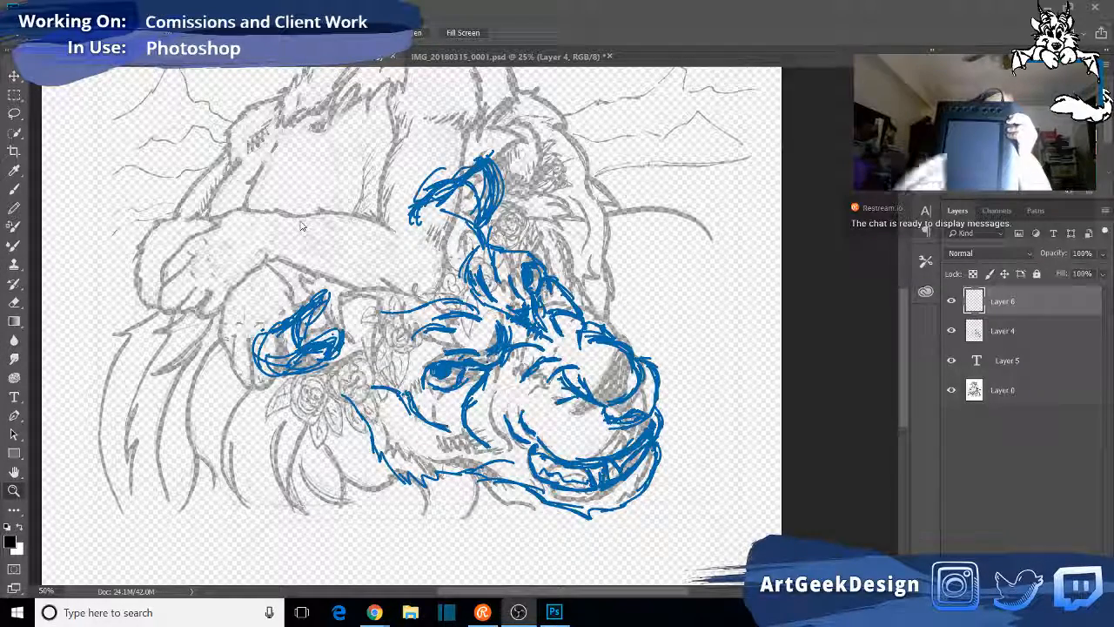
- Open the Huion PenTablet settings, try enabling Support TabletPC for the pen, and apply the change
left_click(448, 425)
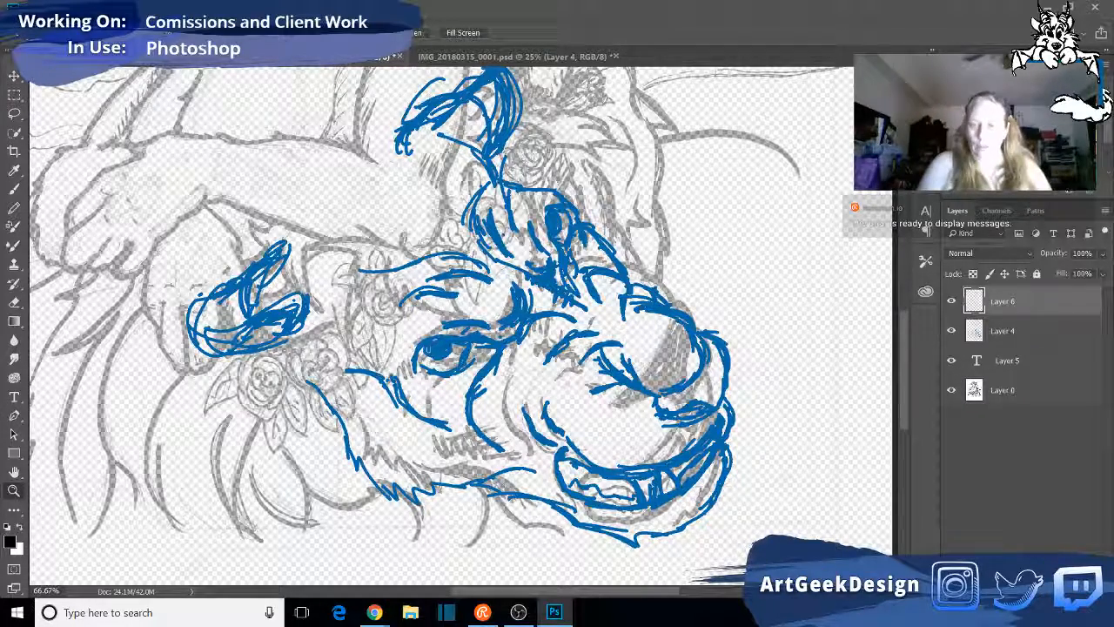
left_click(943, 613)
left_click(927, 549)
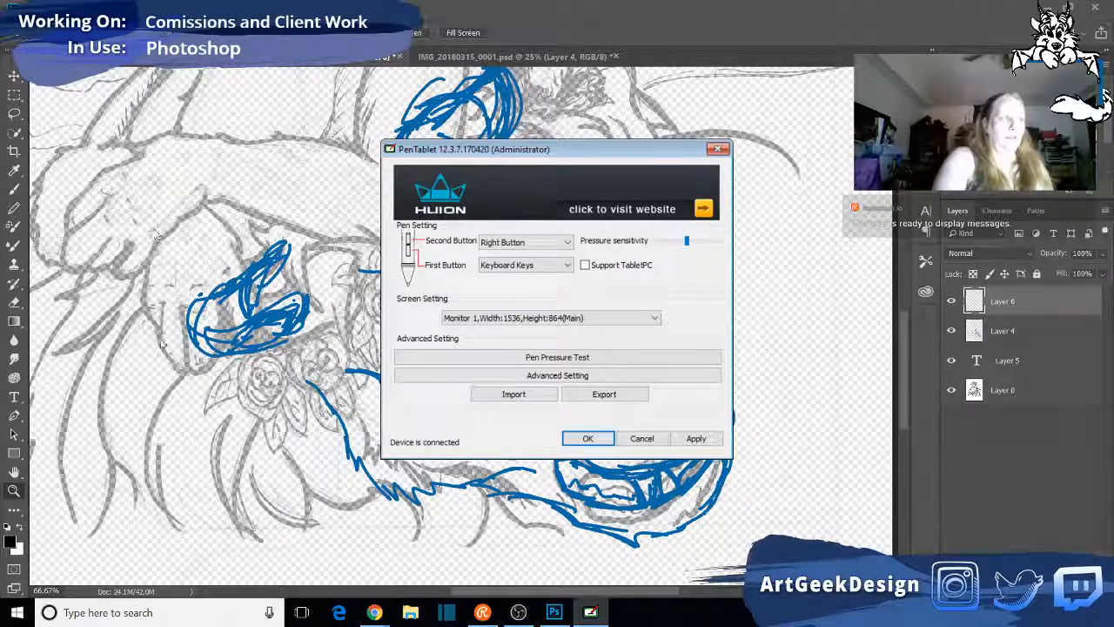
left_click(163, 340)
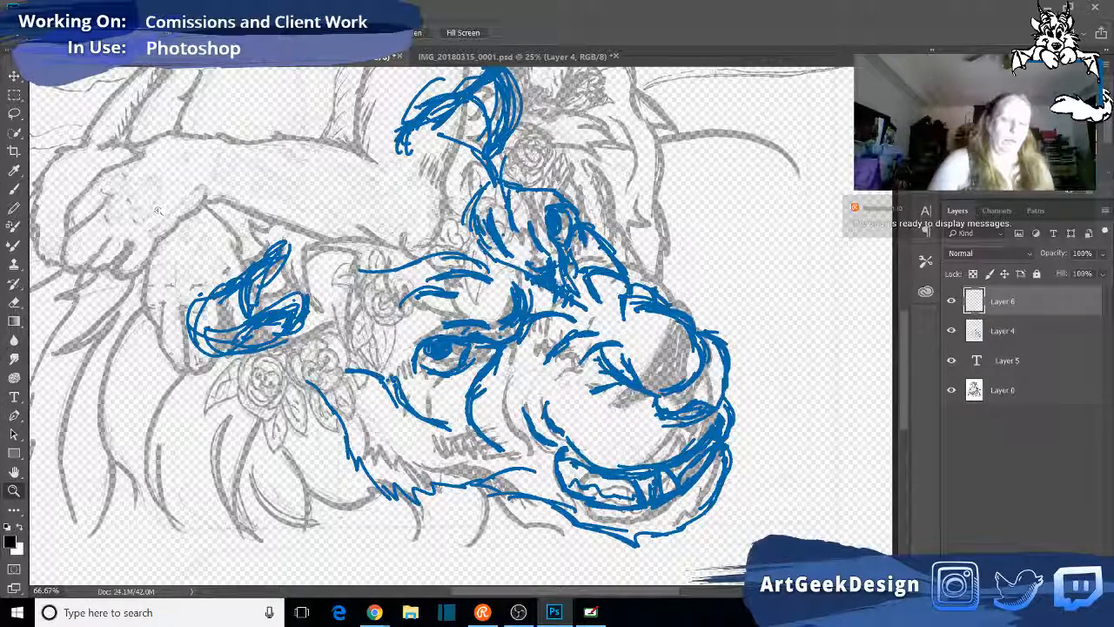
left_click(589, 612)
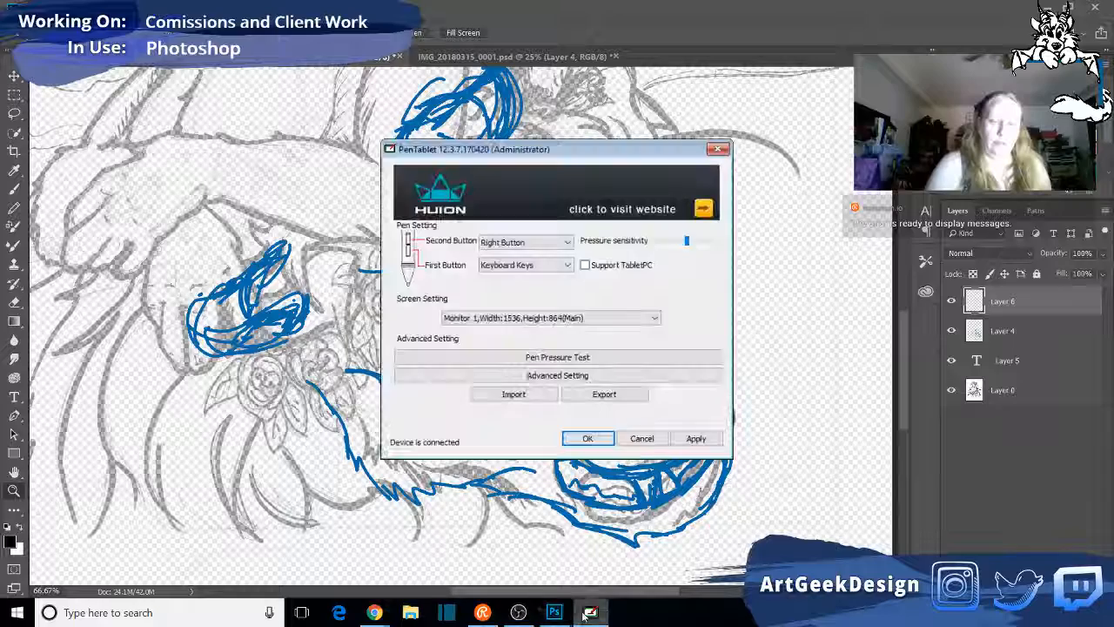
left_click(585, 266)
left_click(700, 437)
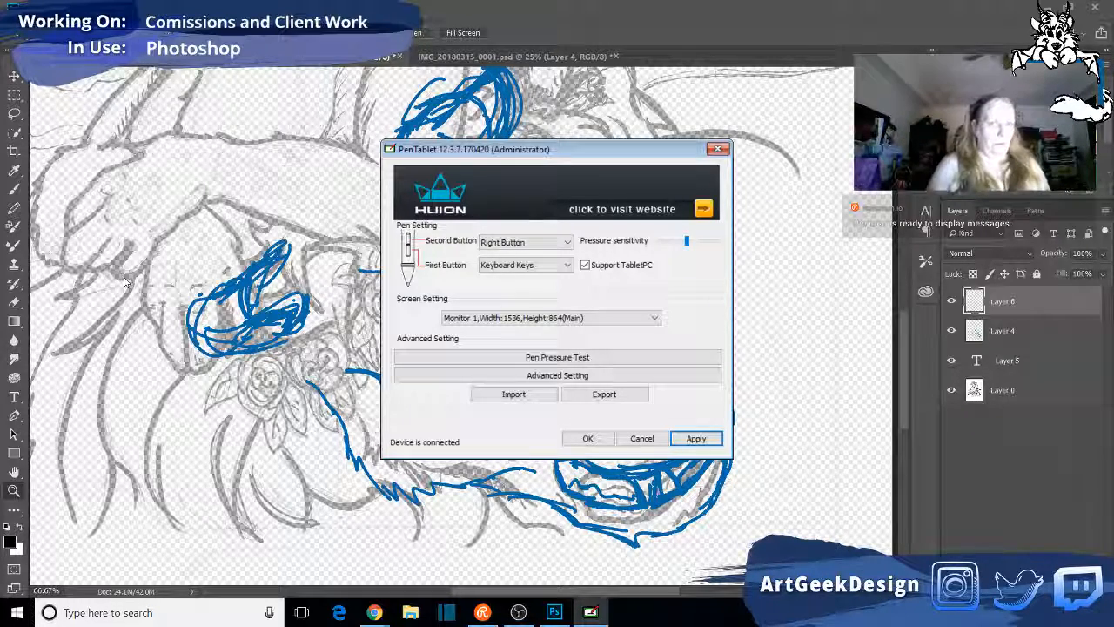
- Turn Support TabletPC back off in the pen tablet settings and close them with the change applied
left_click(585, 265)
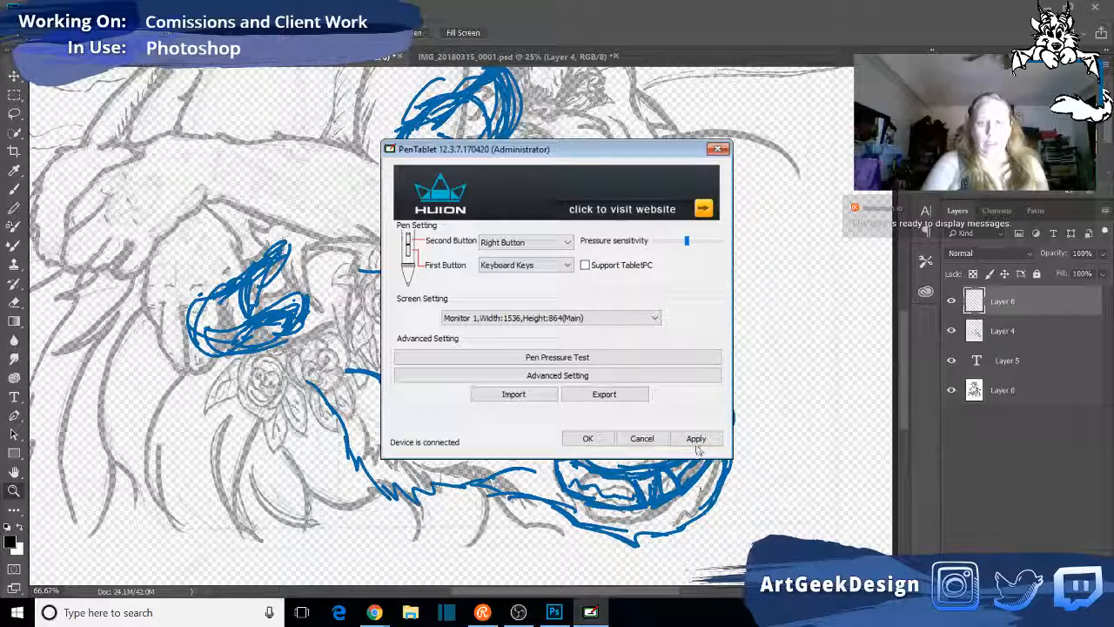
left_click(592, 443)
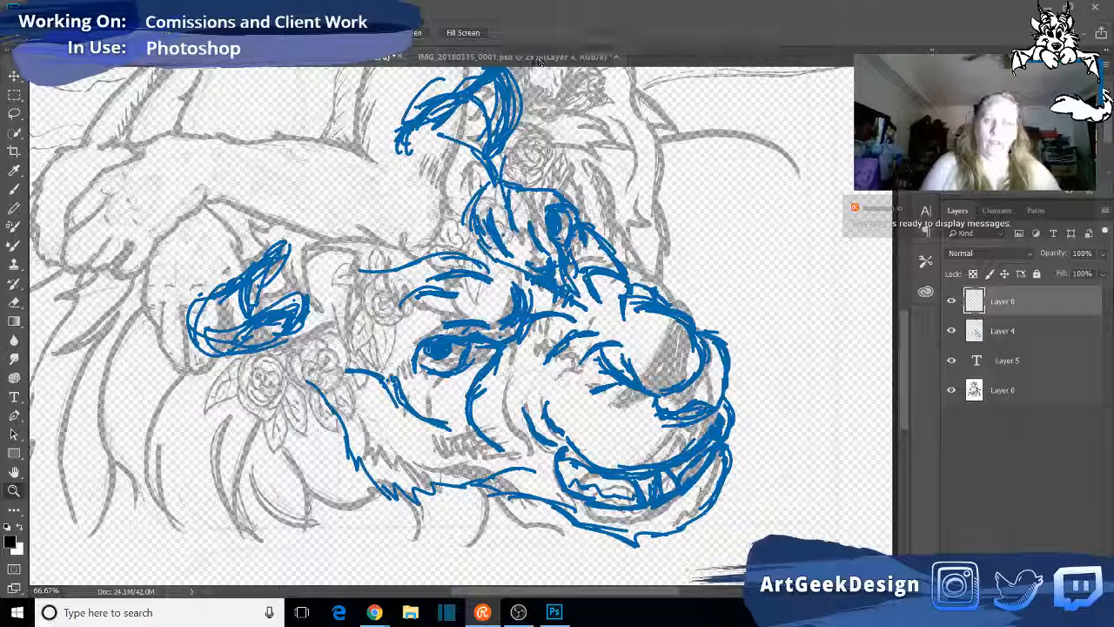
- Toggle Layer 4's blue line work to compare it with the grey sketch, leaving the layer hidden
left_click(950, 330)
left_click(951, 332)
left_click(951, 331)
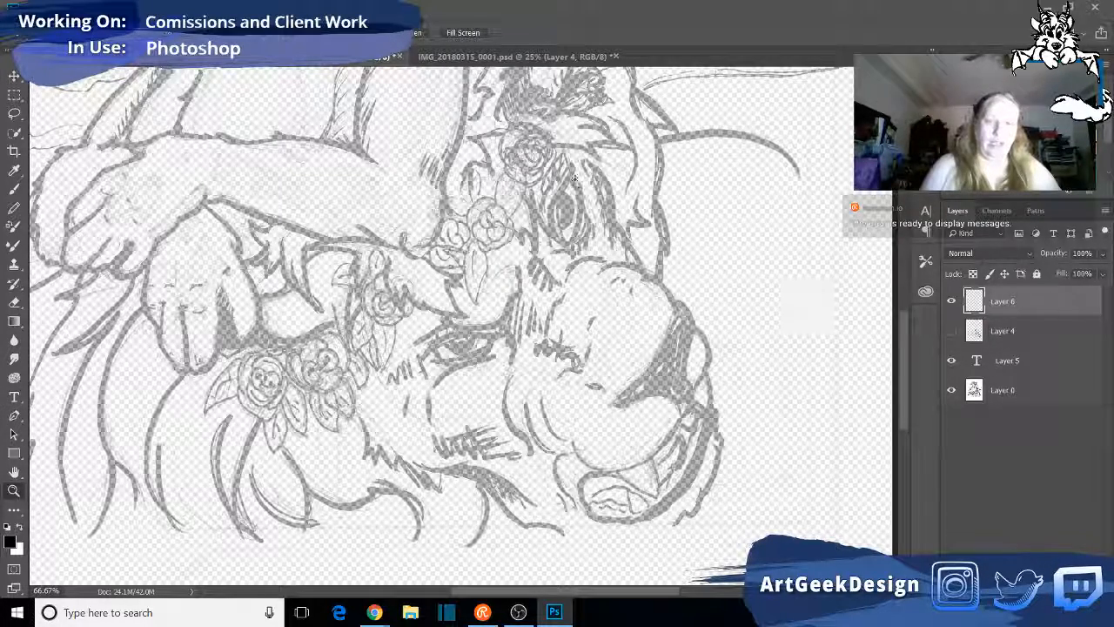
left_click(949, 331)
left_click(949, 331)
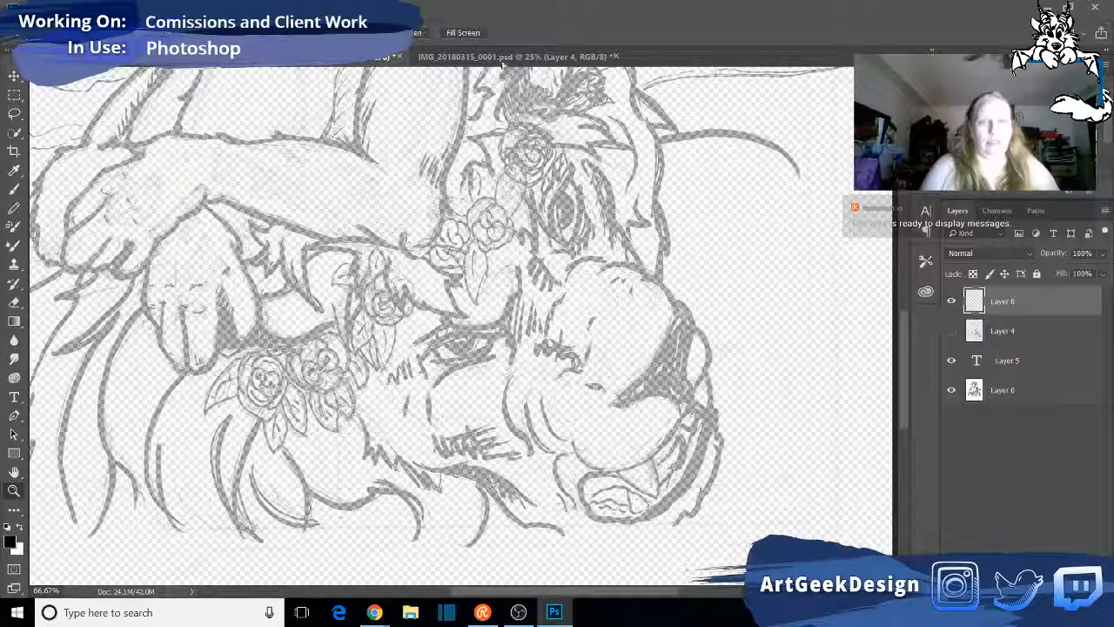
- Switch to IMG_20180315_0001.psd and compare Layer 4's blue lines with the lion photo by toggling the layer's visibility
left_click(457, 56)
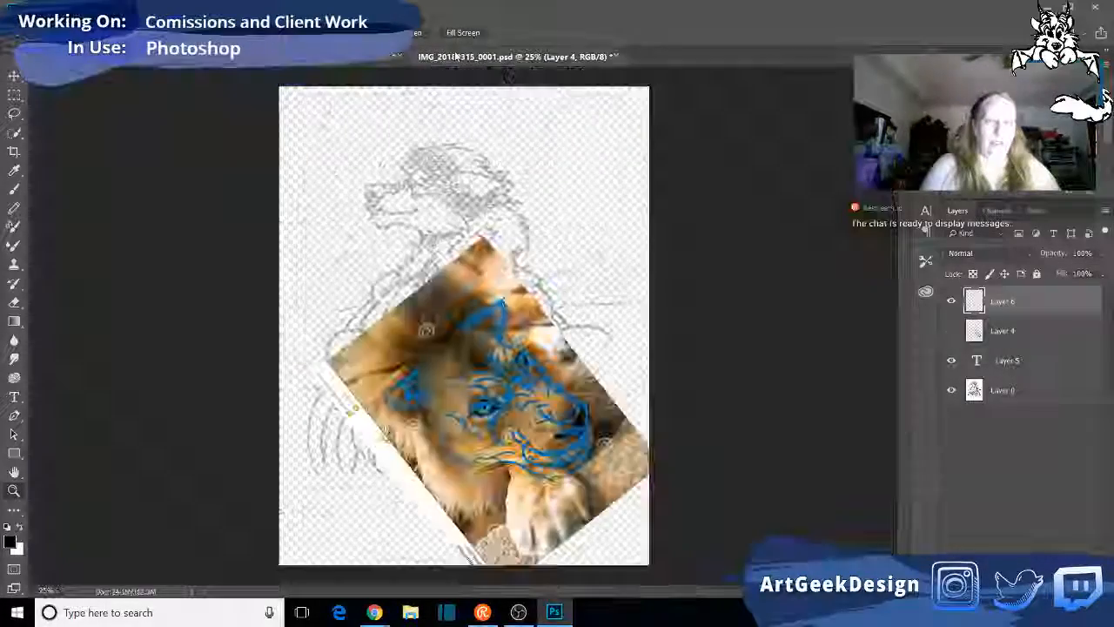
left_click(952, 330)
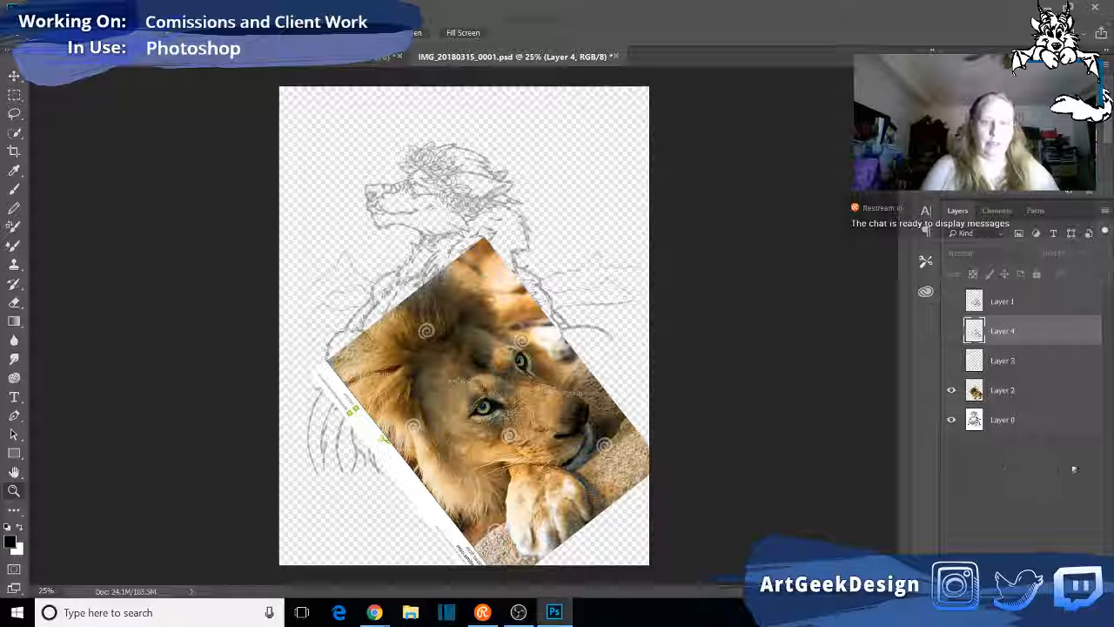
left_click(952, 334)
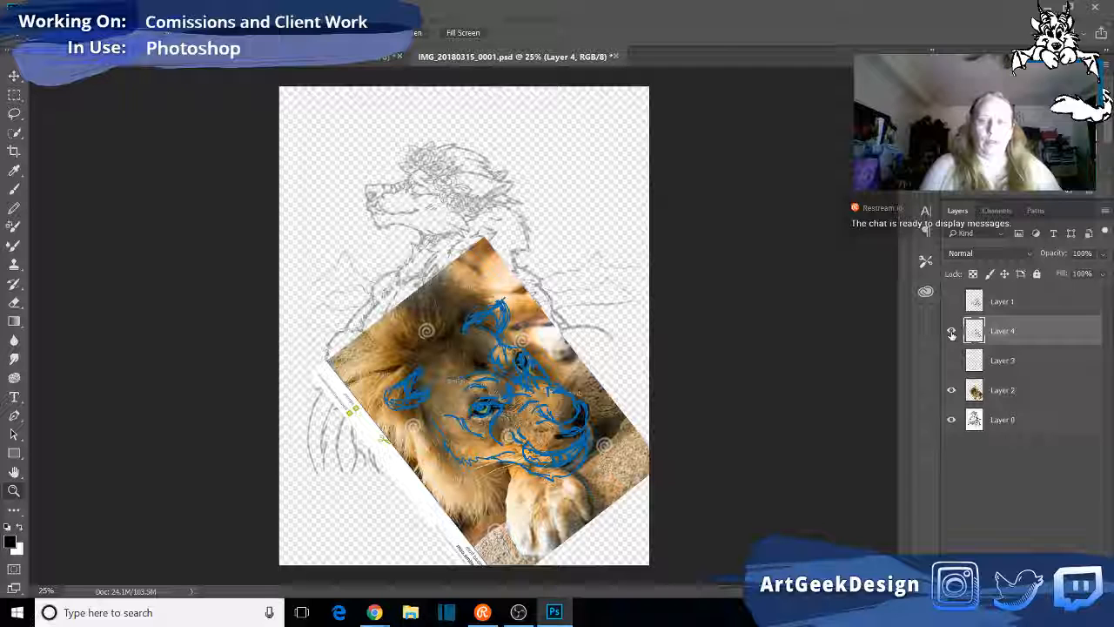
left_click(952, 334)
left_click(951, 334)
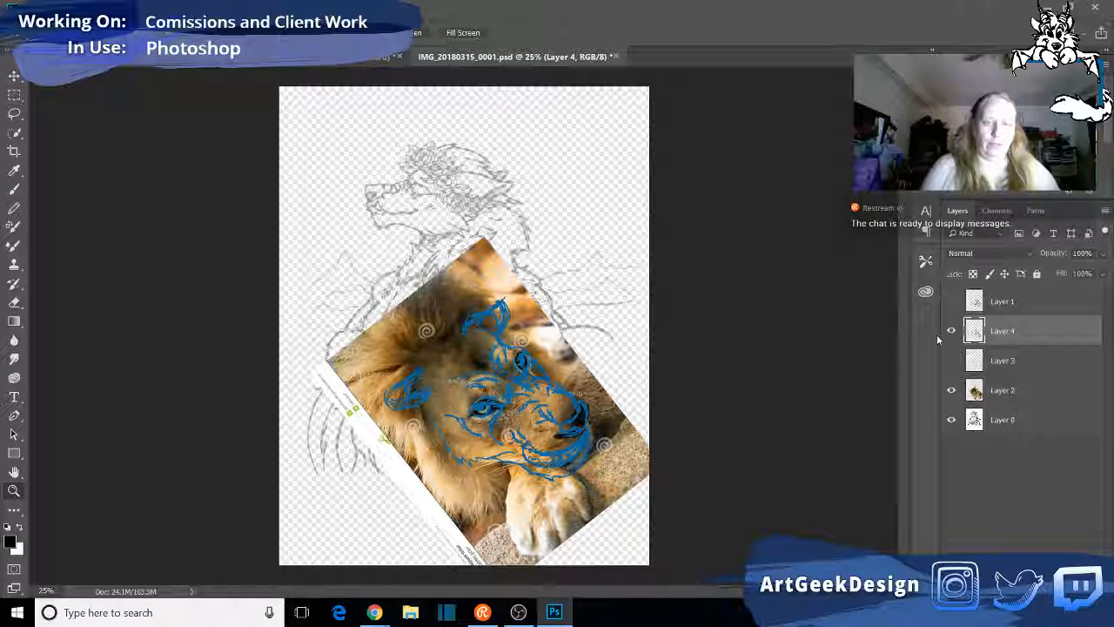
left_click(951, 335)
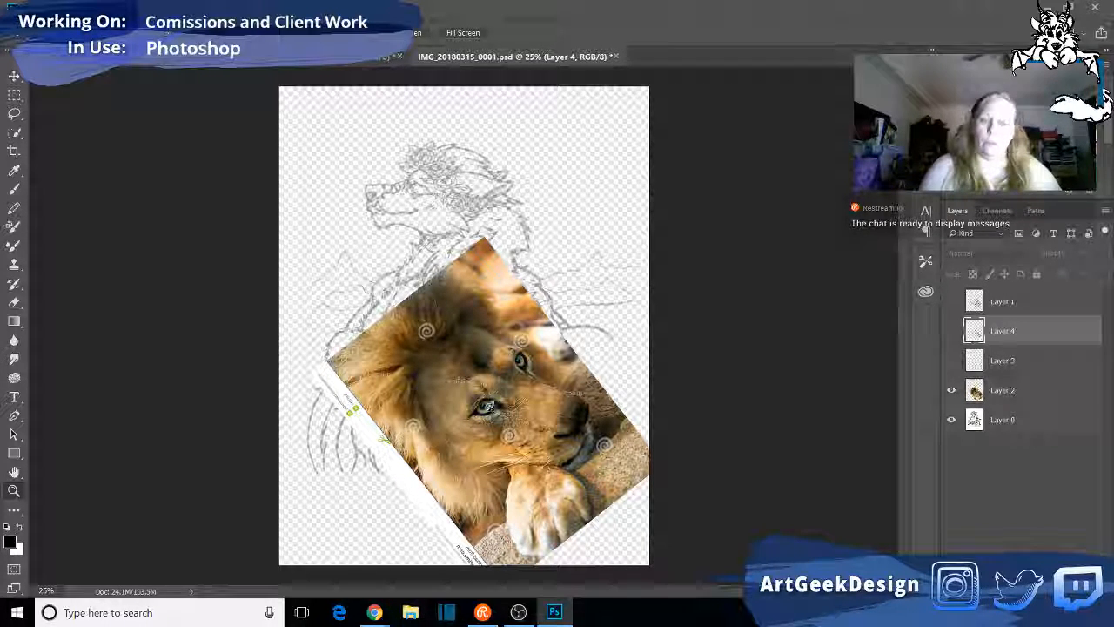
left_click(950, 331)
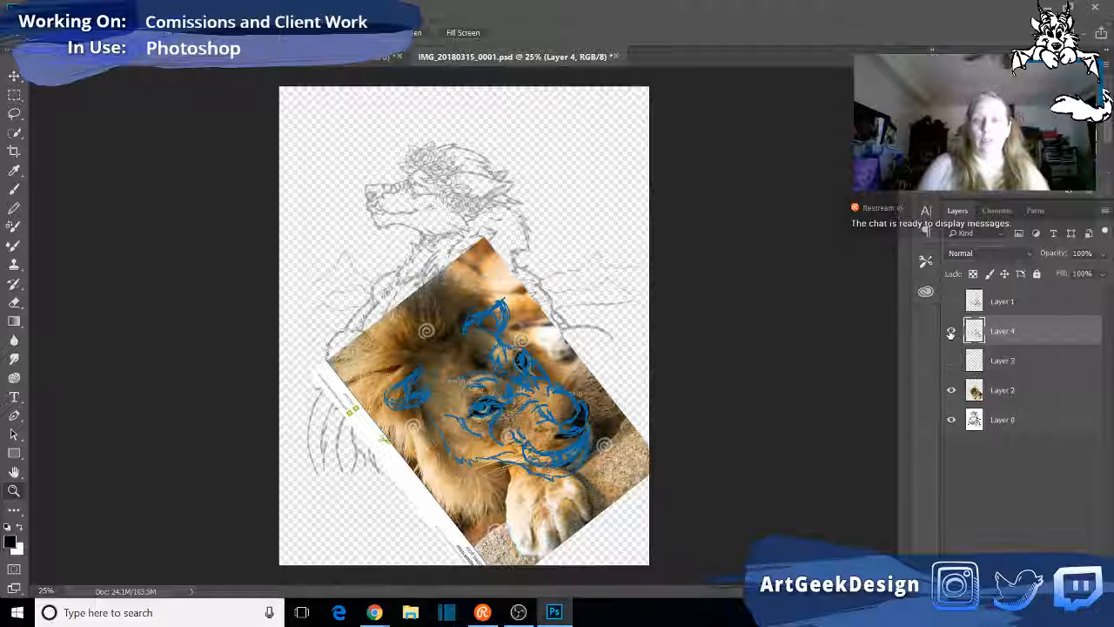
left_click(950, 331)
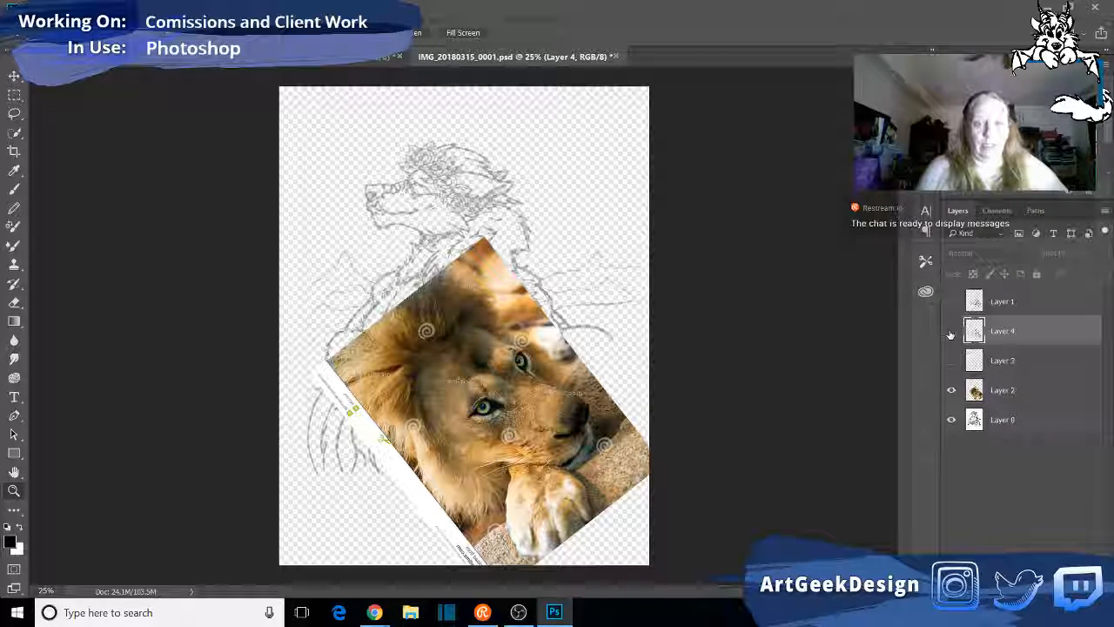
left_click(949, 330)
left_click(950, 331)
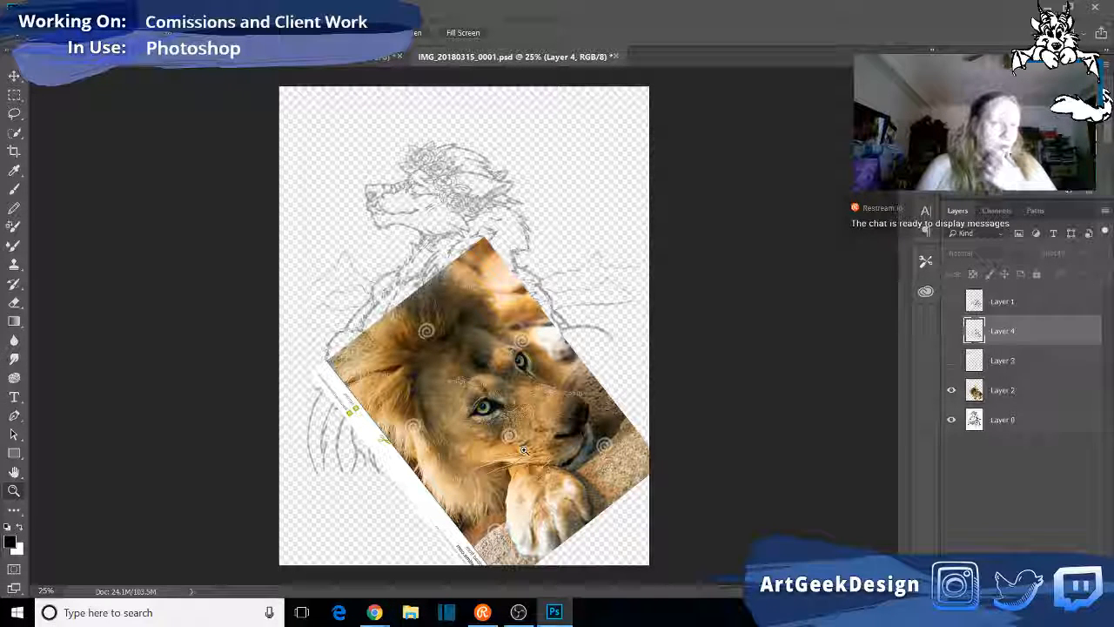
- Examine Layer 3's green construction lines and Layer 1's rough sketch over the lion photo, hiding each one again
left_click(952, 360)
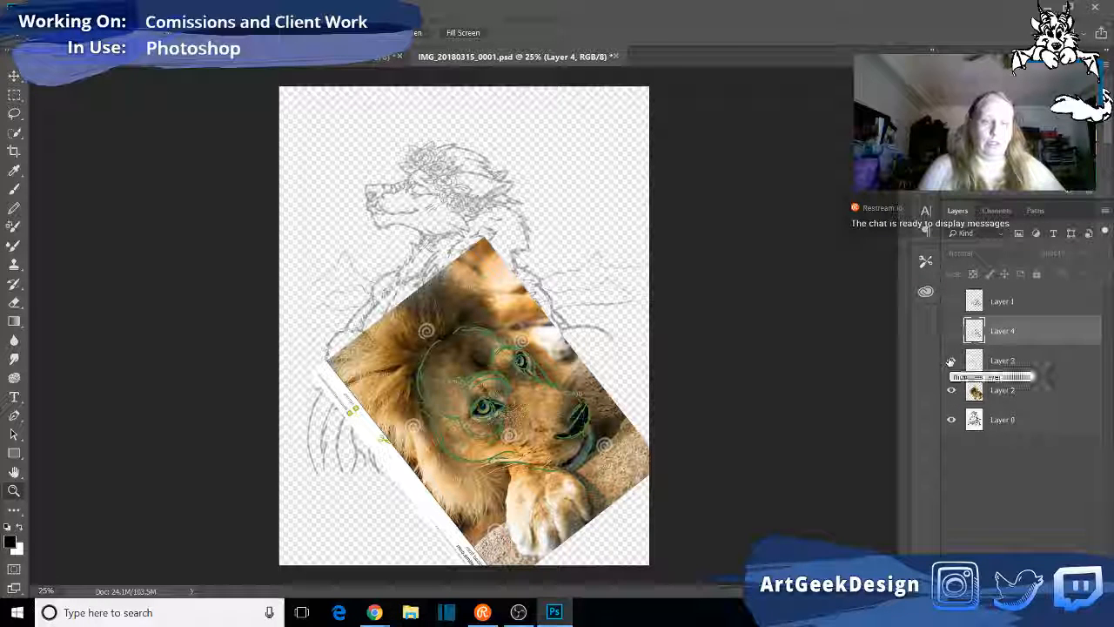
left_click(951, 361)
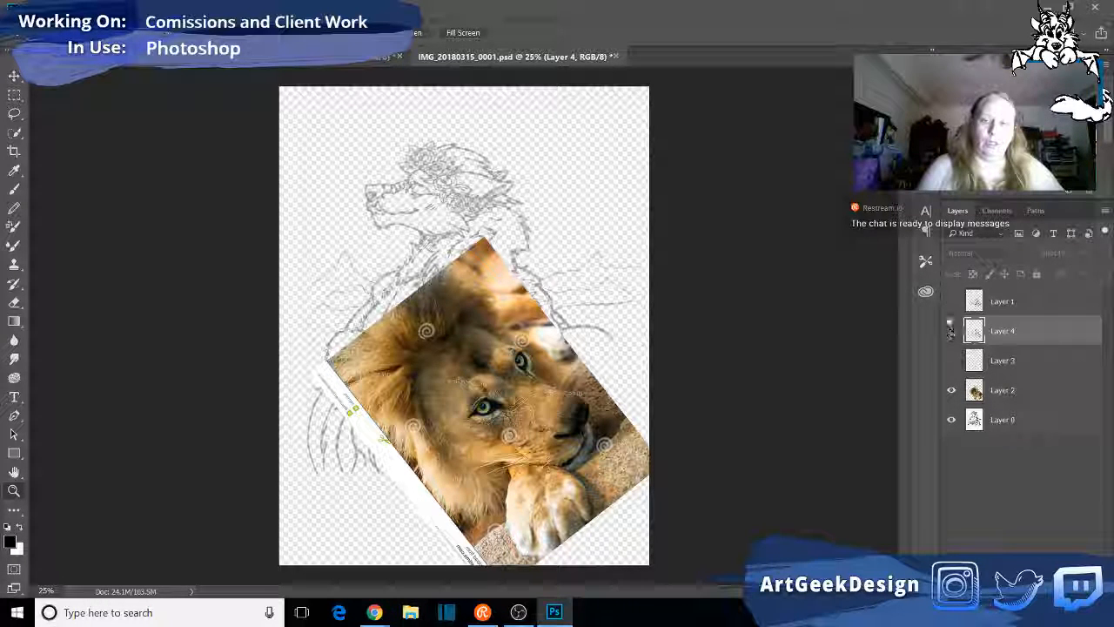
left_click(951, 301)
left_click(950, 302)
left_click(951, 301)
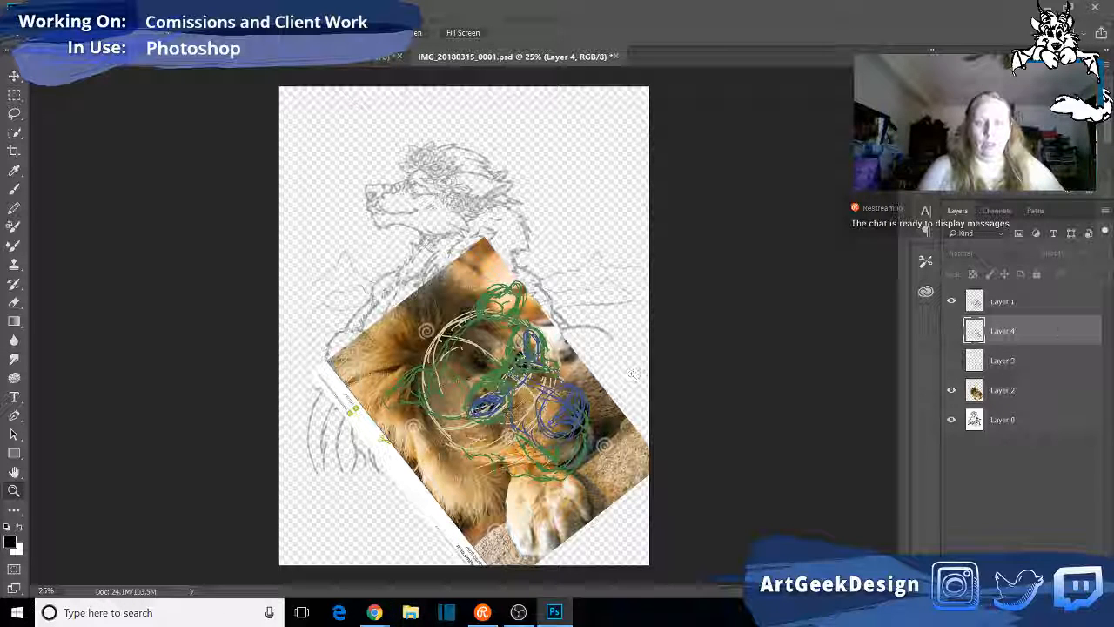
left_click(950, 302)
left_click(950, 301)
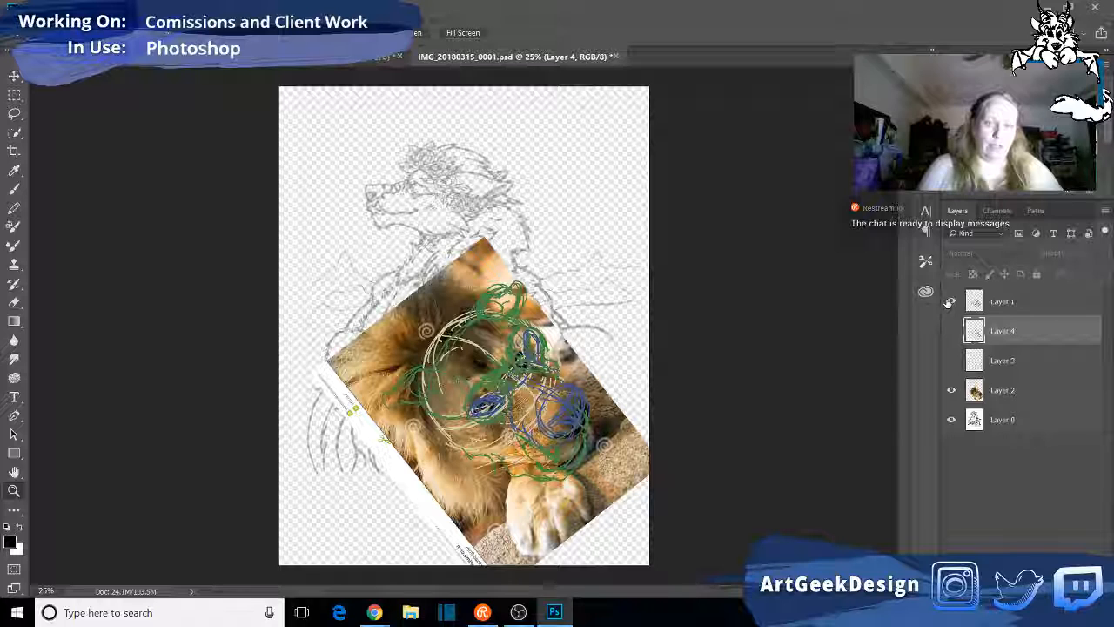
left_click(950, 301)
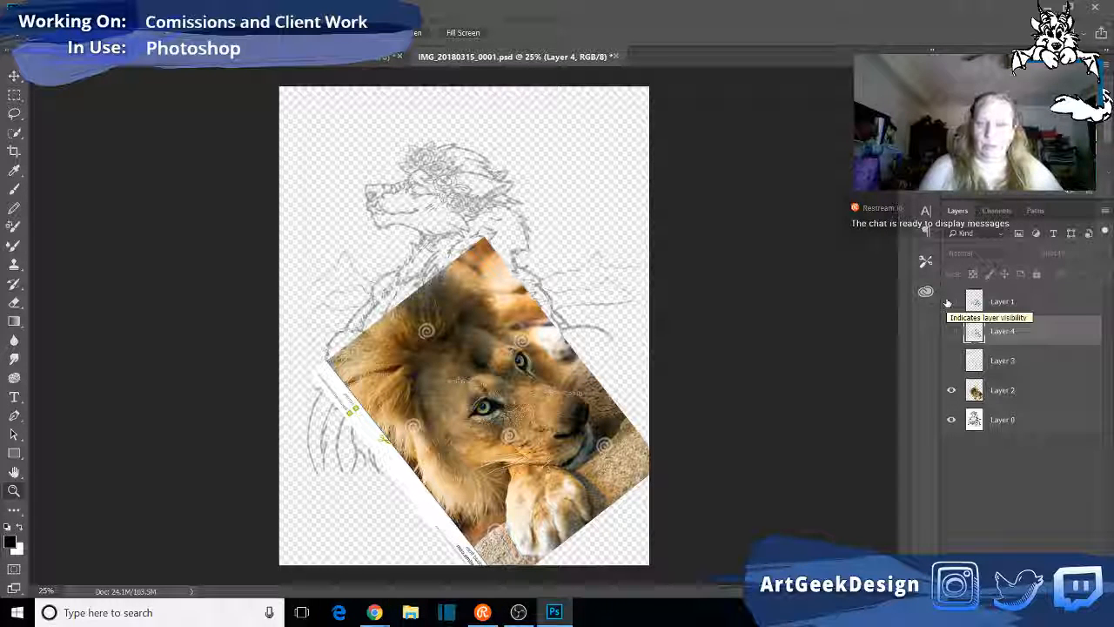
- Compare Layer 4's blue lines with Layer 3's green construction lines over the lion photo, leaving only Layer 4 shown of the two
left_click(953, 334)
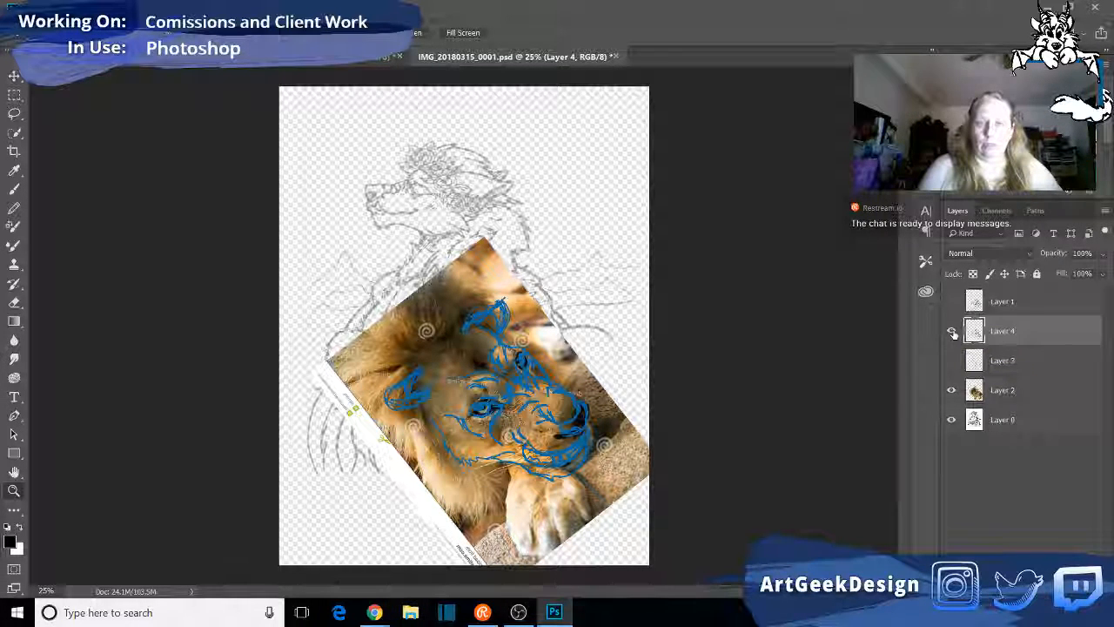
left_click(953, 332)
left_click(951, 362)
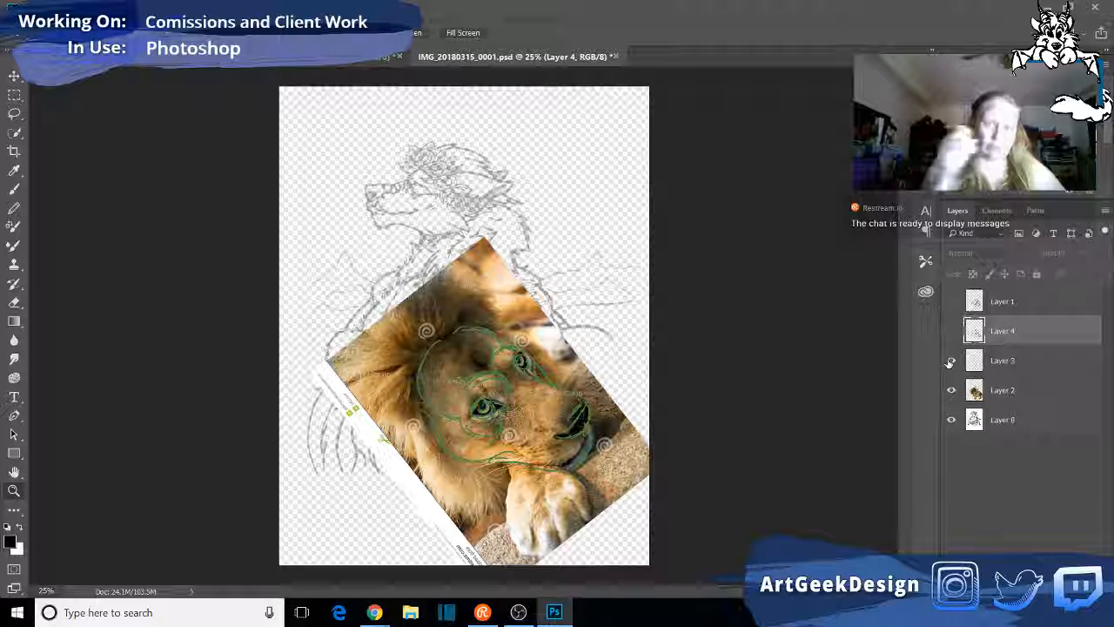
left_click(951, 362)
left_click(951, 336)
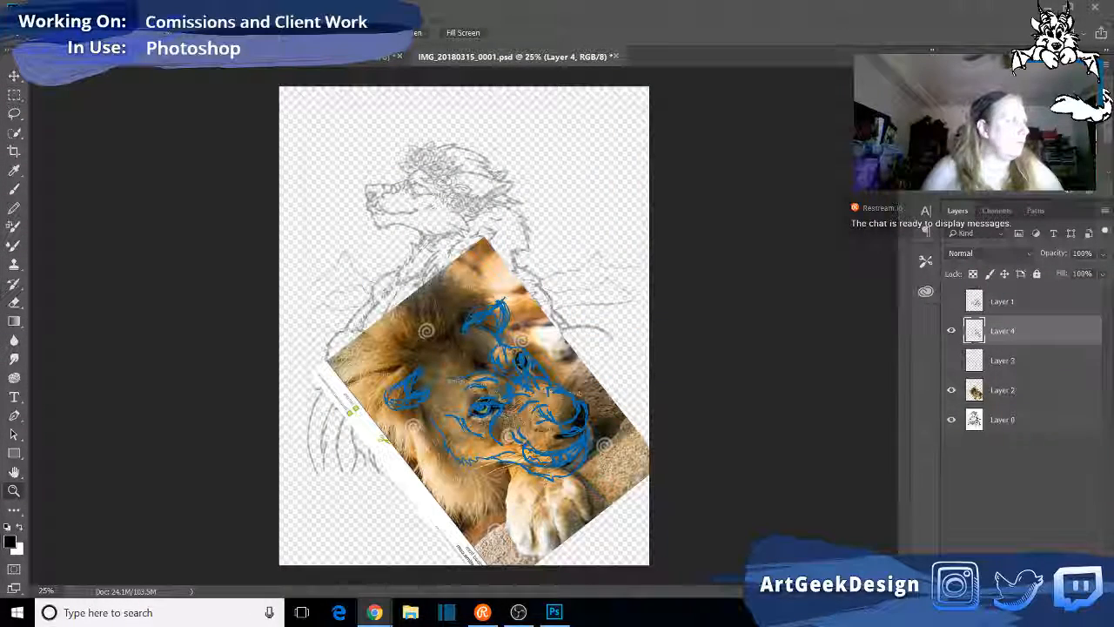
- Switch to the Chrome browser and search the web for "lion skul three quarter top view"
left_click_drag(0, 178, 74, 179)
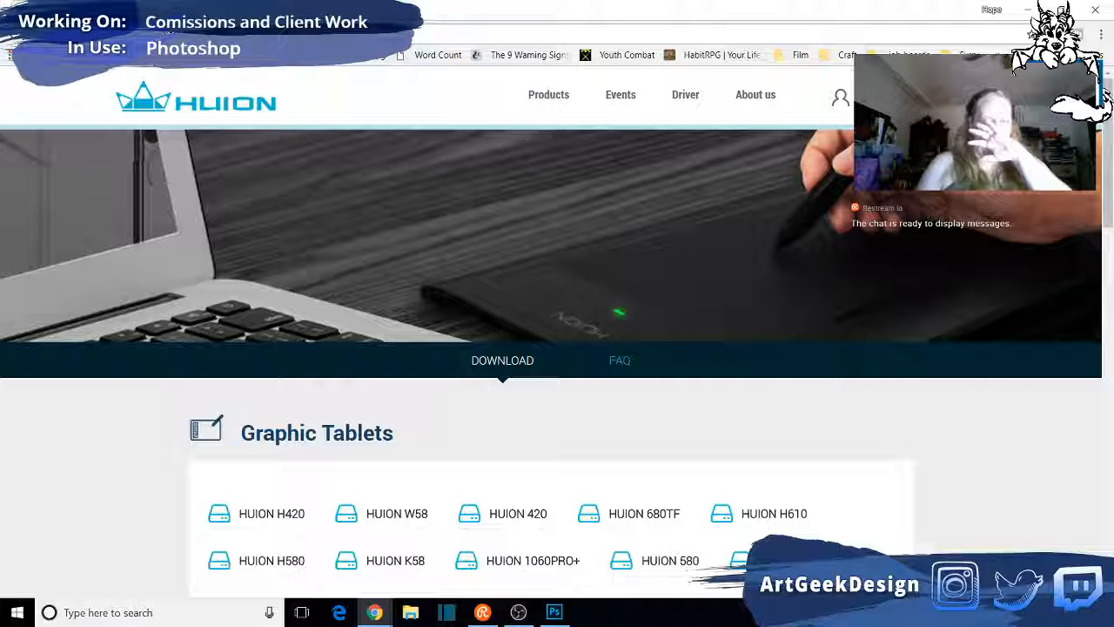
left_click(583, 45)
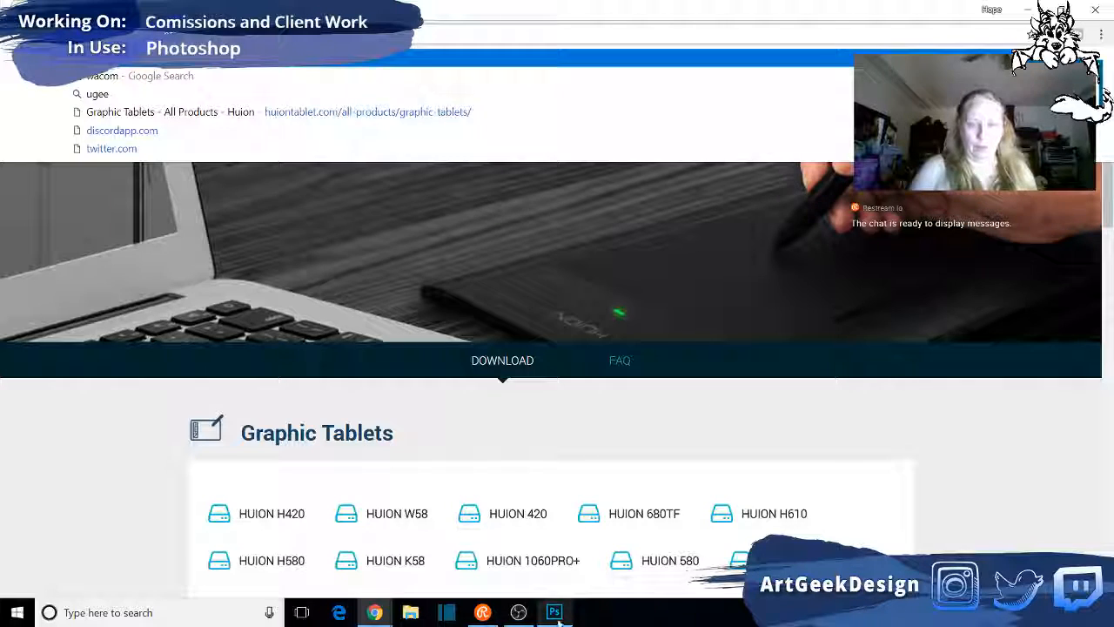
left_click(554, 613)
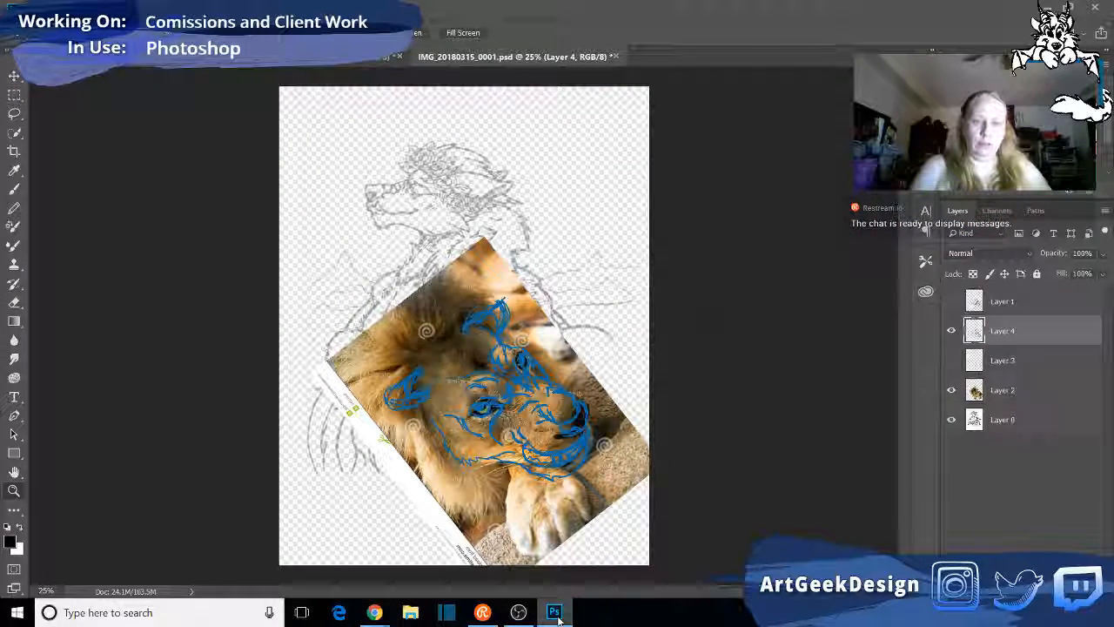
left_click(554, 613)
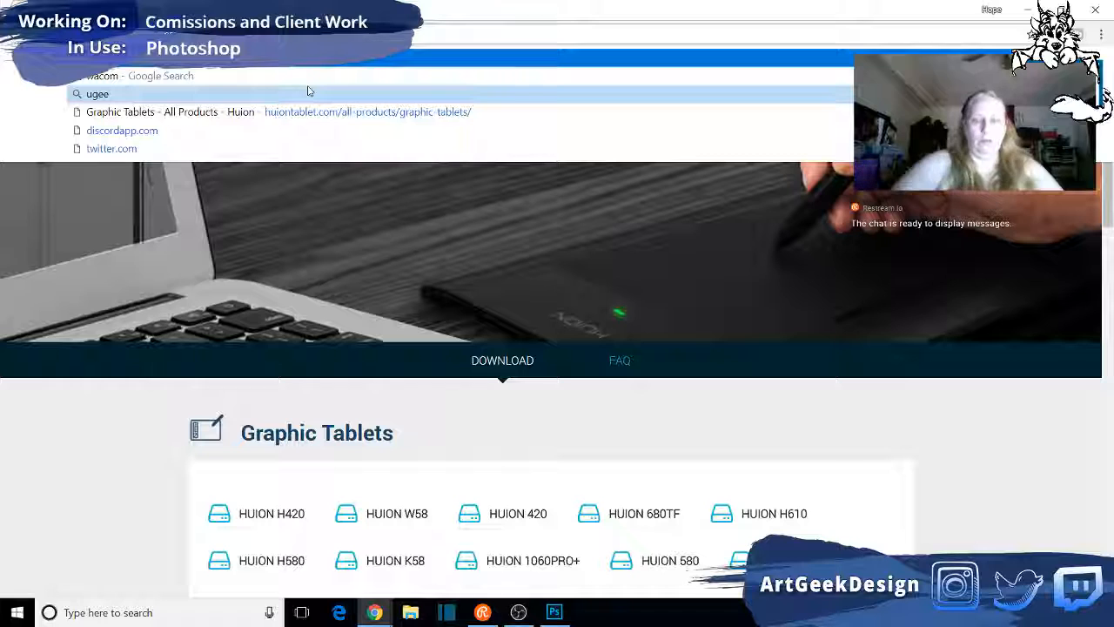
type("lion sku")
type("l thre")
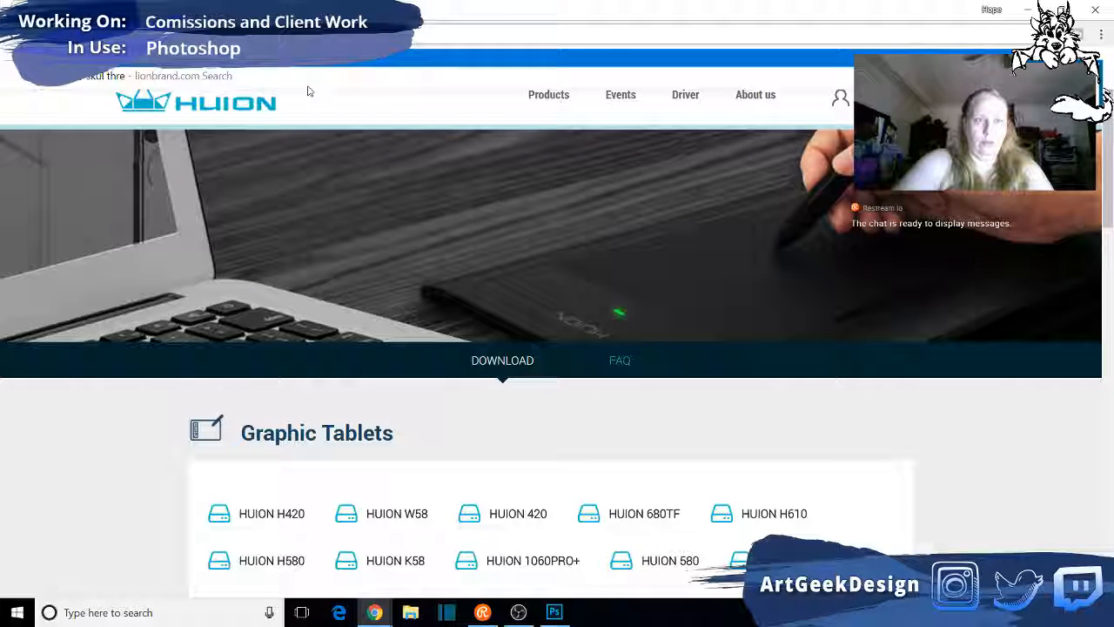
type("e quarter top view")
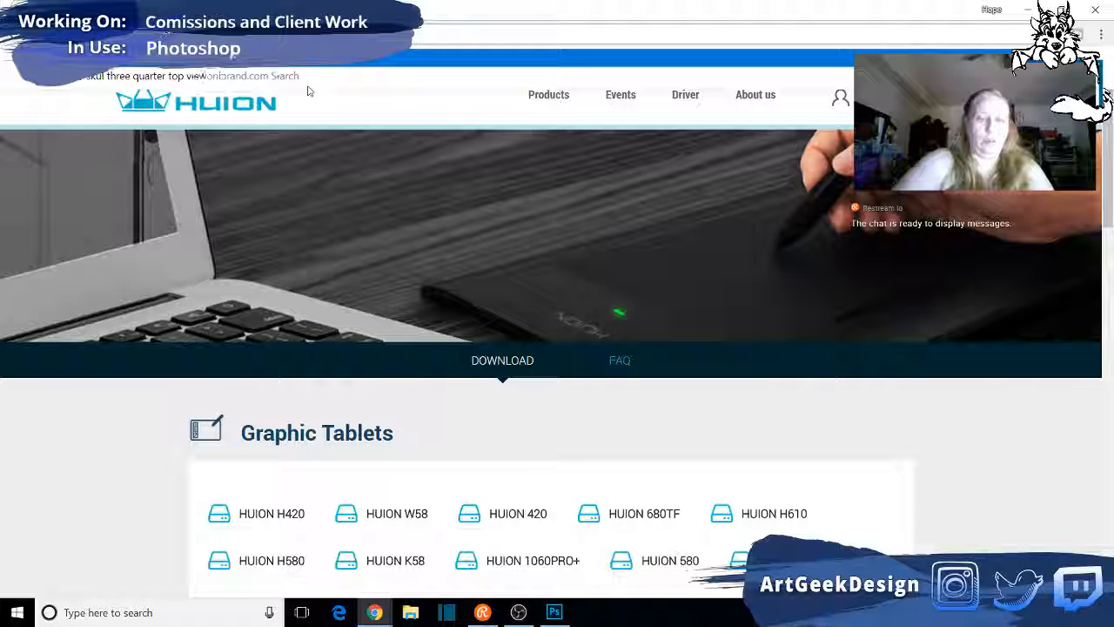
key("Return")
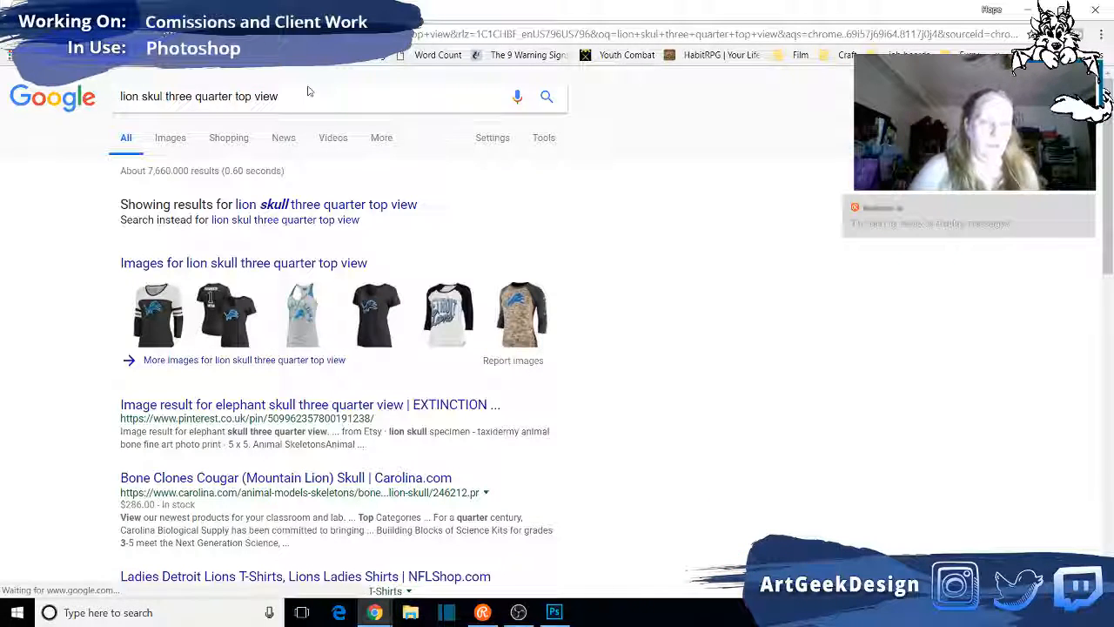
- Correct the search to "lion skull three quarter top view" and browse the image results for skull references
left_click(162, 98)
type("l")
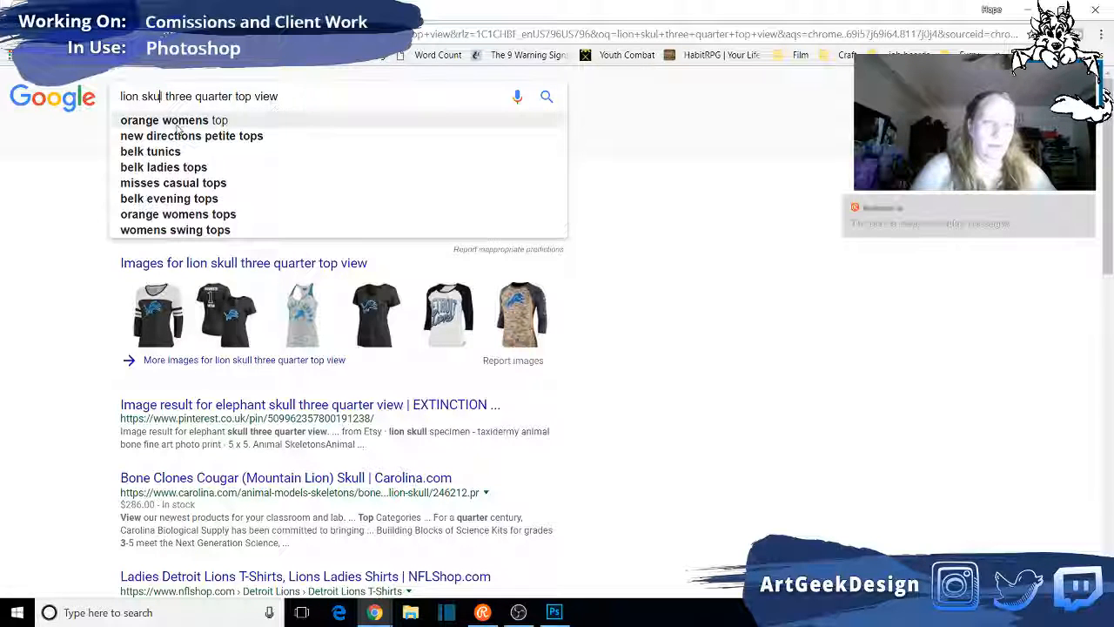
key("Return")
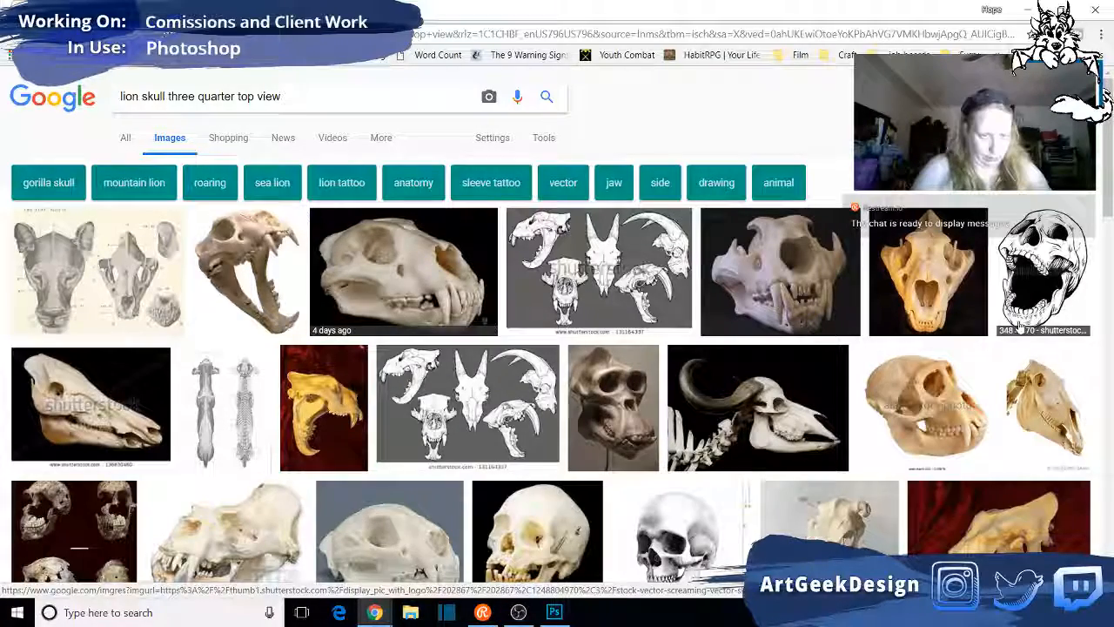
scroll(543, 313, "down", 1)
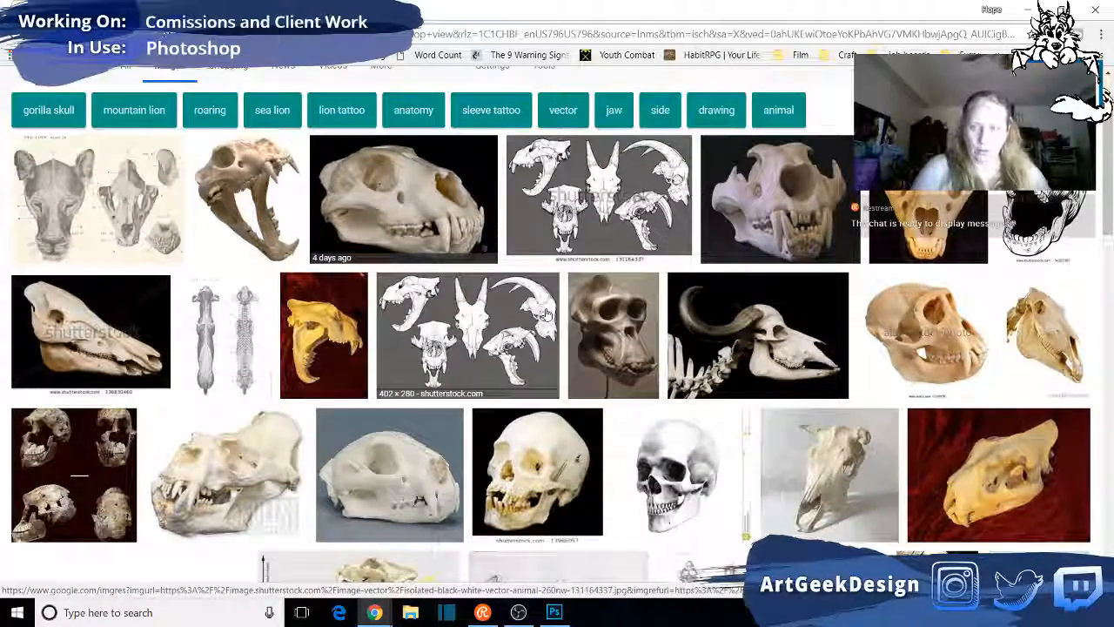
- Look over the three-quarter-view skull results and shorten the image search to "lion skull"
scroll(546, 314, "down", 4)
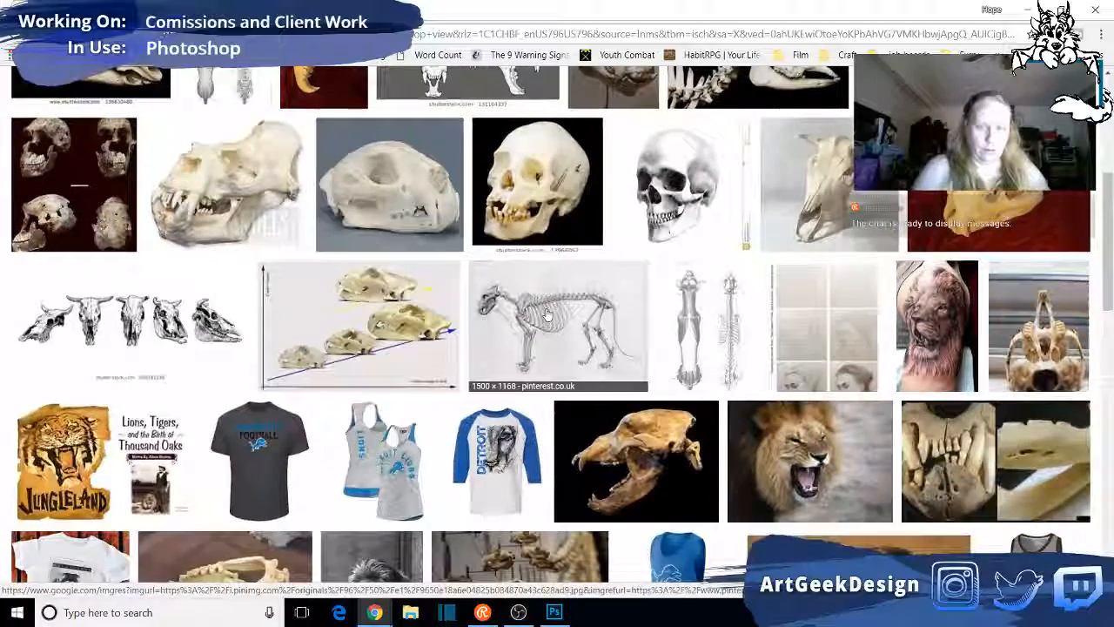
scroll(547, 316, "down", 2)
scroll(547, 314, "down", 1)
scroll(548, 314, "up", 5)
scroll(226, 203, "up", 3)
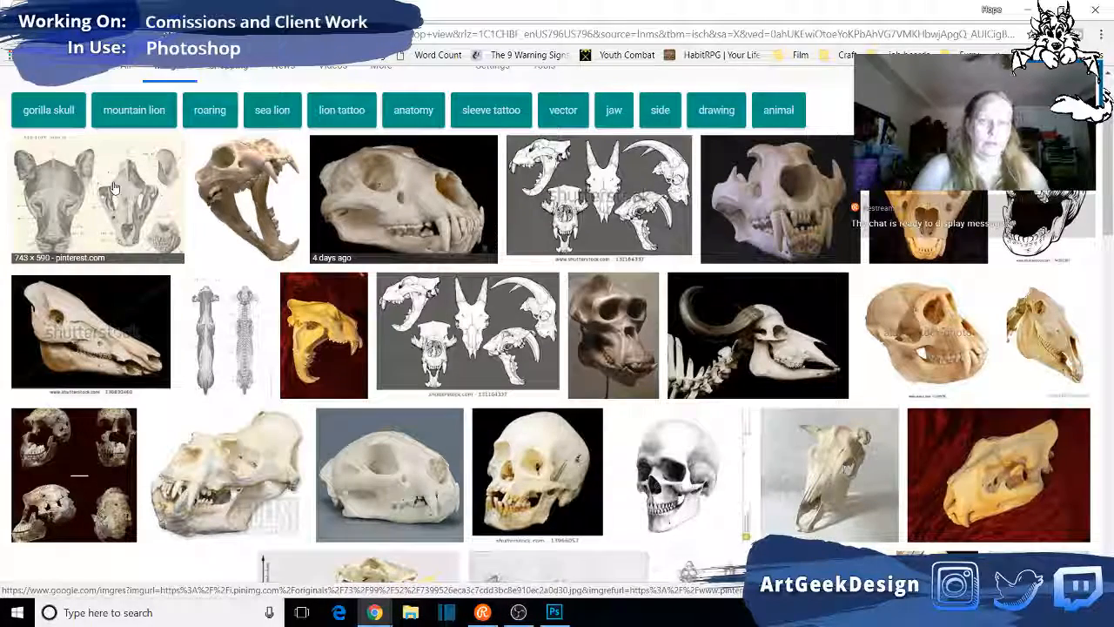
scroll(113, 187, "up", 1)
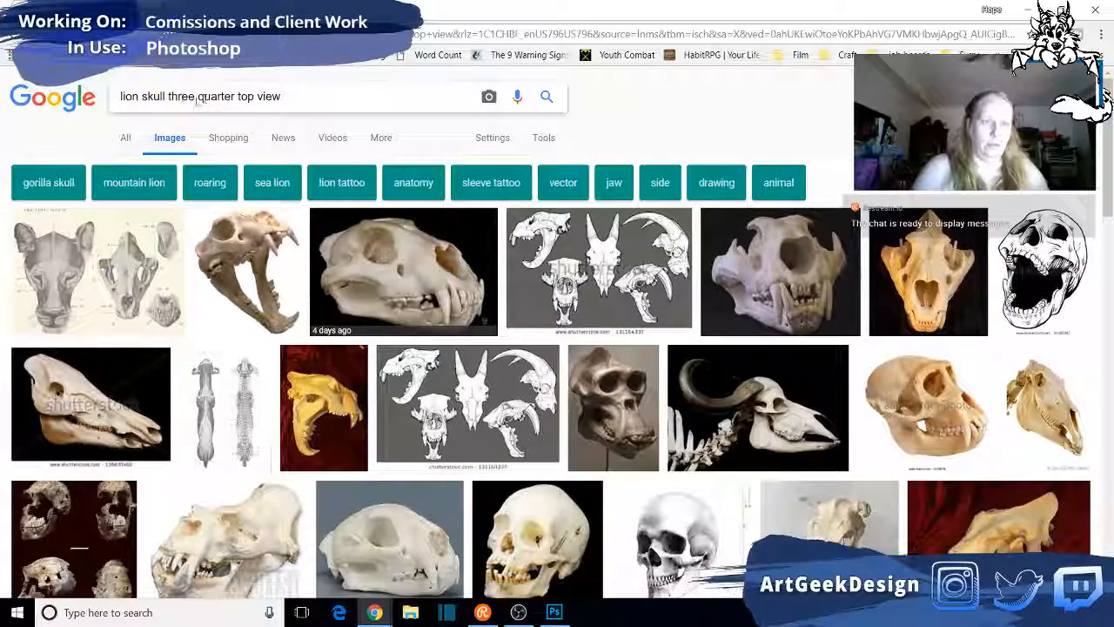
left_click_drag(169, 96, 445, 96)
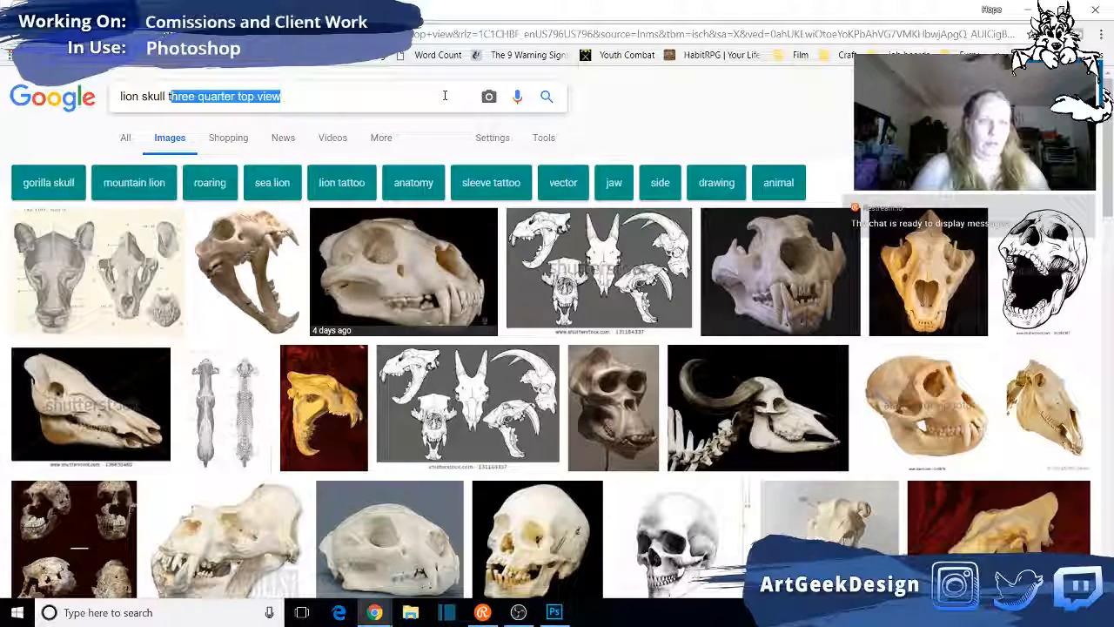
type("t")
key("BackSpace")
key("BackSpace")
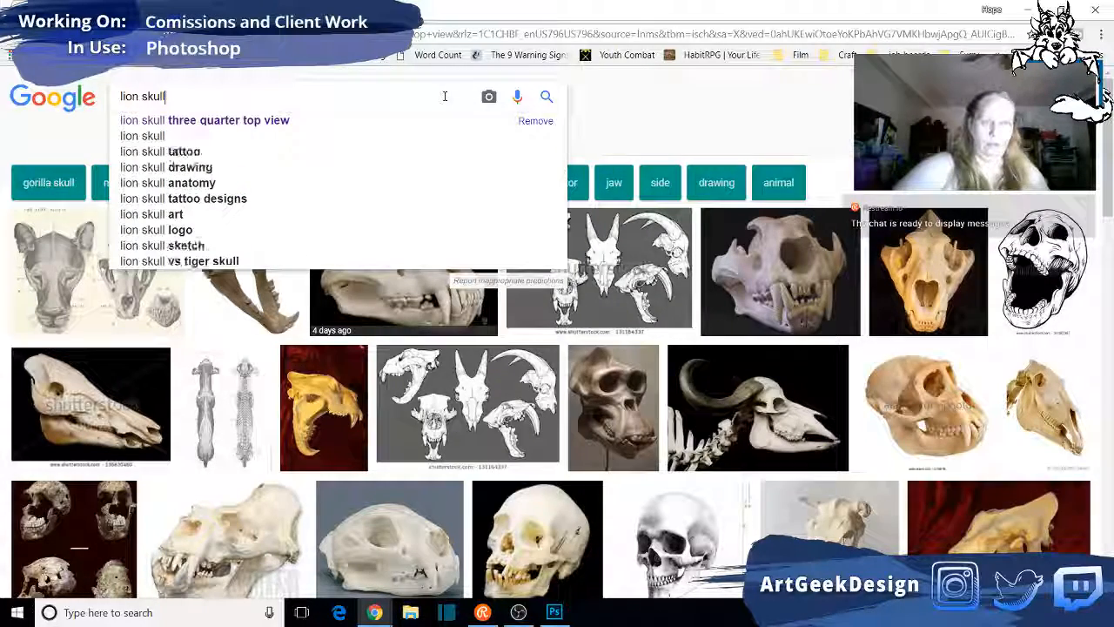
key("Return")
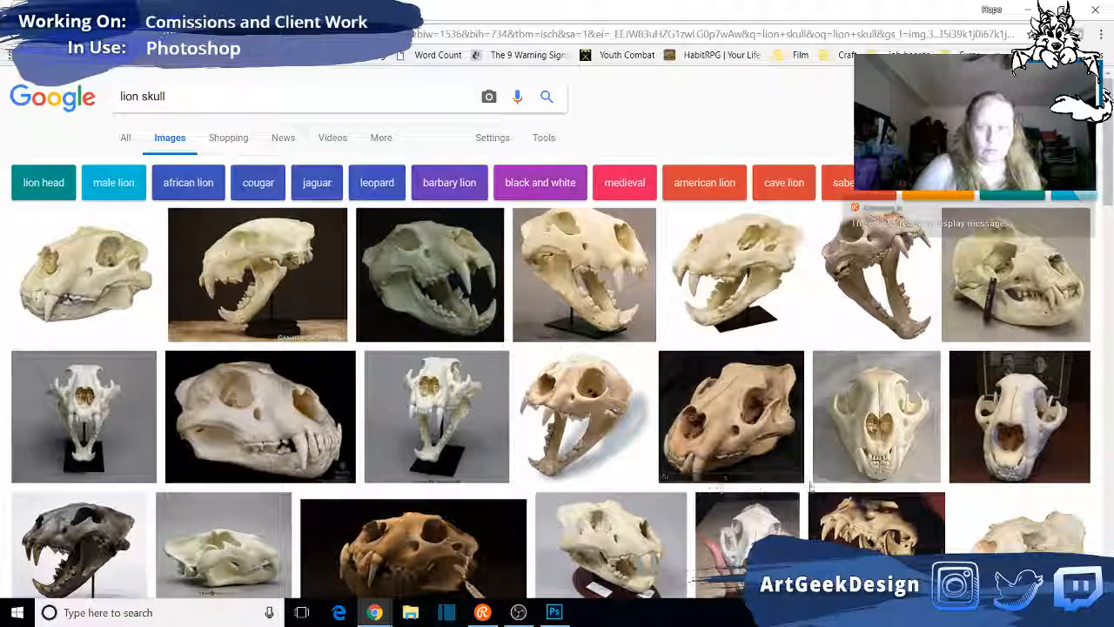
- Browse the lion skull images and refine the search to "male african lion skull"
scroll(879, 418, "down", 1)
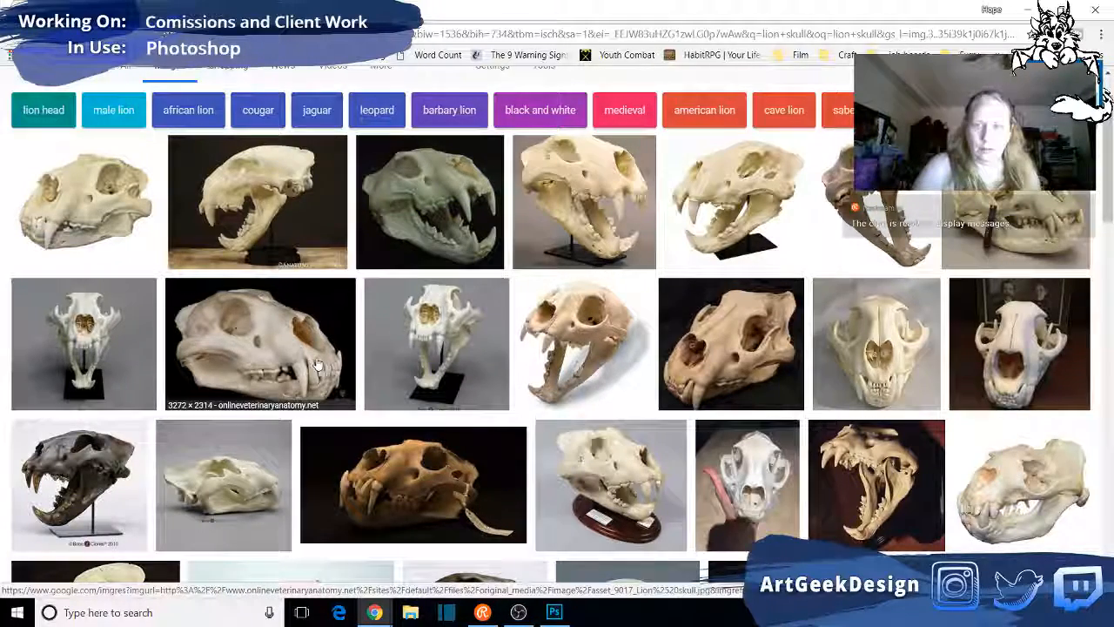
scroll(318, 366, "down", 2)
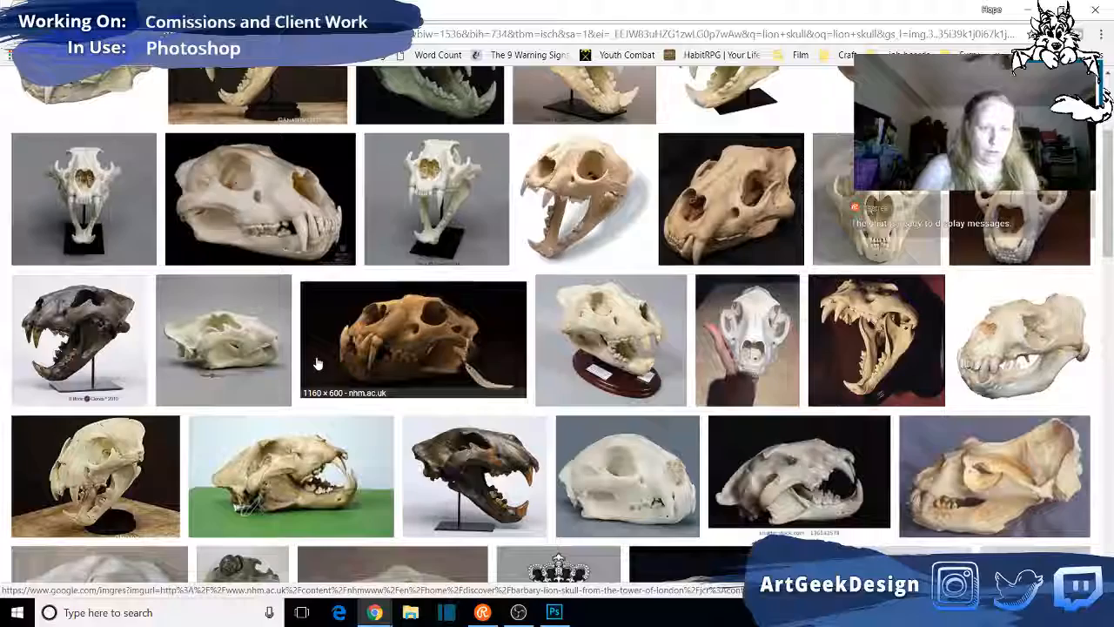
scroll(318, 364, "down", 2)
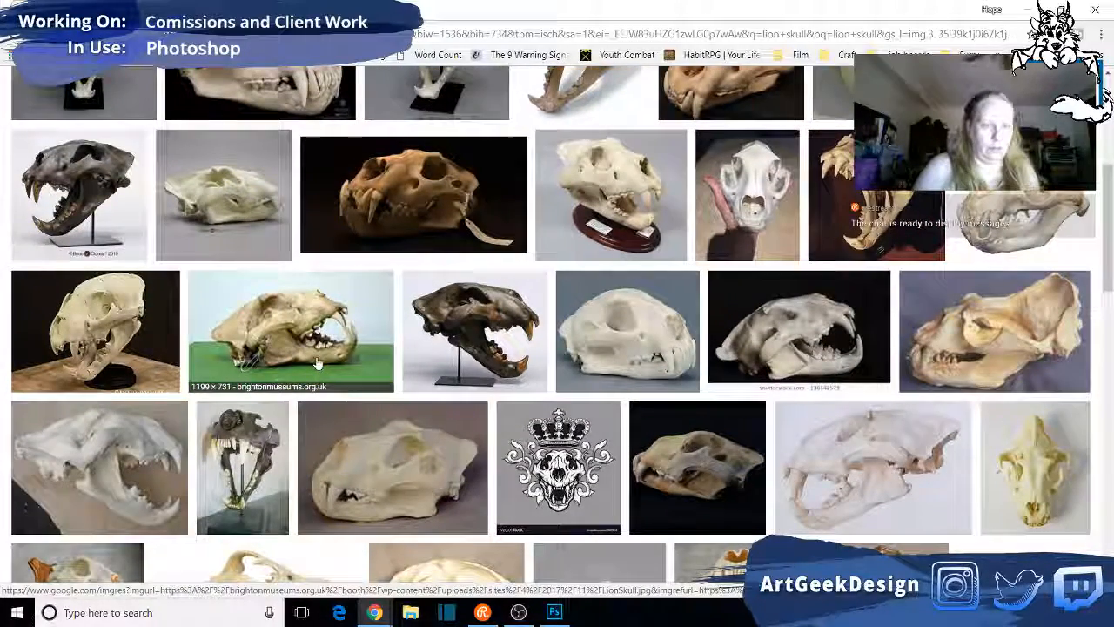
scroll(317, 364, "down", 2)
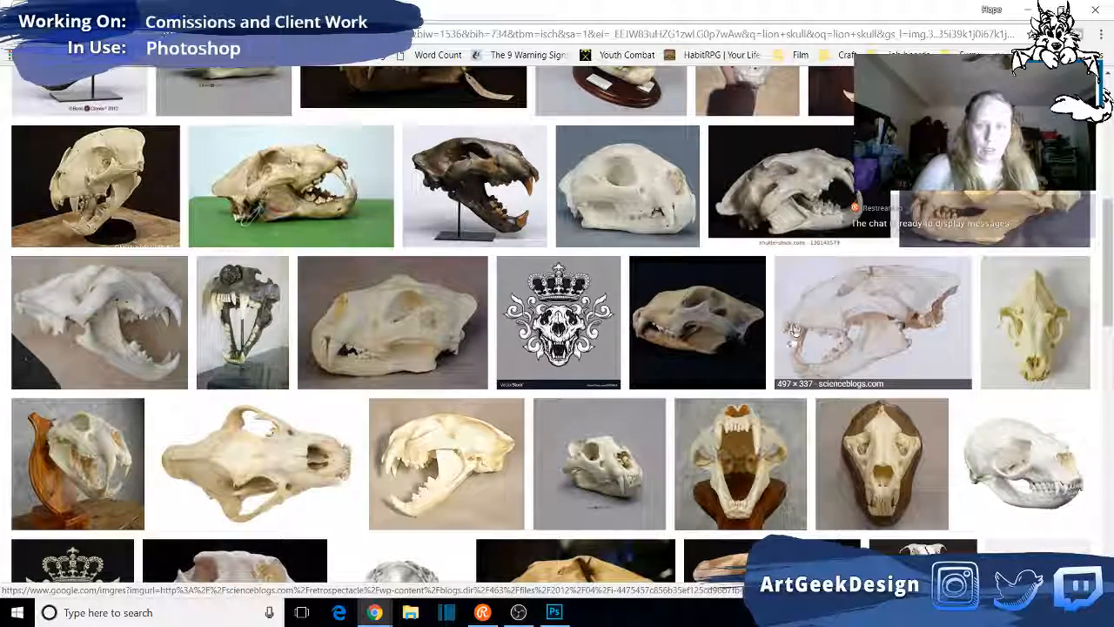
scroll(72, 165, "up", 5)
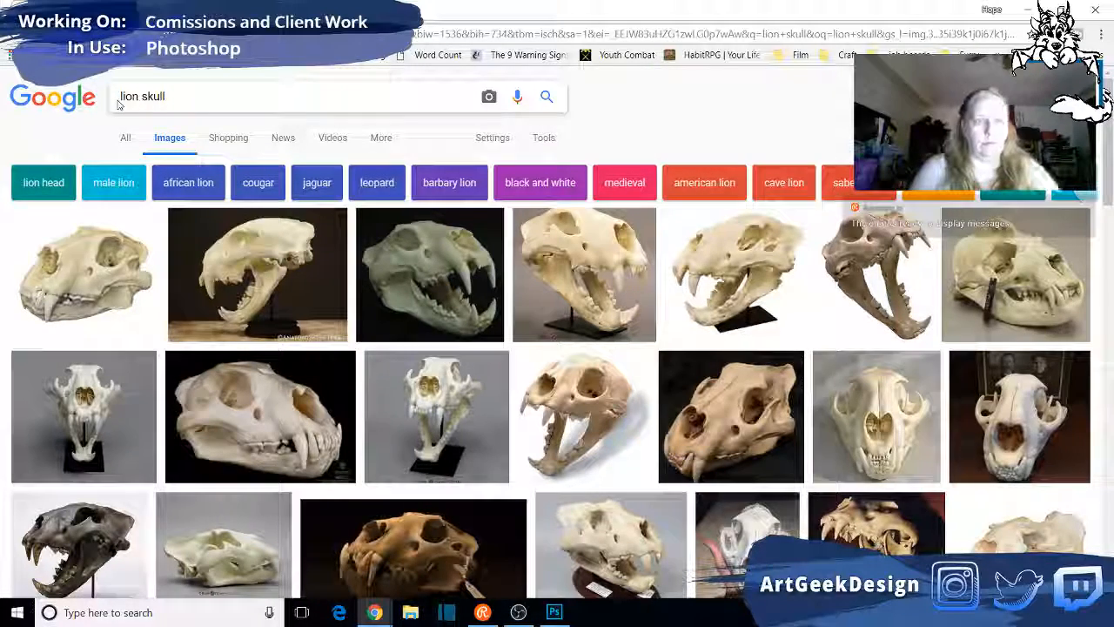
left_click(119, 103)
type("male ")
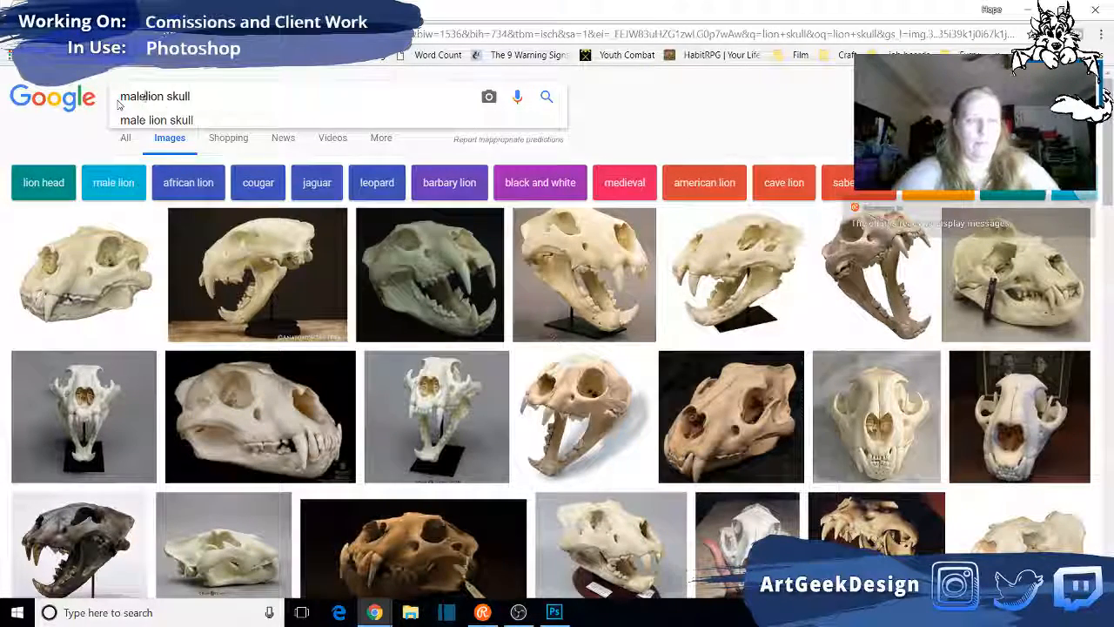
type("african")
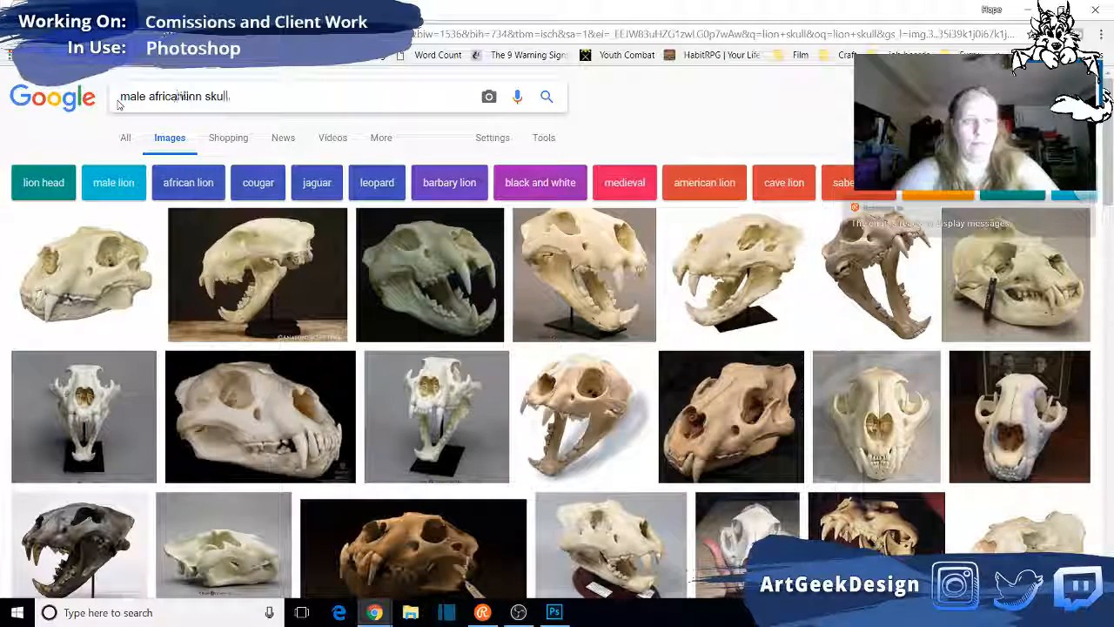
key("Return")
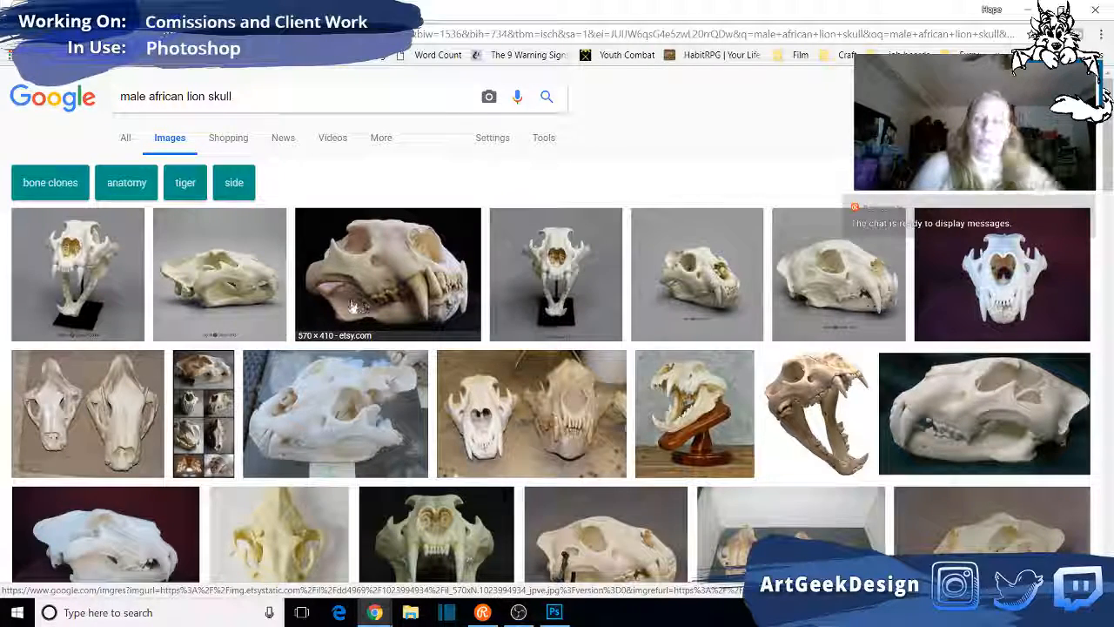
- Preview the photo of two white skulls on wooden stands and view its related images through to the labelled lion and tiger skull comparison
scroll(1055, 444, "down", 1)
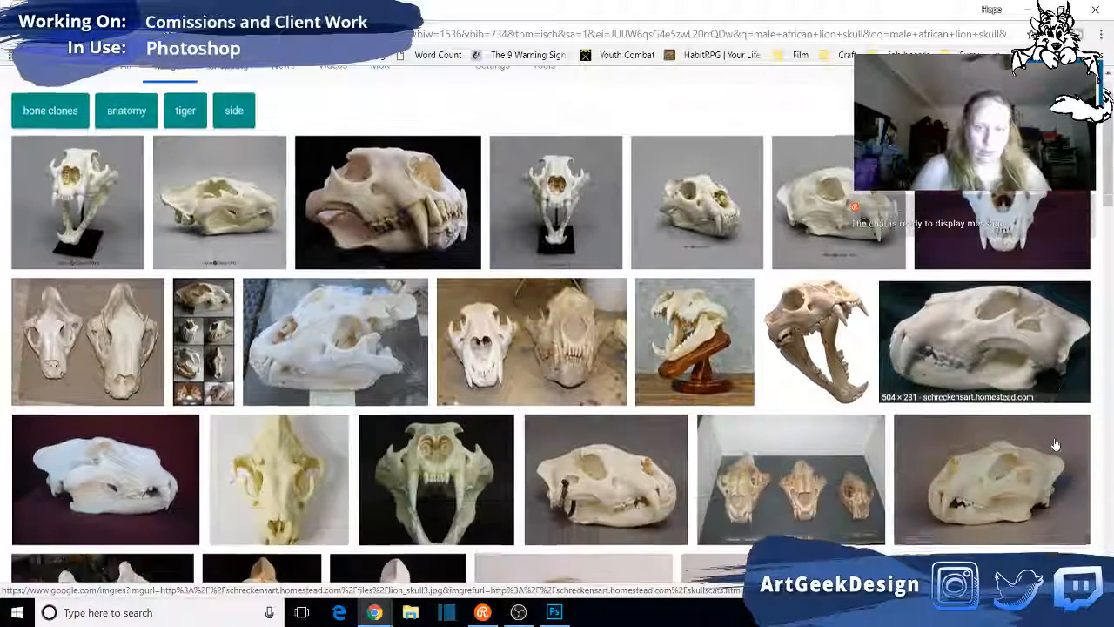
scroll(1056, 444, "down", 2)
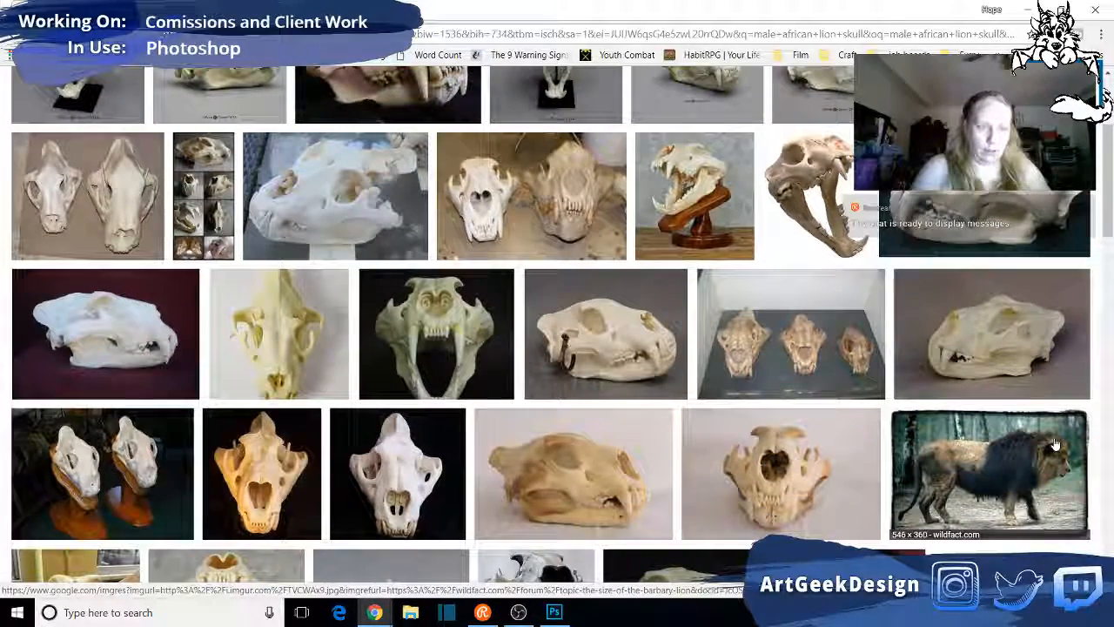
left_click(106, 473)
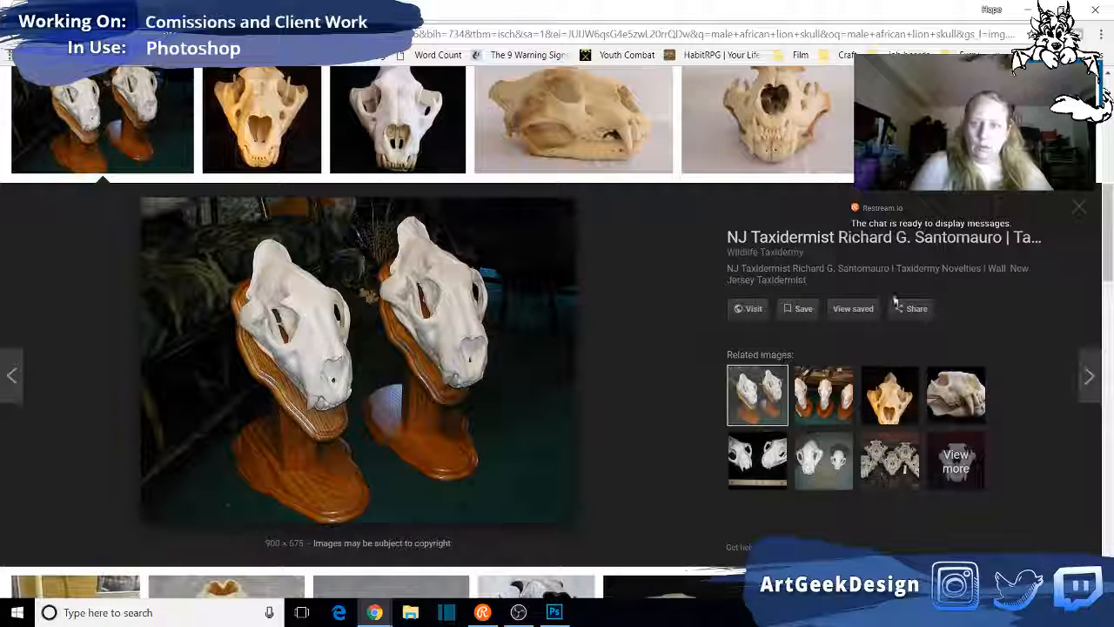
left_click(818, 399)
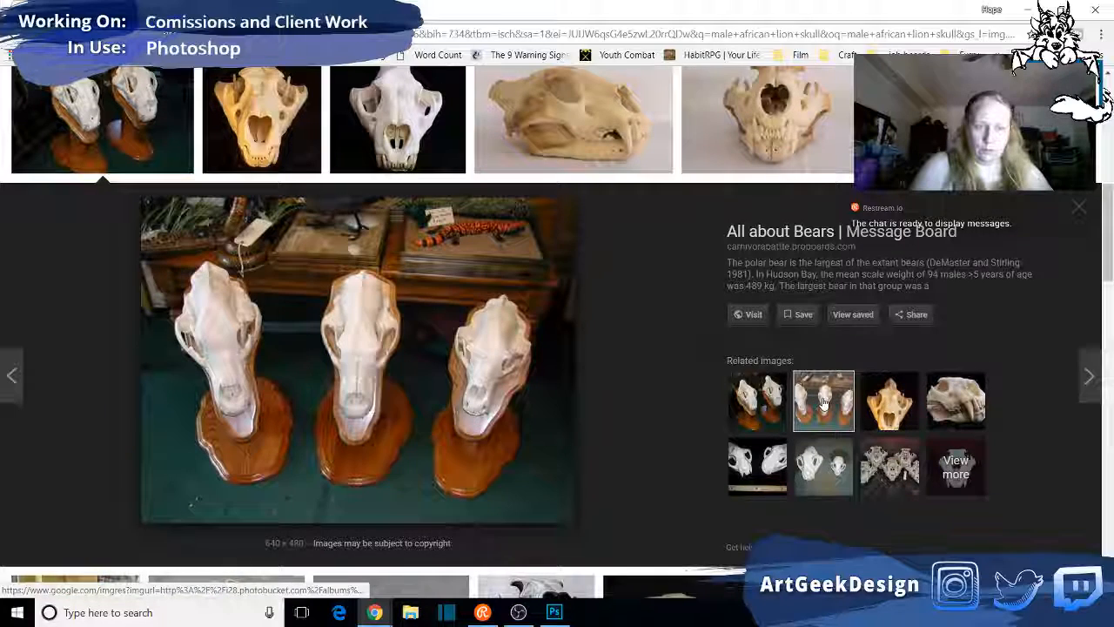
left_click(887, 407)
left_click(945, 393)
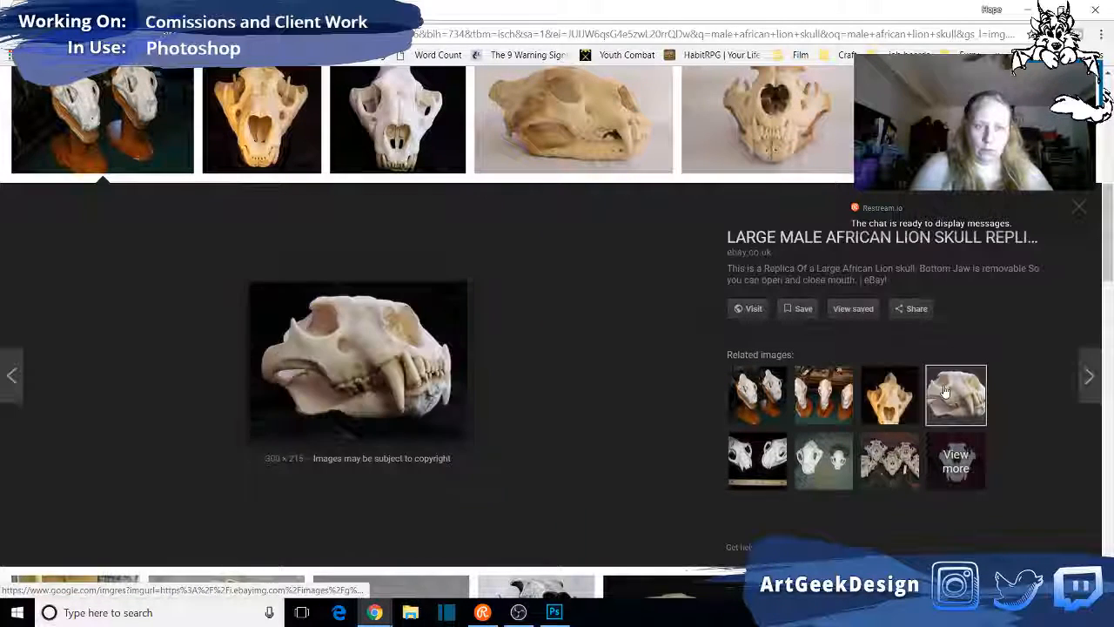
left_click(779, 449)
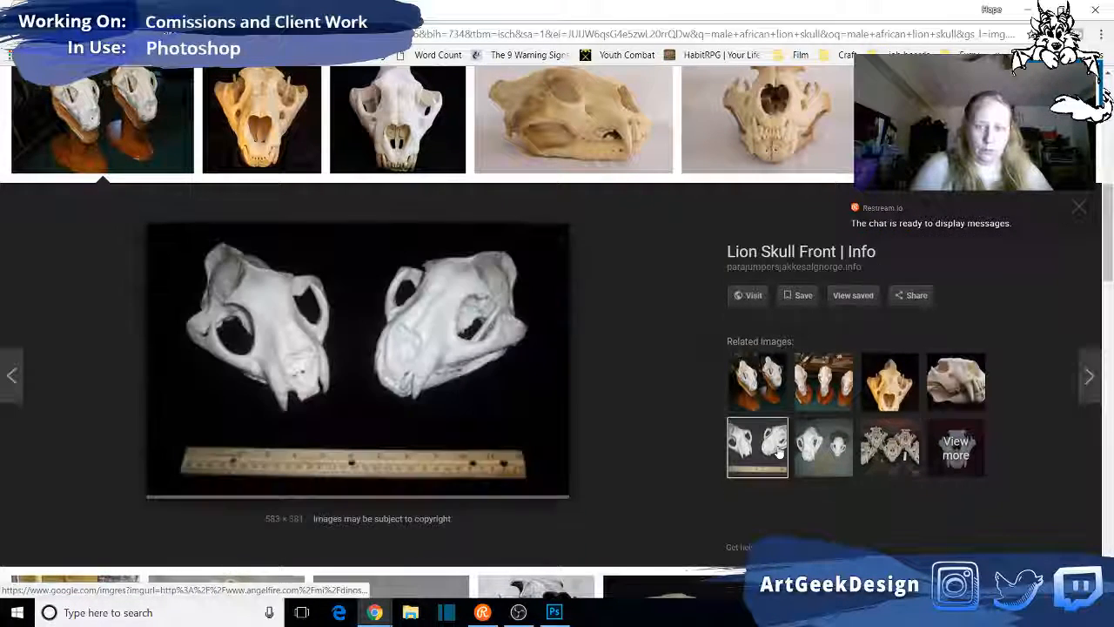
left_click(825, 461)
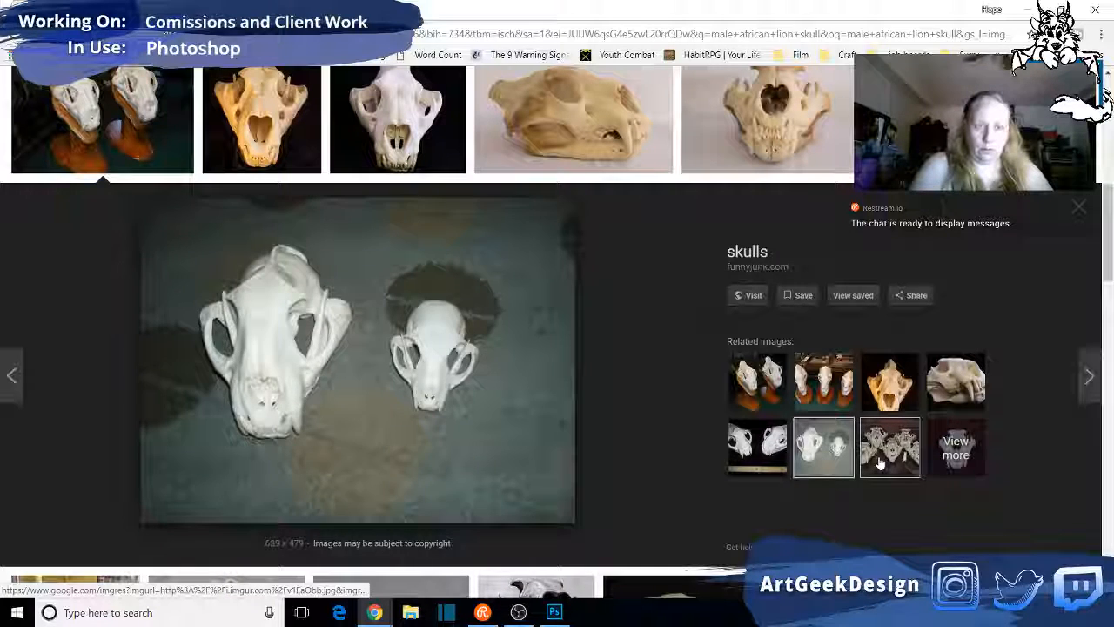
left_click(881, 463)
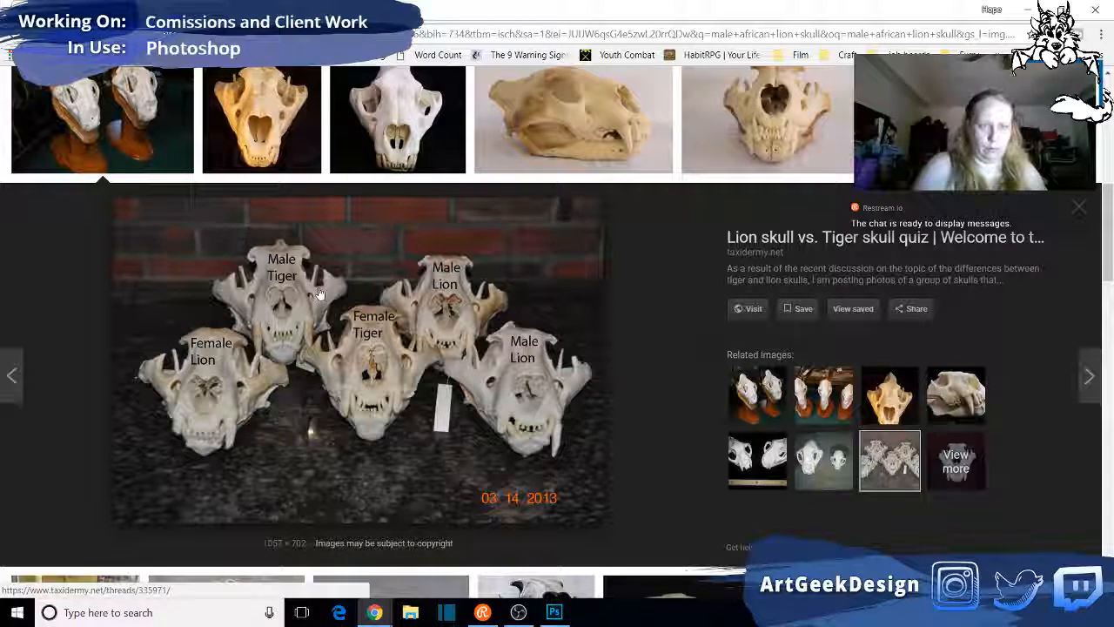
- Examine the remaining male African lion skull image results for a suitable three-quarter view reference
scroll(319, 294, "up", 1)
scroll(319, 295, "down", 3)
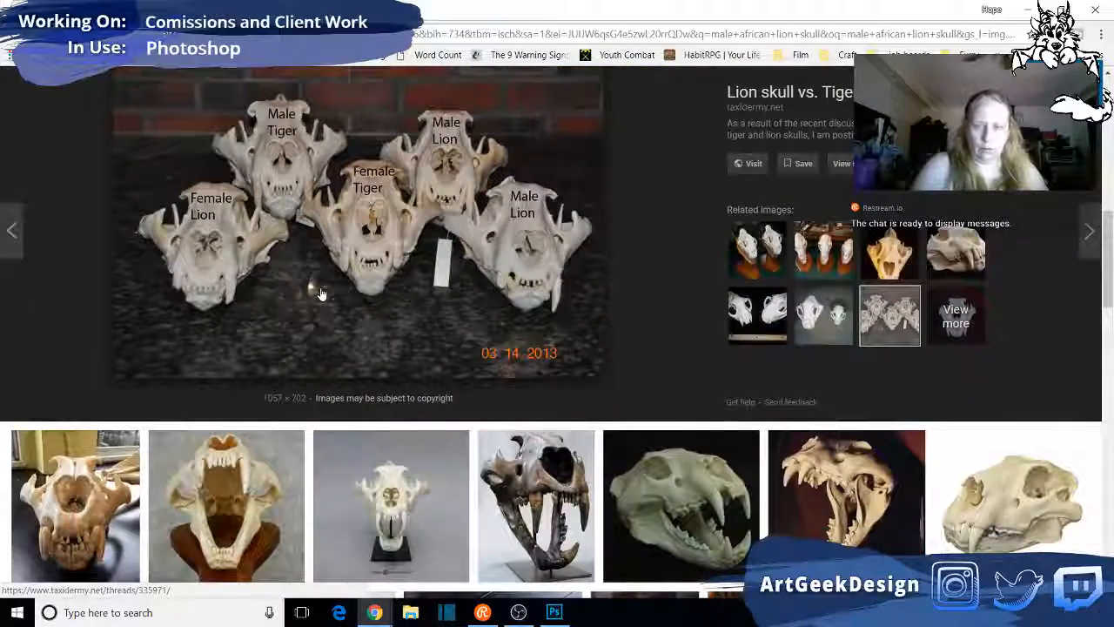
scroll(322, 294, "down", 2)
scroll(323, 295, "down", 1)
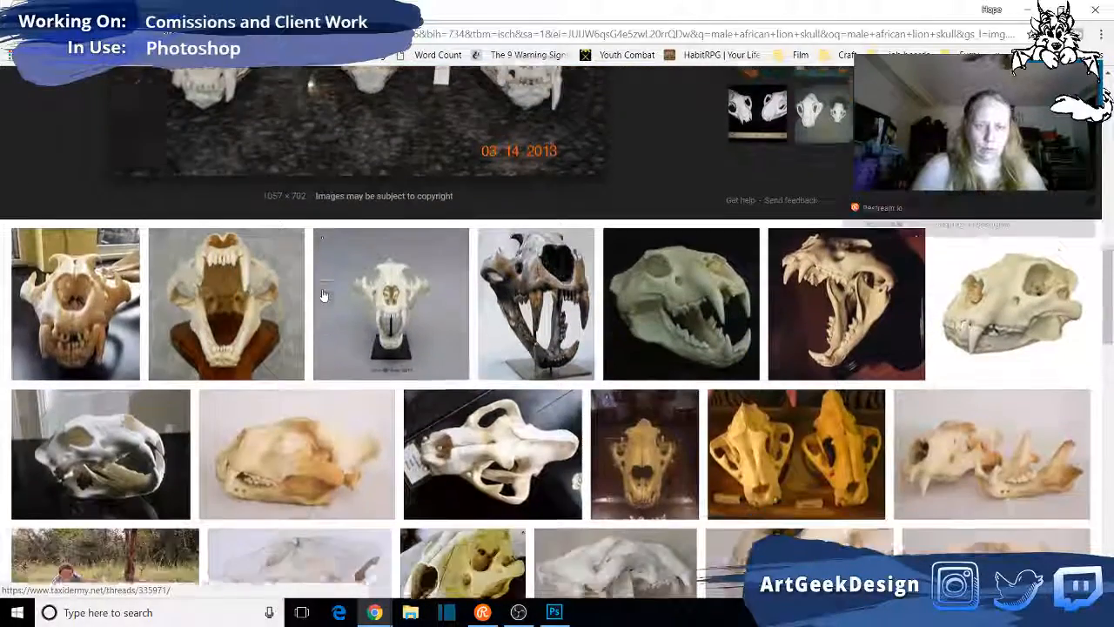
scroll(323, 296, "down", 1)
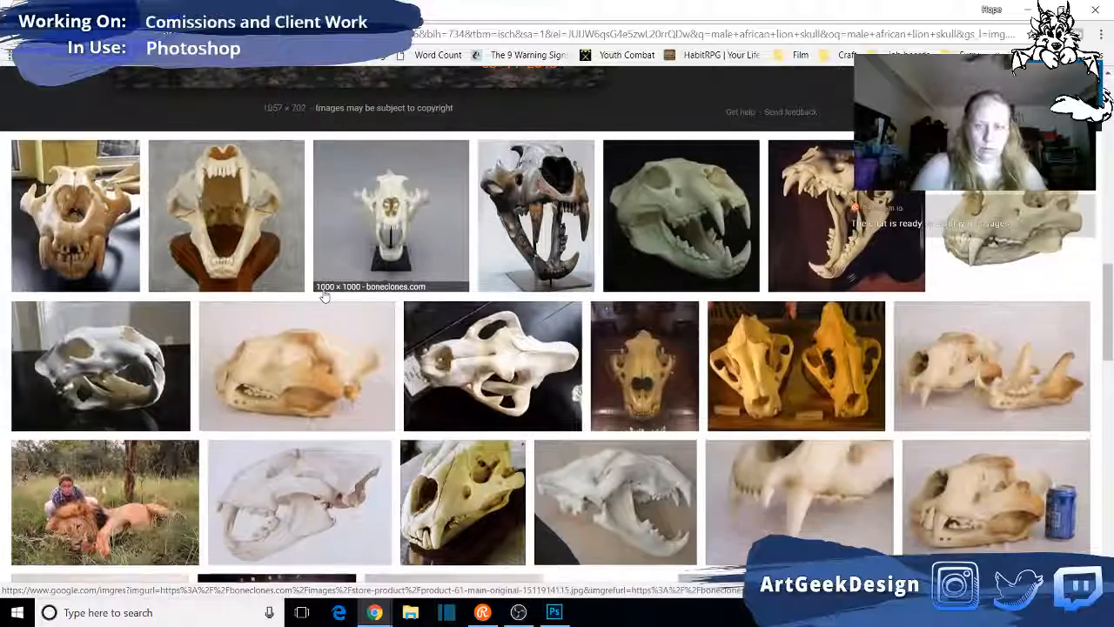
scroll(323, 296, "down", 3)
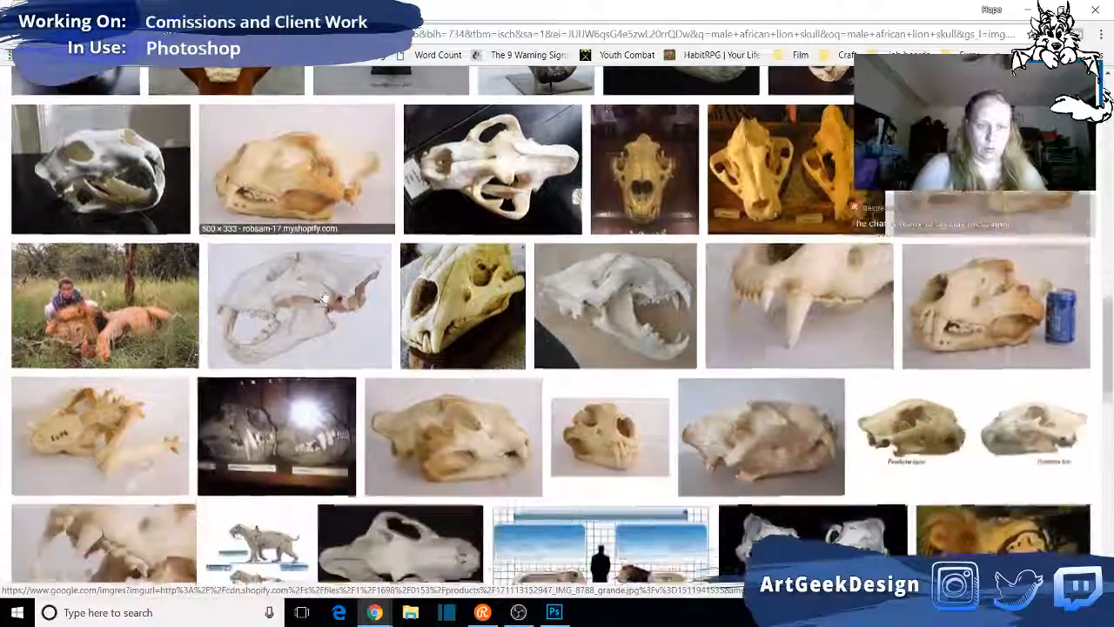
scroll(323, 296, "down", 1)
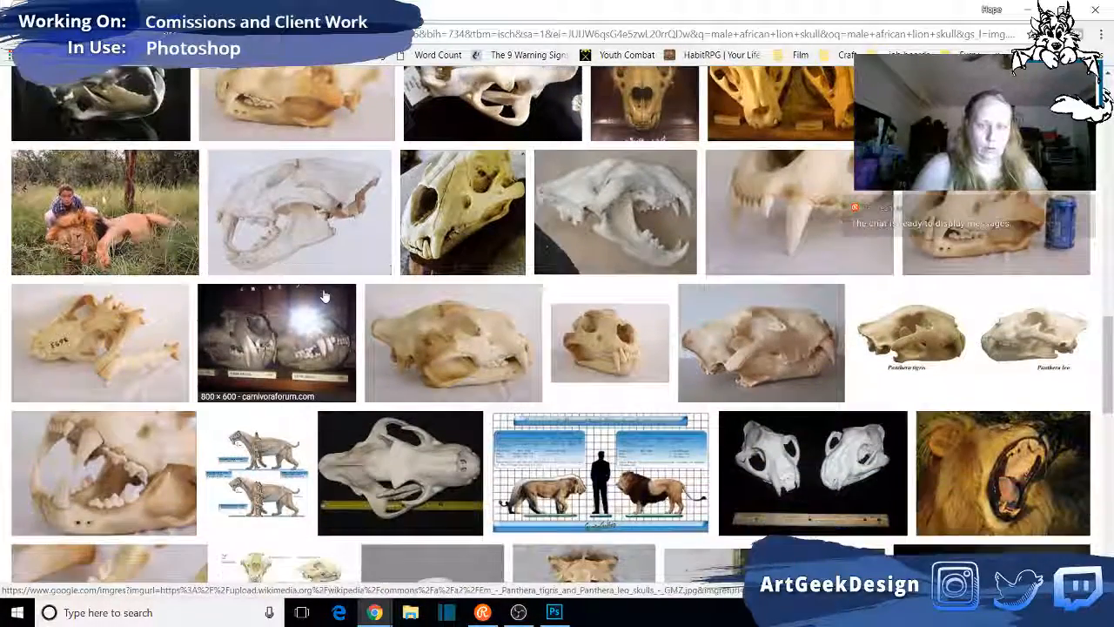
scroll(323, 296, "up", 12)
scroll(323, 296, "up", 5)
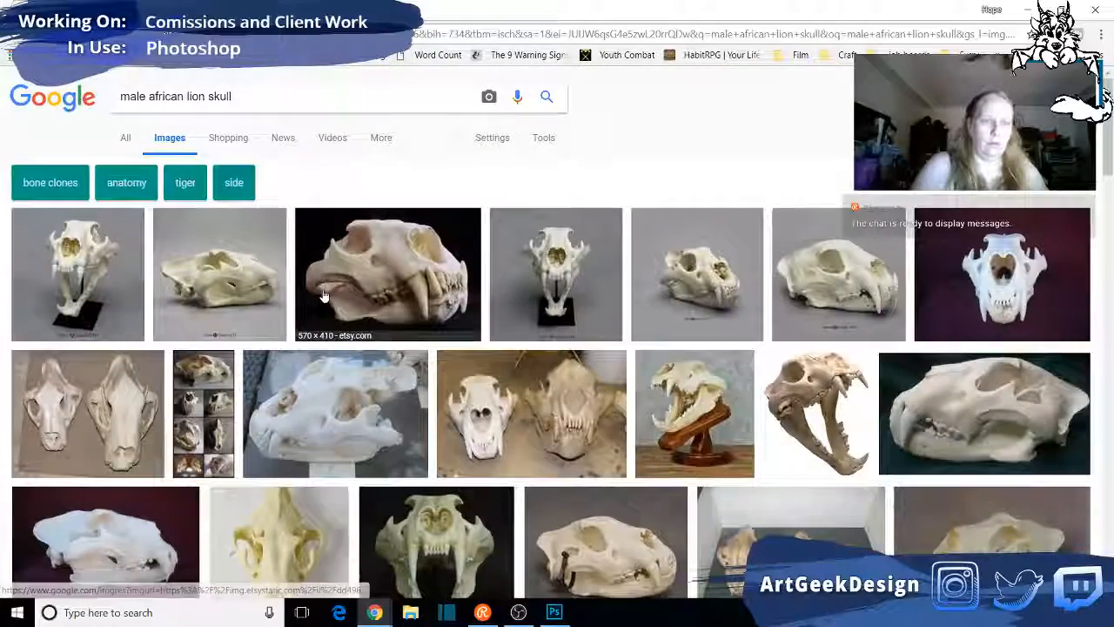
- Reopen the preview of the two white skulls on wooden stands and open its source website in a new tab
scroll(218, 322, "down", 4)
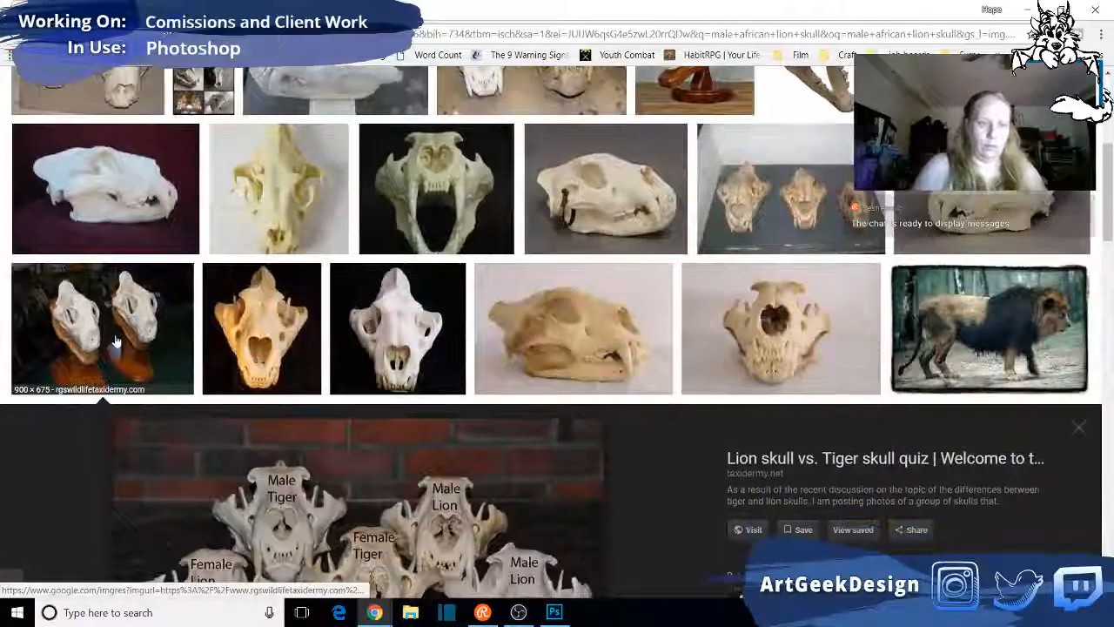
left_click(115, 341)
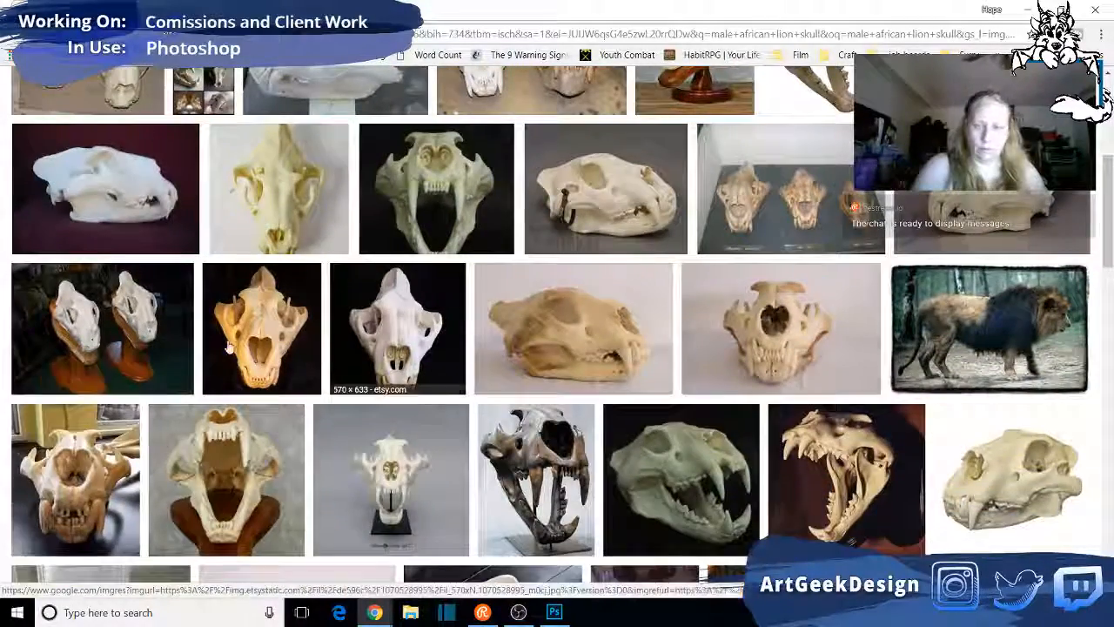
left_click(150, 302)
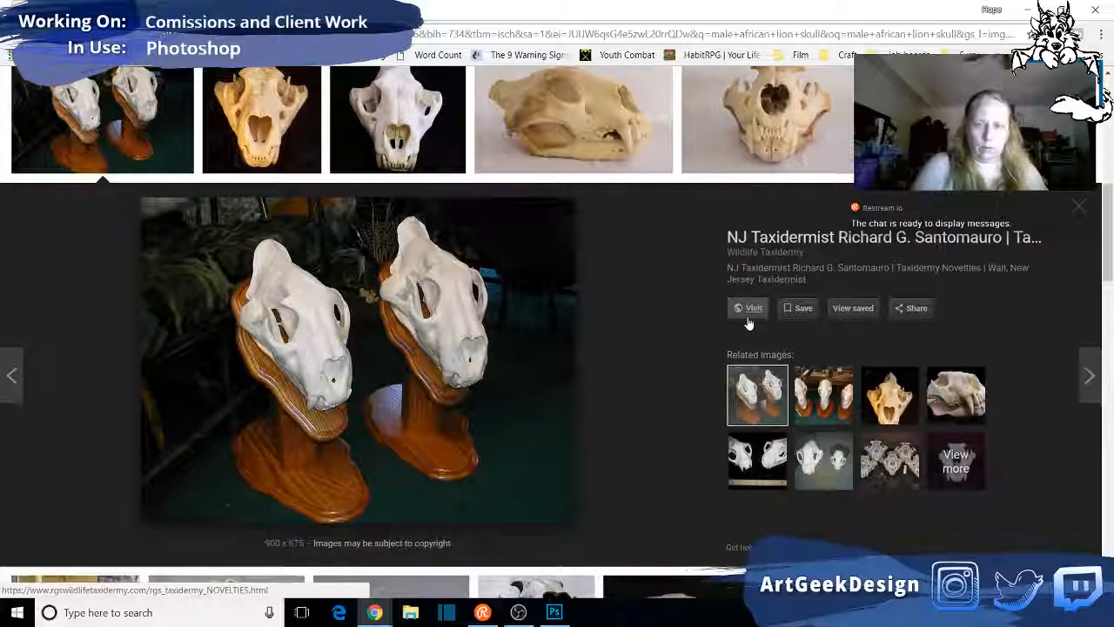
right_click(751, 313)
left_click(771, 320)
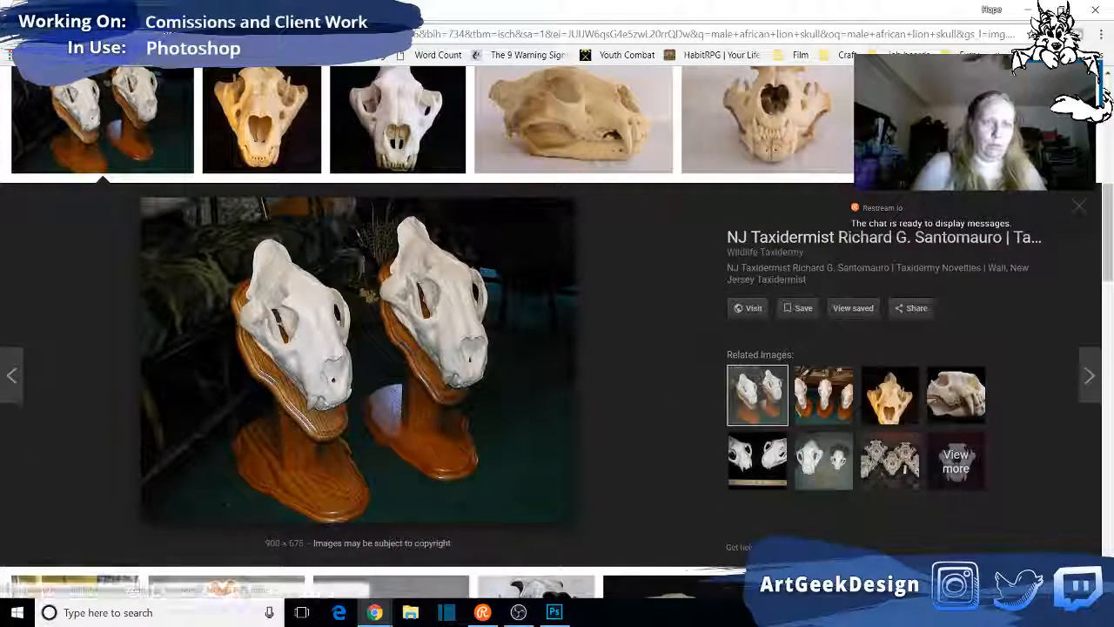
left_click(228, 11)
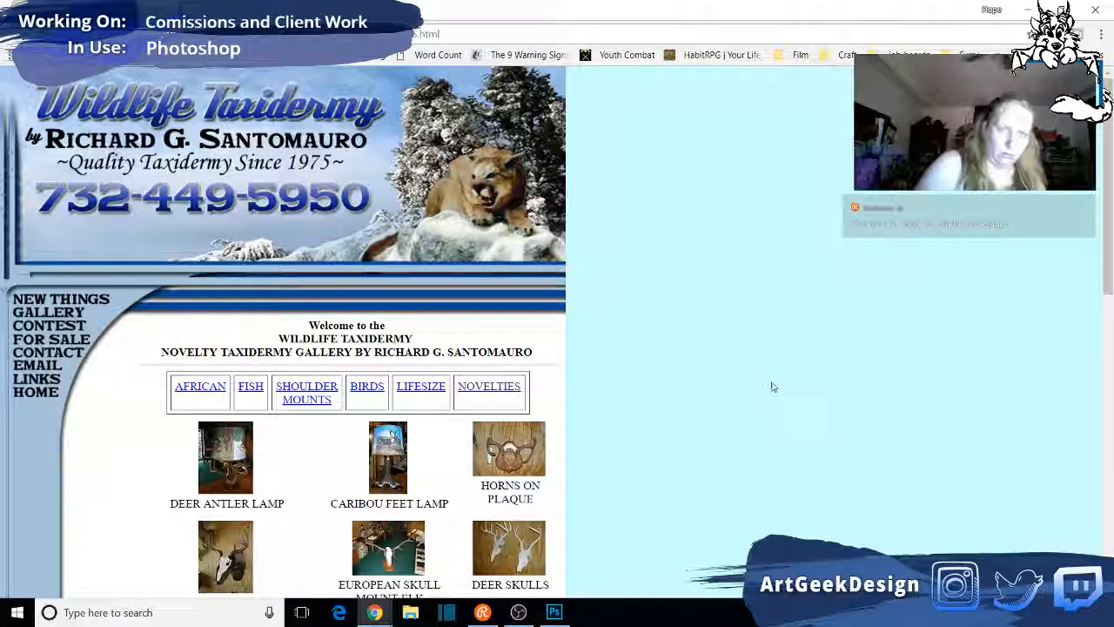
- Look through the taxidermy site's novelties gallery and open its African gallery
scroll(772, 386, "down", 1)
scroll(772, 387, "down", 1)
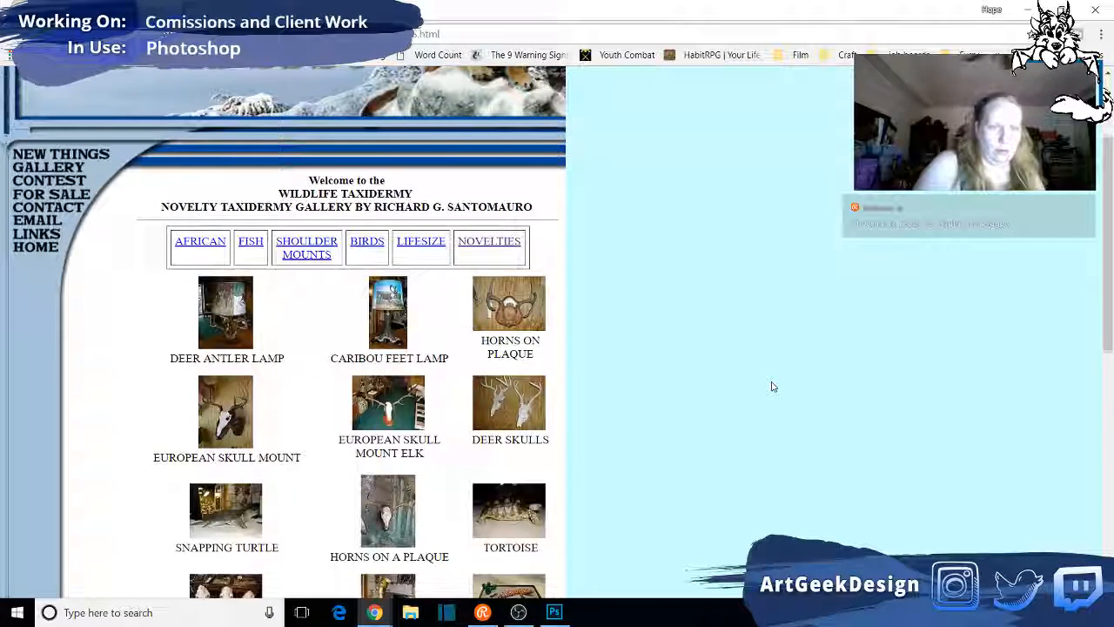
left_click(212, 244)
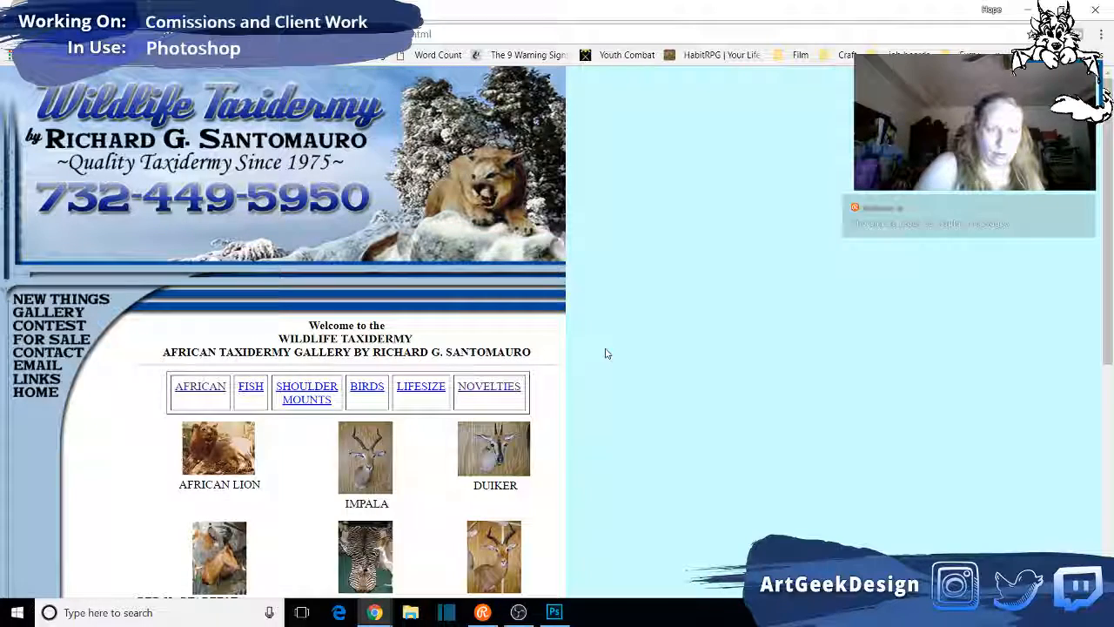
- Look through the mounts in the taxidermy site's African gallery for a lion skull
scroll(607, 352, "down", 3)
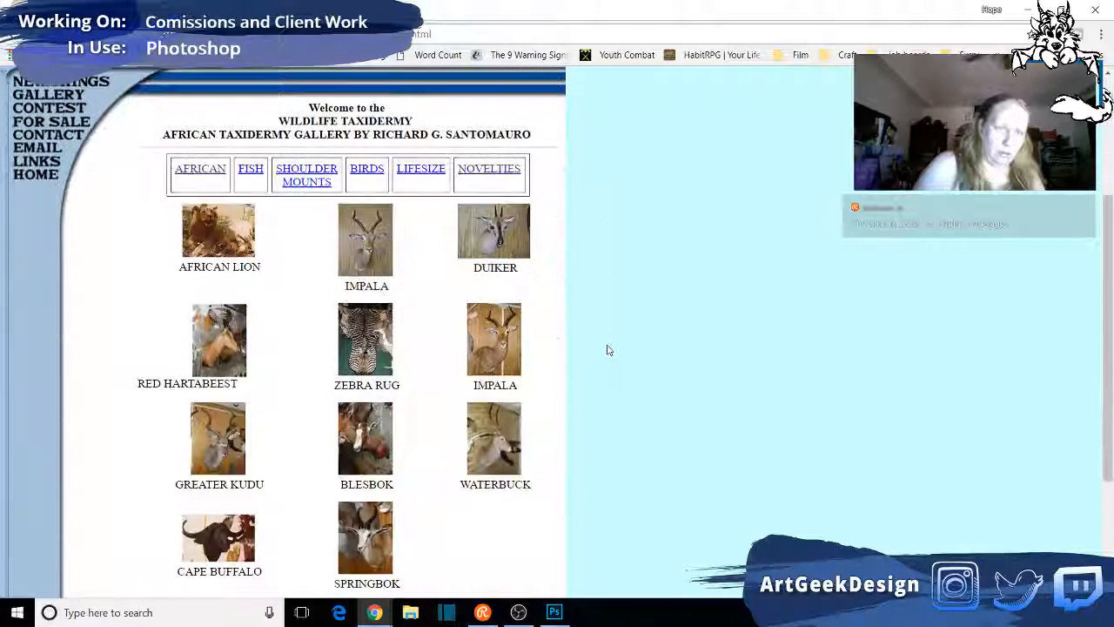
scroll(608, 350, "down", 1)
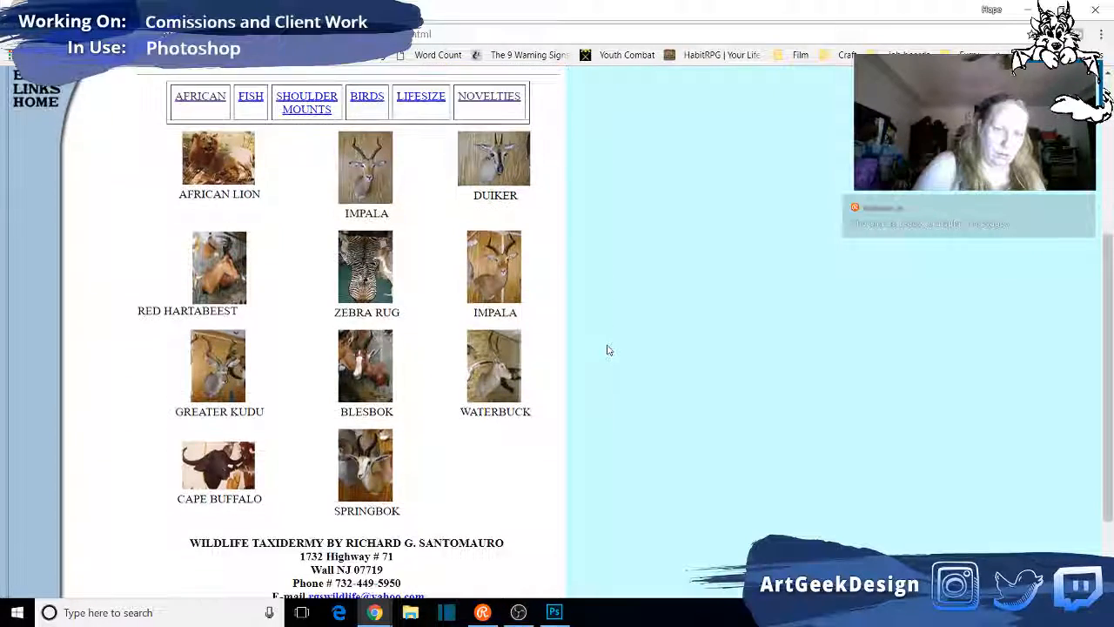
scroll(608, 350, "down", 2)
scroll(608, 350, "up", 8)
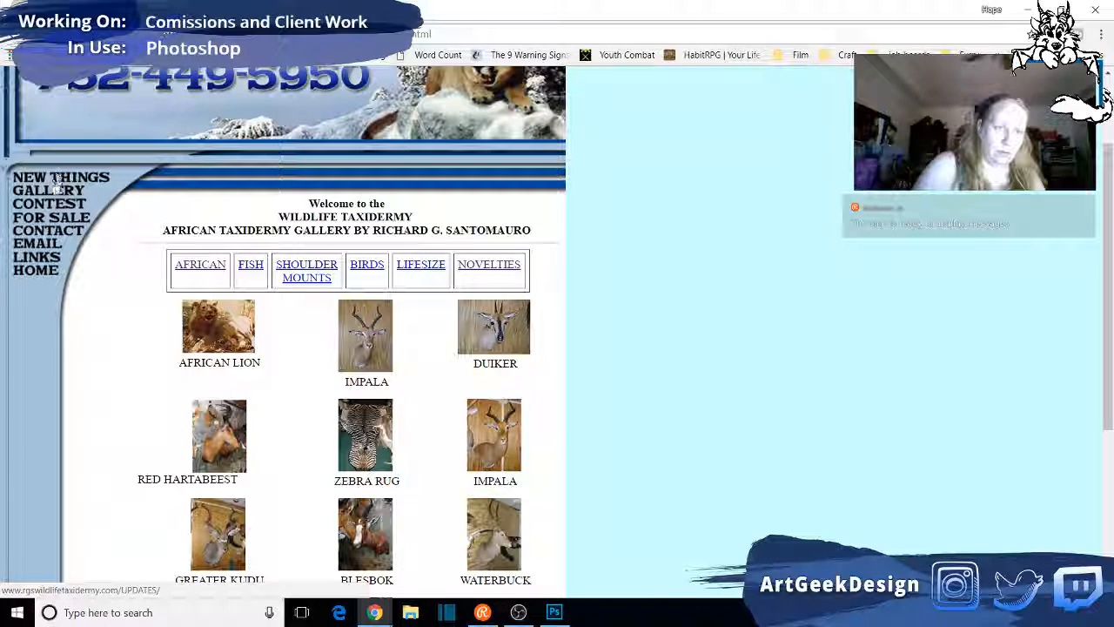
- Open the taxidermy site's for-sale page and look through its listings for a lion skull
left_click(55, 225)
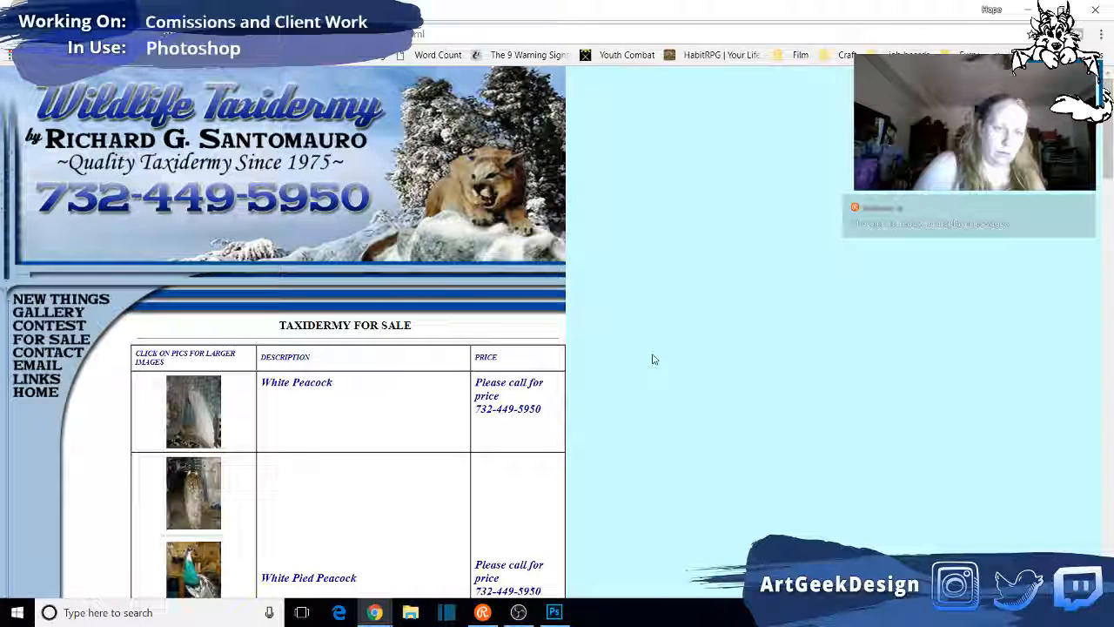
scroll(655, 359, "down", 3)
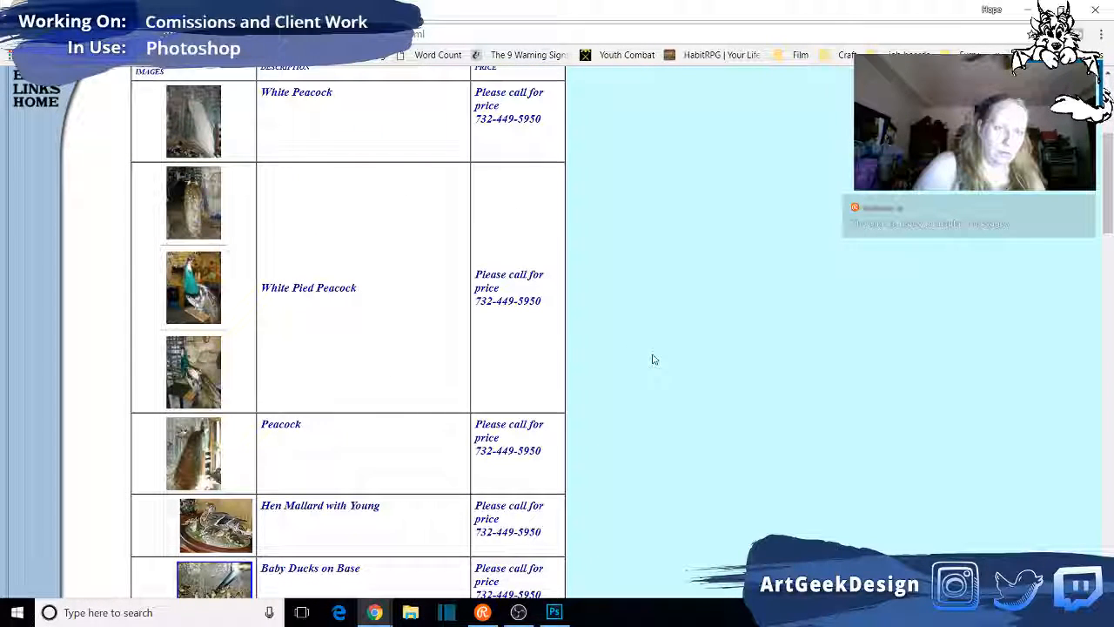
scroll(654, 360, "down", 3)
scroll(655, 360, "down", 5)
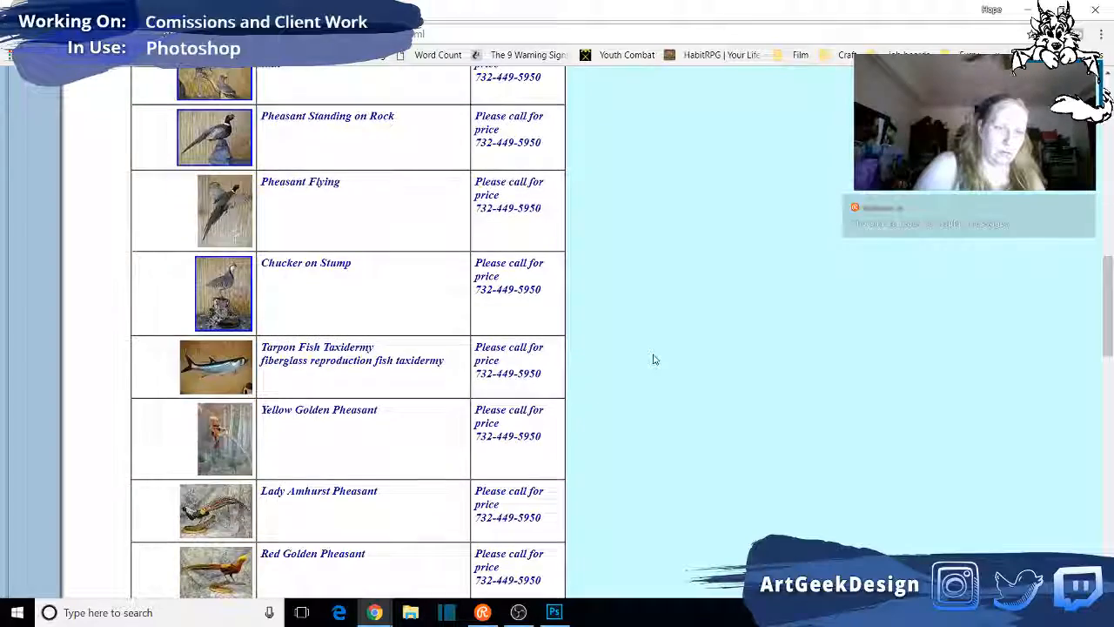
scroll(655, 360, "down", 6)
scroll(657, 362, "up", 5)
scroll(662, 363, "up", 10)
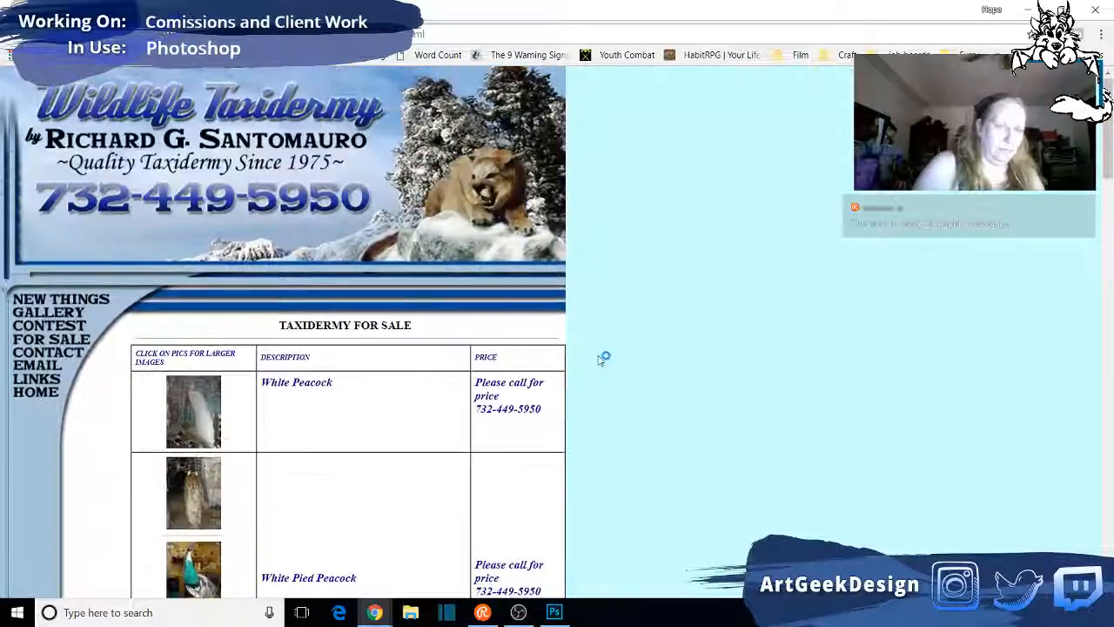
- View the taxidermy site's main gallery page and open its home page
left_click(75, 315)
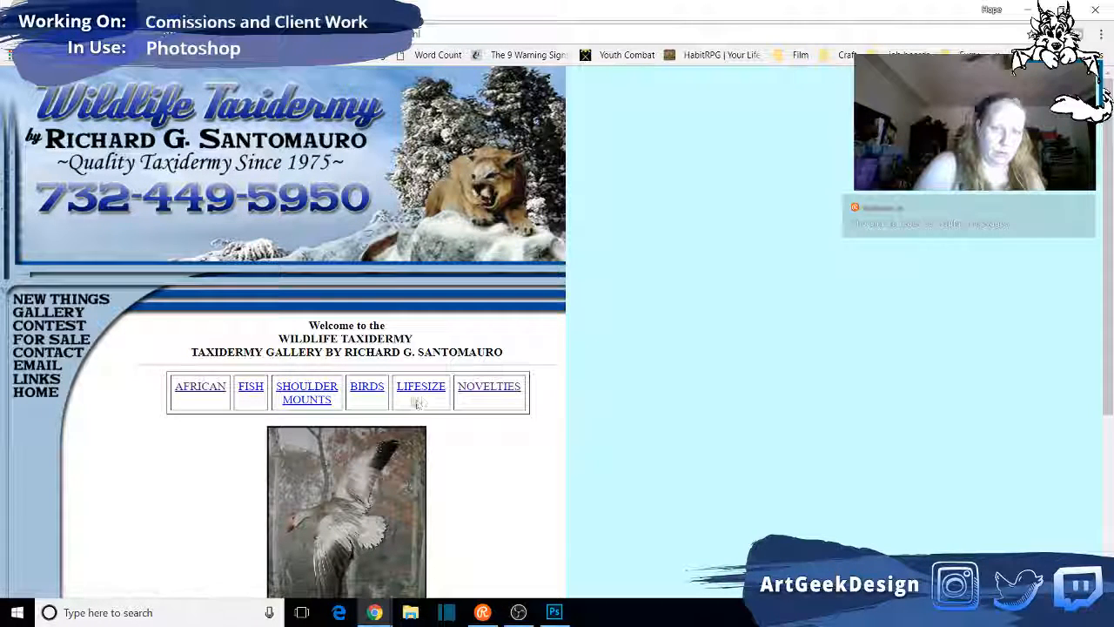
scroll(369, 396, "down", 3)
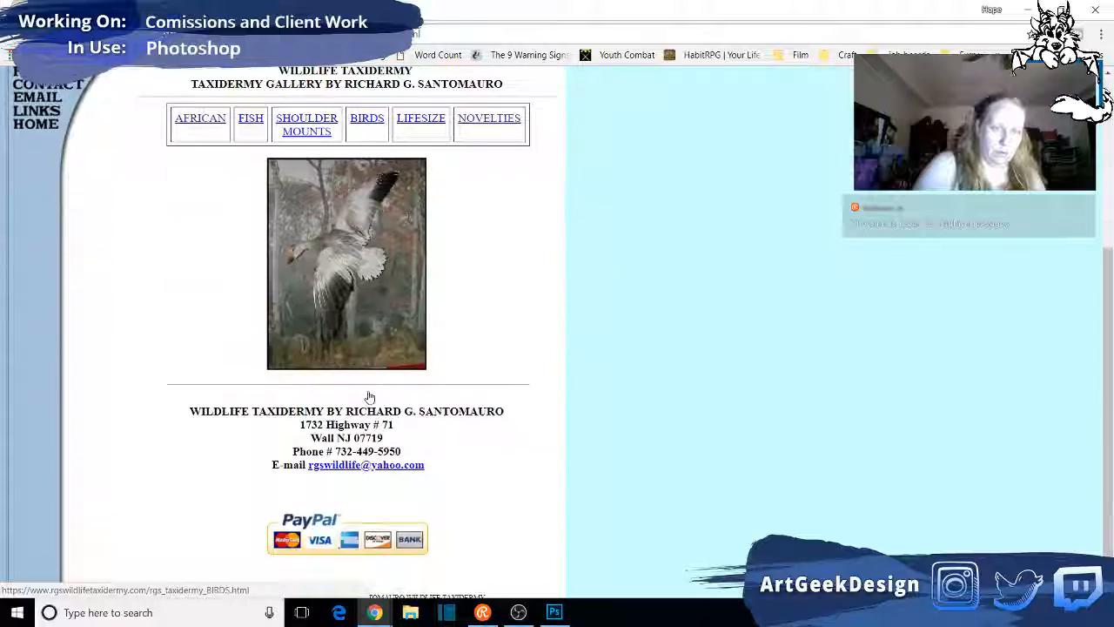
scroll(369, 396, "up", 3)
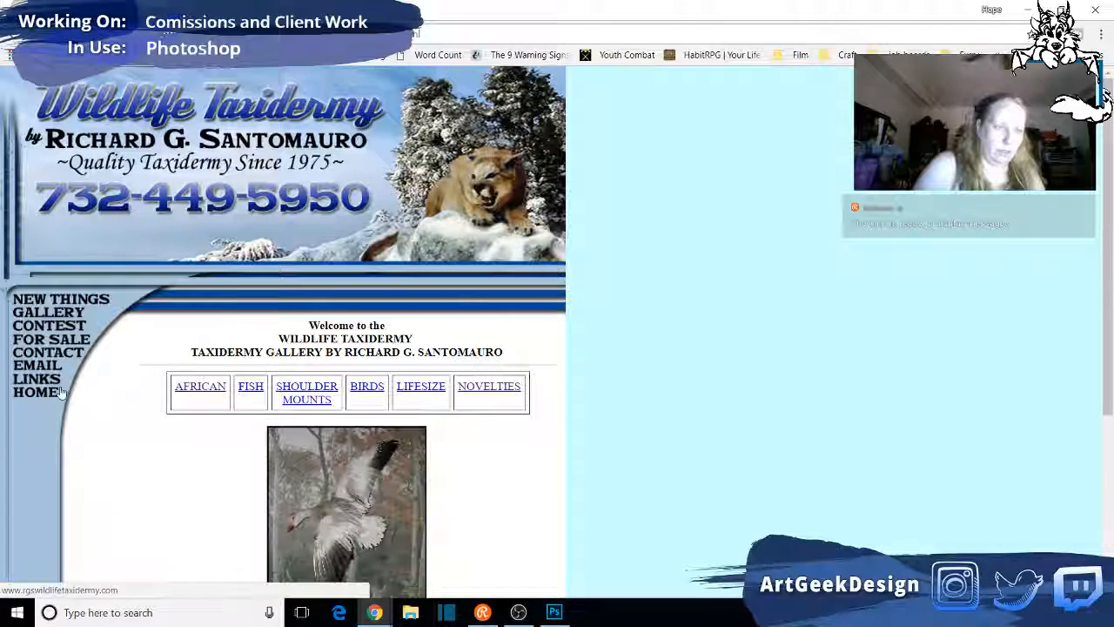
left_click(31, 394)
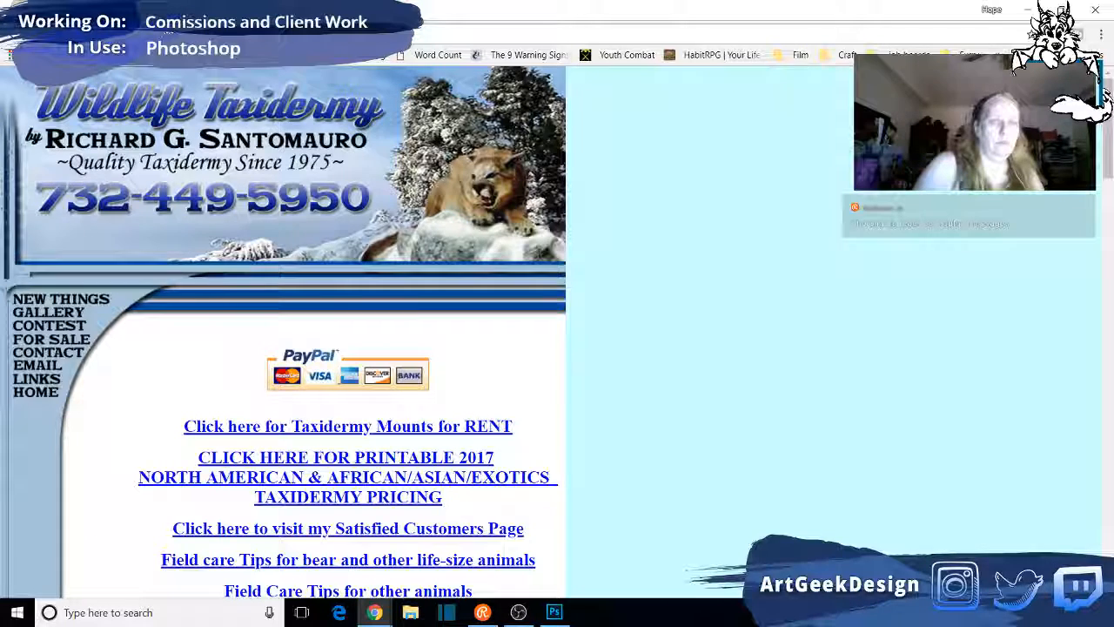
- Return to the image search results and copy the photo of the two white skulls on wooden stands
left_click(174, 10)
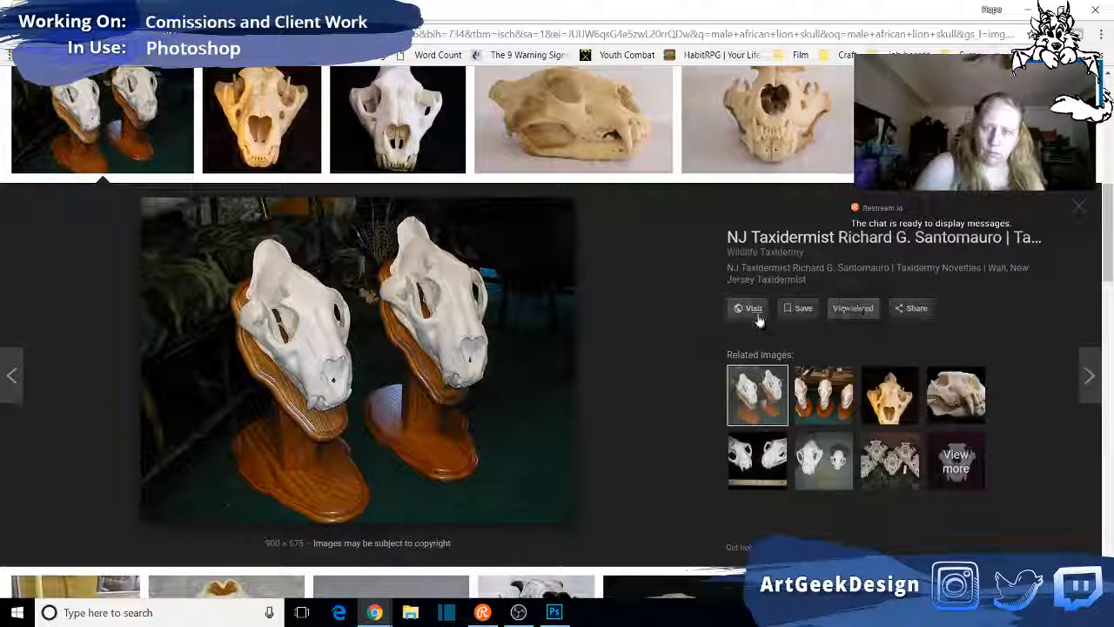
right_click(406, 324)
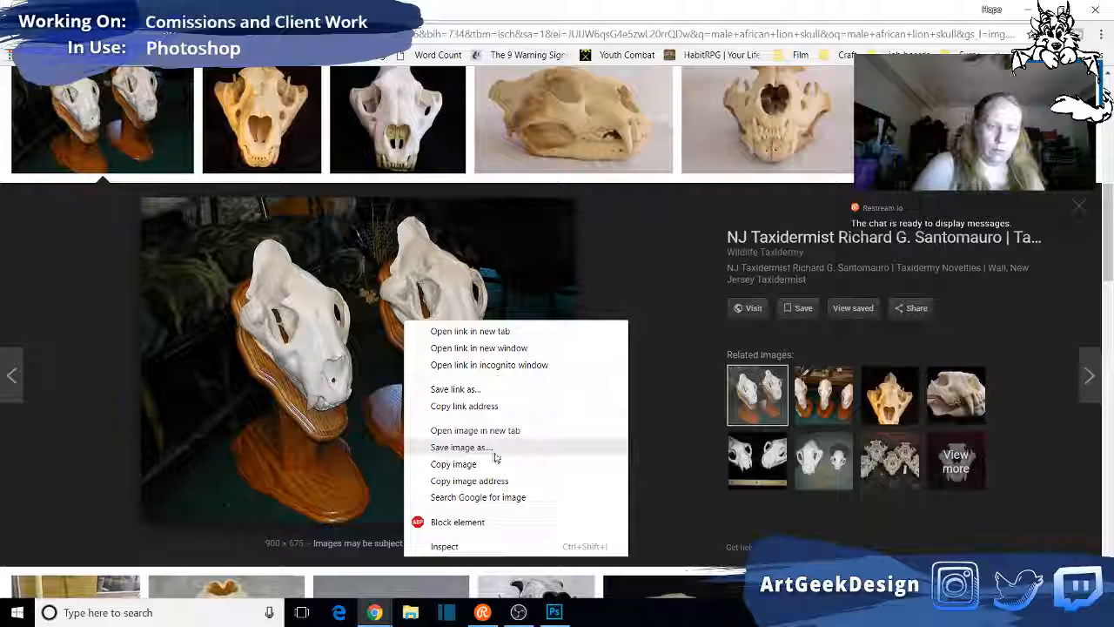
left_click(471, 465)
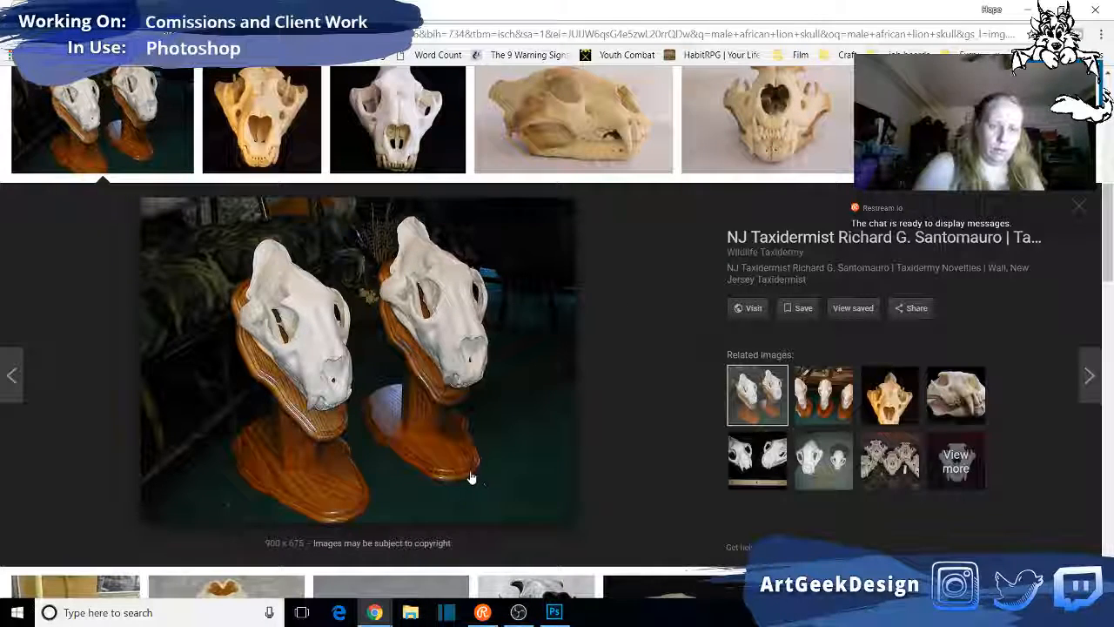
- Switch to Photoshop, bring up the other sketch document and zoom out to view the whole drawing
left_click(553, 612)
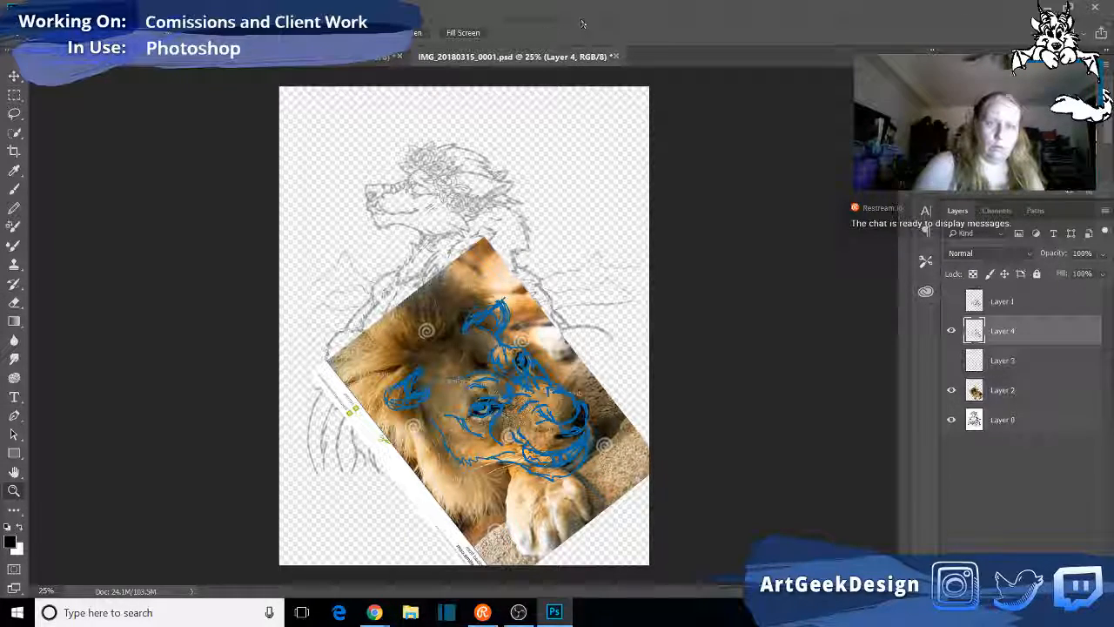
left_click(343, 57)
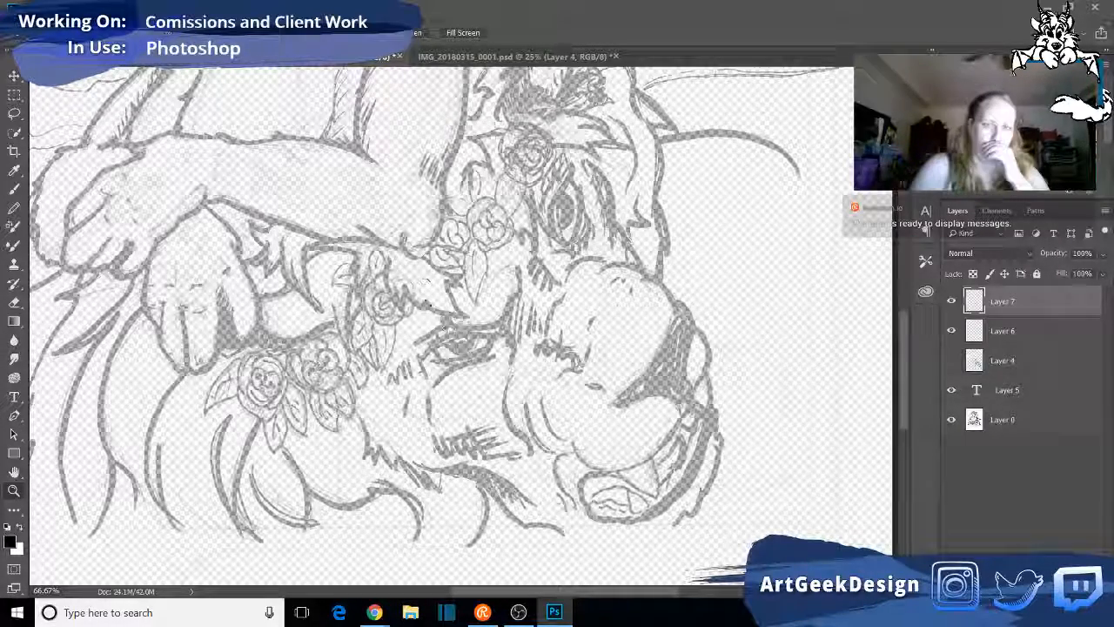
scroll(424, 301, "up", 3)
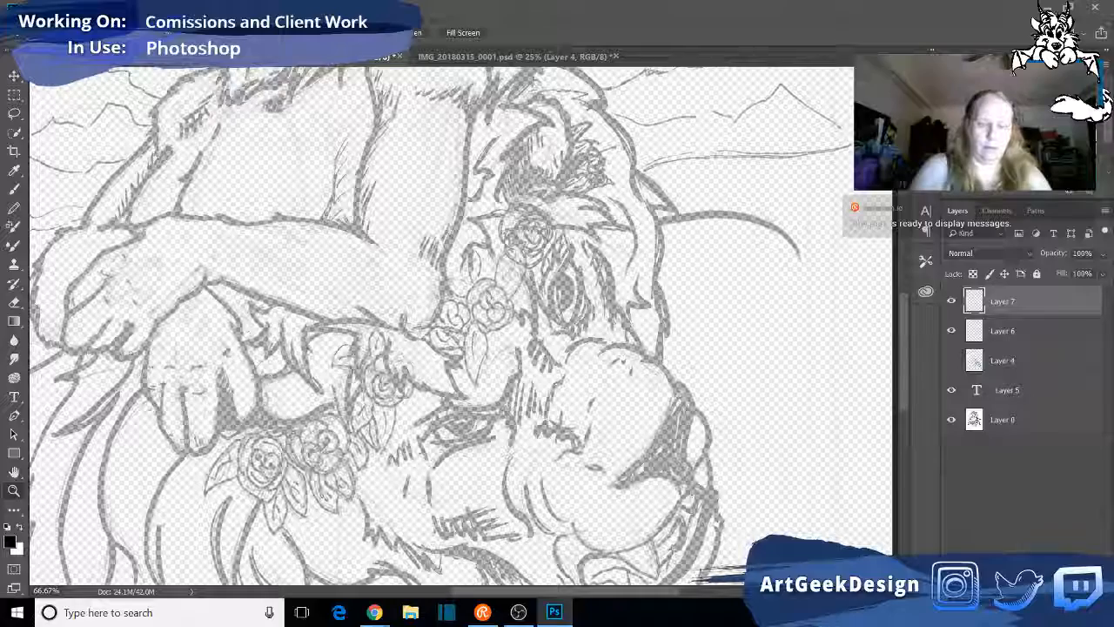
left_click(301, 345, "alt")
left_click(295, 346, "alt")
left_click(294, 345, "alt")
left_click(295, 345, "alt")
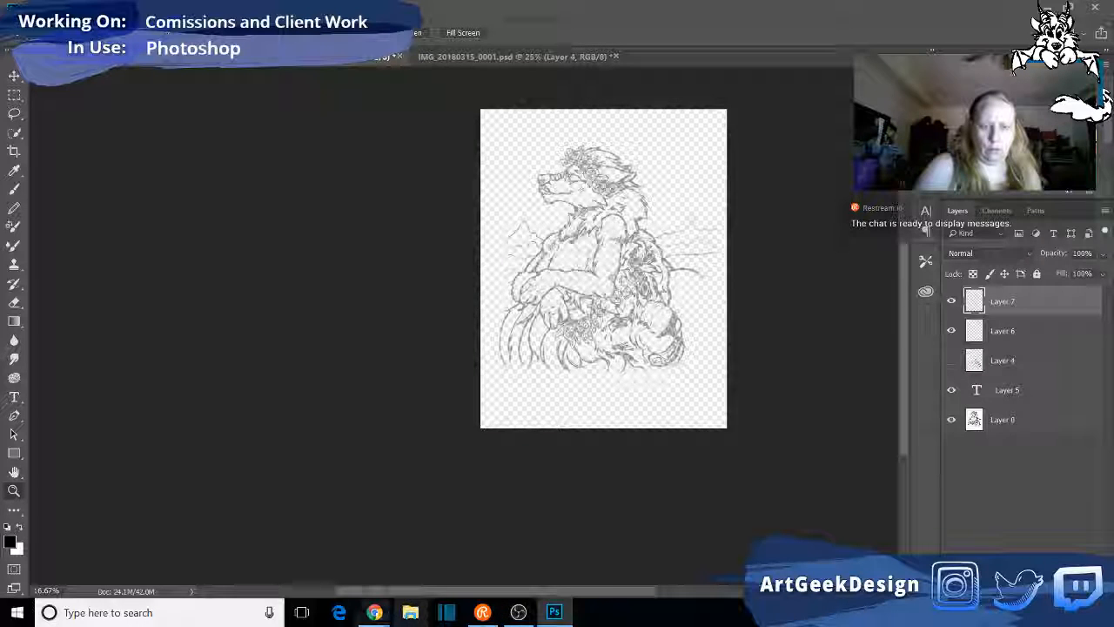
- Switch back to Chrome, open the two-skull photo in a new tab and move it out of the way of Photoshop
mouse_move(384, 617)
left_click(531, 555)
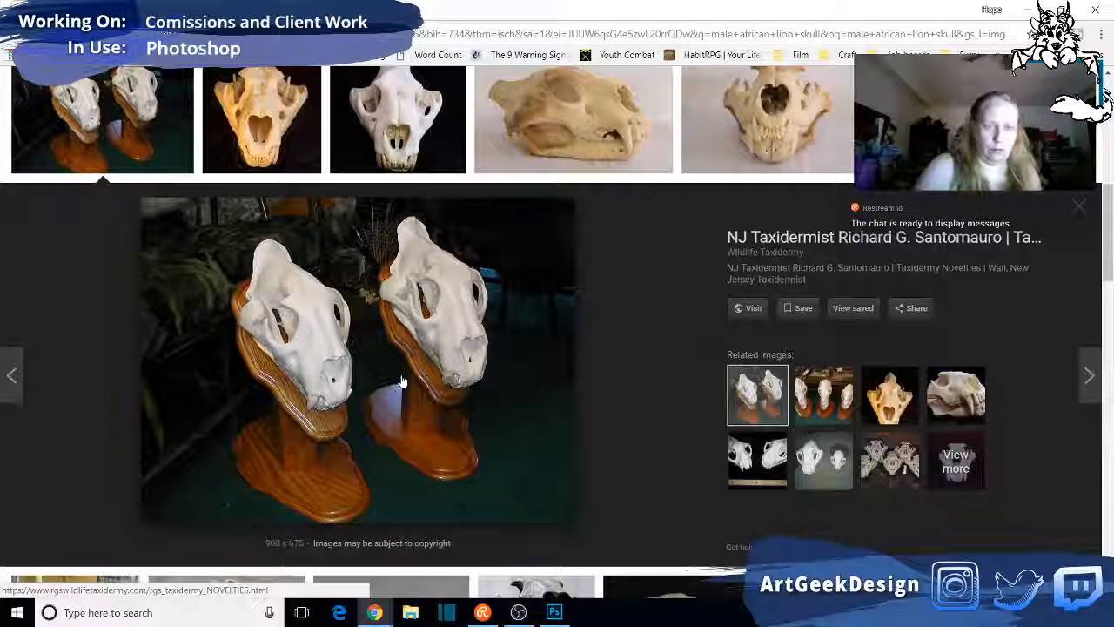
right_click(385, 377)
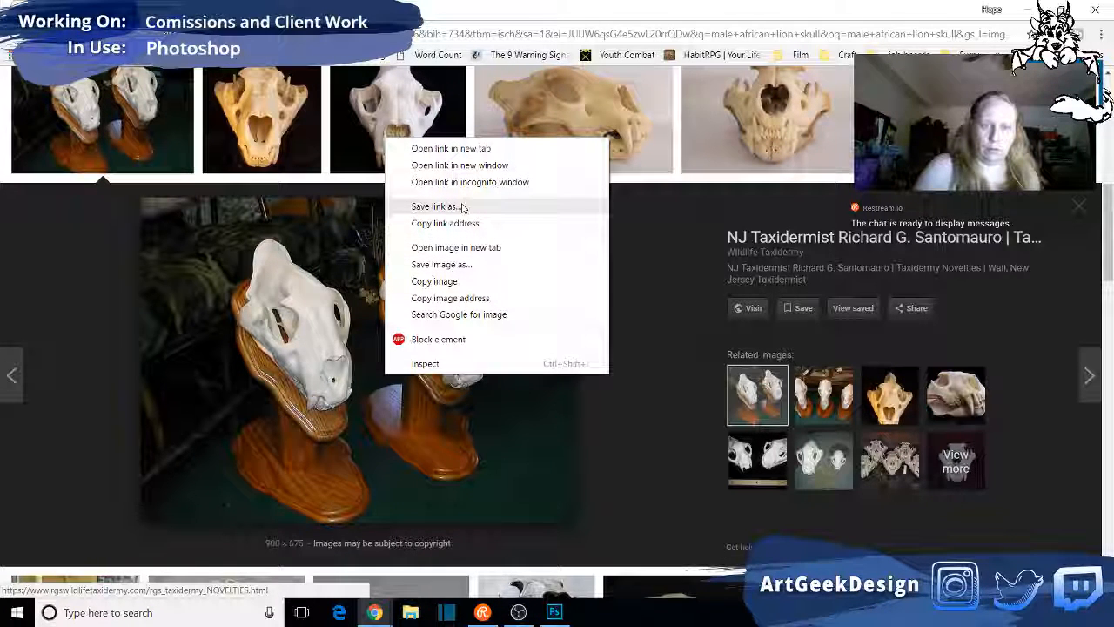
left_click(456, 247)
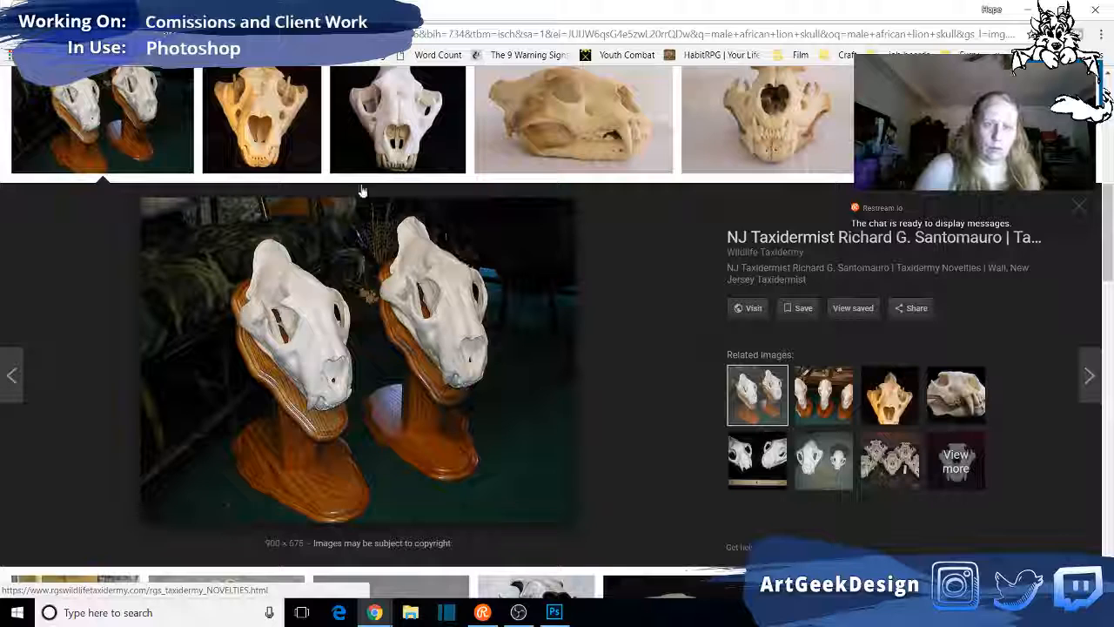
left_click(296, 10)
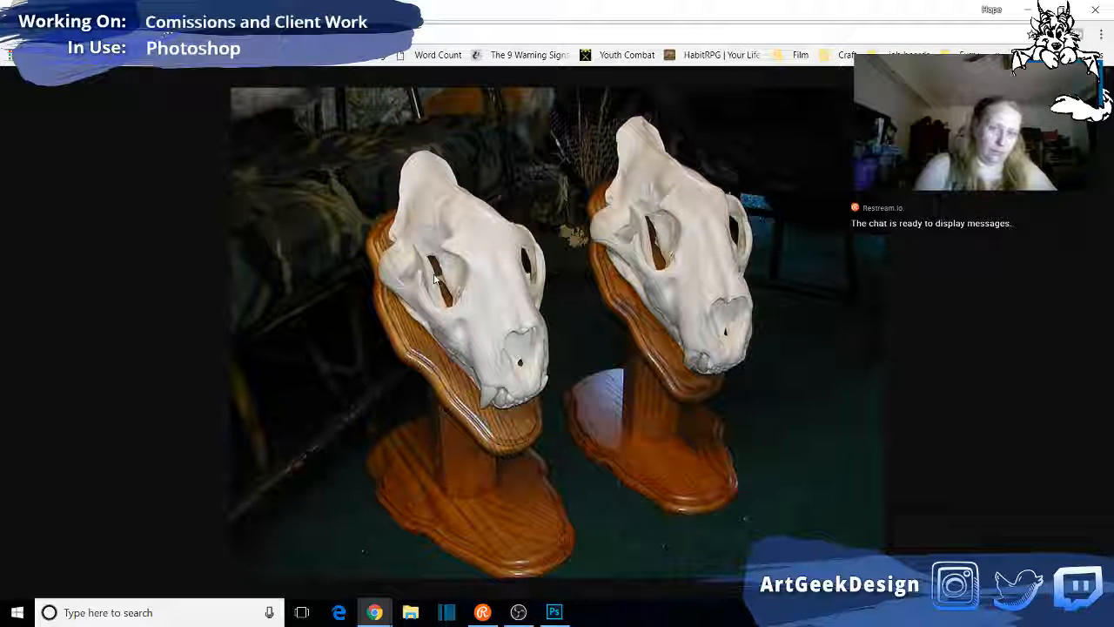
left_click_drag(436, 11, 0, 97)
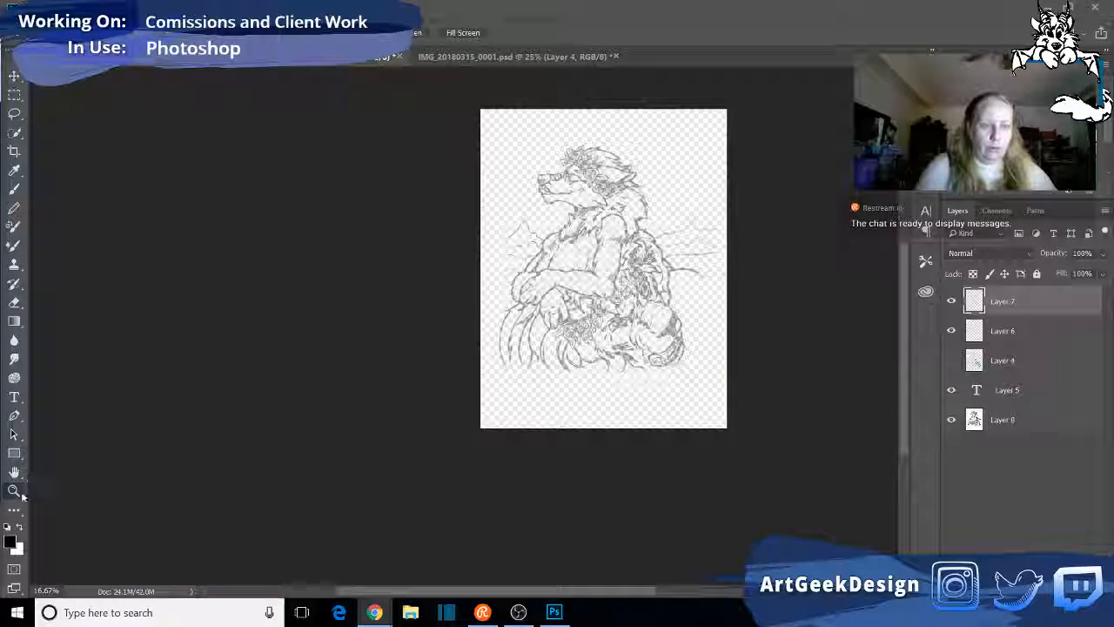
- Delete Layer 7 and briefly show Layer 4 to compare the blue lion head with the pencil sketch, leaving Layer 4 hidden
left_click(647, 314)
left_click(647, 313)
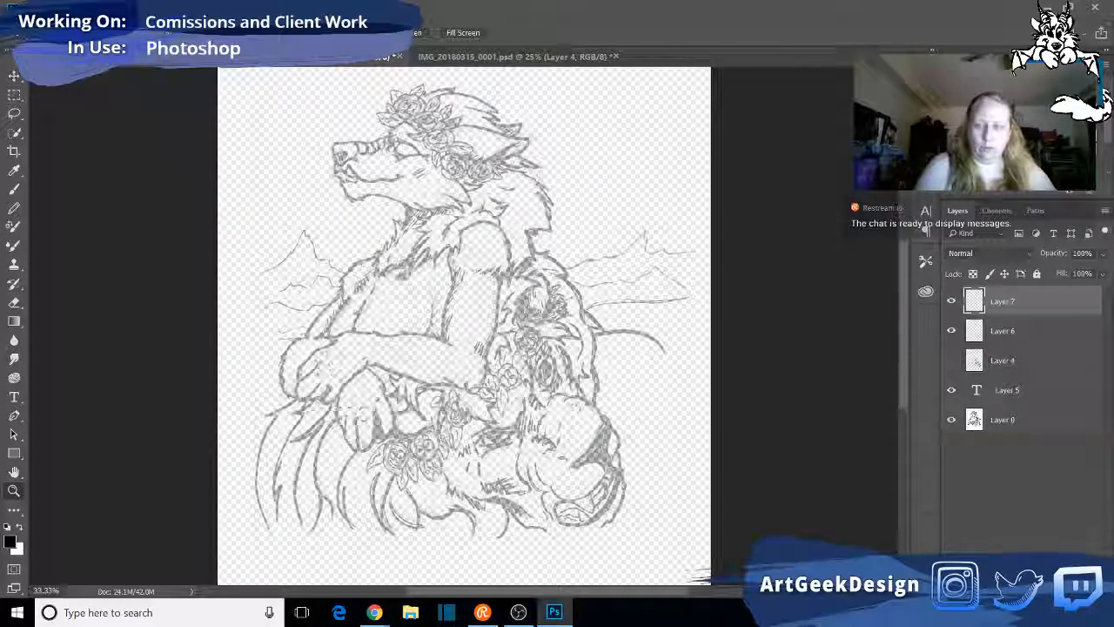
key("Delete")
left_click(544, 433)
left_click(951, 333)
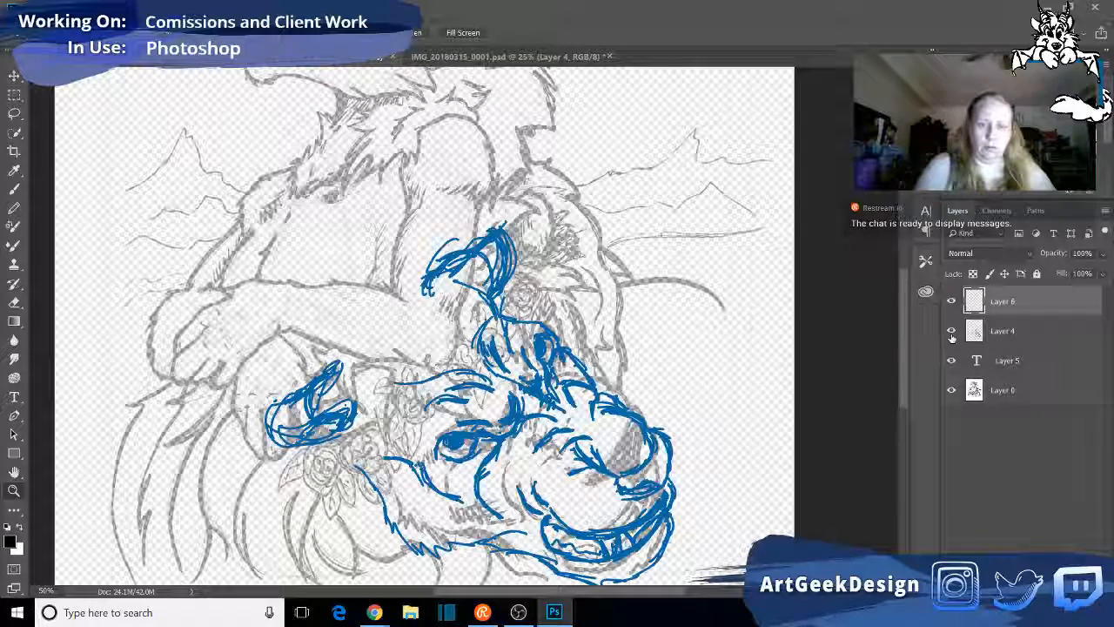
left_click(952, 331)
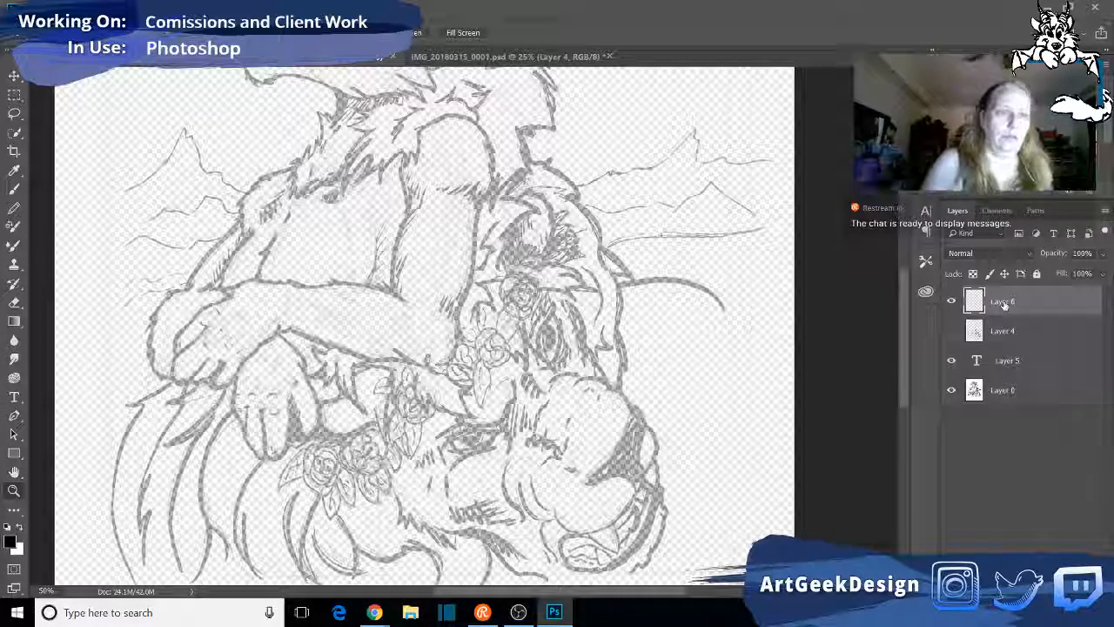
- Choose the Brush tool with the Soft Round preset from General Brushes for Layer 6
key("b")
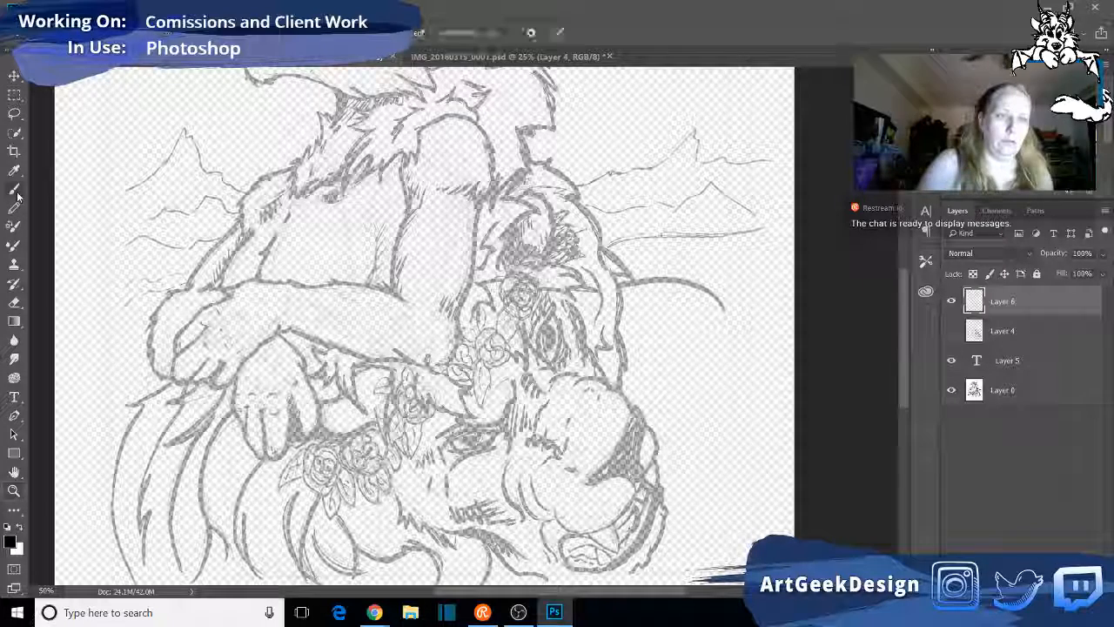
left_click(54, 33)
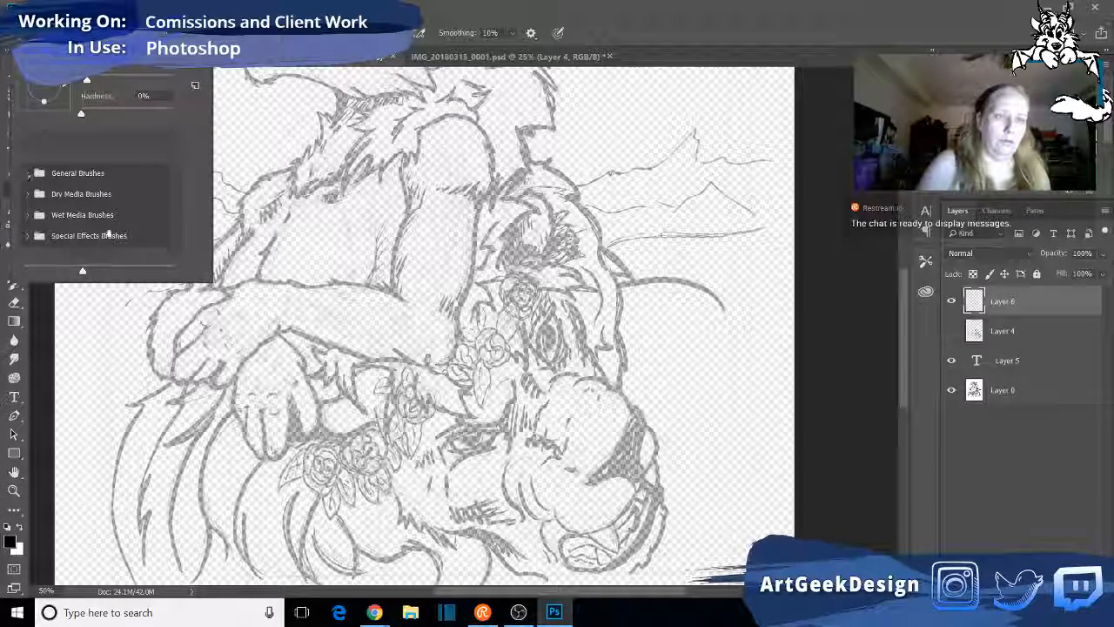
scroll(109, 232, "up", 1)
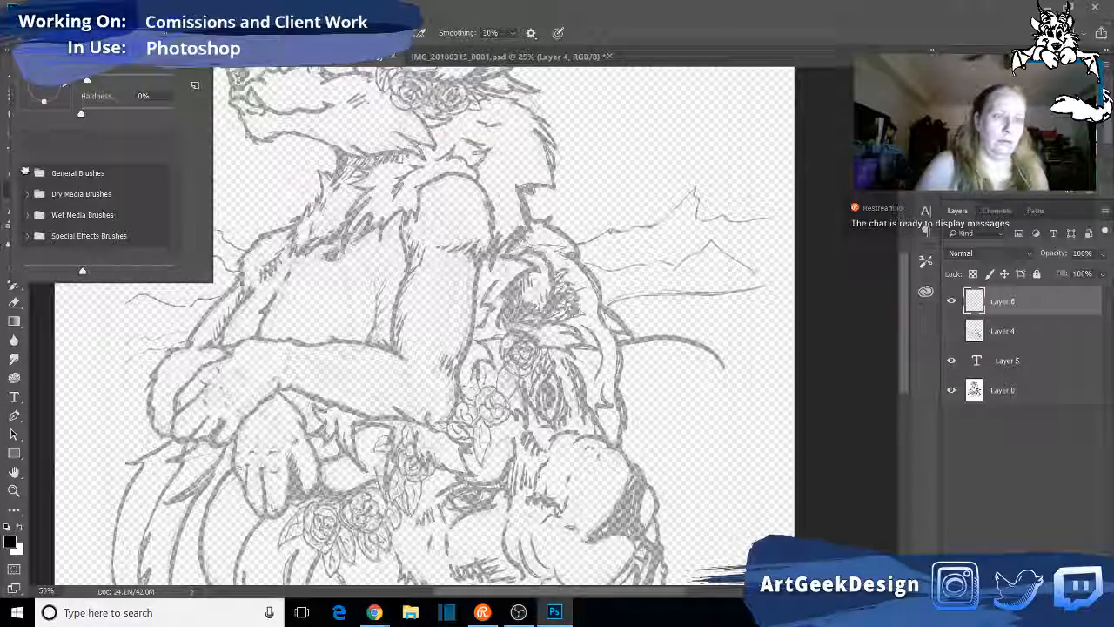
left_click(27, 172)
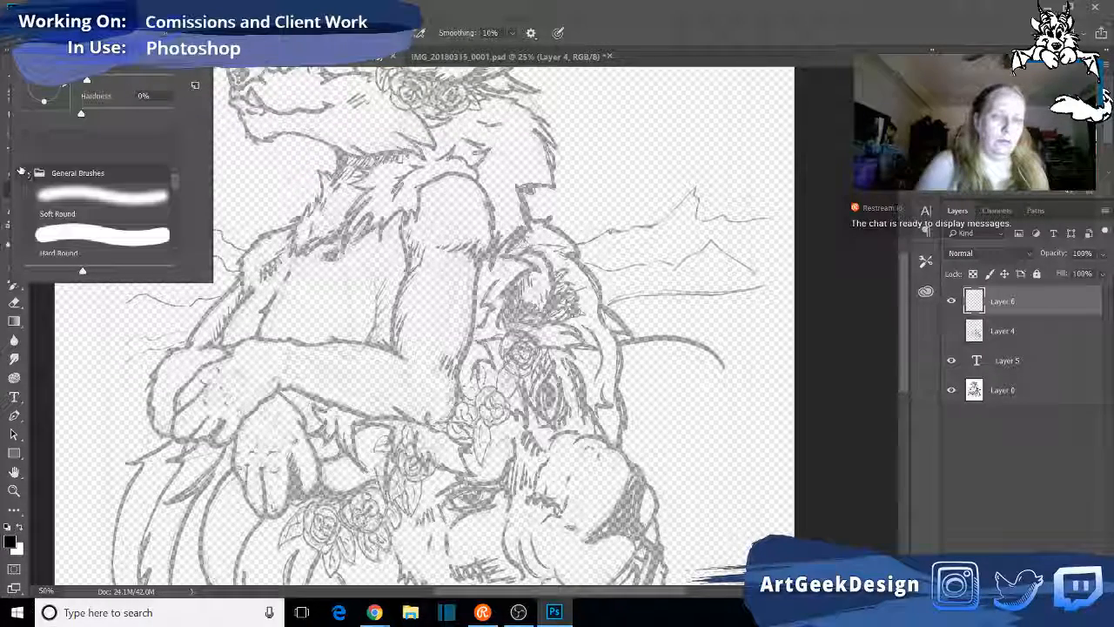
left_click(87, 198)
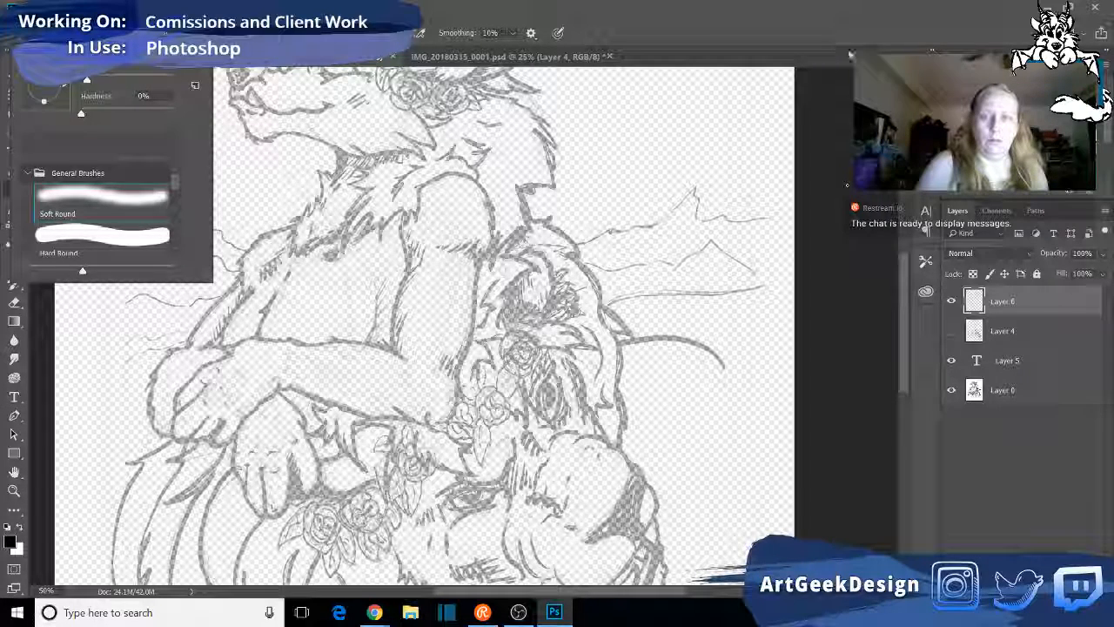
left_click(848, 50)
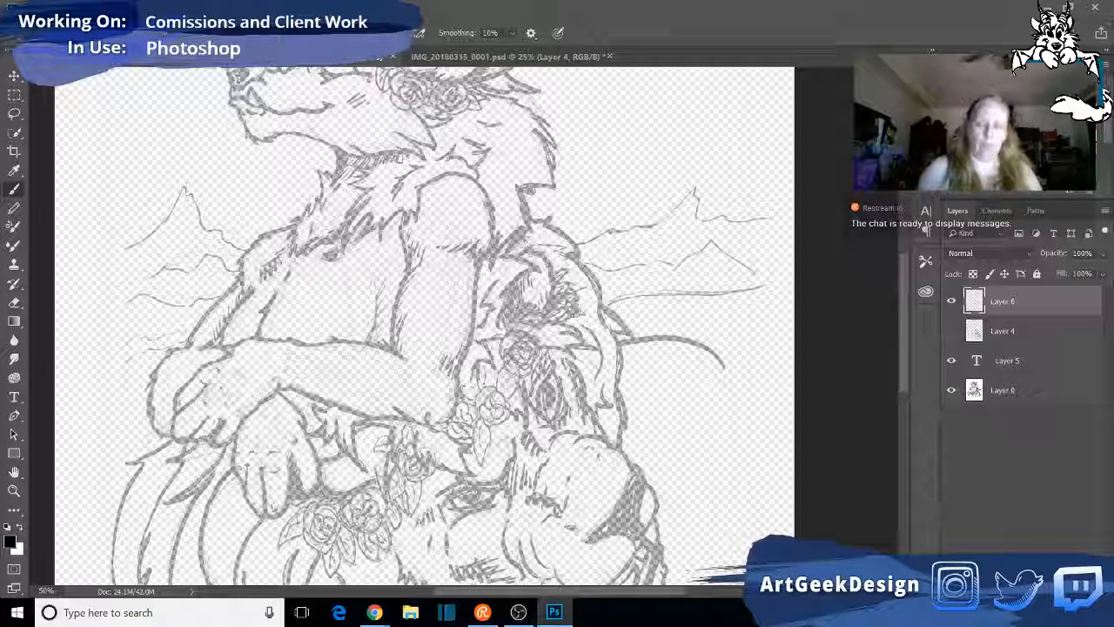
- Turn on pen pressure for brush size and draw black test strokes on Layer 6 over the mountains behind the lion
left_click(680, 252)
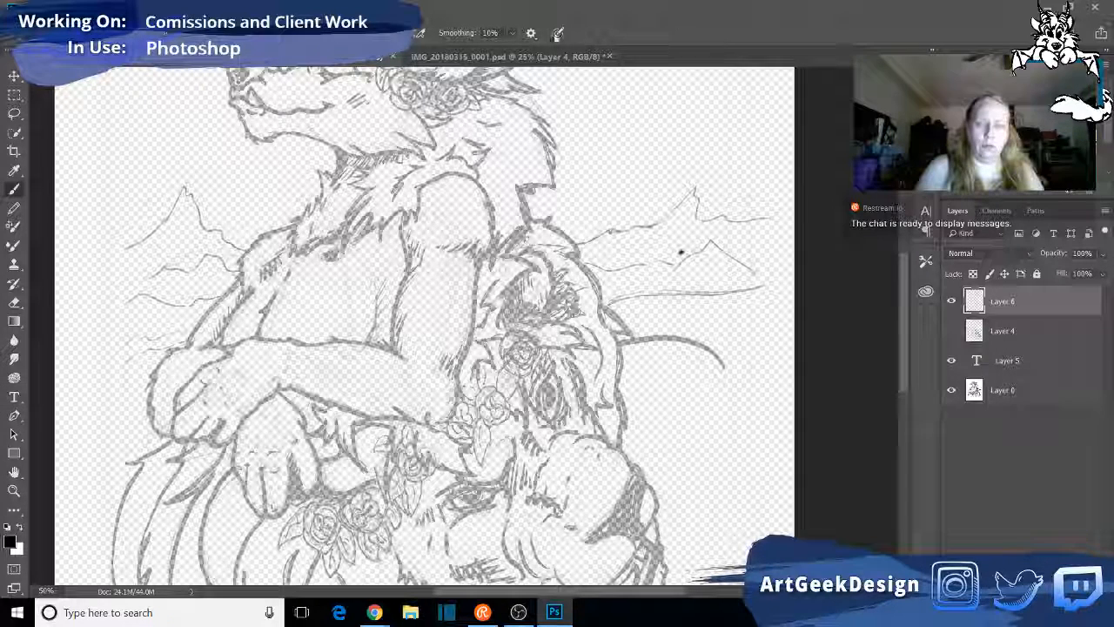
left_click(557, 33)
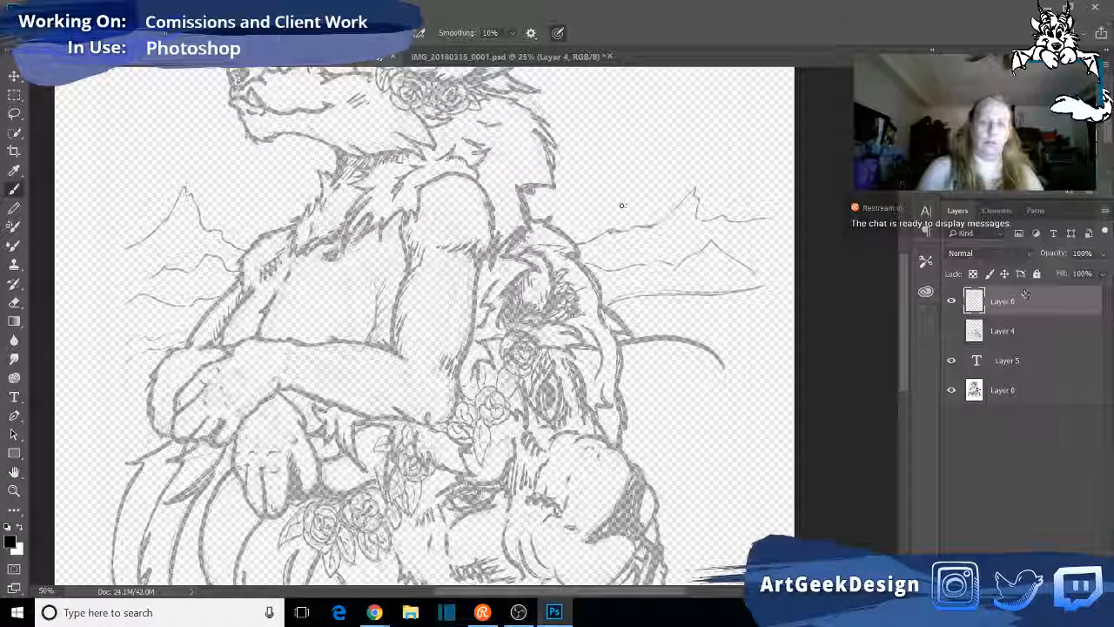
mouse_move(630, 180)
left_mouse_down()
mouse_move(663, 171)
mouse_move(639, 194)
mouse_move(716, 152)
mouse_move(759, 185)
mouse_move(701, 252)
left_mouse_up()
left_click_drag(642, 130, 614, 180)
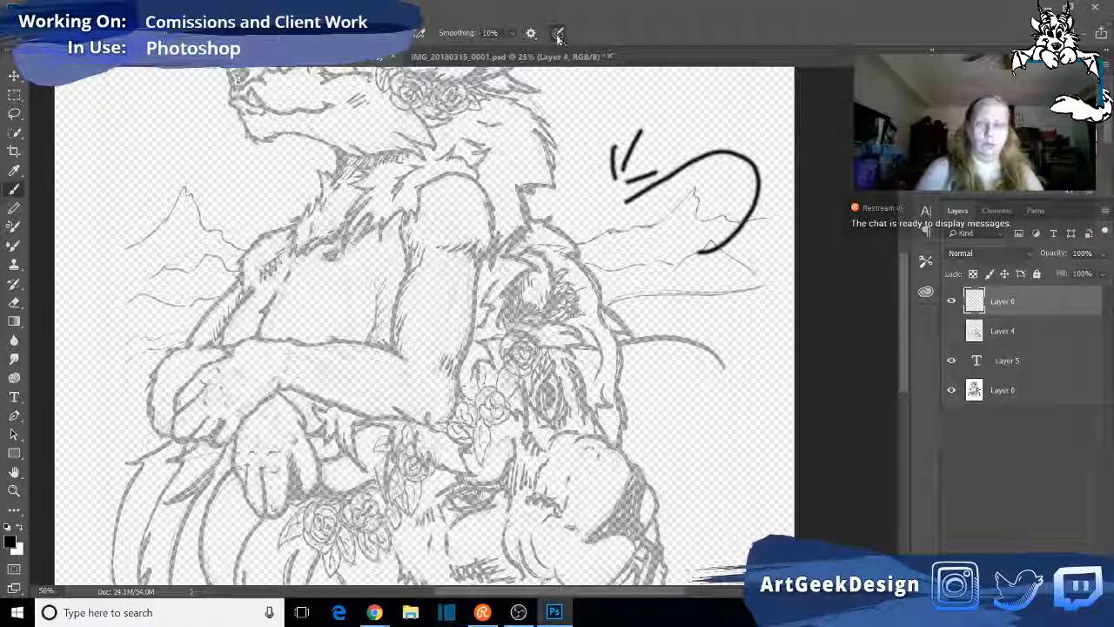
- Draw more black test strokes of varying thickness on Layer 6 over and below the mountains behind the lion
left_click_drag(618, 257, 635, 229)
mouse_move(634, 282)
left_mouse_down()
mouse_move(655, 235)
mouse_move(659, 312)
mouse_move(716, 175)
left_mouse_up()
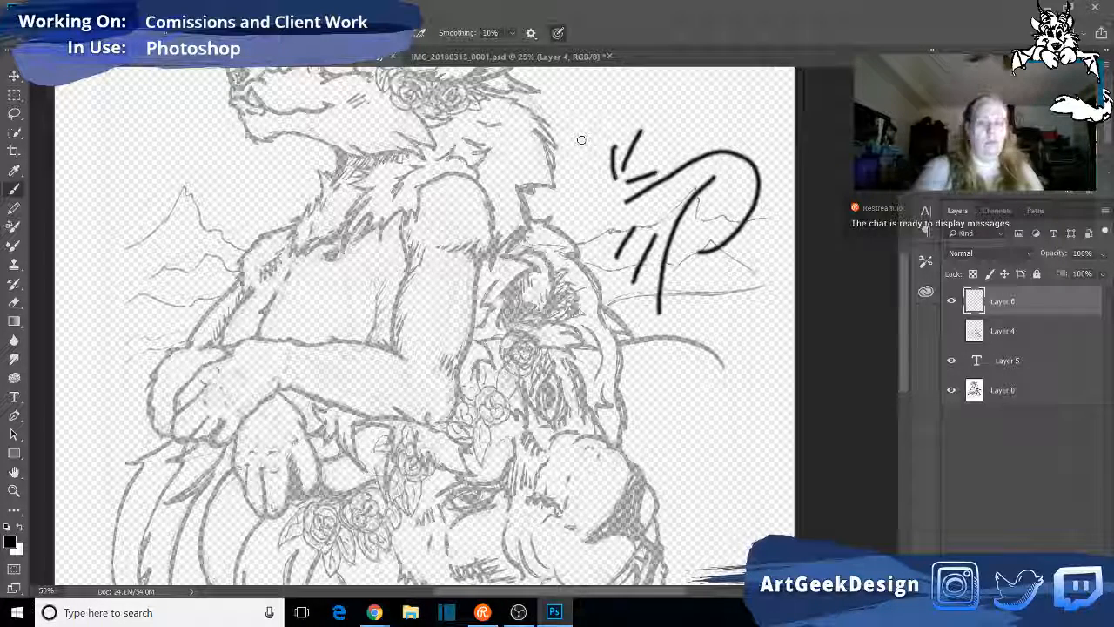
mouse_move(592, 224)
left_mouse_down()
mouse_move(623, 171)
mouse_move(581, 184)
mouse_move(596, 167)
left_mouse_up()
mouse_move(579, 205)
left_mouse_down()
mouse_move(609, 141)
mouse_move(659, 92)
mouse_move(656, 119)
mouse_move(712, 133)
left_mouse_up()
mouse_move(694, 342)
left_mouse_down()
mouse_move(691, 296)
mouse_move(714, 242)
left_mouse_up()
mouse_move(708, 342)
left_mouse_down()
mouse_move(759, 228)
mouse_move(706, 197)
mouse_move(734, 319)
mouse_move(716, 360)
left_mouse_up()
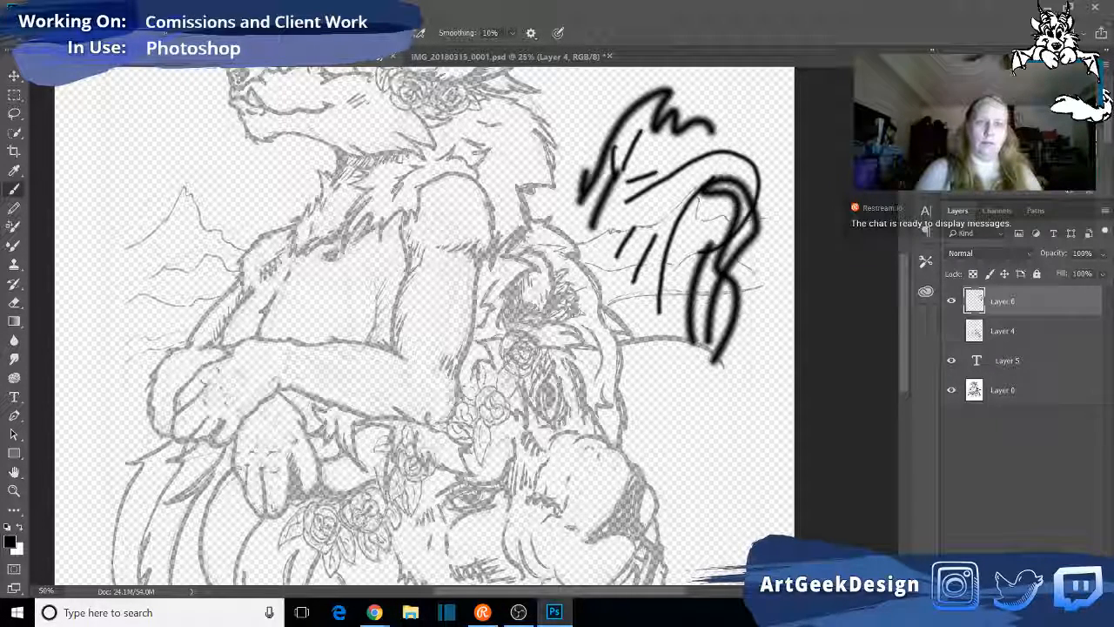
mouse_move(619, 401)
left_mouse_down()
mouse_move(619, 379)
mouse_move(633, 372)
left_mouse_up()
mouse_move(667, 438)
left_mouse_down()
mouse_move(632, 308)
mouse_move(677, 164)
mouse_move(765, 85)
left_mouse_up()
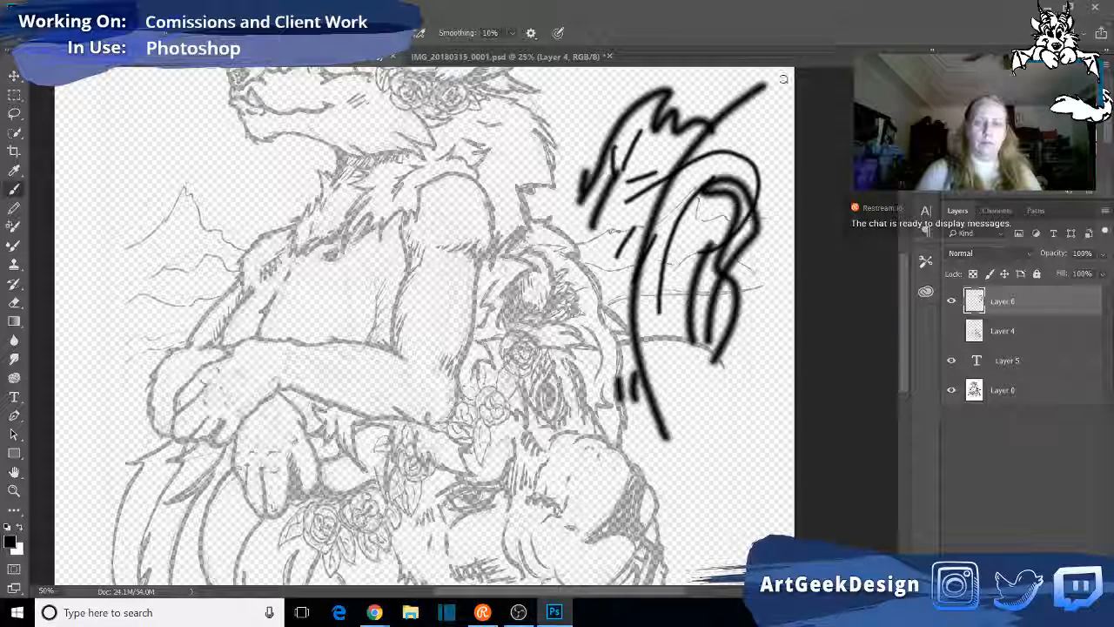
mouse_move(696, 439)
left_mouse_down()
mouse_move(711, 475)
mouse_move(741, 484)
left_mouse_up()
mouse_move(696, 453)
left_mouse_down()
mouse_move(713, 277)
mouse_move(770, 178)
left_mouse_up()
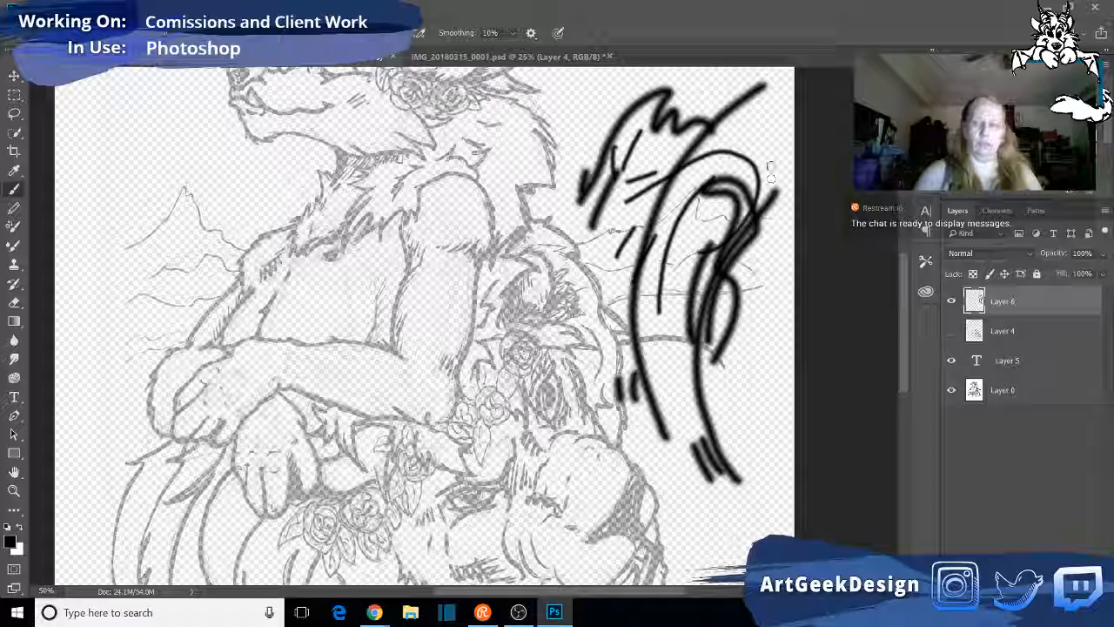
- Select the whole canvas and clear Layer 6, including another short test stroke made near the mountains
key("ctrl+a")
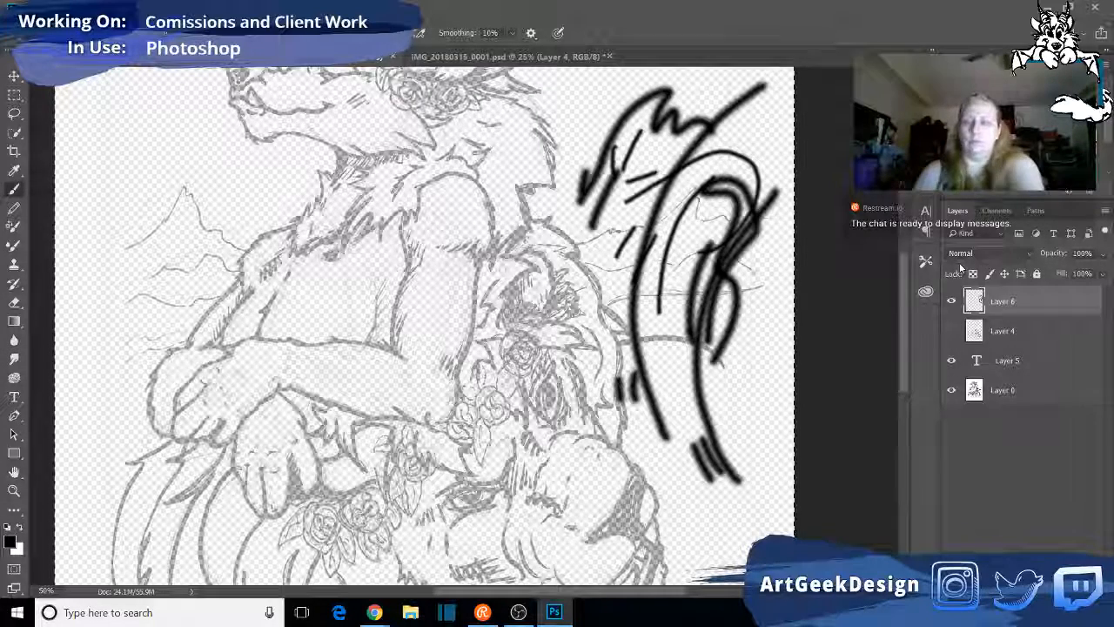
key("Delete")
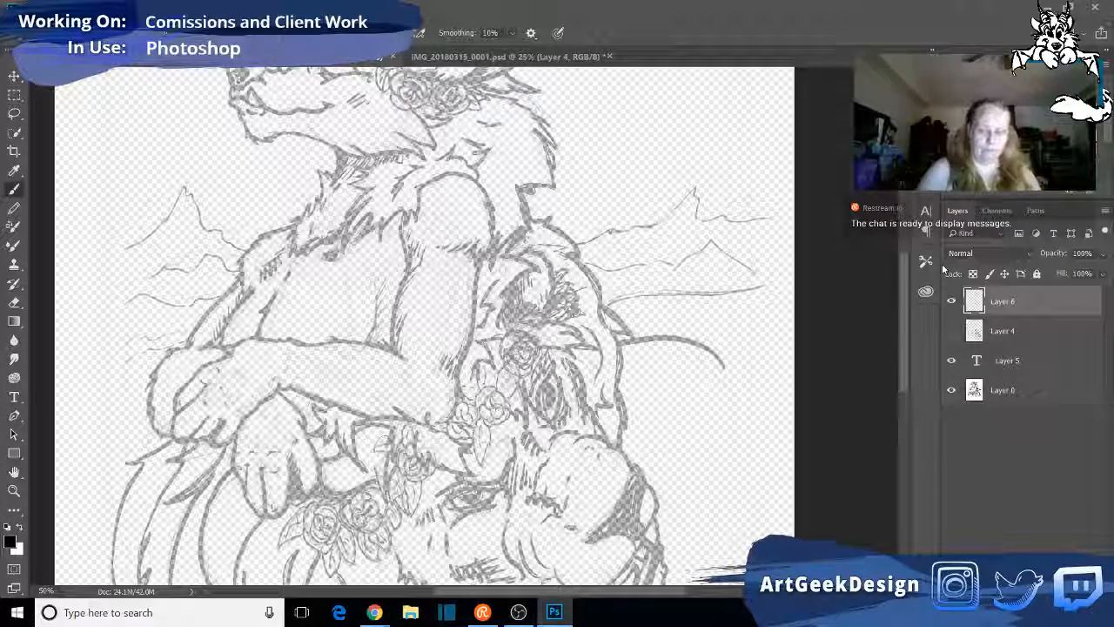
mouse_move(570, 612)
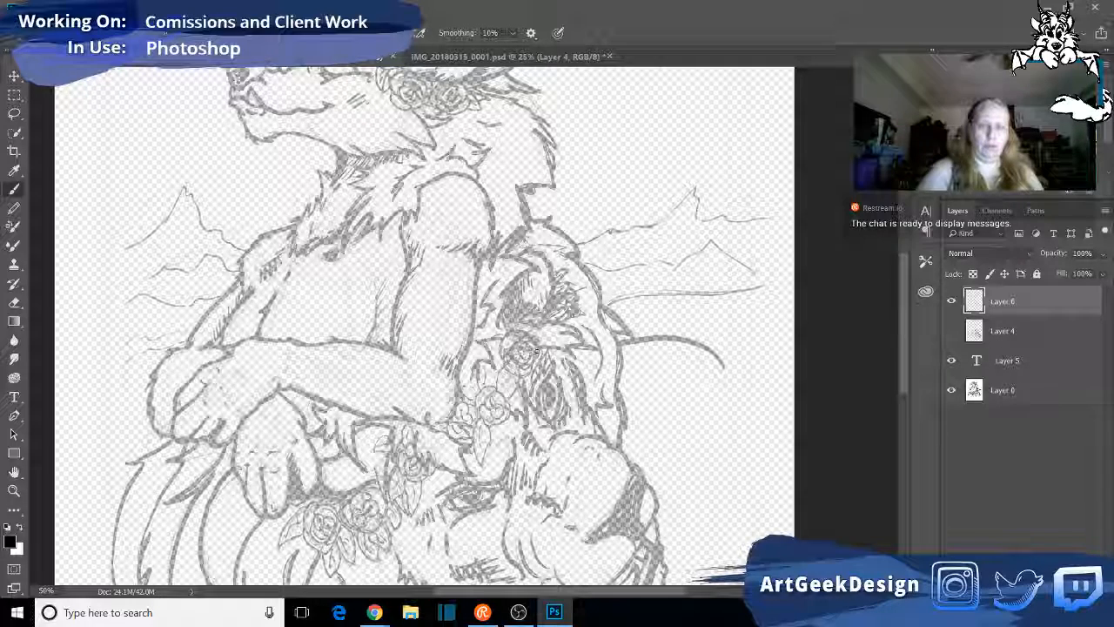
left_click_drag(734, 289, 750, 257)
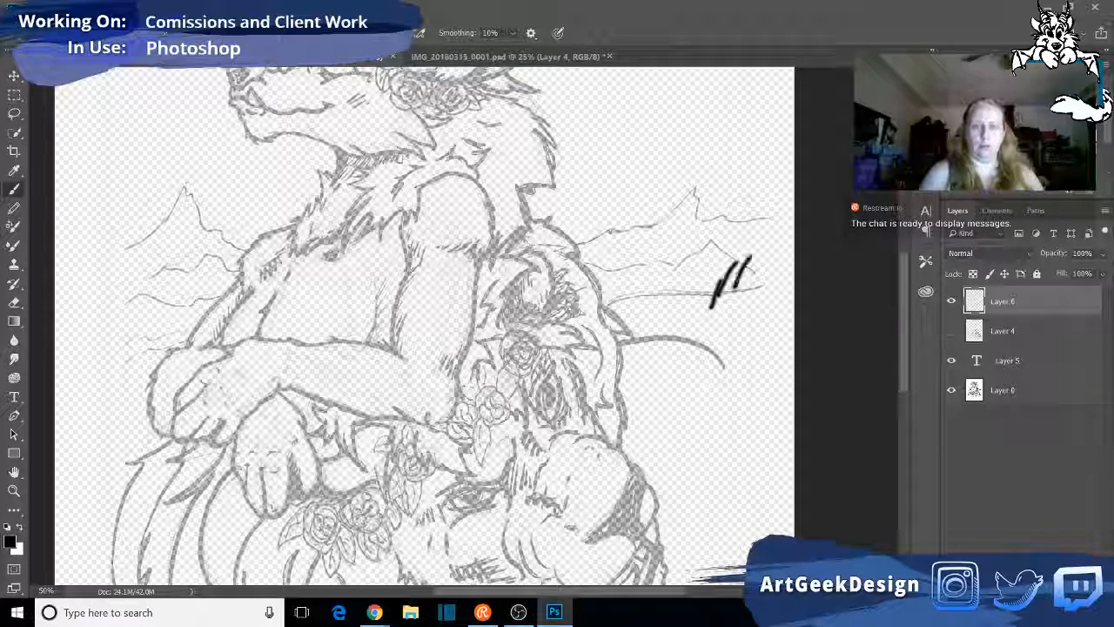
key("ctrl+s")
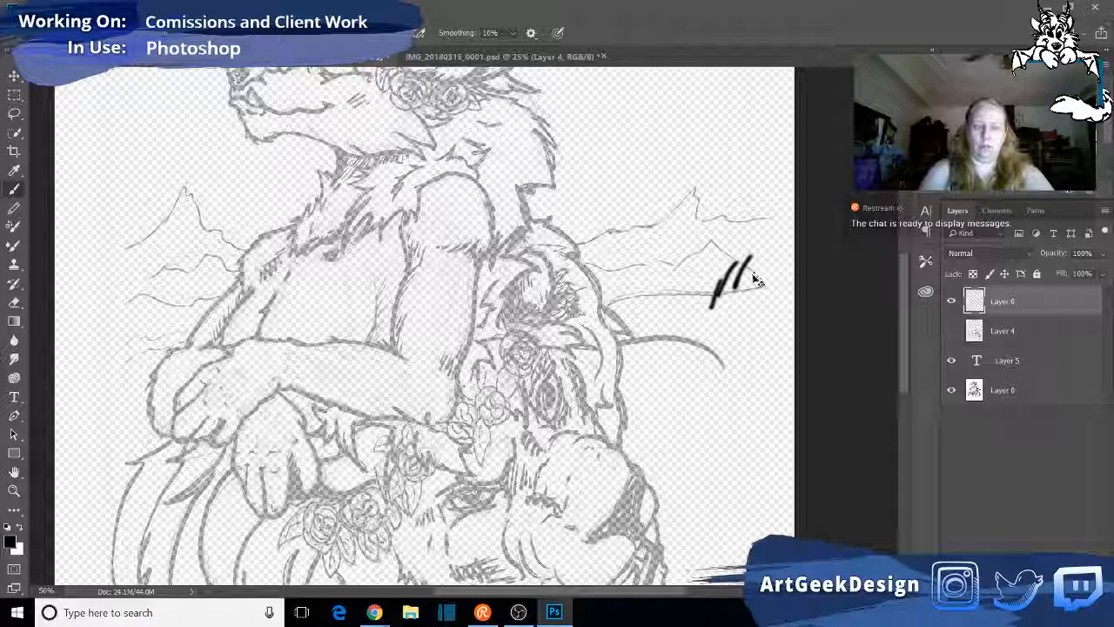
key("Delete")
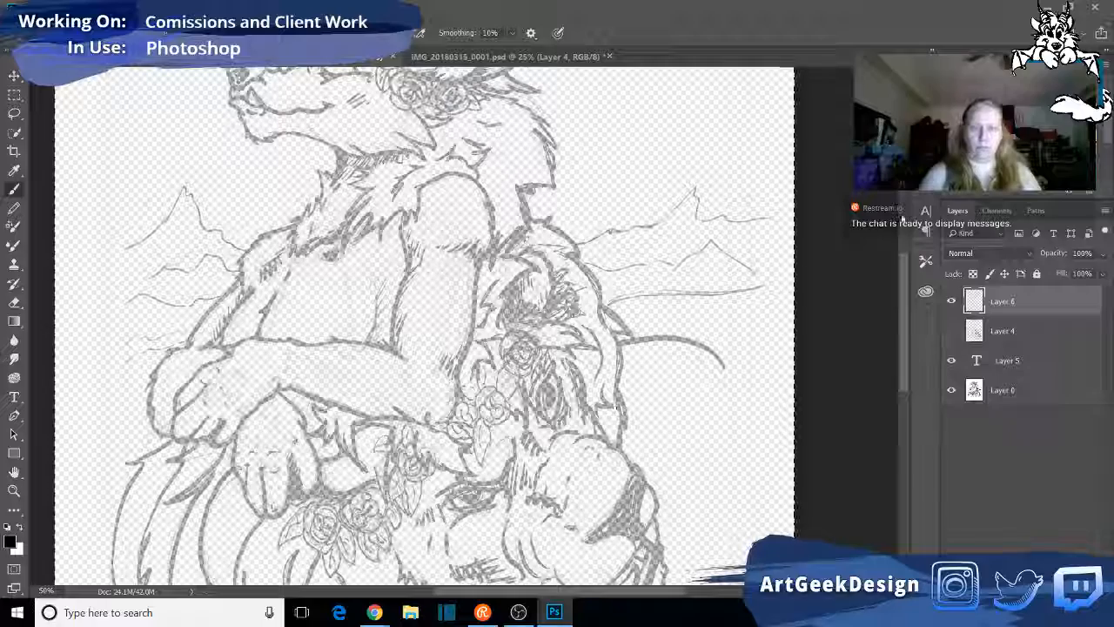
- Show Layer 4 with the blue lion head and set its opacity to 57%
scroll(849, 368, "down", 5)
scroll(850, 369, "down", 2)
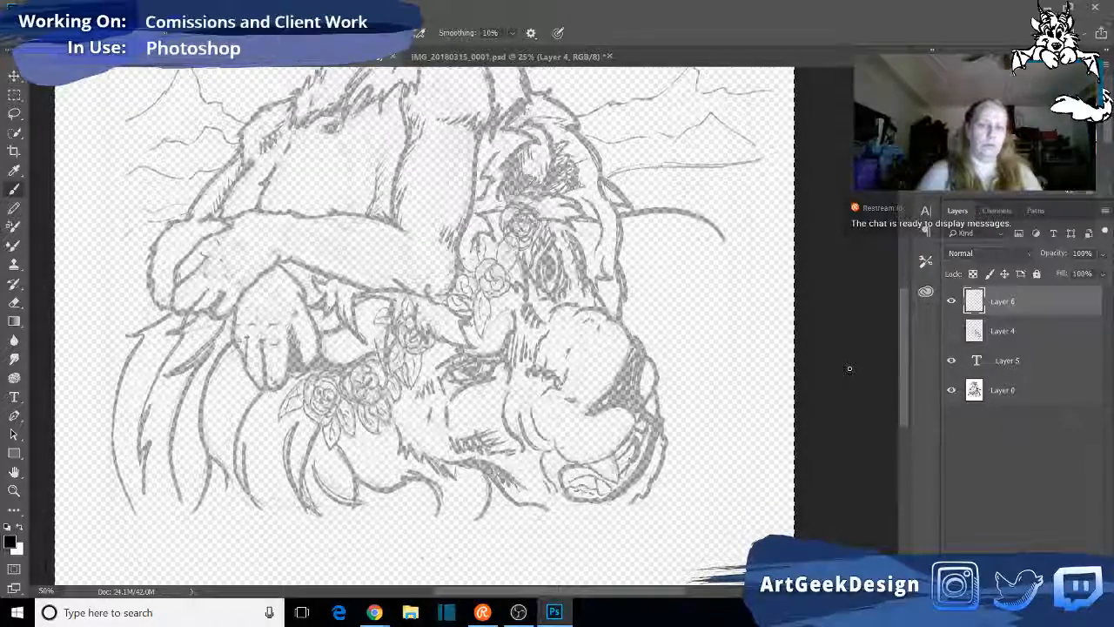
left_click(952, 331)
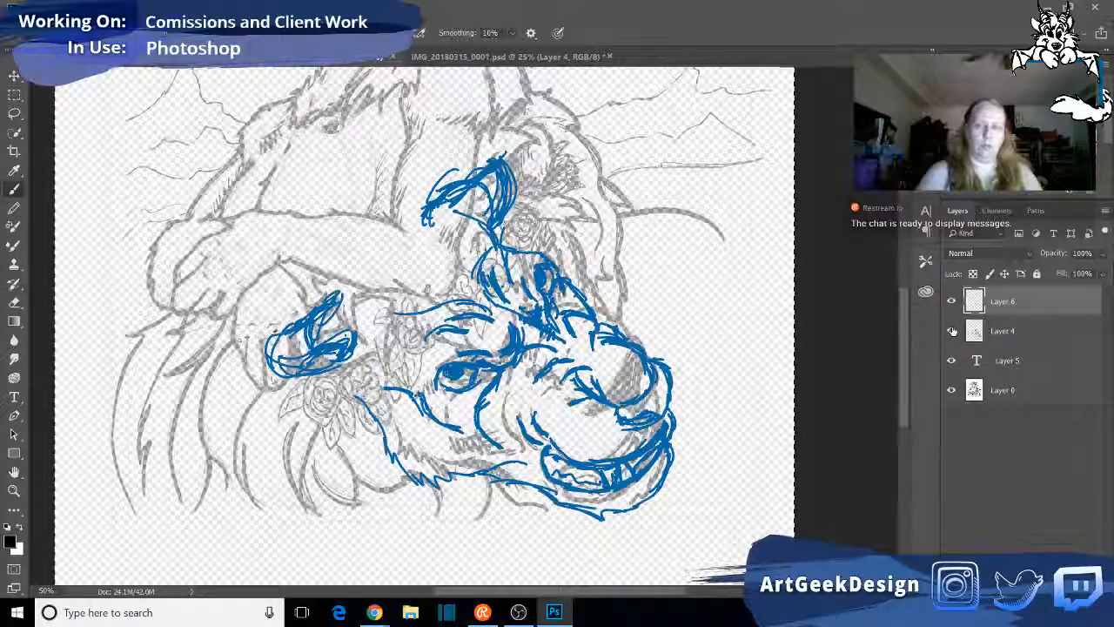
left_click(1018, 331)
left_click(1100, 253)
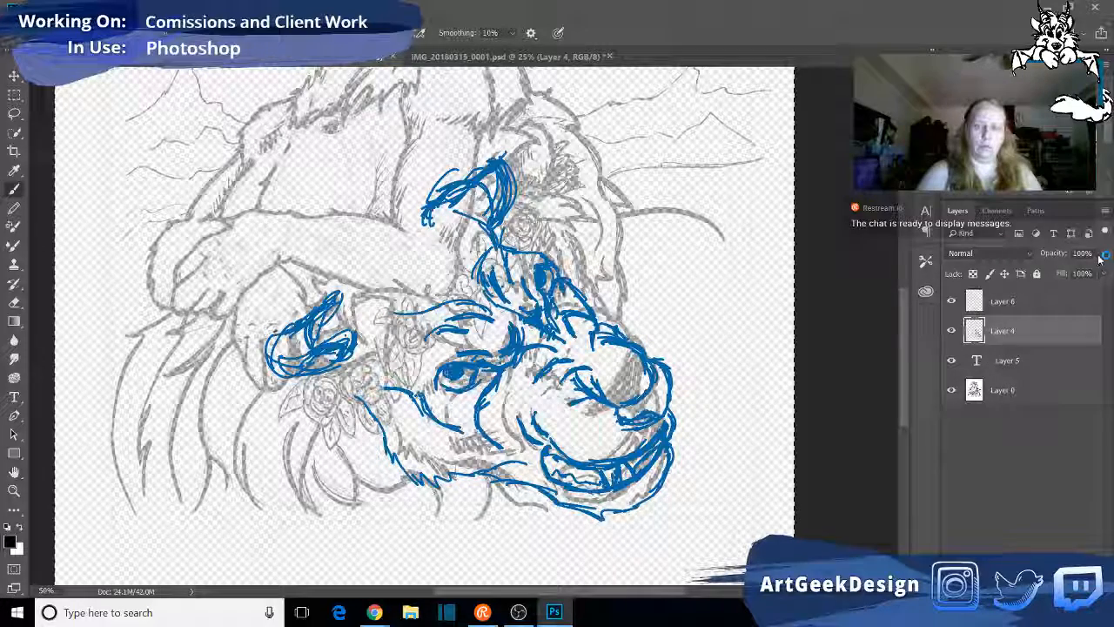
mouse_move(1085, 273)
left_mouse_down()
mouse_move(1064, 274)
mouse_move(1075, 274)
left_mouse_up()
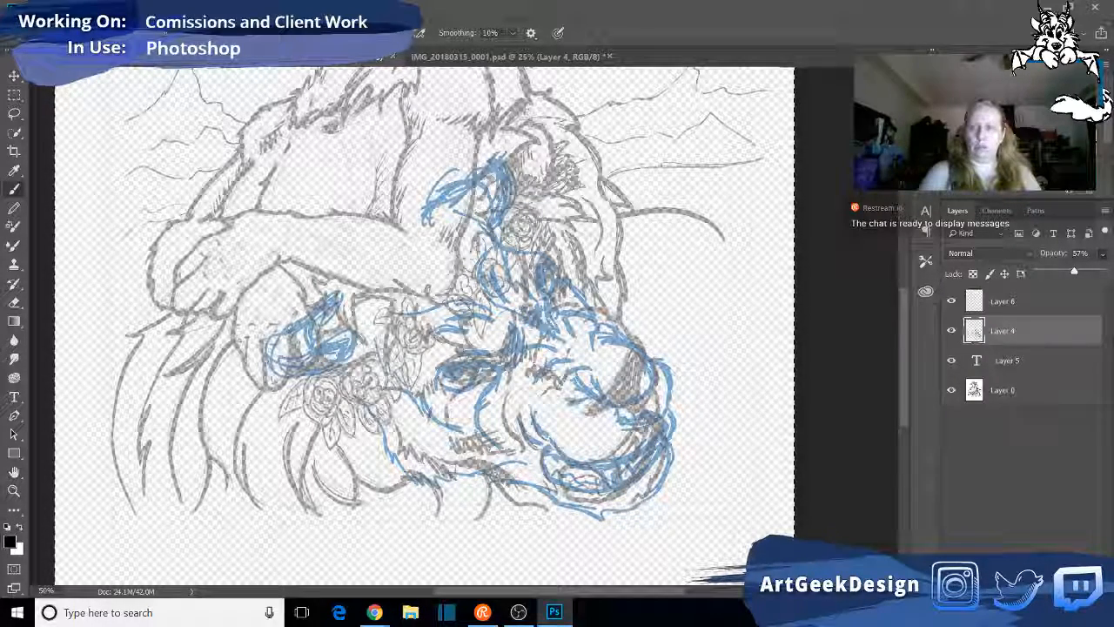
- Set the foreground colour to bright cyan and outline the skull's eye socket around the lion's near eye on Layer 4
left_click(1038, 131)
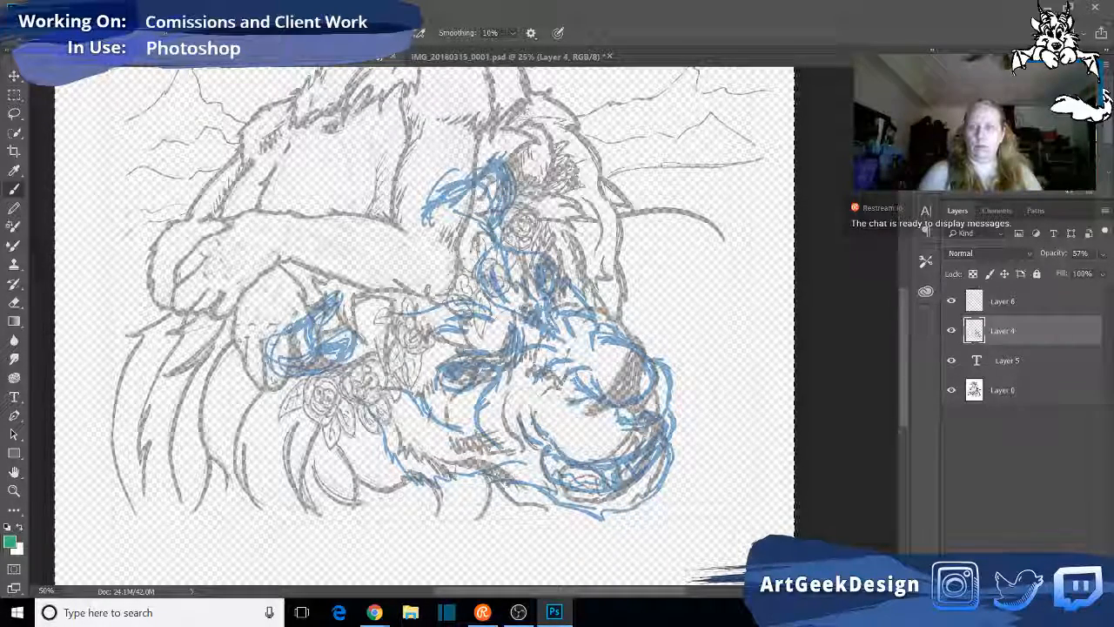
left_click(979, 91)
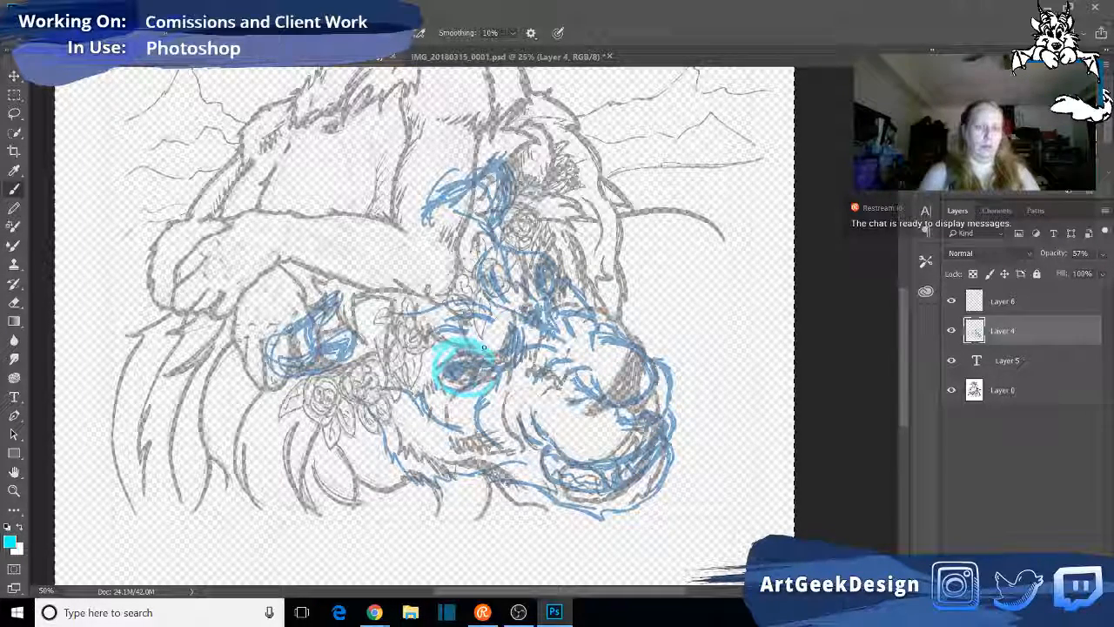
left_click_drag(493, 349, 514, 391)
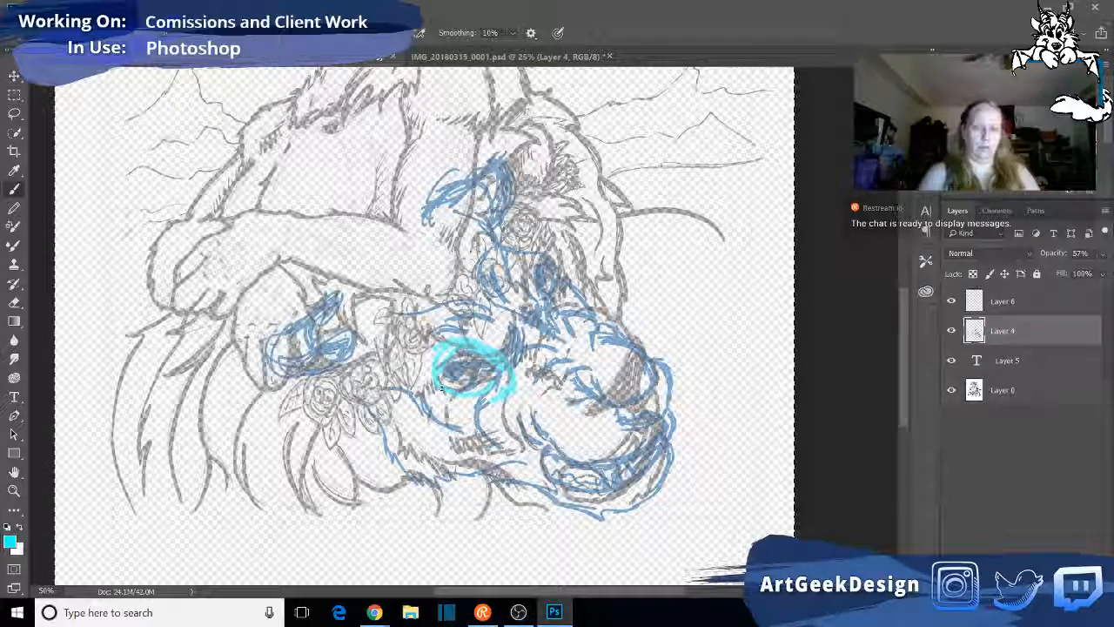
mouse_move(505, 394)
left_mouse_down()
mouse_move(461, 402)
mouse_move(433, 381)
left_mouse_up()
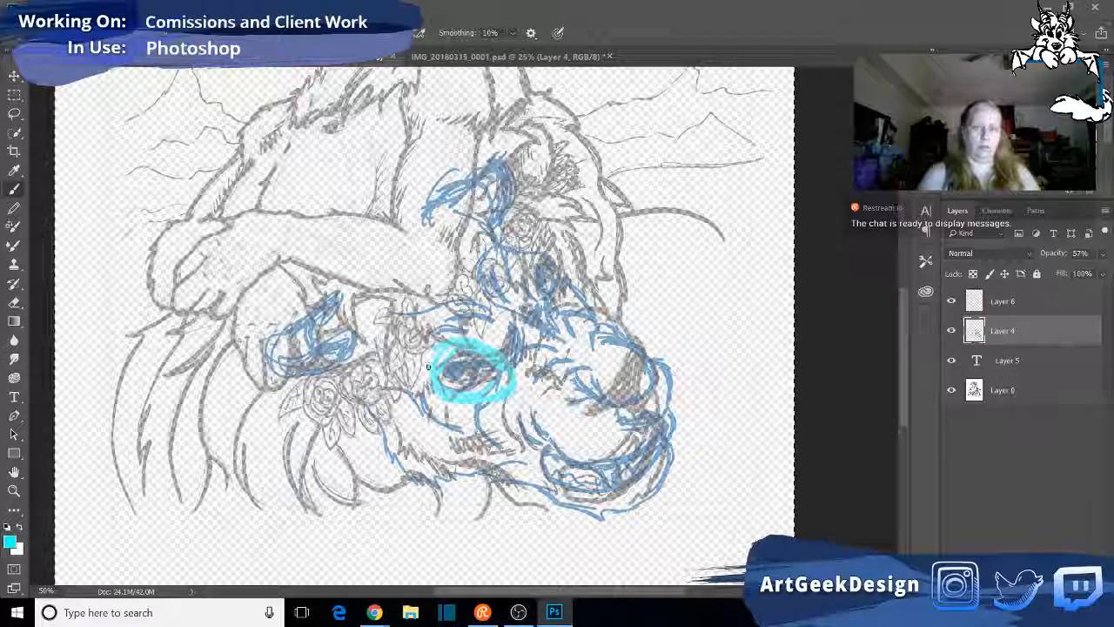
left_click_drag(430, 367, 418, 388)
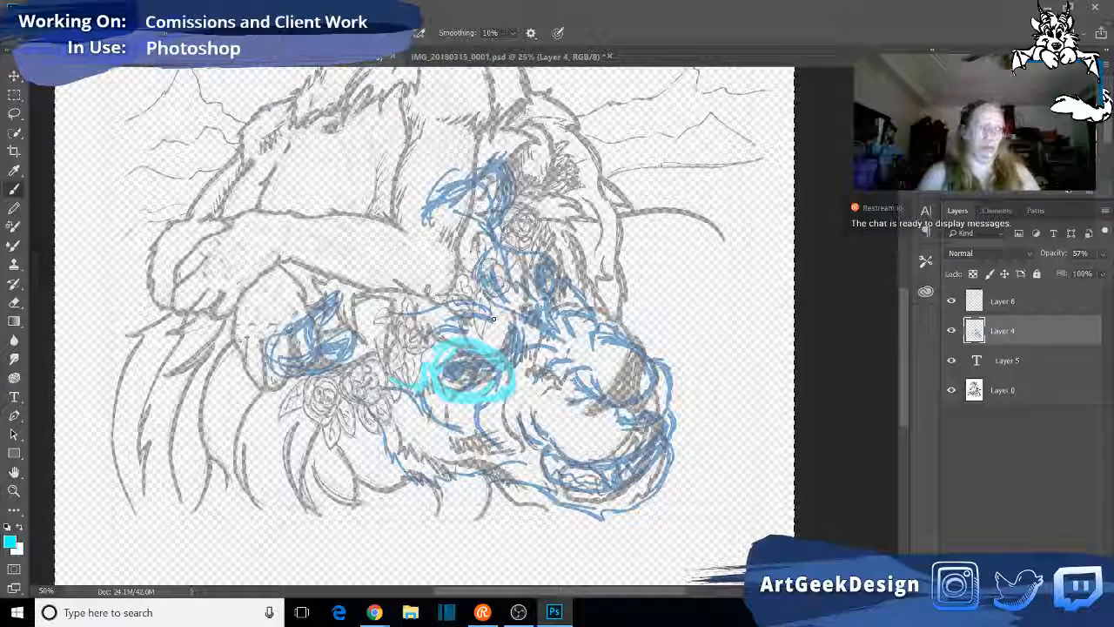
- Sketch the skull's centre line from forehead to nose in cyan, plus the rounded brow and the back of the skull
mouse_move(530, 324)
left_mouse_down()
mouse_move(475, 306)
mouse_move(592, 346)
left_mouse_up()
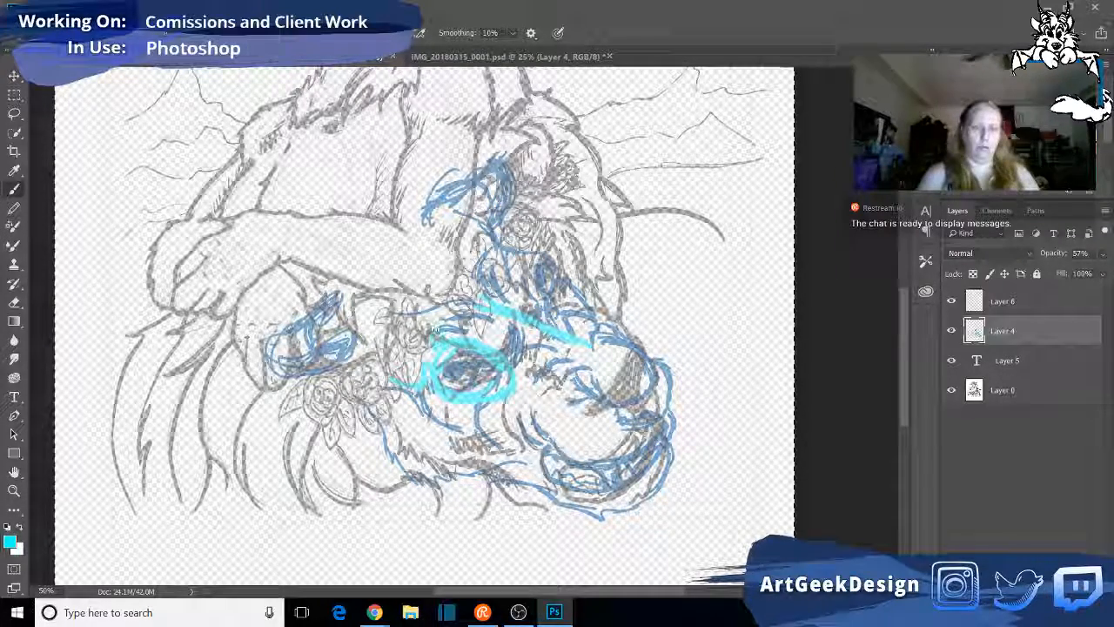
mouse_move(441, 329)
left_mouse_down()
mouse_move(416, 307)
mouse_move(430, 255)
mouse_move(476, 244)
mouse_move(512, 261)
mouse_move(473, 247)
left_mouse_up()
mouse_move(408, 256)
left_mouse_down()
mouse_move(450, 275)
mouse_move(435, 259)
mouse_move(659, 398)
left_mouse_up()
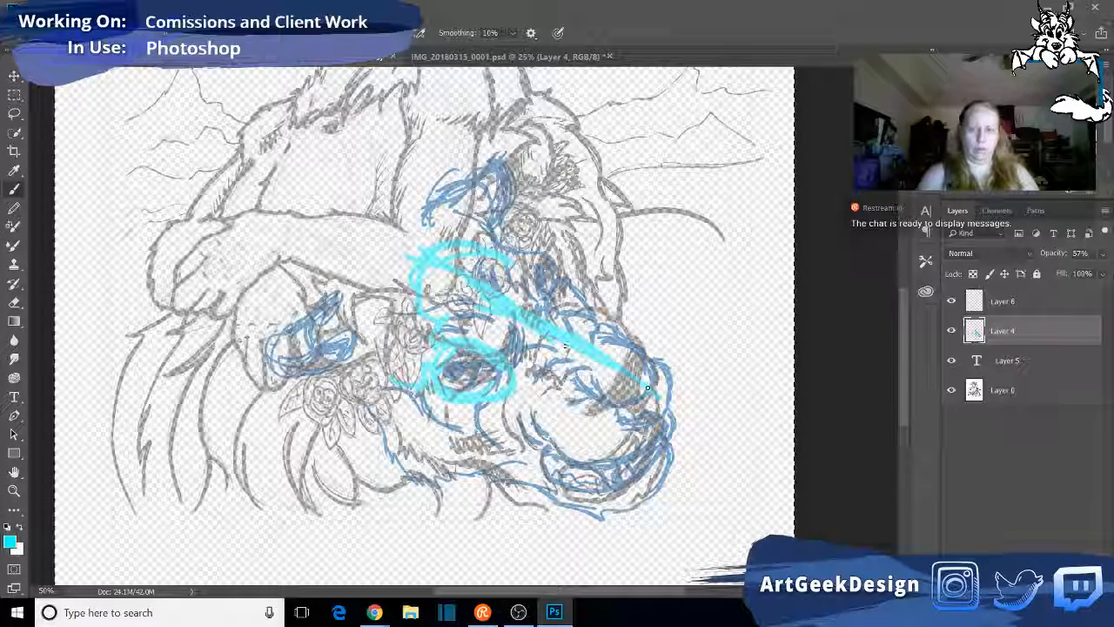
left_click_drag(421, 274, 429, 312)
left_click_drag(461, 253, 520, 276)
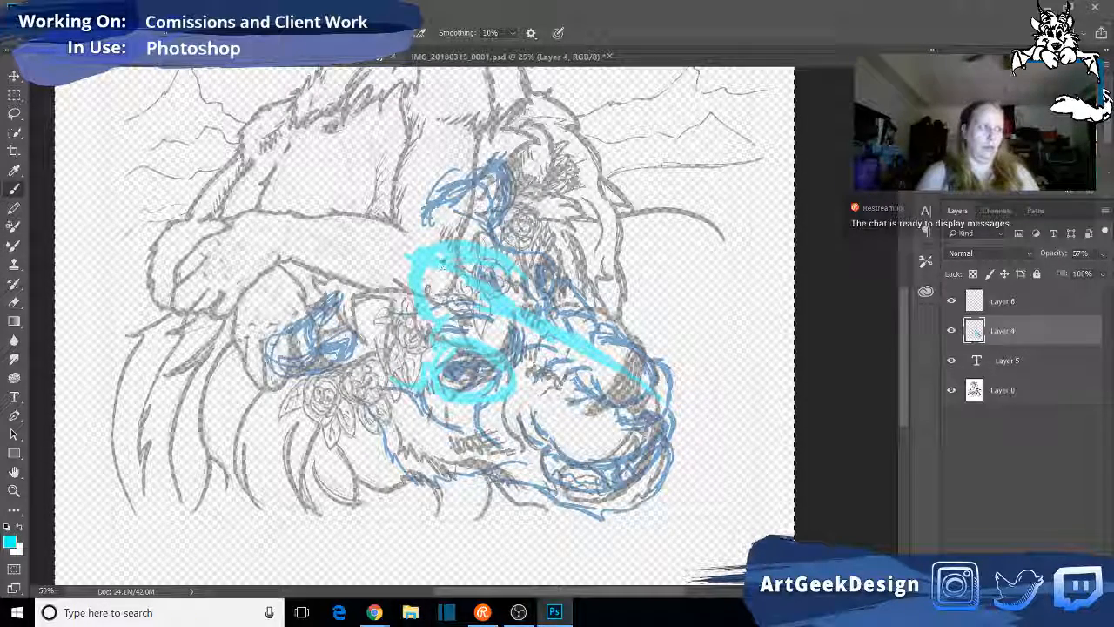
mouse_move(418, 252)
left_mouse_down()
mouse_move(389, 239)
mouse_move(364, 270)
mouse_move(383, 294)
mouse_move(392, 376)
left_mouse_up()
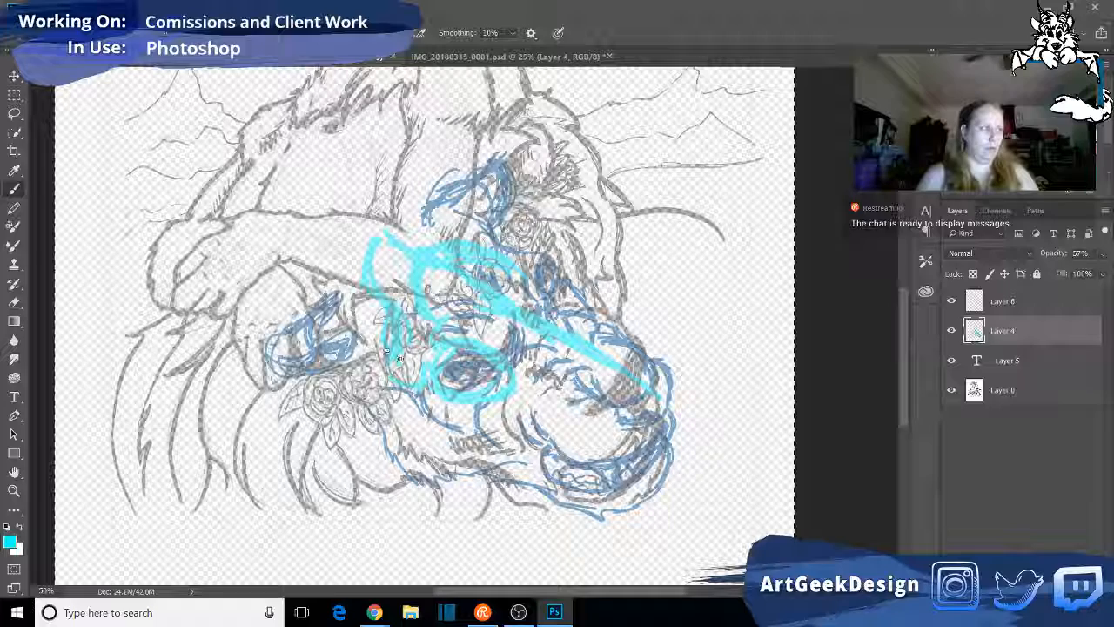
mouse_move(395, 379)
left_mouse_down()
mouse_move(420, 402)
mouse_move(391, 374)
mouse_move(360, 256)
mouse_move(370, 237)
mouse_move(427, 255)
left_mouse_up()
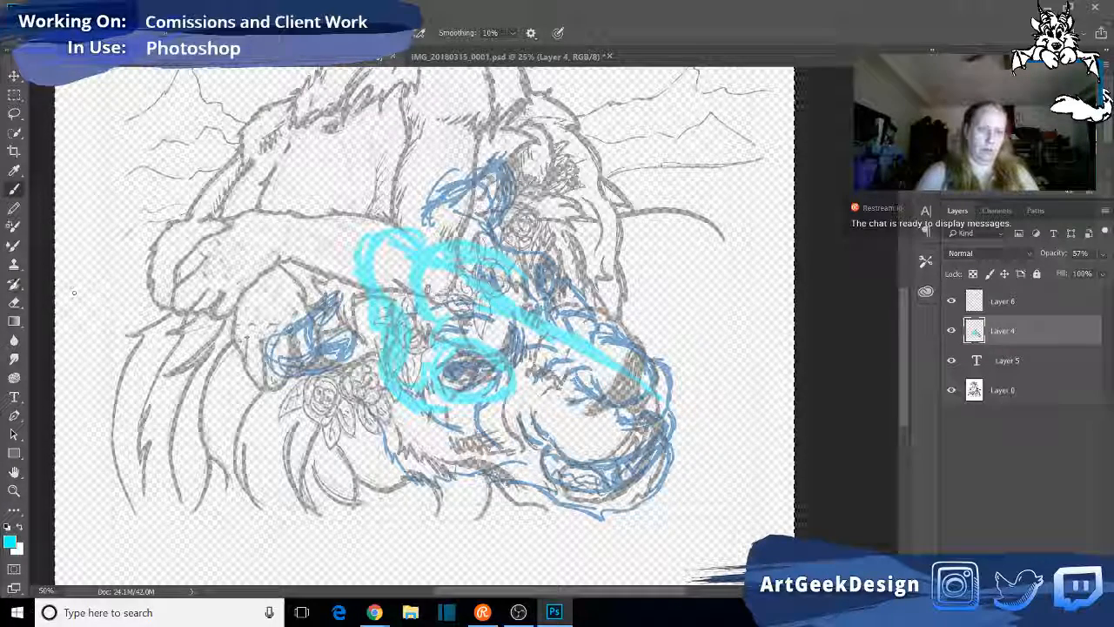
- Erase the excess cyan lines behind the near eye and above the far eye, and redraw the forehead and far eye socket
left_click(14, 209)
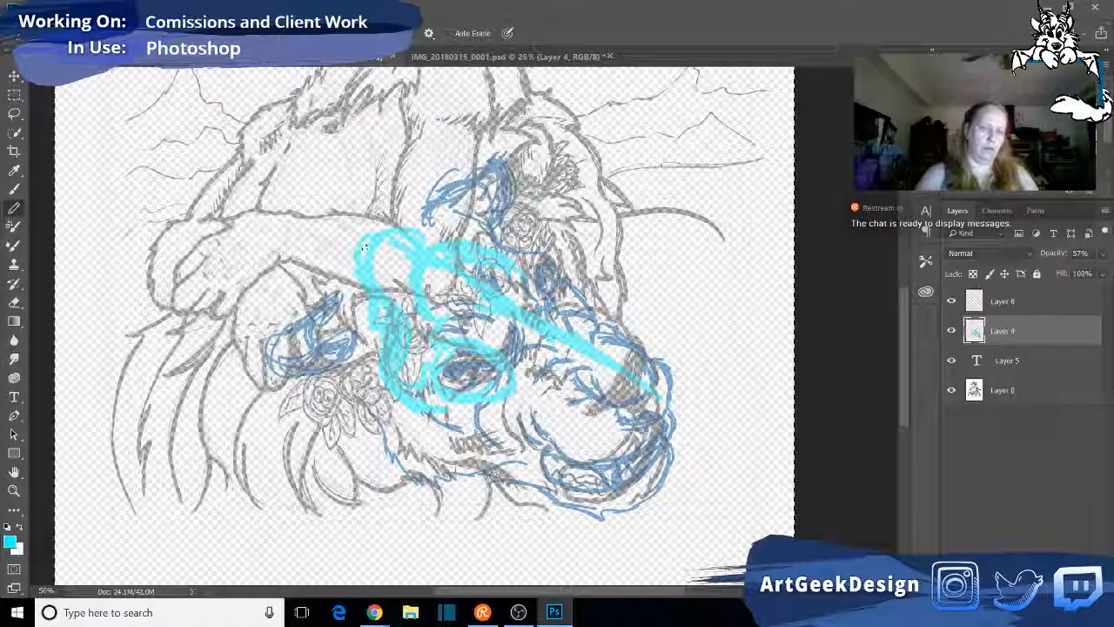
left_click(14, 303)
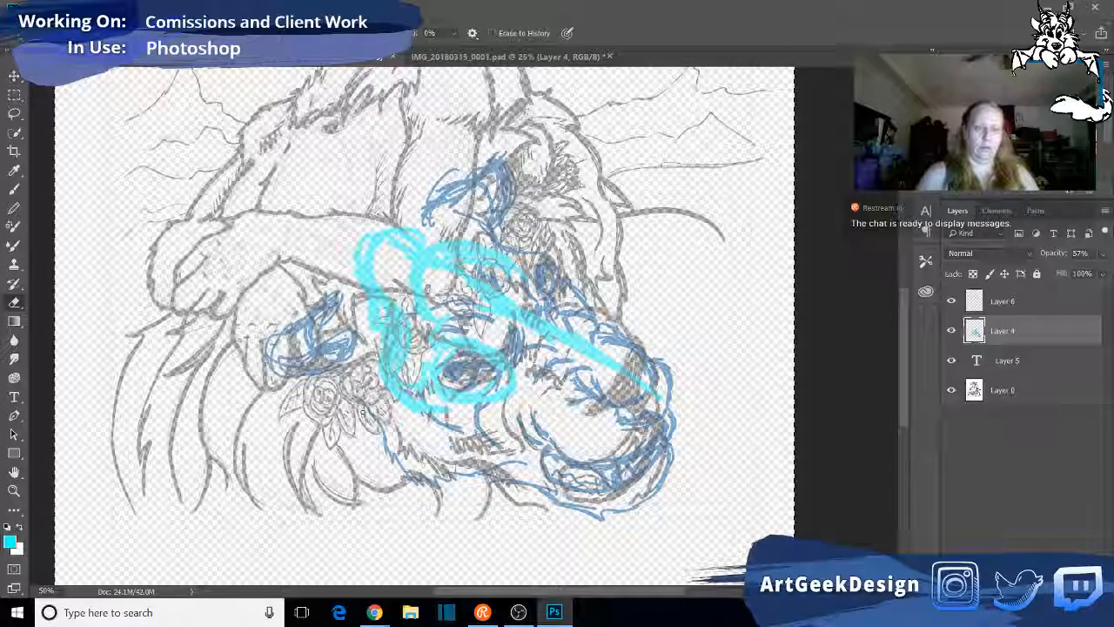
mouse_move(387, 337)
left_mouse_down()
mouse_move(375, 306)
mouse_move(385, 347)
left_mouse_up()
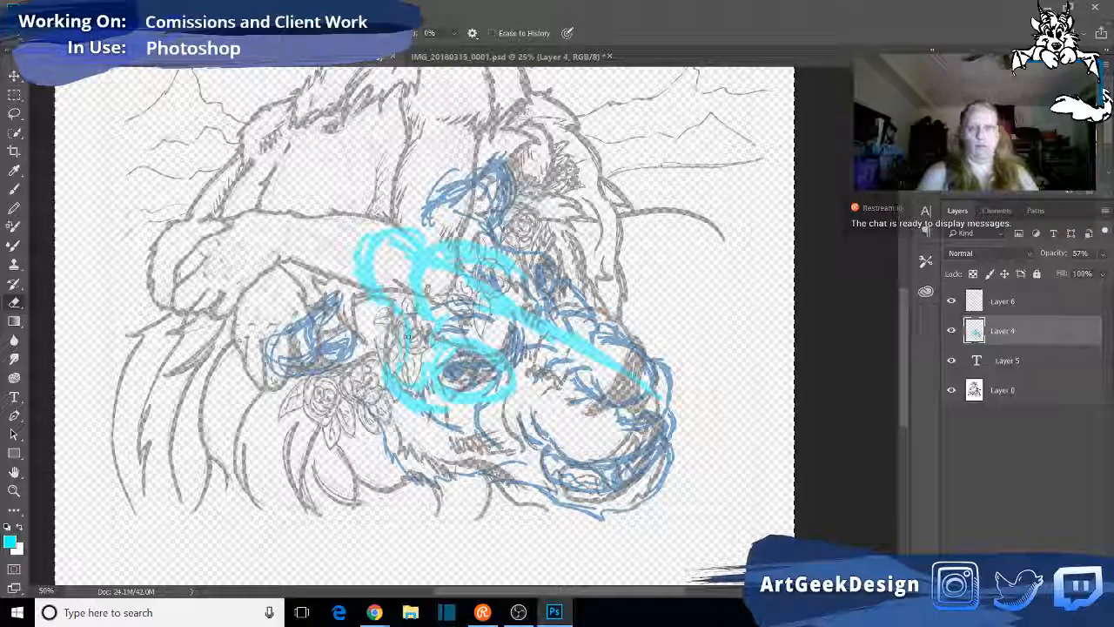
left_click(14, 188)
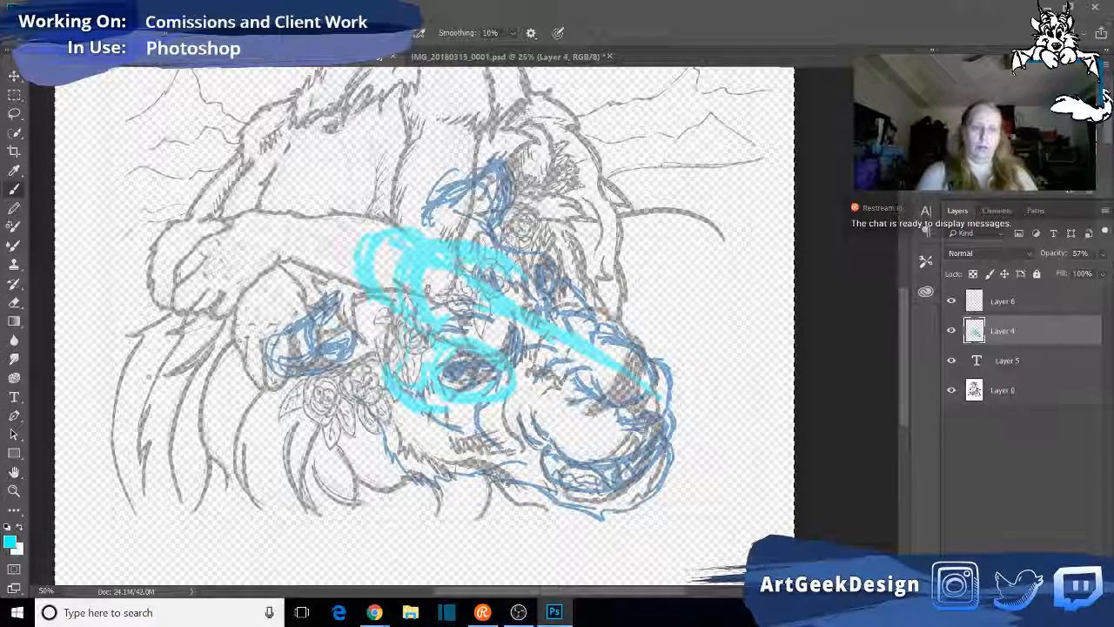
key("e")
mouse_move(487, 250)
left_mouse_down()
mouse_move(507, 267)
mouse_move(503, 255)
mouse_move(532, 282)
left_mouse_up()
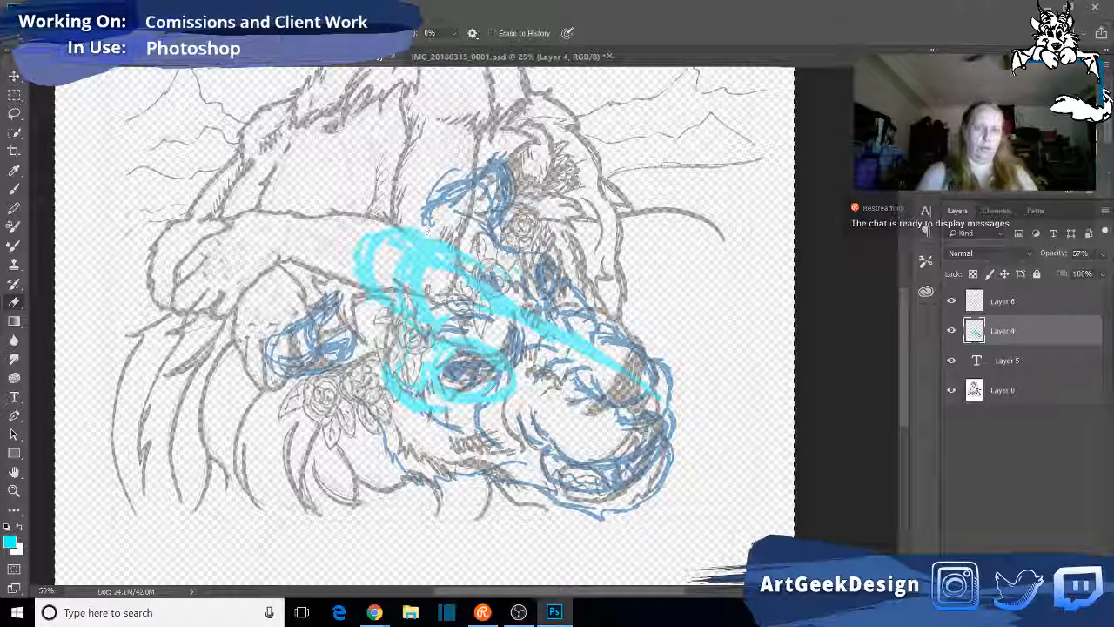
left_click(14, 191)
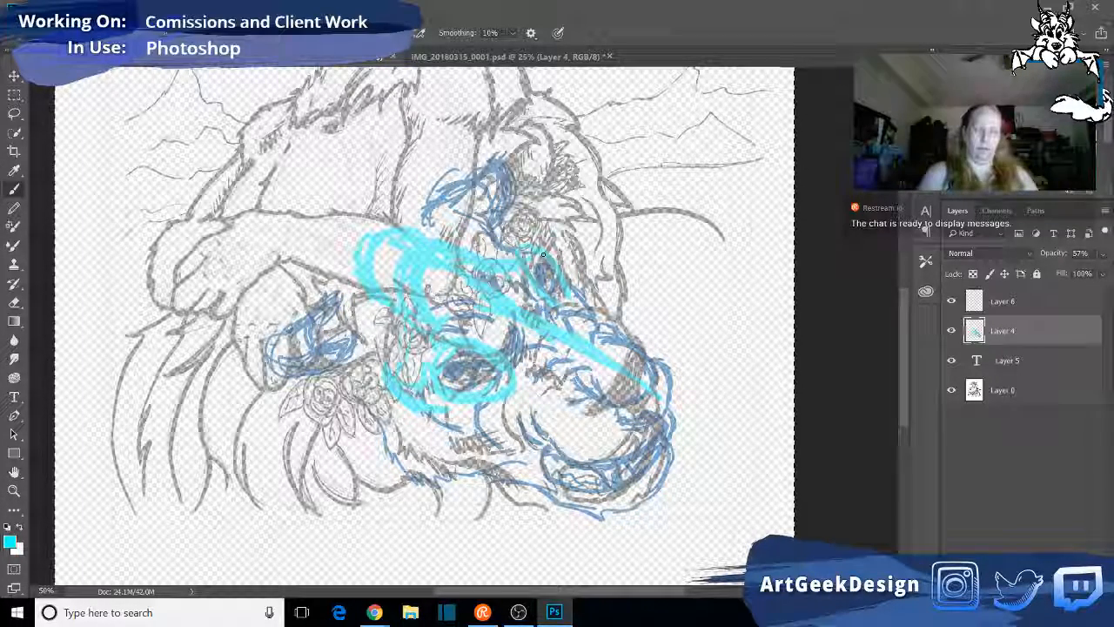
left_click_drag(506, 249, 552, 260)
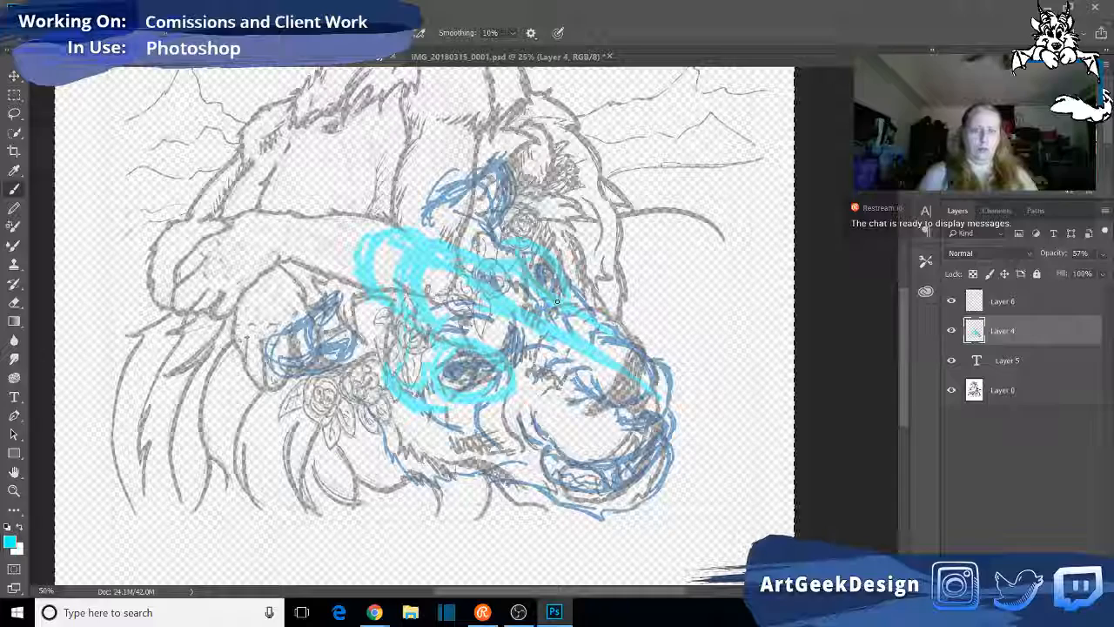
- Sketch the skull's nasal opening around the lion's nose in cyan, plus the side of the muzzle and the upper jaw edge
mouse_move(620, 371)
left_mouse_down()
mouse_move(597, 385)
mouse_move(589, 355)
mouse_move(585, 399)
mouse_move(622, 415)
left_mouse_up()
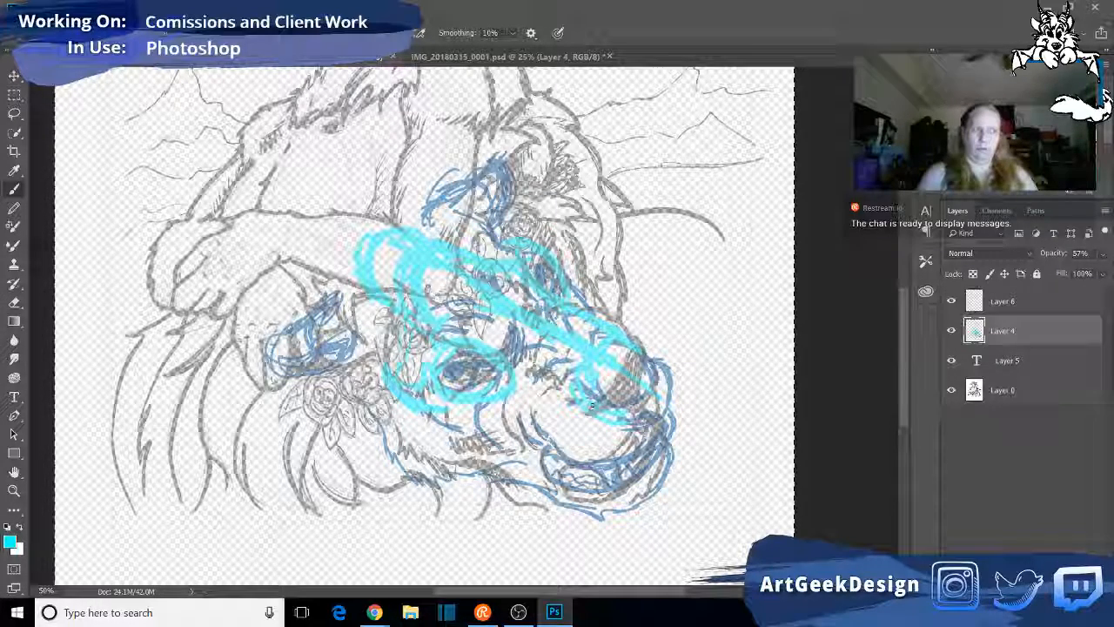
left_click_drag(584, 352, 621, 422)
mouse_move(598, 358)
left_mouse_down()
mouse_move(644, 356)
mouse_move(652, 392)
left_mouse_up()
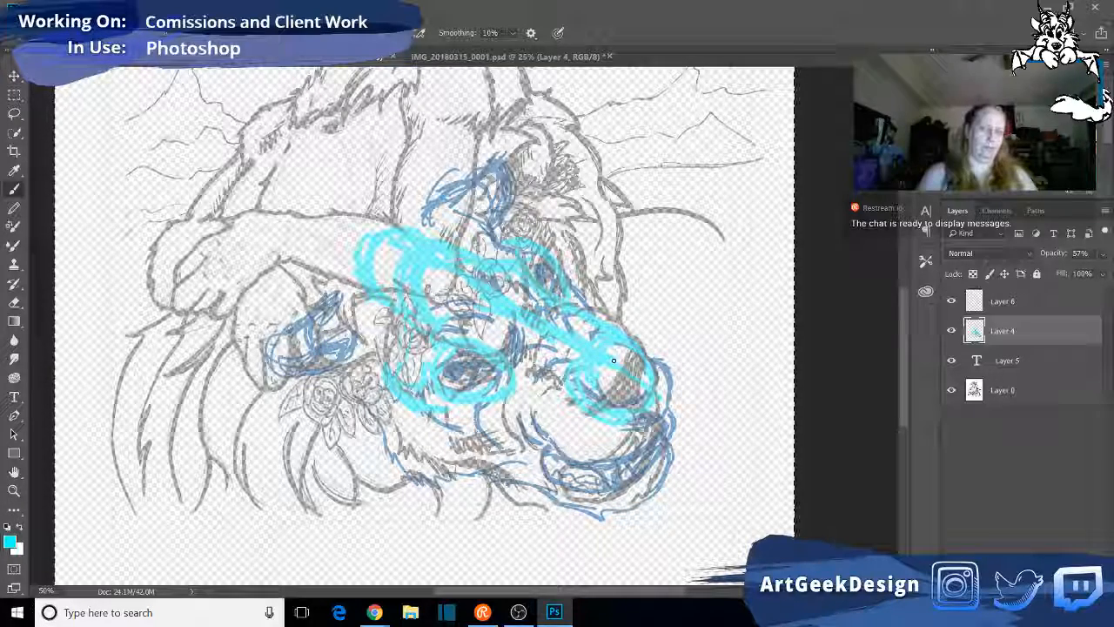
mouse_move(492, 345)
left_mouse_down()
mouse_move(567, 389)
mouse_move(530, 362)
left_mouse_up()
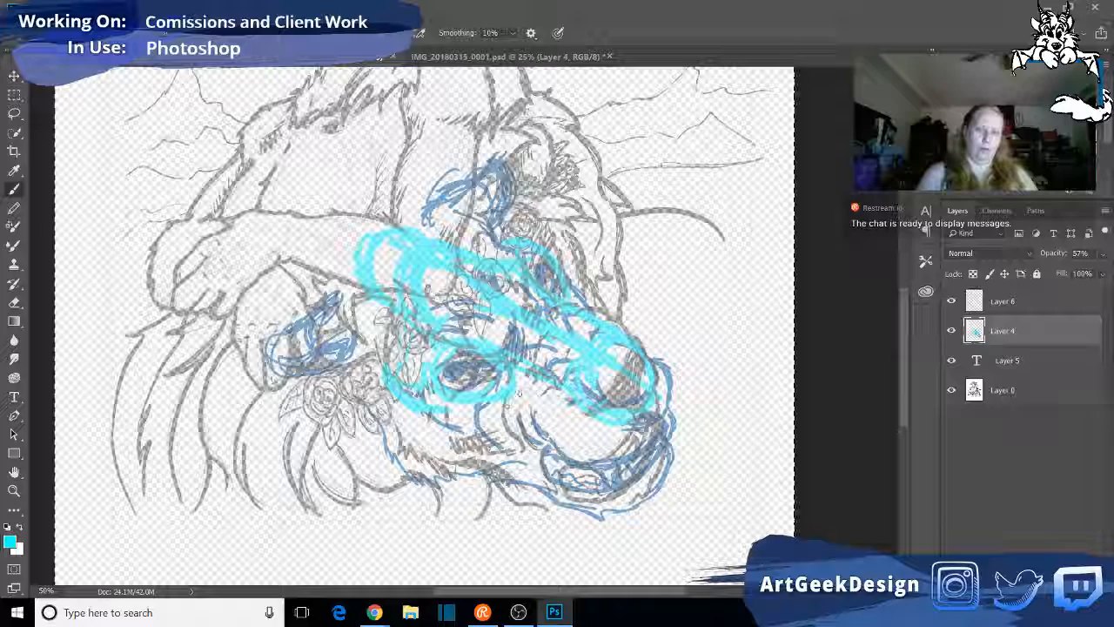
mouse_move(526, 397)
left_mouse_down()
mouse_move(547, 430)
mouse_move(592, 459)
left_mouse_up()
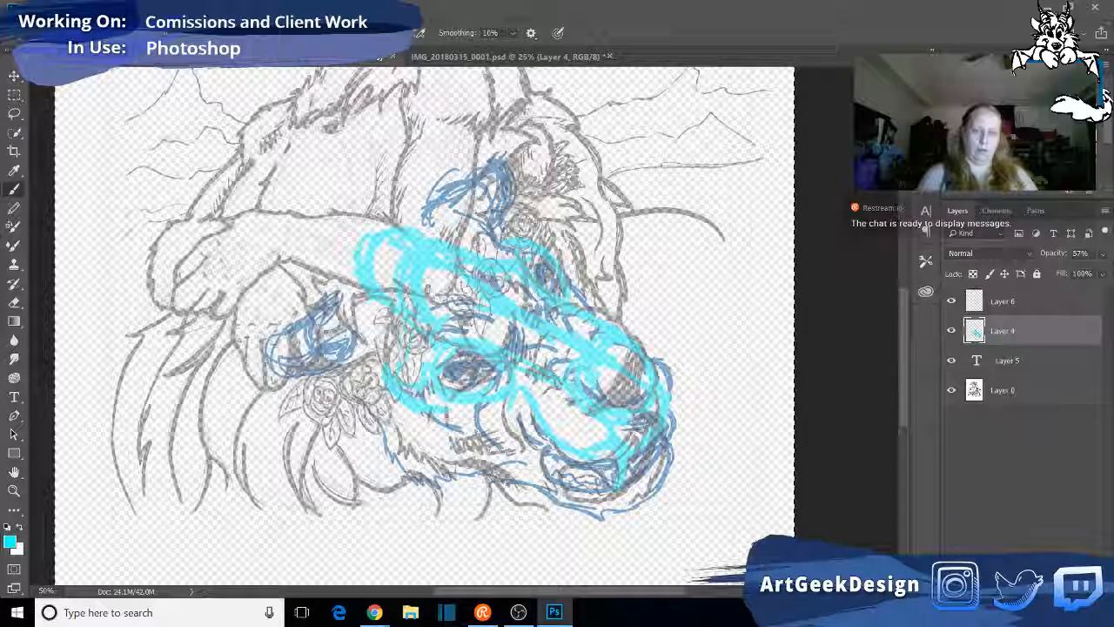
- Sketch the upper fang and the front of the mouth in cyan, and outline the cheekbone and lower jaw below the eye
mouse_move(613, 493)
left_mouse_down()
mouse_move(589, 466)
mouse_move(606, 479)
left_mouse_up()
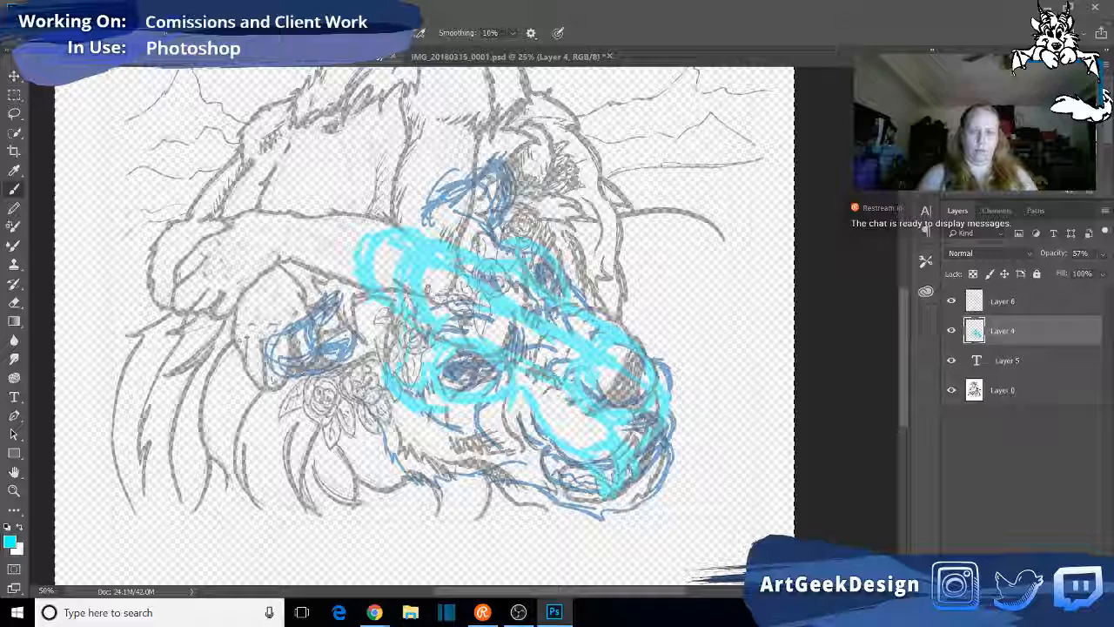
left_click_drag(663, 442, 635, 479)
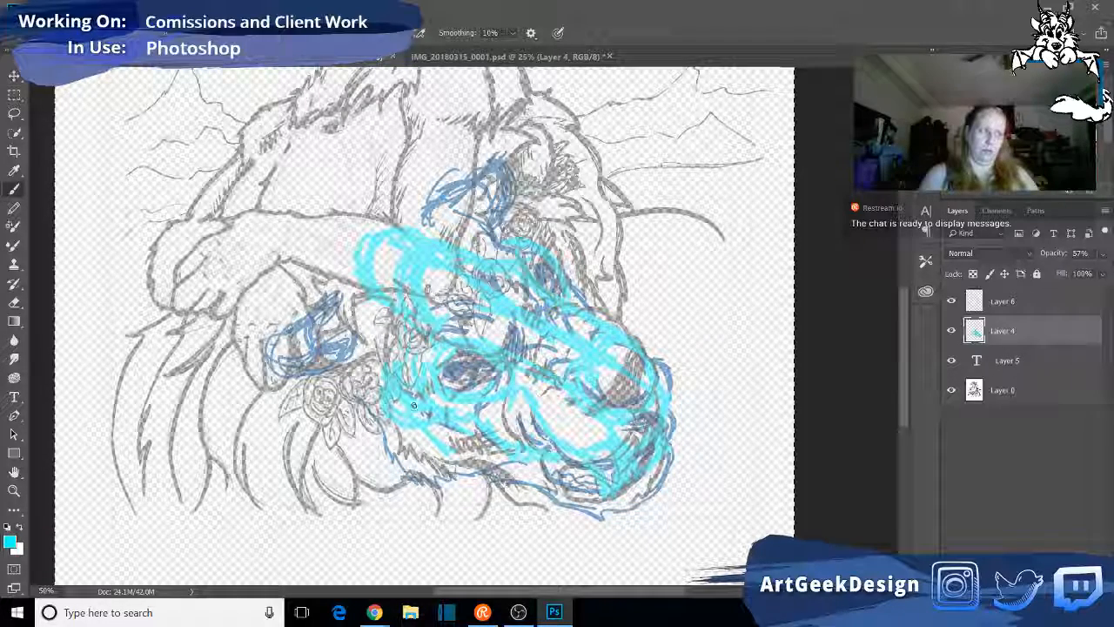
left_click_drag(412, 425, 466, 459)
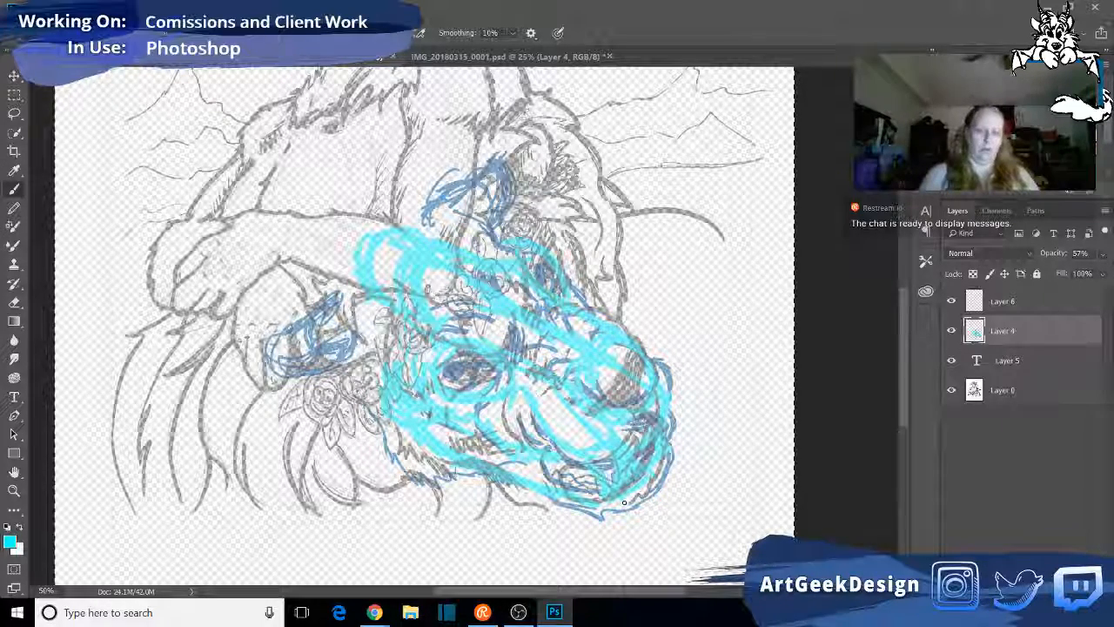
left_click_drag(621, 505, 639, 502)
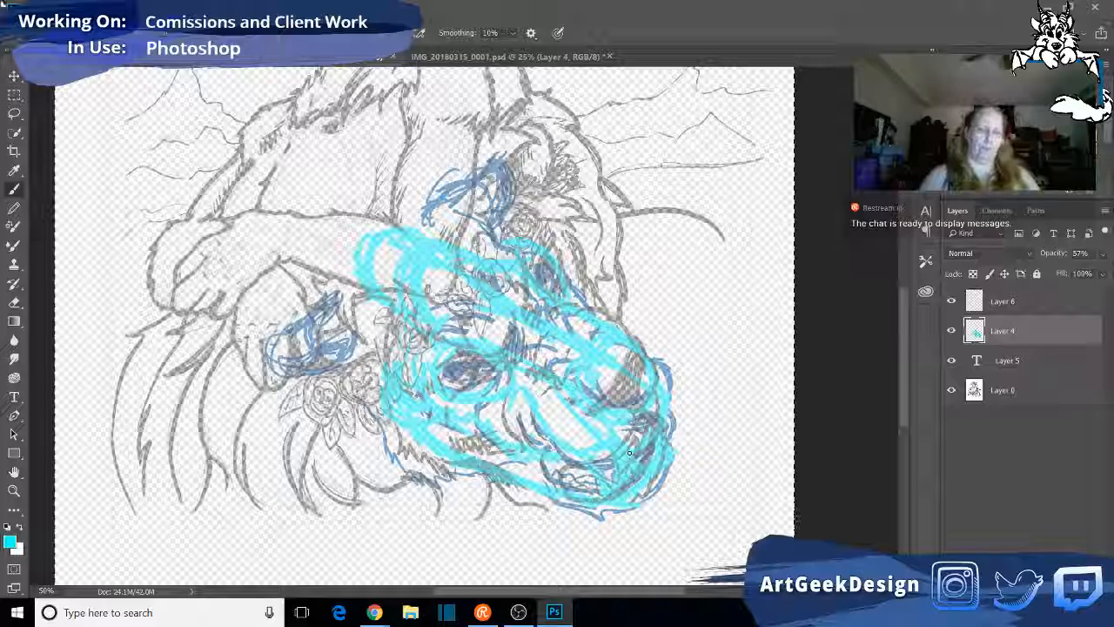
- Erase the excess cyan lines inside the mouth opening between the upper jaw and the chin
left_click(14, 303)
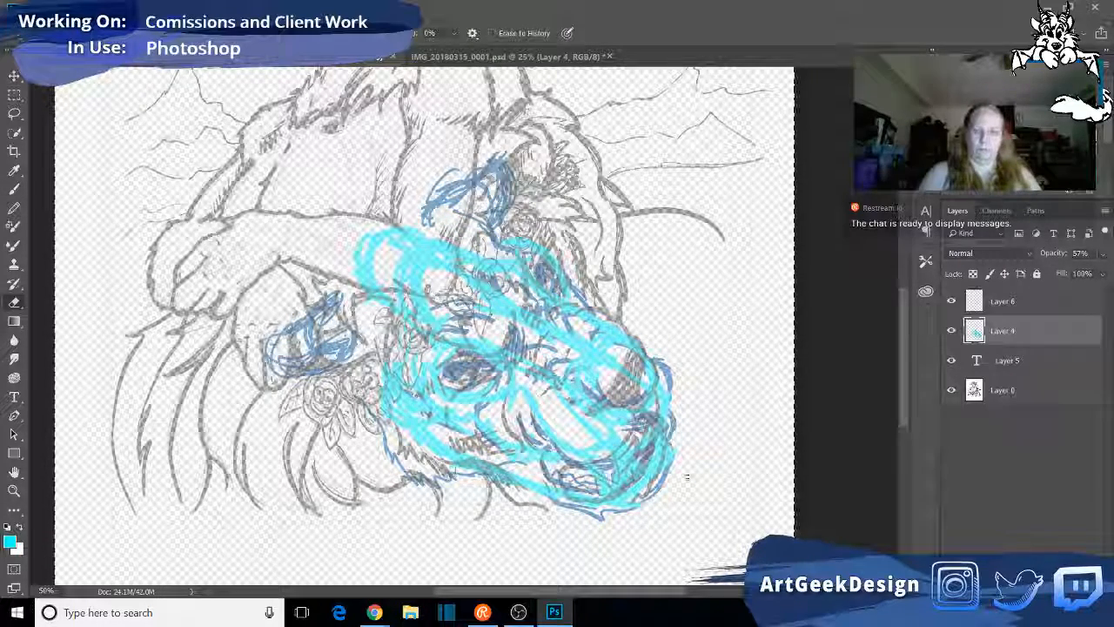
left_click_drag(622, 477, 651, 446)
mouse_move(627, 493)
left_mouse_down()
mouse_move(651, 467)
mouse_move(630, 471)
left_mouse_up()
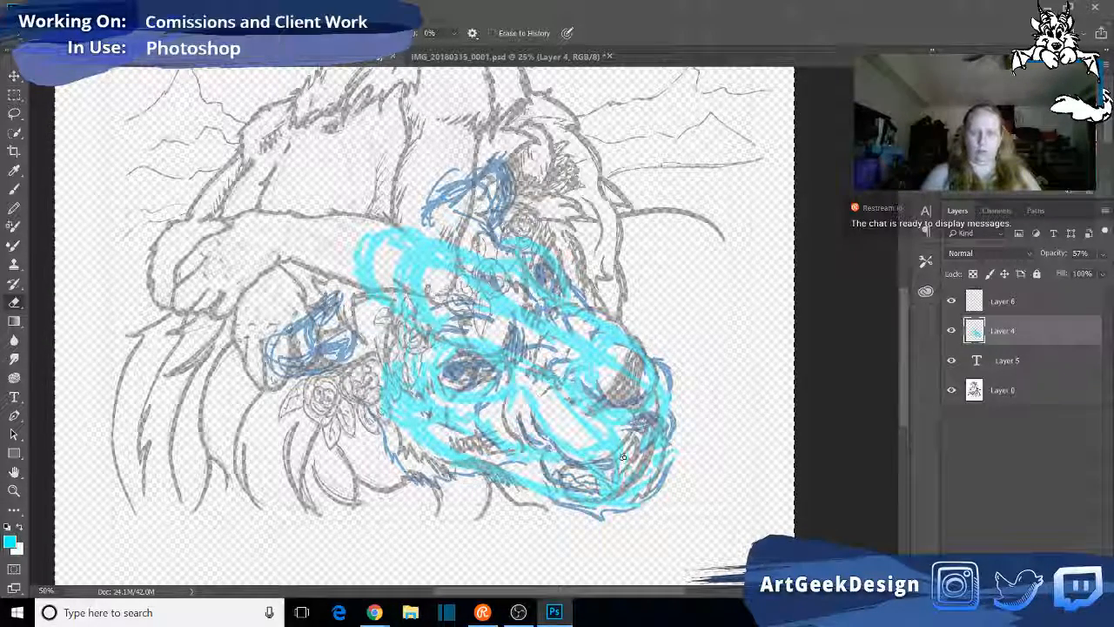
left_click_drag(653, 428, 630, 454)
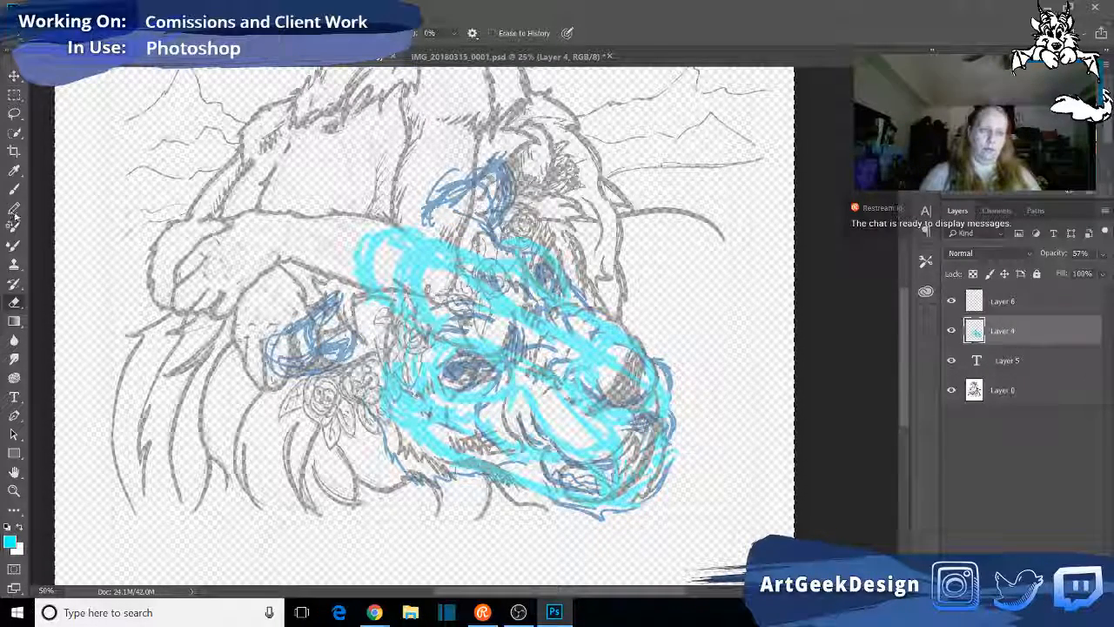
- Brush a fuller cyan contour along the underside of the lower jaw and around the front of the chin
key("b")
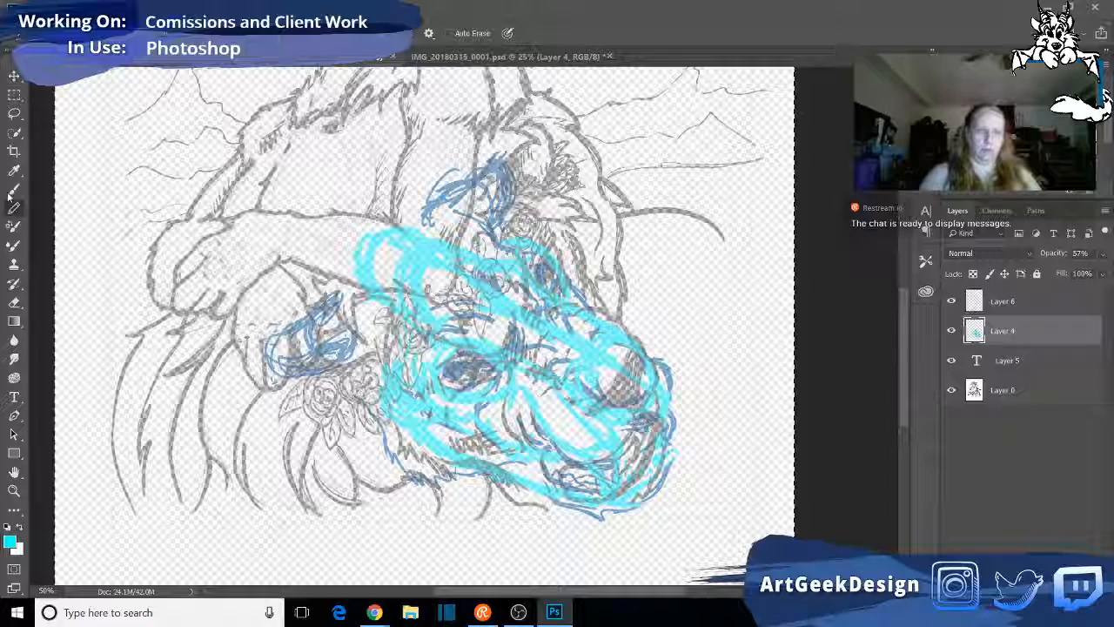
key("shift+b")
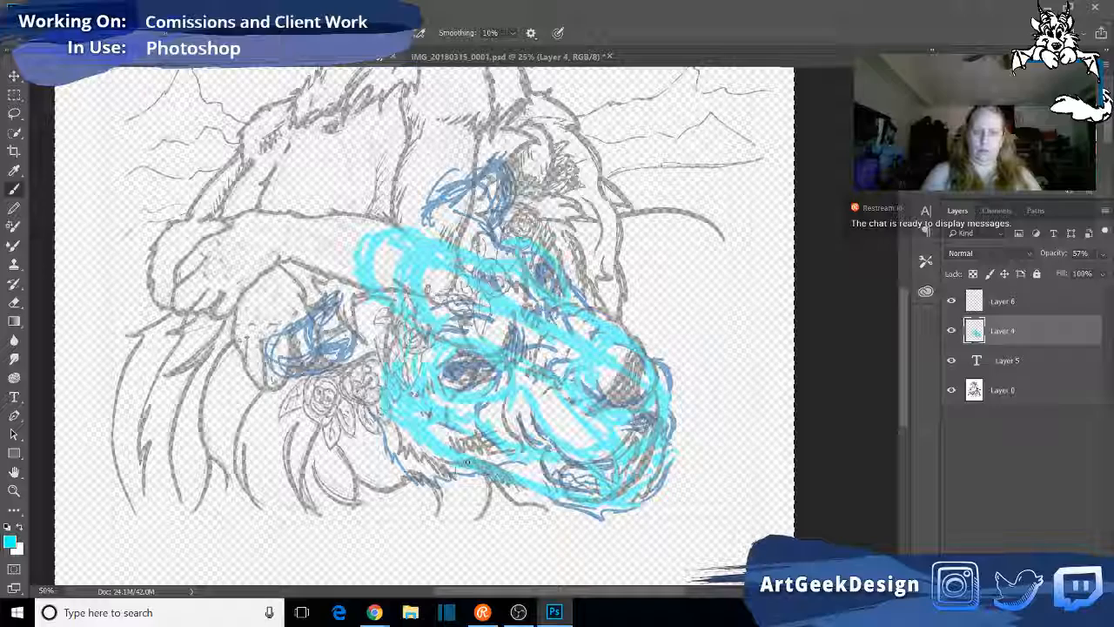
mouse_move(519, 489)
left_mouse_down()
mouse_move(579, 508)
mouse_move(666, 413)
mouse_move(630, 517)
mouse_move(608, 524)
mouse_move(571, 511)
mouse_move(616, 524)
left_mouse_up()
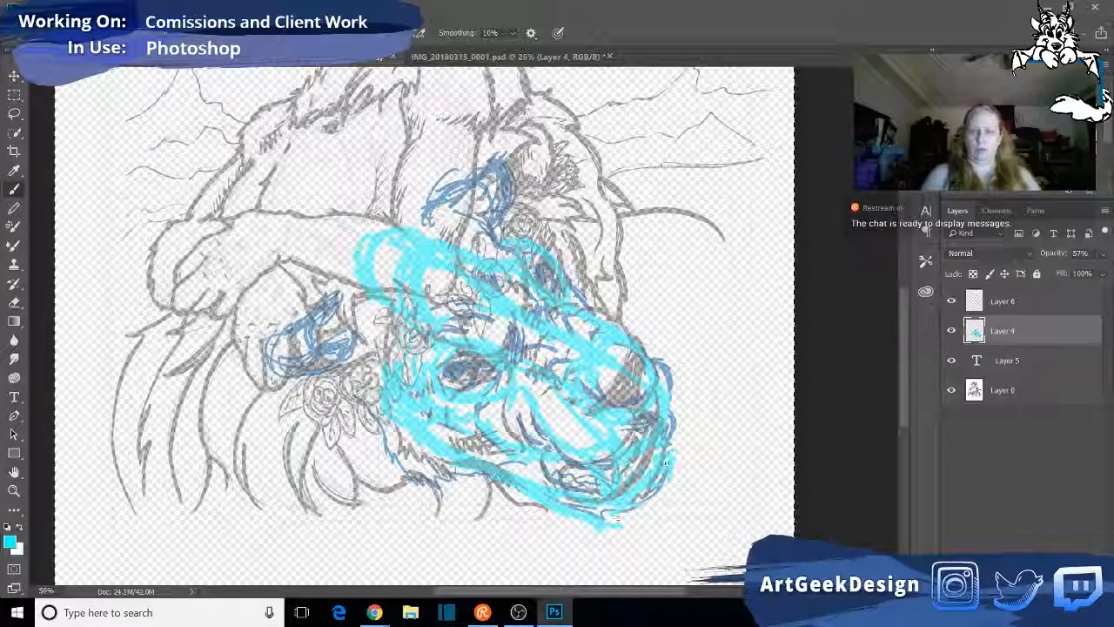
left_click_drag(655, 493, 681, 485)
left_click_drag(637, 521, 661, 513)
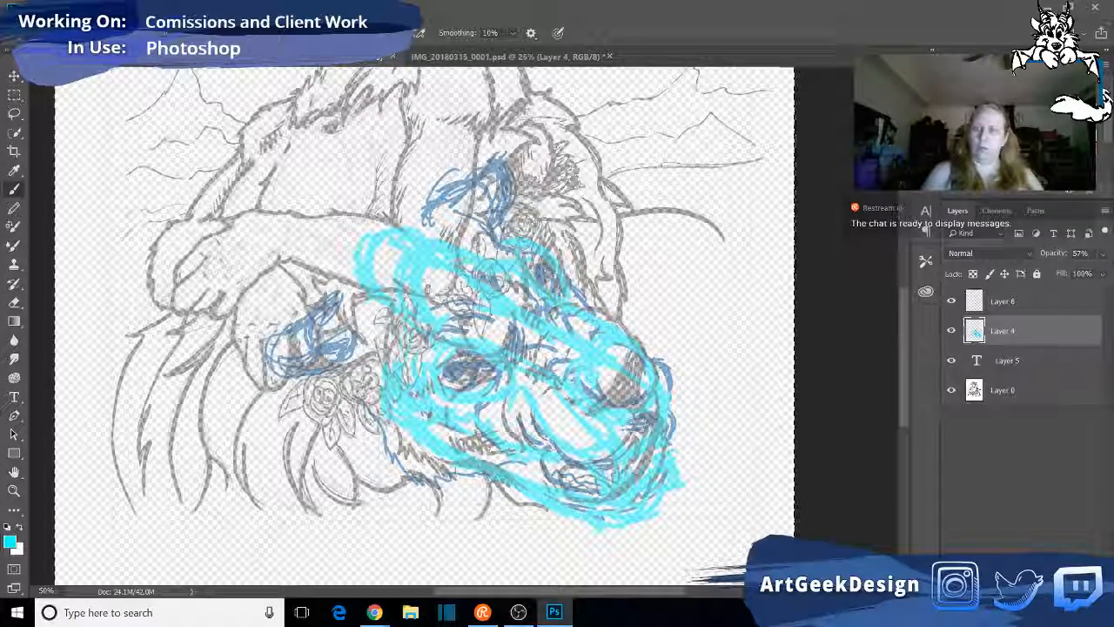
- Set the foreground colour to medium blue and trace the cheekbone, the side of the upper jaw and the nasal opening
left_click(667, 376, "alt")
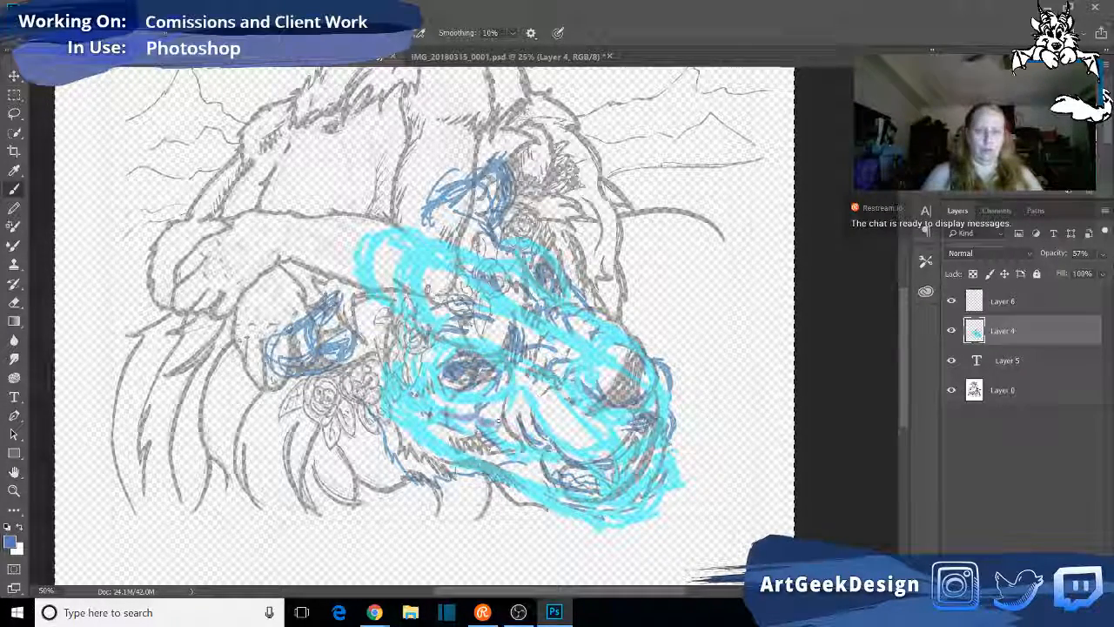
left_click_drag(517, 396, 554, 448)
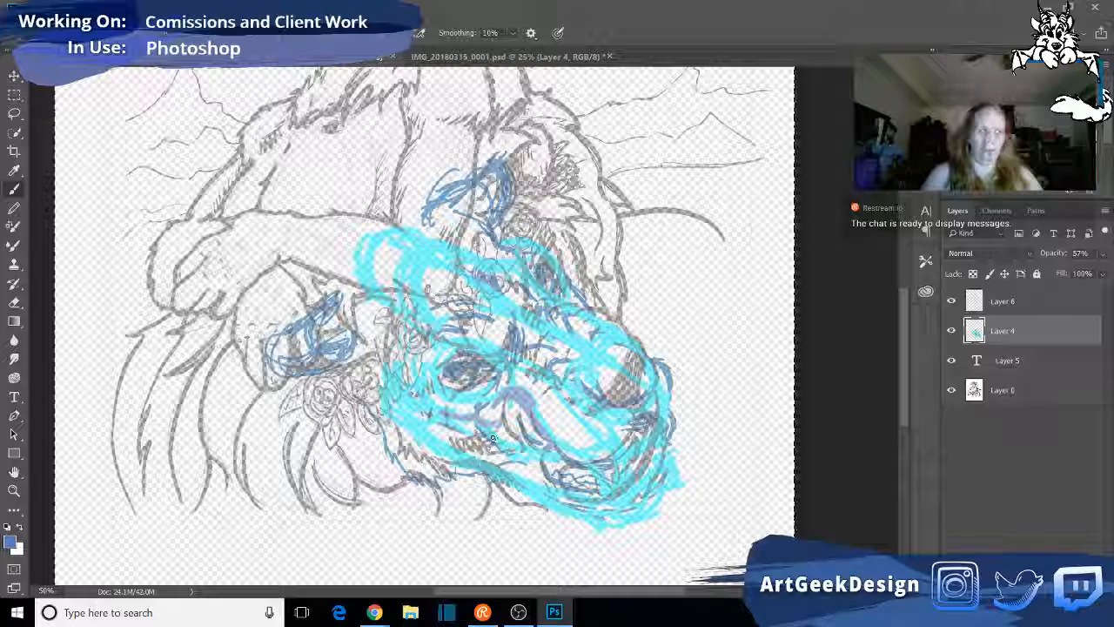
mouse_move(503, 431)
left_mouse_down()
mouse_move(563, 473)
mouse_move(544, 458)
mouse_move(597, 464)
left_mouse_up()
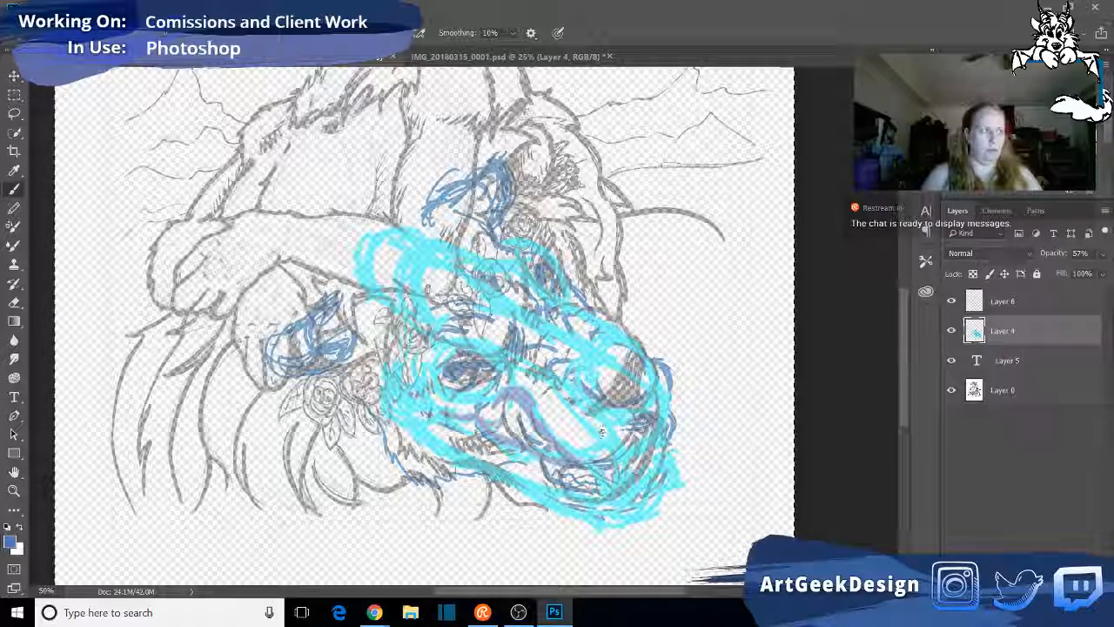
mouse_move(599, 372)
left_mouse_down()
mouse_move(578, 414)
mouse_move(598, 410)
mouse_move(586, 375)
mouse_move(639, 414)
left_mouse_up()
mouse_move(608, 366)
left_mouse_down()
mouse_move(641, 360)
mouse_move(654, 392)
mouse_move(637, 422)
left_mouse_up()
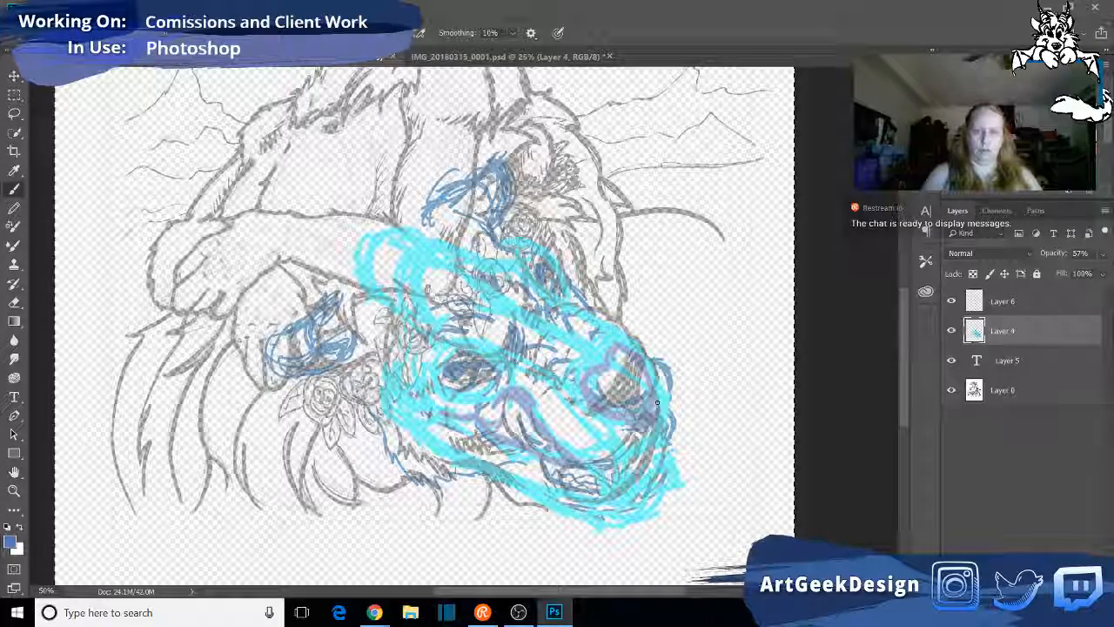
- Continue the medium blue outline along the lower edge of the upper jaw and up around the front of the nose
left_click_drag(562, 446, 591, 459)
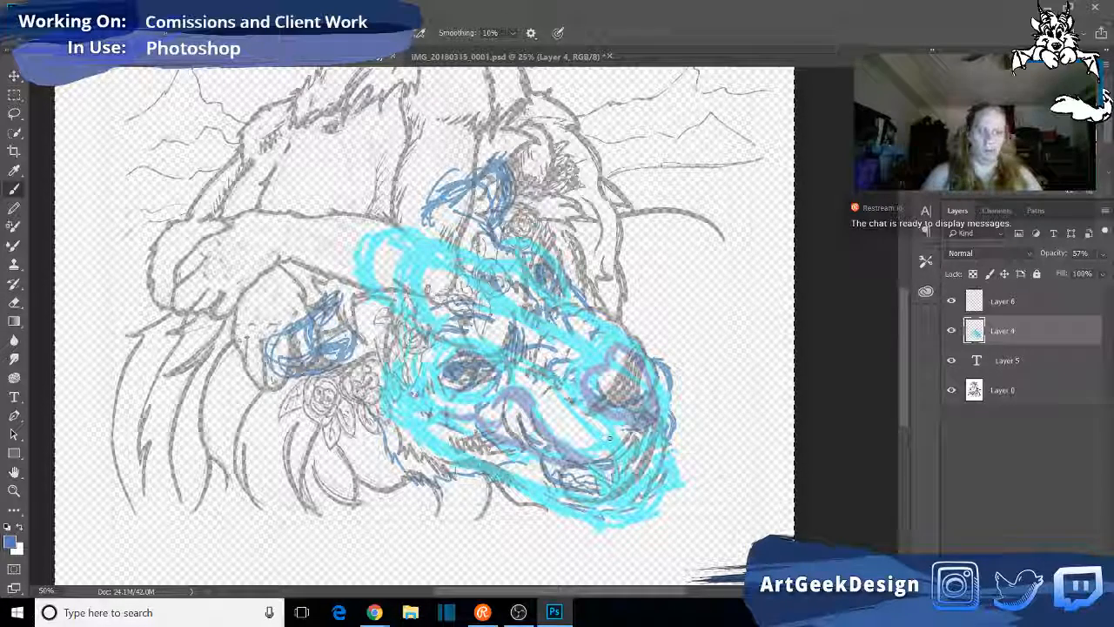
mouse_move(591, 458)
left_mouse_down()
mouse_move(634, 449)
mouse_move(601, 457)
left_mouse_up()
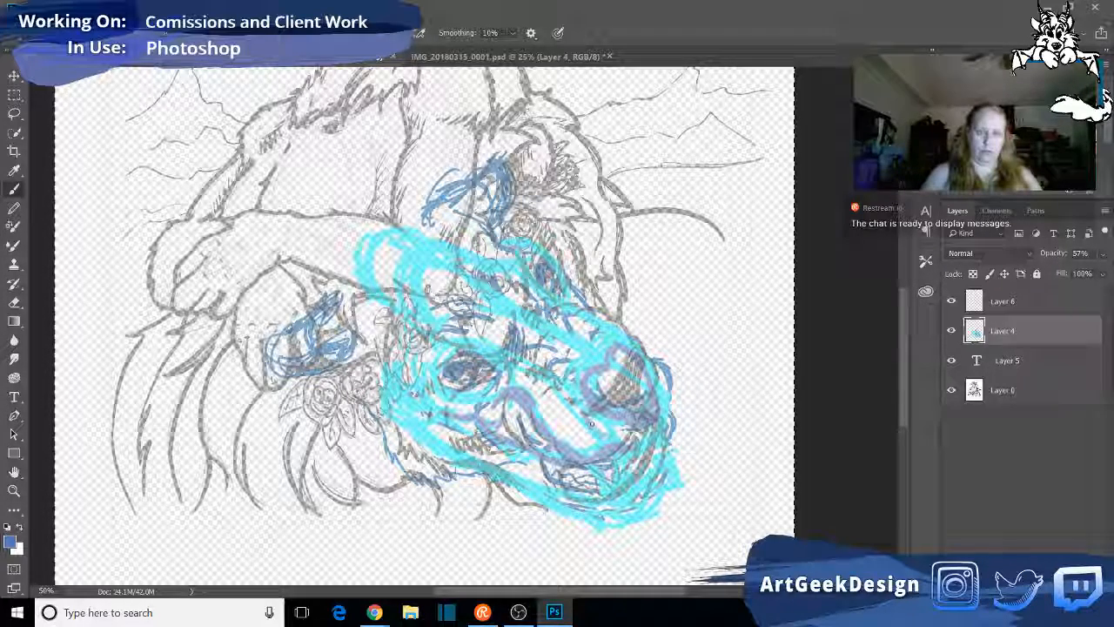
left_click_drag(625, 457, 667, 400)
left_click_drag(634, 346, 663, 390)
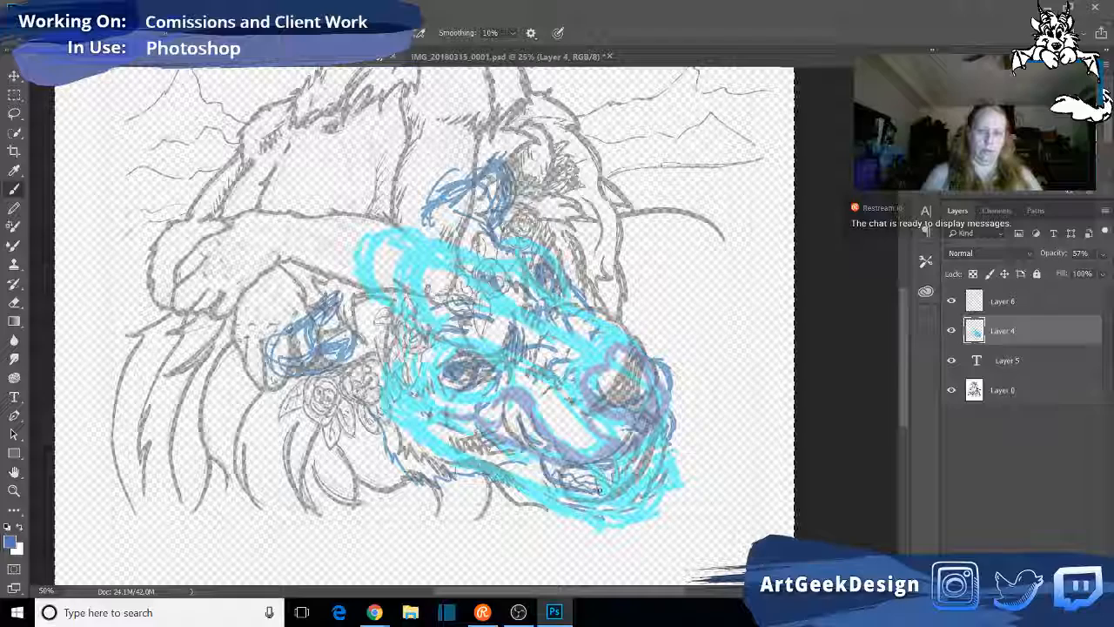
- Sketch the near upper fang below the muzzle in medium blue and reinforce it with a darker blue
mouse_move(620, 458)
left_mouse_down()
mouse_move(608, 498)
mouse_move(592, 485)
mouse_move(599, 498)
mouse_move(608, 488)
left_mouse_up()
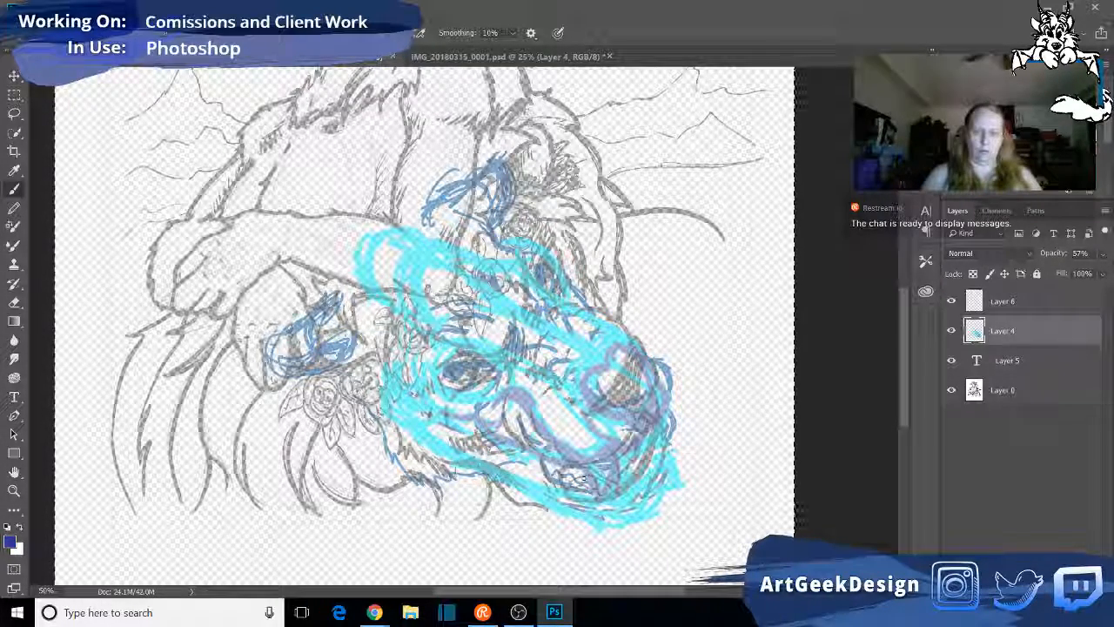
mouse_move(597, 464)
left_mouse_down()
mouse_move(585, 493)
mouse_move(598, 498)
left_mouse_up()
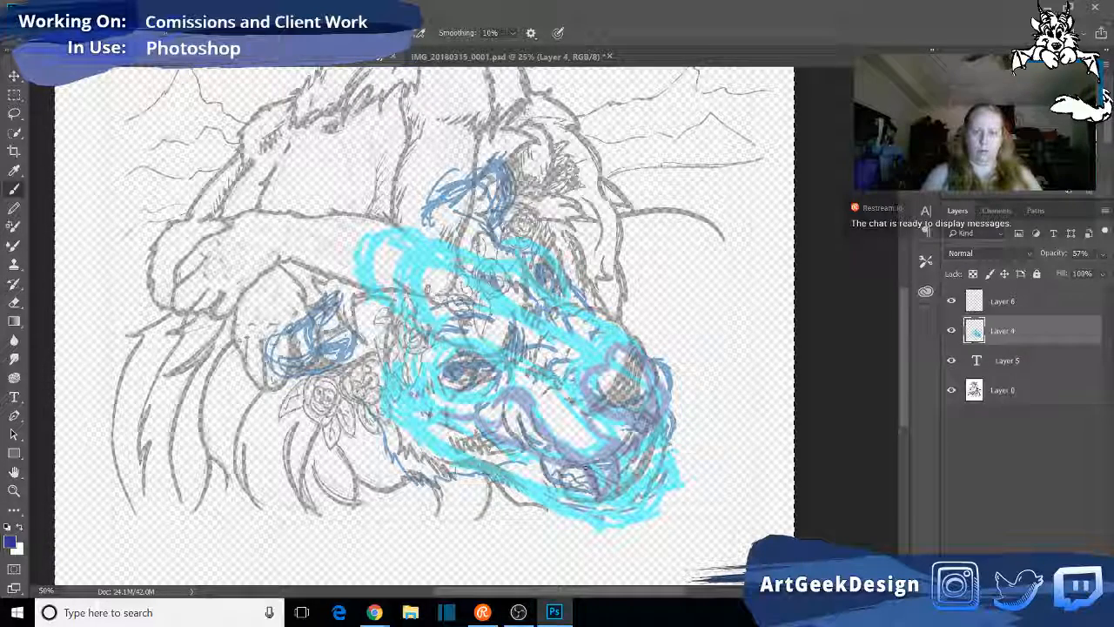
left_click_drag(616, 458, 600, 492)
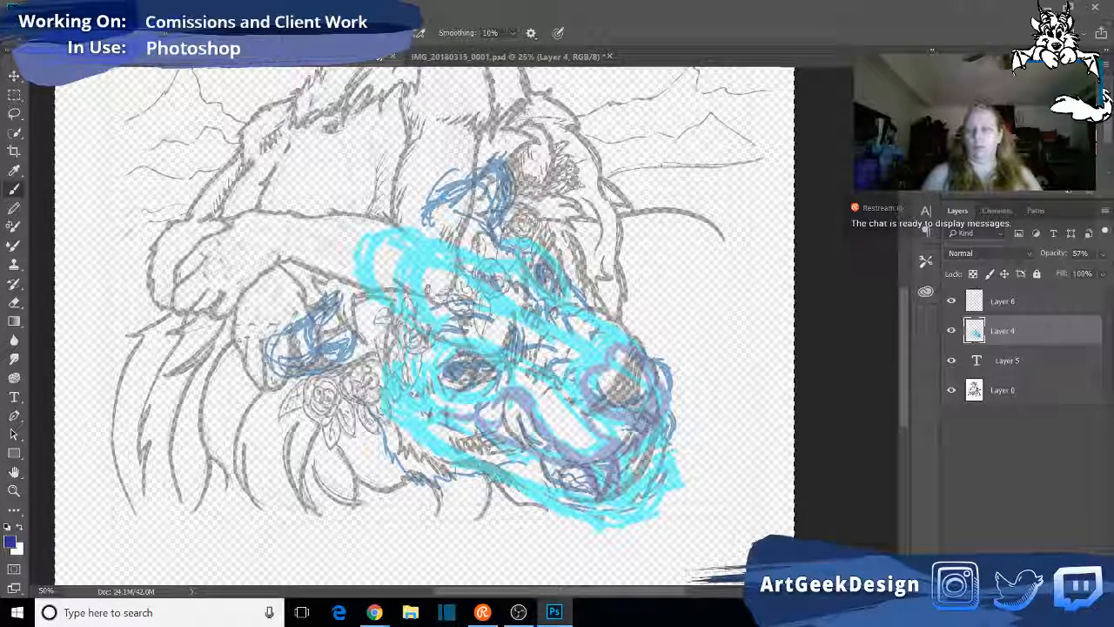
- Reset the foreground colour to black, darken the near fang and gum line, and sketch and shade the front teeth and mouth opening
key("d")
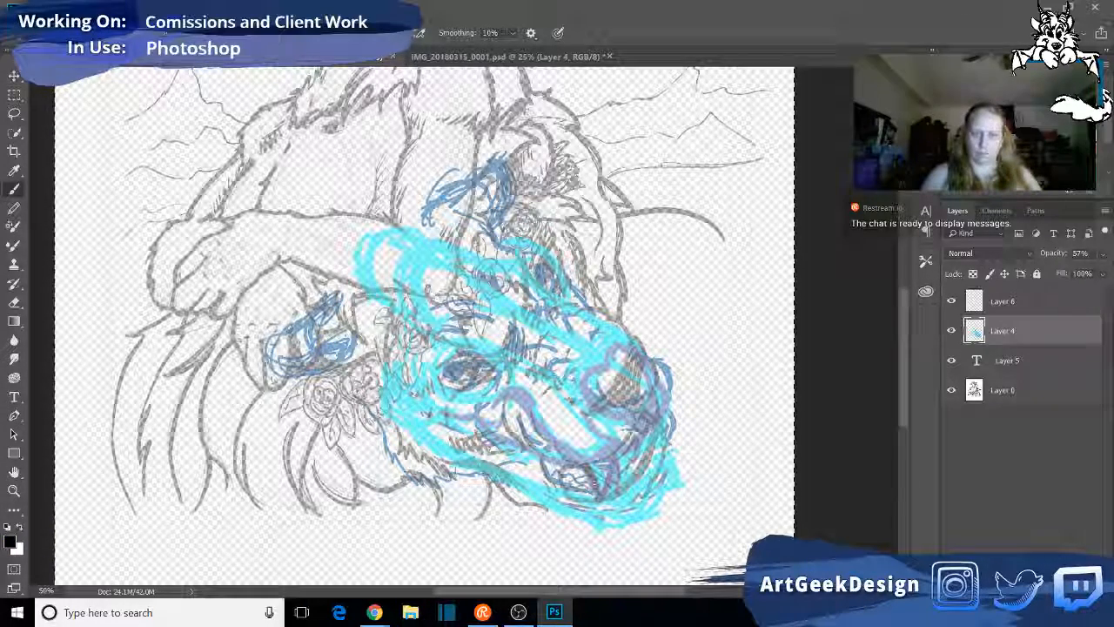
left_click_drag(591, 463, 613, 459)
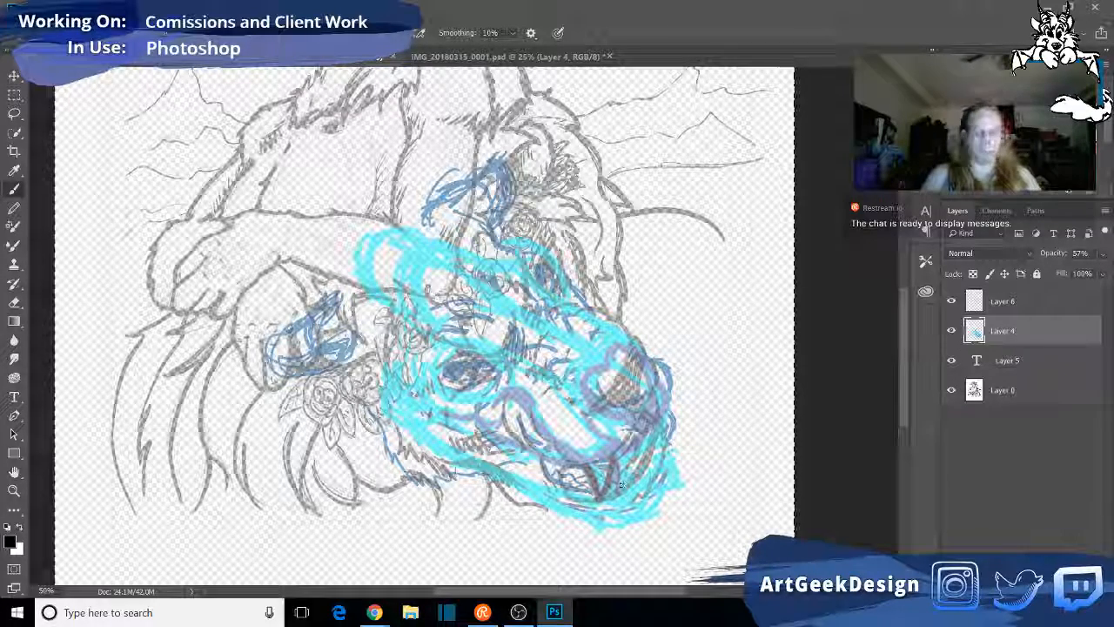
mouse_move(587, 465)
left_mouse_down()
mouse_move(614, 460)
mouse_move(613, 484)
mouse_move(606, 439)
mouse_move(591, 467)
mouse_move(601, 457)
mouse_move(611, 492)
left_mouse_up()
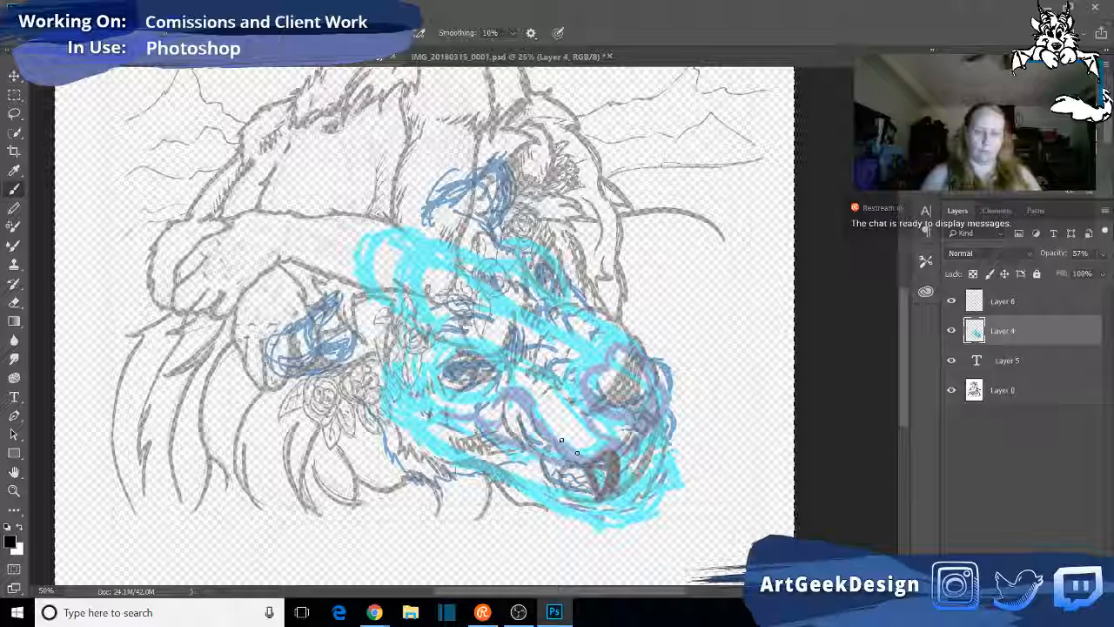
left_click_drag(569, 452, 593, 464)
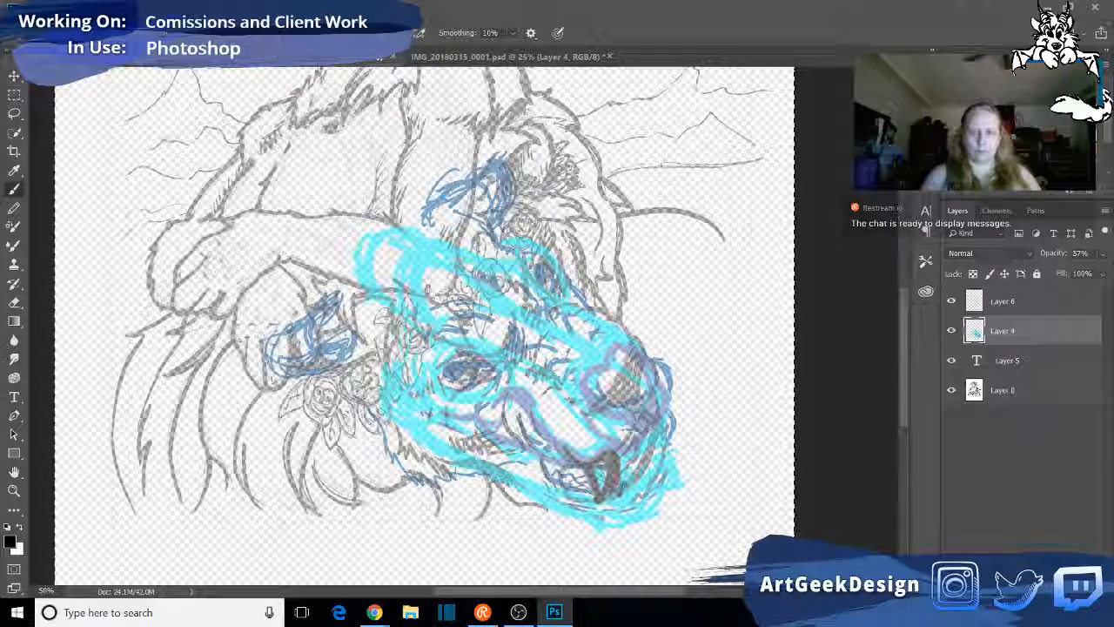
mouse_move(629, 497)
left_mouse_down()
mouse_move(637, 481)
mouse_move(627, 465)
mouse_move(623, 493)
mouse_move(617, 453)
mouse_move(659, 432)
mouse_move(648, 480)
left_mouse_up()
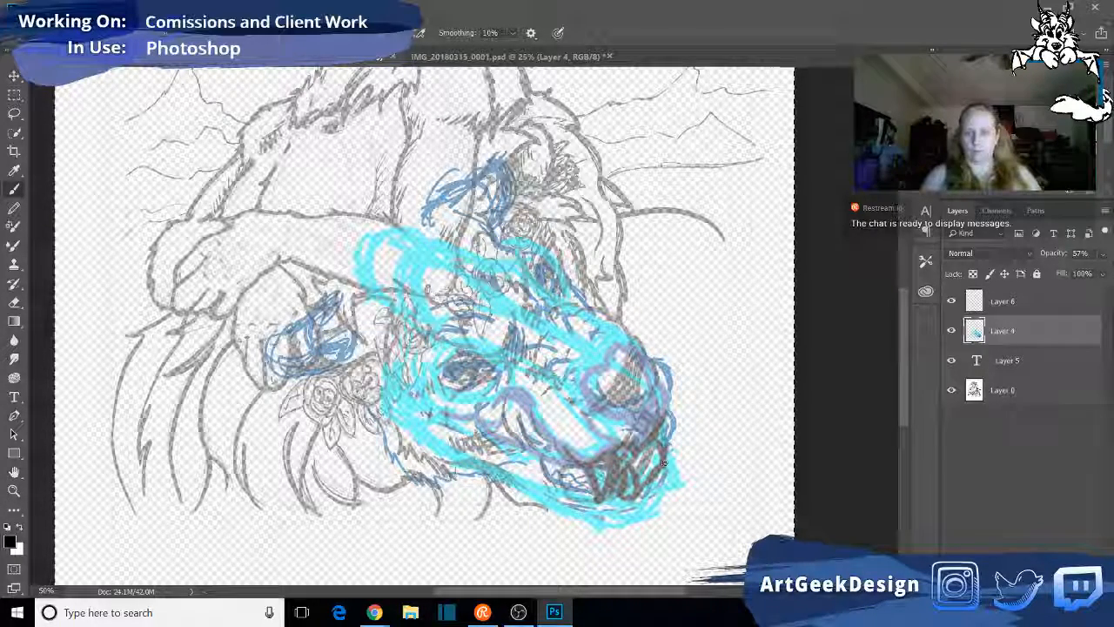
mouse_move(657, 469)
left_mouse_down()
mouse_move(673, 433)
mouse_move(646, 484)
mouse_move(649, 467)
left_mouse_up()
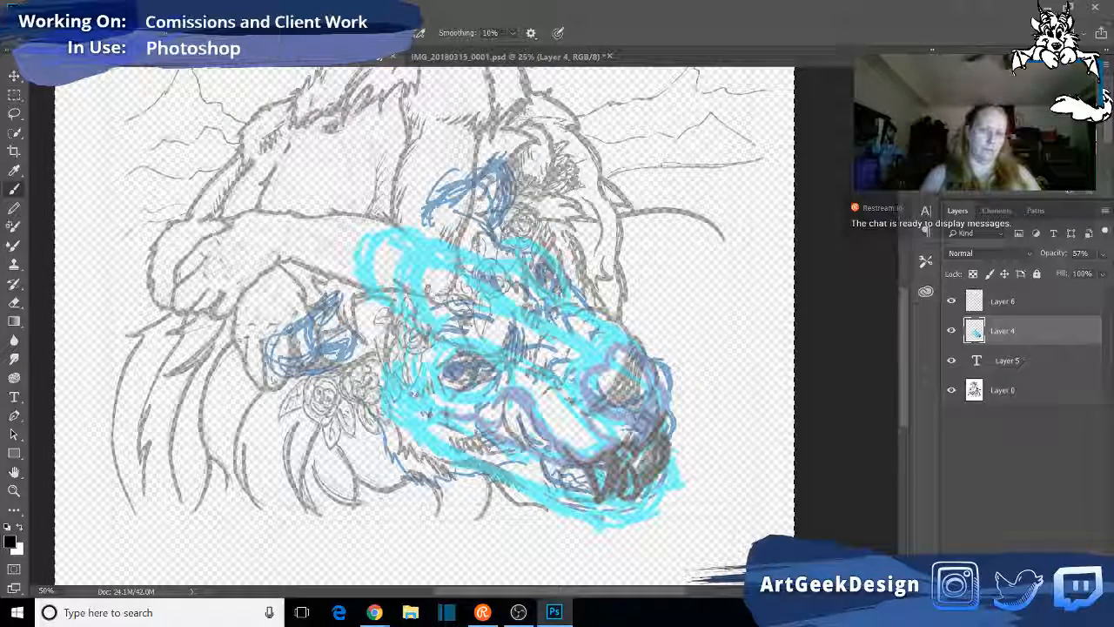
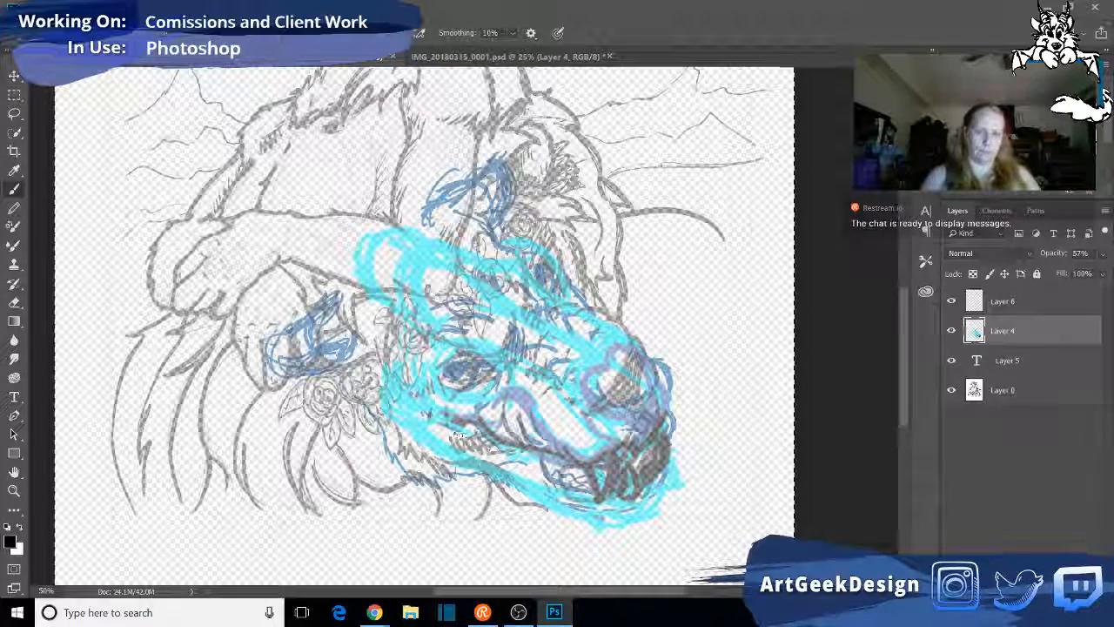
- Trace the lower jaw edge in black, switch the foreground colour to red, and outline the jaw hinge and lower jaw
mouse_move(417, 426)
left_mouse_down()
mouse_move(438, 448)
mouse_move(580, 512)
left_mouse_up()
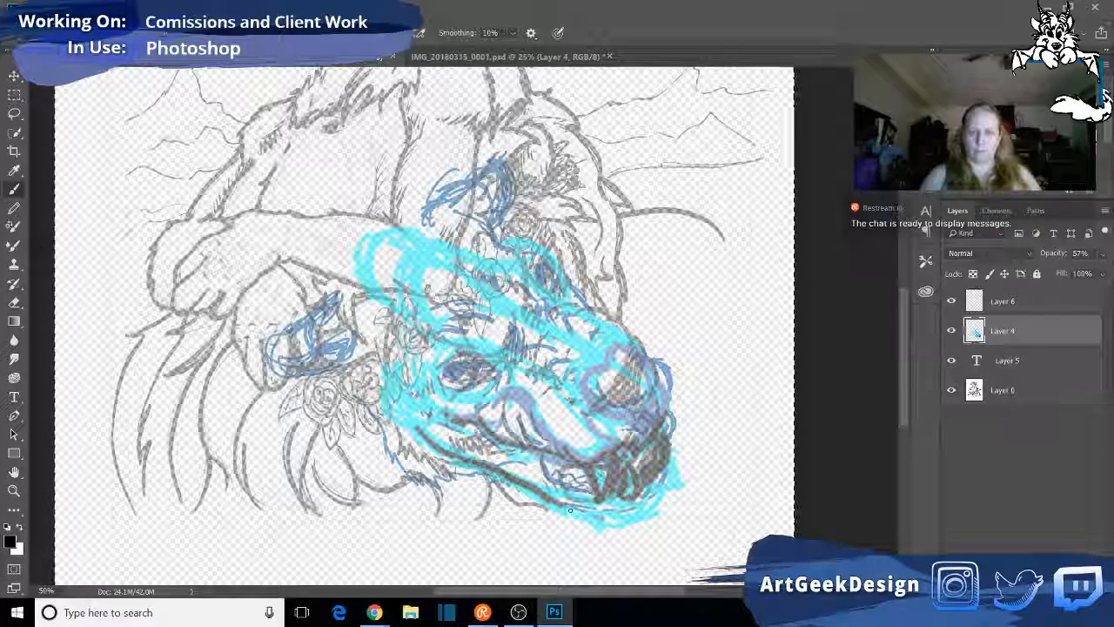
left_click(955, 89)
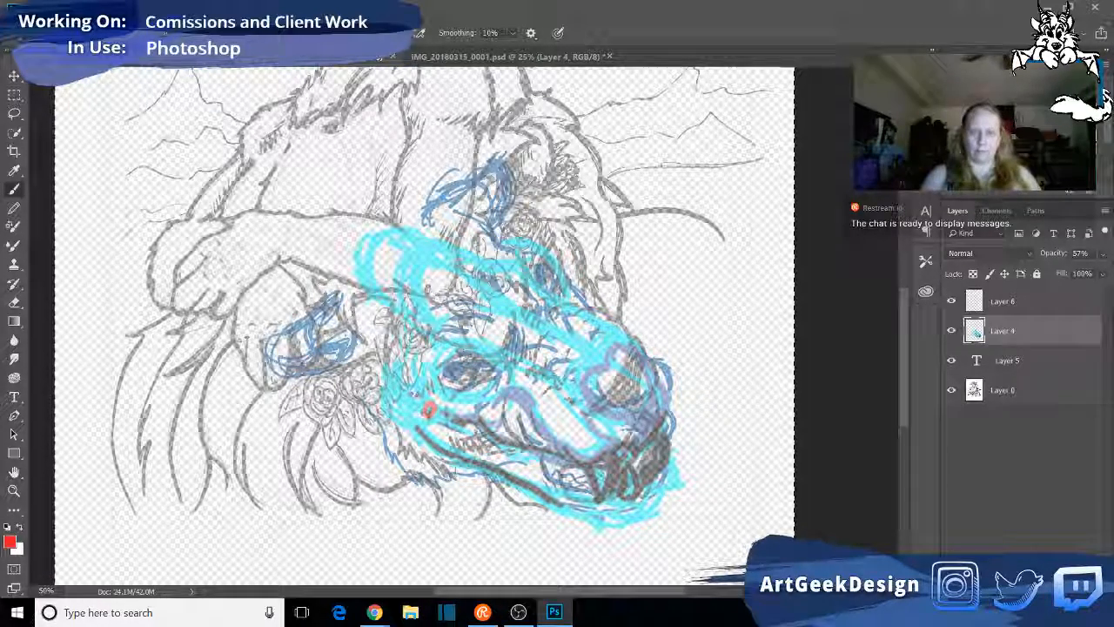
left_click_drag(450, 418, 527, 439)
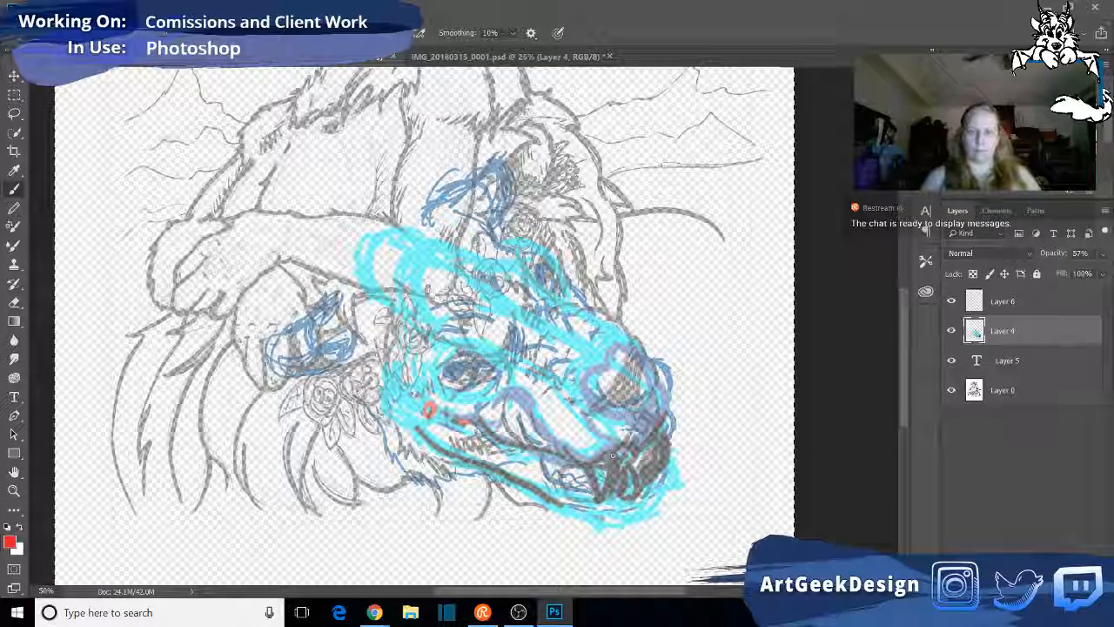
mouse_move(615, 462)
left_mouse_down()
mouse_move(649, 463)
mouse_move(648, 454)
left_mouse_up()
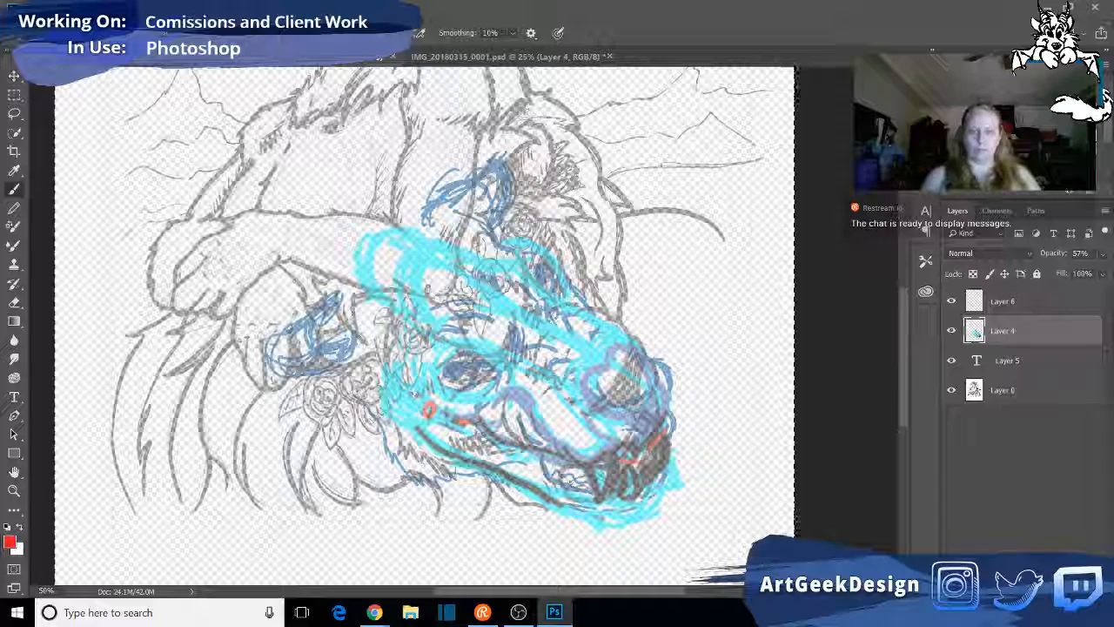
mouse_move(430, 419)
left_mouse_down()
mouse_move(604, 517)
mouse_move(633, 518)
mouse_move(666, 439)
left_mouse_up()
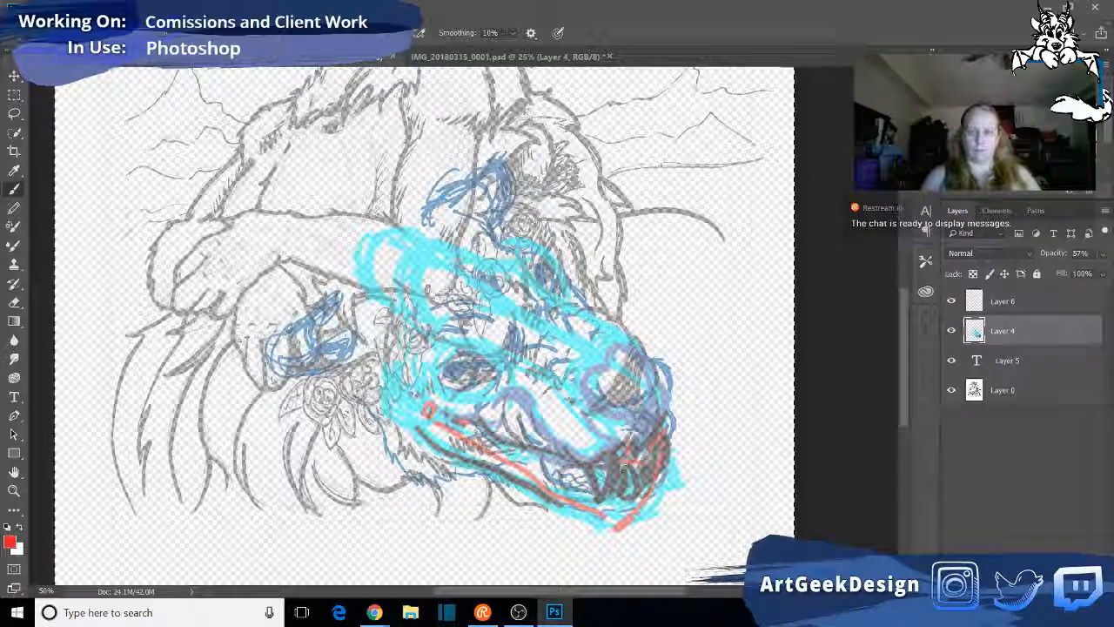
- Sketch the lower fangs, the front teeth and the chin of the lower jaw in red
left_click_drag(628, 442, 612, 512)
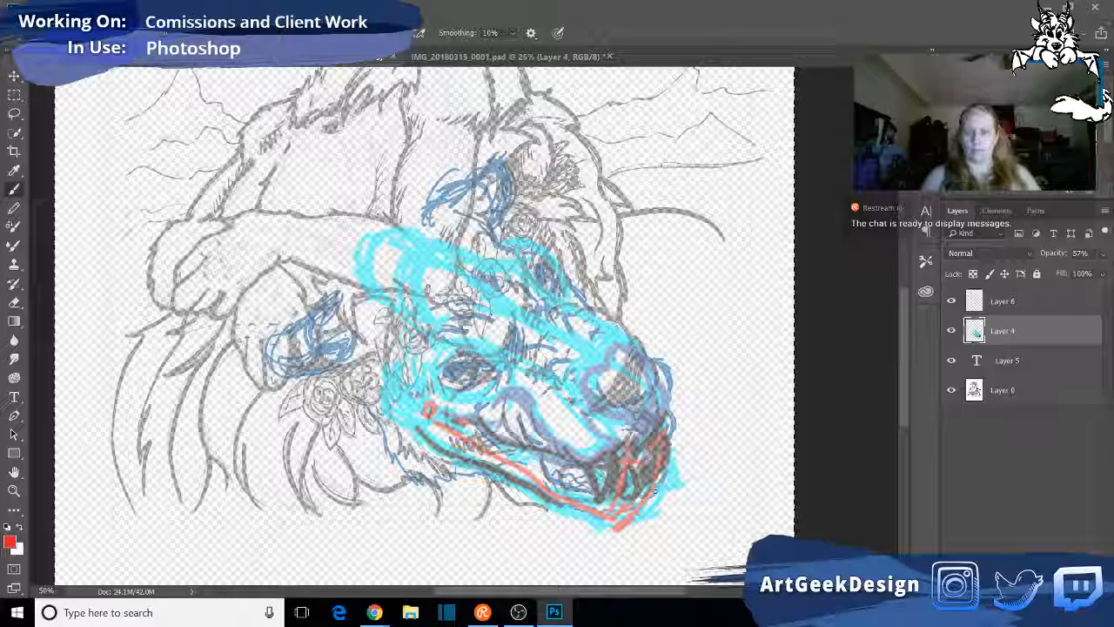
mouse_move(628, 520)
left_mouse_down()
mouse_move(664, 492)
mouse_move(659, 511)
mouse_move(673, 474)
mouse_move(626, 516)
mouse_move(634, 468)
mouse_move(627, 474)
mouse_move(672, 477)
left_mouse_up()
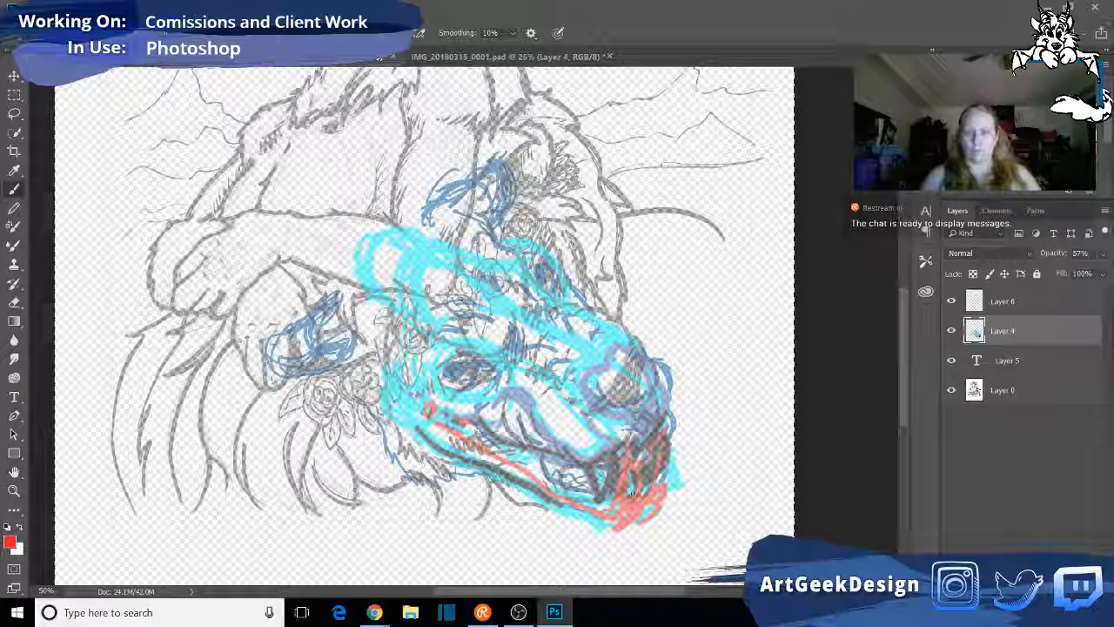
left_click_drag(667, 438, 654, 471)
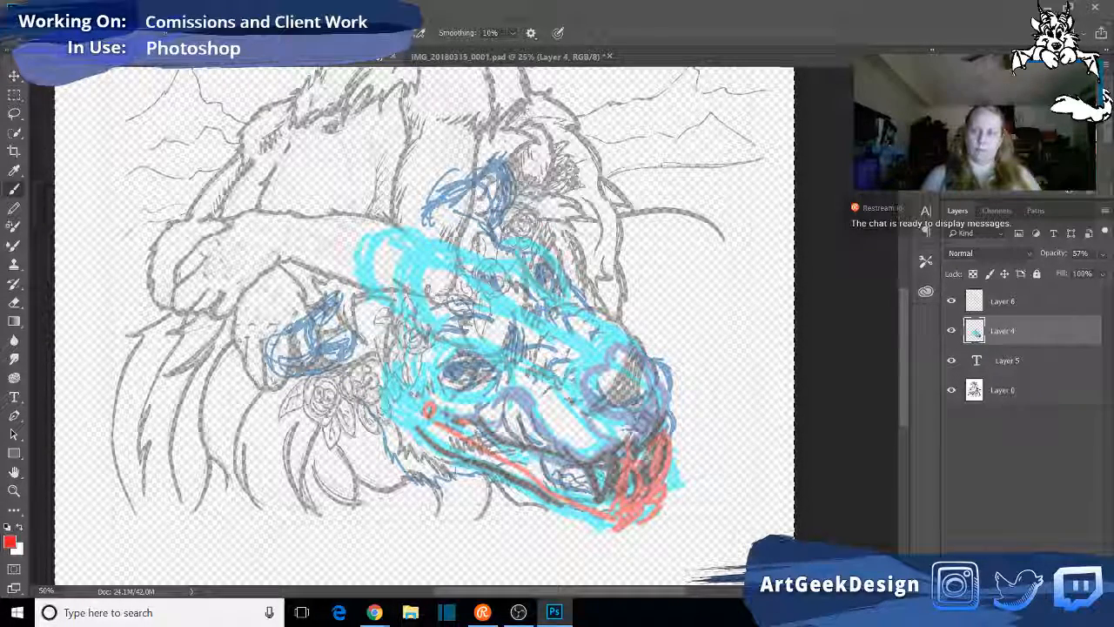
- Add a new layer above Layer 4 and draw the lower fangs and front teeth in black
key("d")
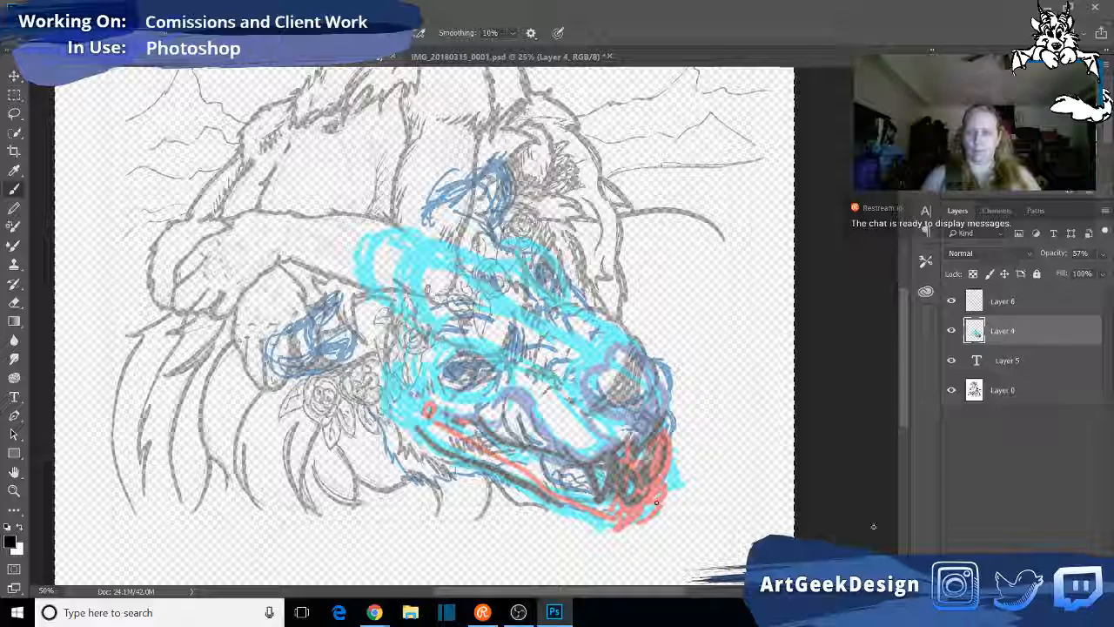
key("ctrl+j")
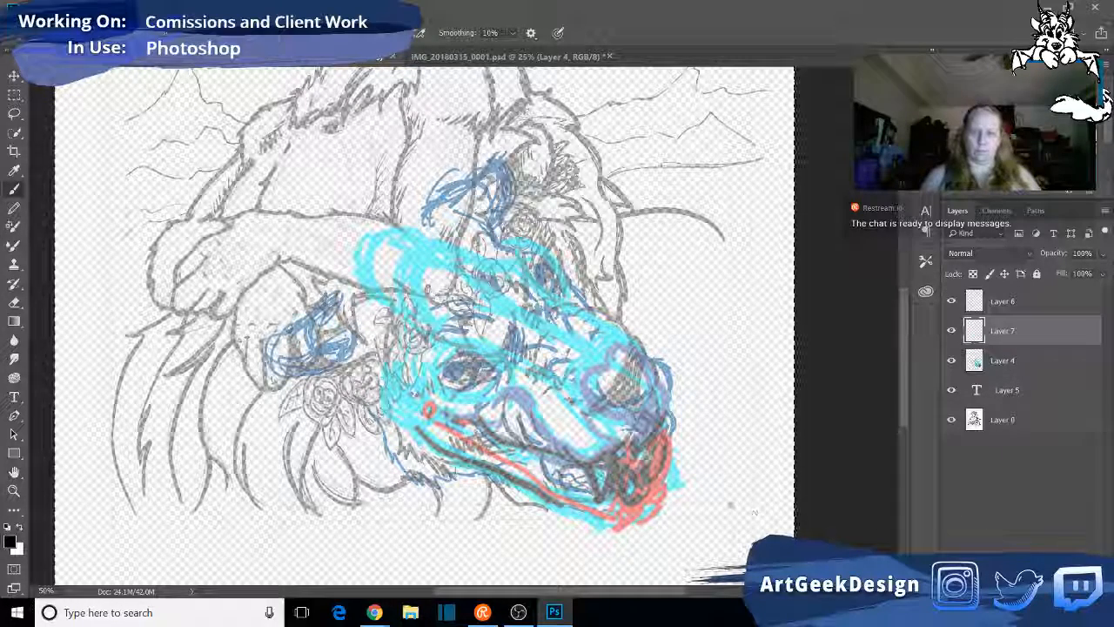
mouse_move(622, 484)
left_mouse_down()
mouse_move(637, 497)
mouse_move(640, 483)
mouse_move(617, 470)
mouse_move(631, 461)
mouse_move(622, 470)
left_mouse_up()
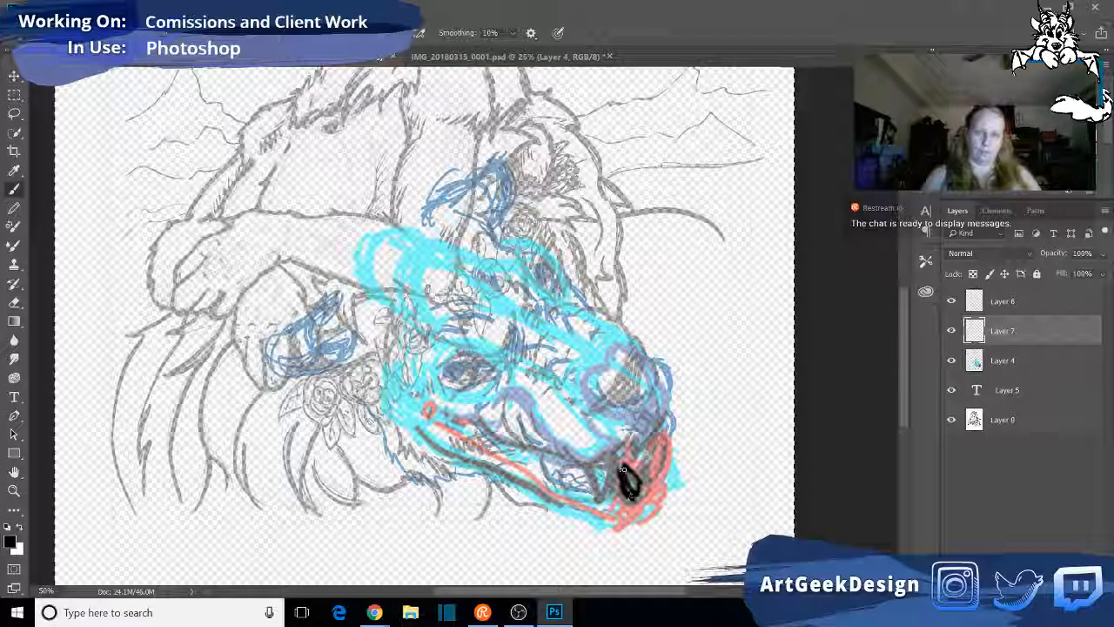
mouse_move(626, 466)
left_mouse_down()
mouse_move(638, 496)
mouse_move(669, 467)
mouse_move(670, 424)
mouse_move(659, 462)
mouse_move(669, 464)
left_mouse_up()
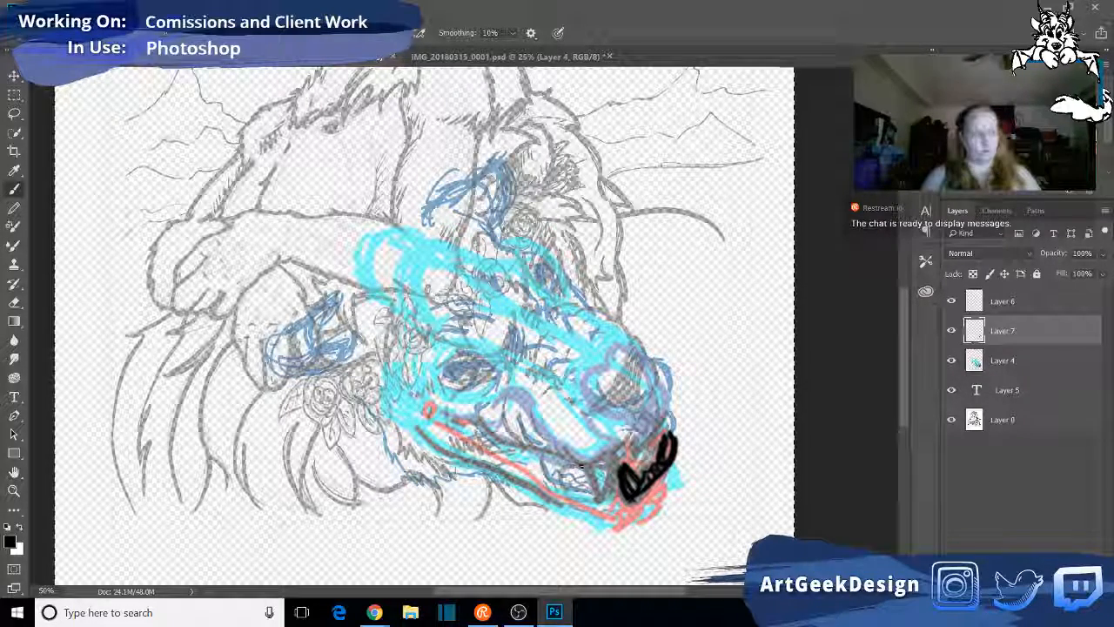
- Draw the upper lip line and front of the muzzle in black, and outline the heart-shaped nose
mouse_move(559, 457)
left_mouse_down()
mouse_move(618, 456)
mouse_move(664, 421)
left_mouse_up()
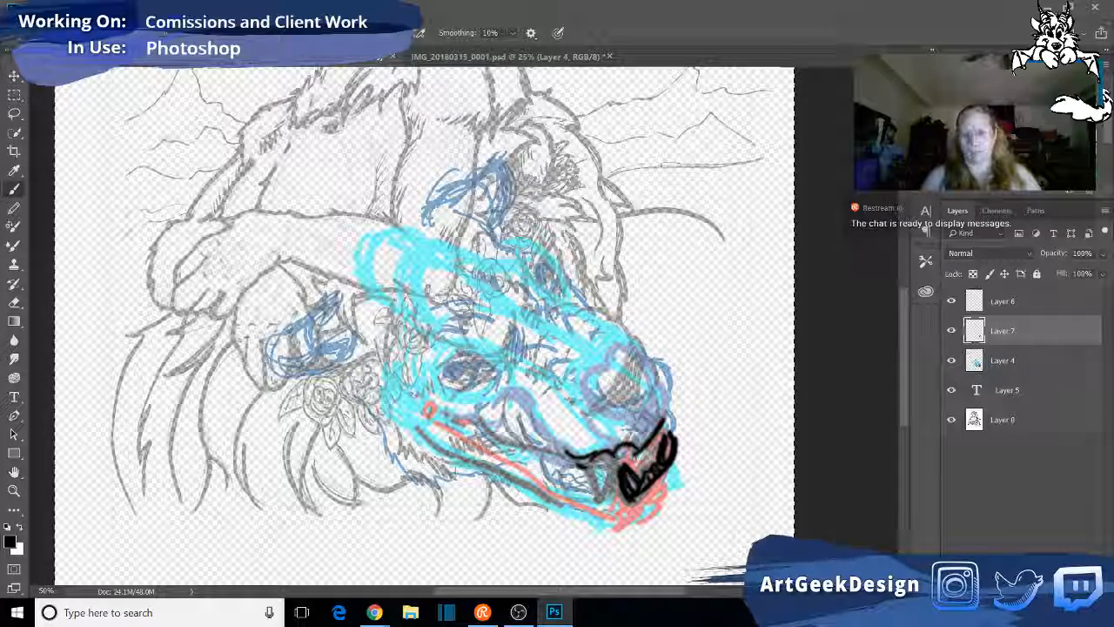
left_click_drag(644, 455, 669, 423)
left_click_drag(655, 363, 675, 421)
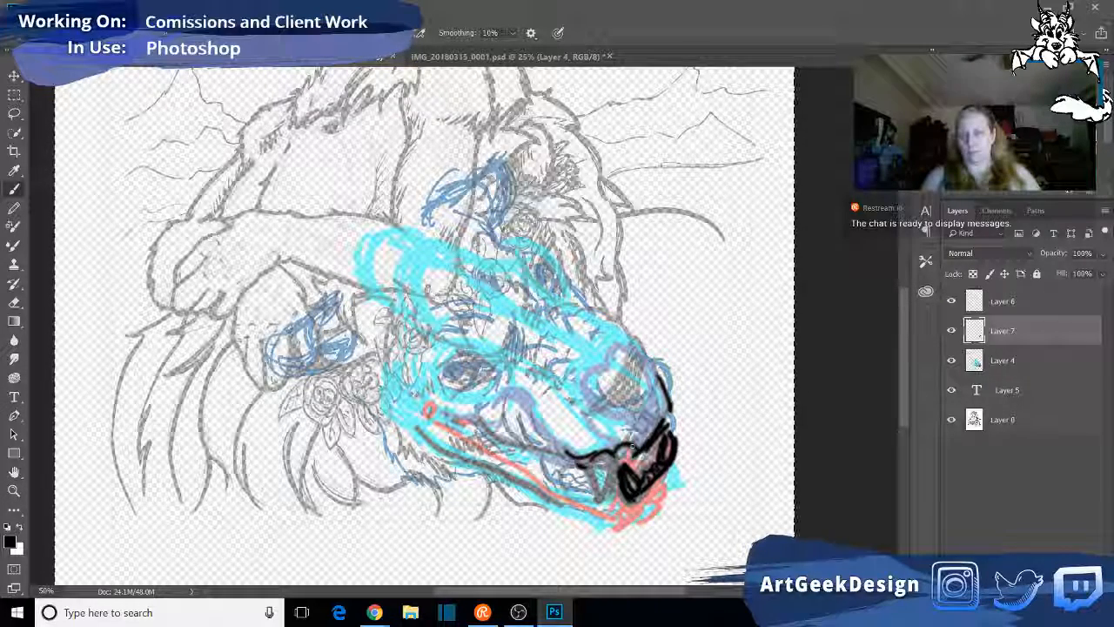
mouse_move(611, 371)
left_mouse_down()
mouse_move(591, 383)
mouse_move(620, 416)
left_mouse_up()
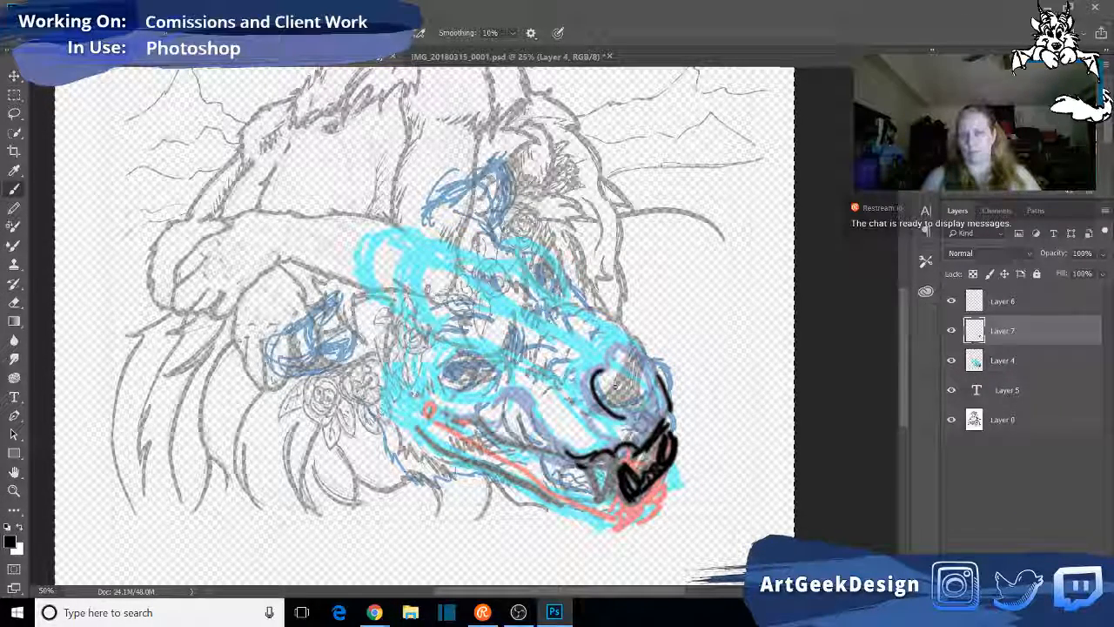
mouse_move(611, 366)
left_mouse_down()
mouse_move(655, 367)
mouse_move(670, 418)
mouse_move(636, 352)
mouse_move(596, 418)
mouse_move(640, 437)
mouse_move(667, 397)
mouse_move(669, 414)
left_mouse_up()
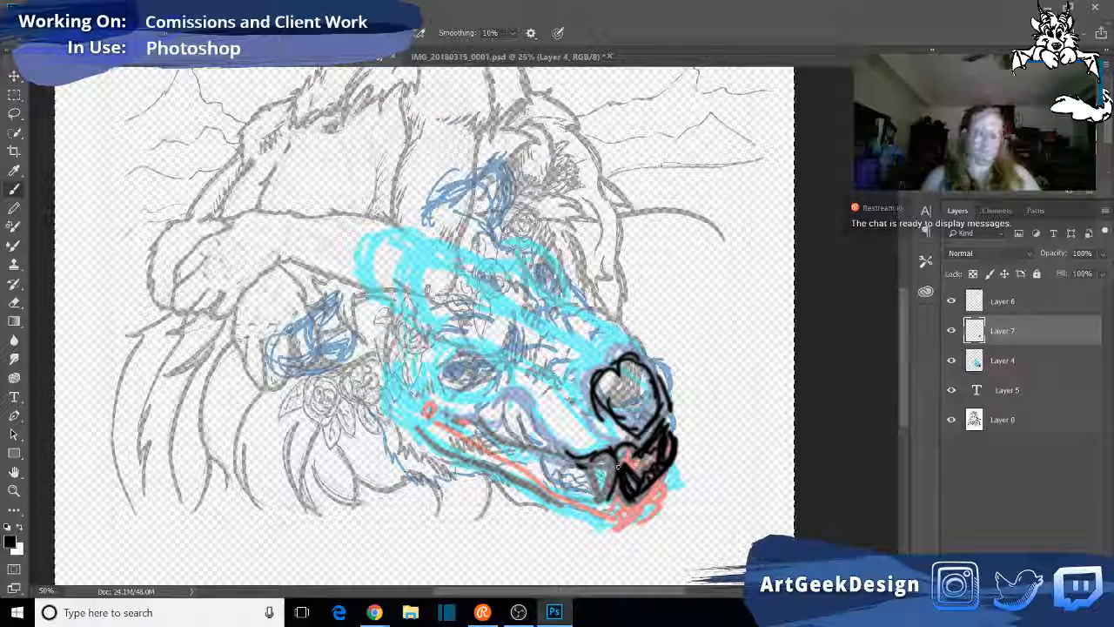
- Outline the near upper fang in black and extend the side teeth and mouth line back toward the cheek
left_click_drag(616, 471, 598, 505)
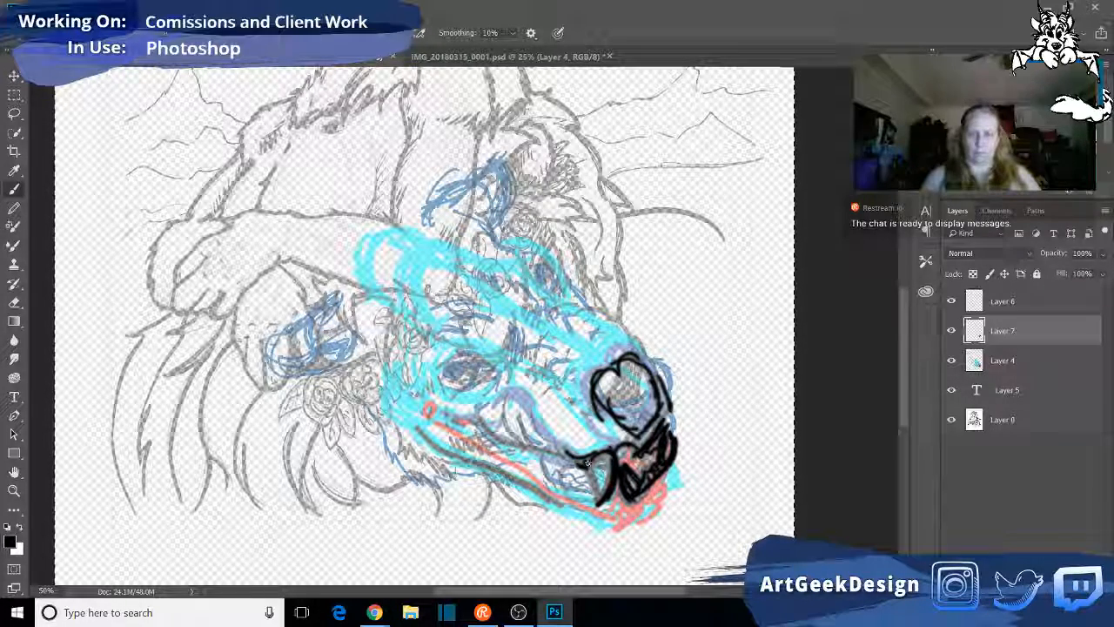
mouse_move(600, 441)
left_mouse_down()
mouse_move(584, 455)
mouse_move(599, 501)
left_mouse_up()
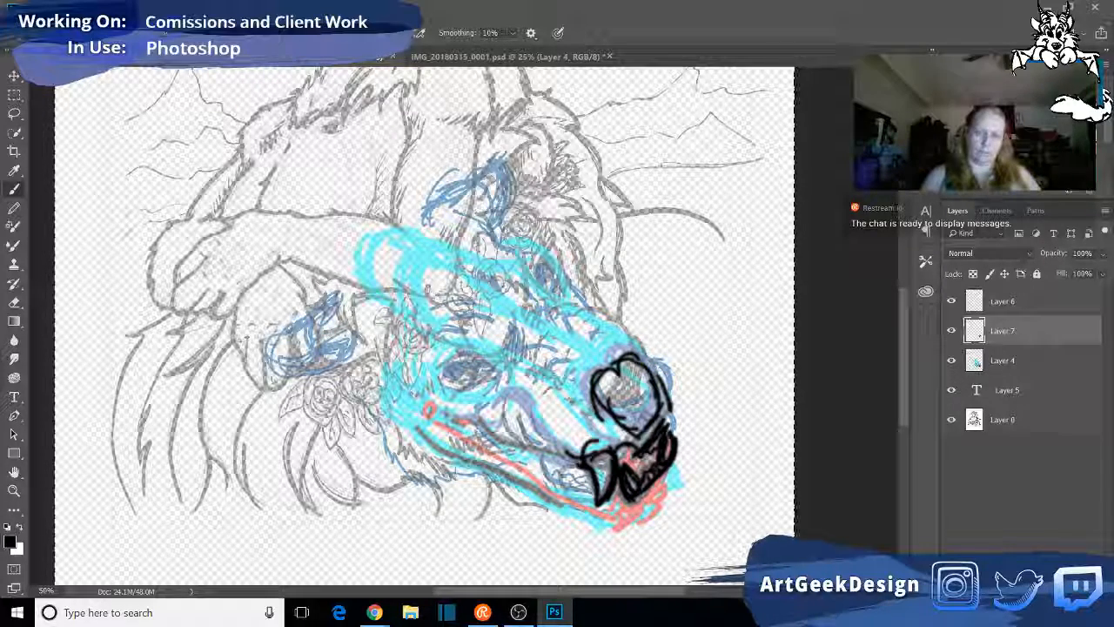
mouse_move(564, 482)
left_mouse_down()
mouse_move(585, 475)
mouse_move(592, 482)
mouse_move(558, 476)
mouse_move(585, 475)
mouse_move(572, 475)
mouse_move(584, 487)
left_mouse_up()
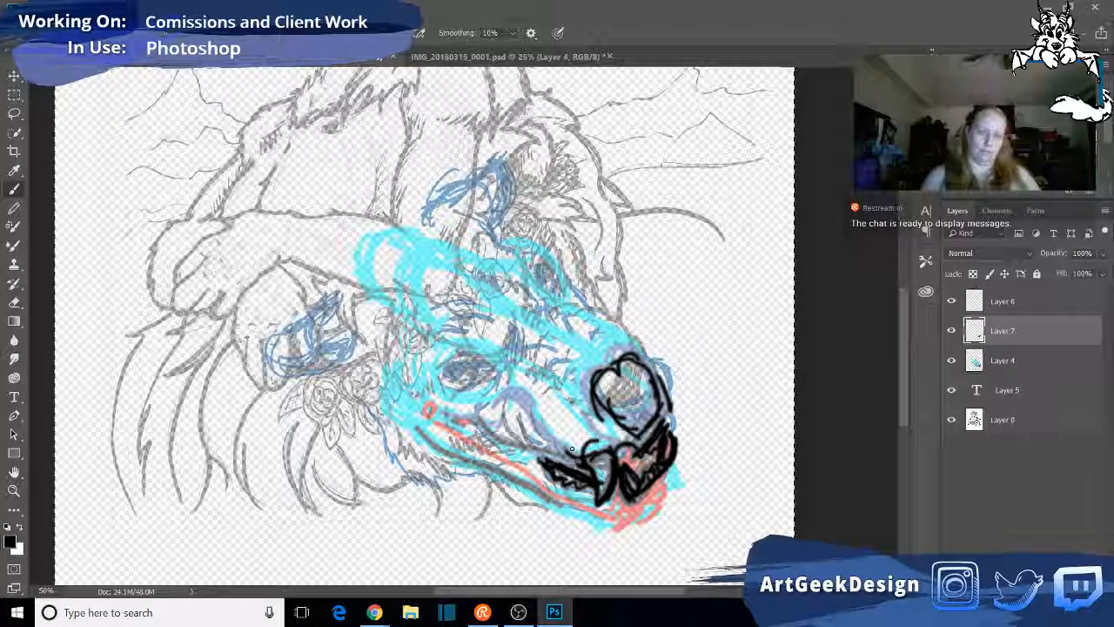
mouse_move(516, 454)
left_mouse_down()
mouse_move(503, 448)
mouse_move(528, 459)
mouse_move(484, 432)
left_mouse_up()
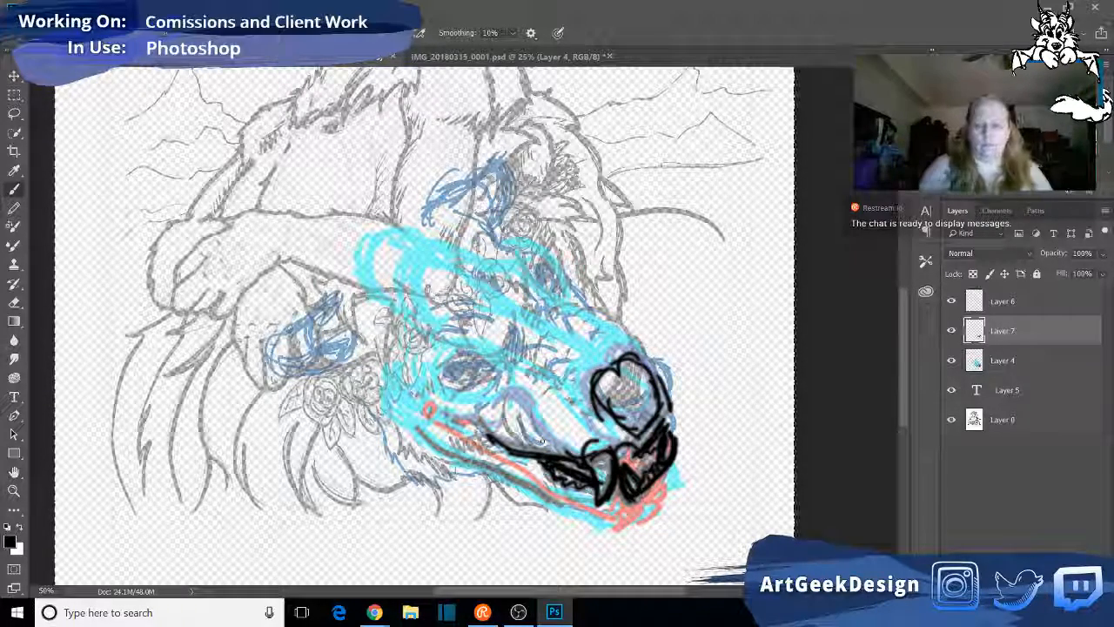
- Toggle the visibility of Layer 6, Layer 7 and Layer 4 to compare the black linework with the sketches beneath
left_click(950, 302)
left_click(951, 301)
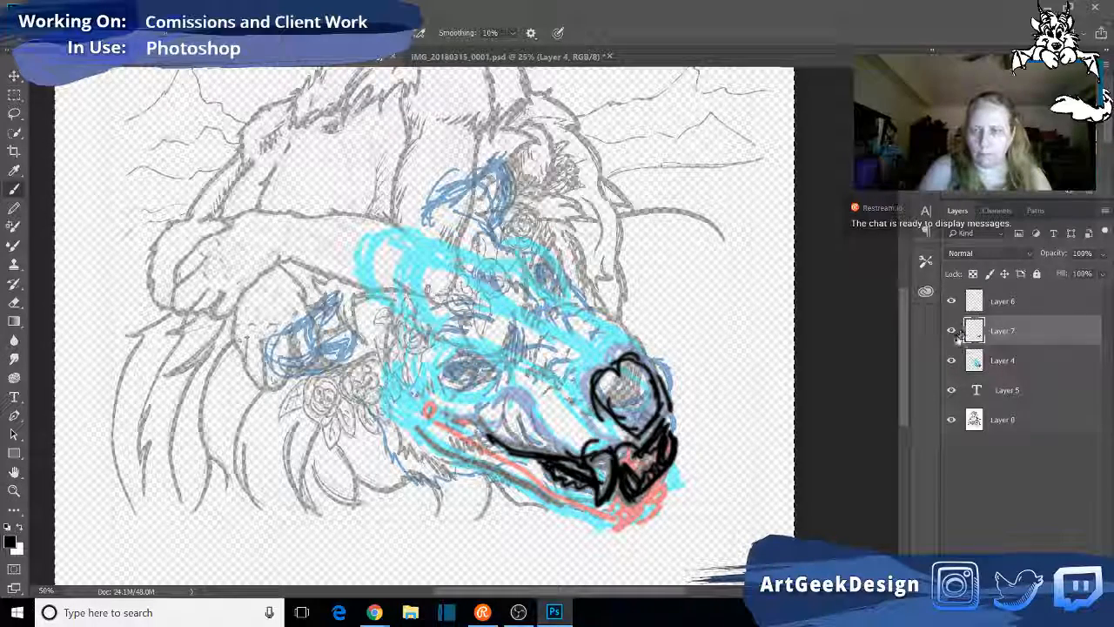
left_click(952, 331)
left_click(951, 331)
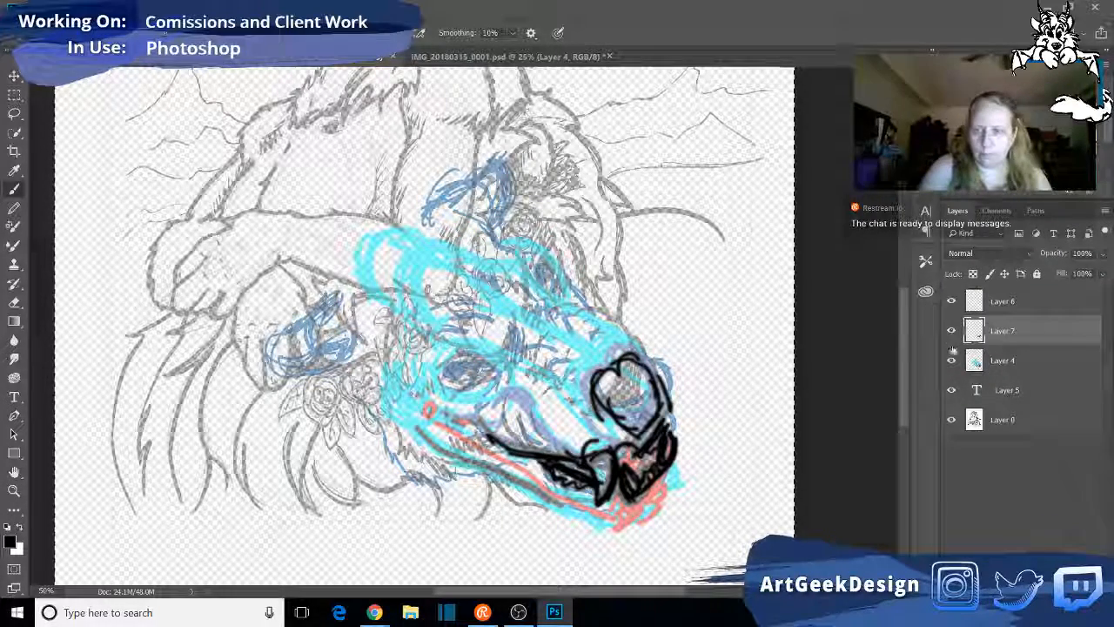
left_click(952, 360)
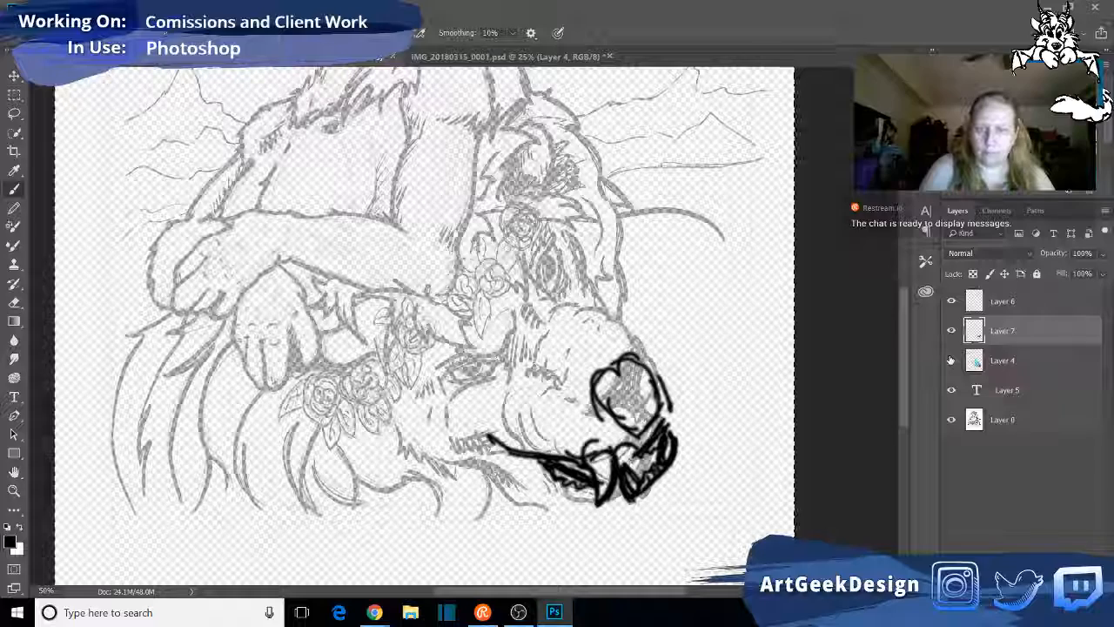
left_click(952, 360)
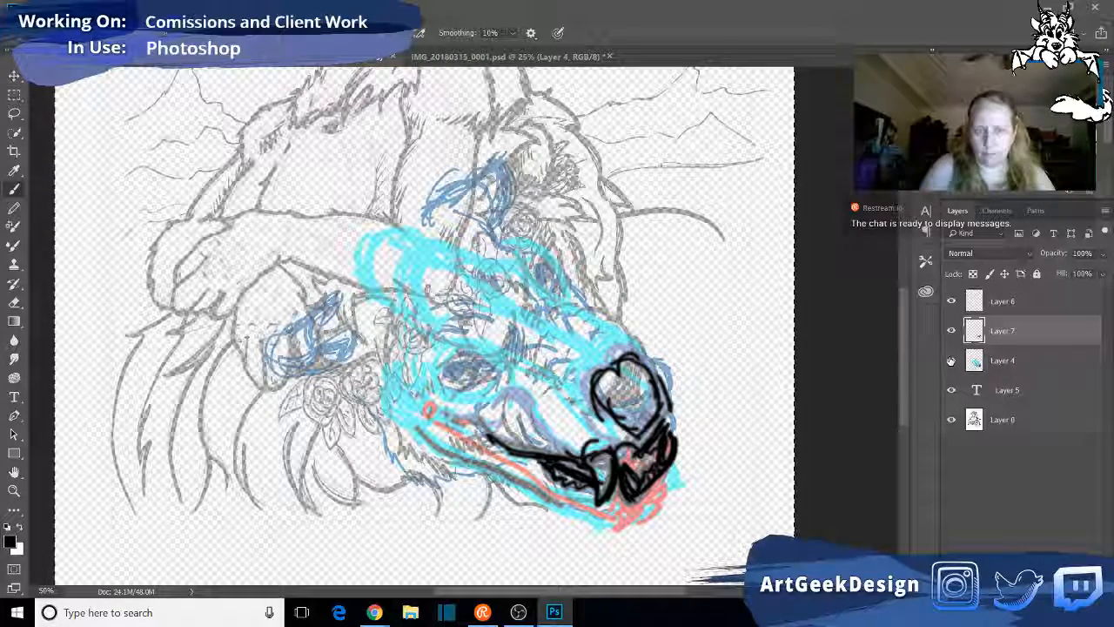
- Select Layer 6, switch to the Pencil tool and set the foreground colour to dark grey
left_click(1021, 301)
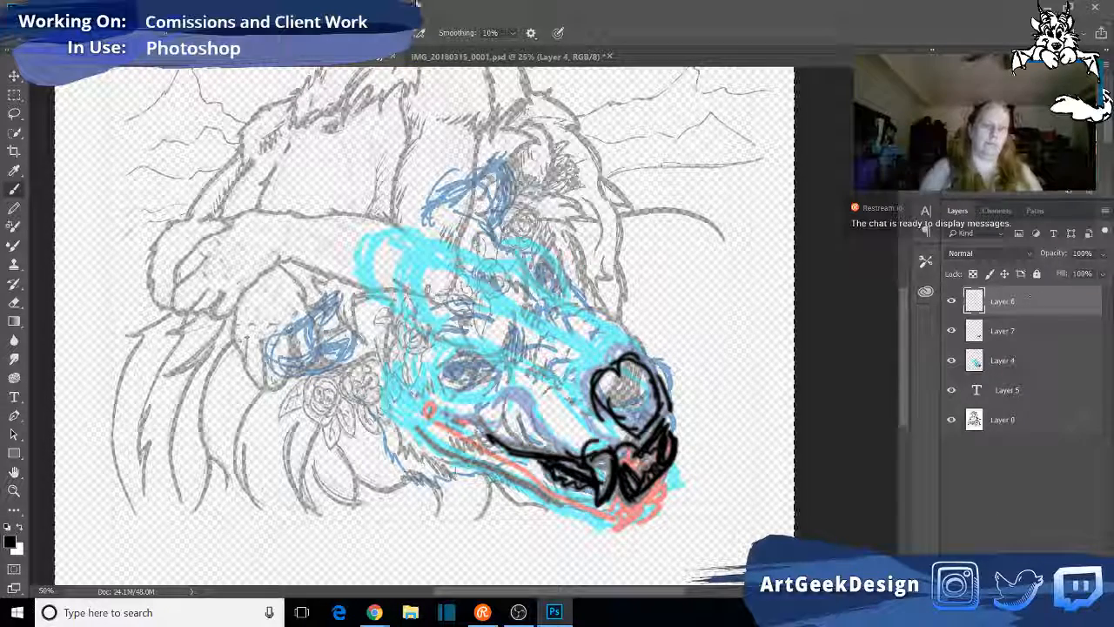
left_click(13, 210)
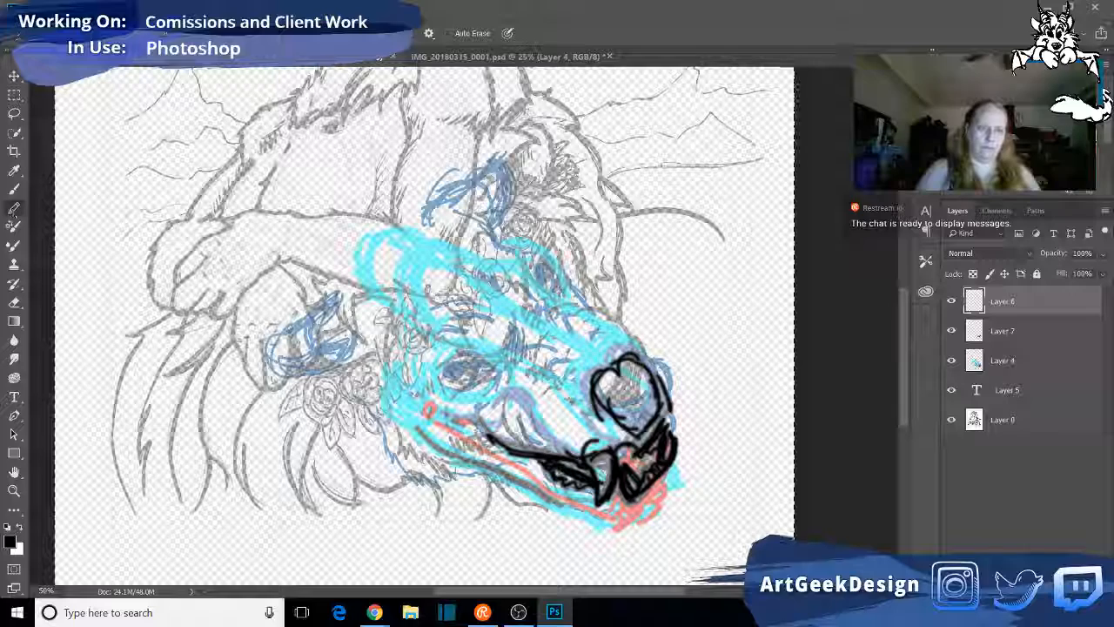
left_click(47, 33)
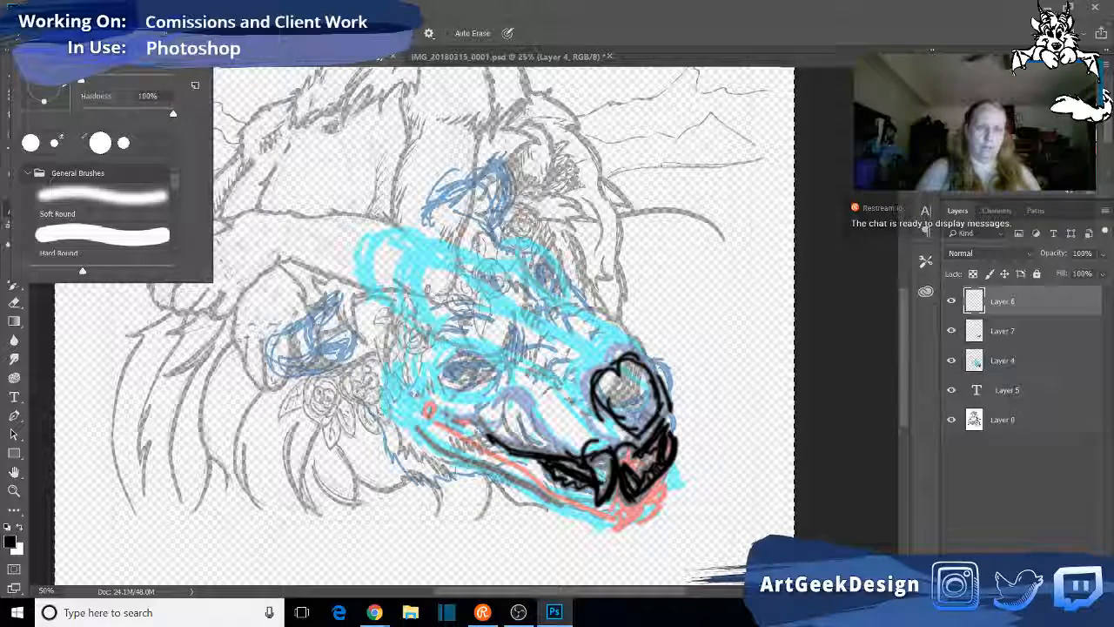
left_click(884, 295)
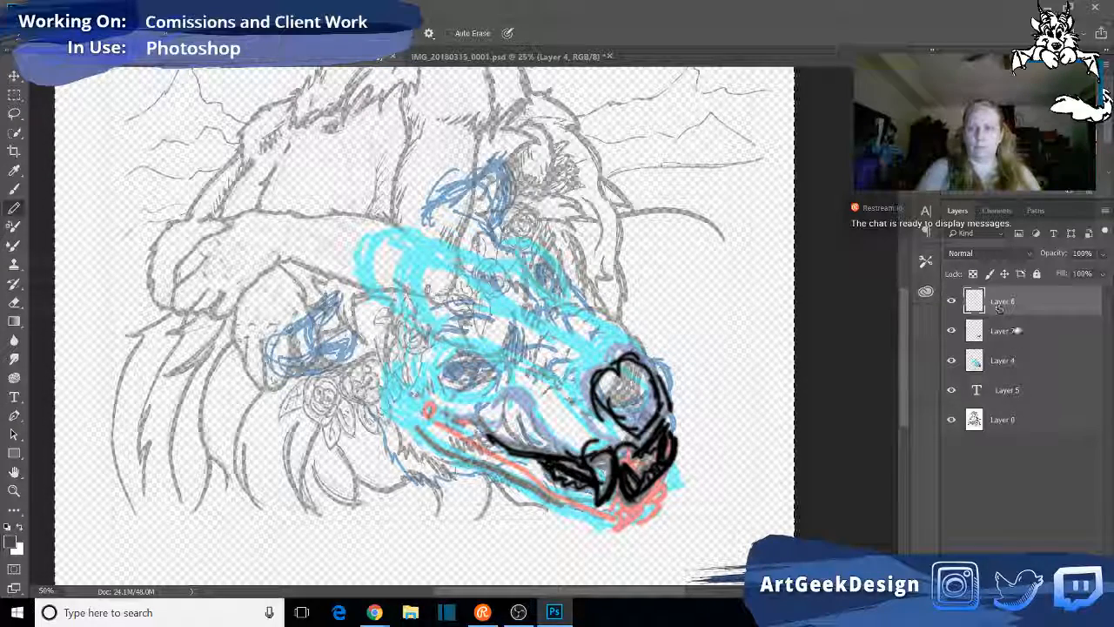
- Lower the opacity of Layer 7 to 66%
left_click(1027, 324)
left_click(1103, 253)
left_click_drag(1103, 273, 1081, 274)
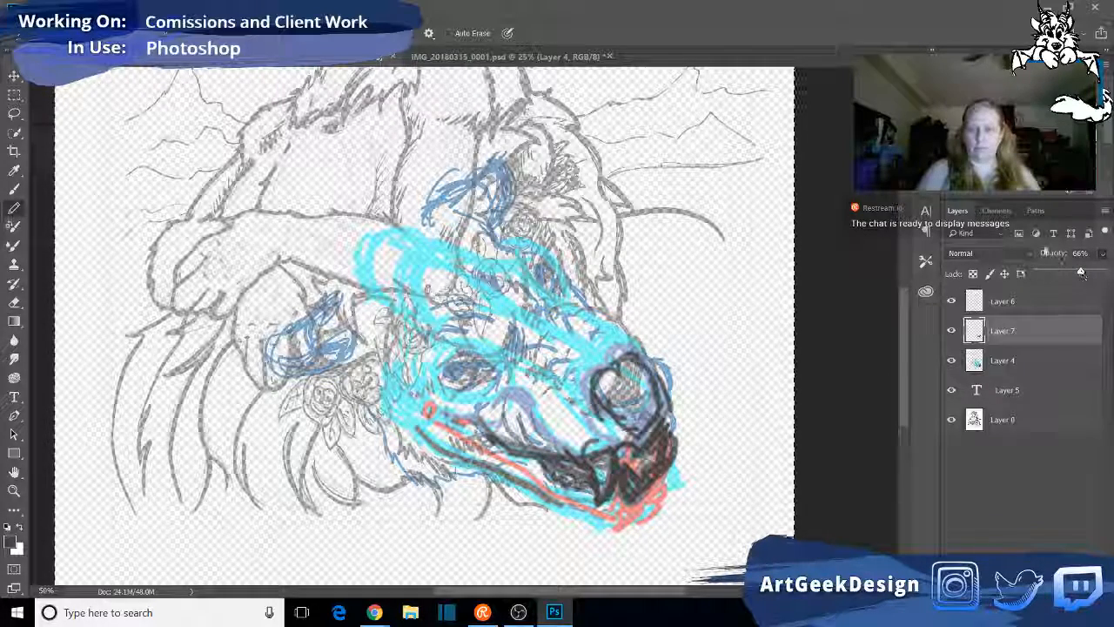
- Sketch thin dark grey pencil lines on Layer 6 along the side of the head near the ear and brow
left_click(1053, 303)
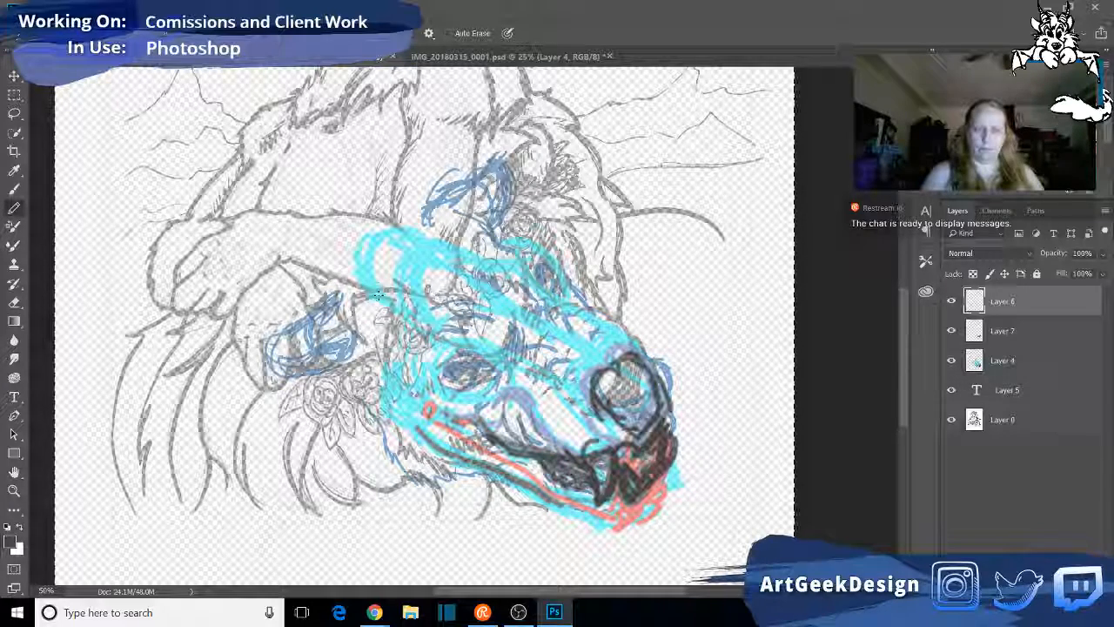
left_click_drag(384, 348, 416, 390)
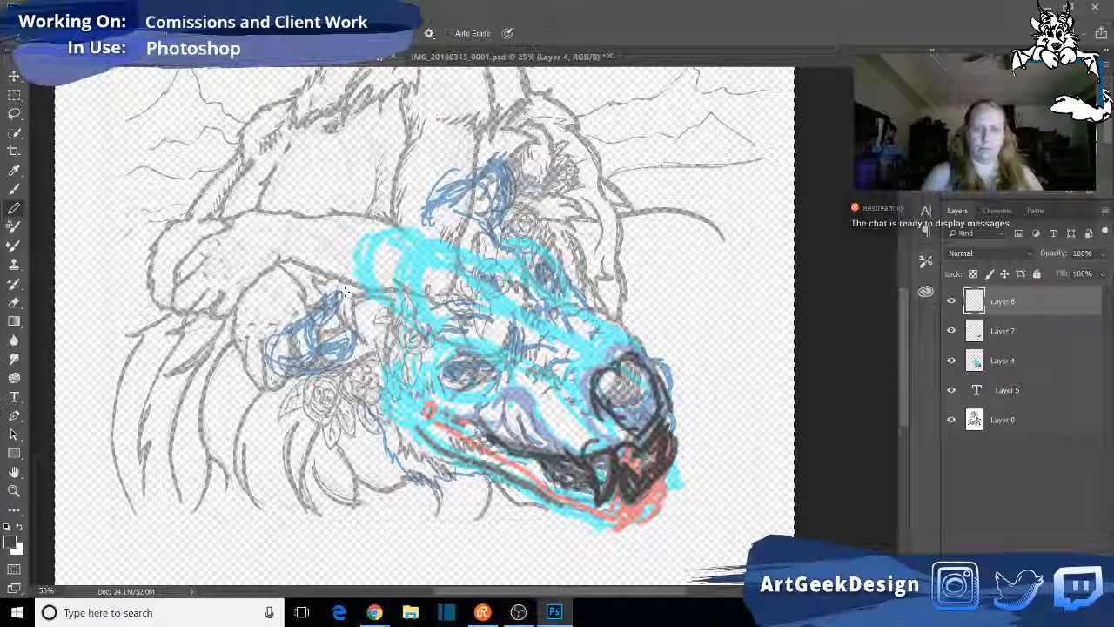
left_click_drag(403, 395, 437, 306)
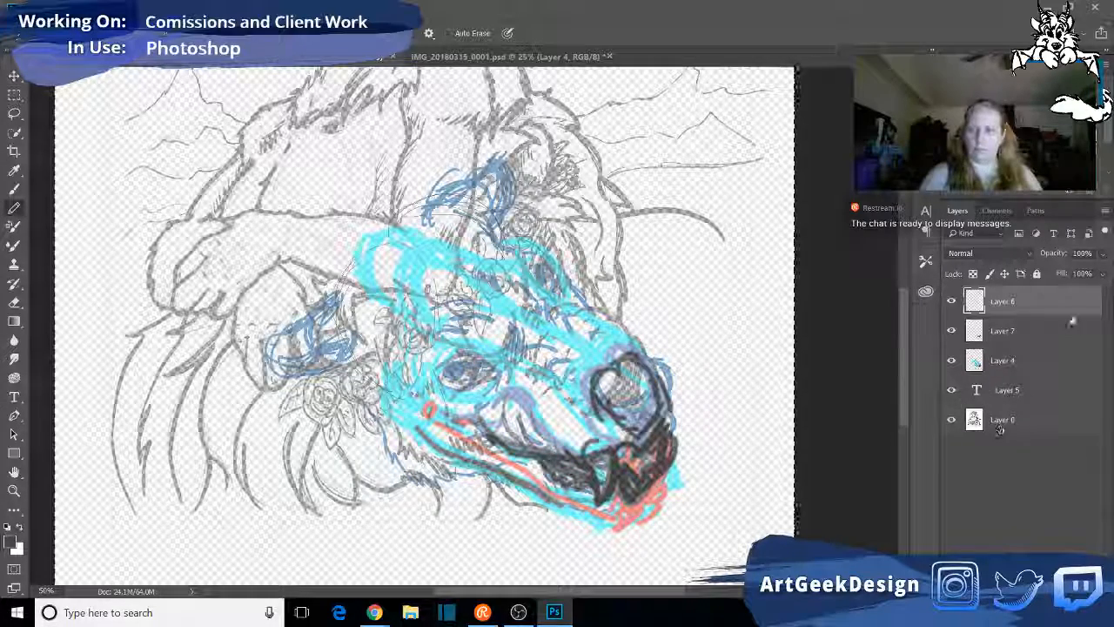
- Set the opacity of Layer 4 to 72%
left_click(1039, 364)
left_click(1103, 256)
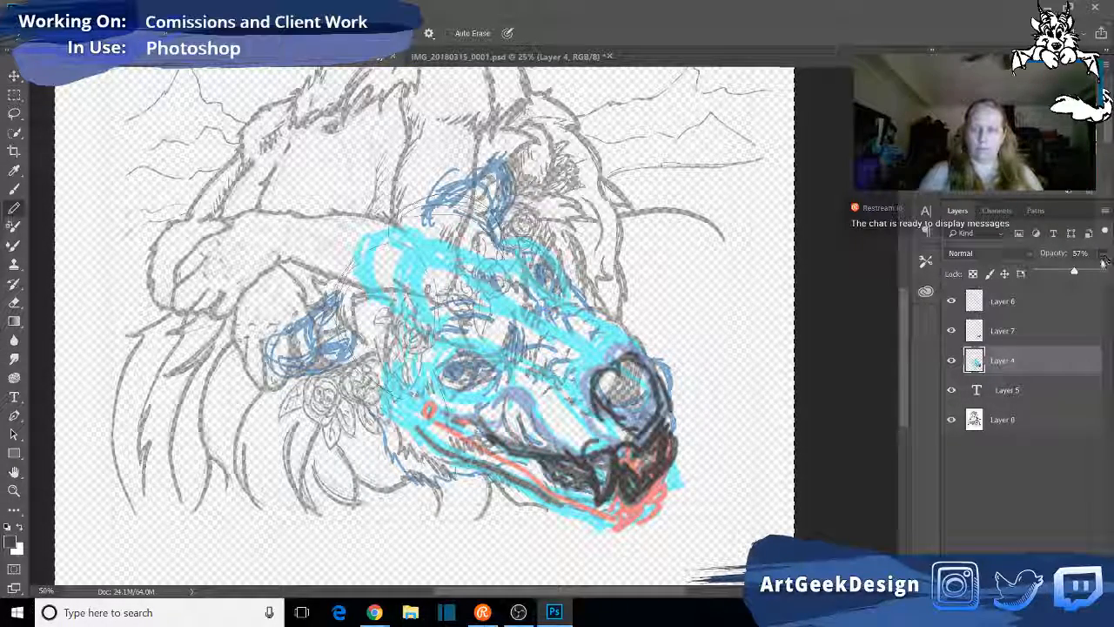
mouse_move(1090, 272)
left_mouse_down()
mouse_move(1102, 273)
mouse_move(1064, 274)
mouse_move(1086, 278)
left_mouse_up()
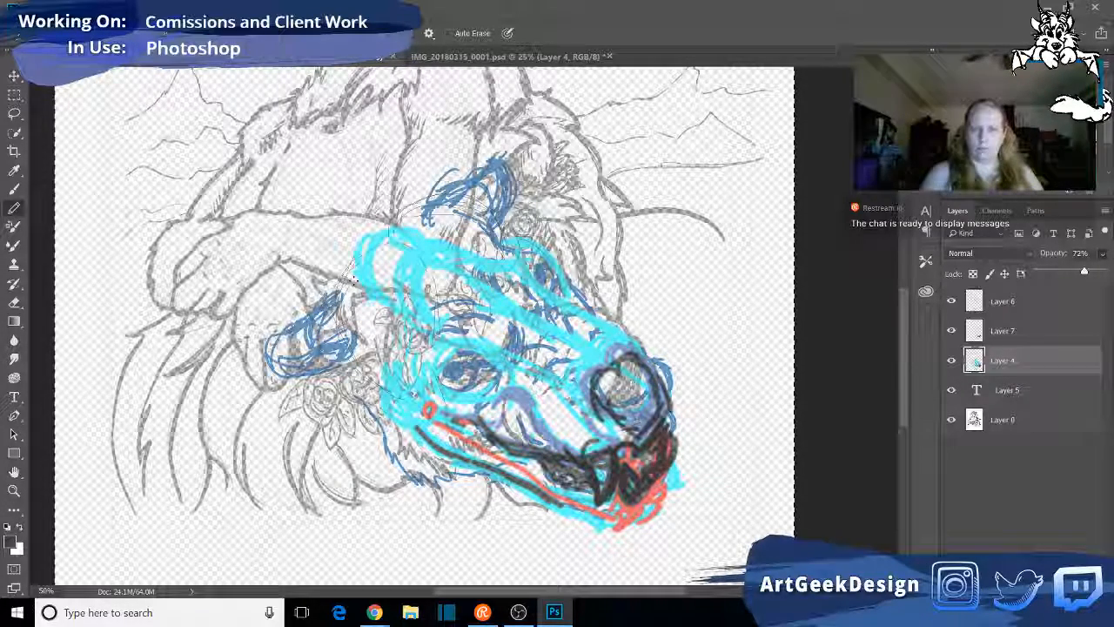
left_click(335, 288)
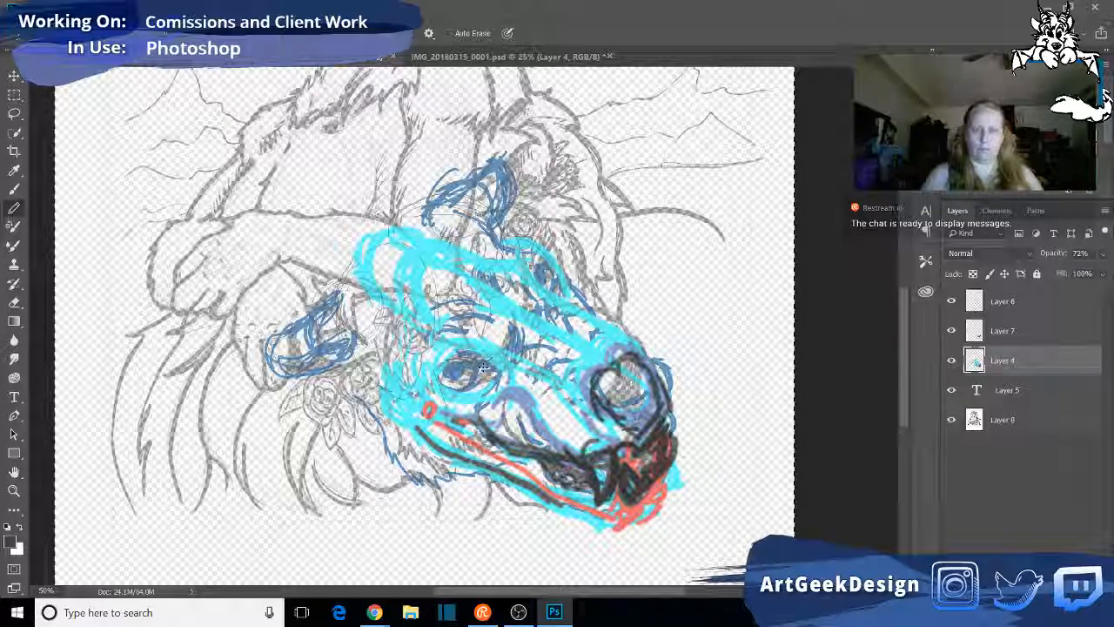
- Sketch thin dark grey pencil lines on Layer 4 around the near eye, the cheek and the outer edge of the nose
left_click_drag(456, 356, 490, 358)
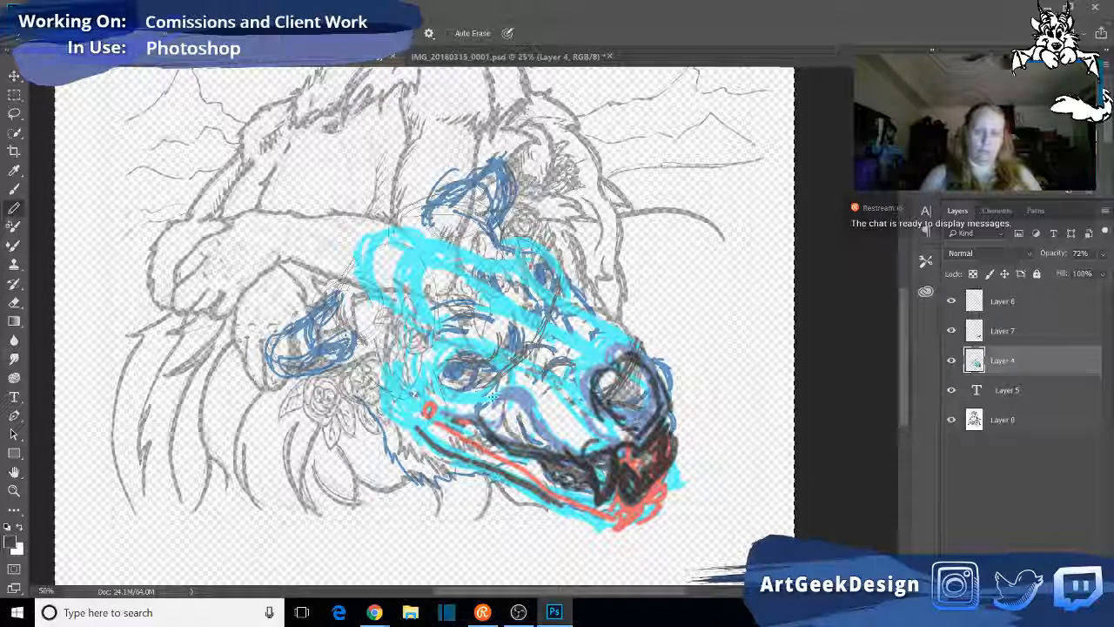
left_click_drag(518, 411, 530, 430)
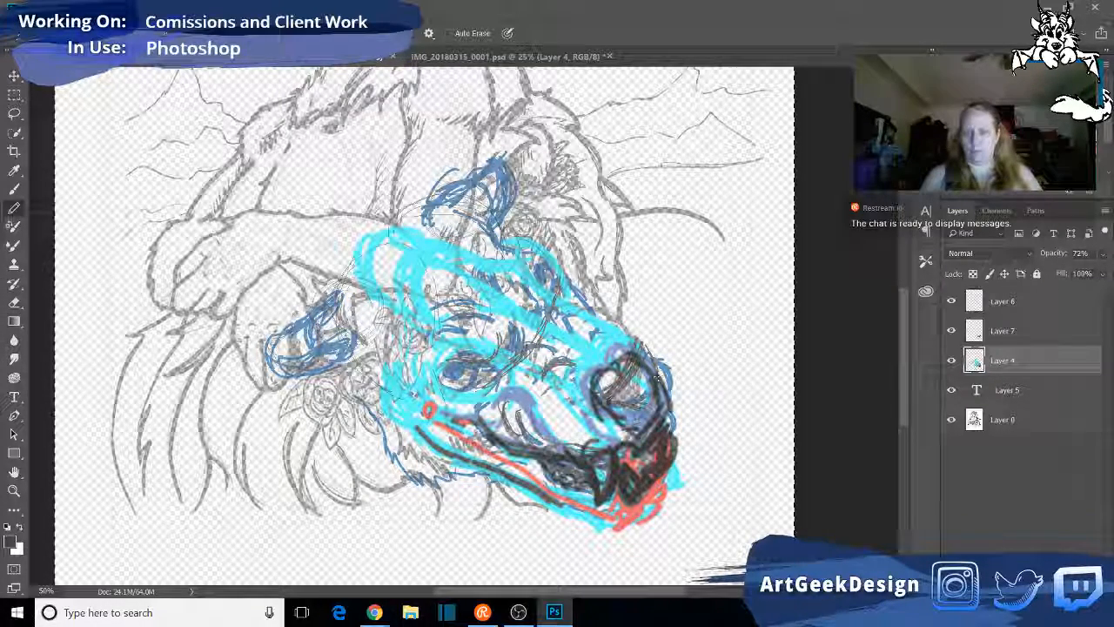
left_click_drag(665, 362, 634, 338)
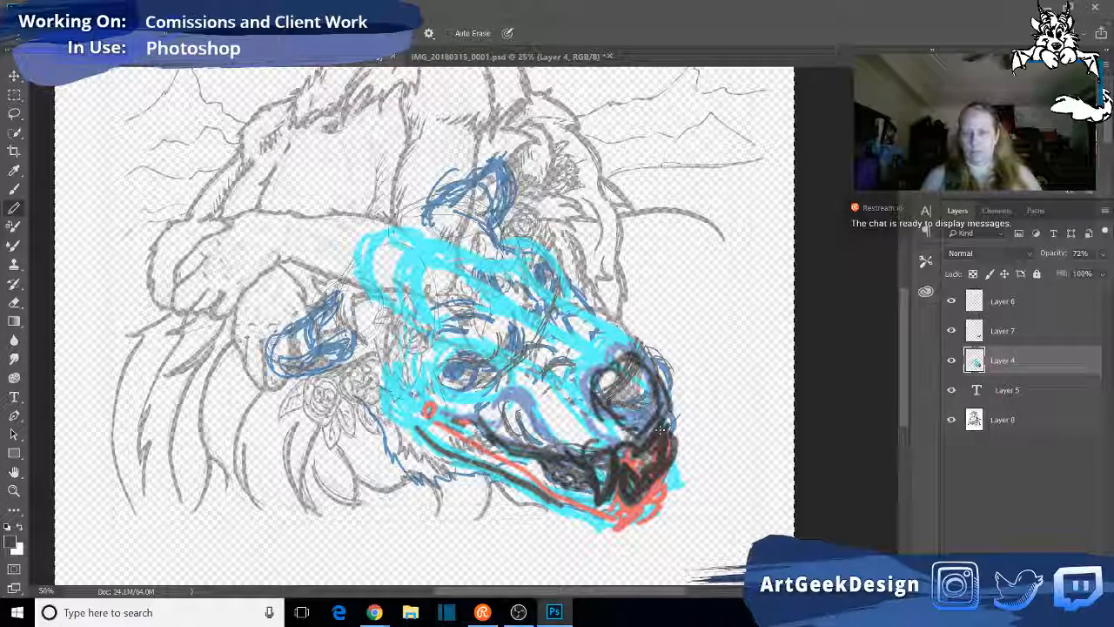
left_click_drag(661, 354, 673, 419)
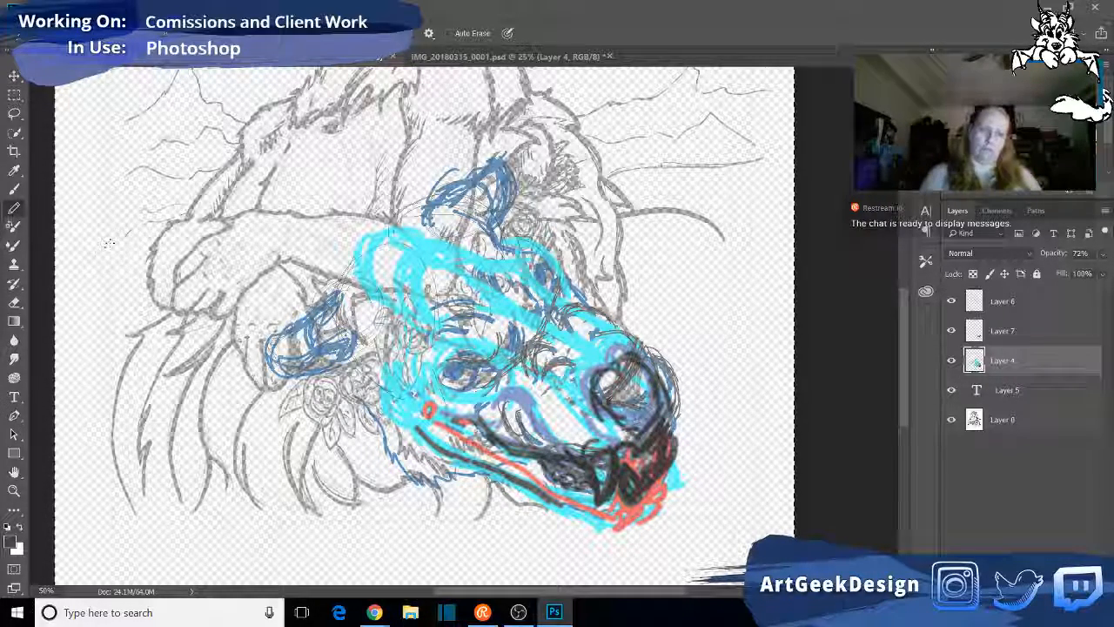
- With the Pencil tool, sketch curved strokes on Layer 4 along the side of the muzzle and over the bridge of the nose
key("e")
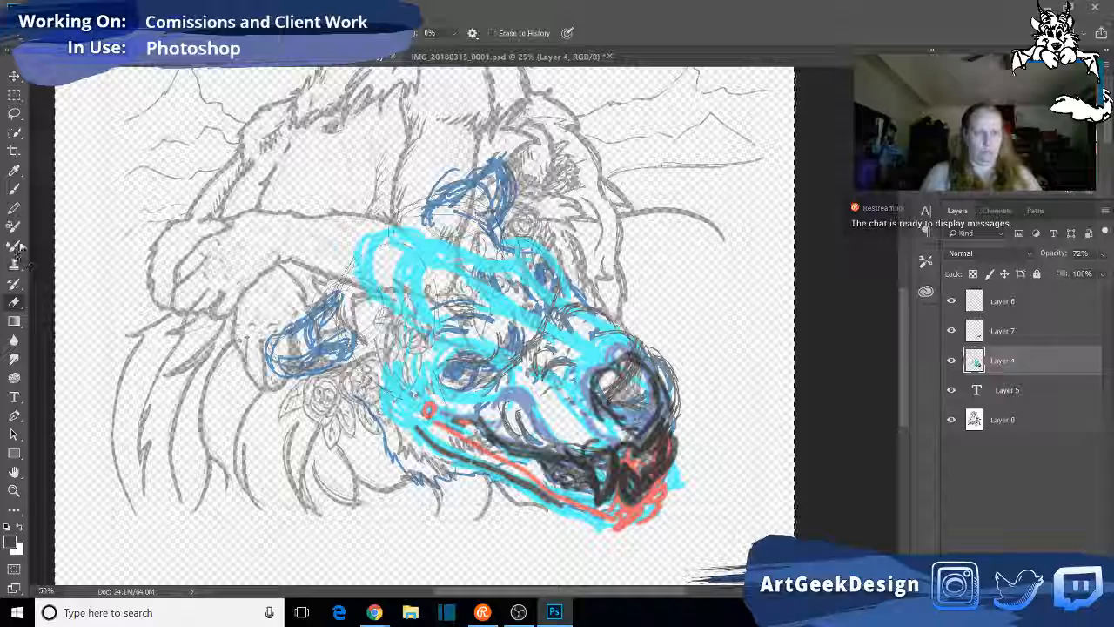
left_click(13, 207)
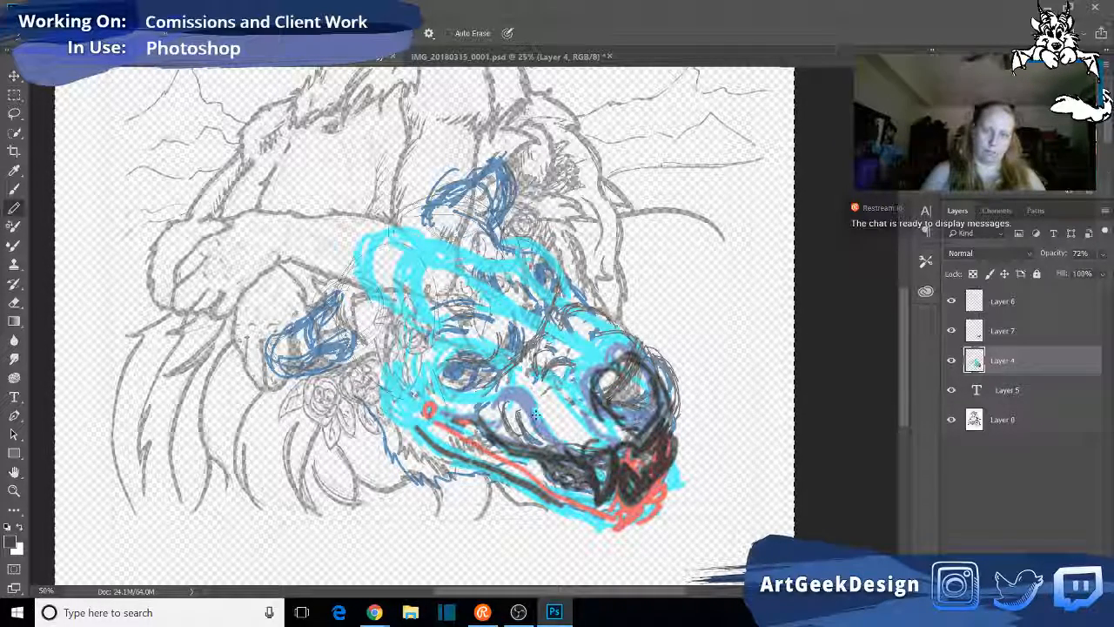
left_click_drag(546, 406, 535, 383)
left_click_drag(576, 338, 615, 322)
left_click_drag(538, 390, 566, 436)
left_click_drag(545, 406, 550, 431)
left_click_drag(533, 338, 557, 305)
mouse_move(541, 352)
left_mouse_down()
mouse_move(529, 396)
mouse_move(577, 359)
mouse_move(554, 421)
left_mouse_up()
left_click_drag(544, 382, 555, 423)
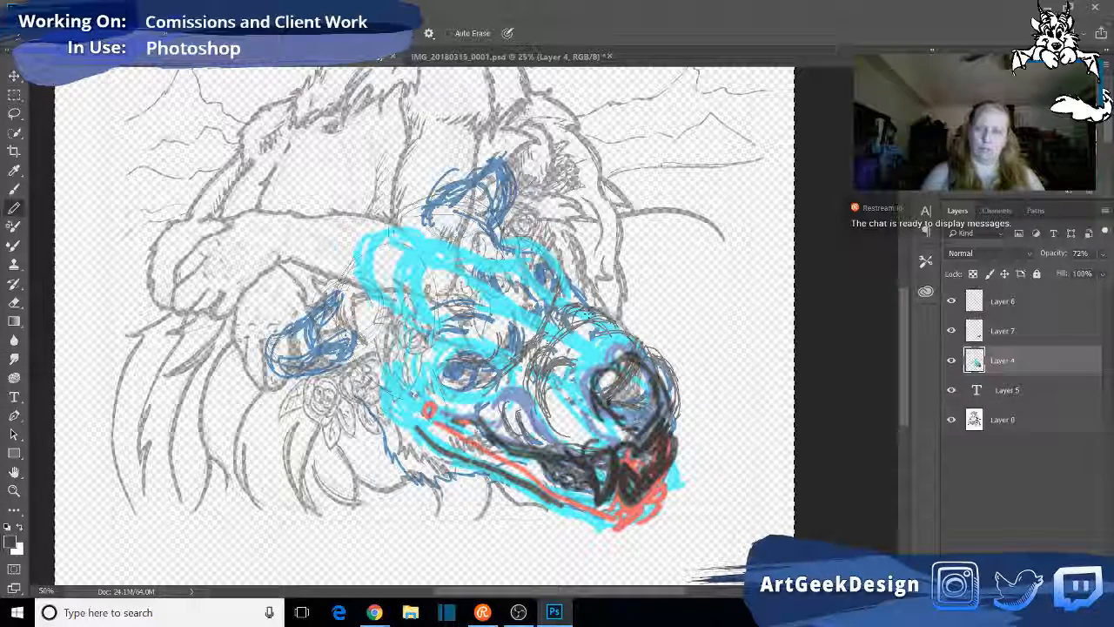
- Reinforce the muzzle contour above the nose and along the upper lip, and shade in the near eye
left_click_drag(620, 321, 658, 373)
left_click_drag(558, 425, 580, 437)
left_click_drag(550, 392, 597, 438)
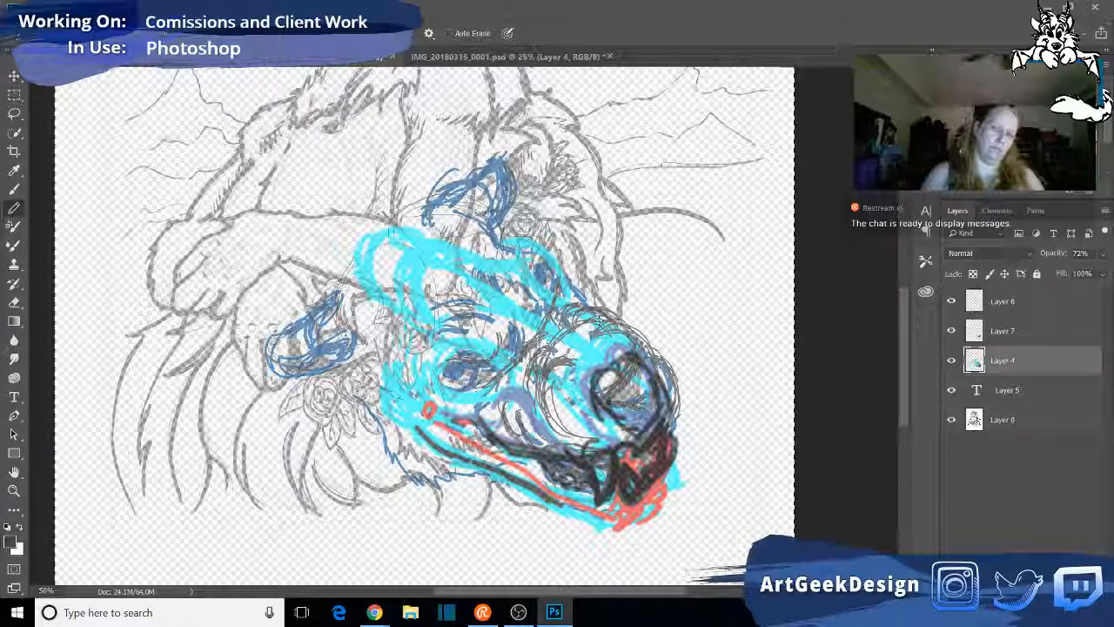
left_click_drag(620, 315, 667, 374)
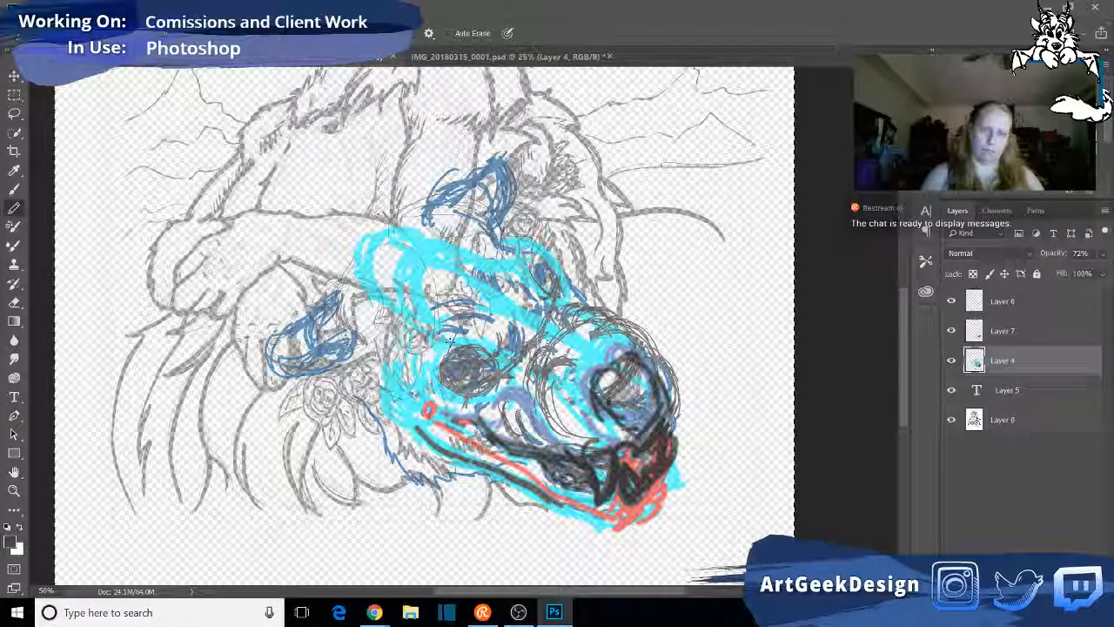
- Sketch the brow and the contour around the far eye with fine pencil strokes on Layer 4
mouse_move(466, 313)
left_mouse_down()
mouse_move(526, 258)
mouse_move(458, 345)
mouse_move(541, 268)
mouse_move(542, 308)
left_mouse_up()
mouse_move(536, 264)
left_mouse_down()
mouse_move(551, 291)
mouse_move(543, 244)
mouse_move(533, 255)
left_mouse_up()
mouse_move(524, 217)
left_mouse_down()
mouse_move(507, 242)
mouse_move(550, 247)
mouse_move(585, 302)
mouse_move(572, 294)
mouse_move(572, 270)
mouse_move(563, 300)
mouse_move(576, 279)
mouse_move(592, 301)
mouse_move(561, 297)
left_mouse_up()
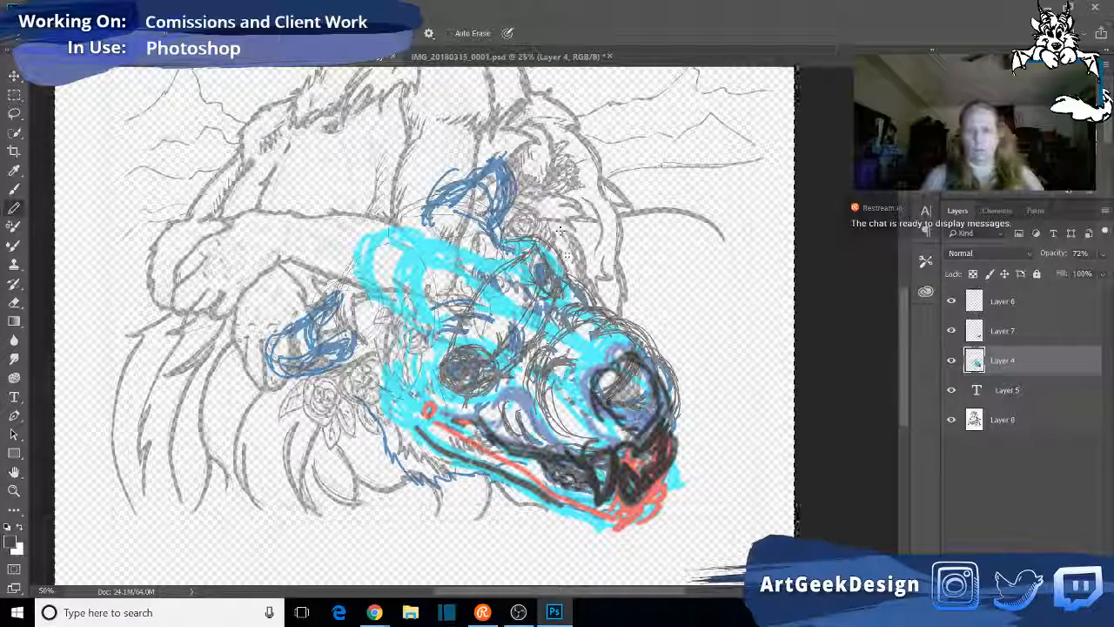
left_click_drag(567, 281, 552, 301)
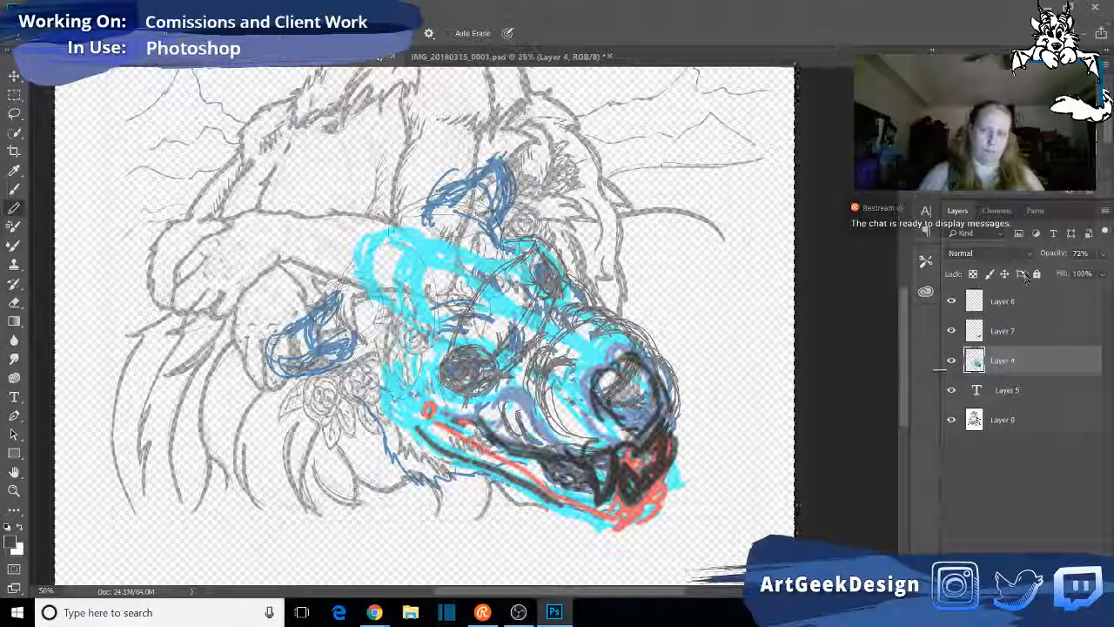
- Compare the drawing with Layer 4 and Layer 6 hidden and shown, and make Layer 6 the active layer
left_click(952, 360)
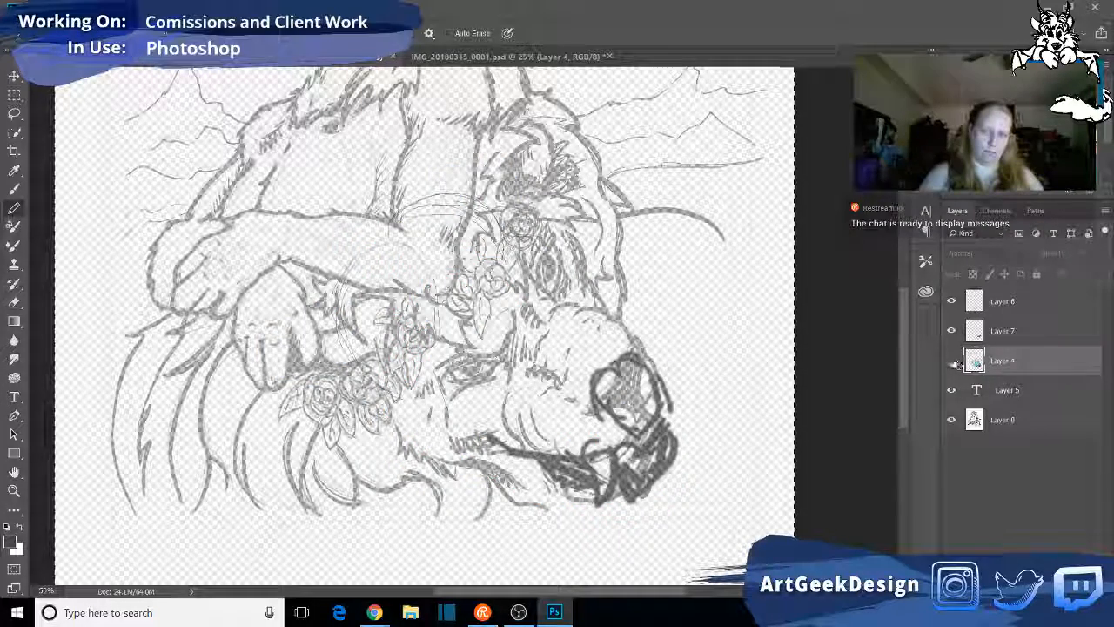
left_click(952, 360)
left_click(950, 300)
left_click(950, 300)
left_click(1019, 302)
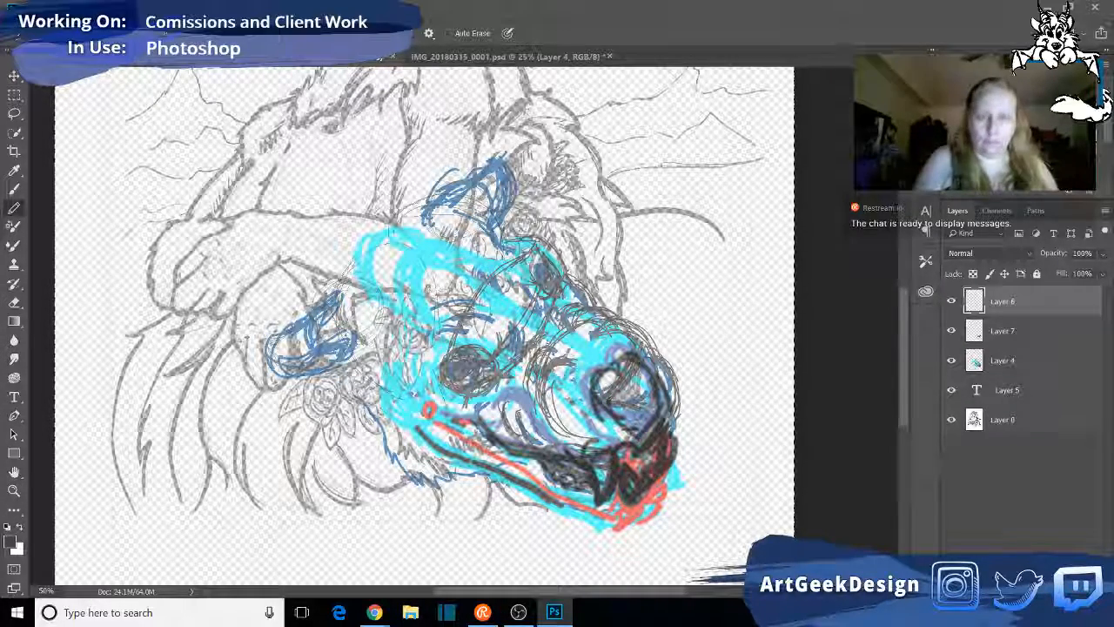
- Outline the near ear and the rounded top of the skull in pencil on Layer 6, starting the far ear's base
mouse_move(322, 296)
left_mouse_down()
mouse_move(351, 281)
mouse_move(331, 289)
mouse_move(379, 287)
mouse_move(390, 329)
mouse_move(353, 359)
mouse_move(301, 318)
mouse_move(266, 365)
mouse_move(305, 338)
mouse_move(353, 326)
mouse_move(289, 352)
mouse_move(270, 379)
mouse_move(327, 375)
mouse_move(338, 357)
left_mouse_up()
left_click_drag(445, 243, 439, 192)
mouse_move(358, 250)
left_mouse_down()
mouse_move(330, 294)
mouse_move(415, 252)
mouse_move(433, 324)
mouse_move(364, 281)
left_mouse_up()
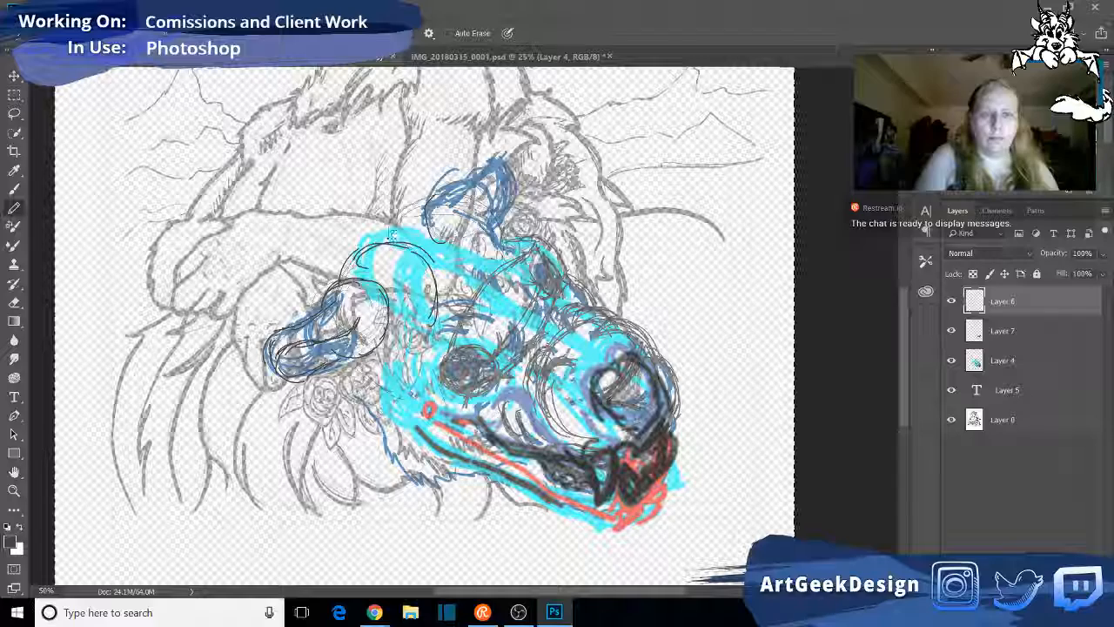
left_click_drag(381, 230, 445, 243)
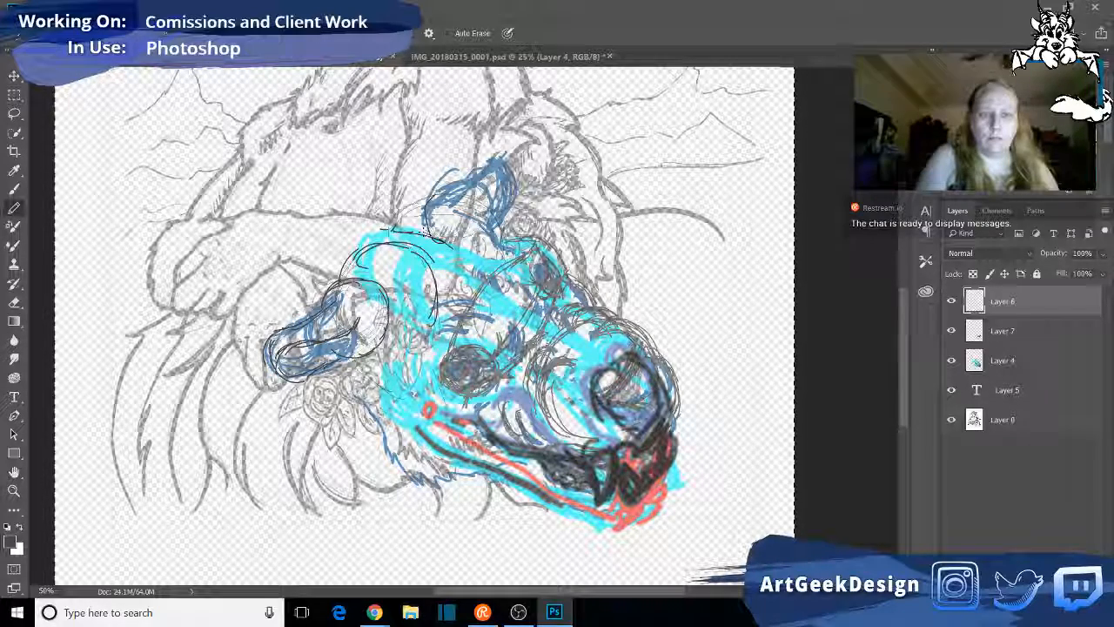
- Draw the far ear on Layer 6 with overlapping pencil arcs for its base, rim and pointed tip
mouse_move(425, 194)
left_mouse_down()
mouse_move(392, 228)
mouse_move(486, 211)
mouse_move(505, 249)
left_mouse_up()
mouse_move(394, 226)
left_mouse_down()
mouse_move(416, 209)
mouse_move(488, 245)
left_mouse_up()
mouse_move(393, 221)
left_mouse_down()
mouse_move(445, 202)
mouse_move(510, 250)
left_mouse_up()
left_click_drag(427, 199, 506, 196)
left_click_drag(430, 214, 501, 230)
left_click_drag(500, 156, 509, 226)
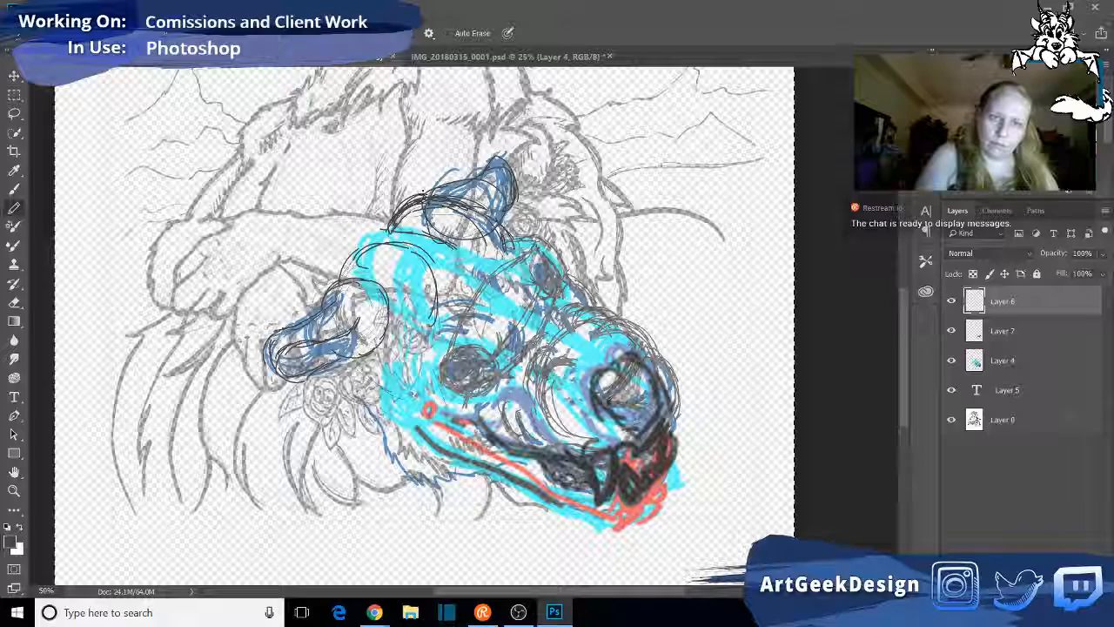
left_click_drag(499, 158, 507, 218)
- Strengthen the line from the skull down to the near ear and the ear's inner and lower edges
mouse_move(361, 252)
left_mouse_down()
mouse_move(389, 227)
mouse_move(280, 347)
mouse_move(309, 387)
left_mouse_up()
left_click_drag(271, 331, 348, 328)
left_click_drag(307, 375, 348, 347)
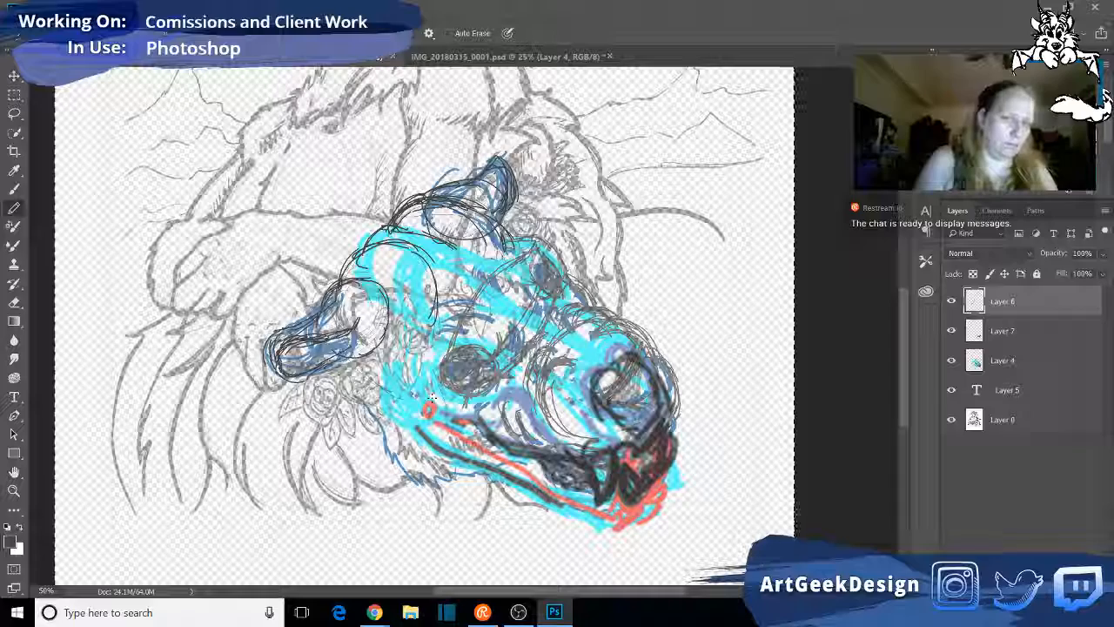
- Draw the cheek and lower jaw contour from below the near ear to the chin on Layer 6
mouse_move(350, 357)
left_mouse_down()
mouse_move(394, 401)
mouse_move(374, 401)
mouse_move(395, 448)
mouse_move(514, 489)
left_mouse_up()
left_click_drag(449, 458, 562, 520)
left_click_drag(488, 477, 590, 527)
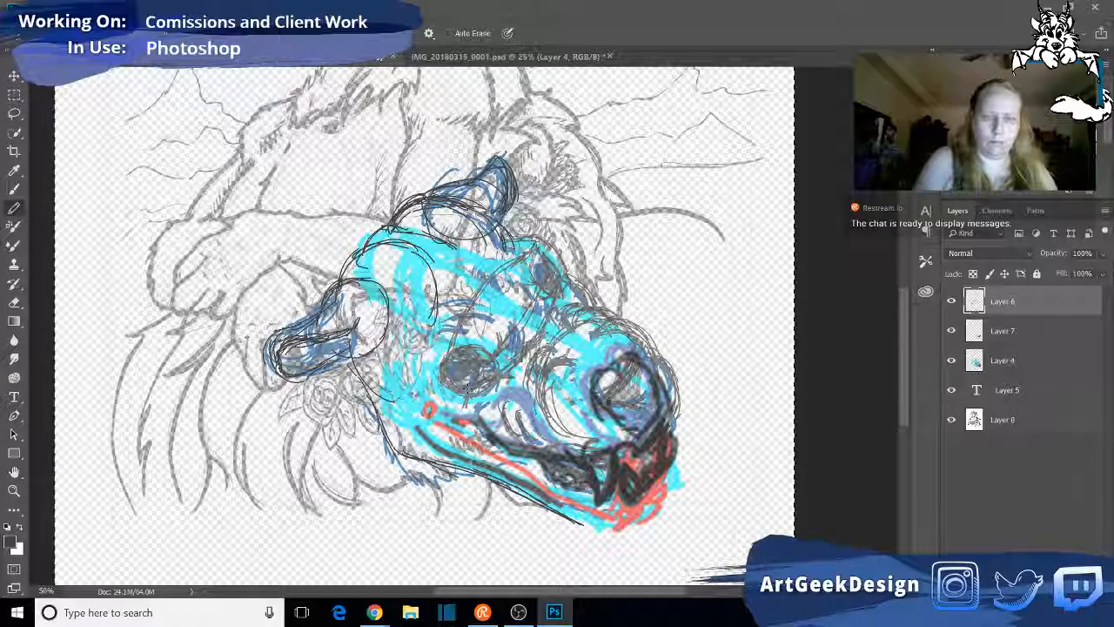
- Draw a curved guide linking the two eyes and a diagonal guide across the nose on Layer 6
left_click_drag(446, 365, 496, 355)
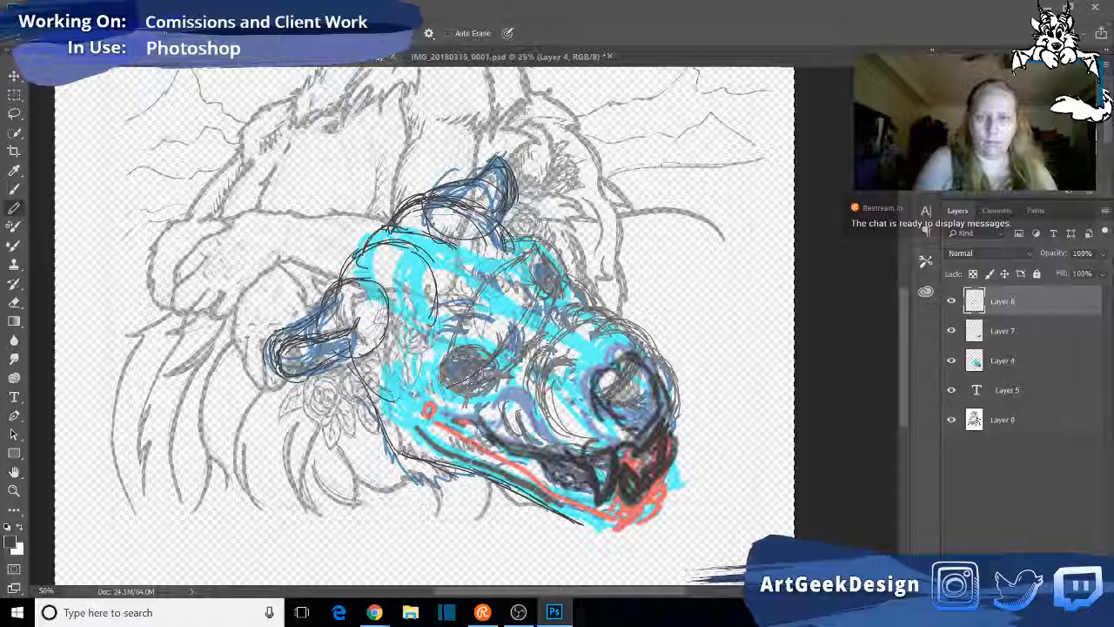
mouse_move(546, 280)
left_mouse_down()
mouse_move(526, 334)
mouse_move(487, 372)
mouse_move(541, 299)
left_mouse_up()
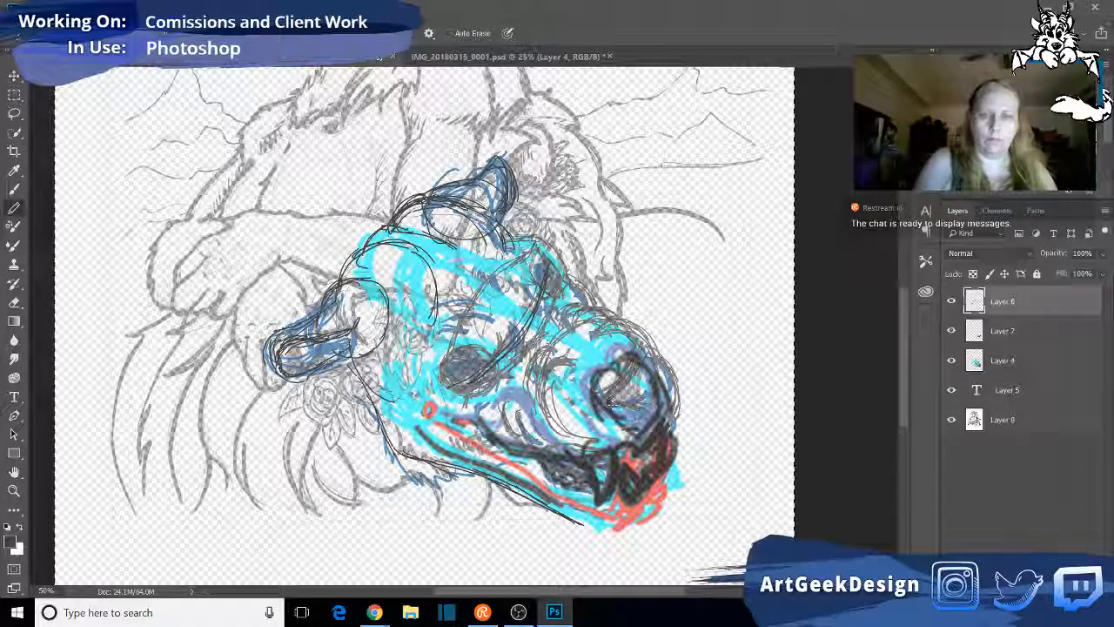
left_click_drag(613, 400, 646, 350)
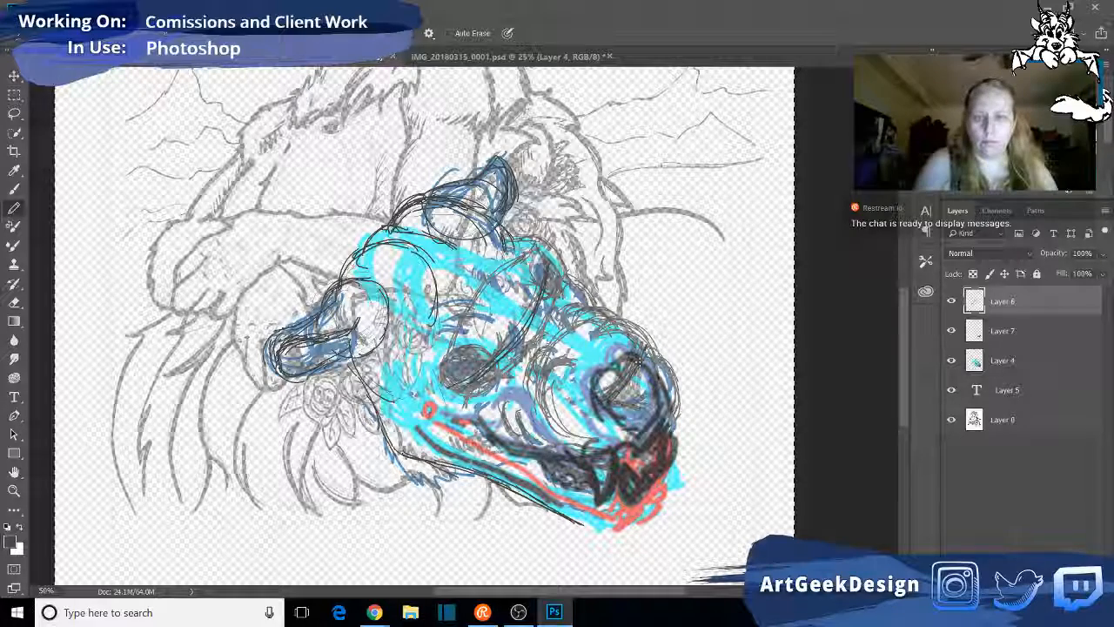
left_click_drag(598, 418, 644, 355)
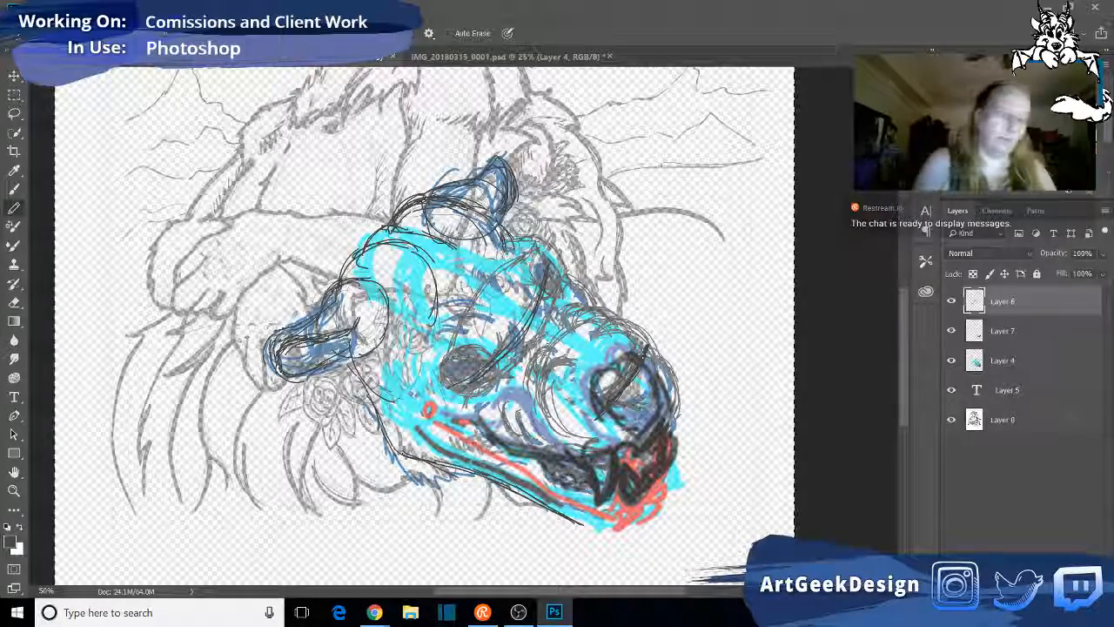
left_click_drag(605, 403, 648, 383)
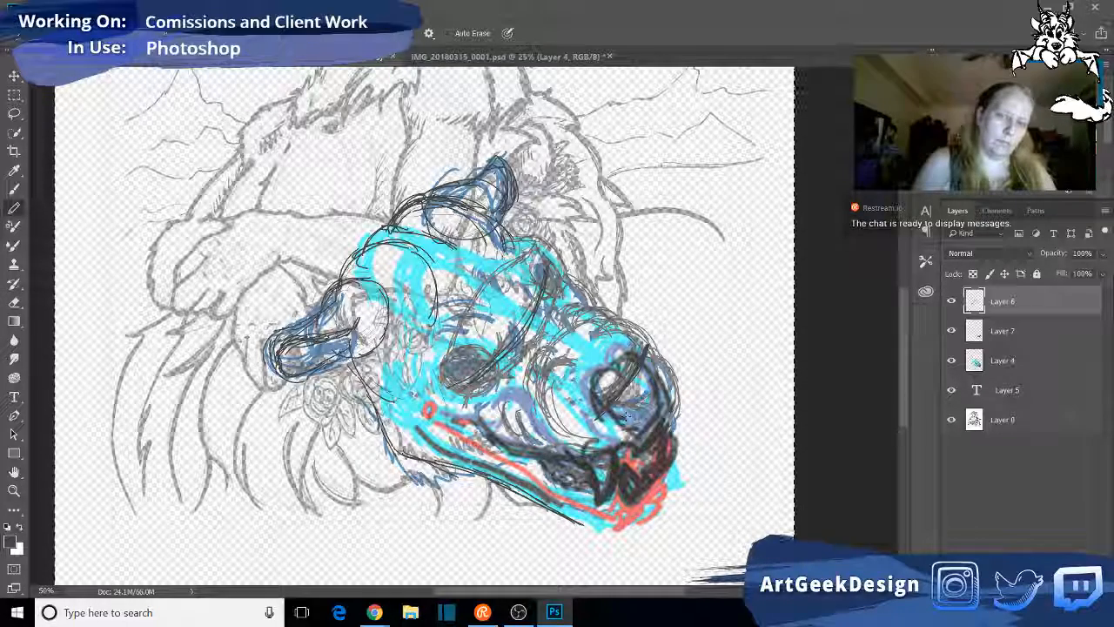
mouse_move(606, 414)
left_mouse_down()
mouse_move(631, 390)
mouse_move(595, 421)
mouse_move(615, 376)
left_mouse_up()
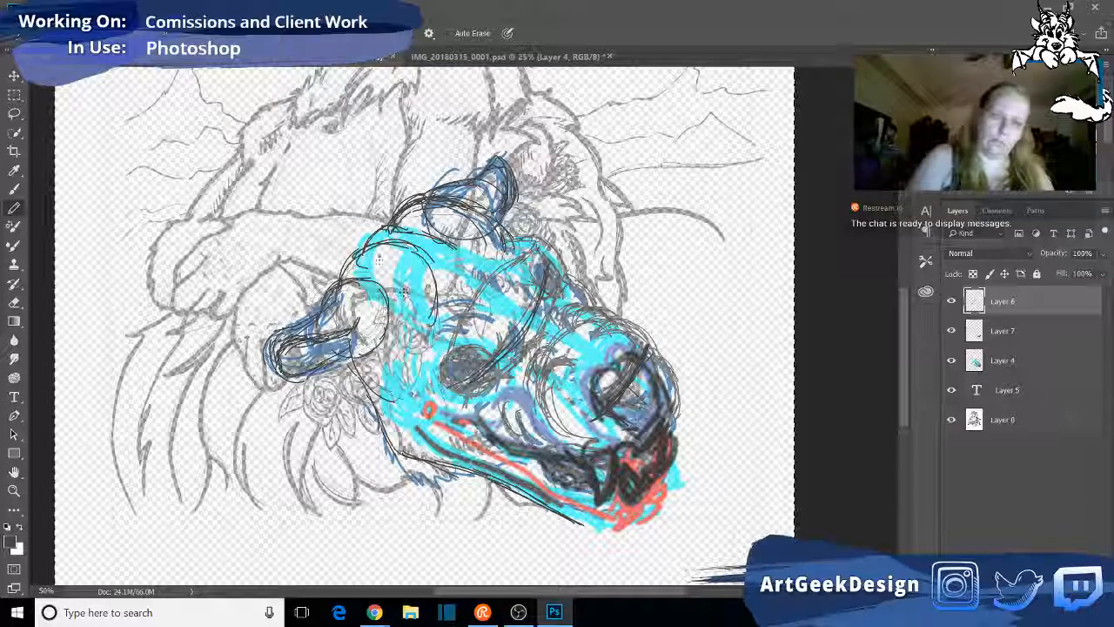
- Draw the face's centre line from the skull to the nose and sketch the nose's lower edges
left_click_drag(393, 230, 503, 302)
mouse_move(446, 264)
left_mouse_down()
mouse_move(607, 358)
mouse_move(656, 419)
mouse_move(628, 420)
mouse_move(652, 425)
left_mouse_up()
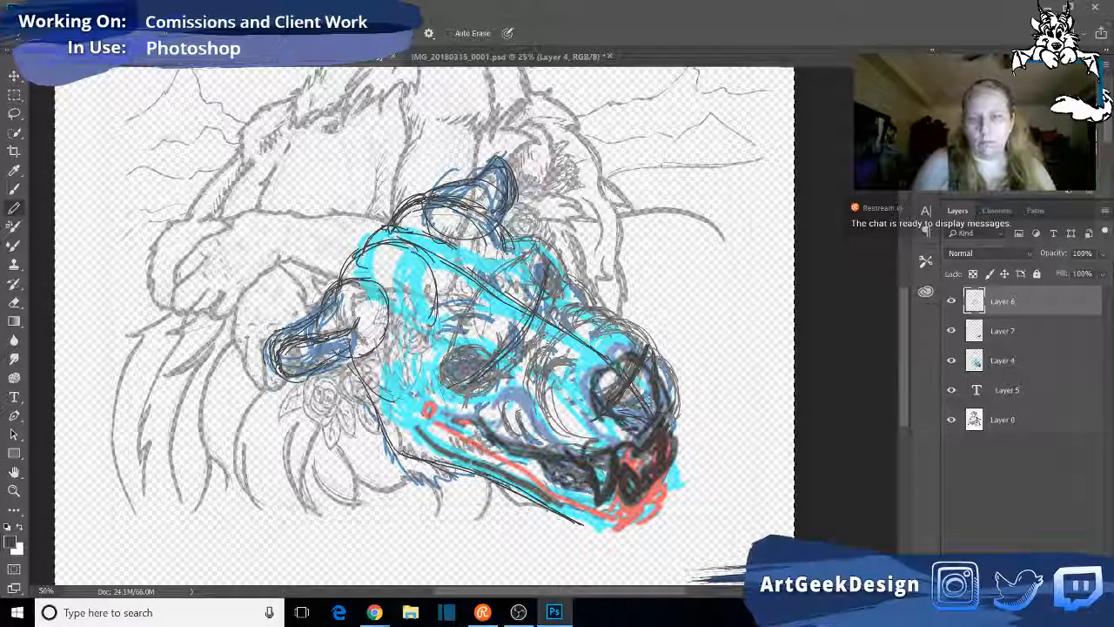
mouse_move(616, 410)
left_mouse_down()
mouse_move(646, 429)
mouse_move(657, 414)
left_mouse_up()
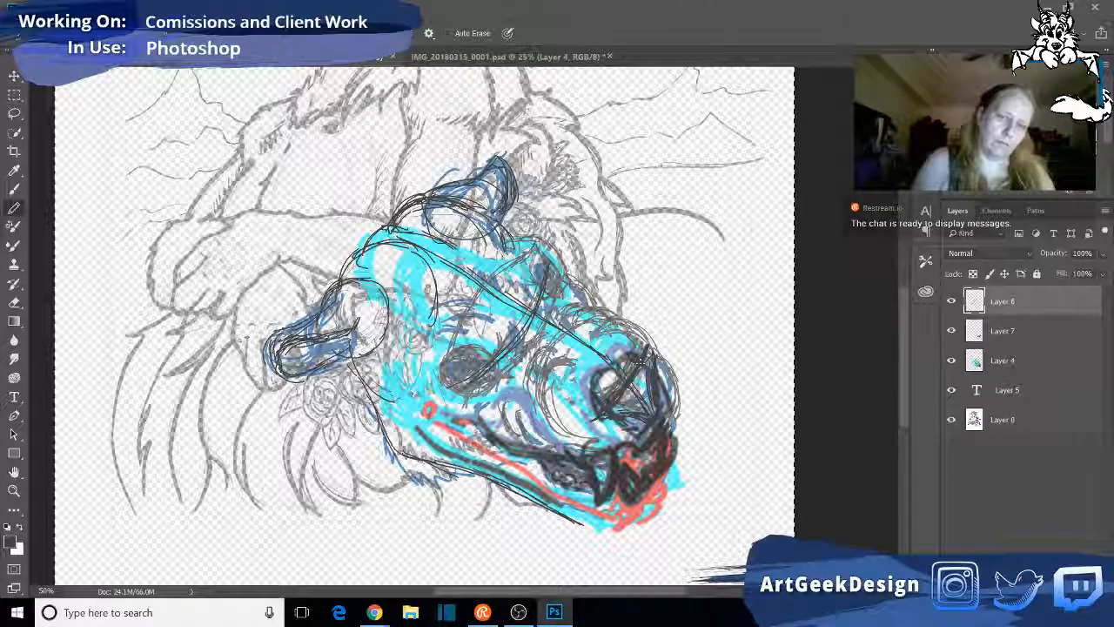
mouse_move(637, 393)
left_mouse_down()
mouse_move(653, 416)
mouse_move(617, 421)
left_mouse_up()
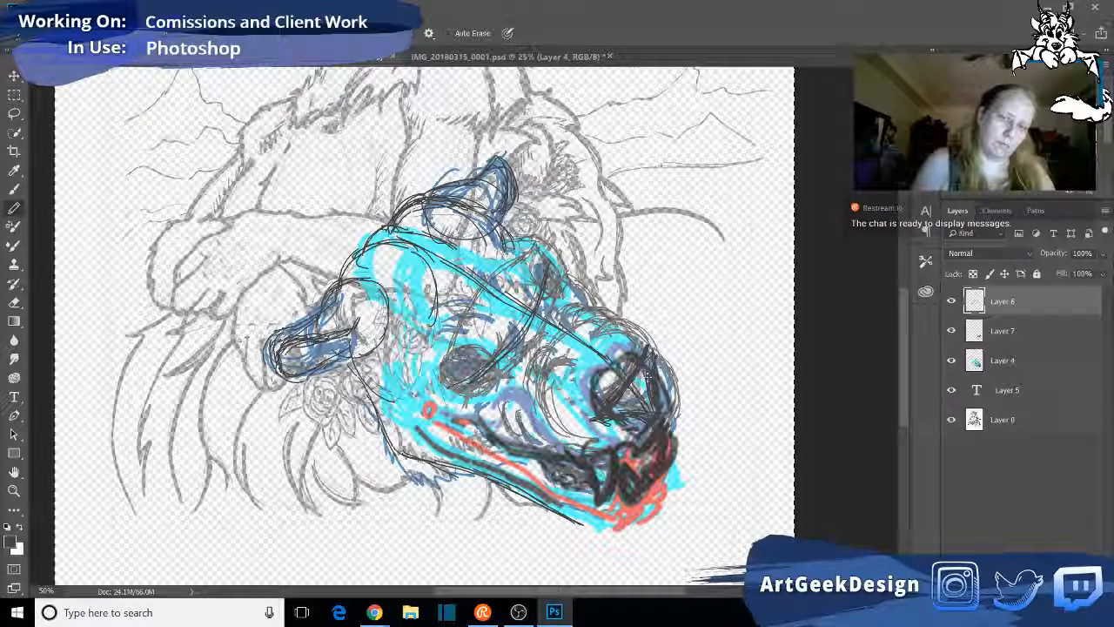
- Check the lion photo reference in IMG_20180315_0001.psd and return to the lion face drawing
key("e")
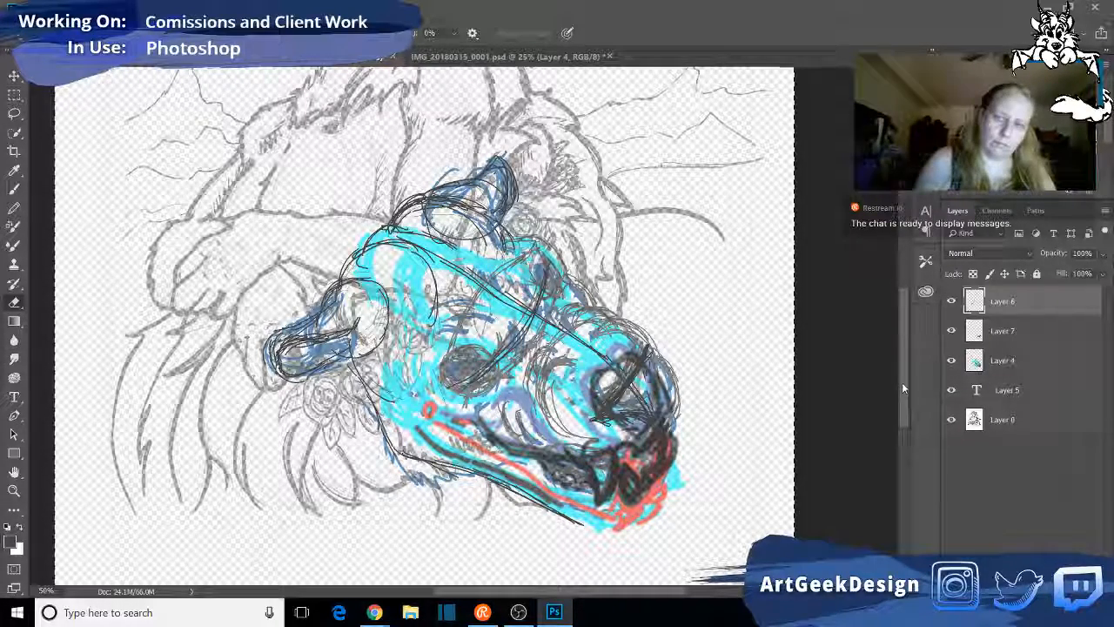
left_click(568, 57)
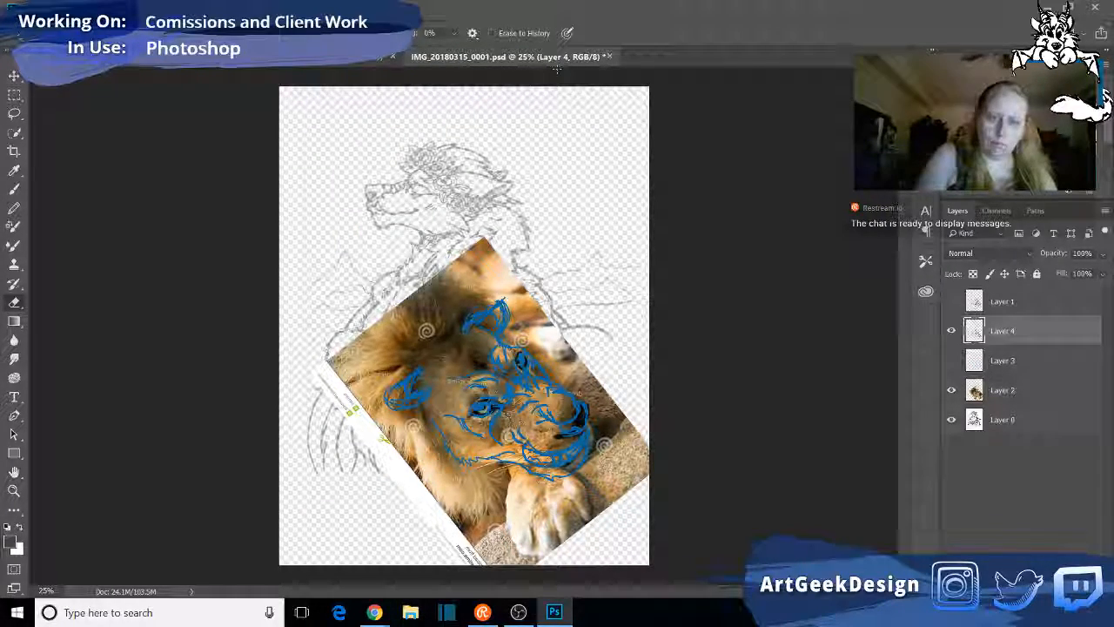
left_click(358, 62)
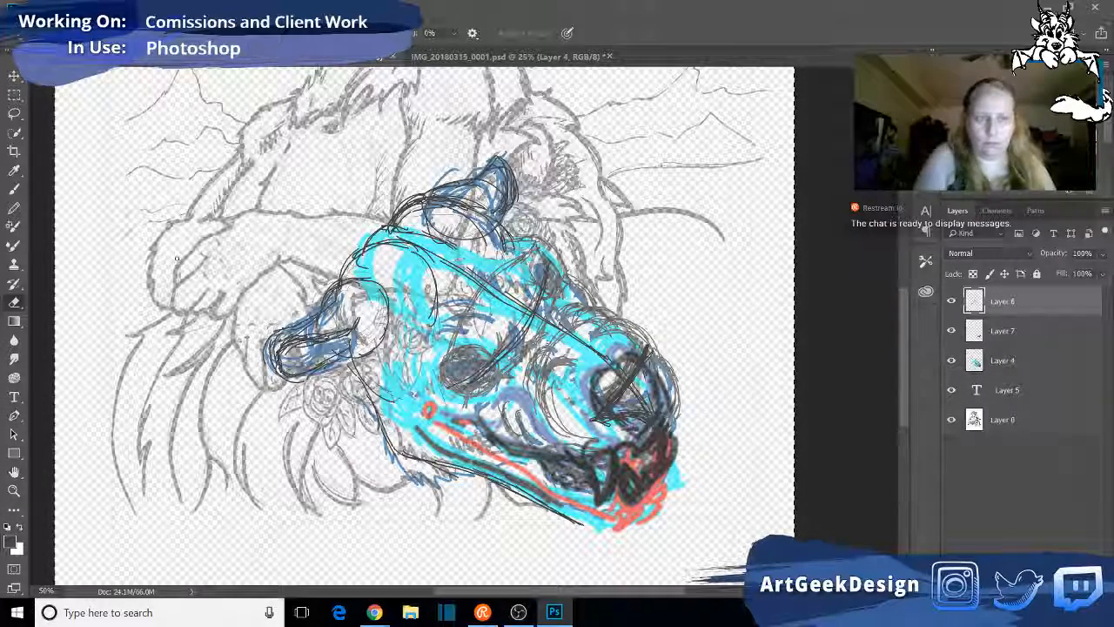
- Rework the upper edge of the nose in pencil, erase the stray guide end above it, and reactivate the Pencil tool
left_click(13, 211)
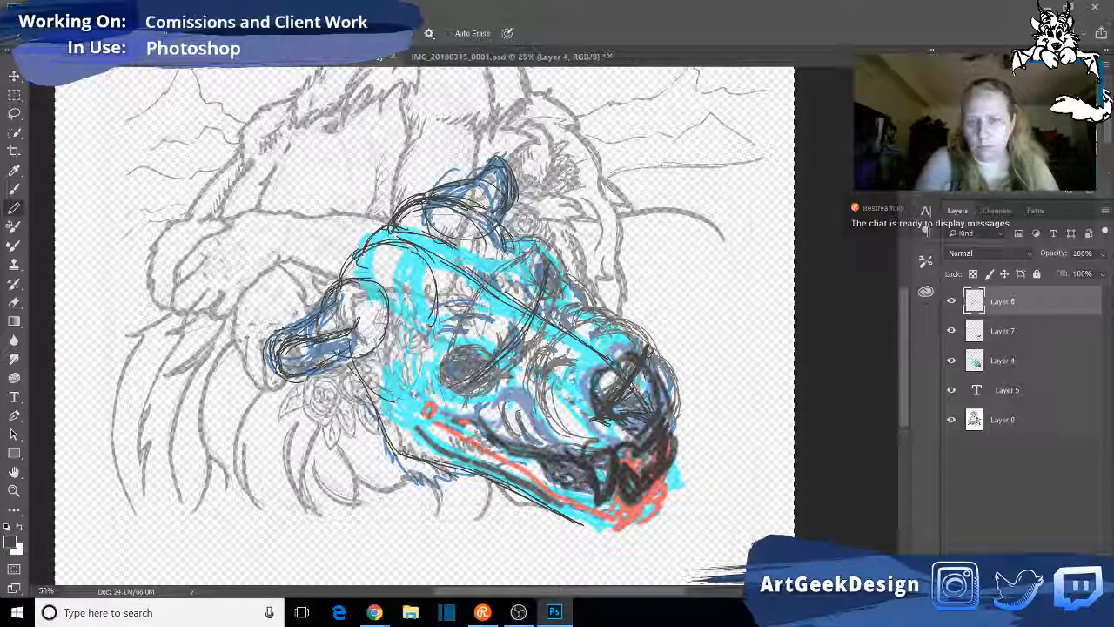
mouse_move(653, 354)
left_mouse_down()
mouse_move(634, 382)
mouse_move(641, 366)
left_mouse_up()
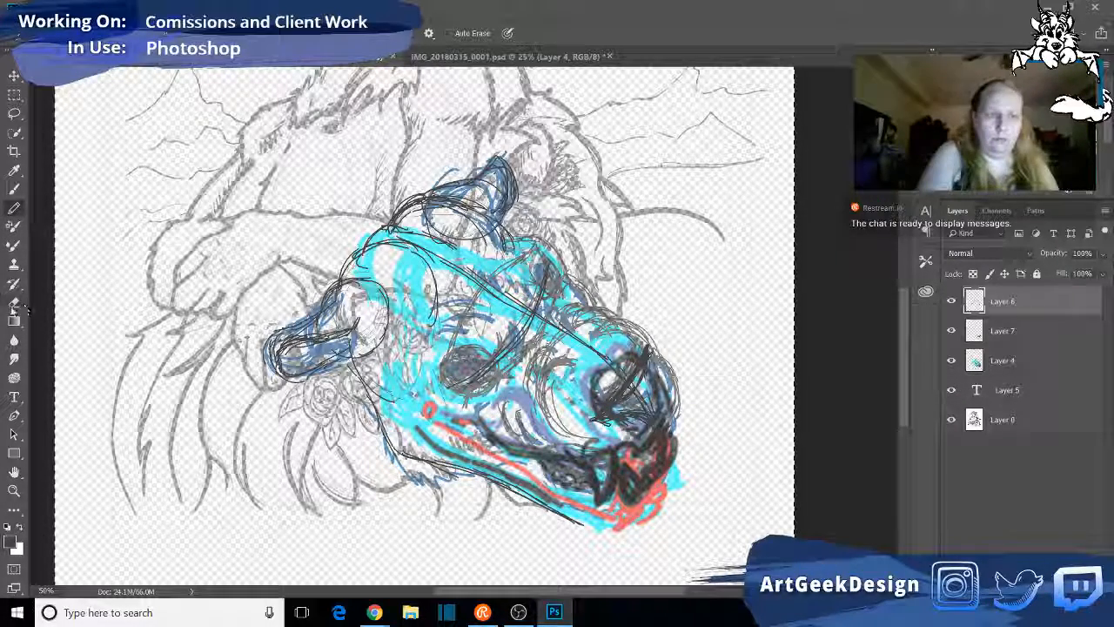
key("e")
mouse_move(612, 360)
left_mouse_down()
mouse_move(629, 380)
mouse_move(648, 353)
mouse_move(620, 386)
mouse_move(645, 408)
mouse_move(609, 395)
mouse_move(639, 380)
mouse_move(653, 328)
left_mouse_up()
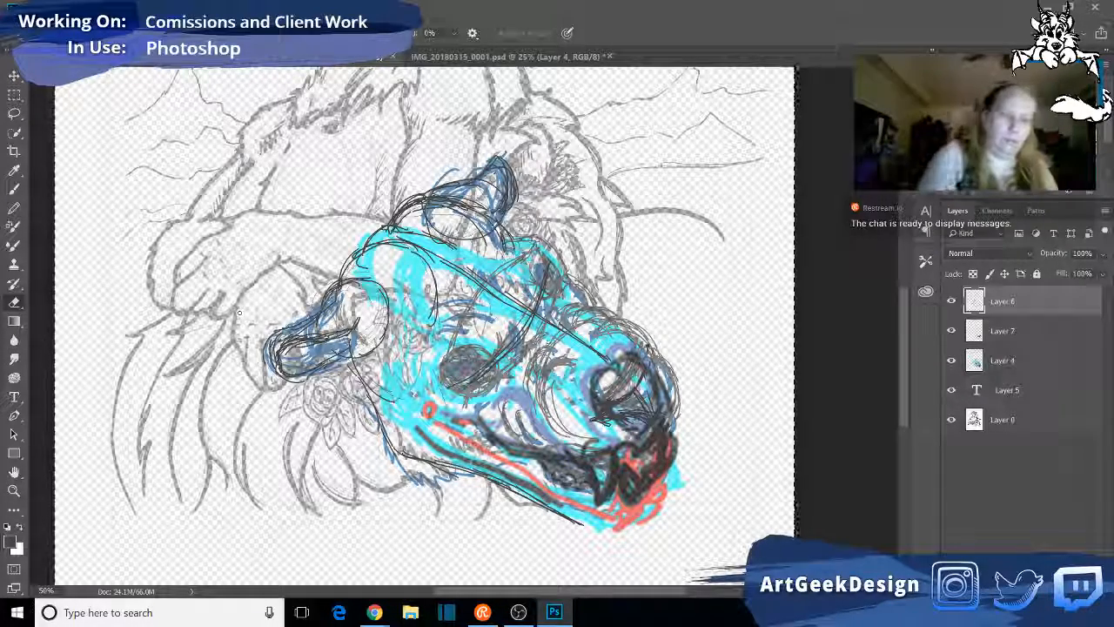
left_click(14, 208)
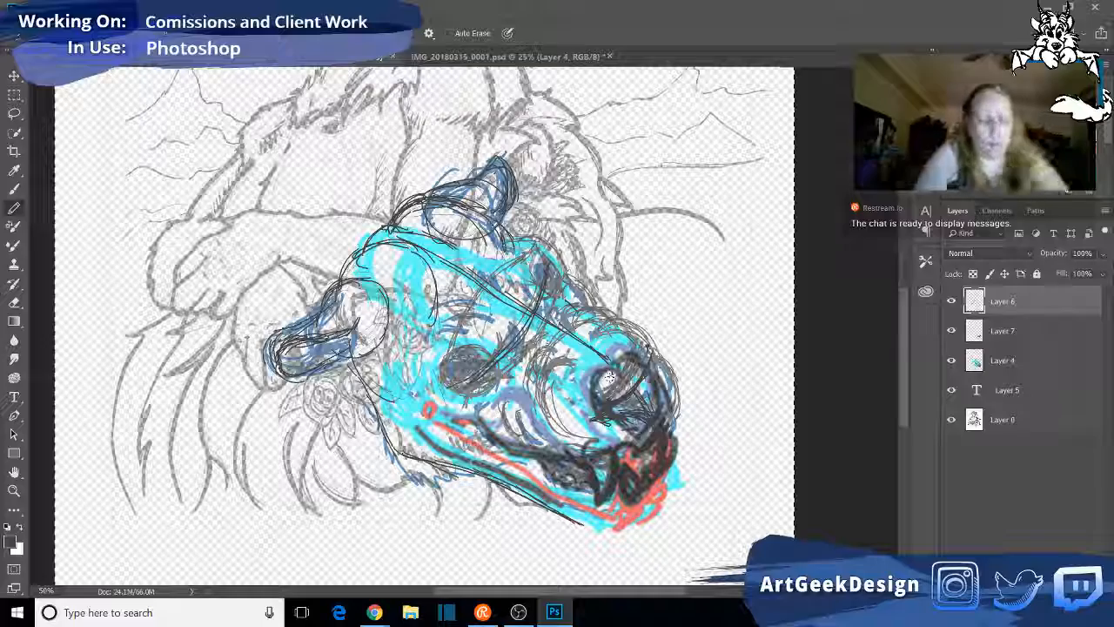
left_click(1005, 420)
left_click(974, 301, "ctrl")
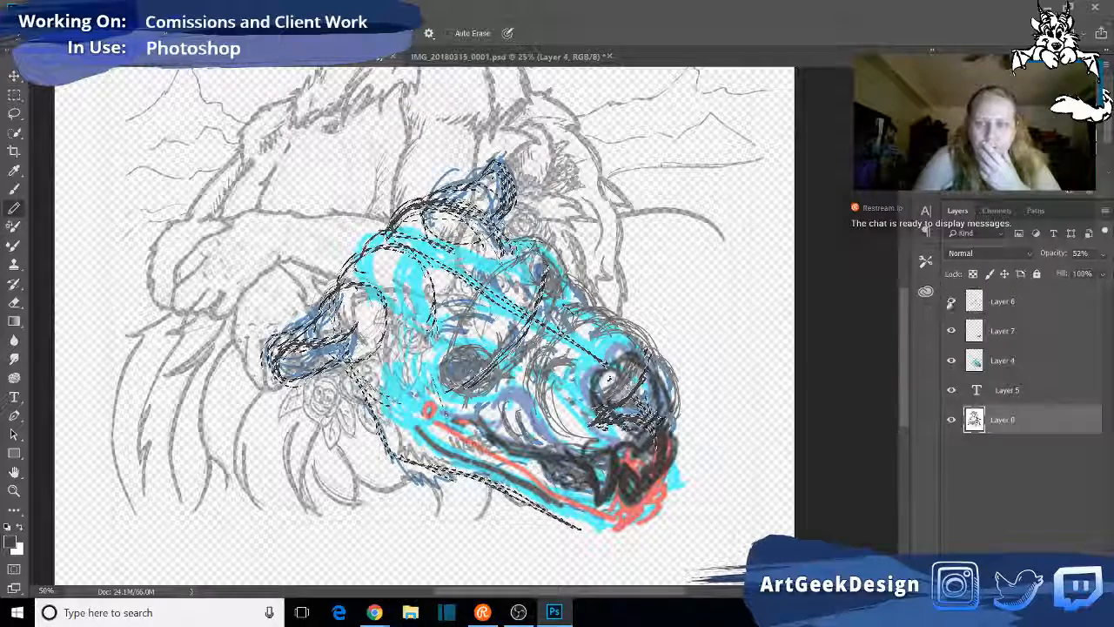
left_click(952, 305)
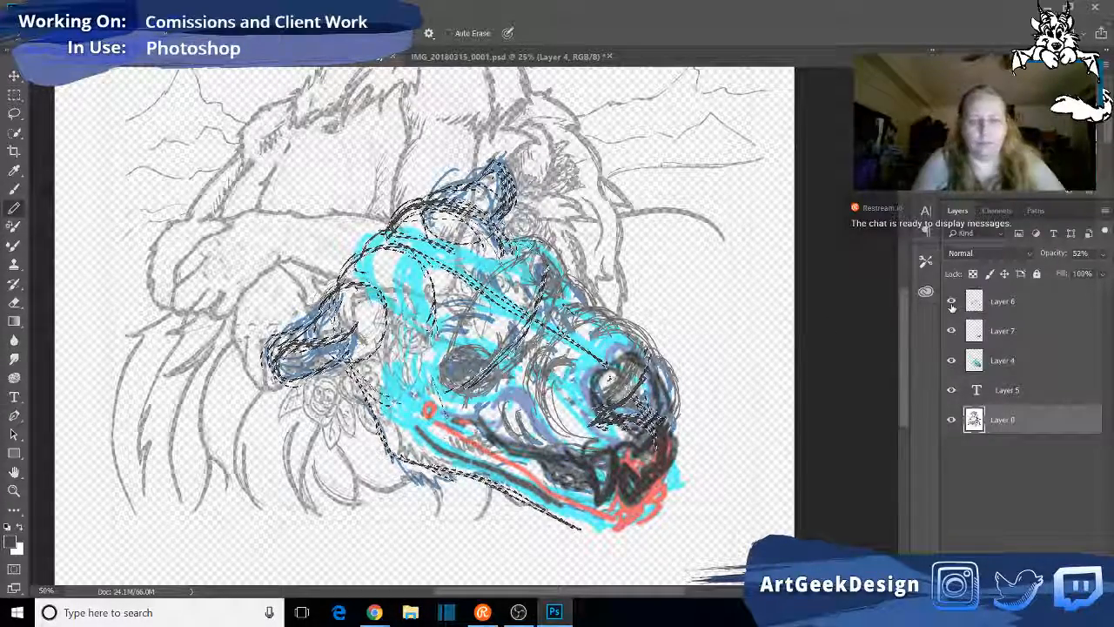
key("ctrl+d")
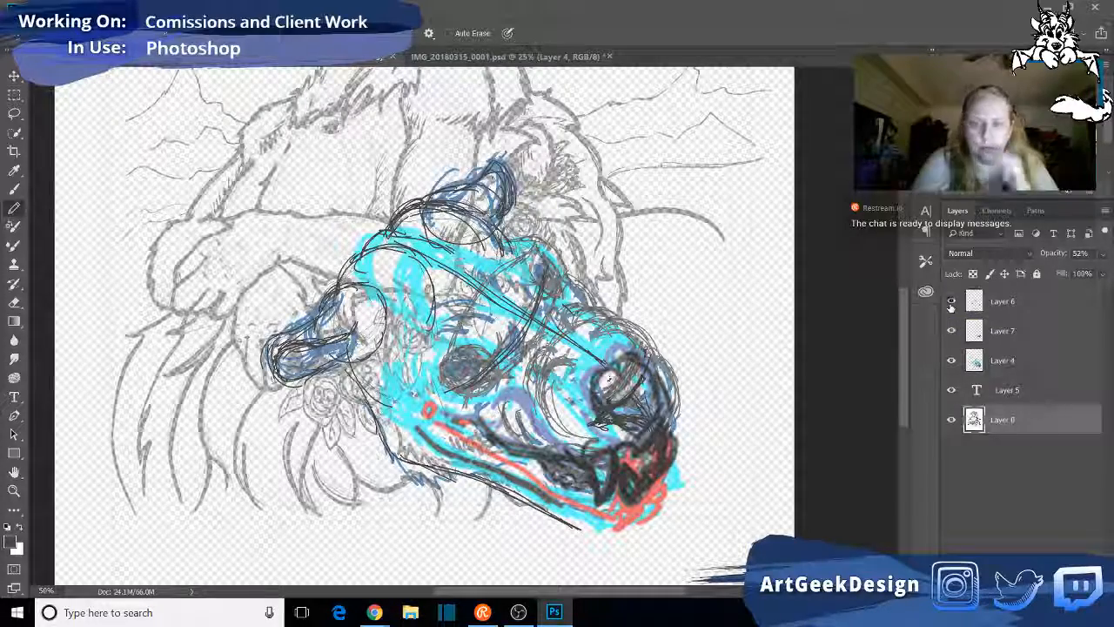
- Compare the drawing with Layer 6 hidden and shown, and make Layer 6 active again
left_click(951, 303)
left_click(951, 303)
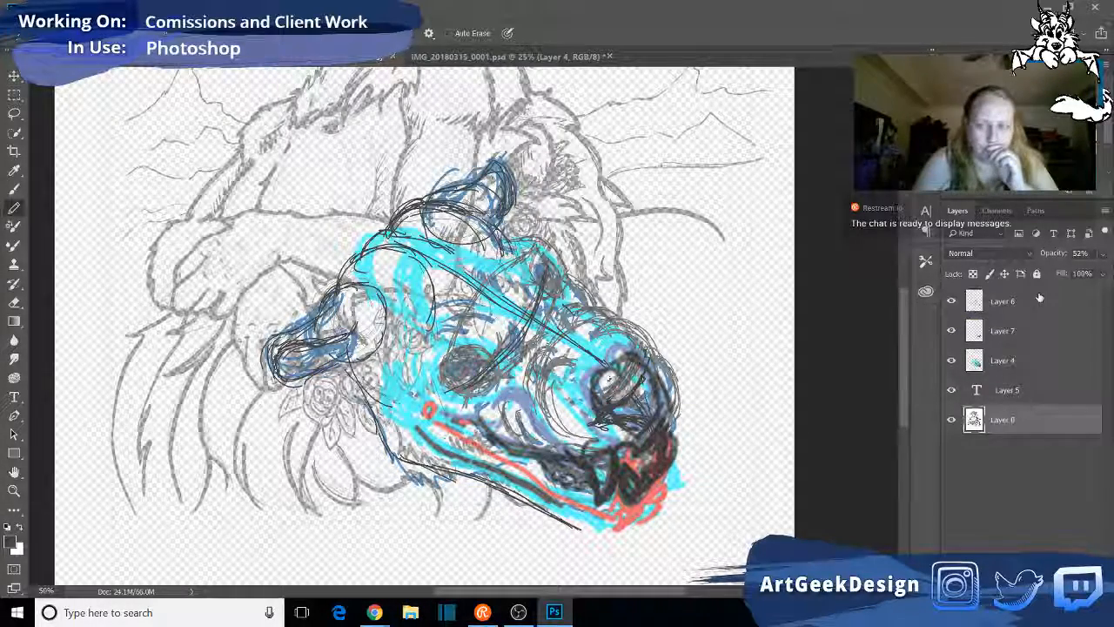
left_click(1036, 301)
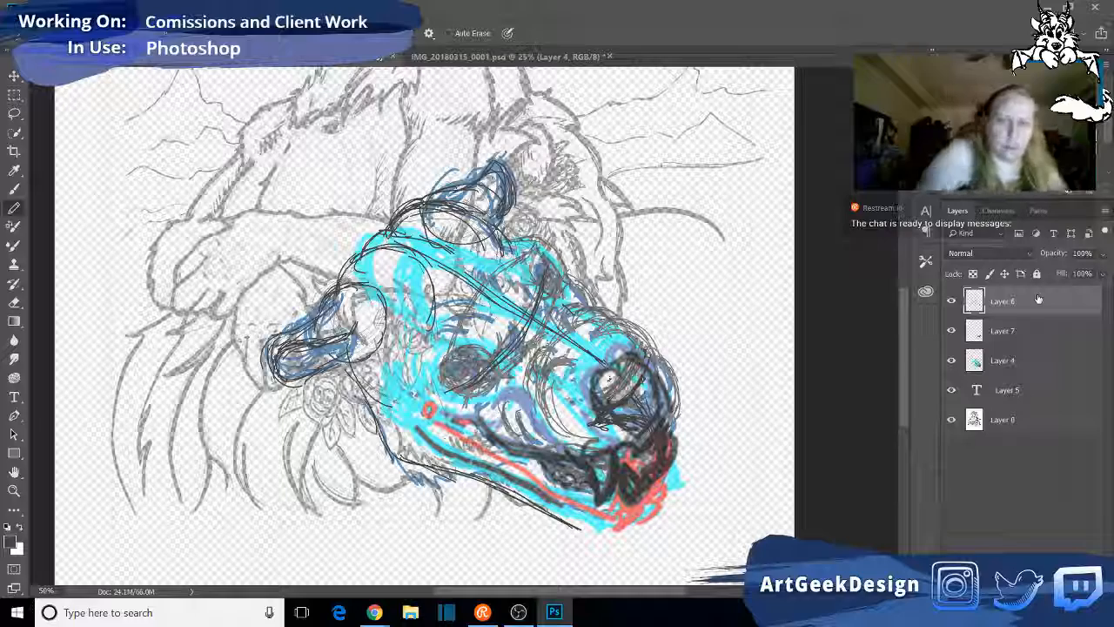
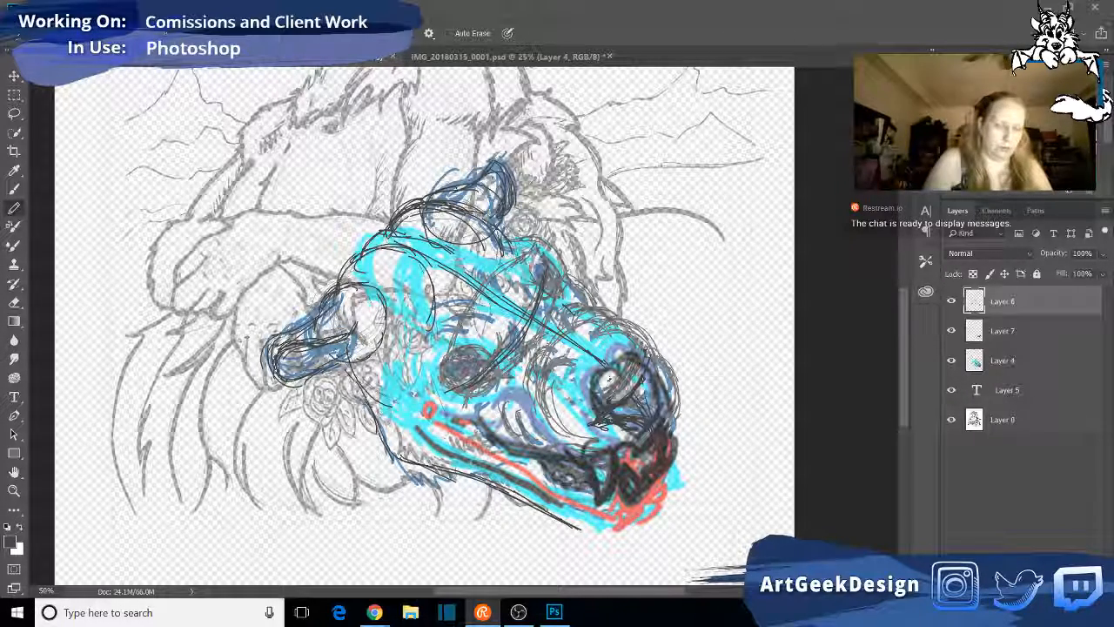
- Erase the pencil linework over the nose on Layer 6, enlarging the Eraser to clear the whole nose area
left_click(590, 418)
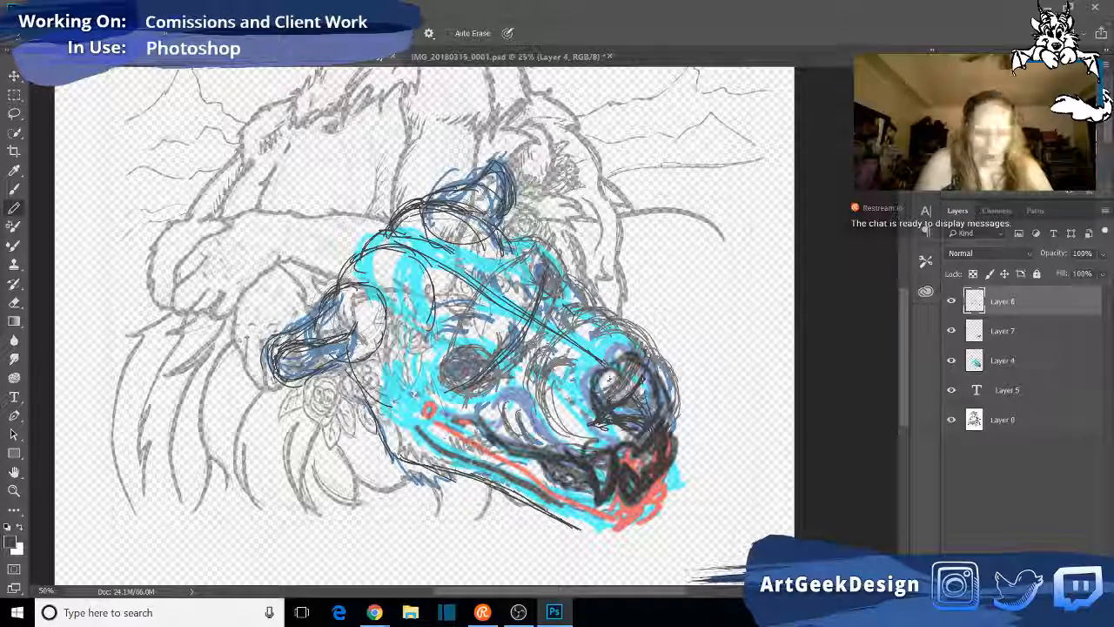
mouse_move(374, 612)
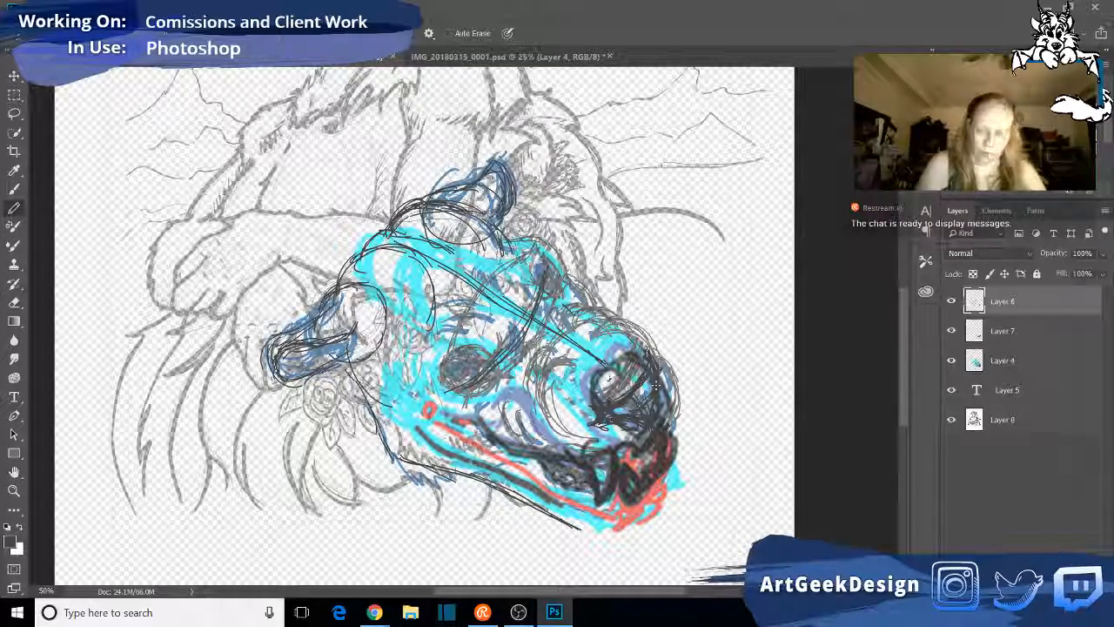
left_click(15, 302)
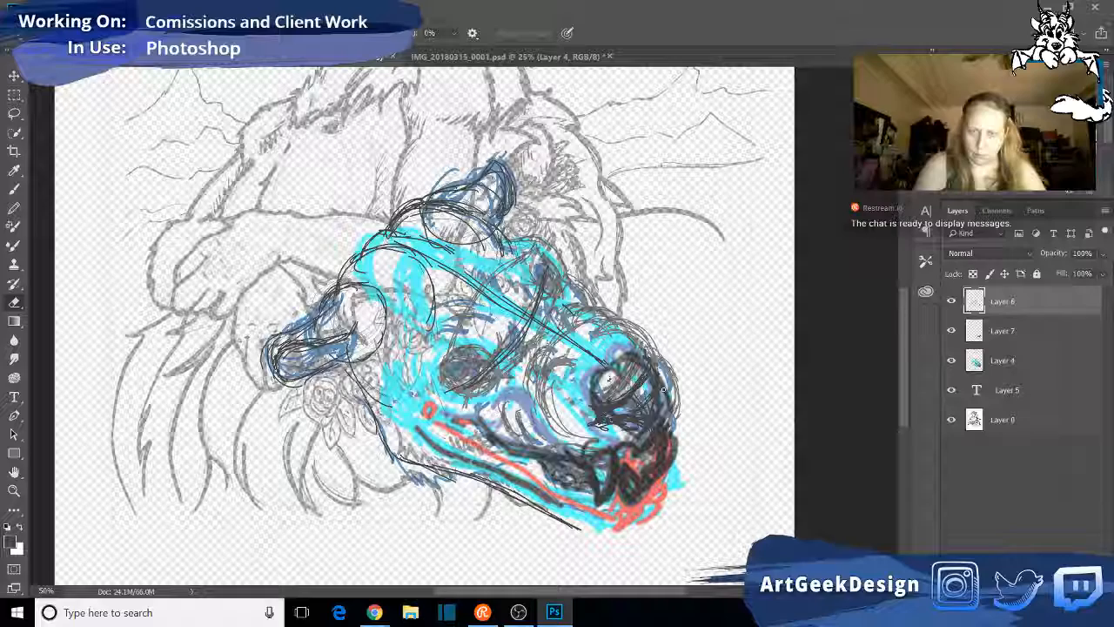
mouse_move(608, 412)
left_mouse_down()
mouse_move(602, 427)
mouse_move(626, 428)
mouse_move(589, 424)
left_mouse_up()
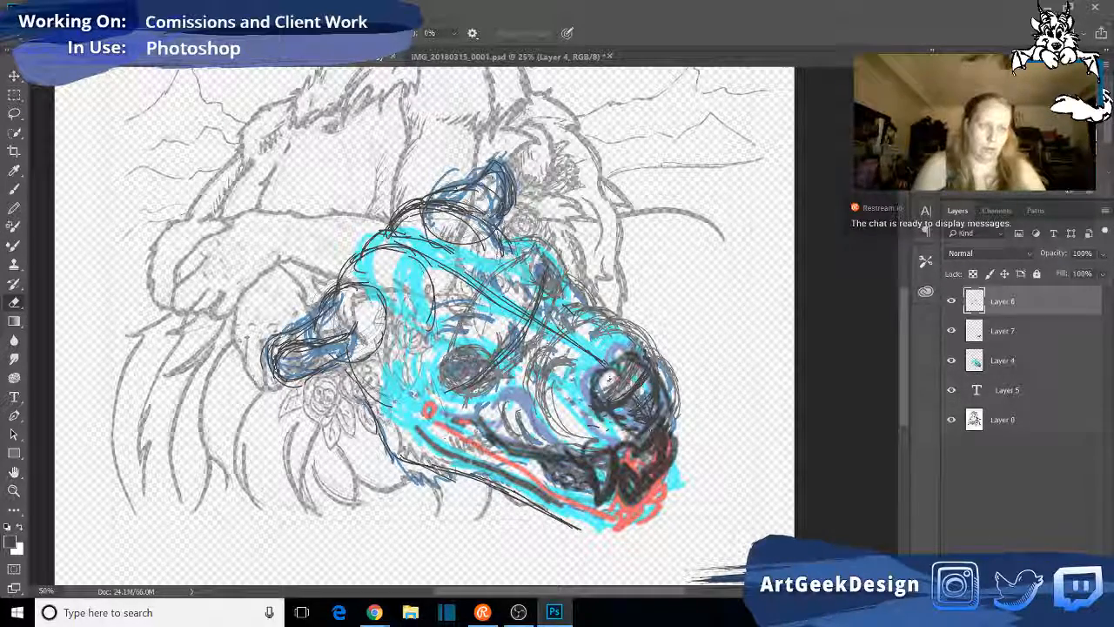
key("b")
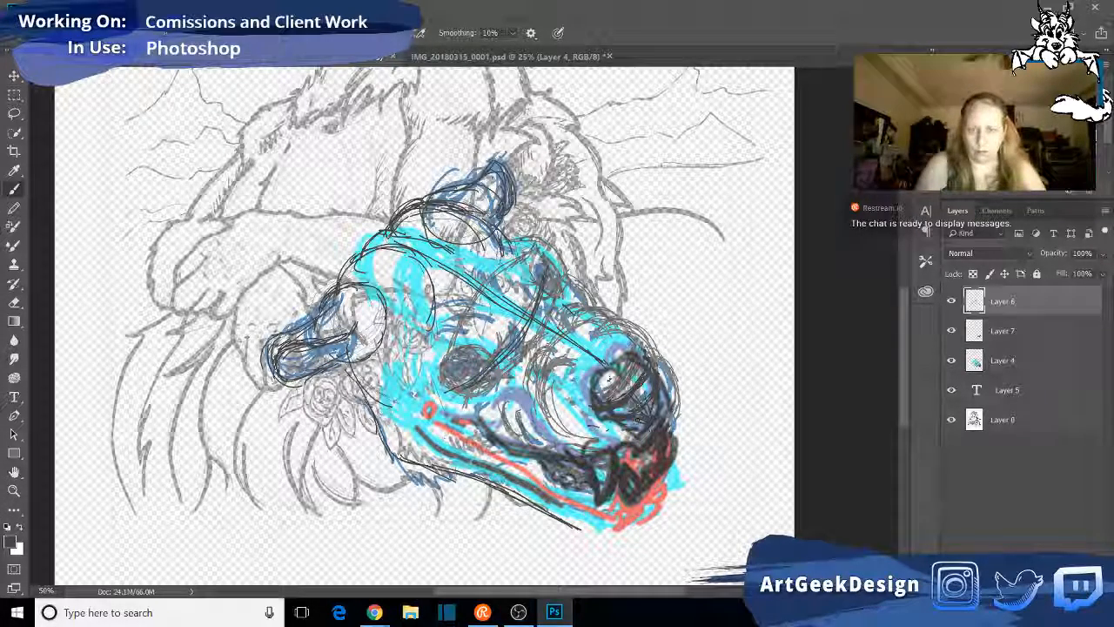
left_click(14, 207)
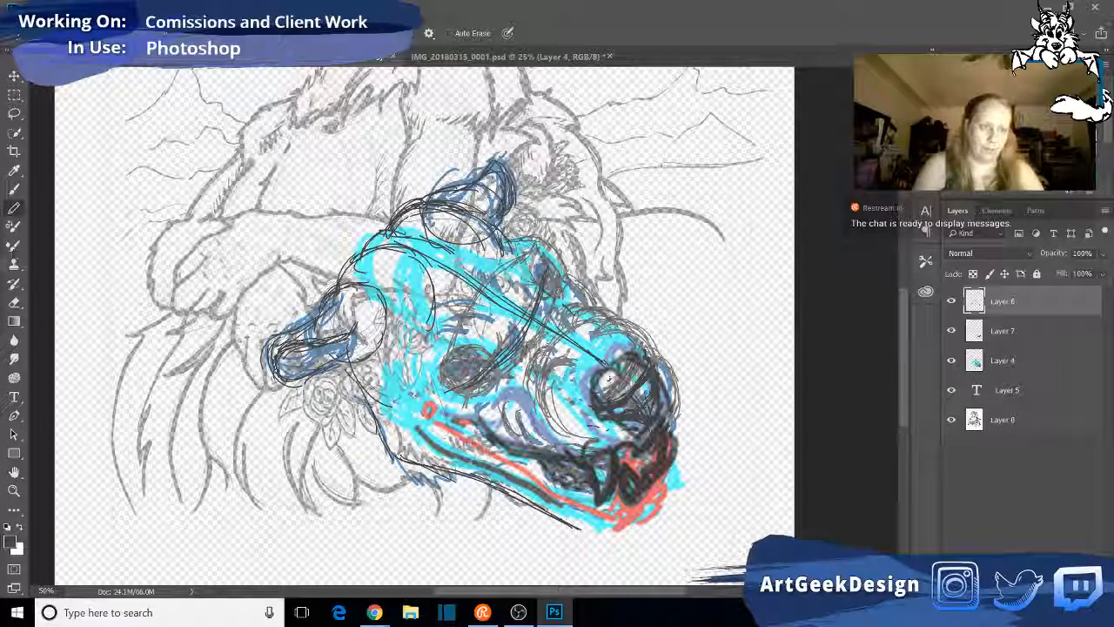
left_click(14, 303)
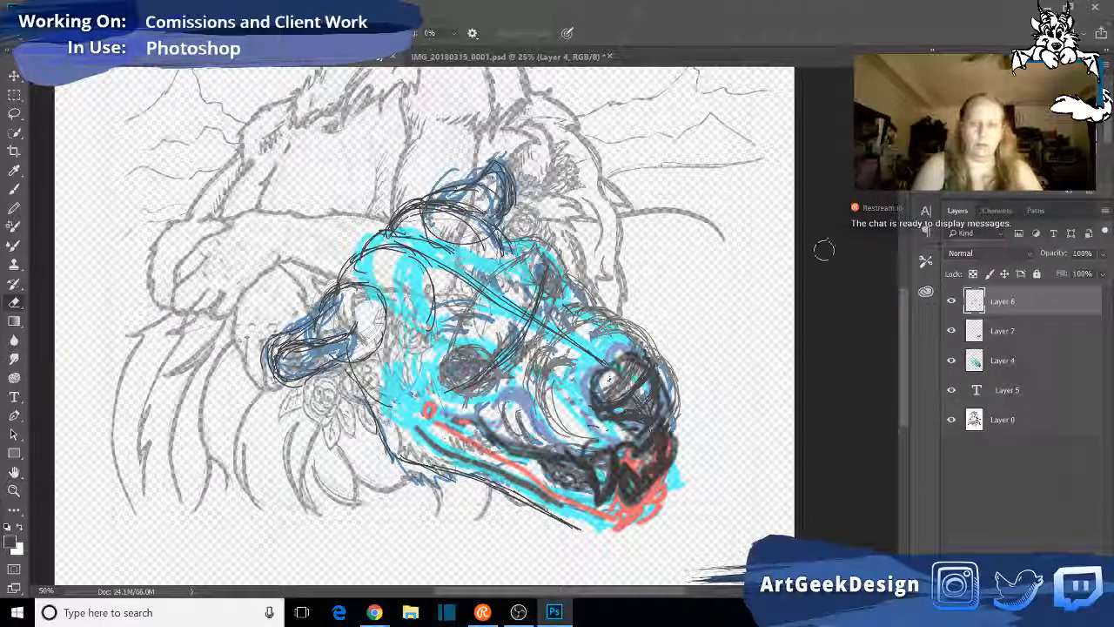
key("bracketright")
key("bracketright")
key("bracketright")
key("bracketright")
key("bracketright")
key("bracketright")
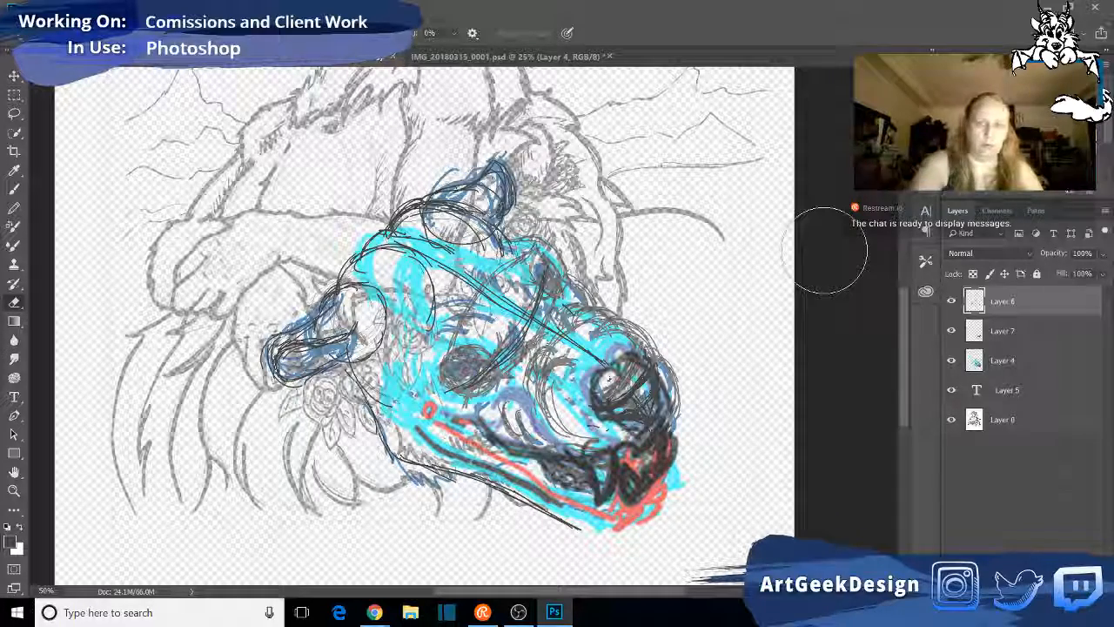
mouse_move(648, 389)
left_mouse_down()
mouse_move(625, 406)
mouse_move(618, 390)
mouse_move(645, 377)
mouse_move(635, 365)
mouse_move(643, 395)
left_mouse_up()
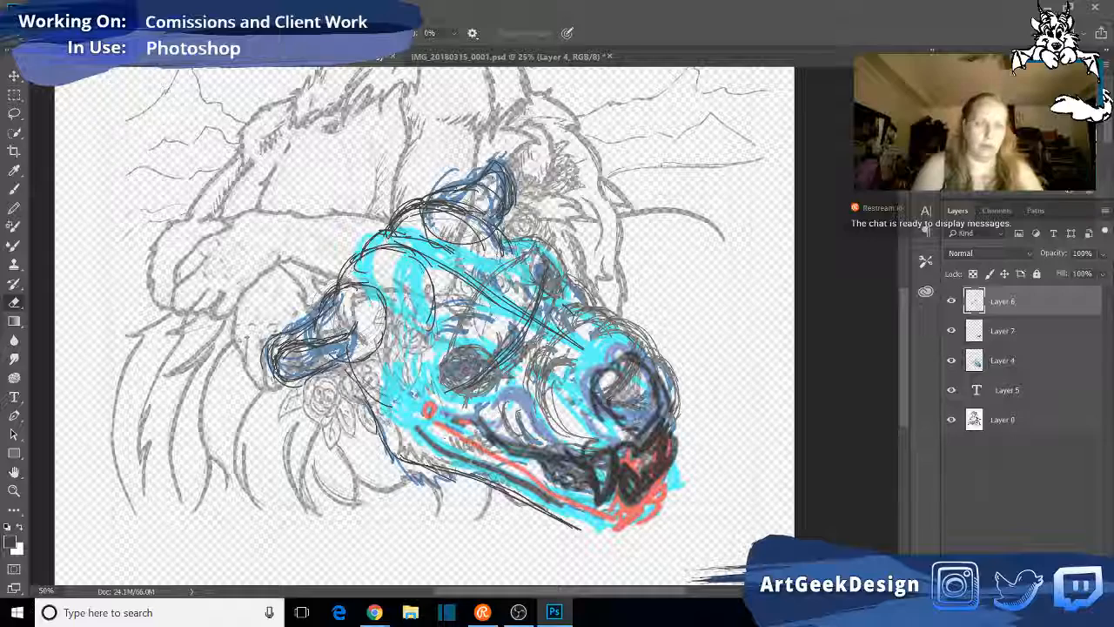
- Redraw the face's centre line in pencil from the forehead to the nose and continue it down over the nose toward the mouth
left_click(14, 213)
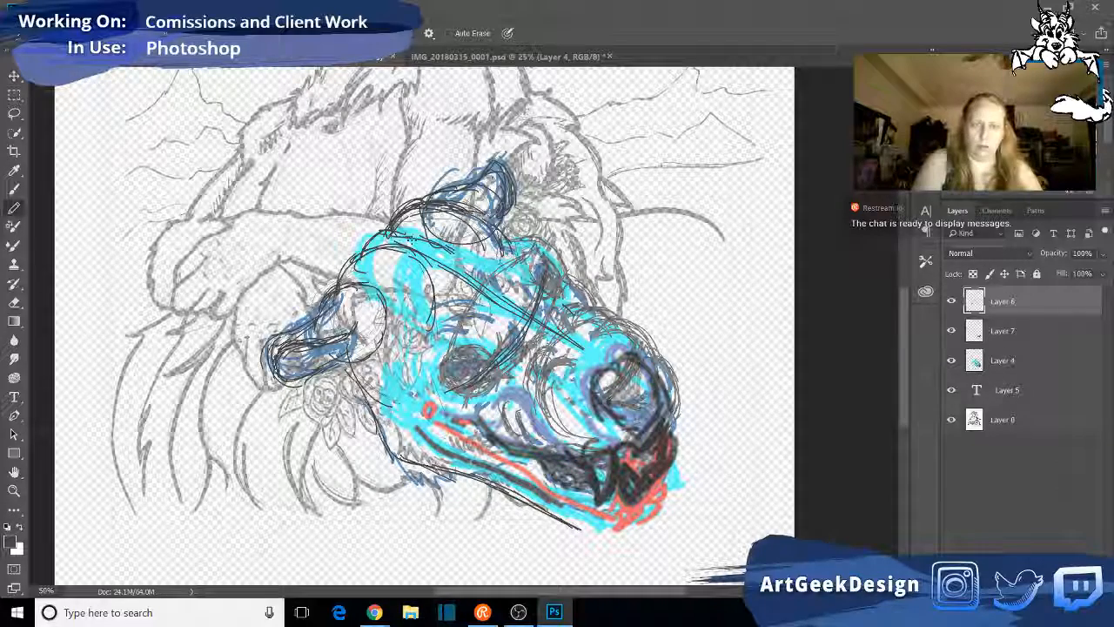
left_click_drag(448, 259, 572, 334)
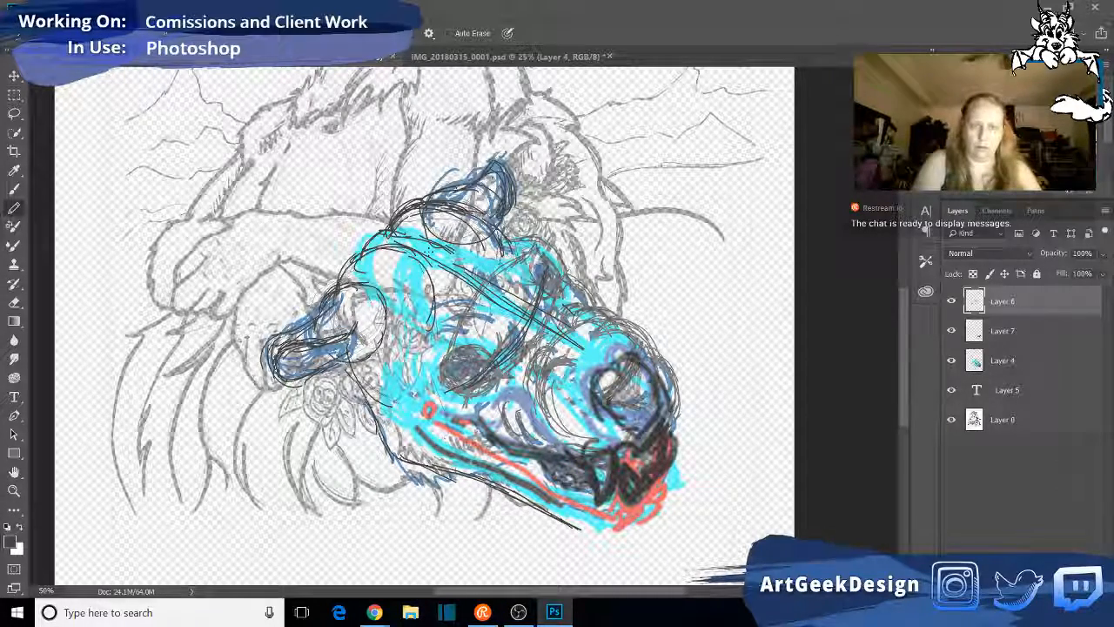
mouse_move(448, 264)
left_mouse_down()
mouse_move(615, 361)
mouse_move(641, 407)
left_mouse_up()
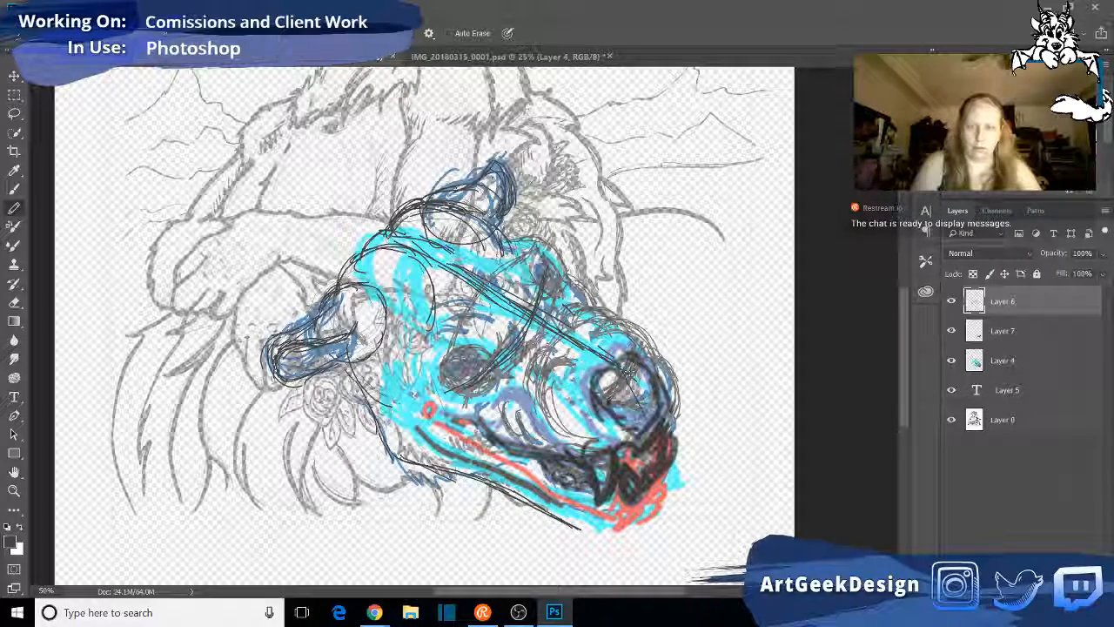
left_click_drag(622, 366, 653, 422)
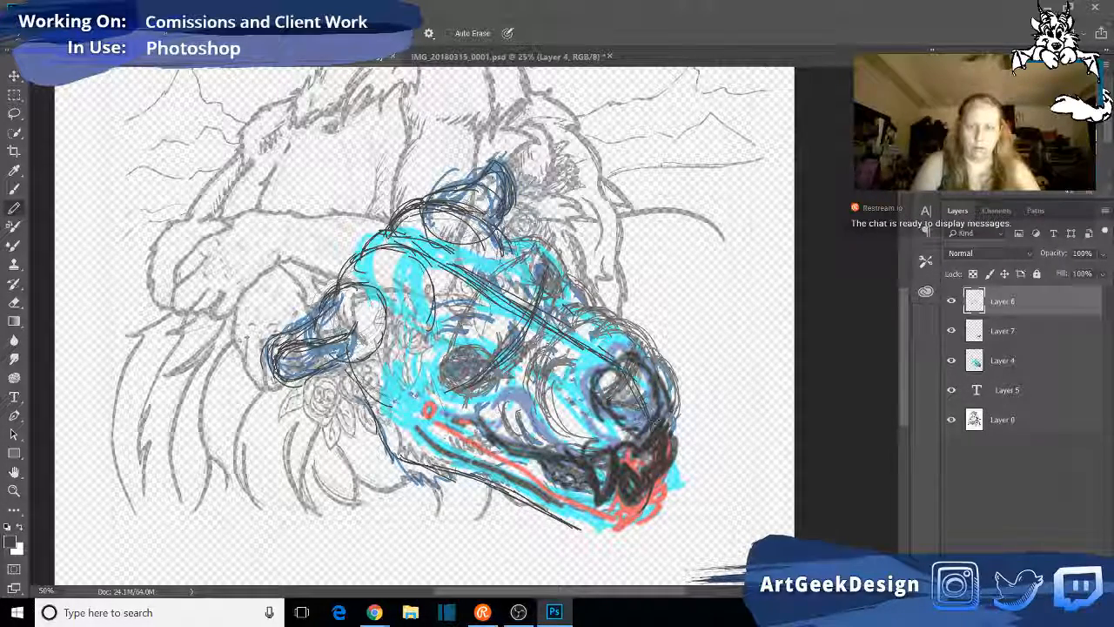
left_click_drag(619, 364, 649, 419)
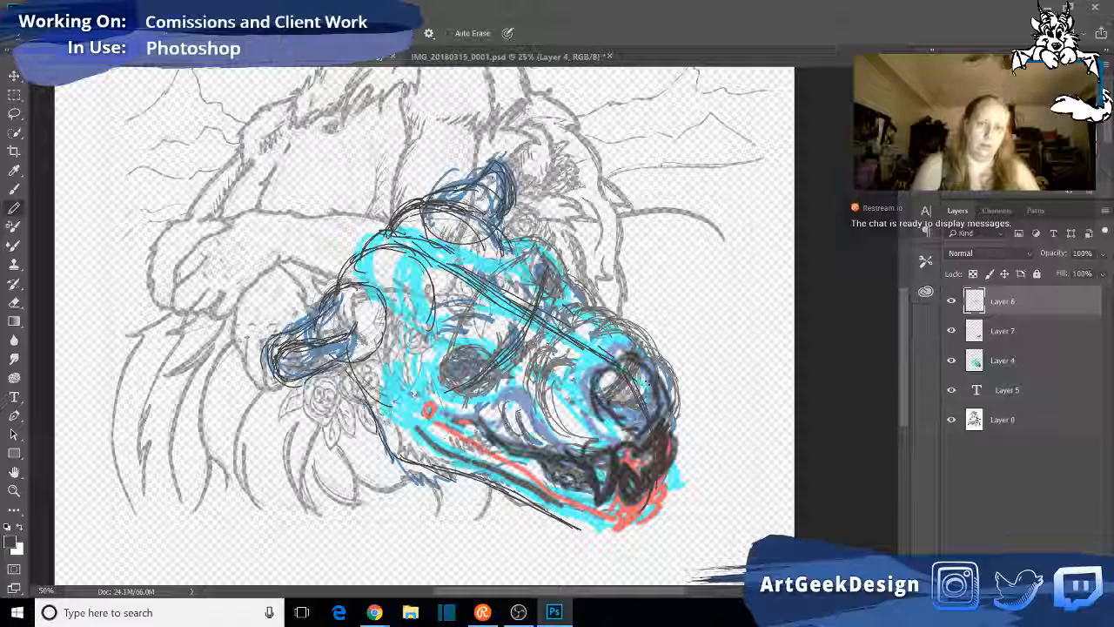
- Build up the eye line with repeated curved pencil strokes across the face from the near eye to the far eye
left_click_drag(533, 336, 486, 378)
left_click_drag(552, 292, 505, 360)
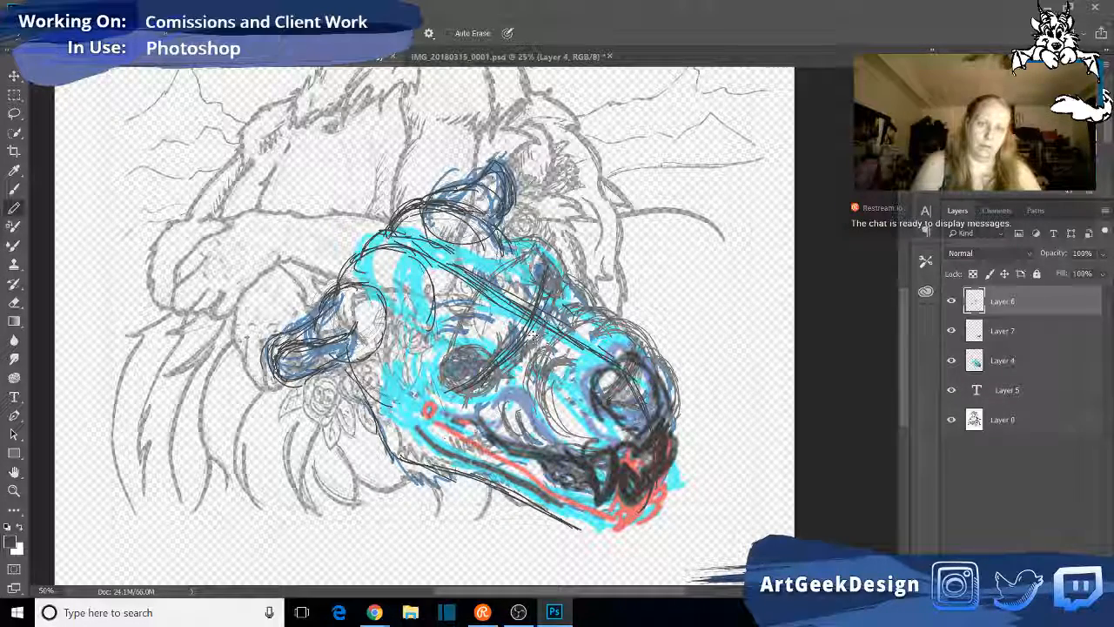
left_click_drag(559, 261, 522, 350)
mouse_move(566, 298)
left_mouse_down()
mouse_move(465, 399)
mouse_move(539, 332)
left_mouse_up()
left_click_drag(568, 279, 523, 342)
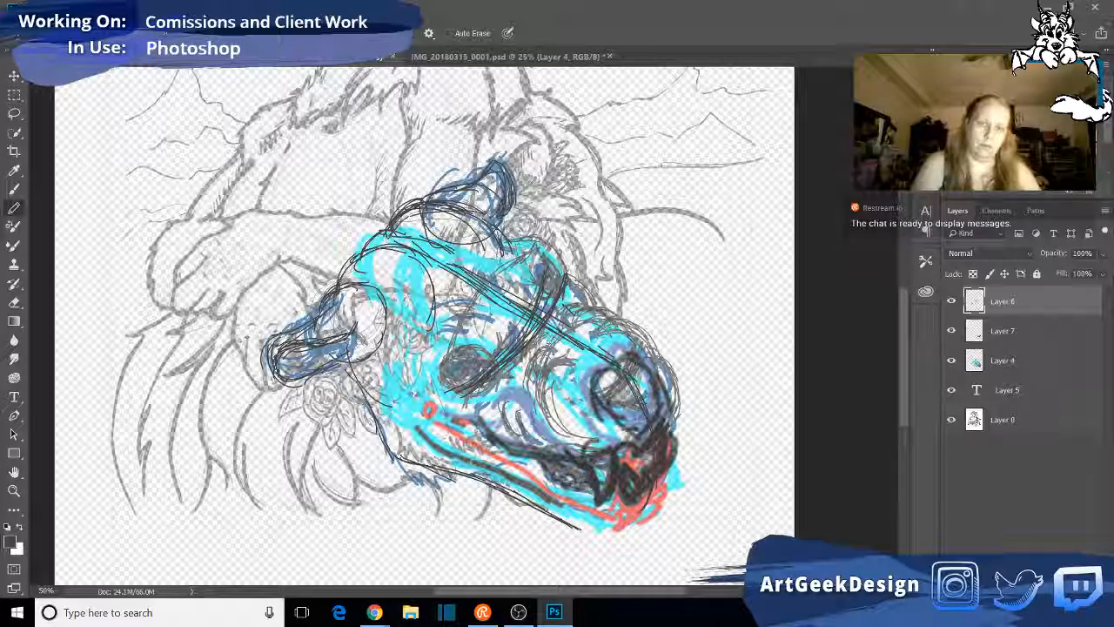
left_click_drag(575, 264, 564, 286)
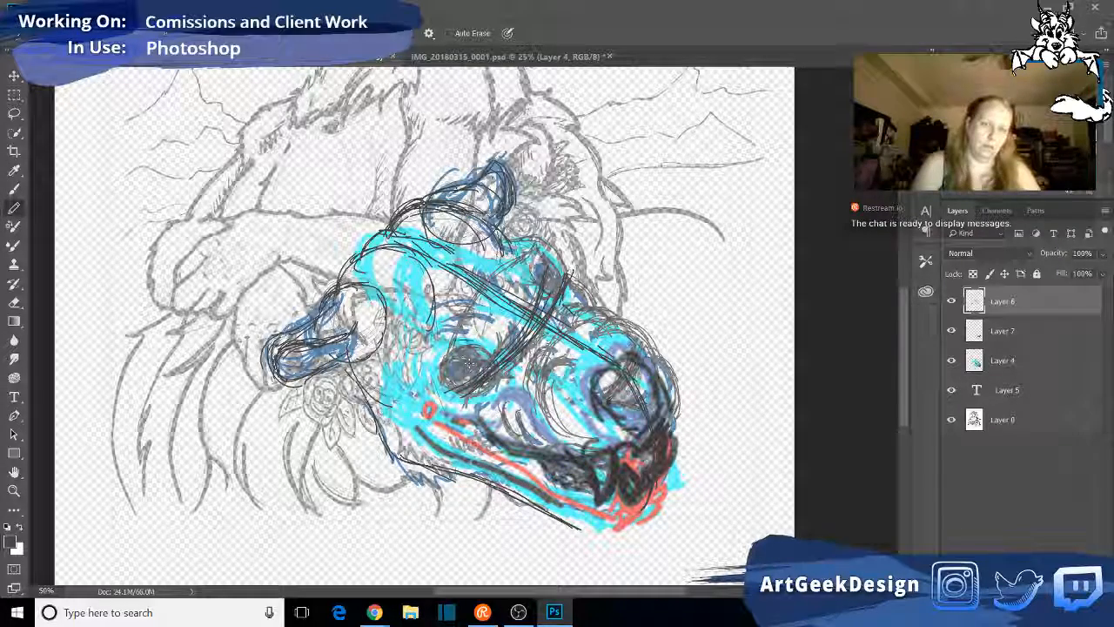
- Outline the near eye socket with loose circular strokes and sketch the curve of the far eye socket
mouse_move(446, 346)
left_mouse_down()
mouse_move(493, 397)
mouse_move(504, 362)
mouse_move(441, 385)
mouse_move(437, 354)
mouse_move(474, 406)
mouse_move(437, 350)
left_mouse_up()
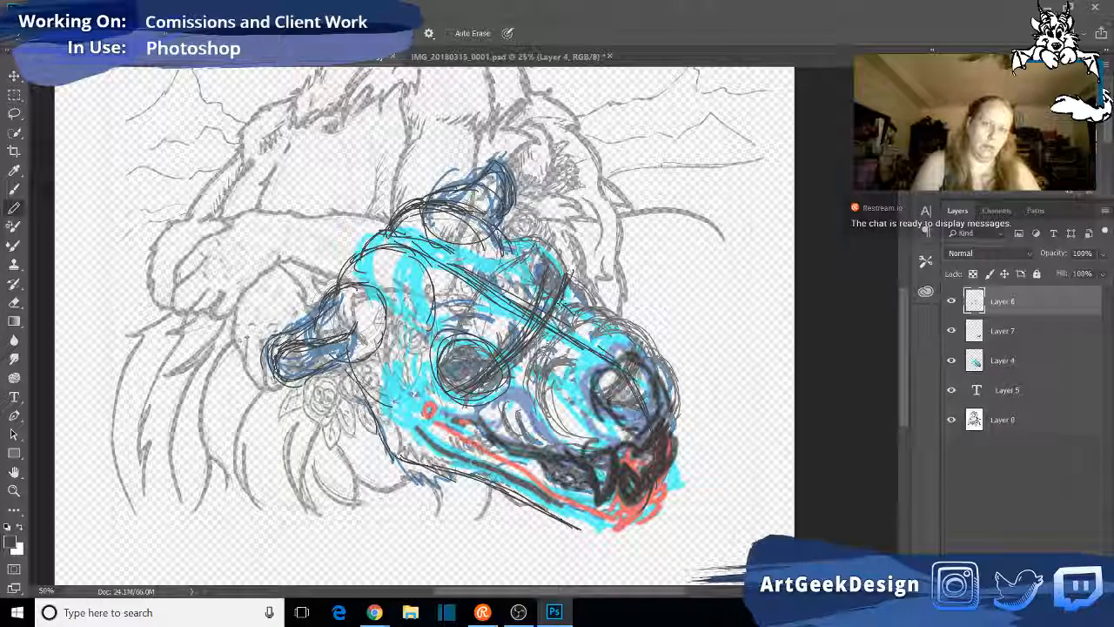
mouse_move(533, 244)
left_mouse_down()
mouse_move(575, 291)
mouse_move(573, 275)
mouse_move(565, 305)
mouse_move(577, 304)
left_mouse_up()
left_click_drag(435, 334, 476, 404)
mouse_move(414, 360)
left_mouse_down()
mouse_move(415, 315)
mouse_move(487, 322)
left_mouse_up()
left_click_drag(435, 309, 425, 378)
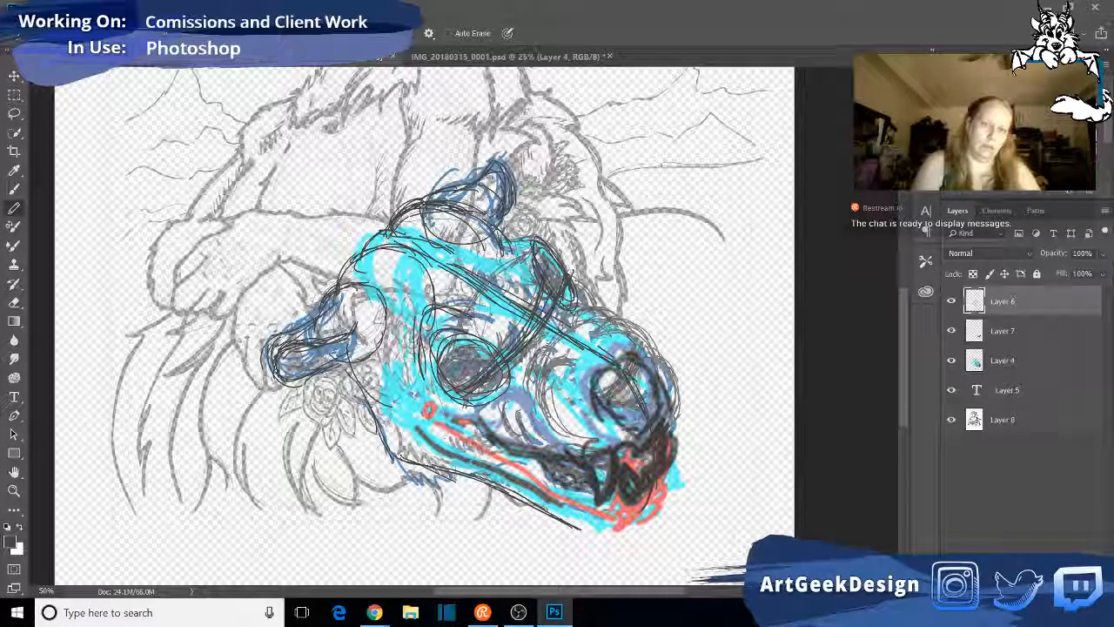
- Add pencil brow strokes above the near eye and around the upper edge of the far eye
left_click_drag(468, 321, 487, 334)
left_click_drag(550, 276, 528, 310)
left_click_drag(507, 240, 572, 276)
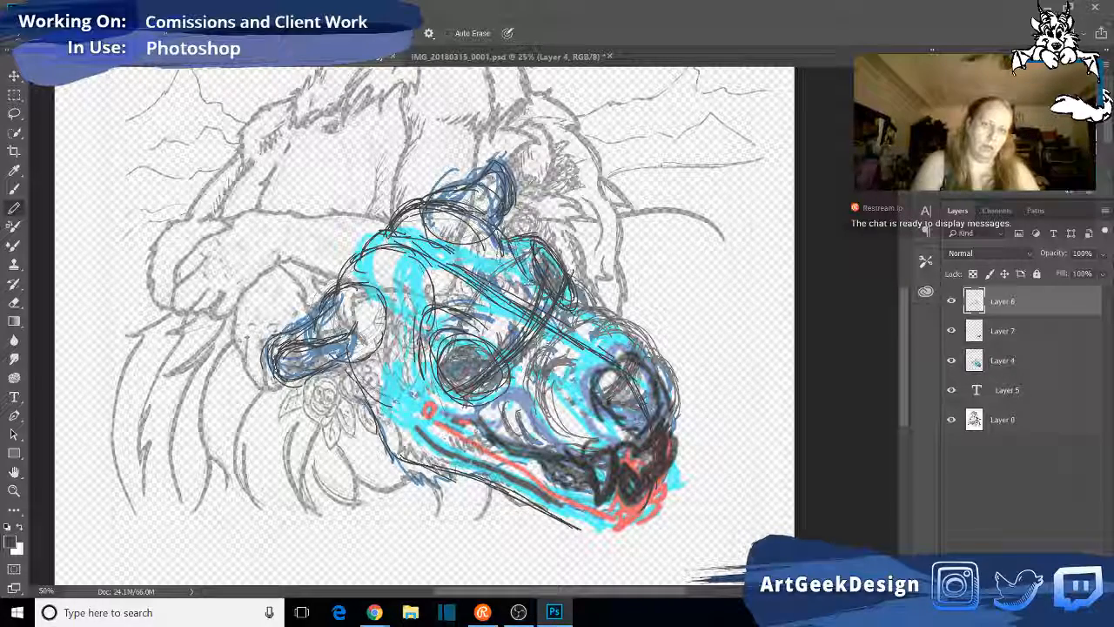
left_click_drag(435, 308, 423, 324)
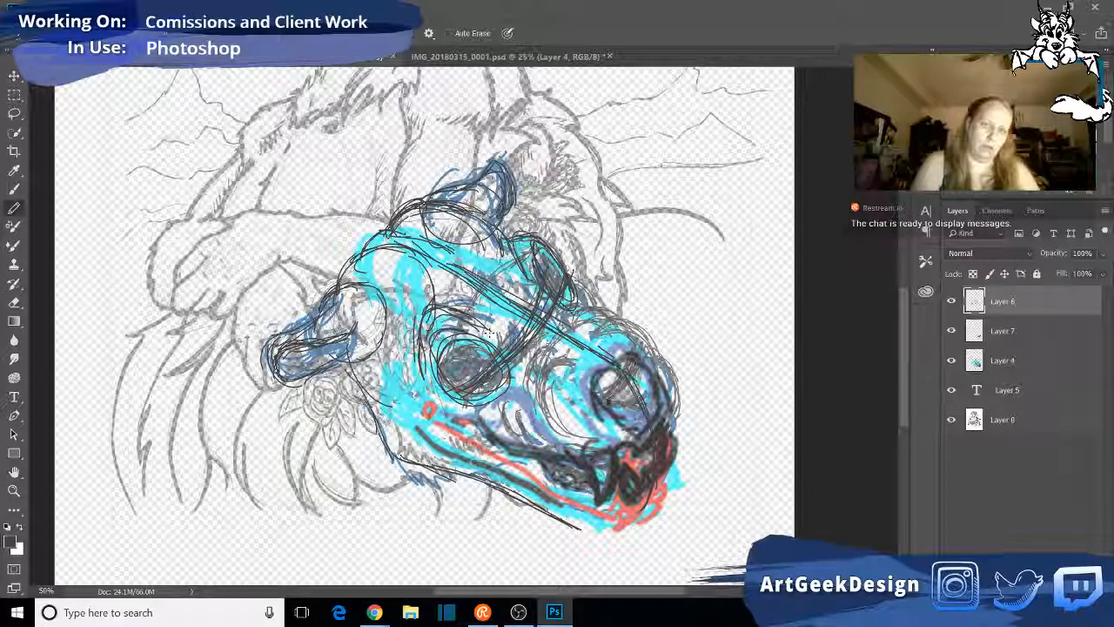
left_click_drag(508, 275, 526, 234)
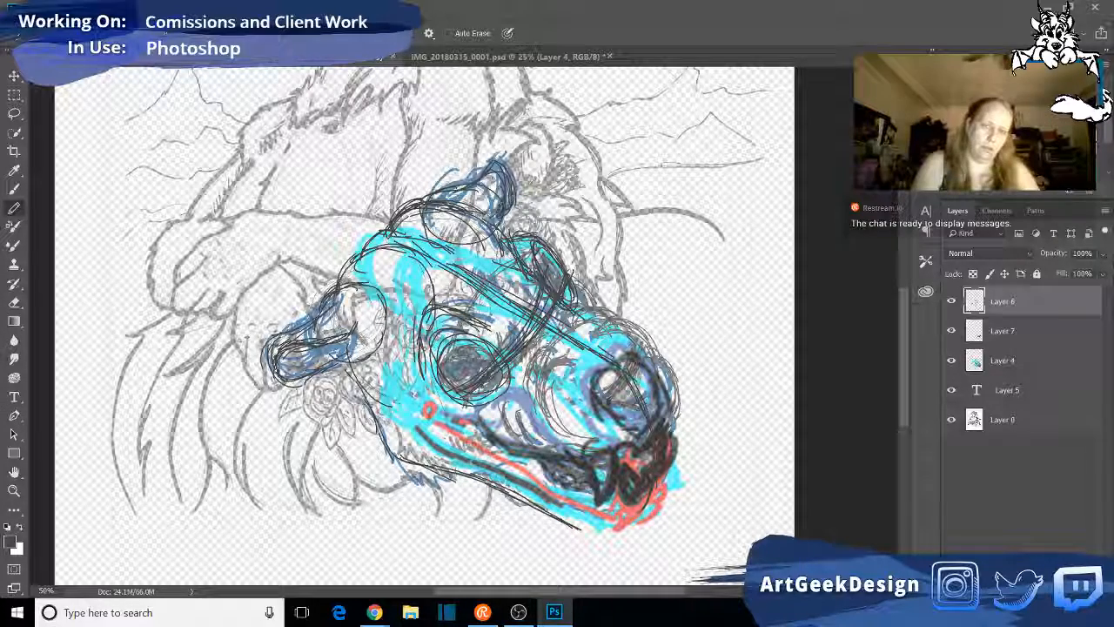
- Draw the two side edges of the muzzle bridge from the eyes toward the nose
left_click_drag(558, 291, 619, 339)
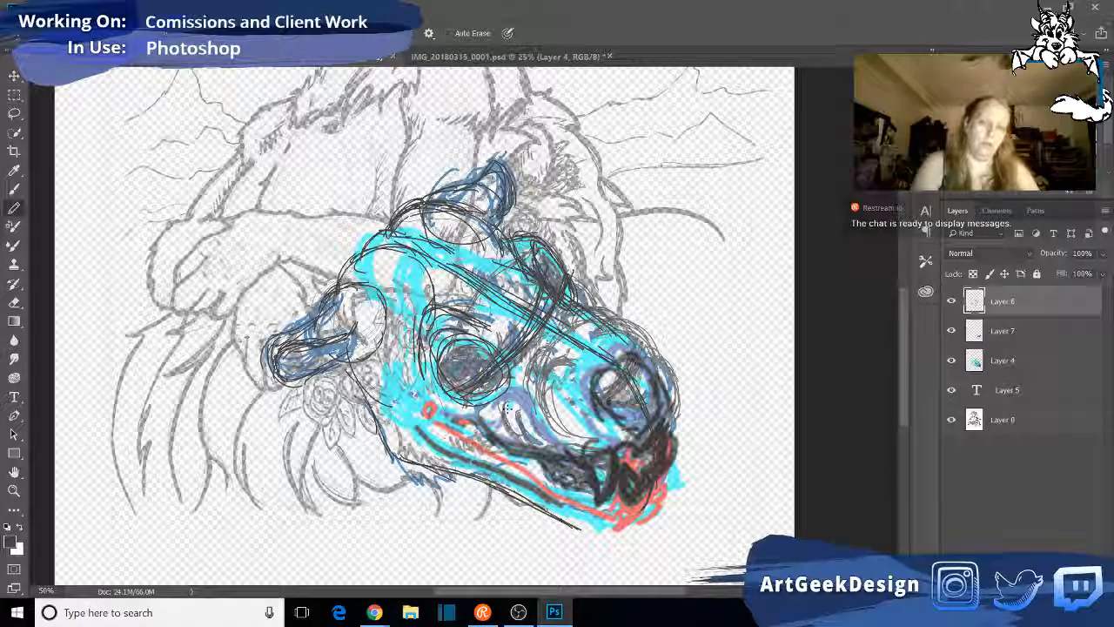
left_click_drag(476, 336, 584, 394)
left_click_drag(555, 287, 637, 344)
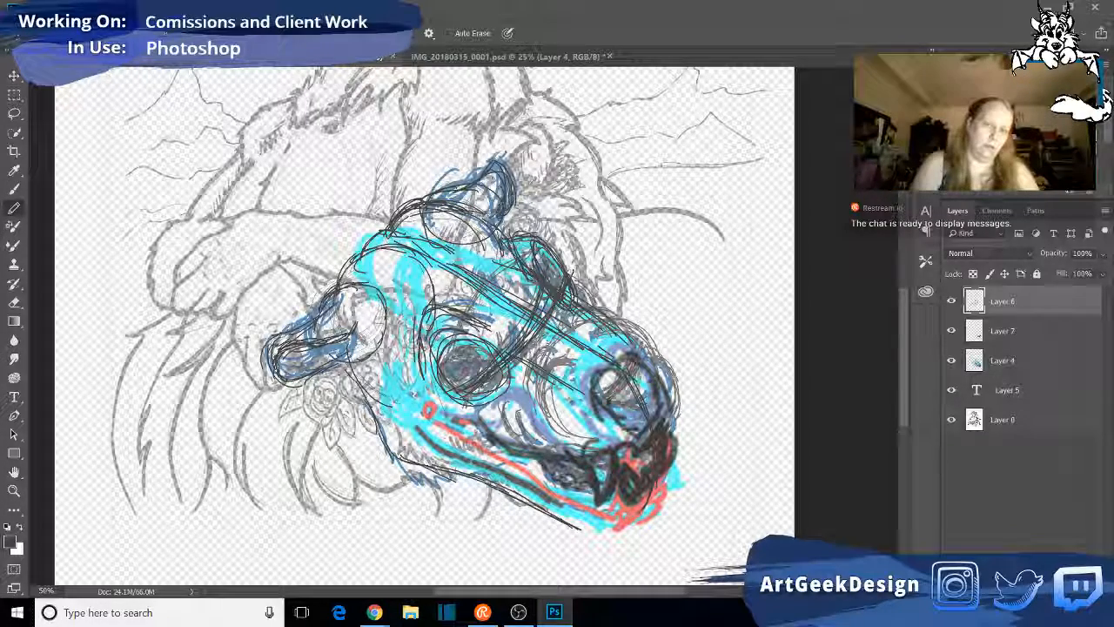
- Sketch the cheek curve below the near eye and the upper lip line beneath the nose
left_click_drag(481, 415, 530, 391)
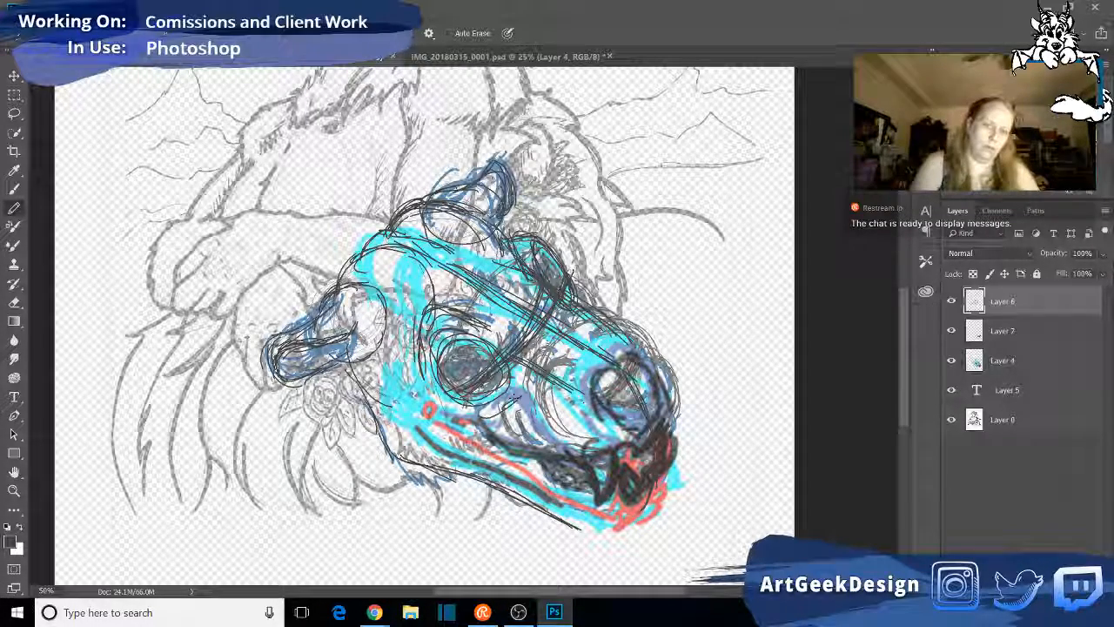
left_click_drag(551, 435, 618, 452)
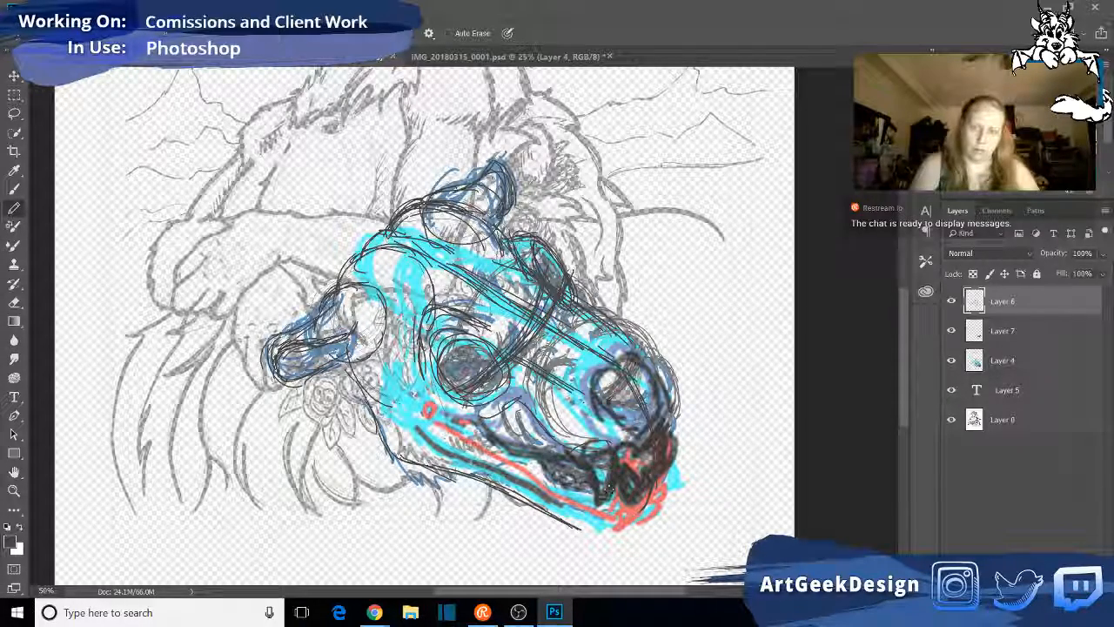
mouse_move(588, 454)
left_mouse_down()
mouse_move(601, 481)
mouse_move(601, 442)
mouse_move(626, 446)
left_mouse_up()
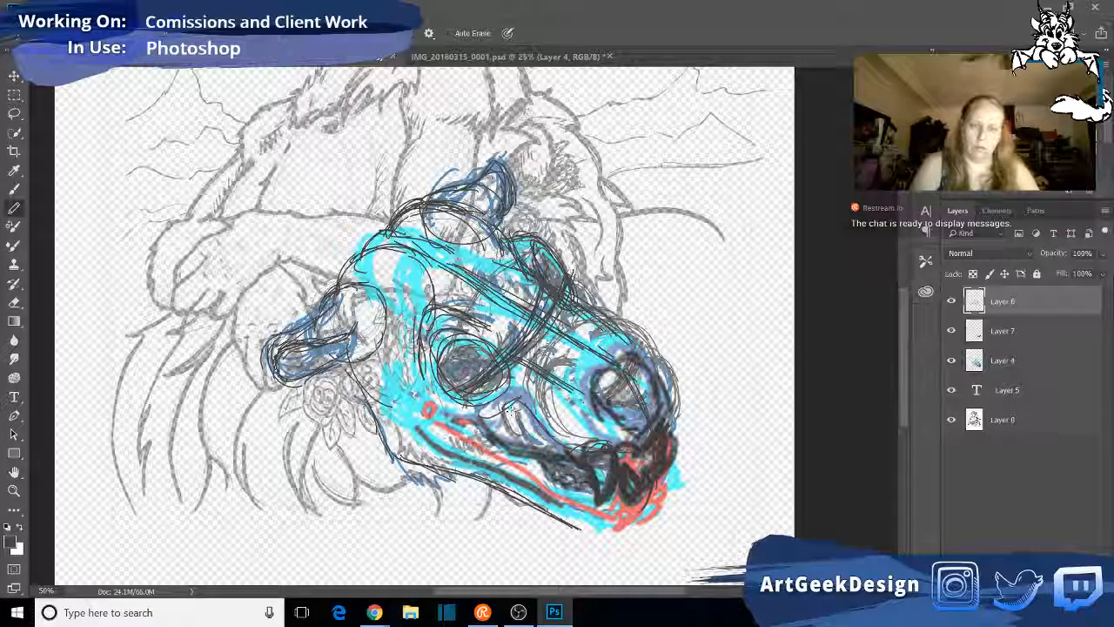
- Draw curved cross-contour guides over the middle of the muzzle and across the upper edge of the nose
left_click_drag(512, 409, 597, 339)
left_click_drag(519, 401, 585, 333)
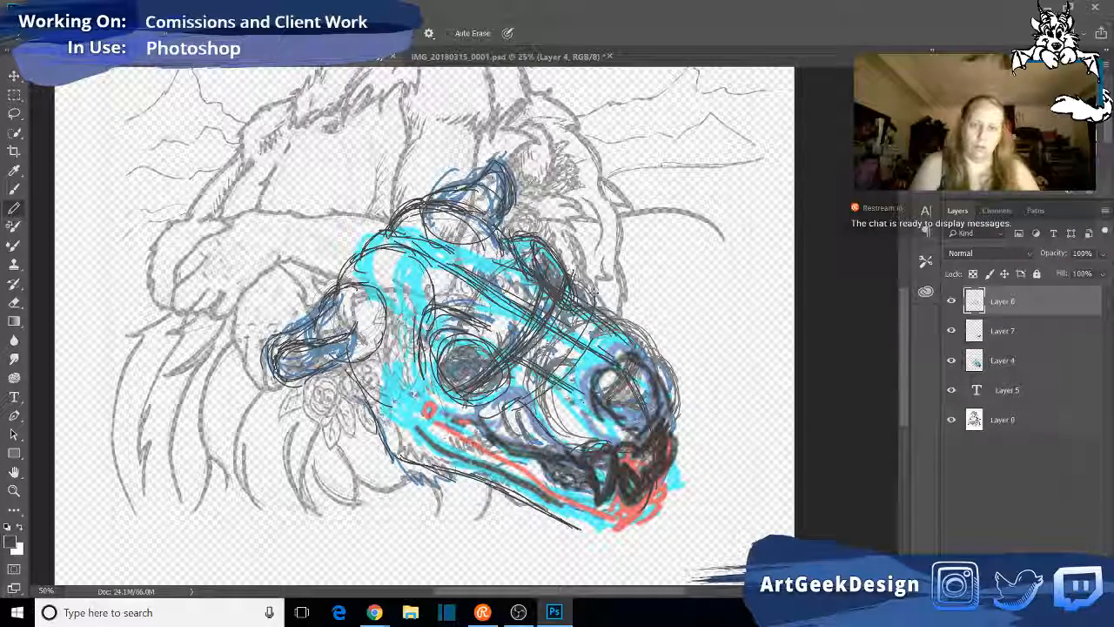
left_click_drag(513, 409, 550, 378)
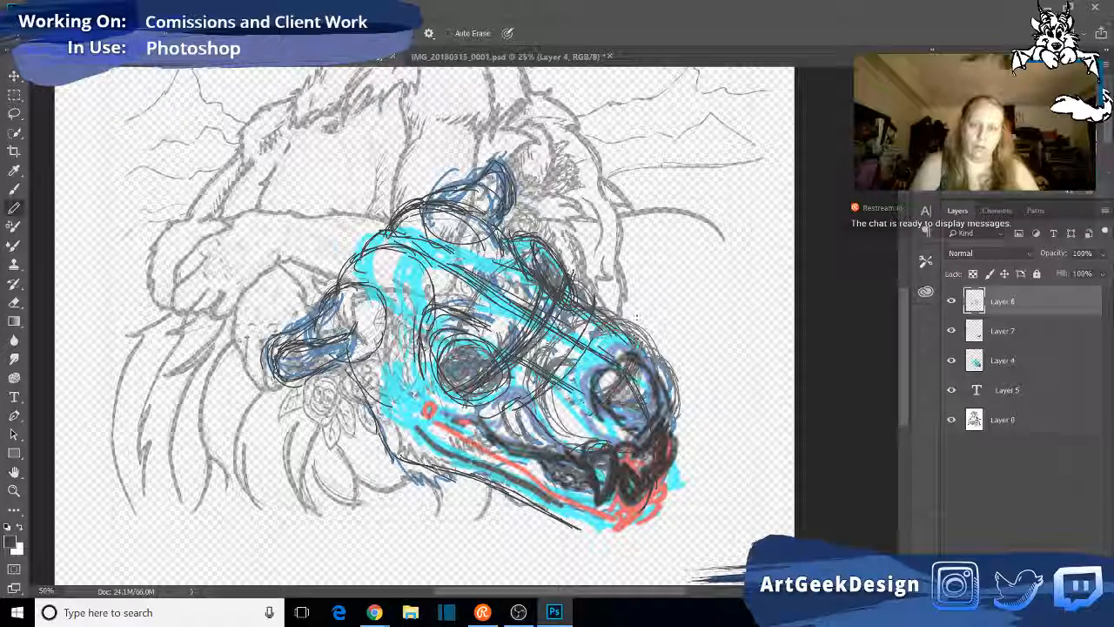
left_click_drag(637, 320, 609, 392)
left_click_drag(633, 336, 608, 381)
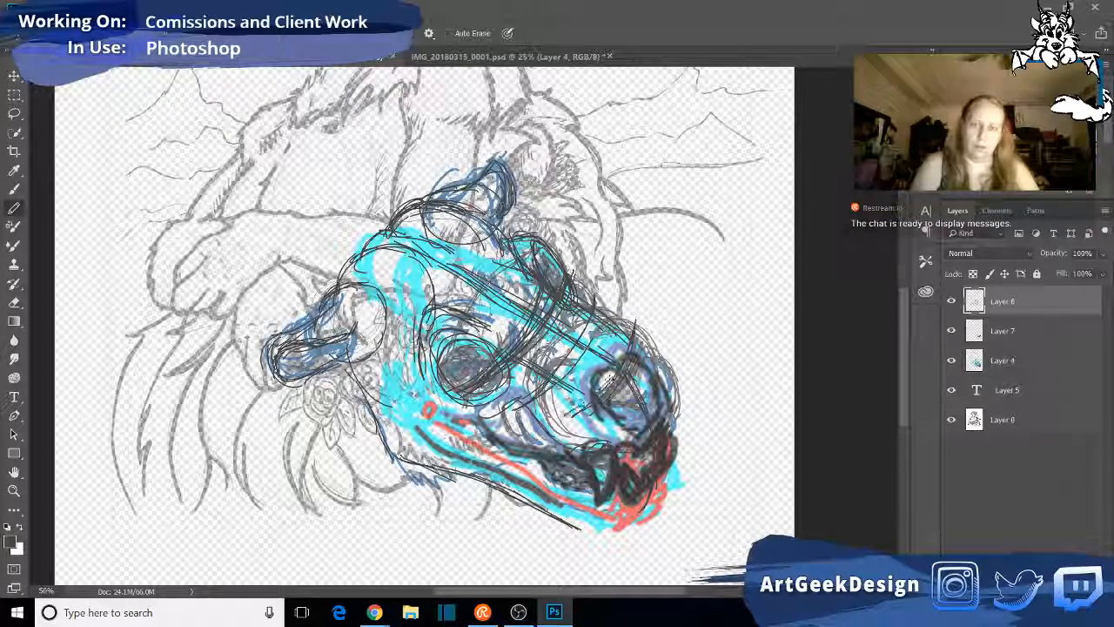
left_click_drag(634, 340, 602, 395)
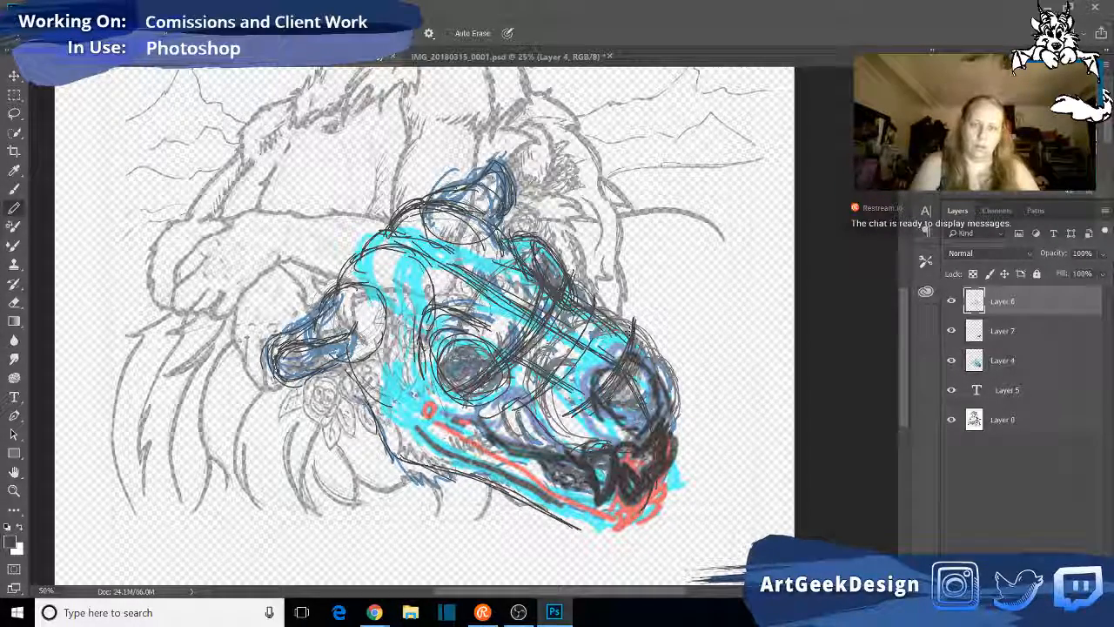
- Reinforce the cross-contour guides below the eyes and above the nose, and add a slanted guide along the nose's outer side
left_click_drag(557, 304, 512, 371)
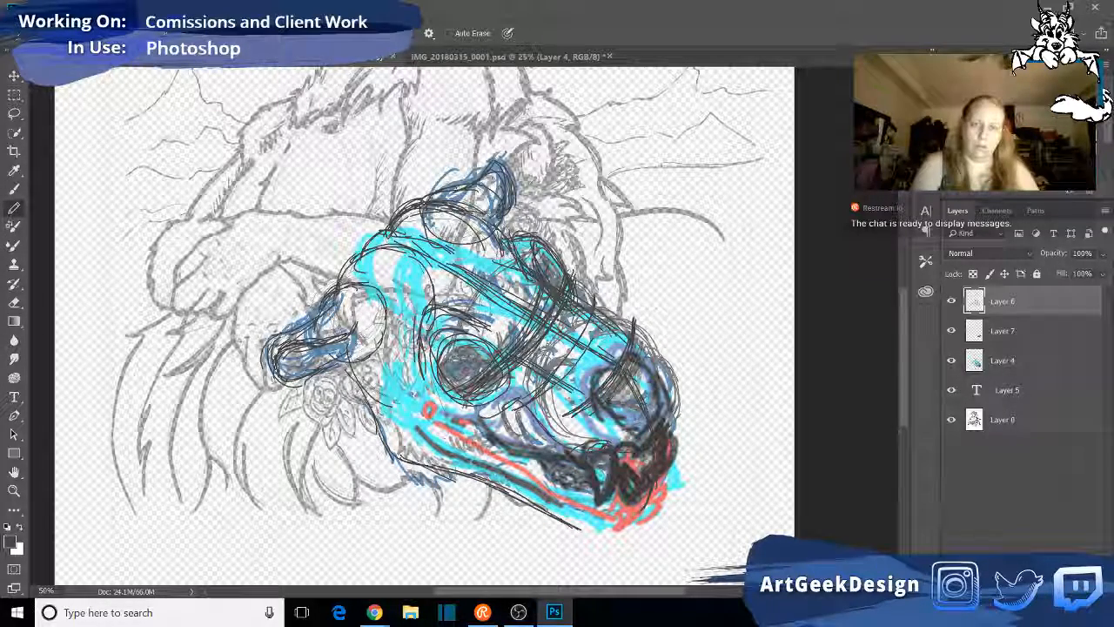
left_click_drag(570, 312, 513, 372)
left_click_drag(623, 367, 555, 412)
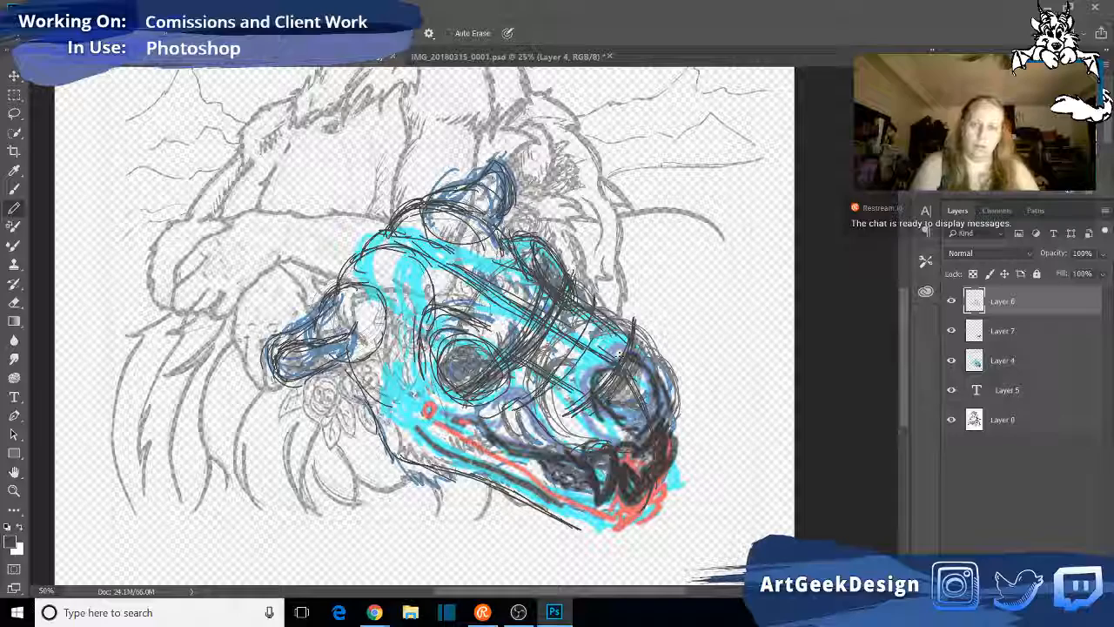
left_click_drag(619, 353, 571, 415)
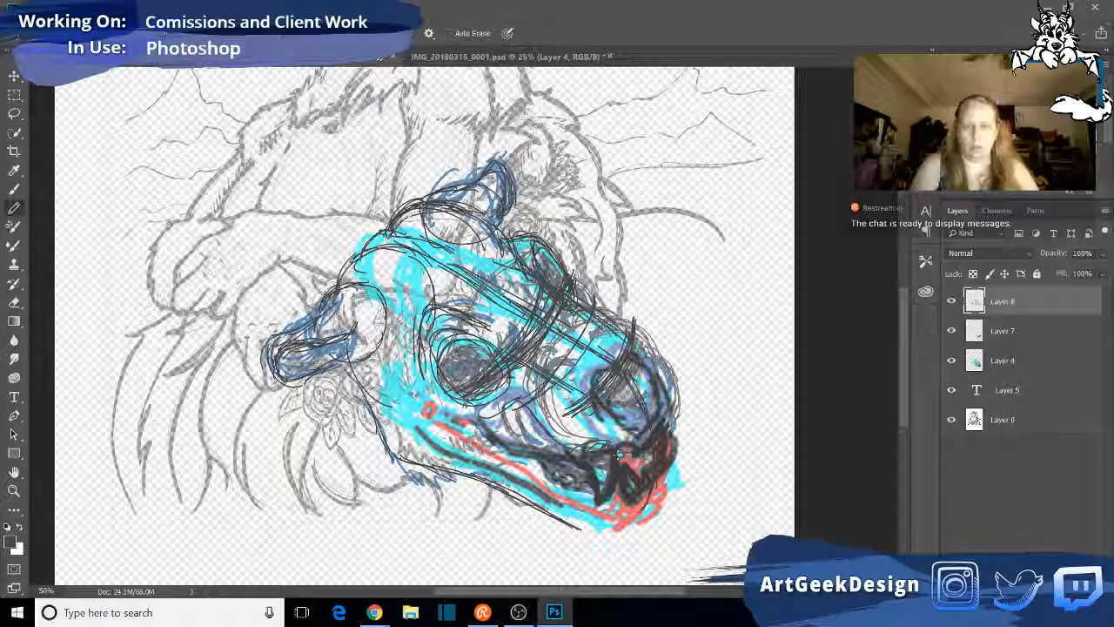
mouse_move(693, 370)
left_mouse_down()
mouse_move(691, 389)
mouse_move(679, 389)
left_mouse_up()
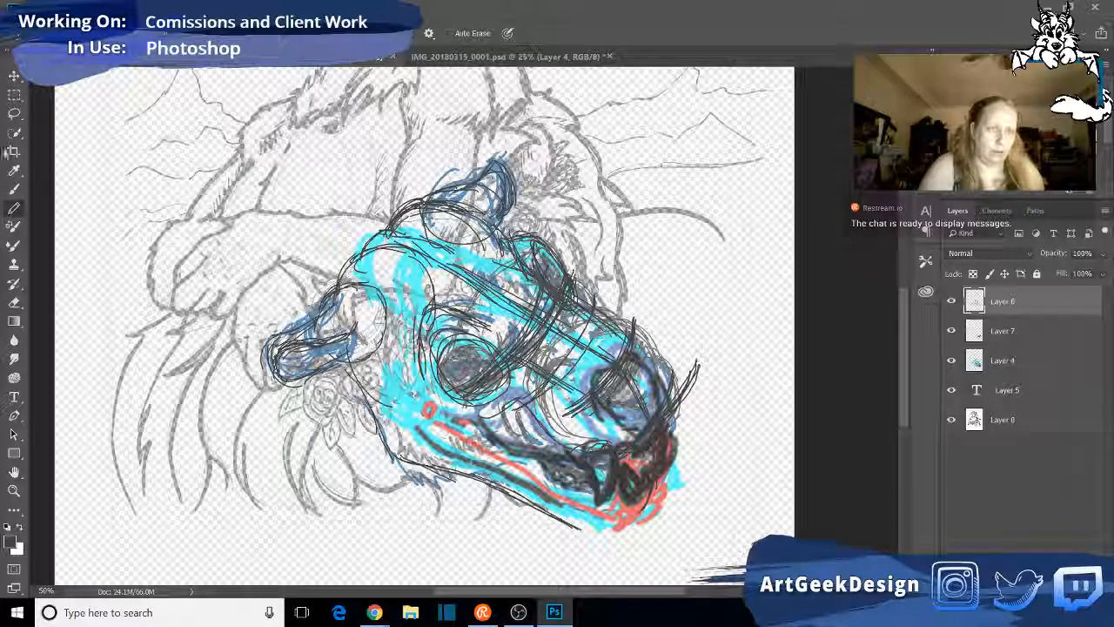
- Copy the lassoed cross-contour guide below the eyes to a new layer and move the copy down the muzzle to the nose
left_click(14, 113)
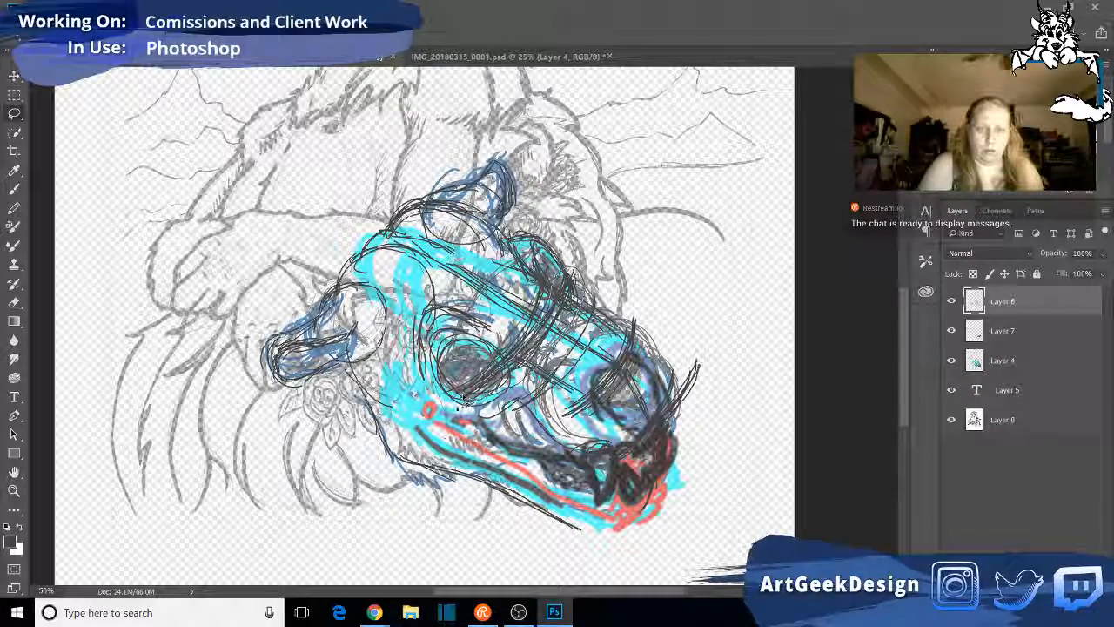
key("ctrl+j")
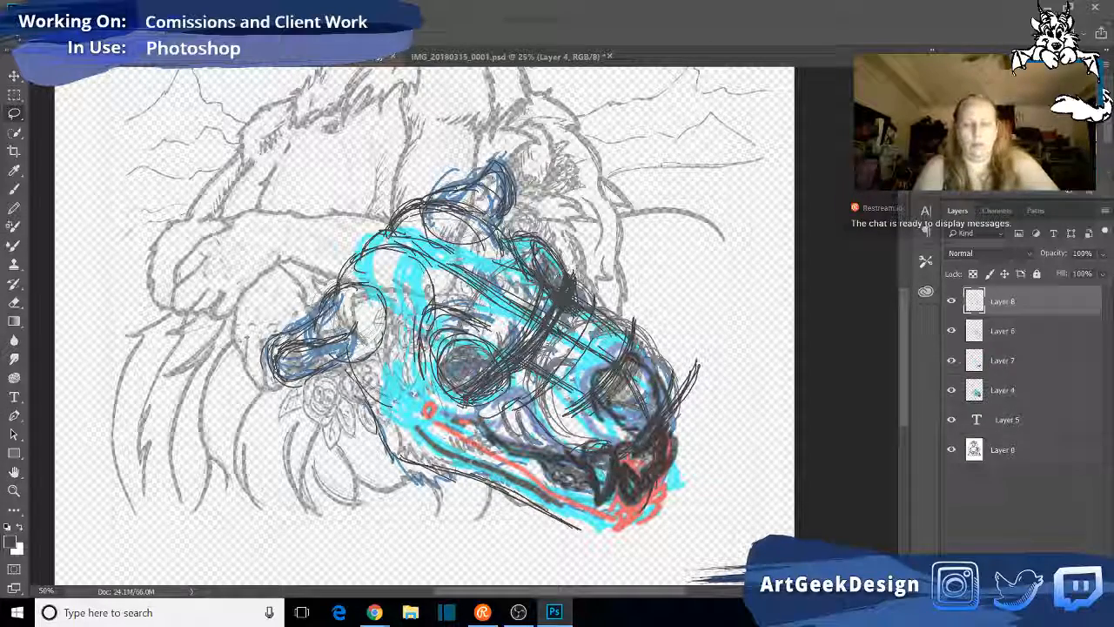
key("v")
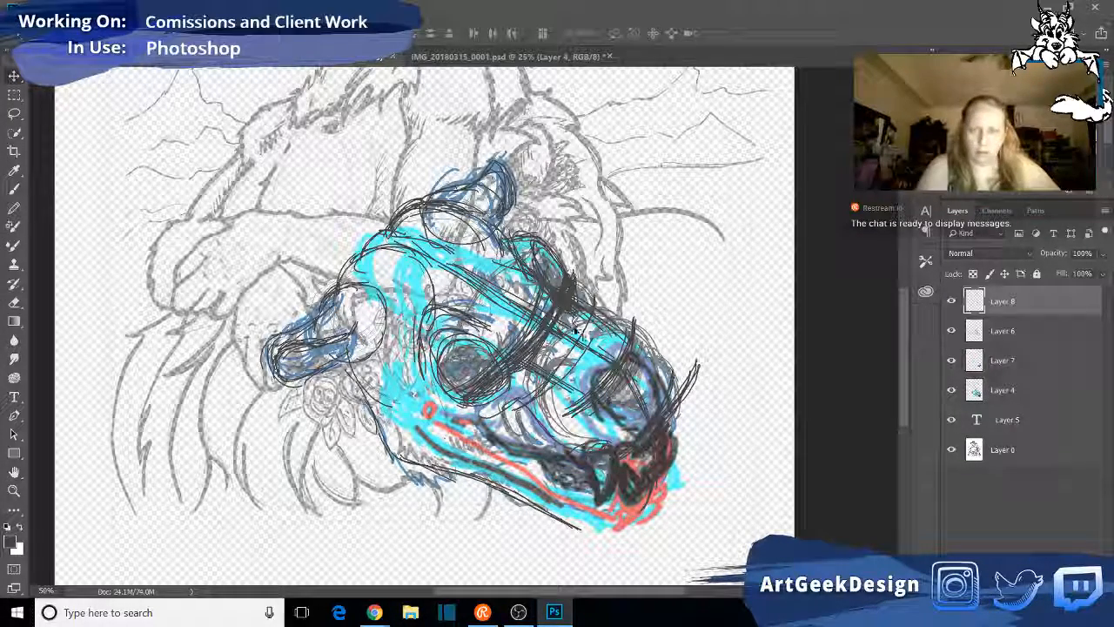
left_click_drag(551, 342, 631, 397)
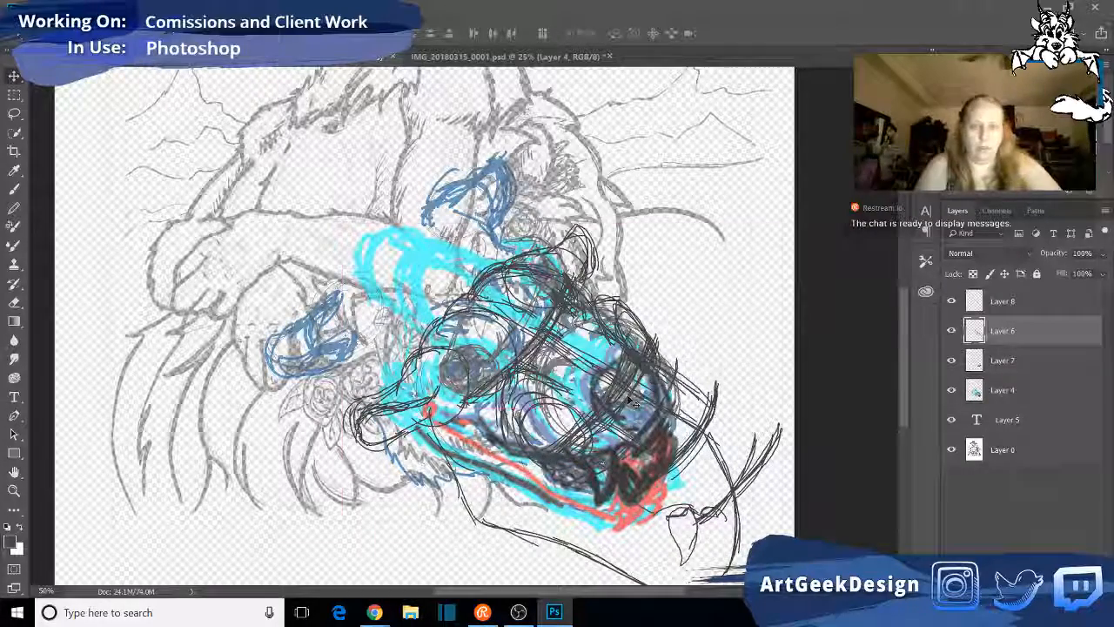
key("ctrl+z")
left_click(1064, 302)
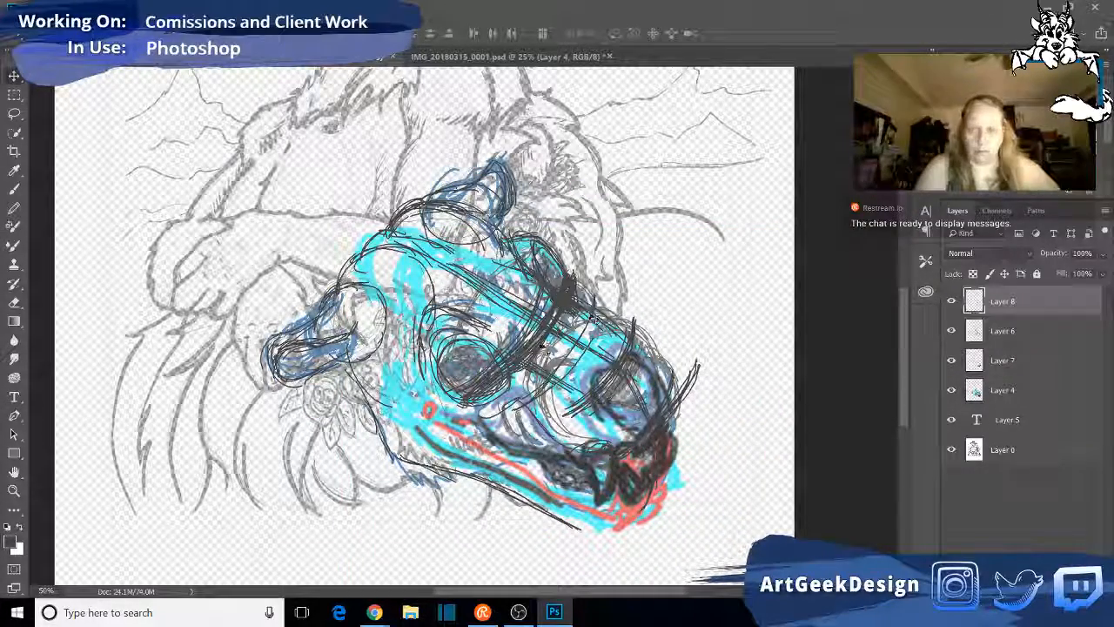
mouse_move(558, 312)
left_mouse_down()
mouse_move(590, 335)
mouse_move(594, 383)
mouse_move(620, 383)
mouse_move(625, 399)
mouse_move(683, 390)
mouse_move(622, 375)
left_mouse_up()
left_click_drag(629, 336, 651, 345)
- Erase the old cross-contour strokes on the muzzle just above the nose on Layer 6
left_click(1025, 333)
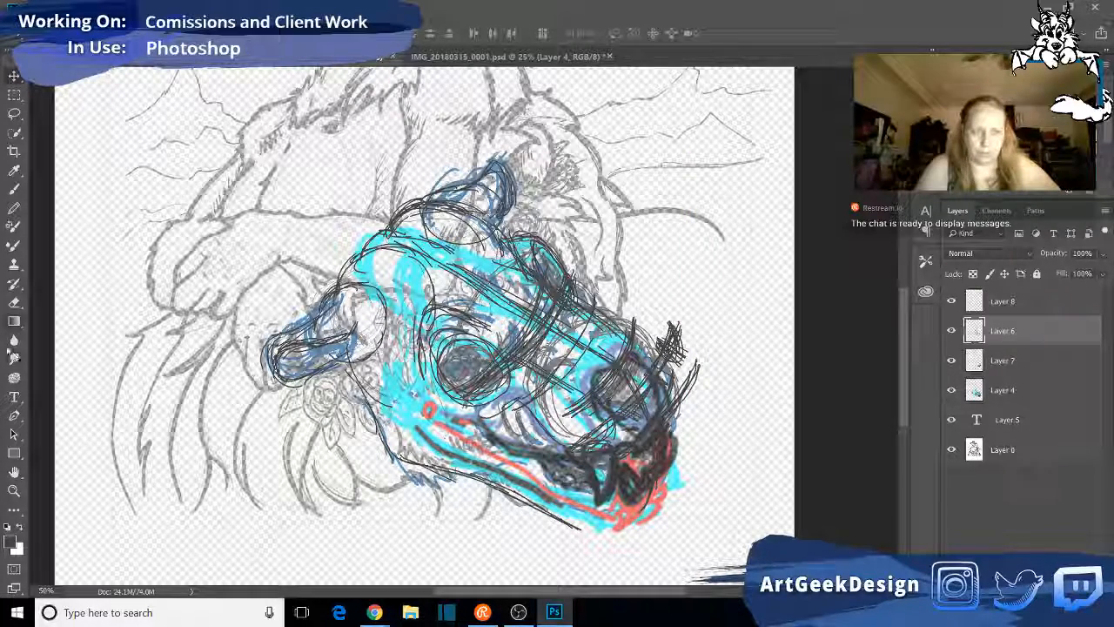
left_click(14, 302)
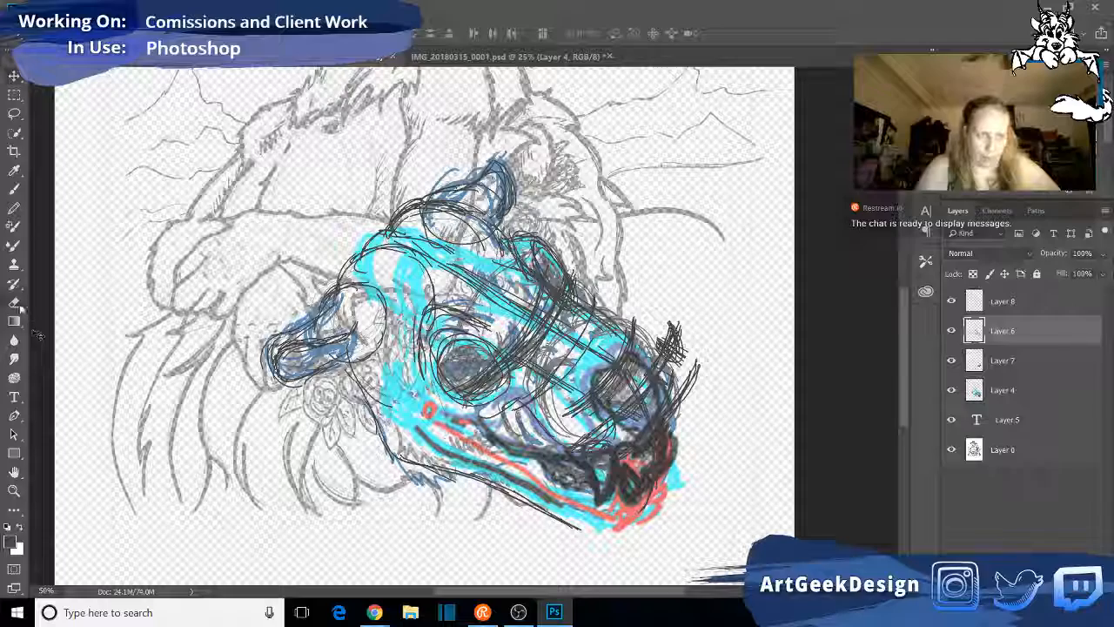
mouse_move(601, 342)
left_mouse_down()
mouse_move(629, 373)
mouse_move(578, 383)
left_mouse_up()
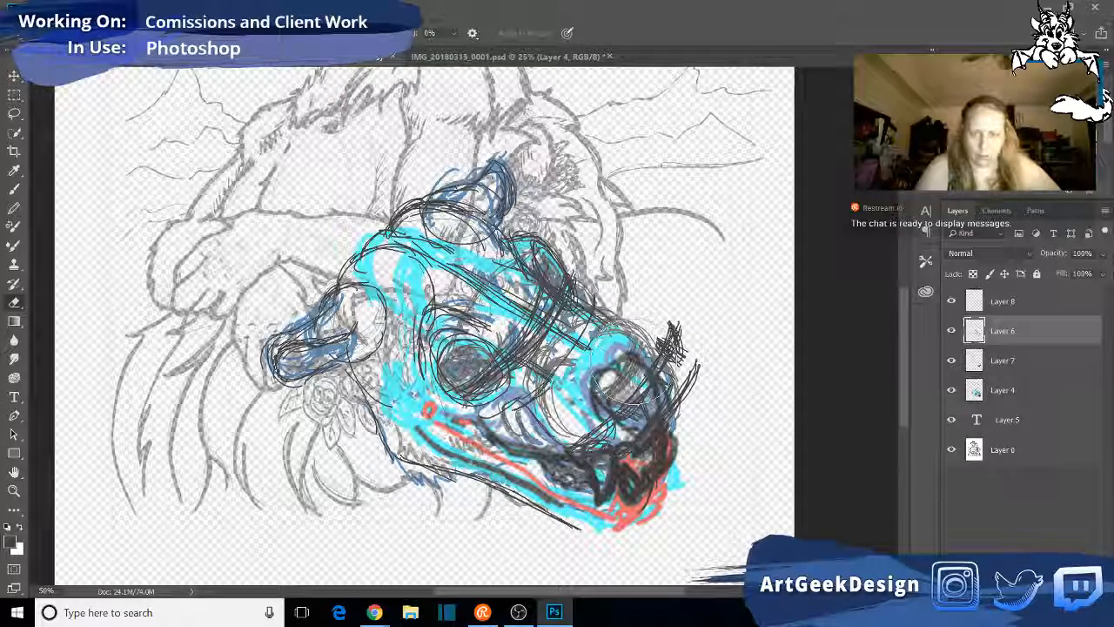
- Shift the copied guide on Layer 8 slightly back over the nose and duplicate the layer
left_click(1026, 305)
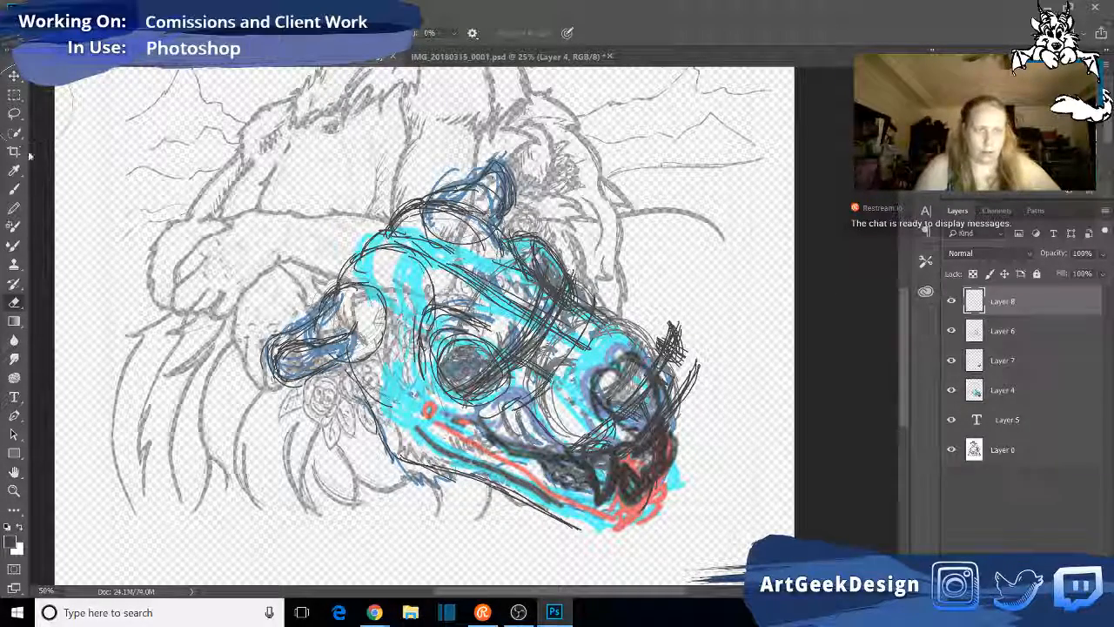
left_click(14, 76)
mouse_move(655, 405)
left_mouse_down()
mouse_move(576, 332)
mouse_move(567, 355)
mouse_move(532, 335)
mouse_move(561, 364)
mouse_move(620, 384)
mouse_move(625, 403)
left_mouse_up()
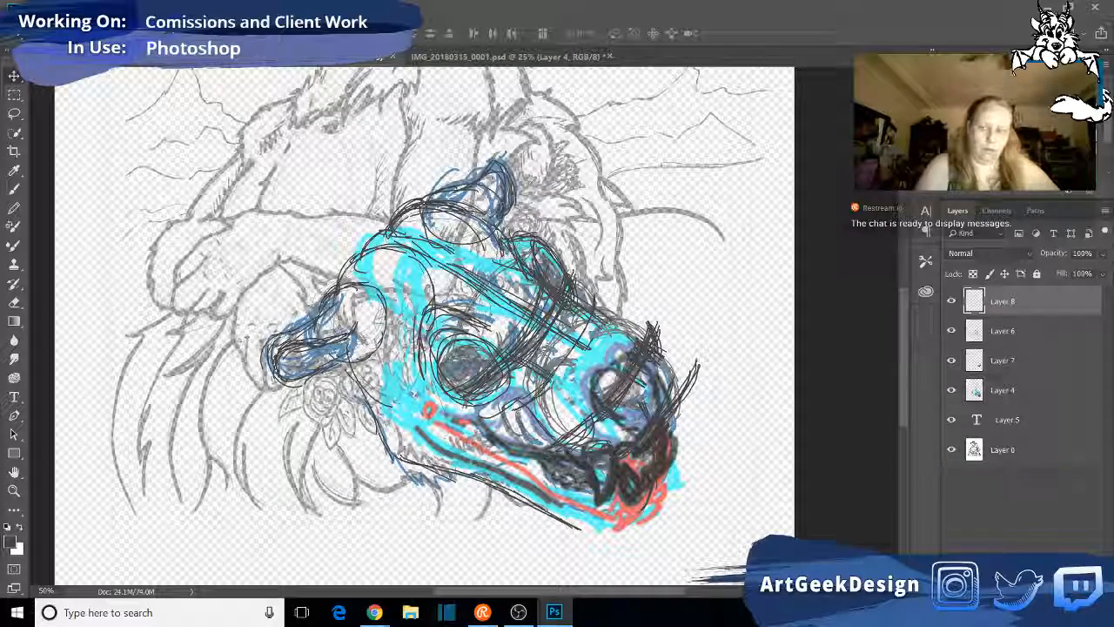
key("ctrl+j")
mouse_move(640, 396)
left_mouse_down()
mouse_move(631, 401)
mouse_move(641, 402)
left_mouse_up()
left_click(1055, 300)
key("ctrl+z")
left_click(1069, 309)
key("ctrl+z")
left_click(1055, 301)
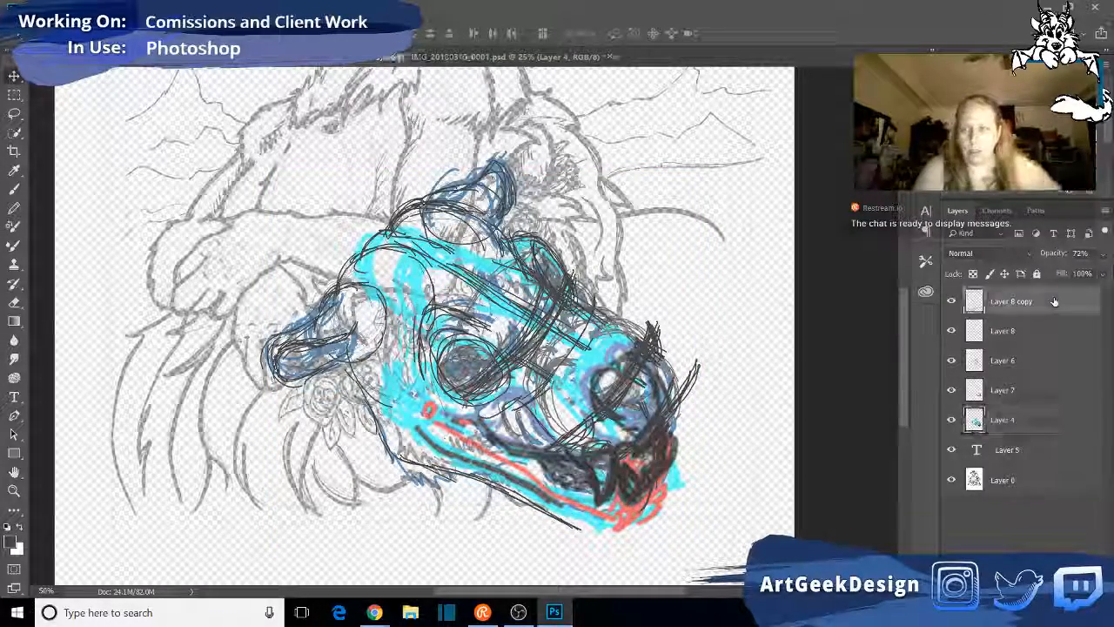
double_click(1055, 302)
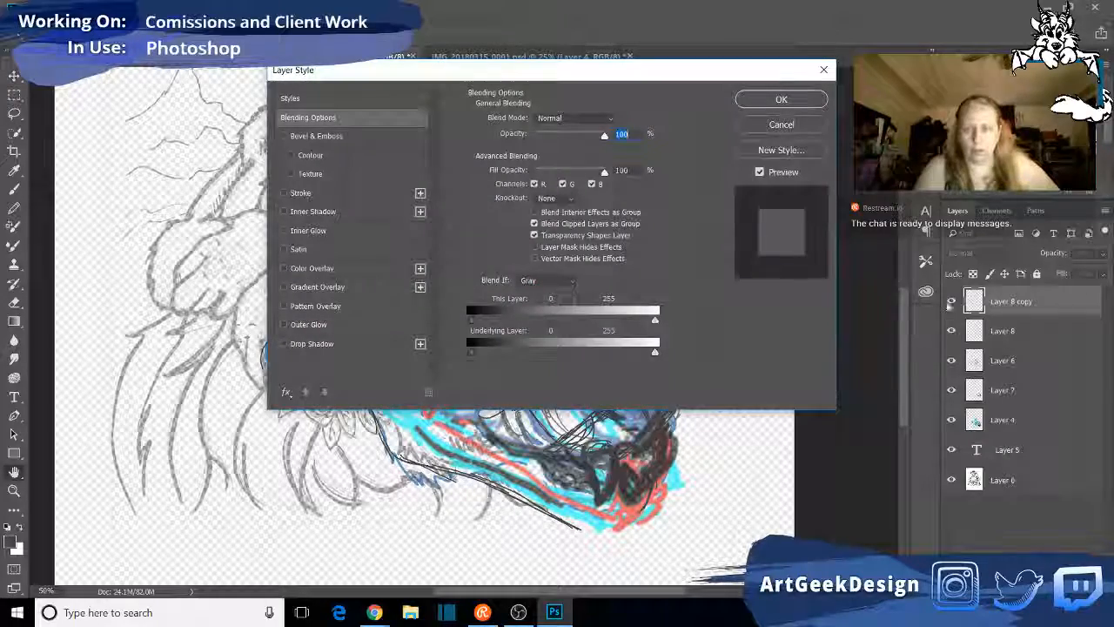
key("Escape")
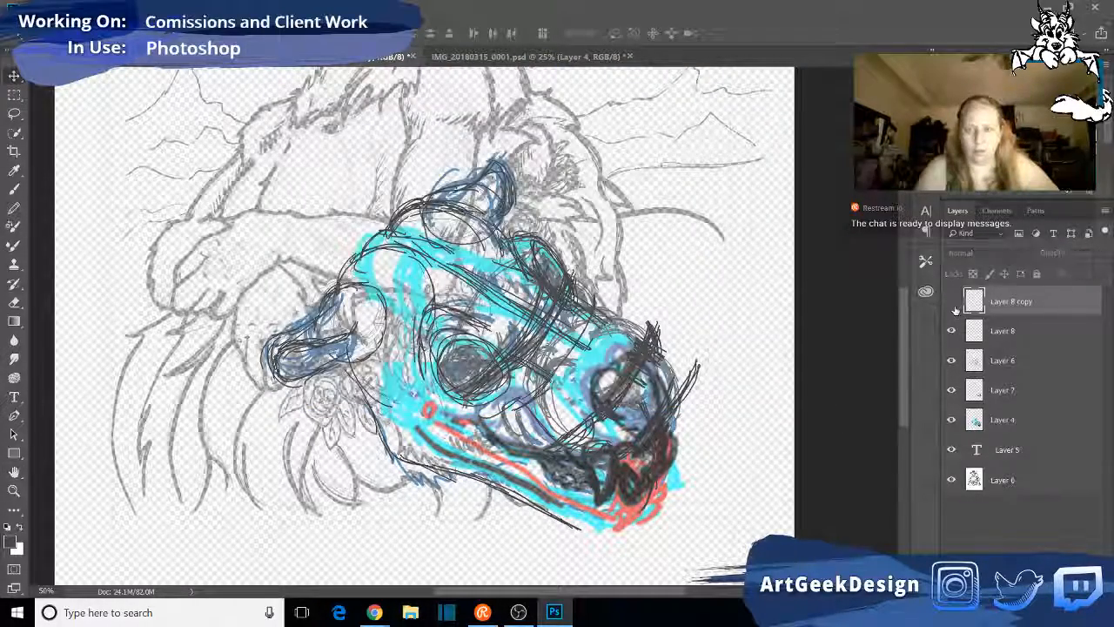
- Hide the coloured guides on Layer 4 and move the Layer 8 copy to the front of the nose
left_click(951, 301)
left_click(952, 420)
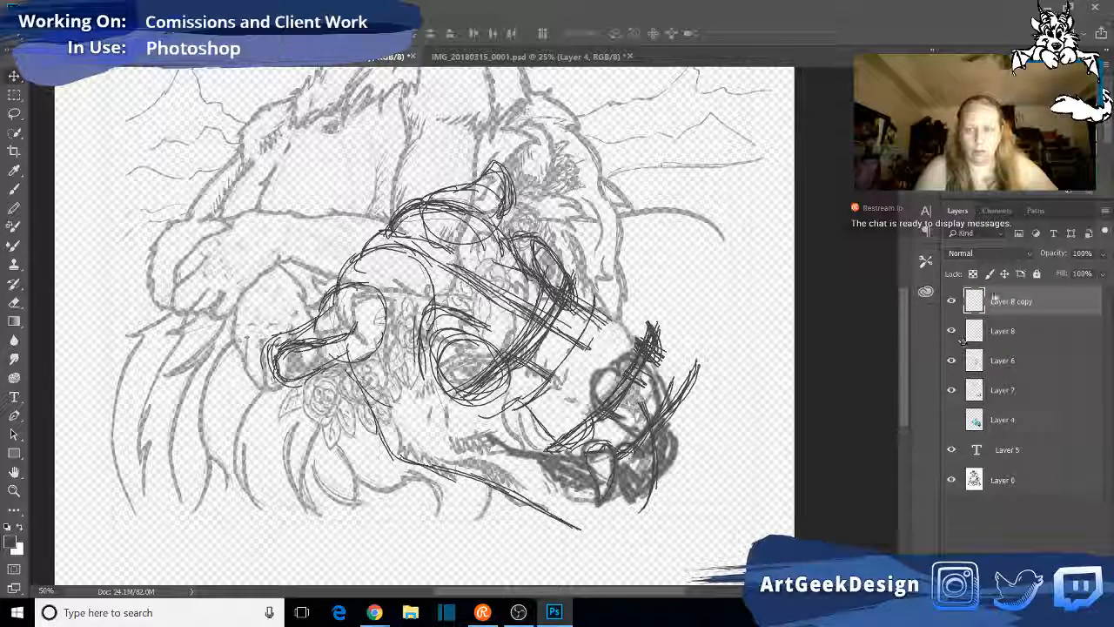
mouse_move(635, 375)
left_mouse_down()
mouse_move(671, 427)
mouse_move(692, 396)
mouse_move(681, 406)
mouse_move(679, 396)
left_mouse_up()
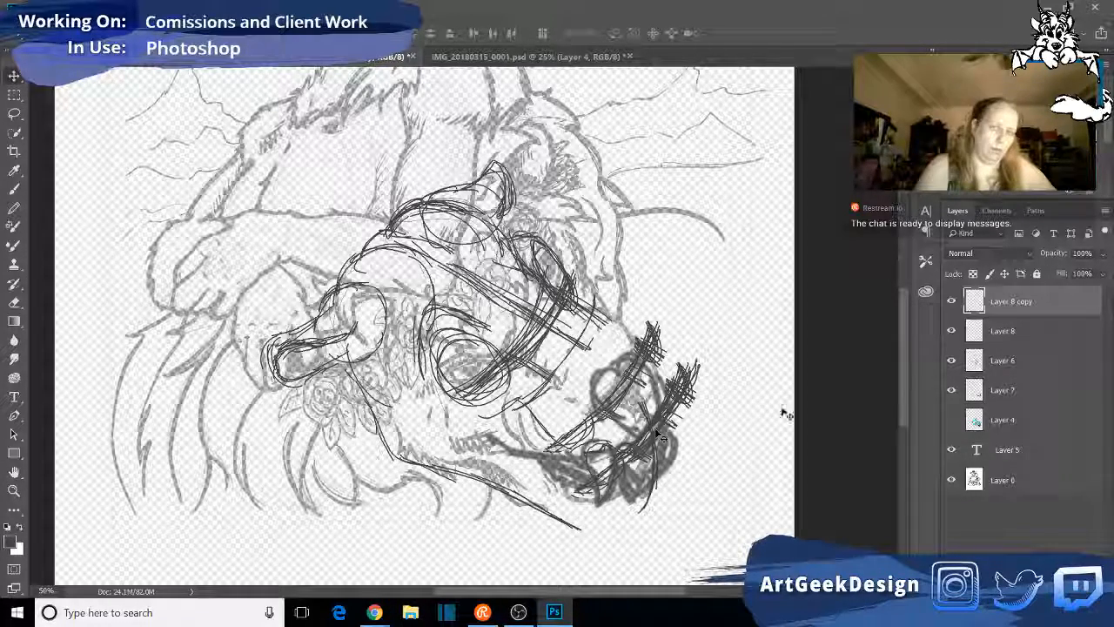
- Duplicate the Layer 8 copy and position the new guide below the nose, across the mouth and chin
left_click_drag(1022, 302, 1075, 589)
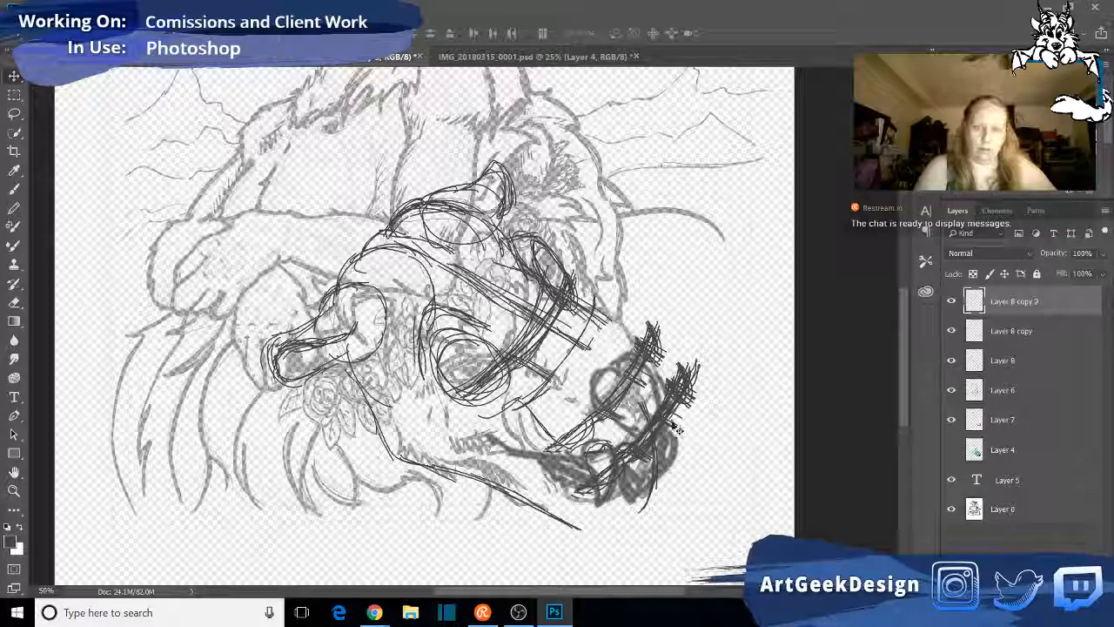
mouse_move(678, 430)
left_mouse_down()
mouse_move(686, 402)
mouse_move(672, 431)
left_mouse_up()
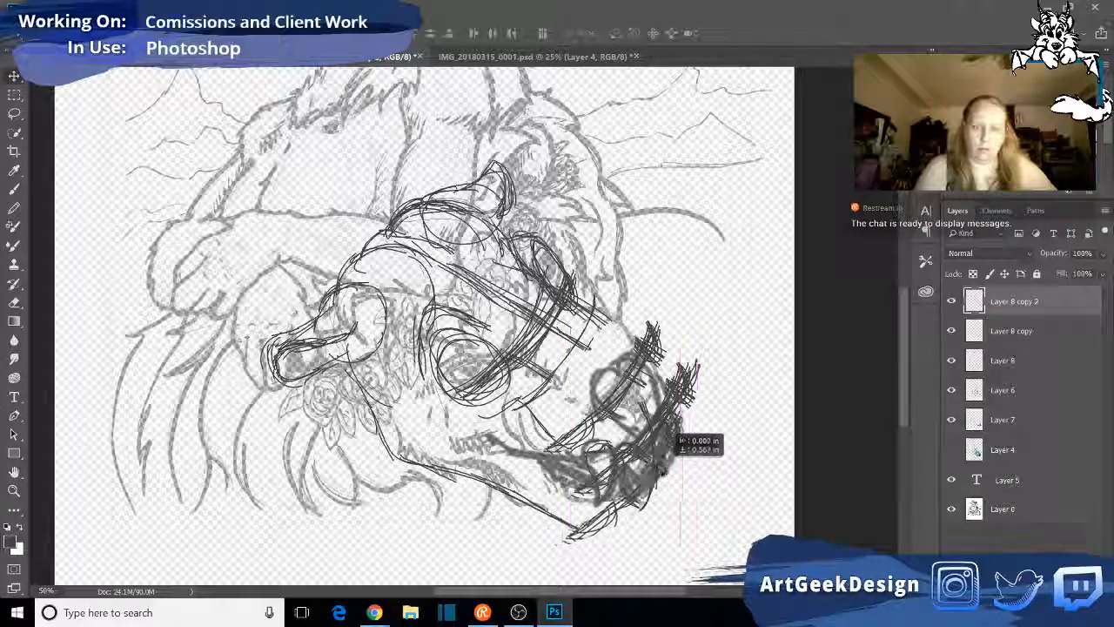
left_click_drag(660, 473, 669, 475)
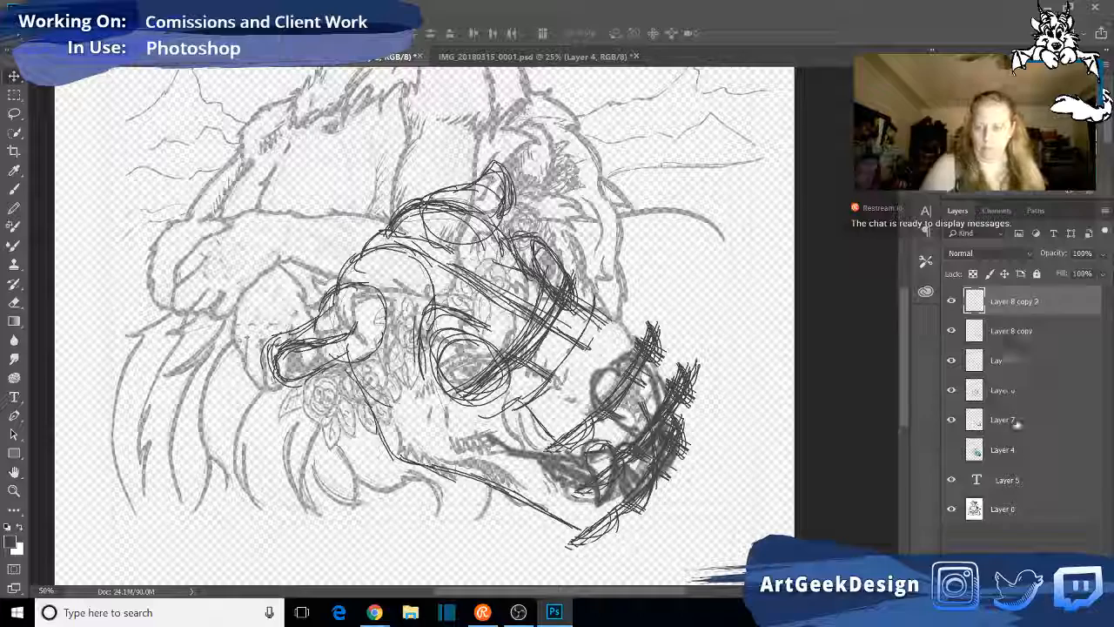
- Merge Layer 8 and its two copies into one layer and set the merged layer's opacity to 68%
left_click(951, 391)
left_click(951, 391)
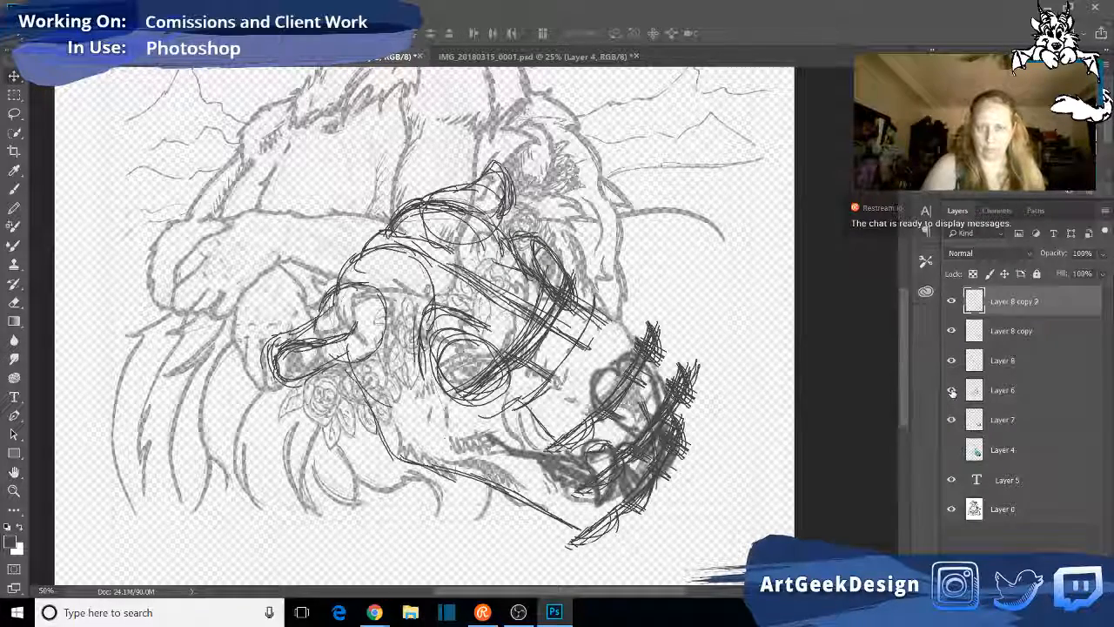
left_click(1010, 397)
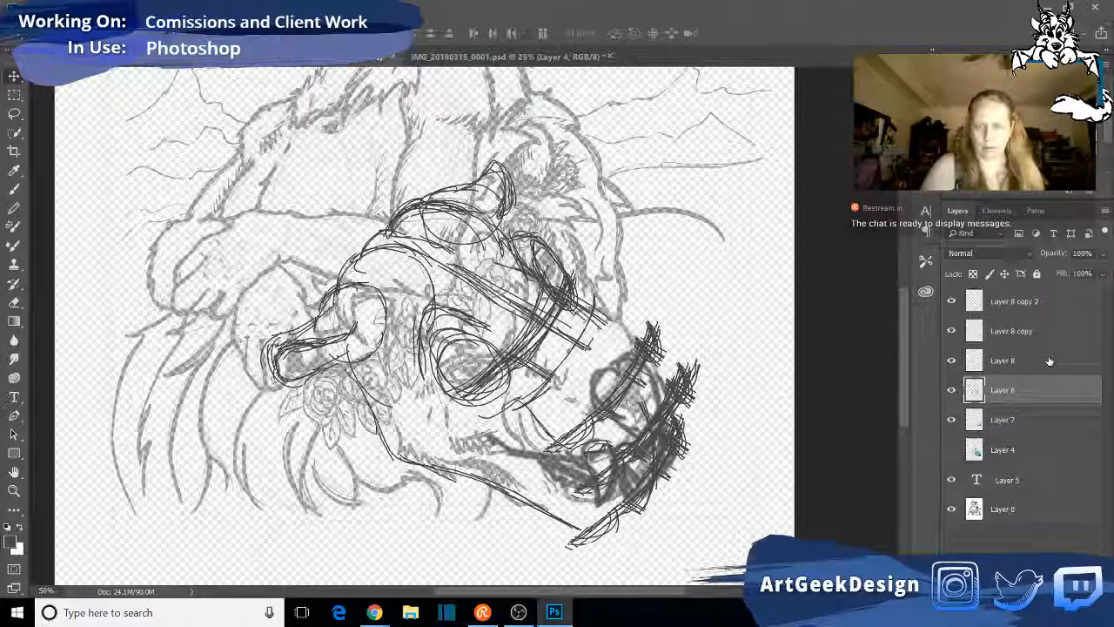
left_click(1049, 358)
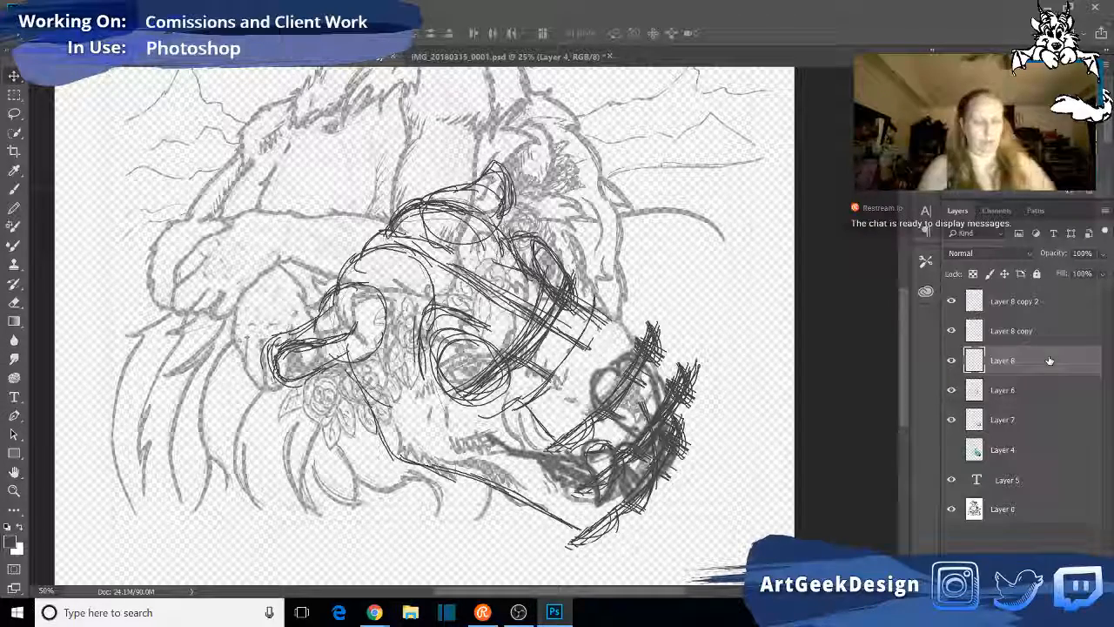
left_click(1047, 305, "shift")
right_click(1050, 331)
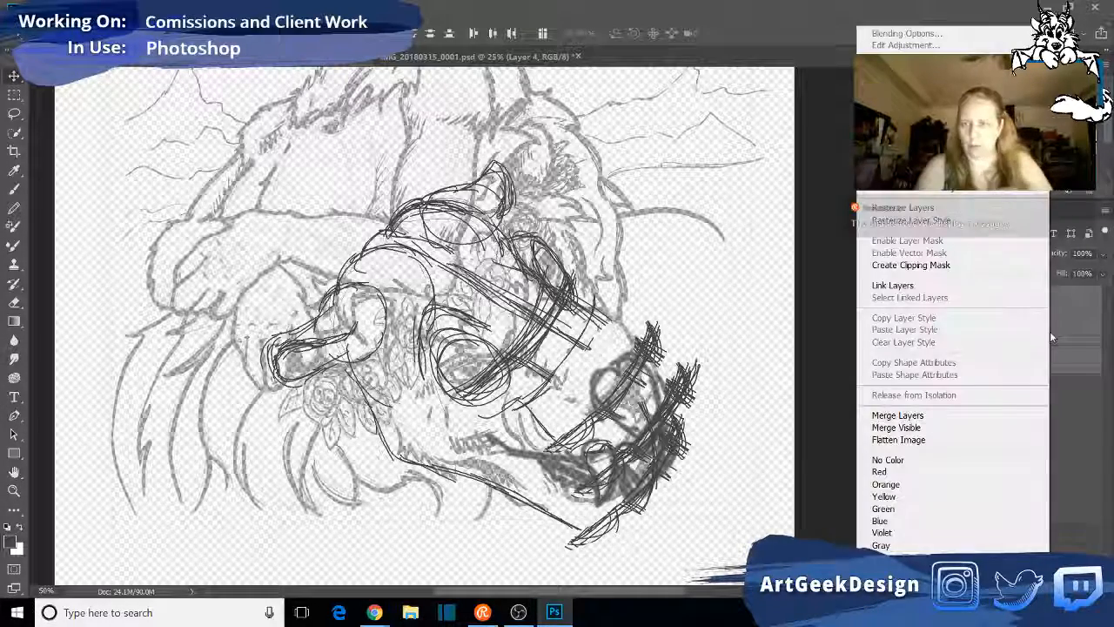
left_click(898, 415)
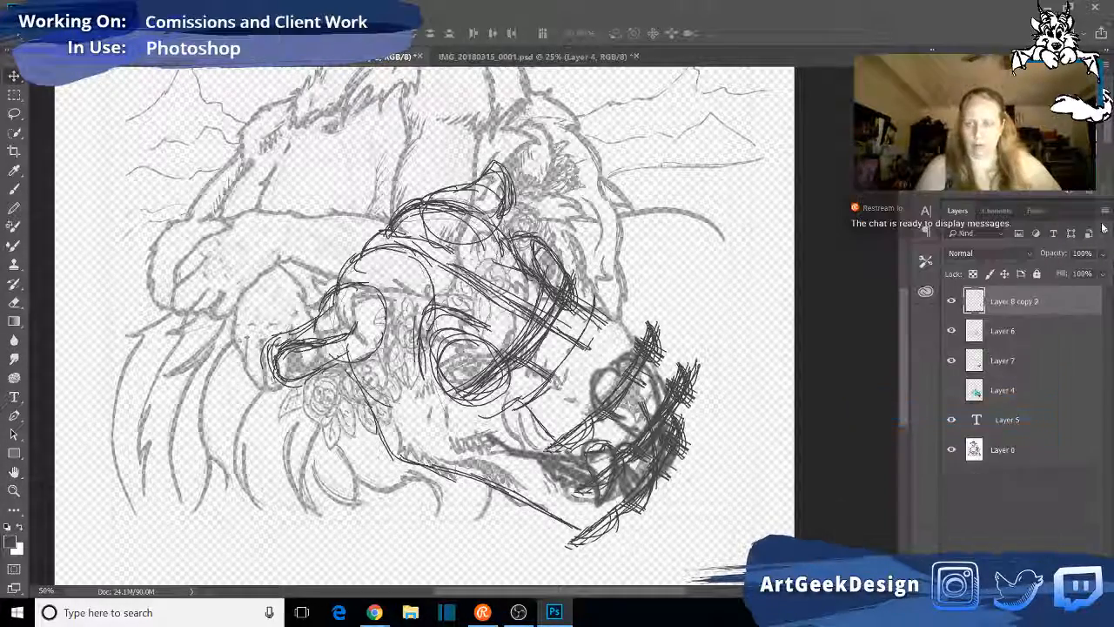
left_click(1104, 253)
left_click_drag(1102, 274, 1084, 273)
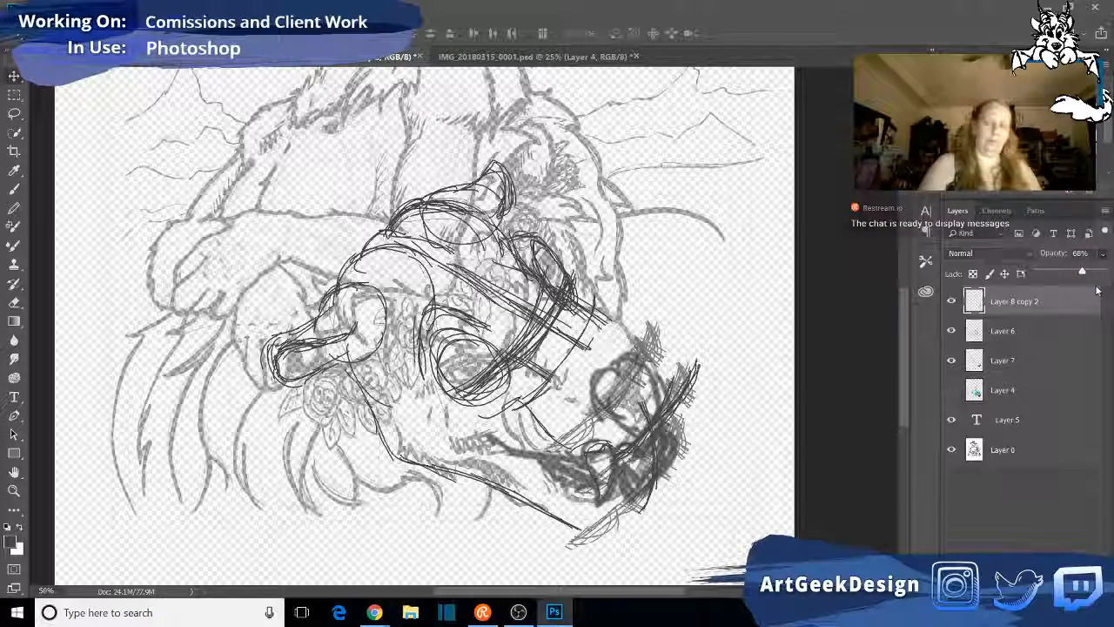
- On Layer 6, extend the muzzle bridge line to the nose in pencil and sketch the nose's outline and lower edge
left_click(1050, 331)
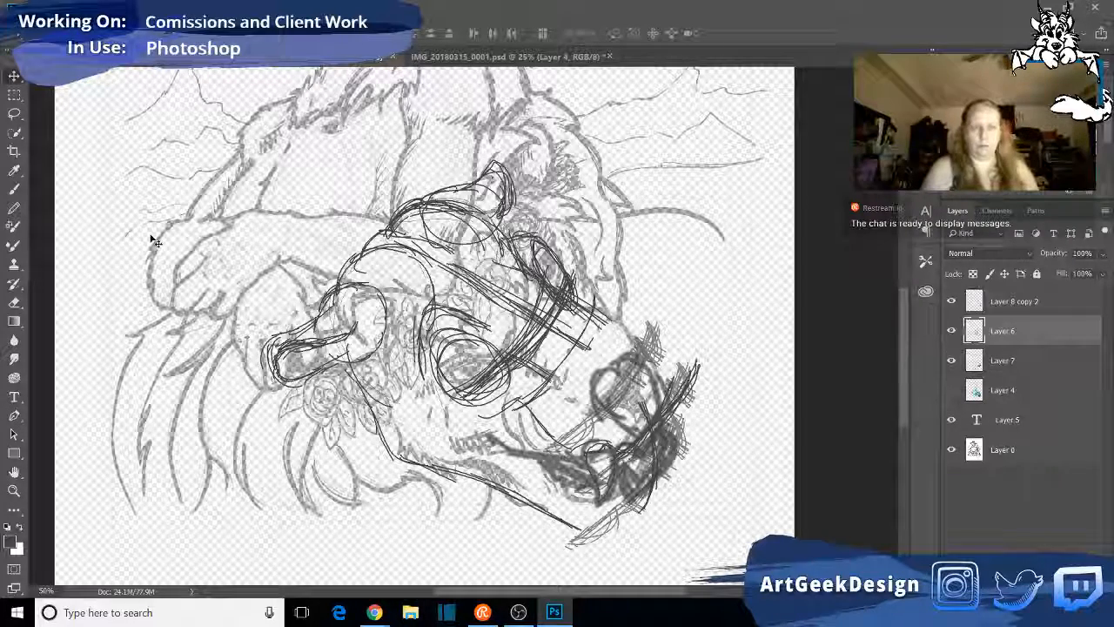
key("b")
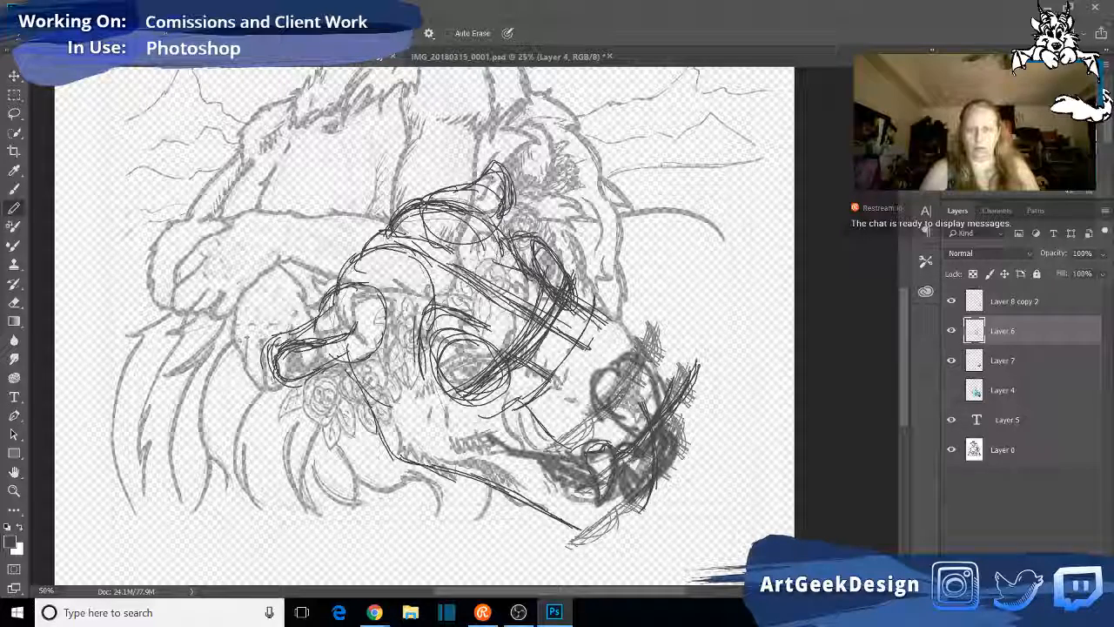
left_click_drag(651, 348, 606, 410)
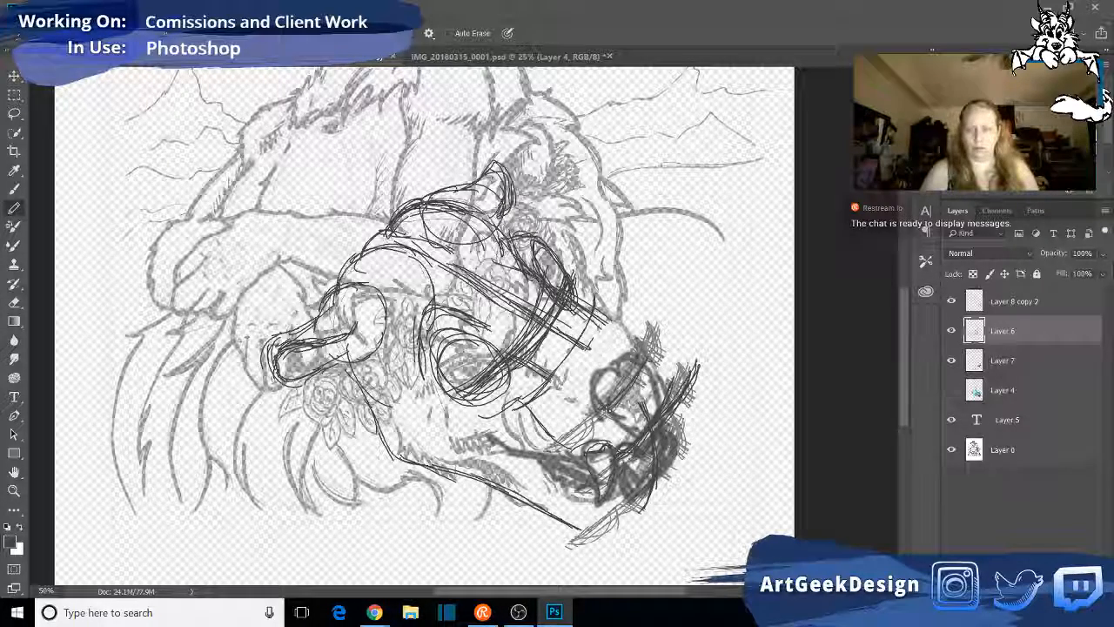
mouse_move(564, 335)
left_mouse_down()
mouse_move(625, 364)
mouse_move(653, 428)
left_mouse_up()
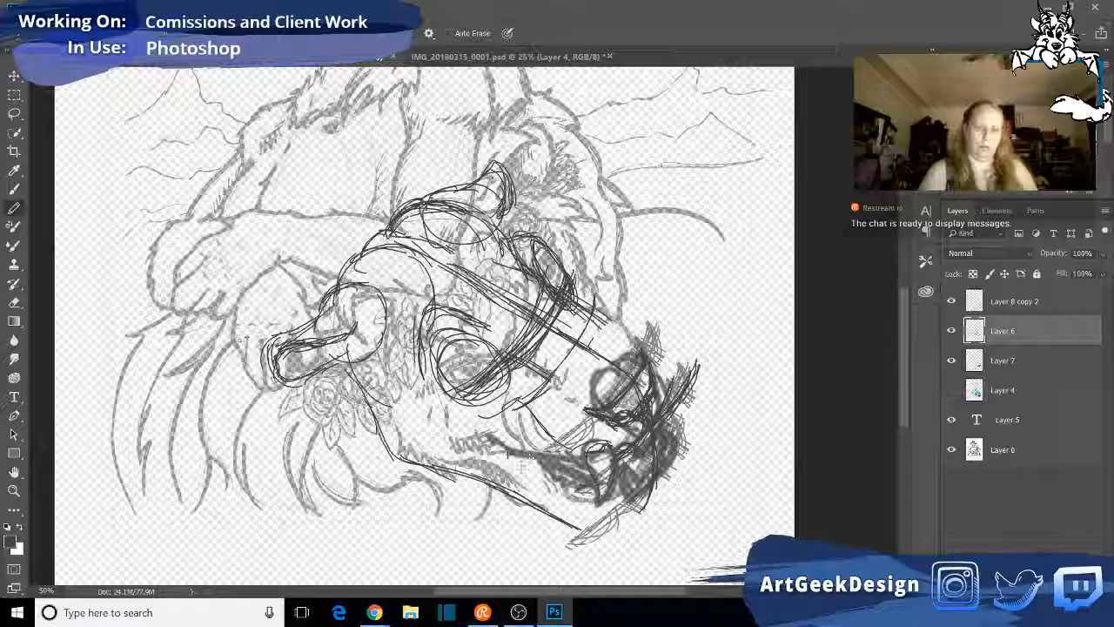
- Sketch the rounded near-side muzzle pad, curving from the bridge below the near eye down past the mouth line
left_click_drag(516, 429, 523, 469)
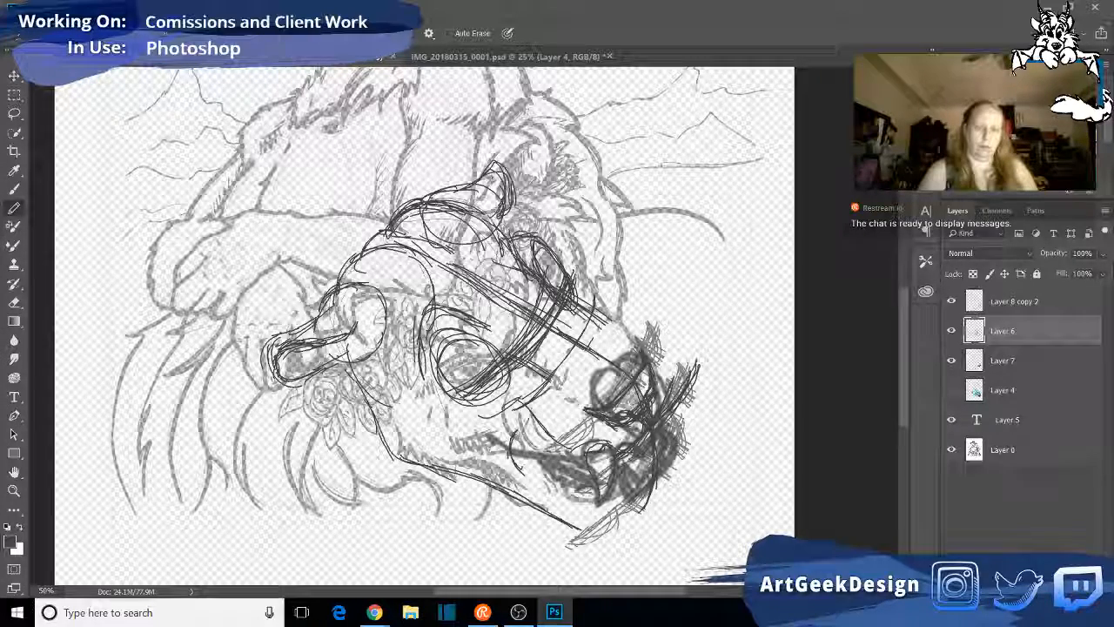
mouse_move(529, 398)
left_mouse_down()
mouse_move(511, 444)
mouse_move(521, 468)
left_mouse_up()
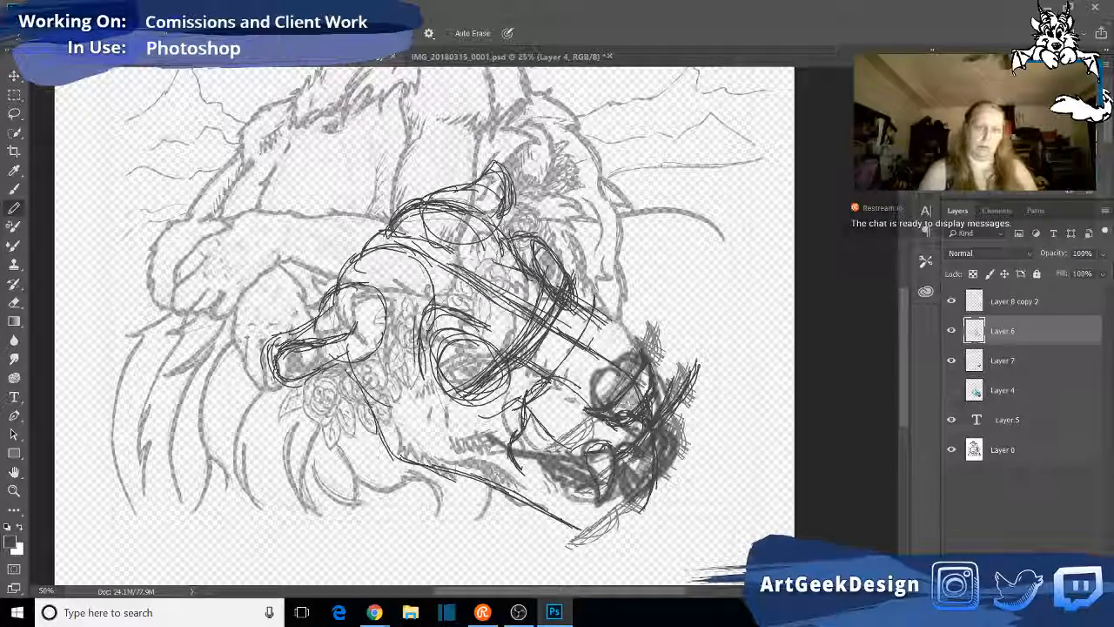
mouse_move(531, 405)
left_mouse_down()
mouse_move(538, 442)
mouse_move(520, 388)
mouse_move(562, 384)
mouse_move(582, 404)
left_mouse_up()
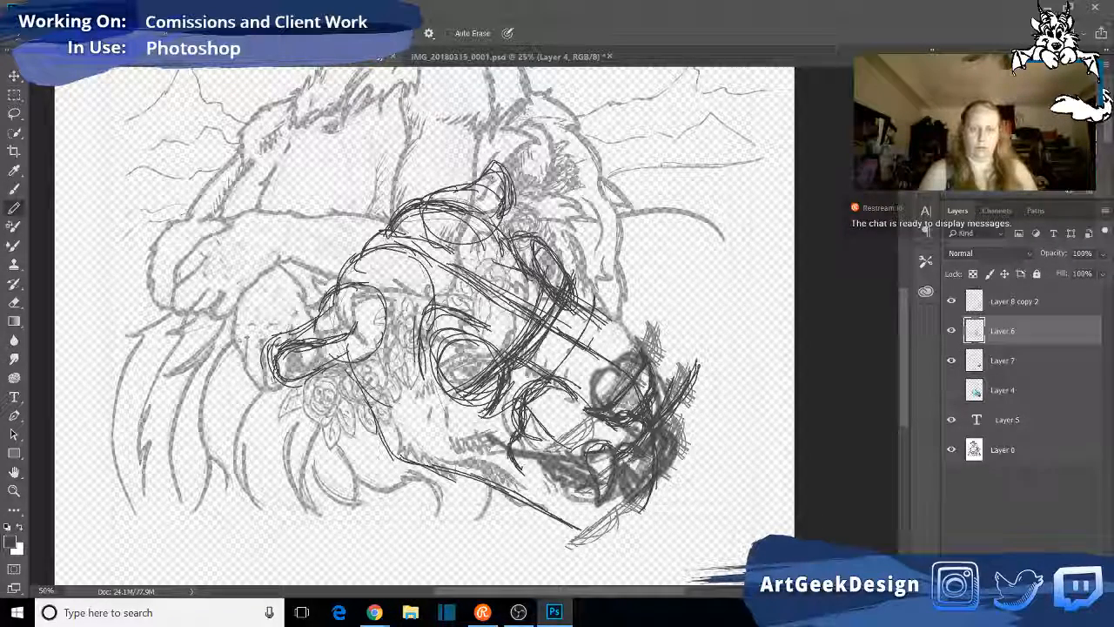
- Darken the cross-contour guides between the eyes and draw the far edge of the muzzle down to the nose
mouse_move(558, 300)
left_mouse_down()
mouse_move(526, 345)
mouse_move(496, 361)
mouse_move(514, 362)
mouse_move(538, 333)
left_mouse_up()
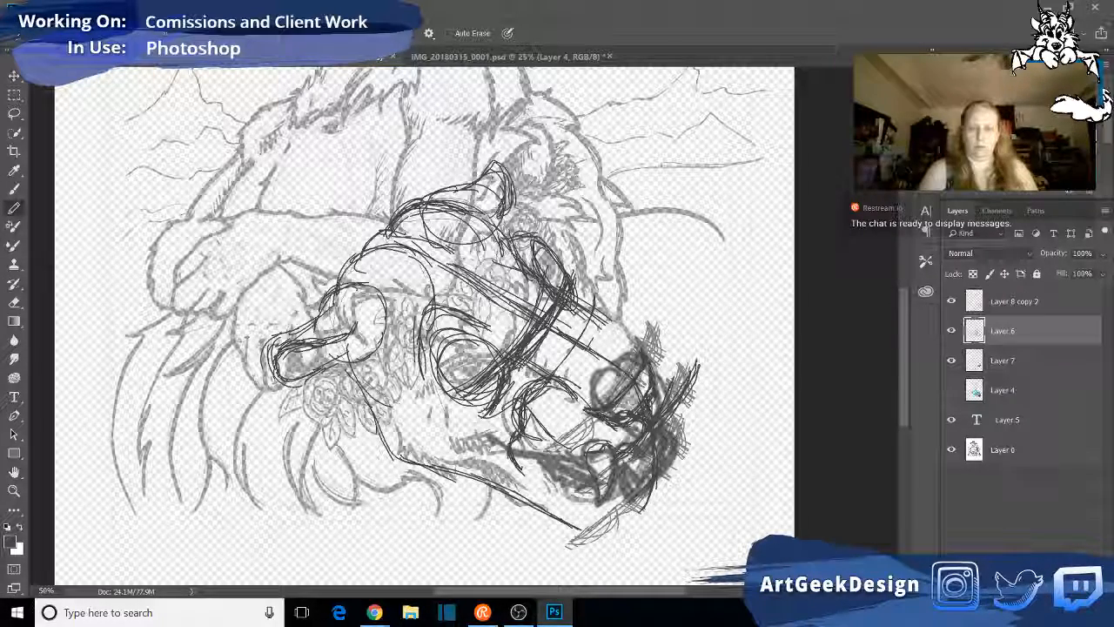
left_click_drag(558, 318, 538, 370)
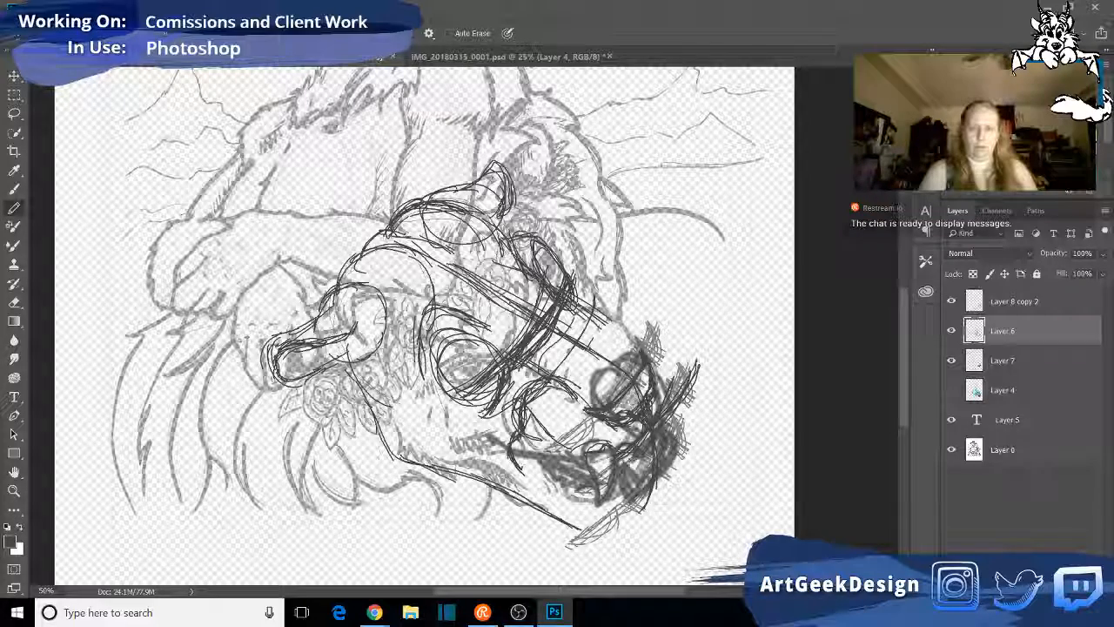
mouse_move(576, 307)
left_mouse_down()
mouse_move(559, 340)
mouse_move(548, 335)
left_mouse_up()
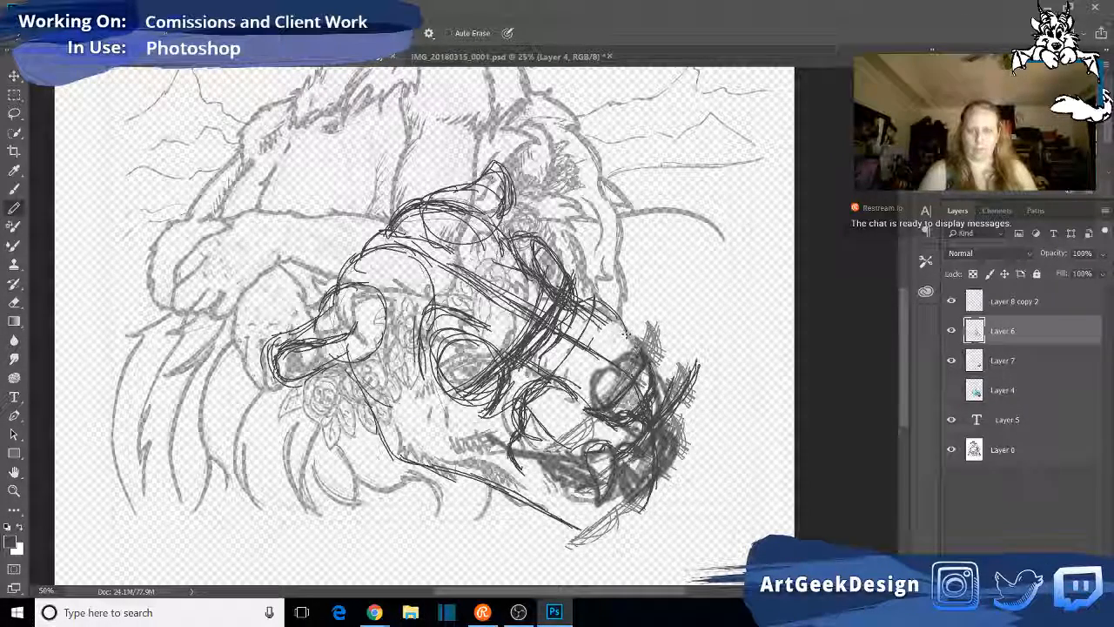
left_click_drag(592, 301, 638, 347)
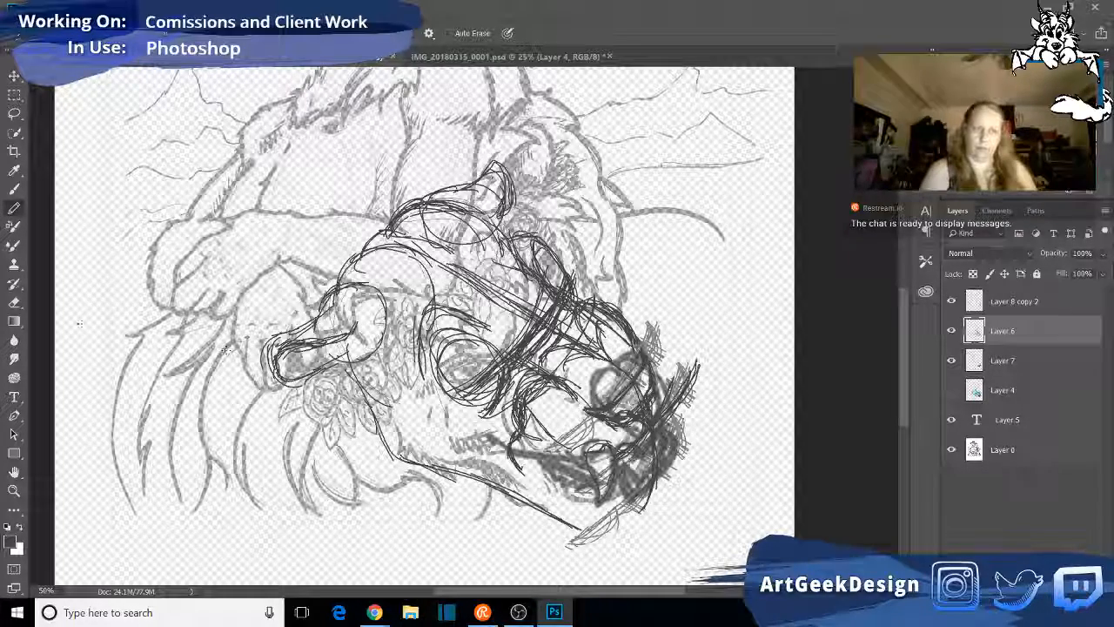
- Erase the old fang with a smaller eraser and redraw the upper lip line and fang below the nose in pencil
left_click(14, 302)
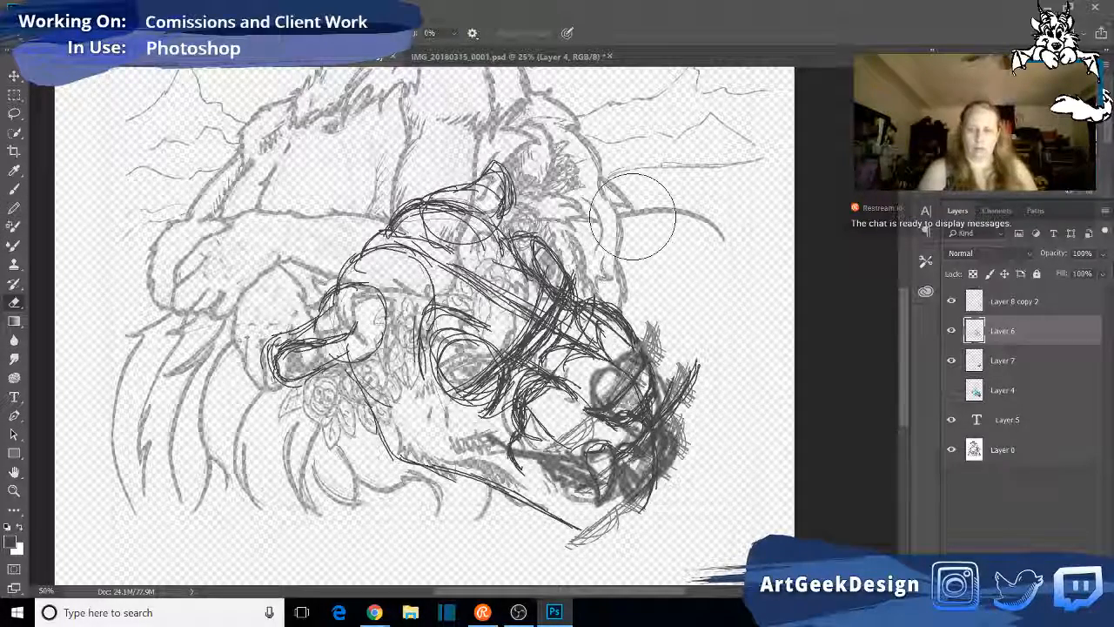
key("bracketleft")
key("bracketleft")
key("bracketleft")
key("bracketleft")
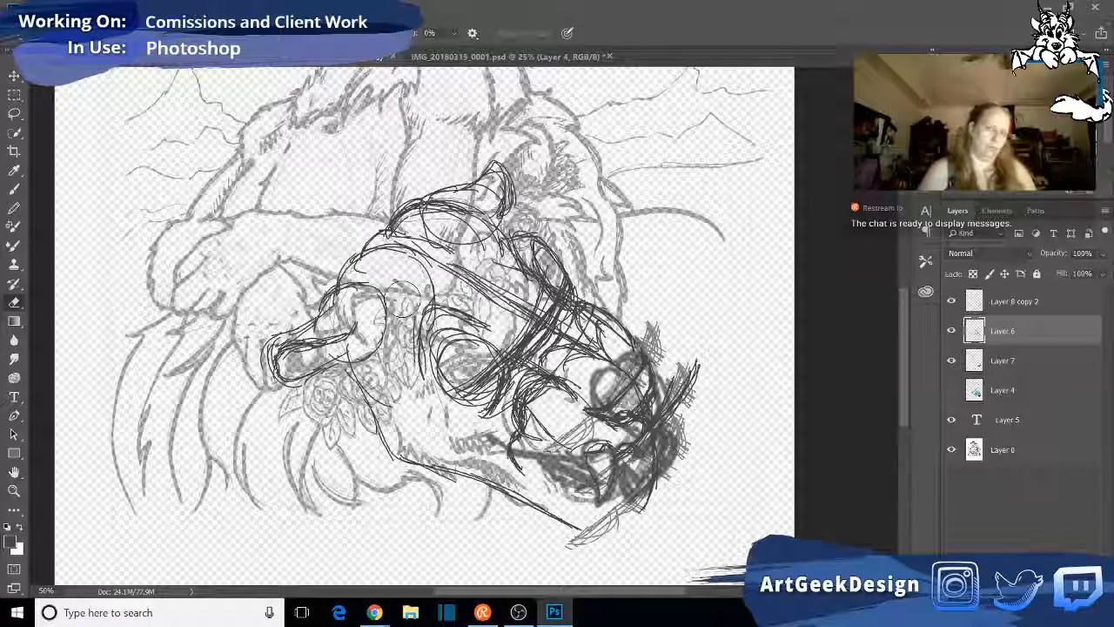
left_click(14, 208)
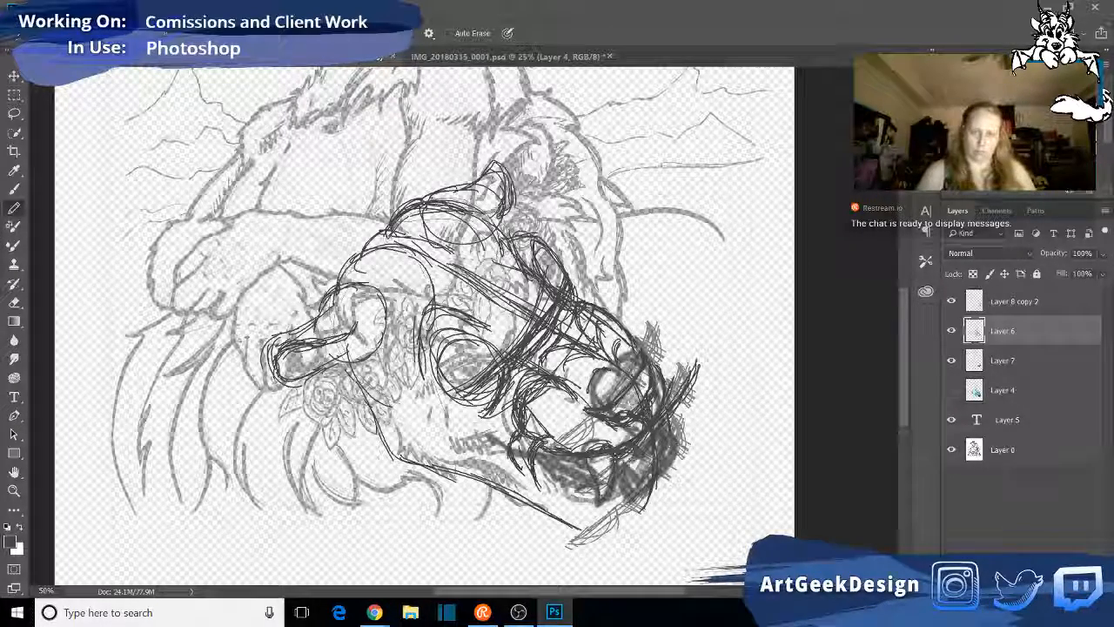
left_click_drag(602, 503, 612, 473)
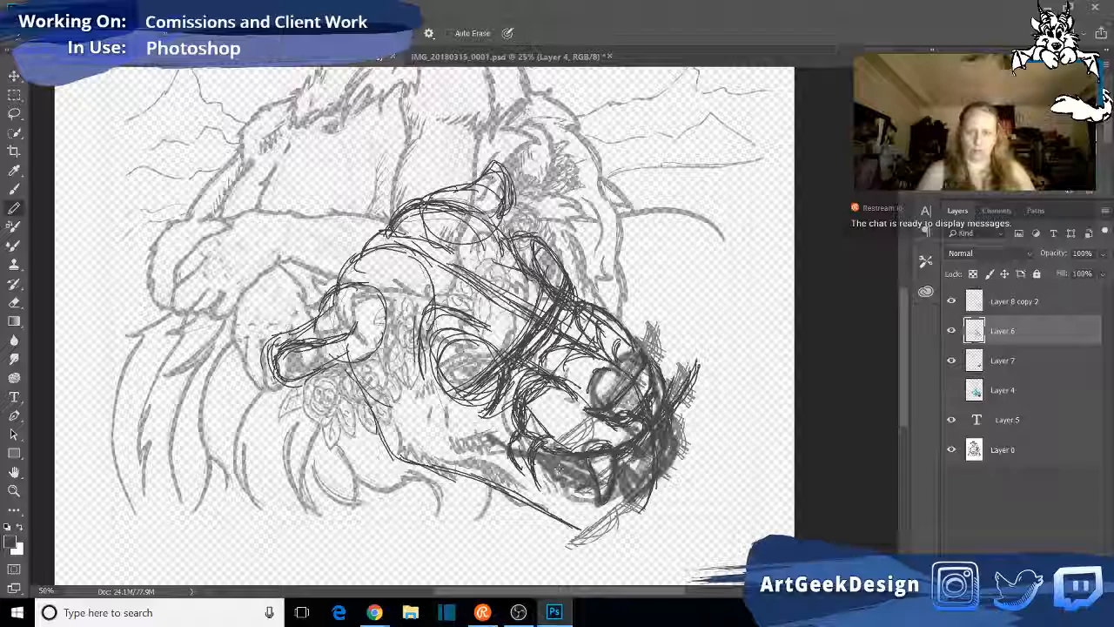
- Draw the lower jaw line from the cheek toward the chin and darken the edges of the open mouth
left_click_drag(406, 440, 546, 484)
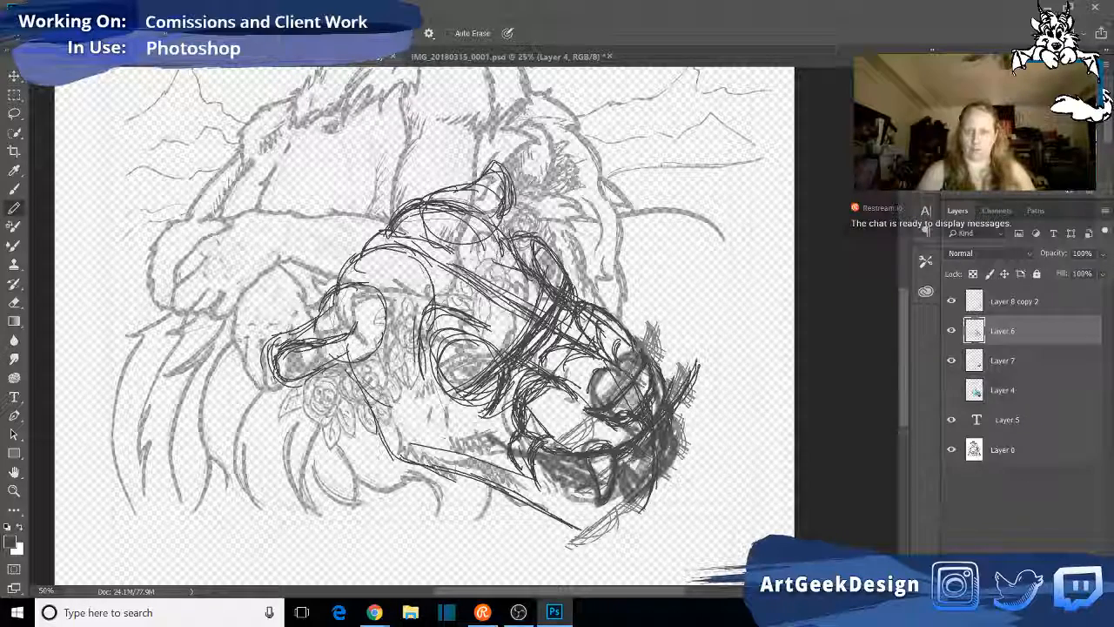
left_click_drag(491, 461, 606, 496)
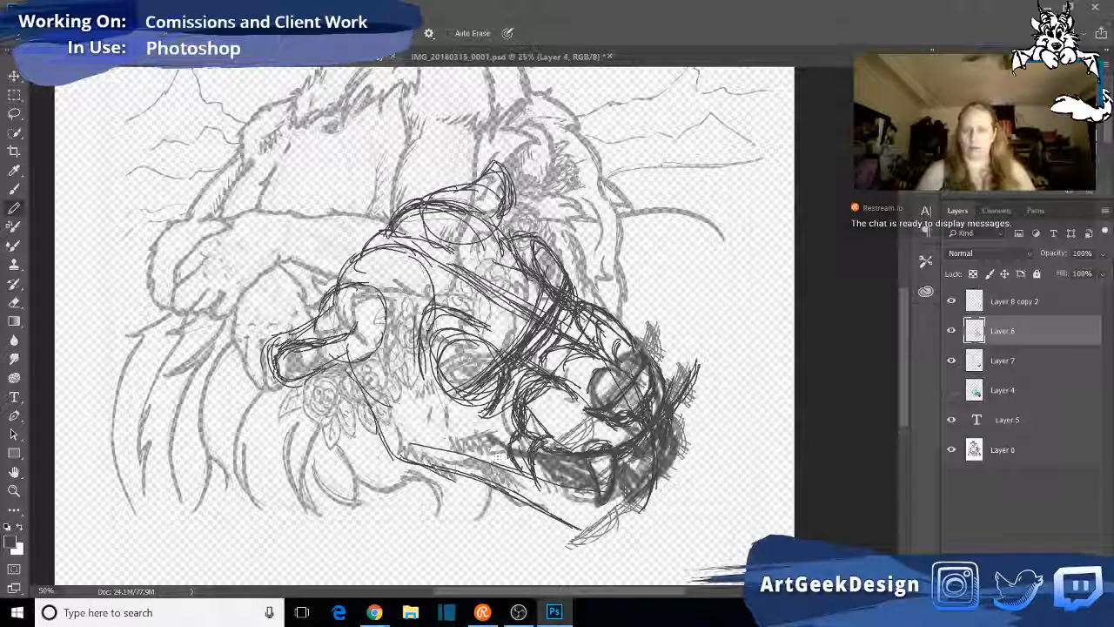
mouse_move(508, 444)
left_mouse_down()
mouse_move(533, 472)
mouse_move(588, 491)
left_mouse_up()
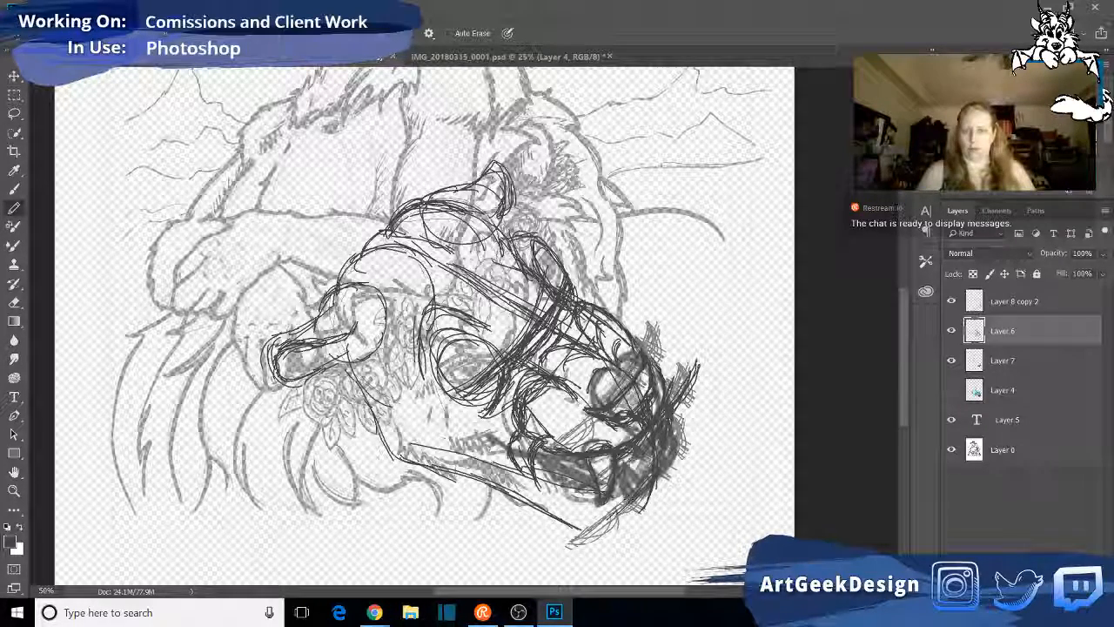
mouse_move(658, 477)
left_mouse_down()
mouse_move(611, 513)
mouse_move(648, 497)
left_mouse_up()
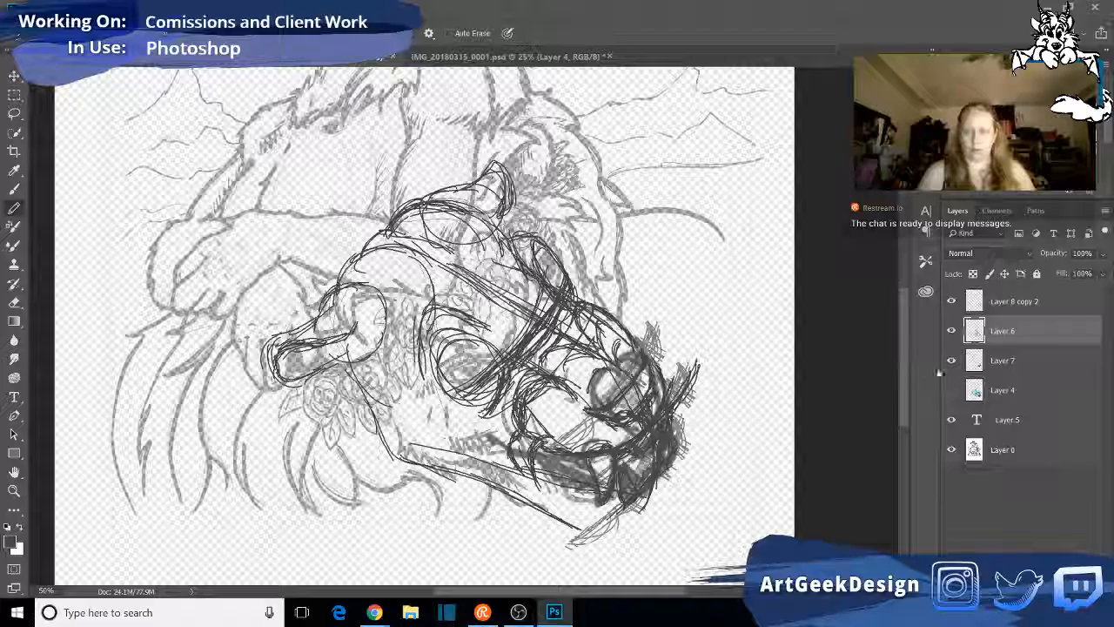
- Check the mouth lines with Layer 7 hidden and shown again, and shade and outline the lower lip around to the far side
left_click(955, 363)
left_click(954, 362)
left_click(954, 363)
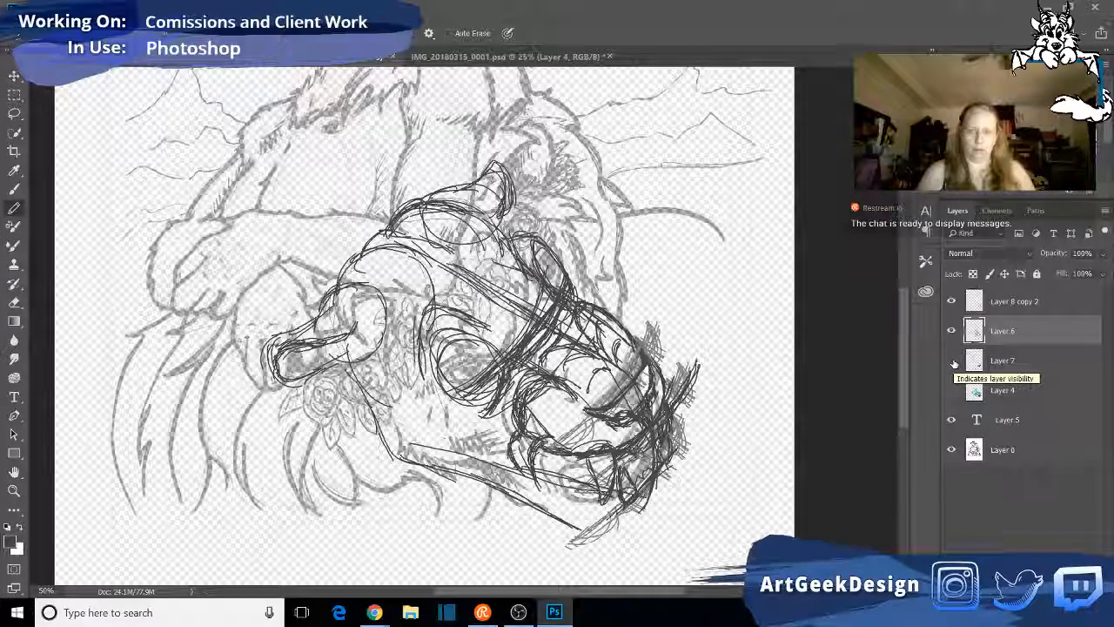
left_click(952, 362)
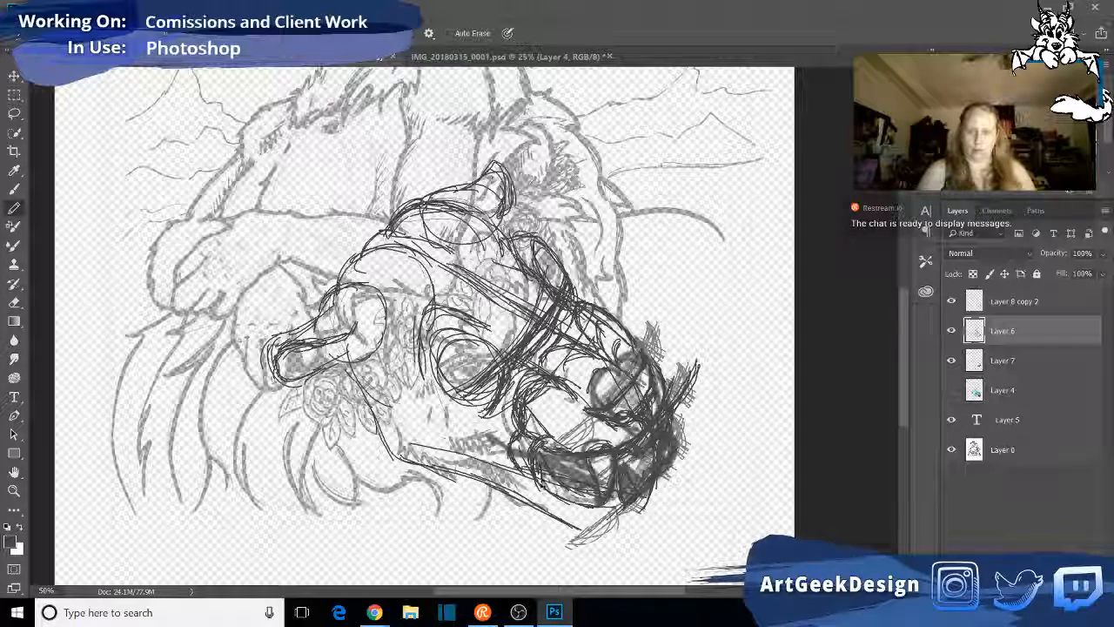
mouse_move(566, 487)
left_mouse_down()
mouse_move(595, 507)
mouse_move(625, 501)
left_mouse_up()
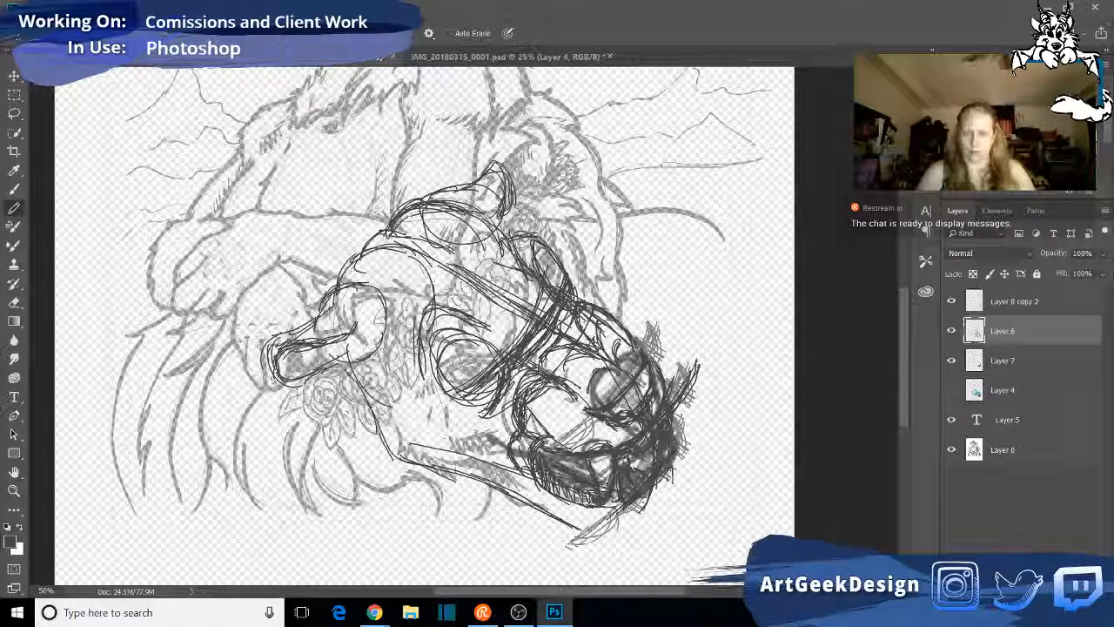
mouse_move(594, 505)
left_mouse_down()
mouse_move(627, 512)
mouse_move(646, 500)
left_mouse_up()
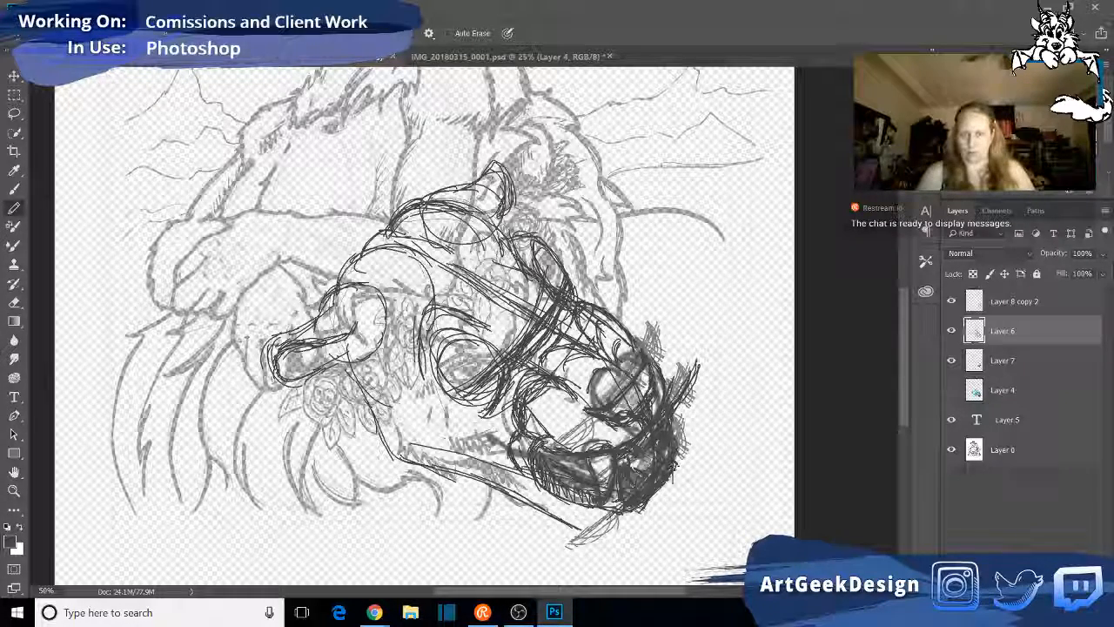
left_click_drag(633, 503, 609, 514)
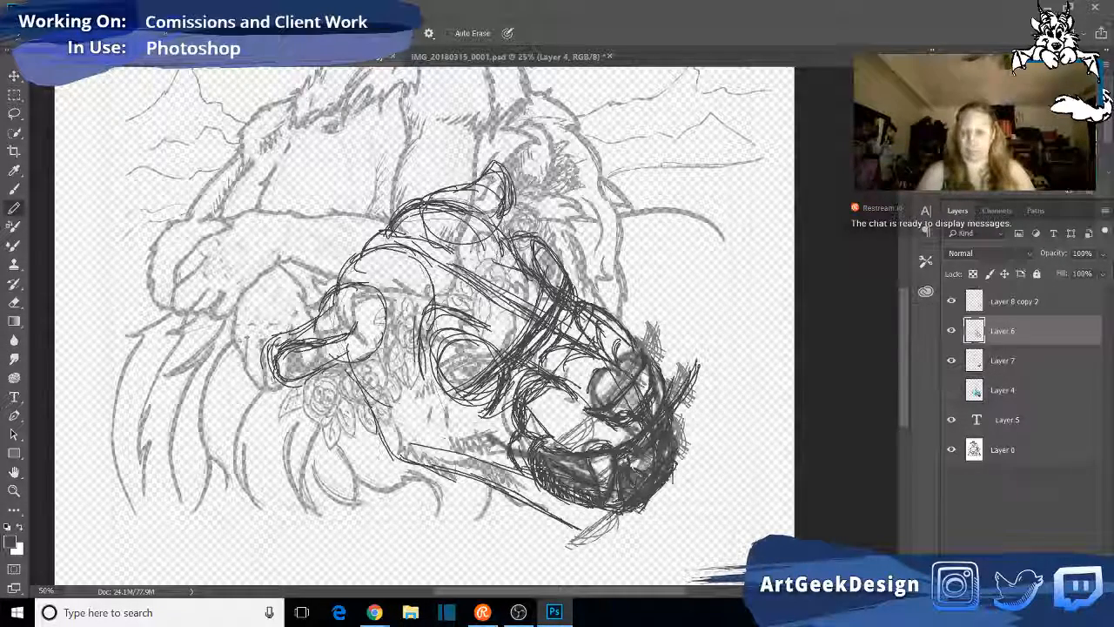
left_click_drag(564, 502, 649, 510)
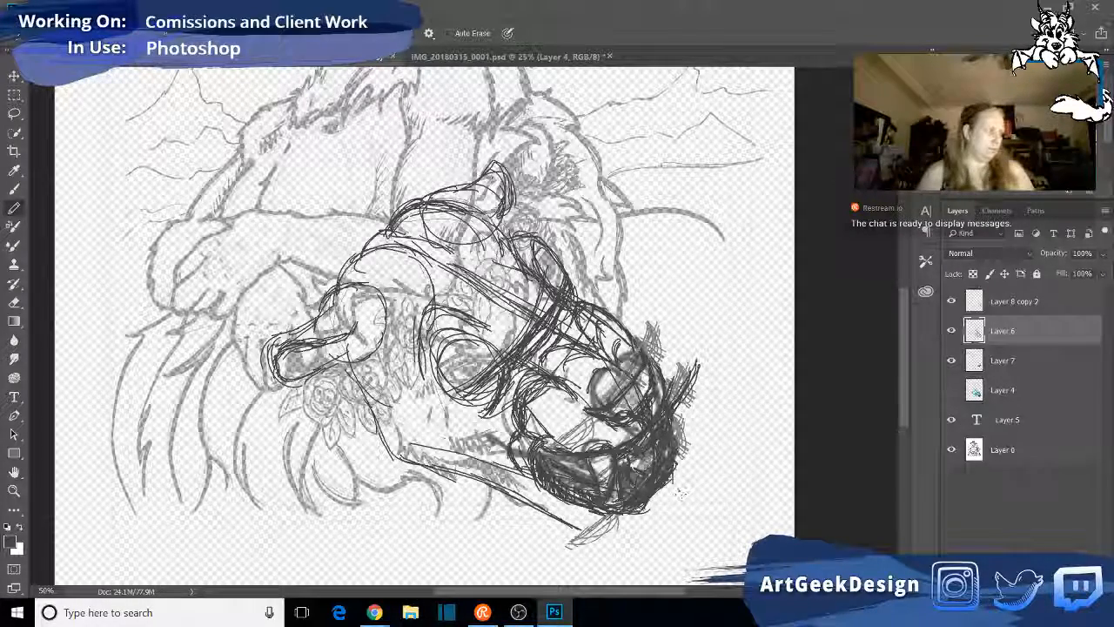
left_click_drag(649, 510, 677, 484)
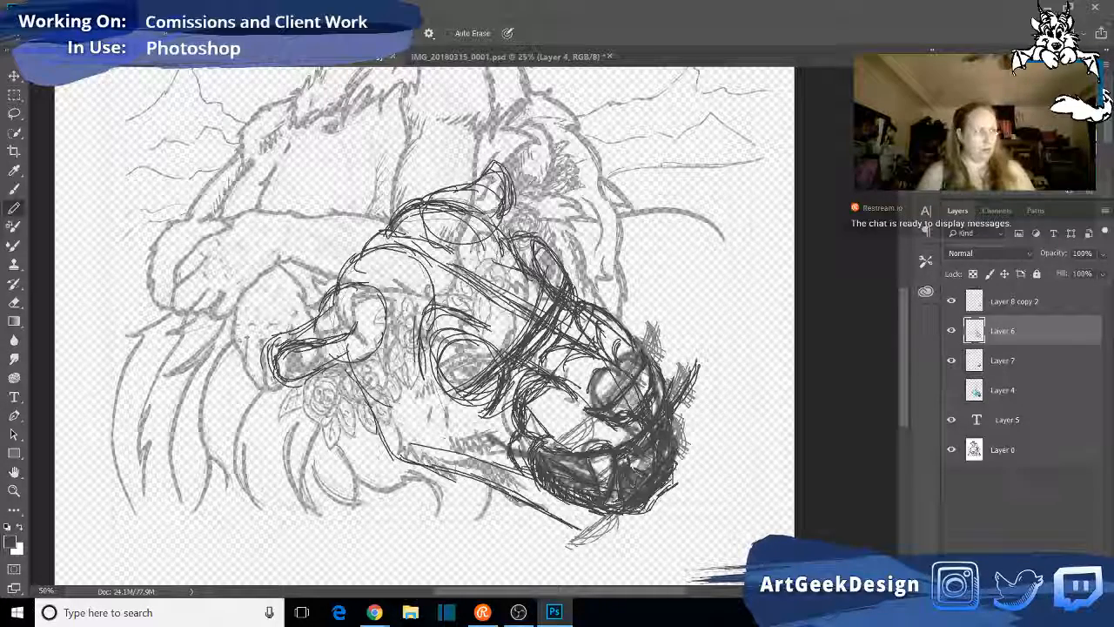
- Sketch the chin's outline below the lower lip and add short fur strokes back along the underside of the jaw
mouse_move(526, 505)
left_mouse_down()
mouse_move(523, 530)
mouse_move(515, 513)
mouse_move(544, 544)
mouse_move(549, 532)
mouse_move(607, 538)
left_mouse_up()
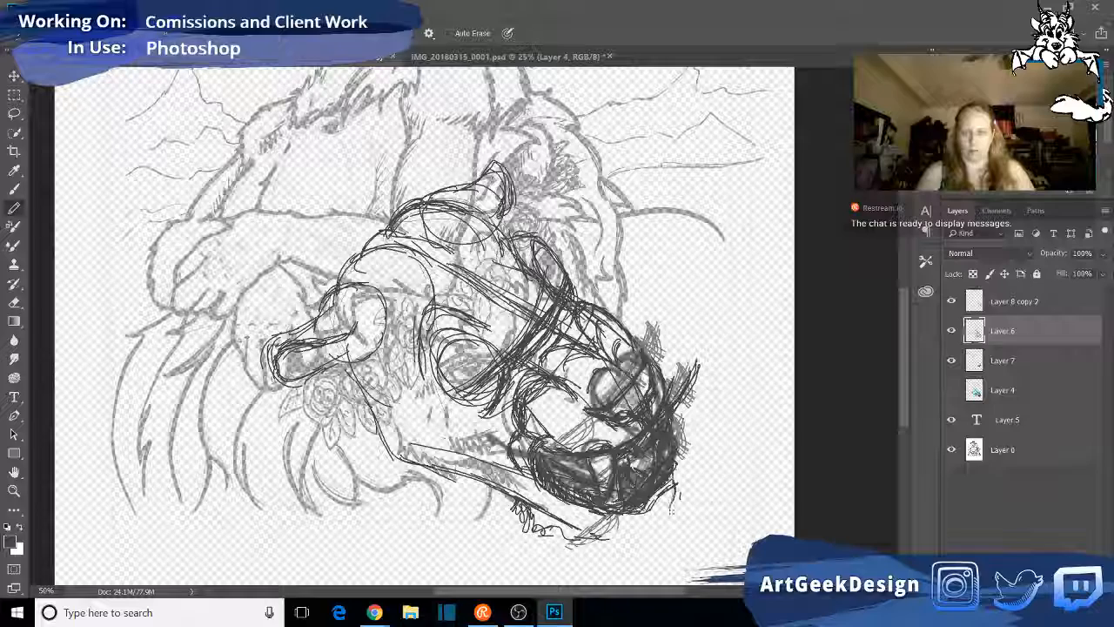
mouse_move(670, 510)
left_mouse_down()
mouse_move(654, 542)
mouse_move(628, 535)
mouse_move(647, 536)
mouse_move(678, 495)
mouse_move(665, 532)
mouse_move(674, 496)
mouse_move(665, 526)
mouse_move(552, 534)
left_mouse_up()
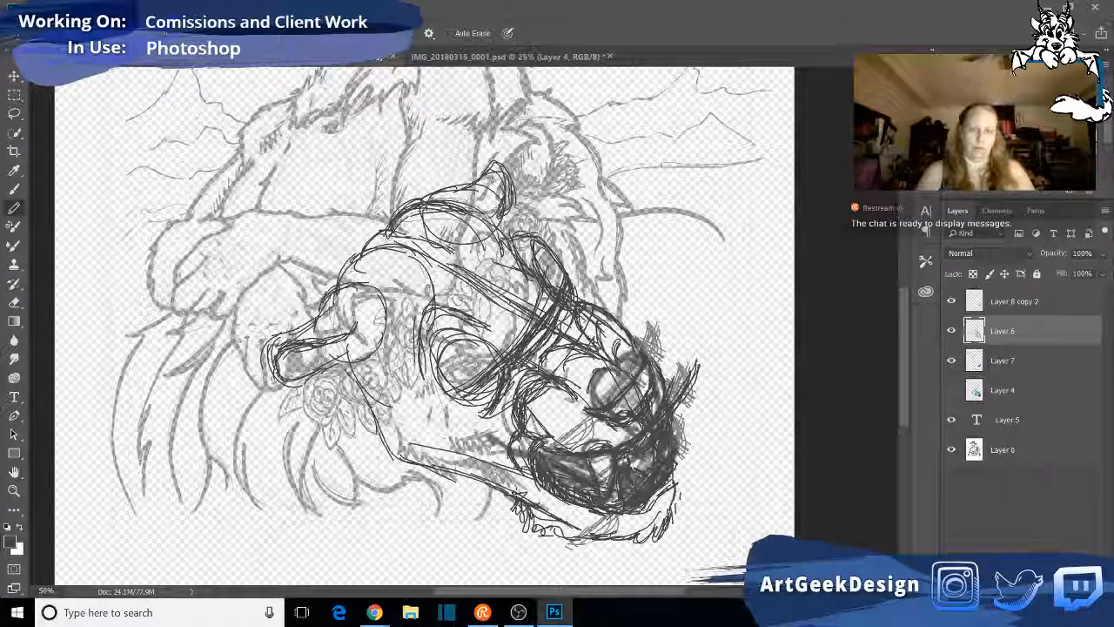
mouse_move(514, 498)
left_mouse_down()
mouse_move(491, 488)
mouse_move(482, 510)
mouse_move(463, 481)
mouse_move(453, 498)
left_mouse_up()
mouse_move(383, 439)
left_mouse_down()
mouse_move(410, 483)
mouse_move(416, 466)
left_mouse_up()
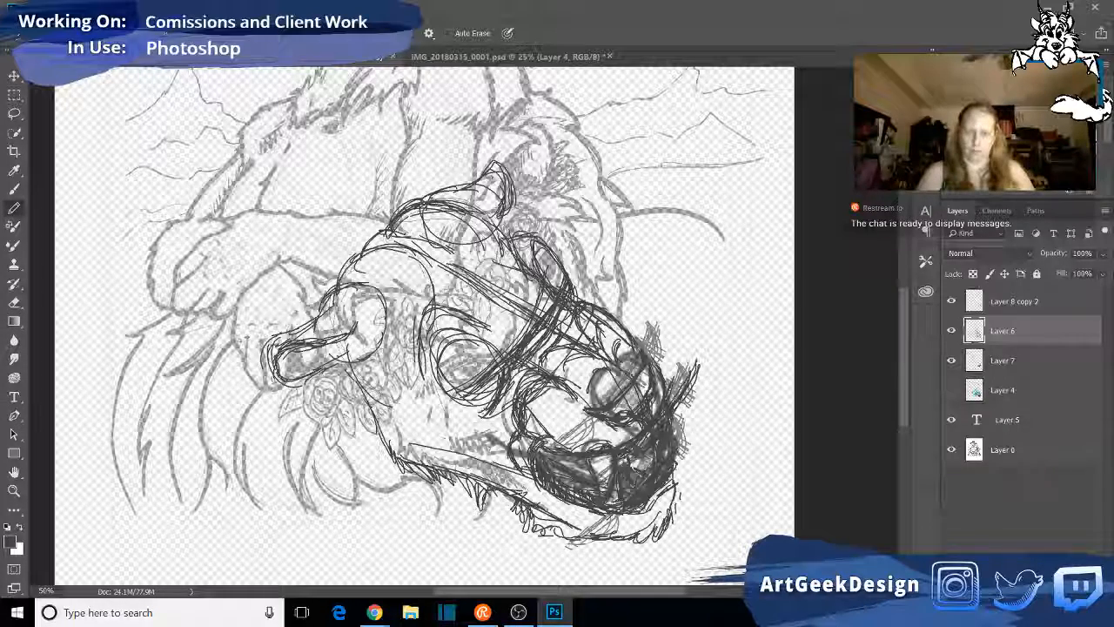
left_click_drag(538, 523, 611, 549)
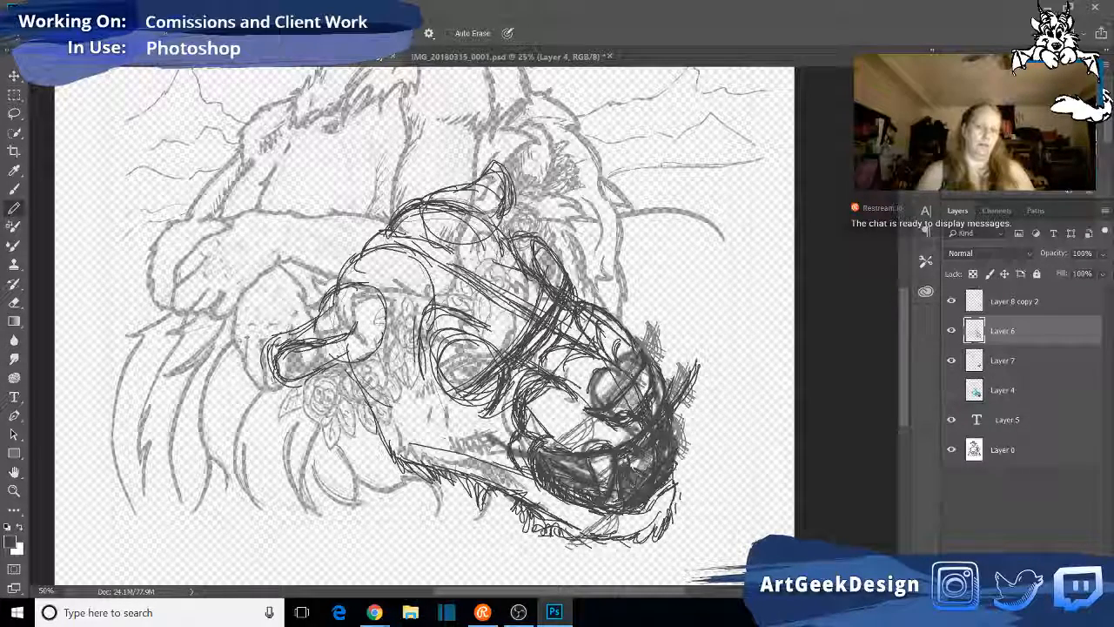
left_click_drag(356, 380, 388, 407)
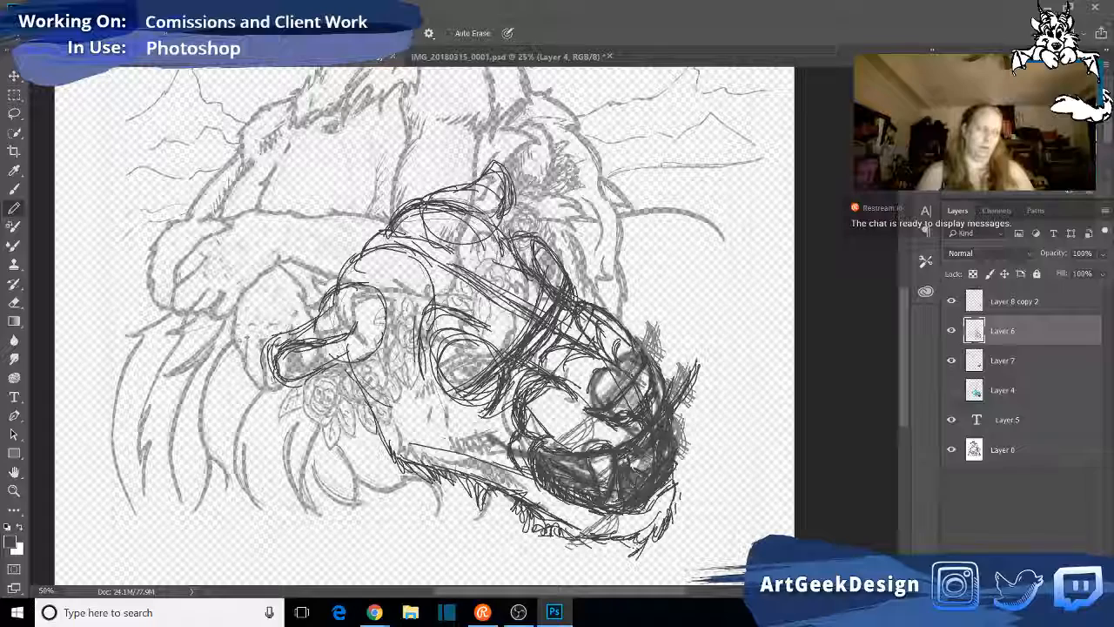
- Add longer shaggy fur tufts beneath the chin and up its far side
left_click_drag(663, 522, 653, 554)
mouse_move(658, 526)
left_mouse_down()
mouse_move(664, 558)
mouse_move(603, 563)
left_mouse_up()
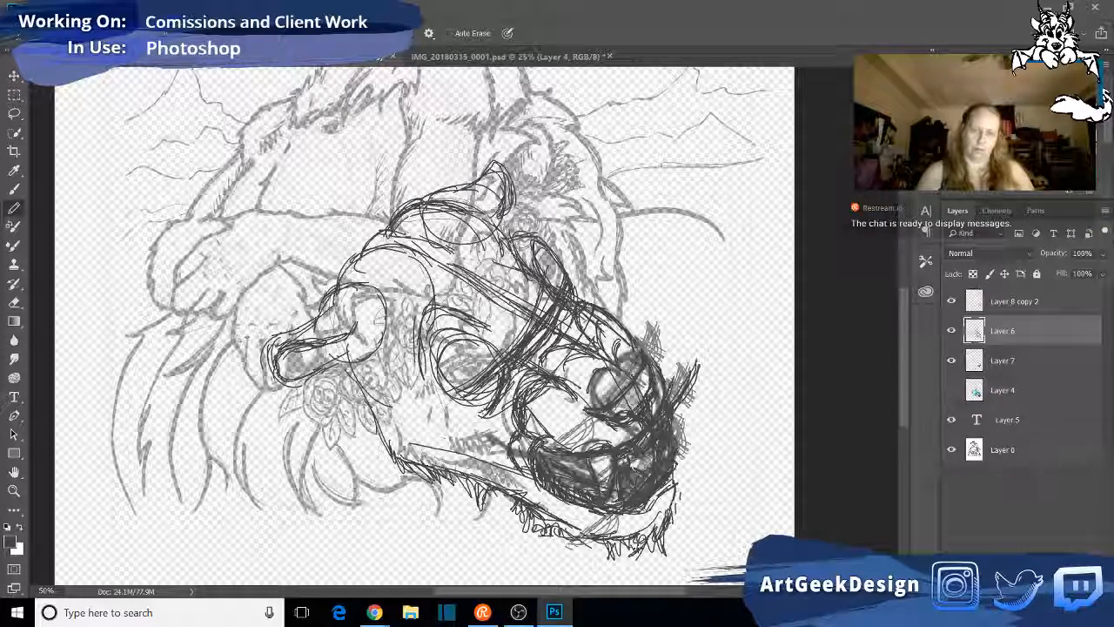
left_click_drag(677, 491, 675, 526)
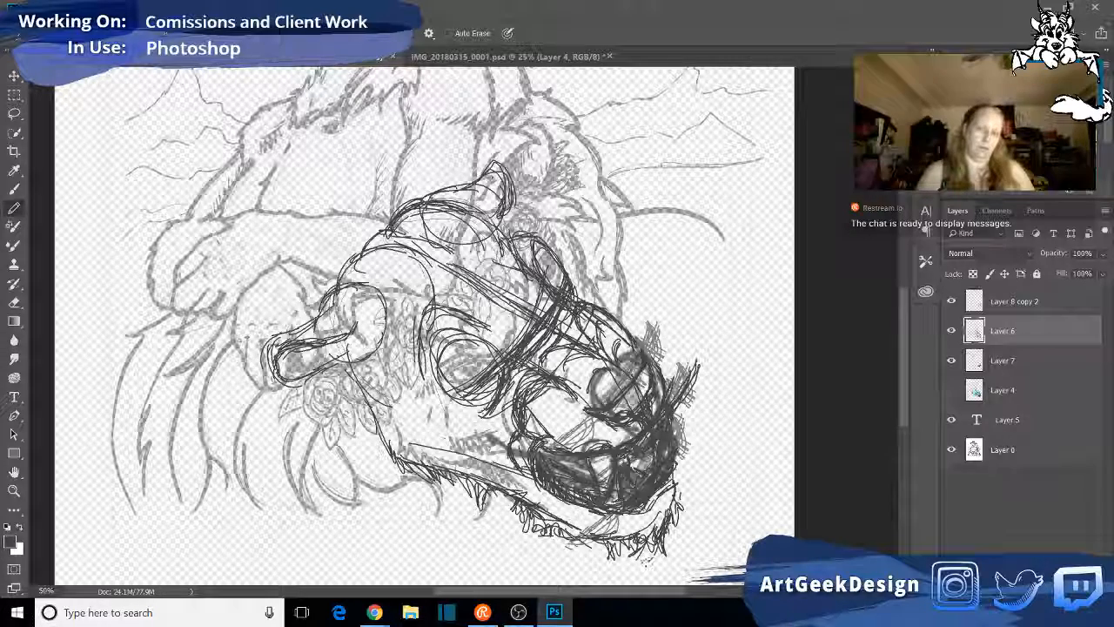
mouse_move(559, 519)
left_mouse_down()
mouse_move(592, 542)
mouse_move(608, 575)
mouse_move(589, 571)
left_mouse_up()
mouse_move(660, 497)
left_mouse_down()
mouse_move(656, 527)
mouse_move(623, 570)
mouse_move(637, 569)
mouse_move(609, 562)
left_mouse_up()
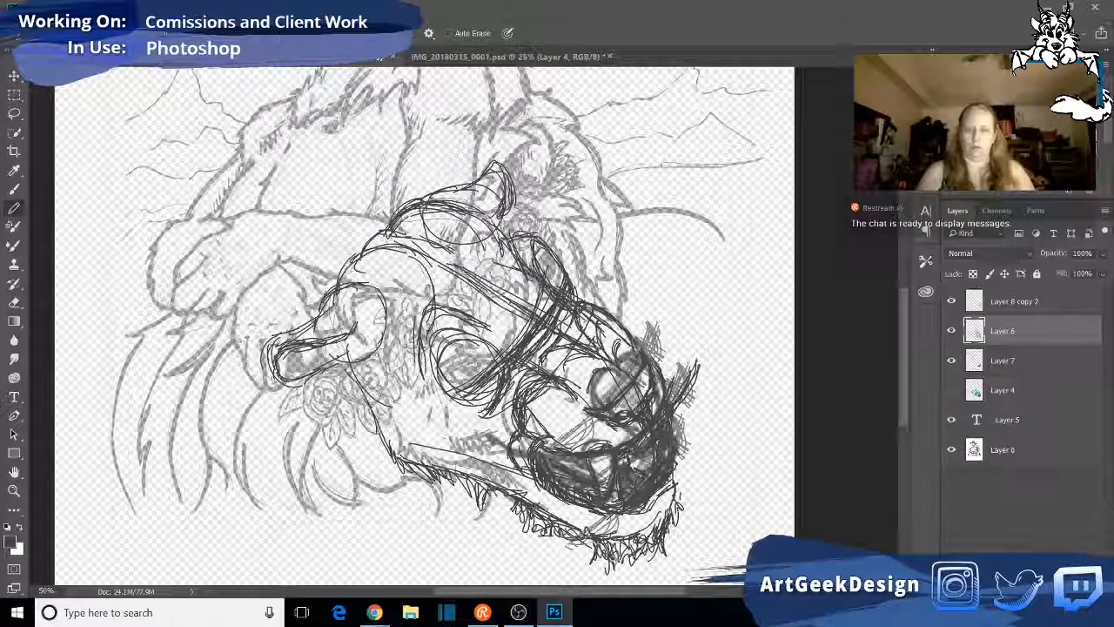
left_click_drag(677, 486, 693, 526)
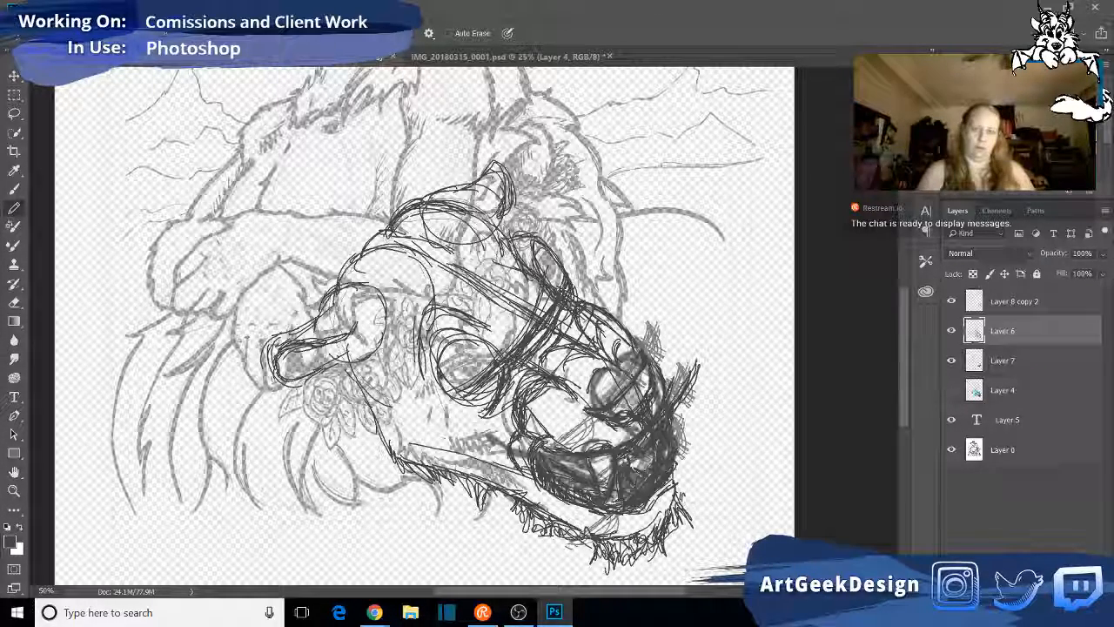
- Pencil in the near eye's pupil and lids, and erase excess dark strokes around the far eye
left_click_drag(543, 285, 561, 294)
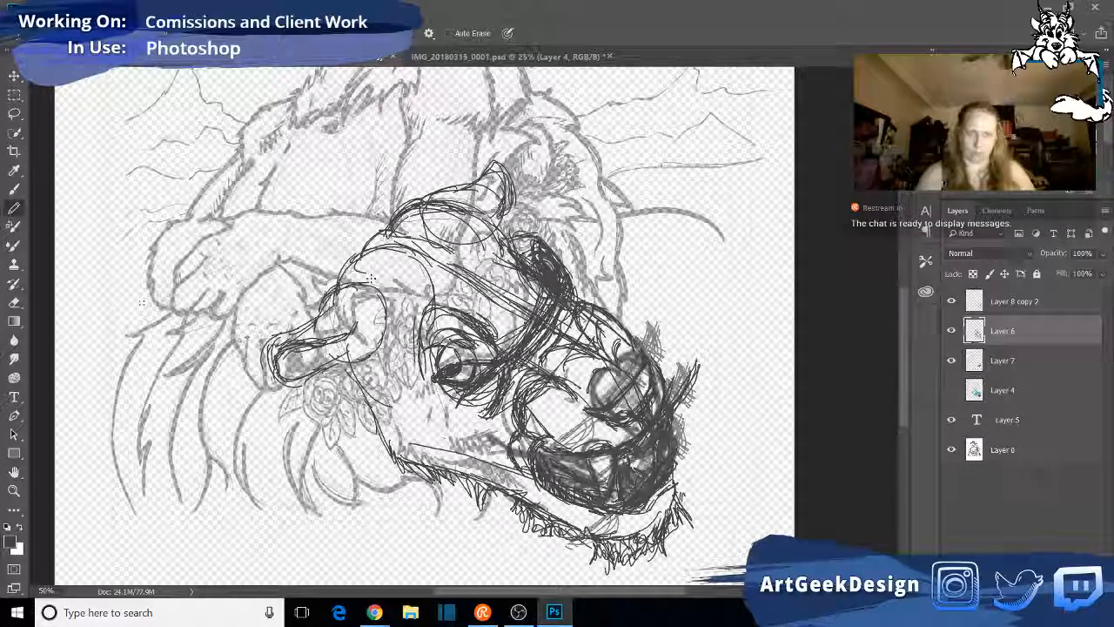
key("e")
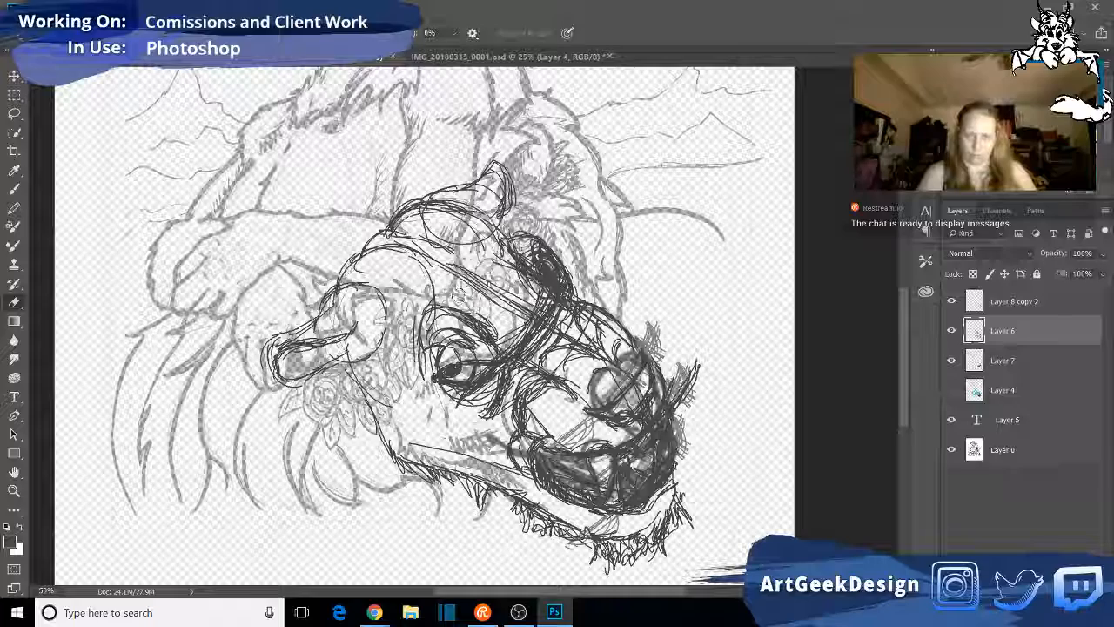
left_click_drag(520, 242, 528, 250)
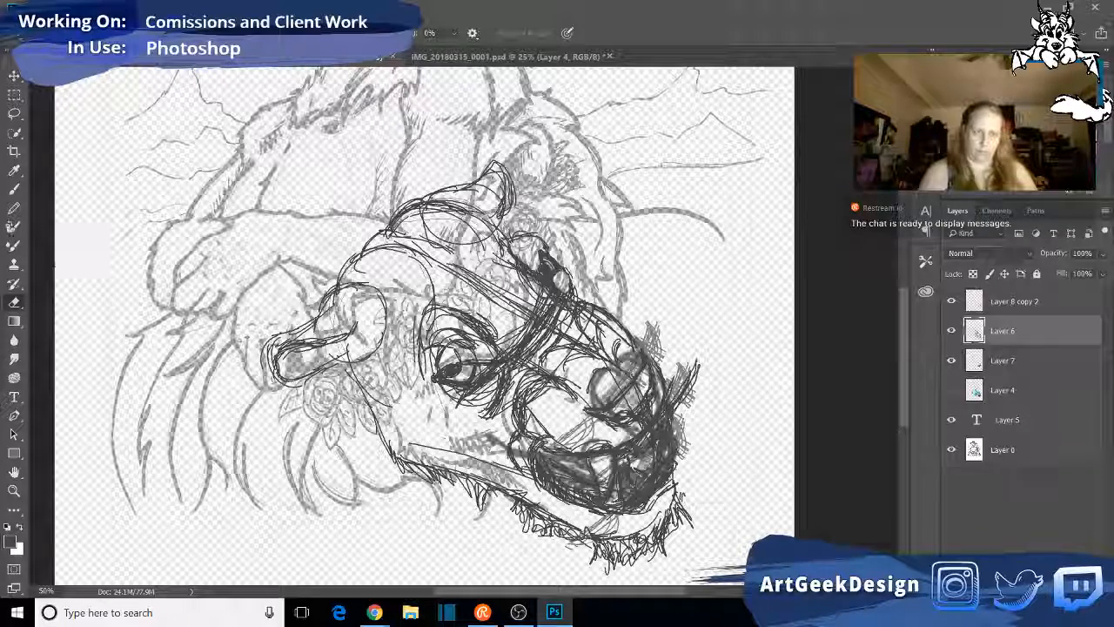
- Redraw the far eye and brow contour in pencil and darken the edge running down to the muzzle
key("b")
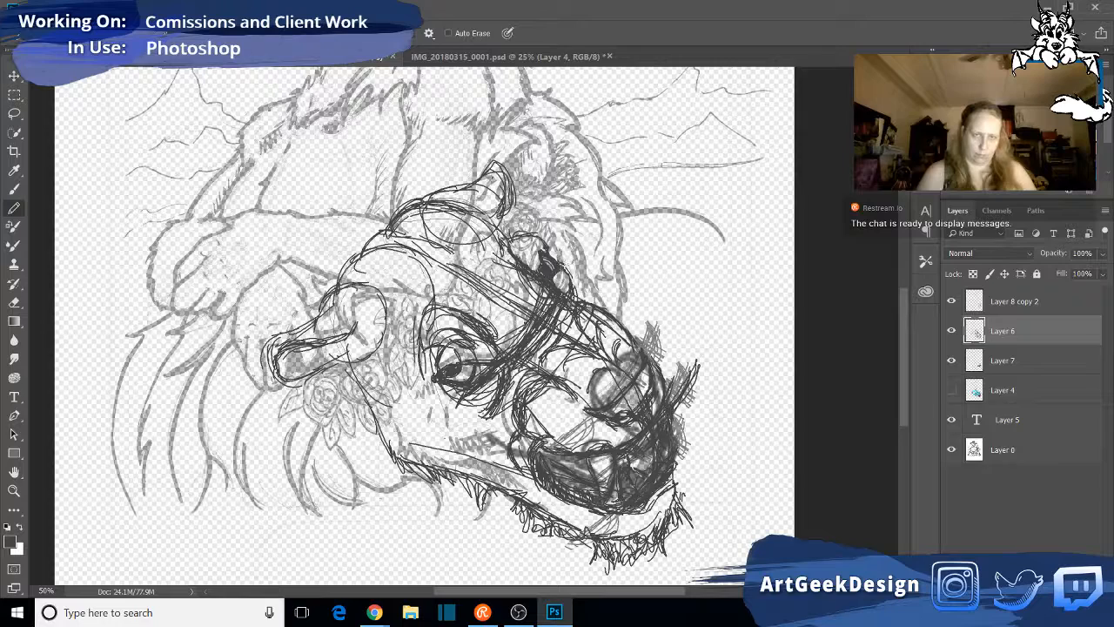
mouse_move(560, 261)
left_mouse_down()
mouse_move(599, 305)
mouse_move(570, 303)
left_mouse_up()
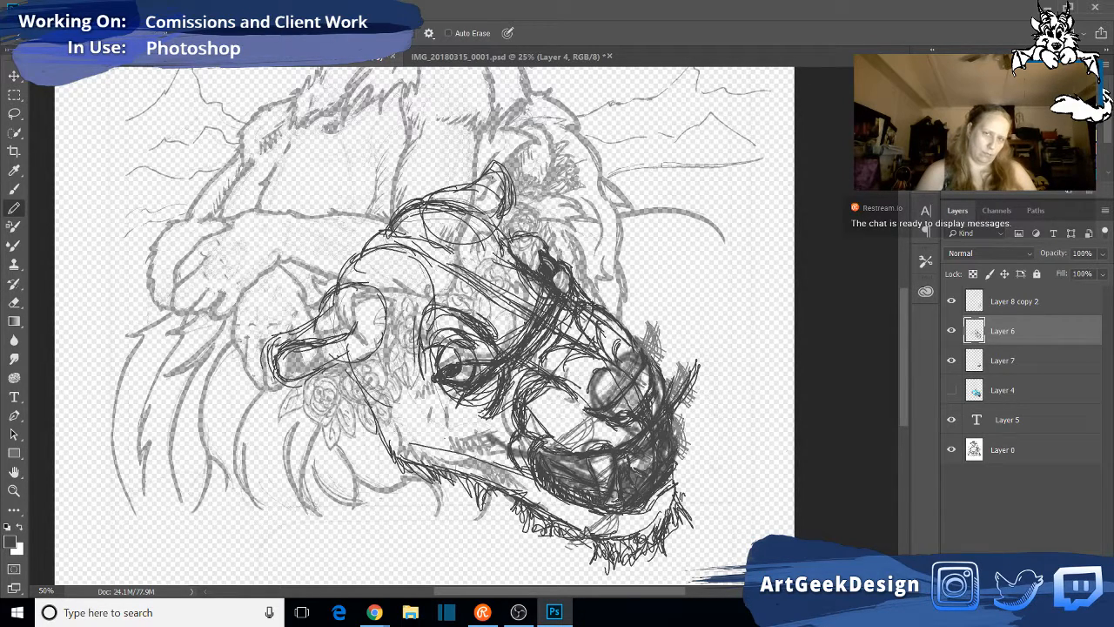
left_click_drag(586, 301, 617, 317)
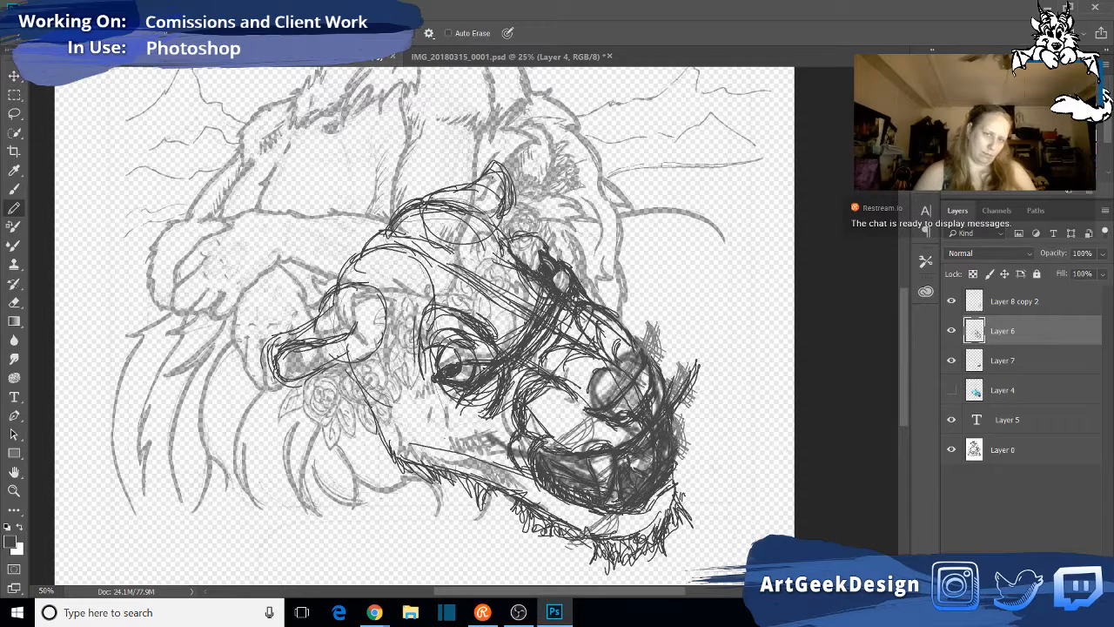
left_click_drag(570, 263, 552, 287)
mouse_move(546, 248)
left_mouse_down()
mouse_move(569, 271)
mouse_move(552, 266)
left_mouse_up()
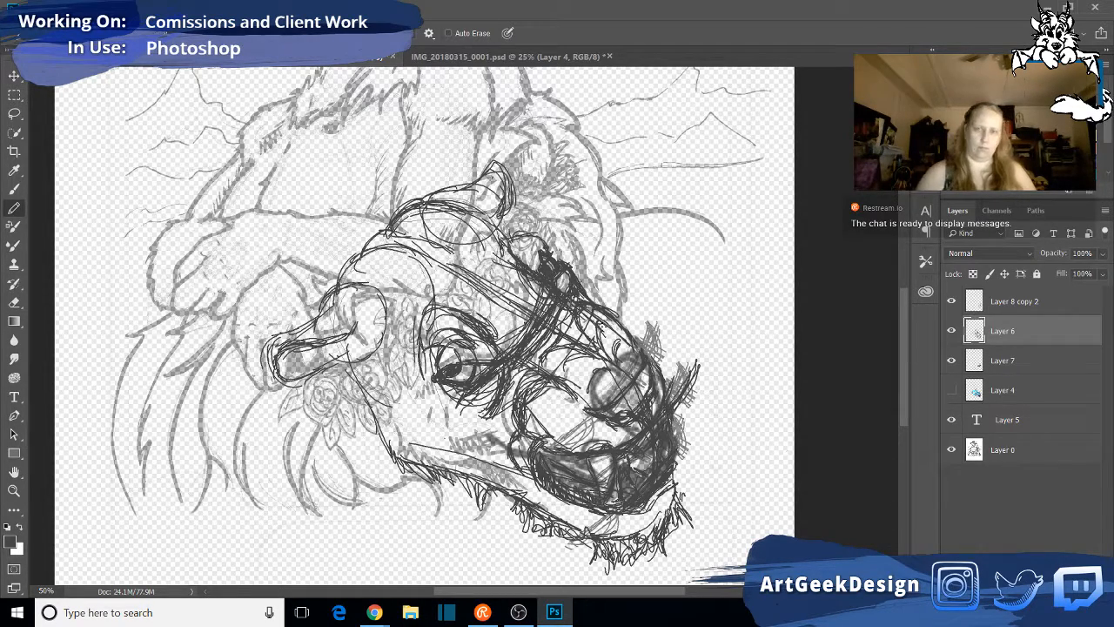
- Compare the sketch with the traced lion photo in IMG_20180315_0001.psd and return to lion face.psd
left_click(505, 57)
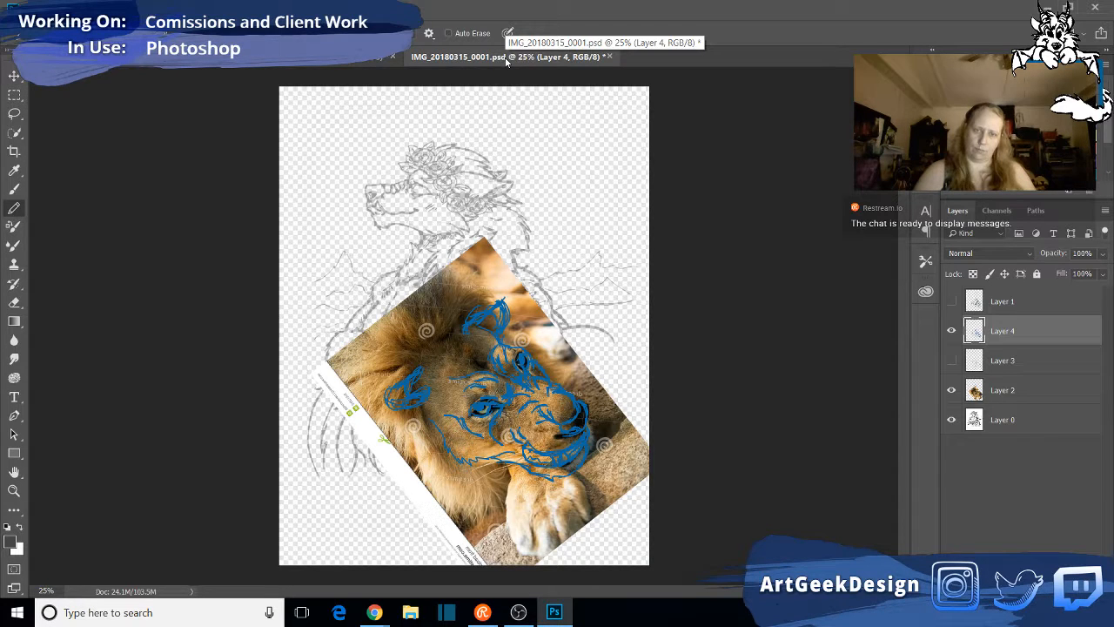
left_click(357, 58)
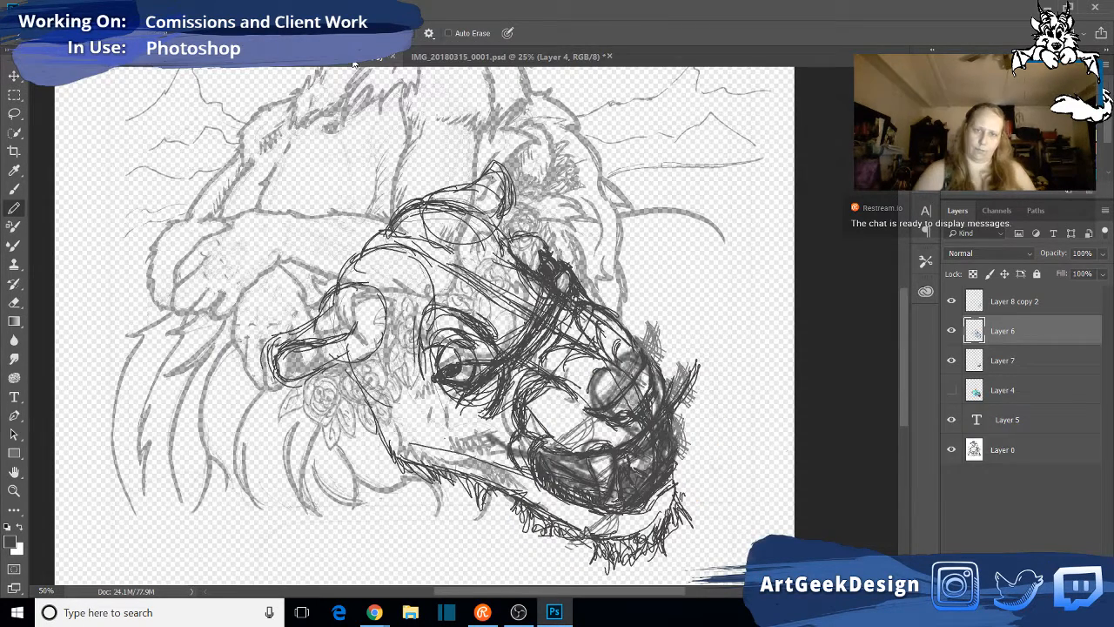
left_click(422, 61)
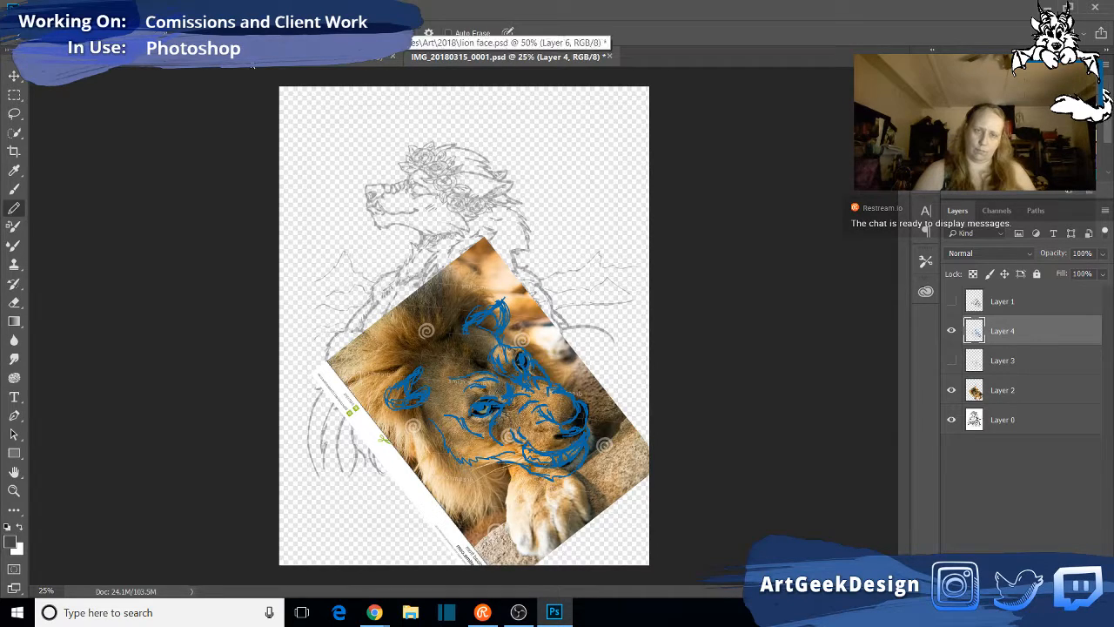
left_click(253, 64)
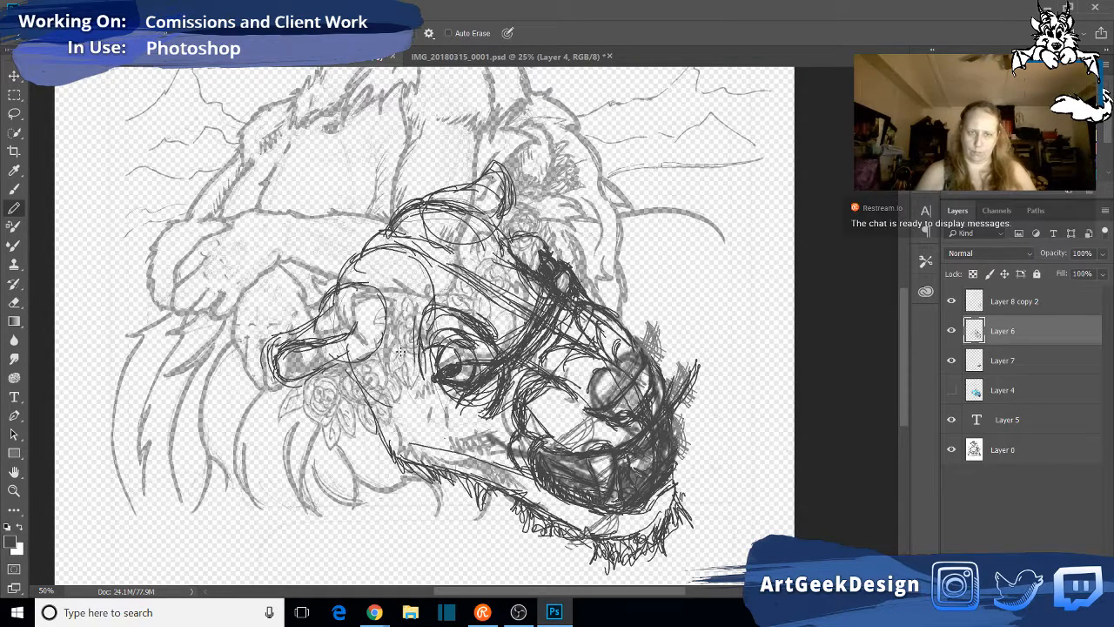
- Pencil dark strokes behind the near eye and reinforce the forehead contour leading down to the far eye
mouse_move(411, 345)
left_mouse_down()
mouse_move(409, 385)
mouse_move(423, 335)
mouse_move(480, 328)
left_mouse_up()
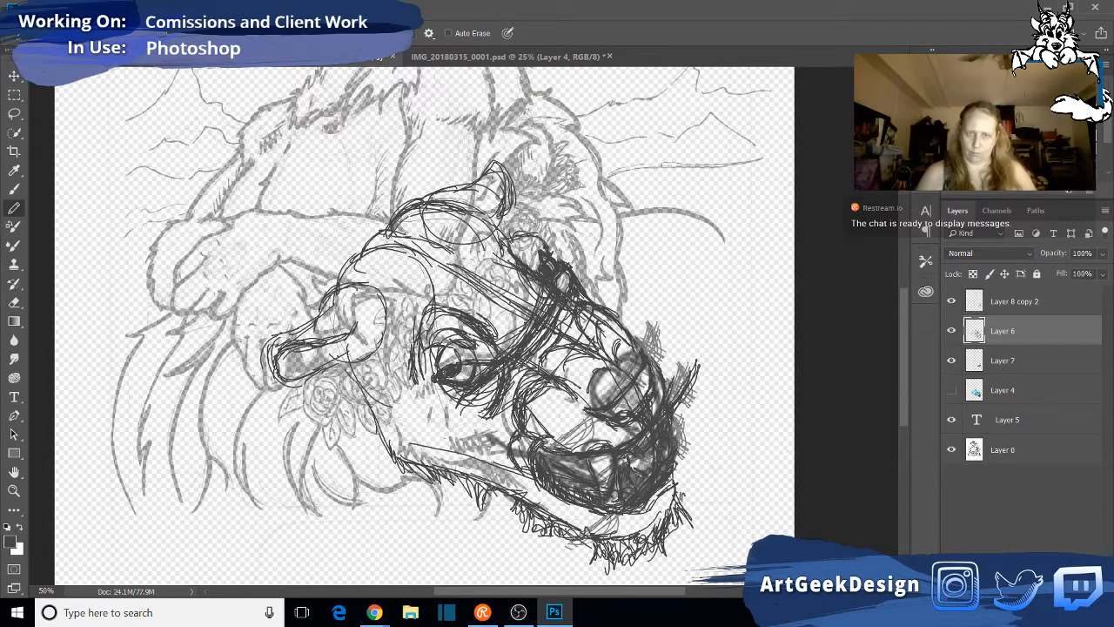
mouse_move(519, 254)
left_mouse_down()
mouse_move(533, 266)
mouse_move(505, 240)
mouse_move(533, 238)
mouse_move(497, 229)
left_mouse_up()
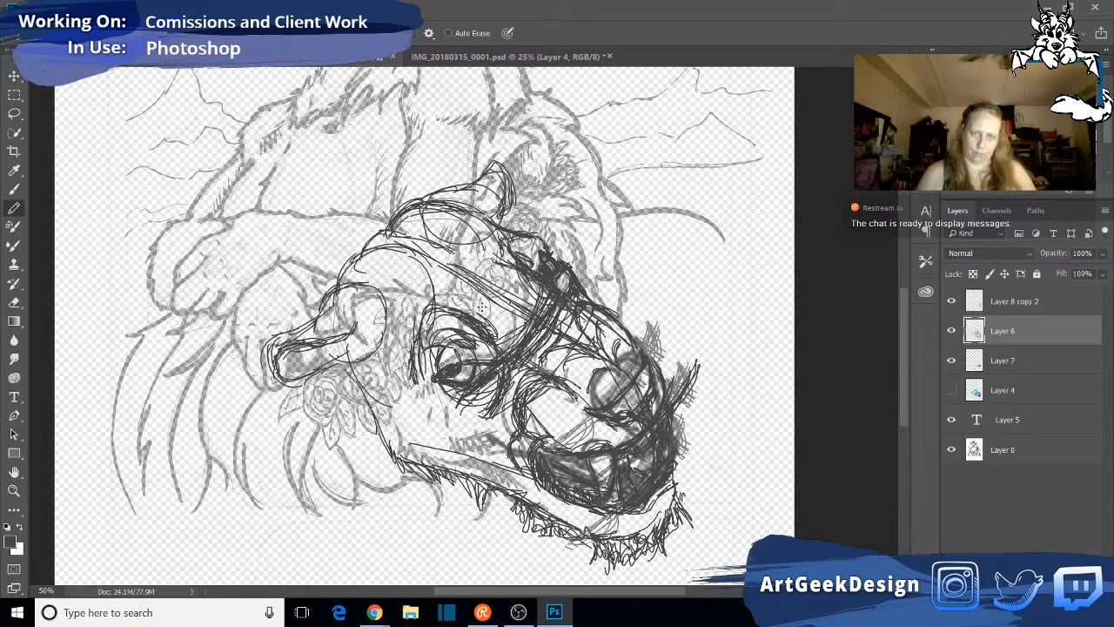
mouse_move(482, 306)
left_mouse_down()
mouse_move(468, 290)
mouse_move(496, 262)
left_mouse_up()
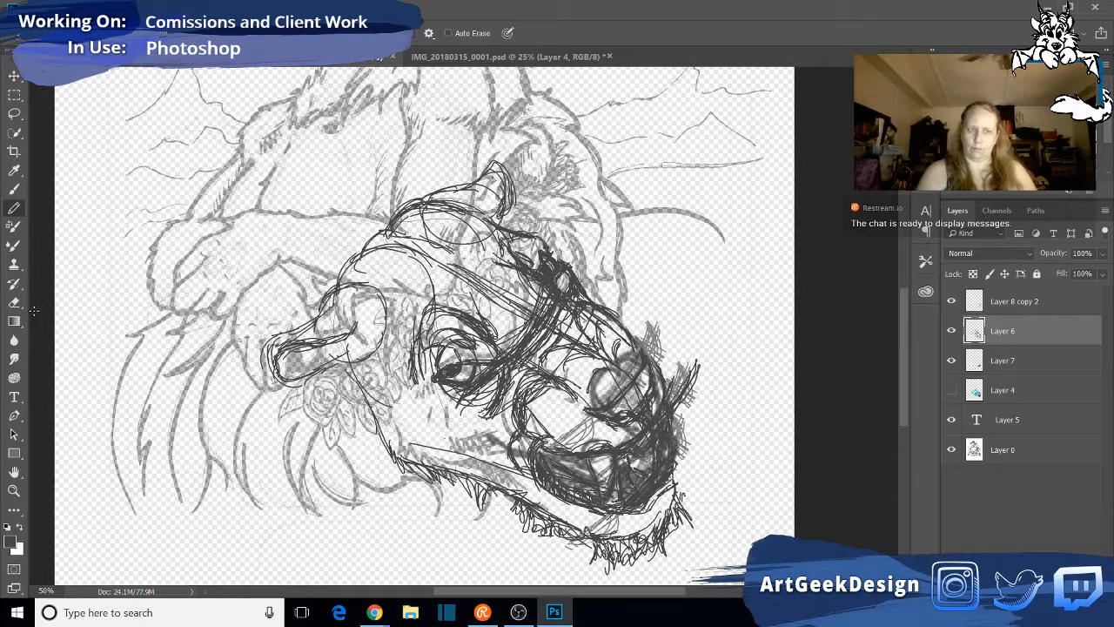
- Erase the crossing guide lines between the eyes and redraw the forehead line running down to the nose bridge
key("e")
mouse_move(471, 298)
left_mouse_down()
mouse_move(520, 316)
mouse_move(514, 335)
mouse_move(531, 306)
mouse_move(509, 292)
mouse_move(512, 269)
mouse_move(546, 294)
mouse_move(505, 346)
mouse_move(533, 315)
mouse_move(558, 328)
mouse_move(560, 315)
mouse_move(526, 348)
mouse_move(550, 309)
mouse_move(535, 295)
mouse_move(476, 299)
left_mouse_up()
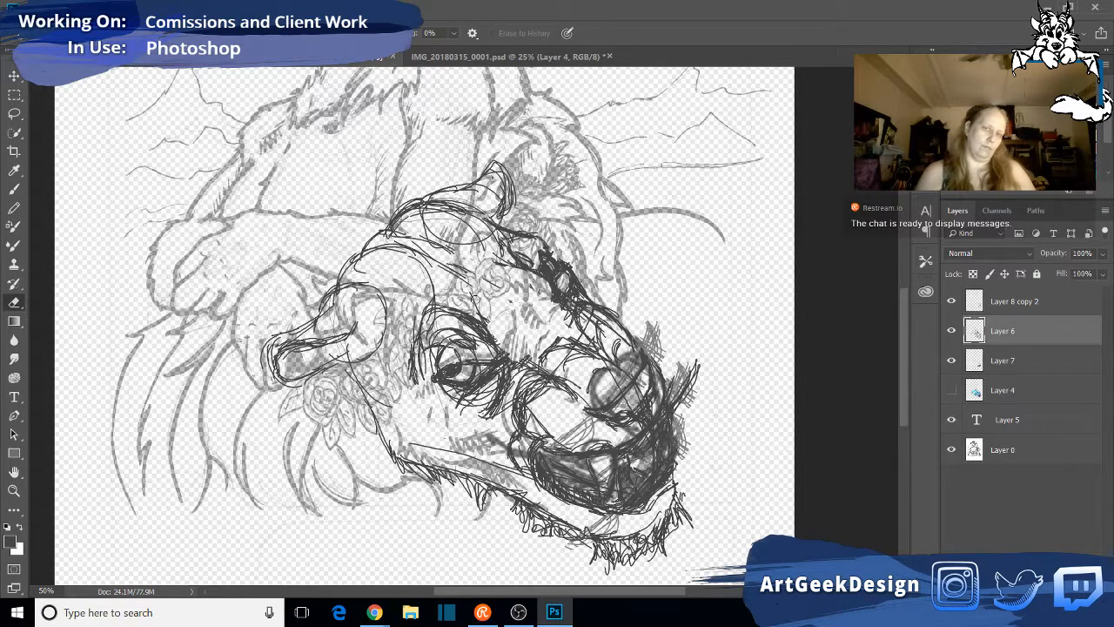
left_click(14, 208)
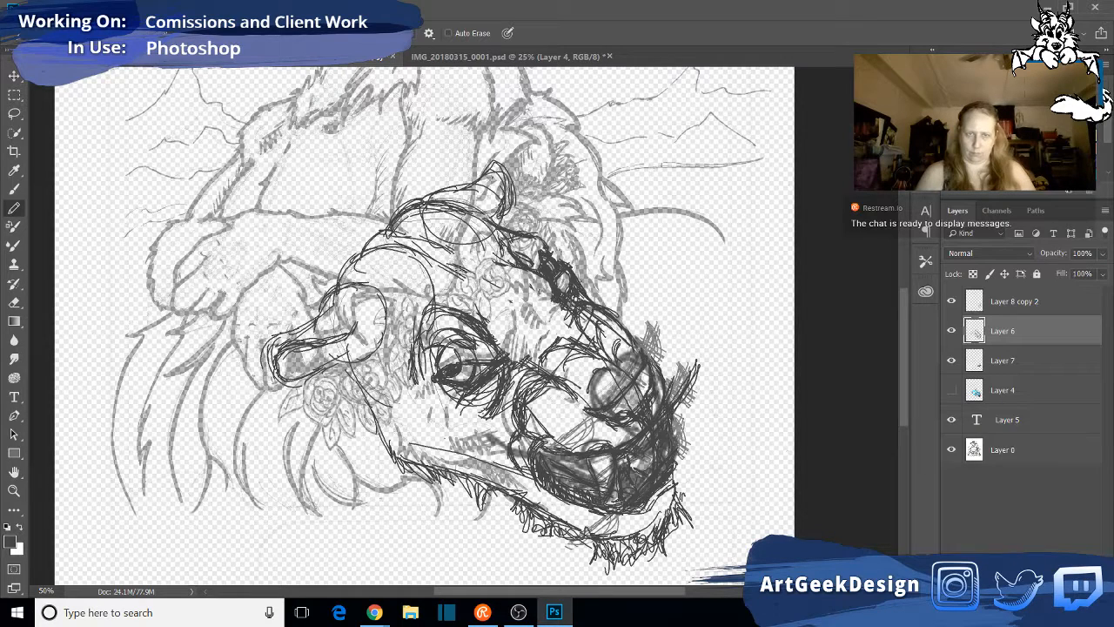
left_click_drag(451, 265, 546, 320)
left_click_drag(494, 287, 524, 304)
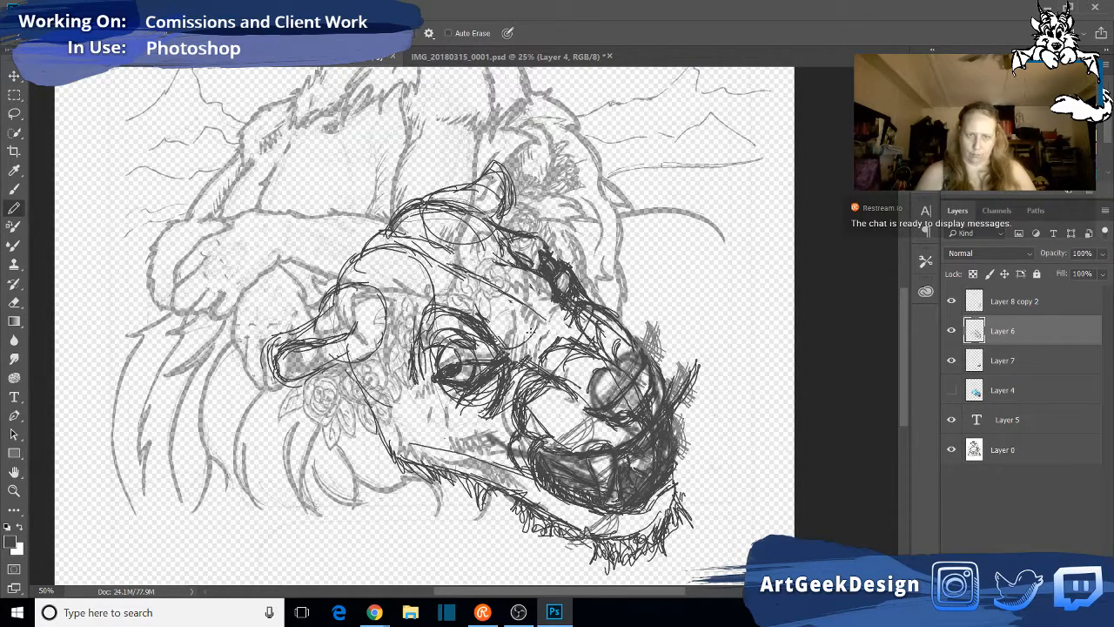
mouse_move(557, 303)
left_mouse_down()
mouse_move(539, 316)
mouse_move(554, 312)
left_mouse_up()
mouse_move(515, 266)
left_mouse_down()
mouse_move(550, 289)
mouse_move(505, 263)
mouse_move(560, 289)
left_mouse_up()
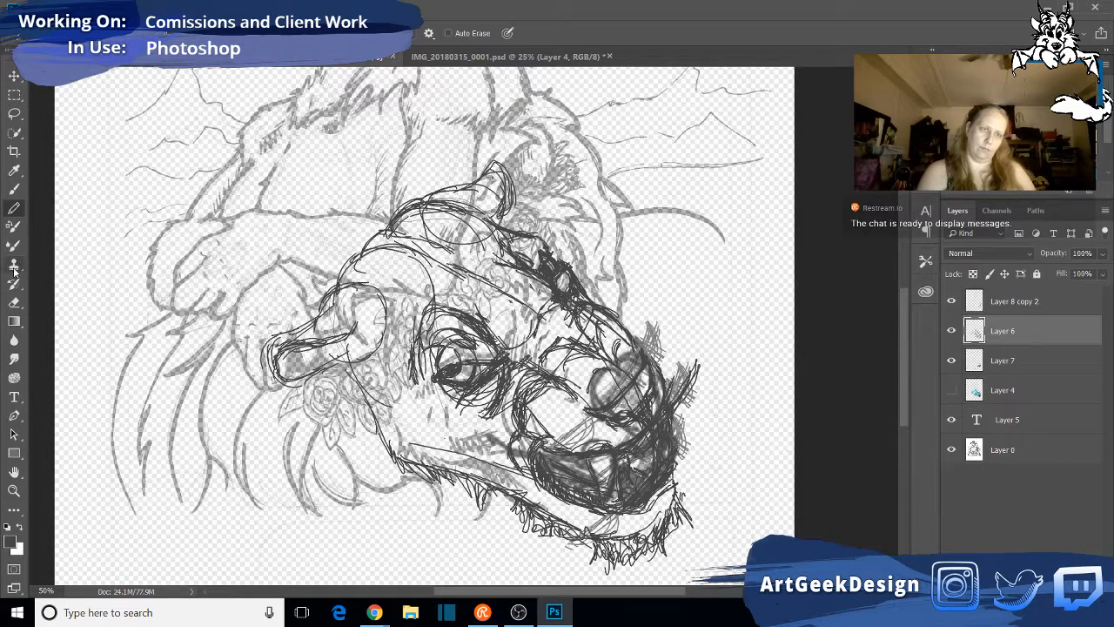
- Erase excess forehead strokes near the far eye and pencil in brow creases and the forehead ridge above the near eye
left_click(21, 301)
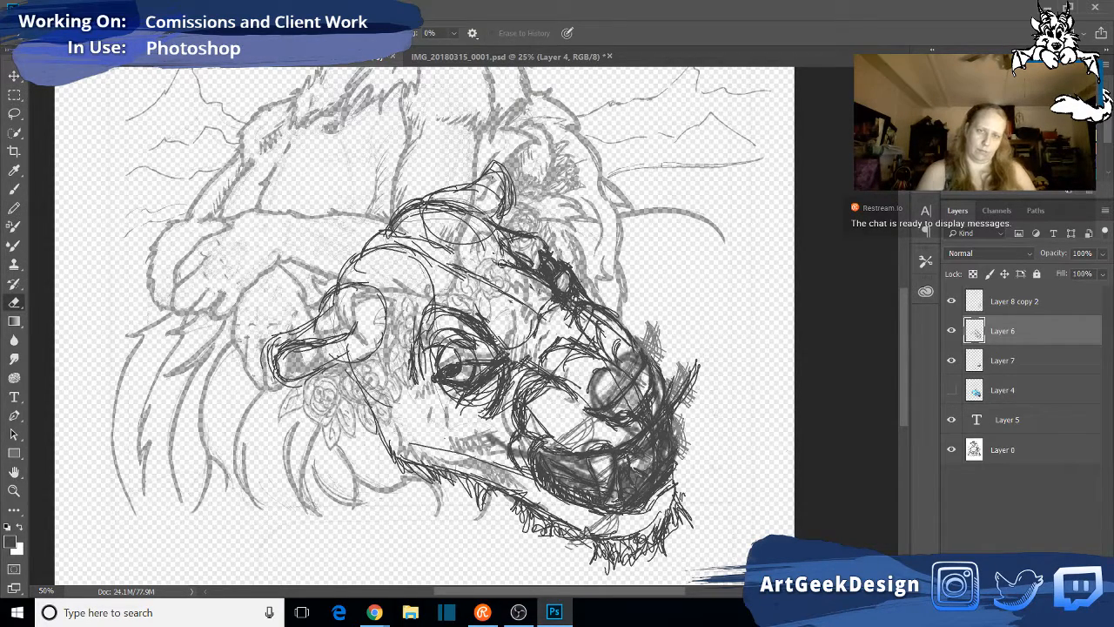
mouse_move(508, 262)
left_mouse_down()
mouse_move(522, 270)
mouse_move(493, 247)
mouse_move(528, 282)
left_mouse_up()
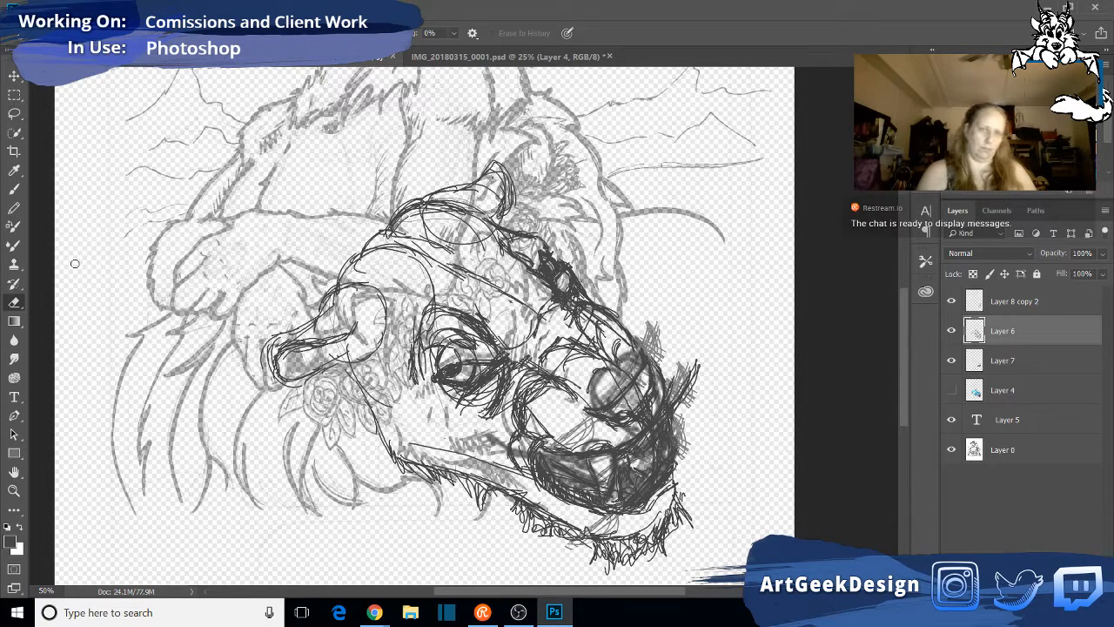
left_click(14, 207)
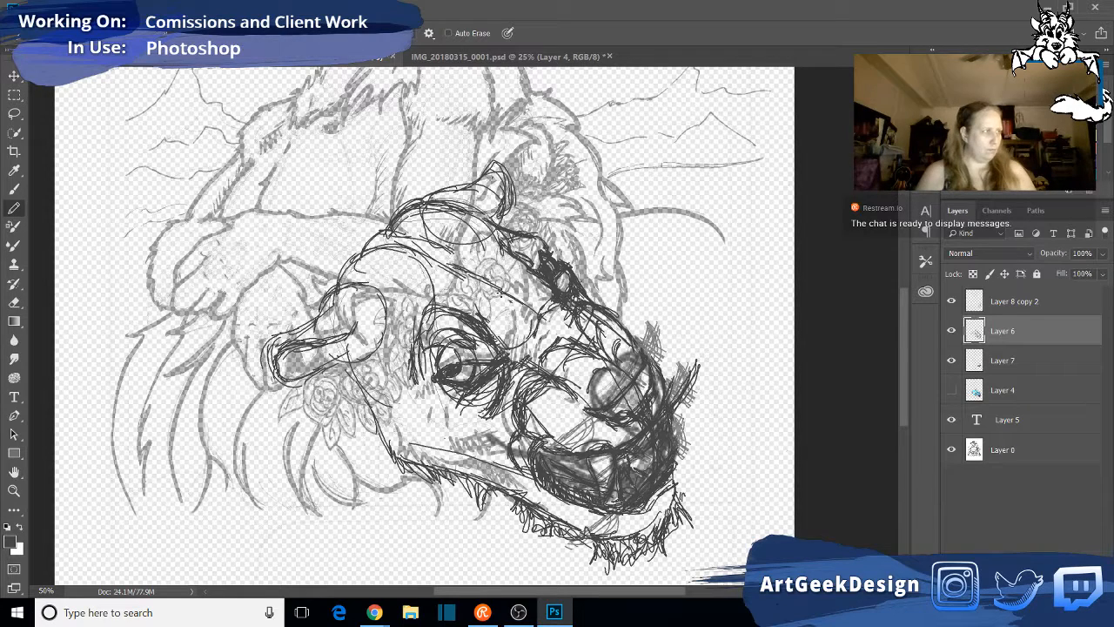
mouse_move(462, 289)
left_mouse_down()
mouse_move(485, 312)
mouse_move(480, 294)
left_mouse_up()
mouse_move(490, 255)
left_mouse_down()
mouse_move(529, 269)
mouse_move(514, 277)
mouse_move(530, 292)
left_mouse_up()
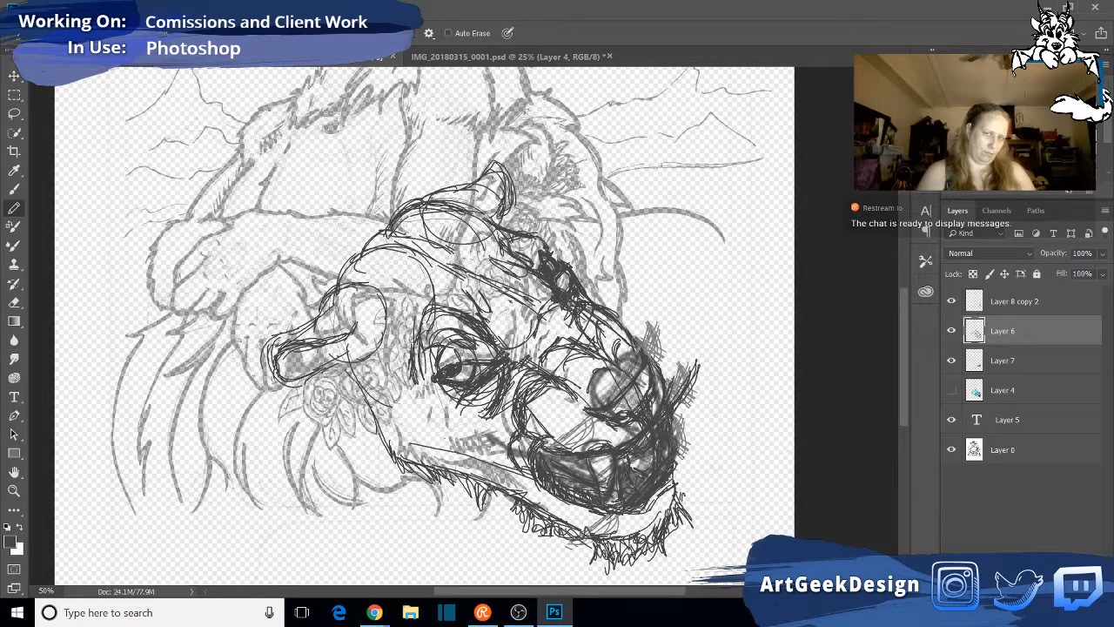
left_click_drag(560, 280, 591, 297)
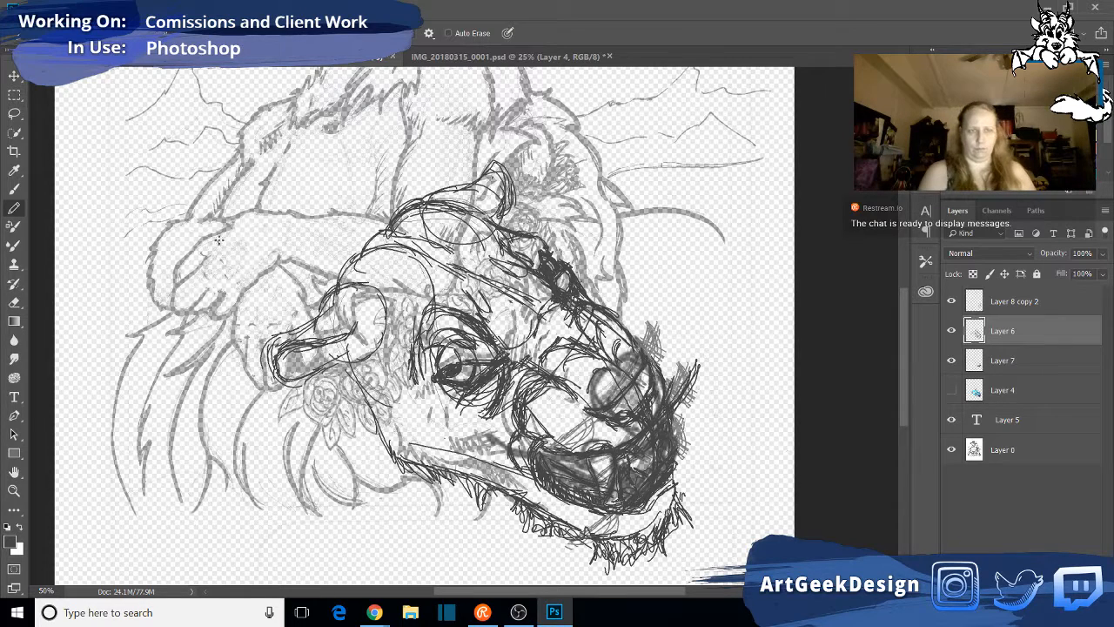
- Clean up the dark strokes below the far eye and pencil the nose bridge contours between the eyes and muzzle
left_click(13, 305)
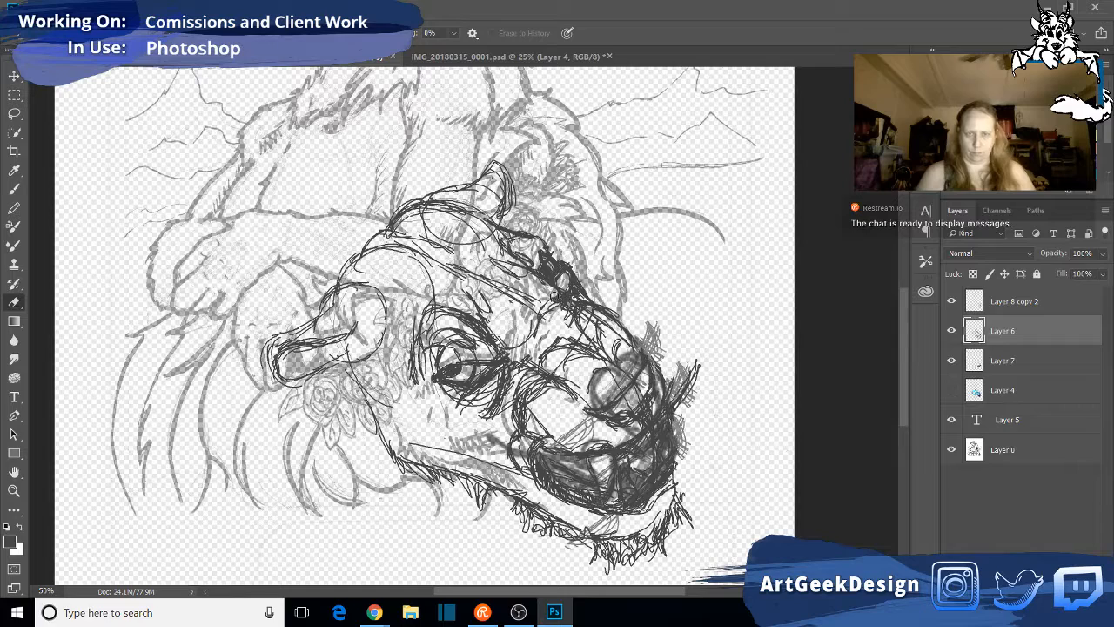
mouse_move(556, 298)
left_mouse_down()
mouse_move(574, 296)
mouse_move(546, 317)
left_mouse_up()
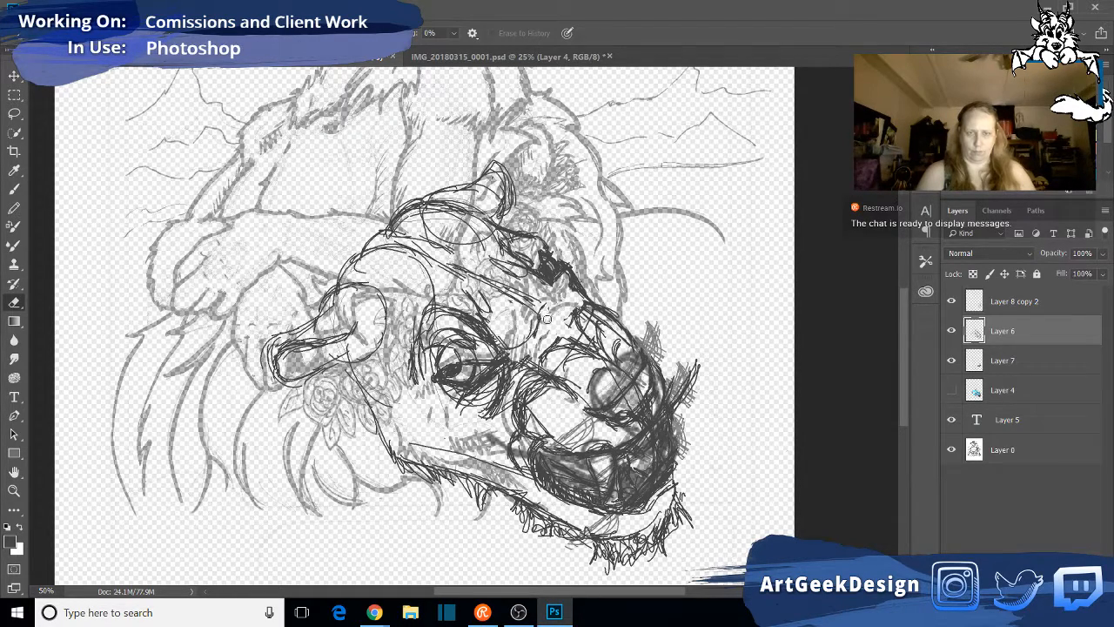
left_click(14, 208)
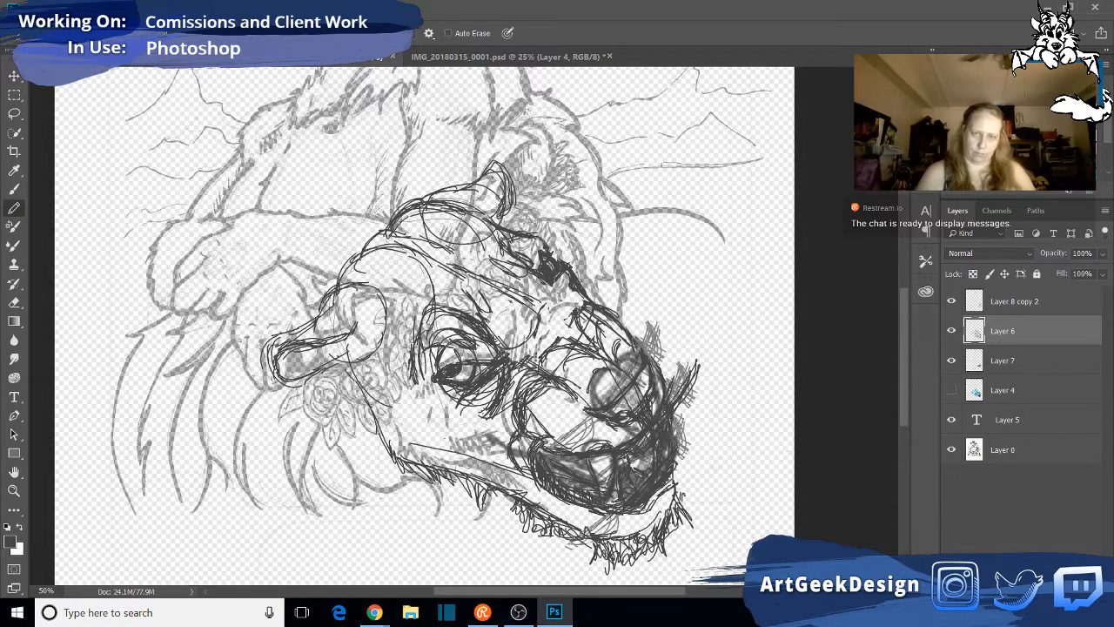
left_click_drag(590, 346, 580, 309)
left_click_drag(596, 322, 607, 312)
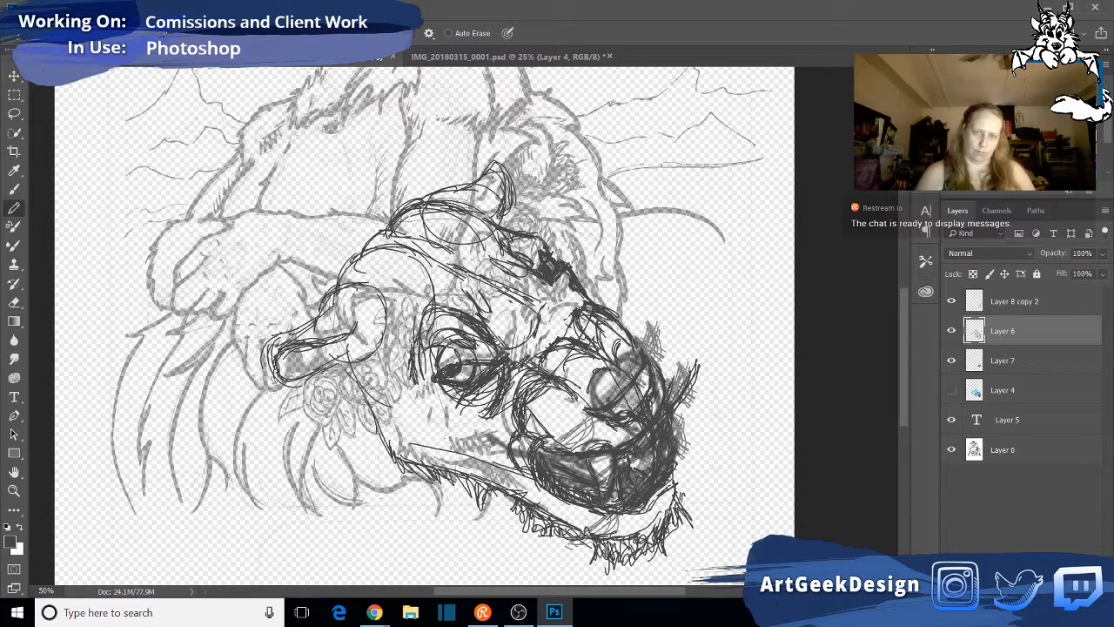
mouse_move(520, 359)
left_mouse_down()
mouse_move(536, 310)
mouse_move(520, 261)
mouse_move(582, 301)
left_mouse_up()
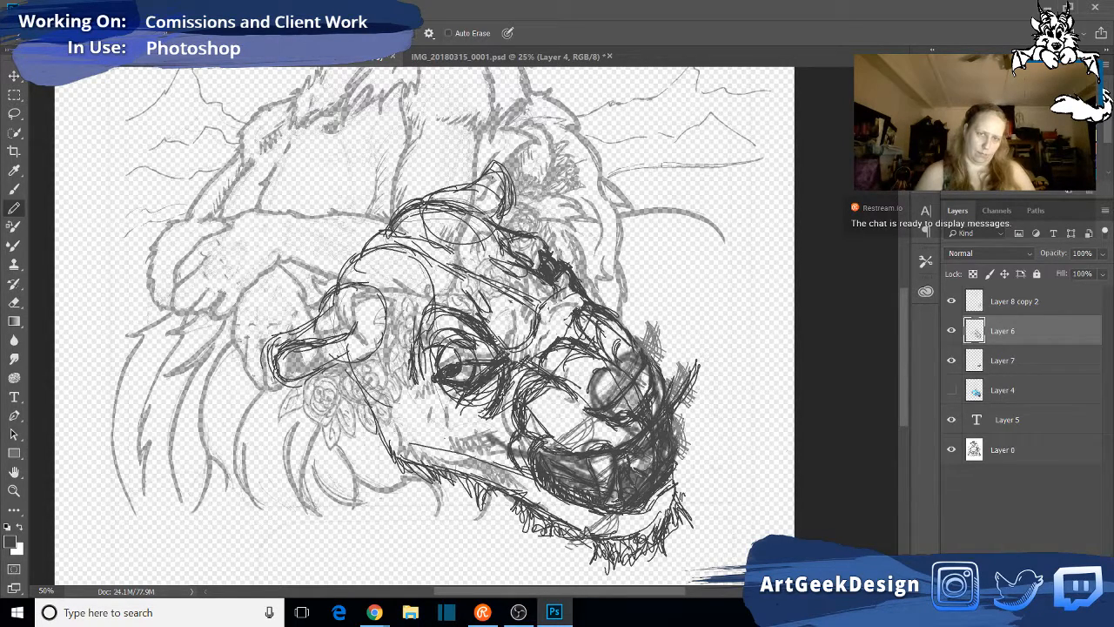
left_click_drag(575, 291, 564, 298)
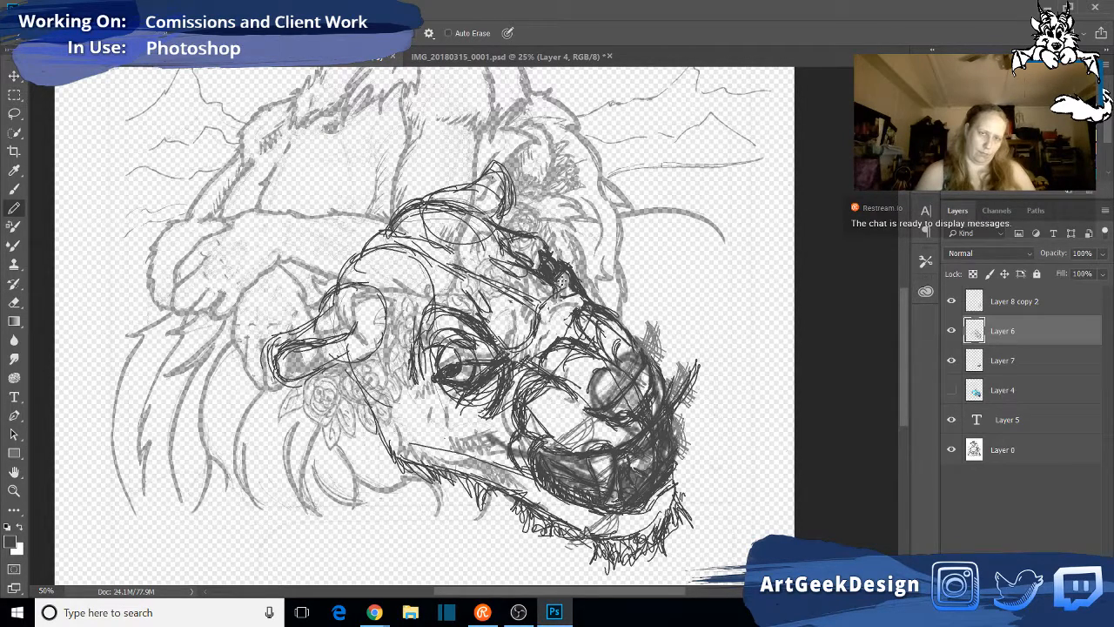
mouse_move(565, 272)
left_mouse_down()
mouse_move(559, 284)
mouse_move(583, 299)
mouse_move(580, 312)
left_mouse_up()
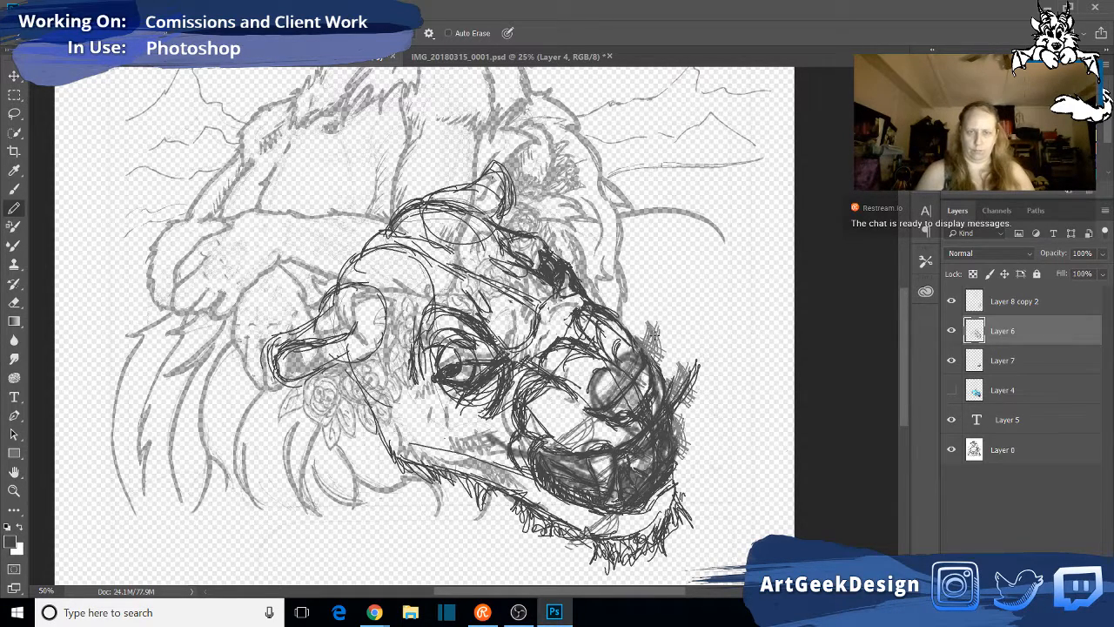
- Darken the muzzle's far outline and nose edge, and reinforce the upper lip line across the mouth
left_click_drag(611, 308, 628, 320)
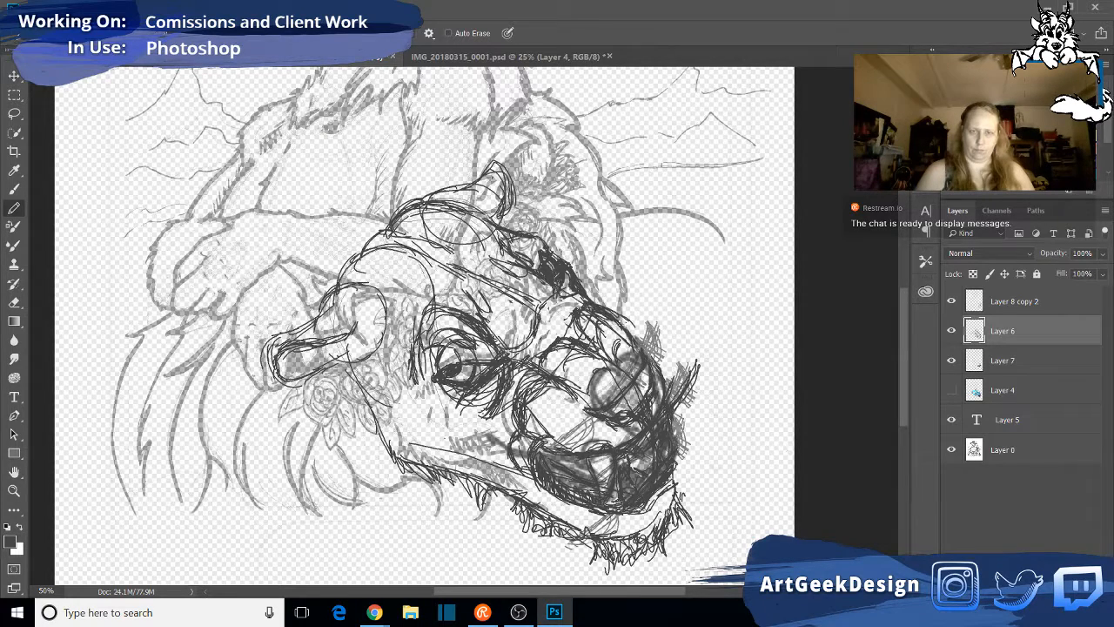
mouse_move(614, 313)
left_mouse_down()
mouse_move(663, 361)
mouse_move(669, 388)
left_mouse_up()
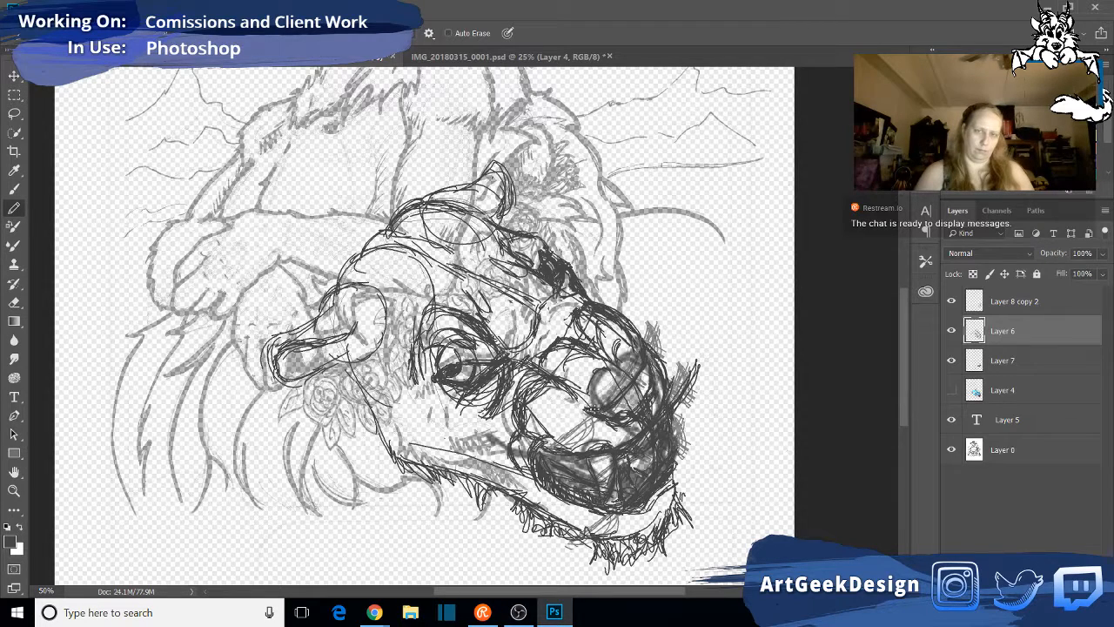
left_click_drag(646, 370, 638, 383)
mouse_move(653, 420)
left_mouse_down()
mouse_move(636, 394)
mouse_move(625, 405)
mouse_move(652, 375)
left_mouse_up()
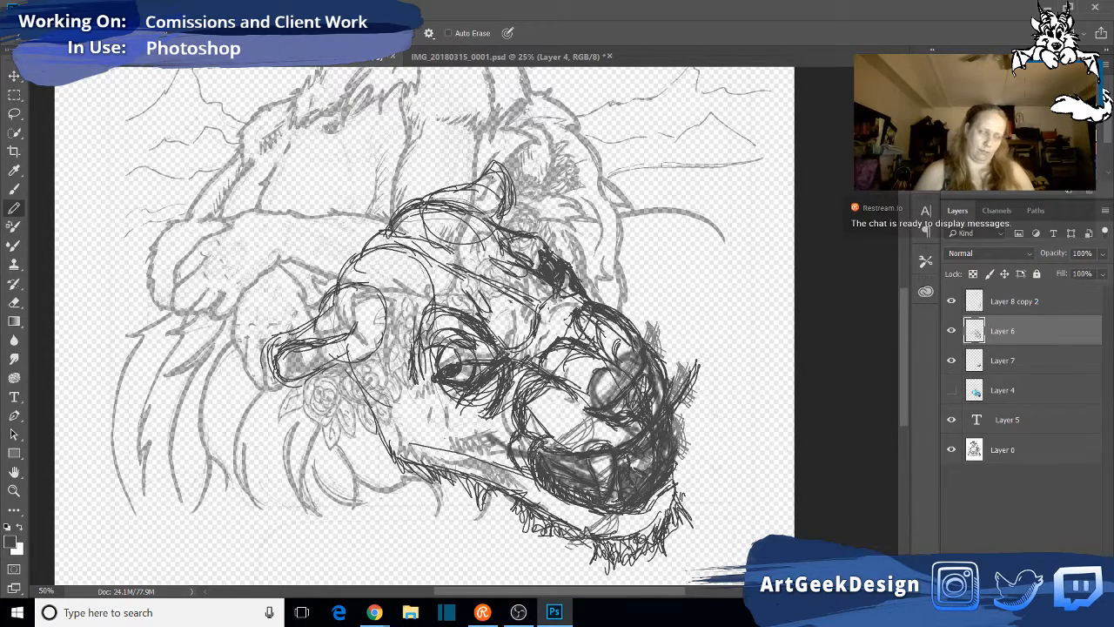
left_click_drag(523, 444, 533, 458)
mouse_move(525, 451)
left_mouse_down()
mouse_move(564, 441)
mouse_move(526, 464)
mouse_move(538, 475)
mouse_move(569, 446)
mouse_move(592, 451)
mouse_move(645, 427)
left_mouse_up()
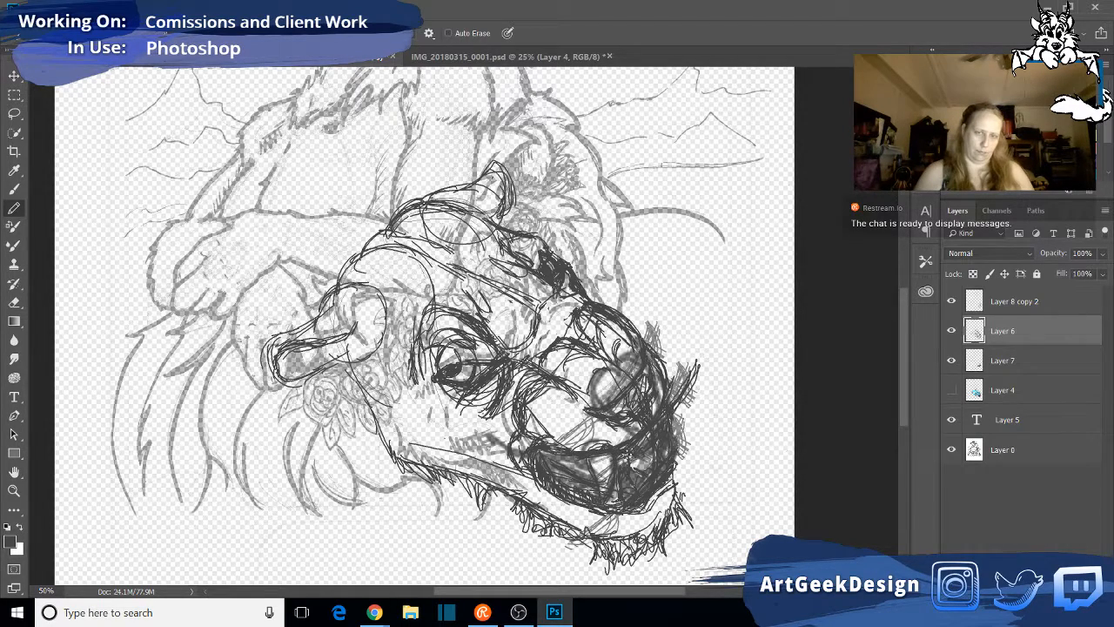
- Hide Layer 7 and Layer 8 copy 2, and erase the stray strokes beyond the muzzle's far edge on Layer 6
left_click(951, 362)
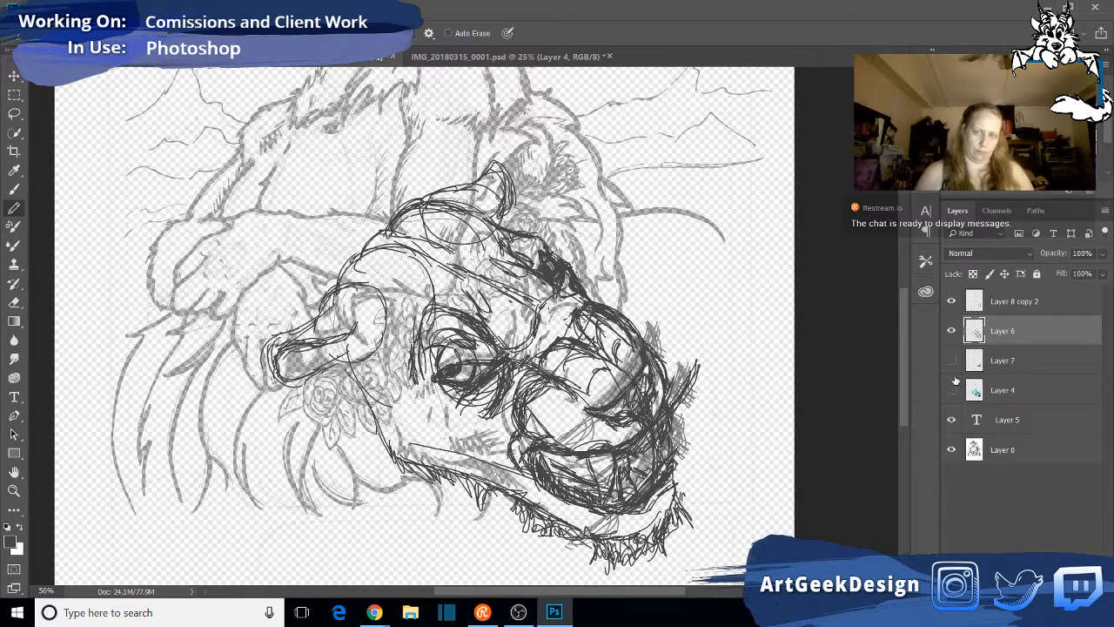
left_click(955, 302)
left_click(953, 303)
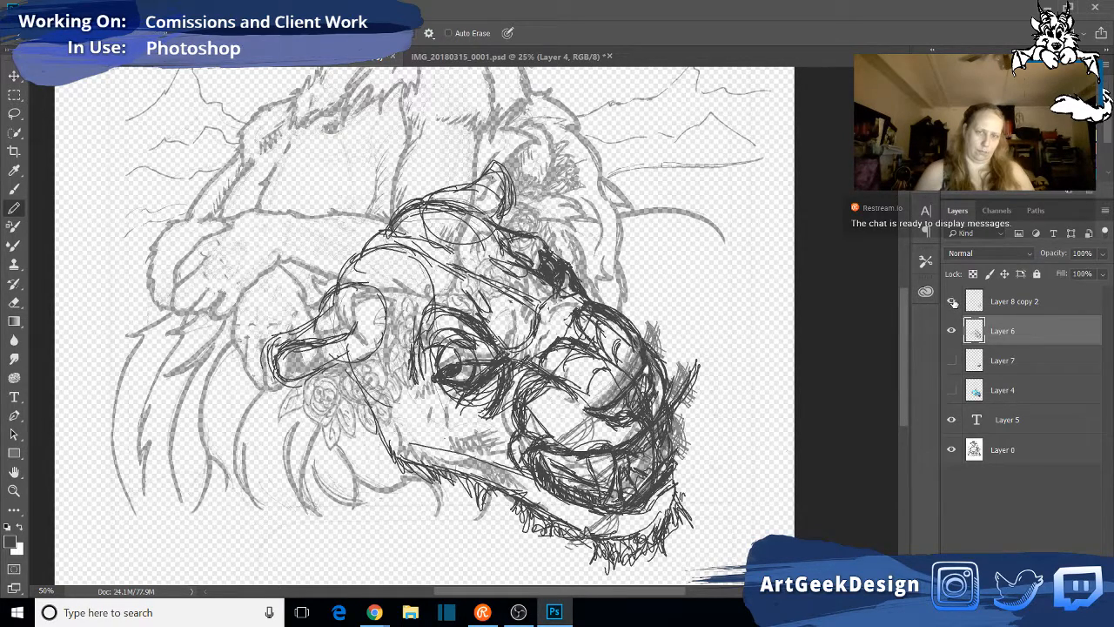
left_click(952, 302)
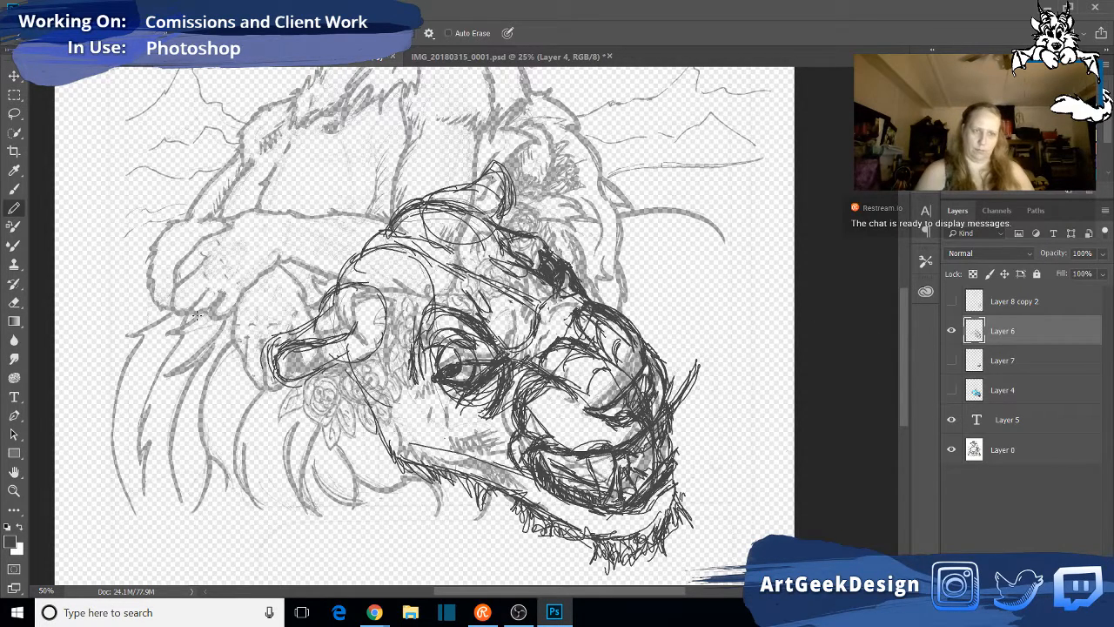
key("e")
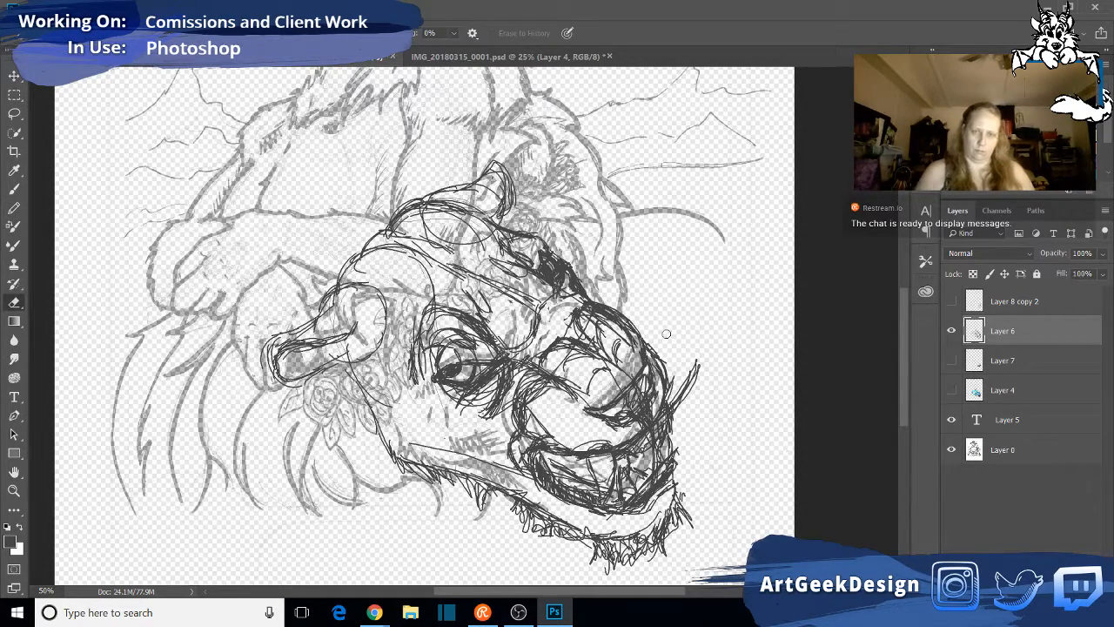
left_click_drag(702, 364, 675, 406)
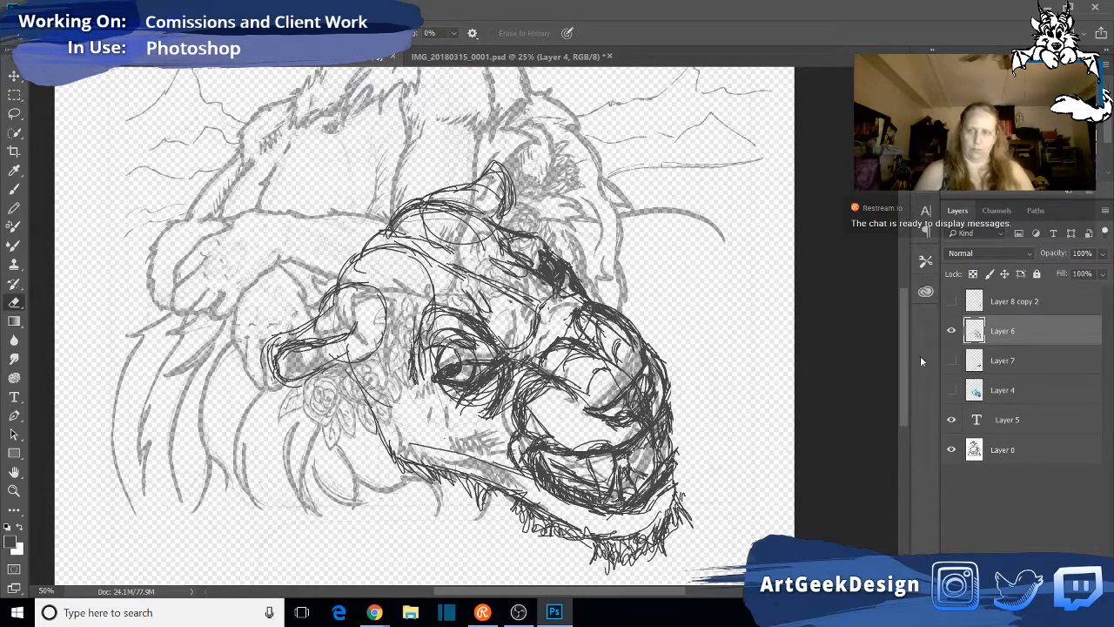
- Check the lion head without the original sketch by toggling the visibility of Layer 0, leaving it shown
left_click(953, 450)
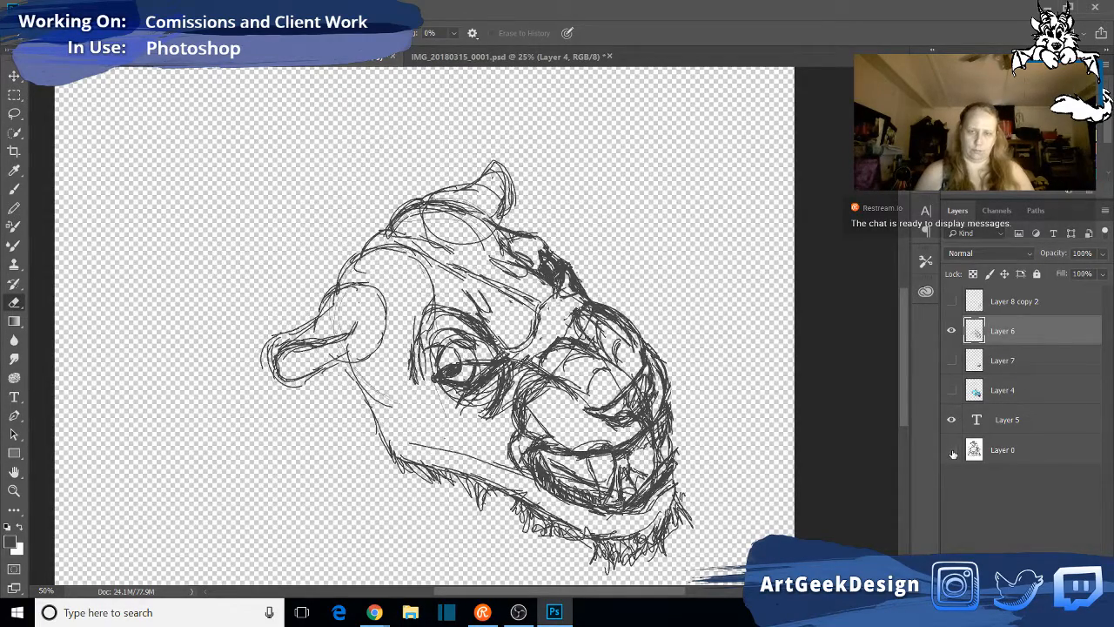
left_click(954, 453)
left_click(952, 453)
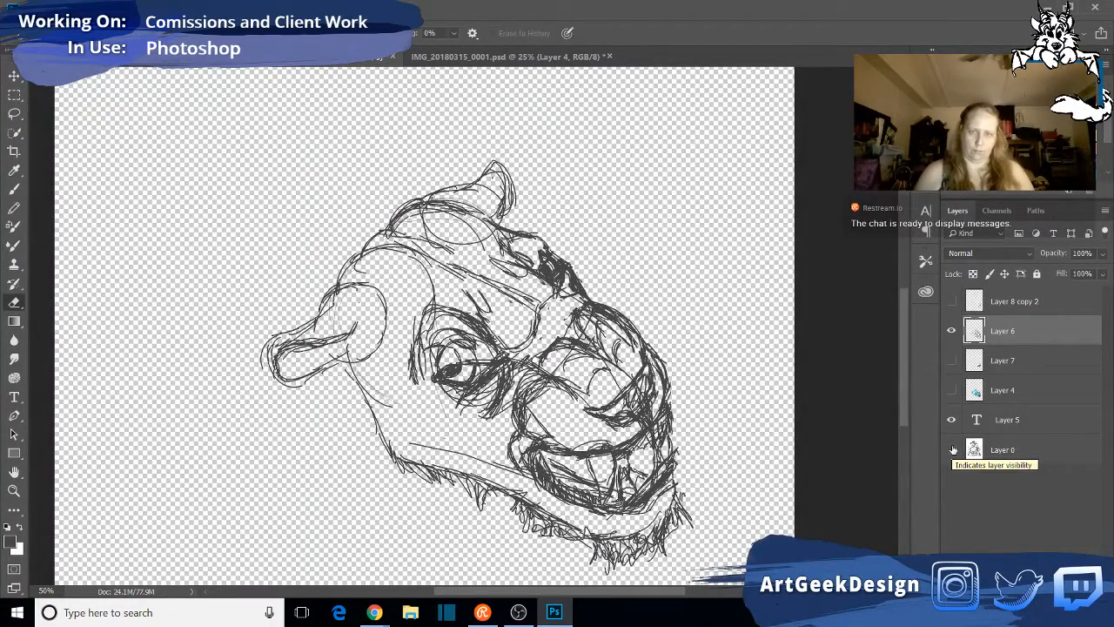
left_click(953, 450)
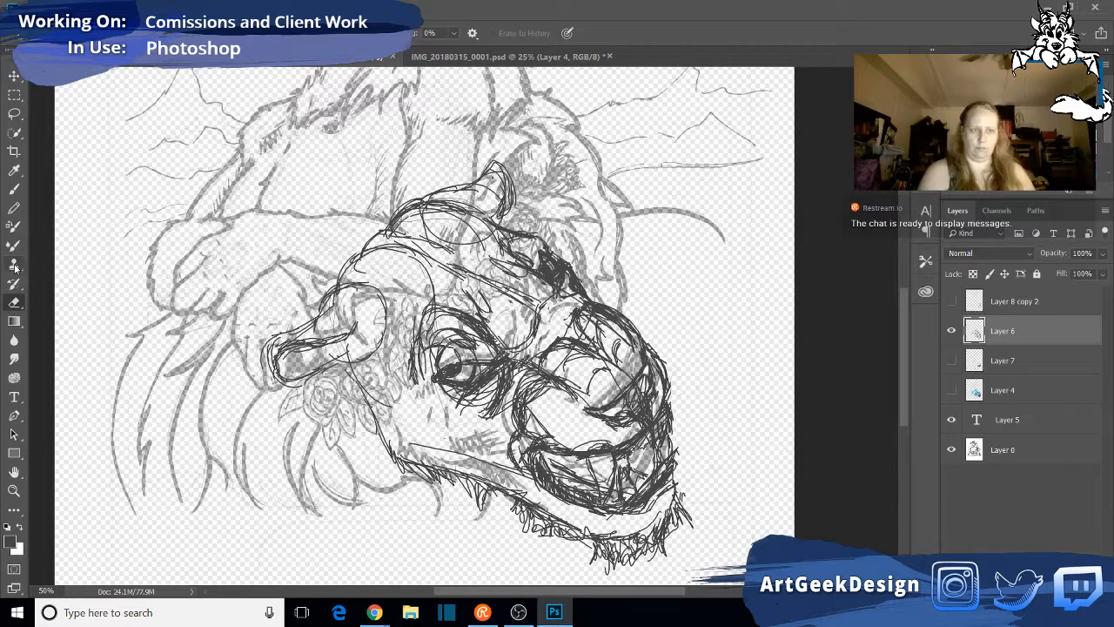
- Pencil long curved fur strokes behind the cheek, from below the near ear down to the jaw
left_click(14, 209)
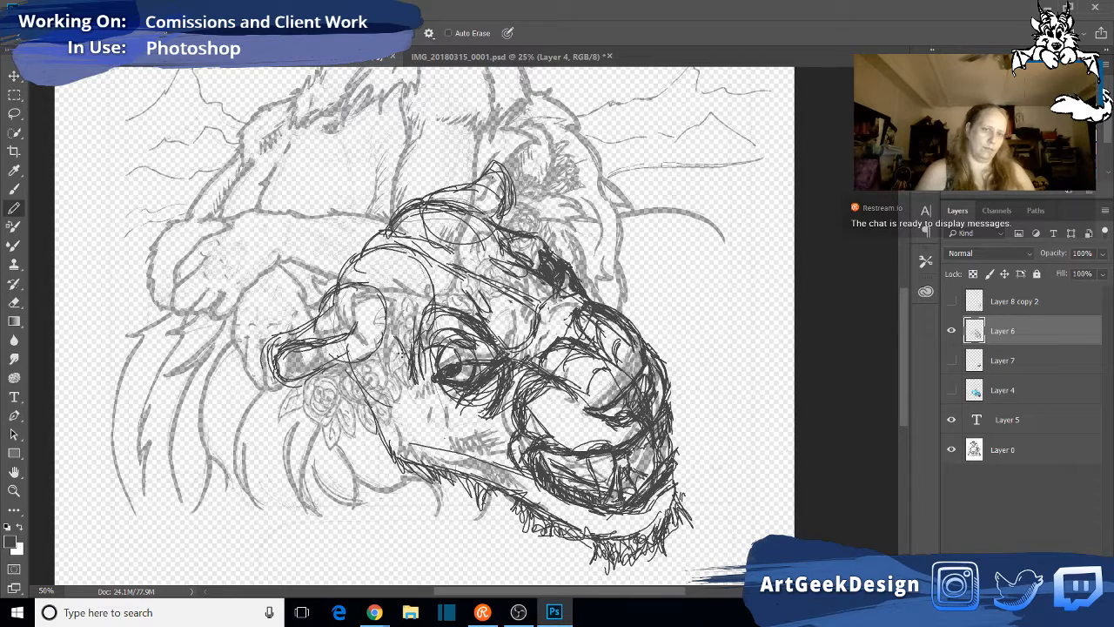
mouse_move(393, 340)
left_mouse_down()
mouse_move(410, 385)
mouse_move(379, 434)
left_mouse_up()
mouse_move(409, 374)
left_mouse_down()
mouse_move(378, 469)
mouse_move(406, 383)
mouse_move(392, 425)
left_mouse_up()
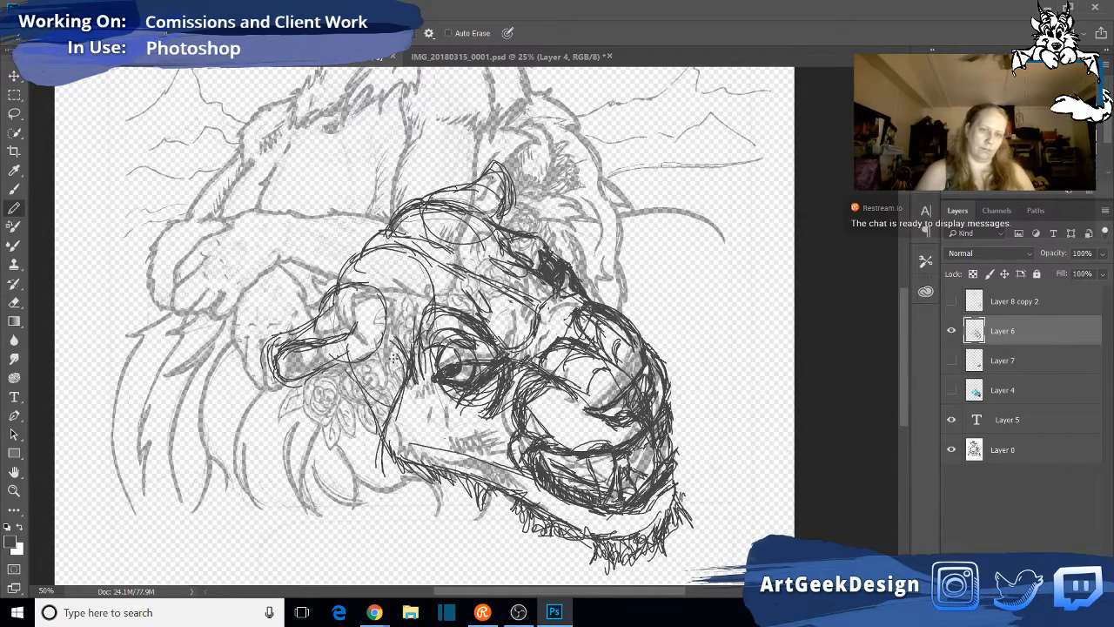
mouse_move(391, 404)
left_mouse_down()
mouse_move(369, 445)
mouse_move(404, 357)
mouse_move(369, 450)
left_mouse_up()
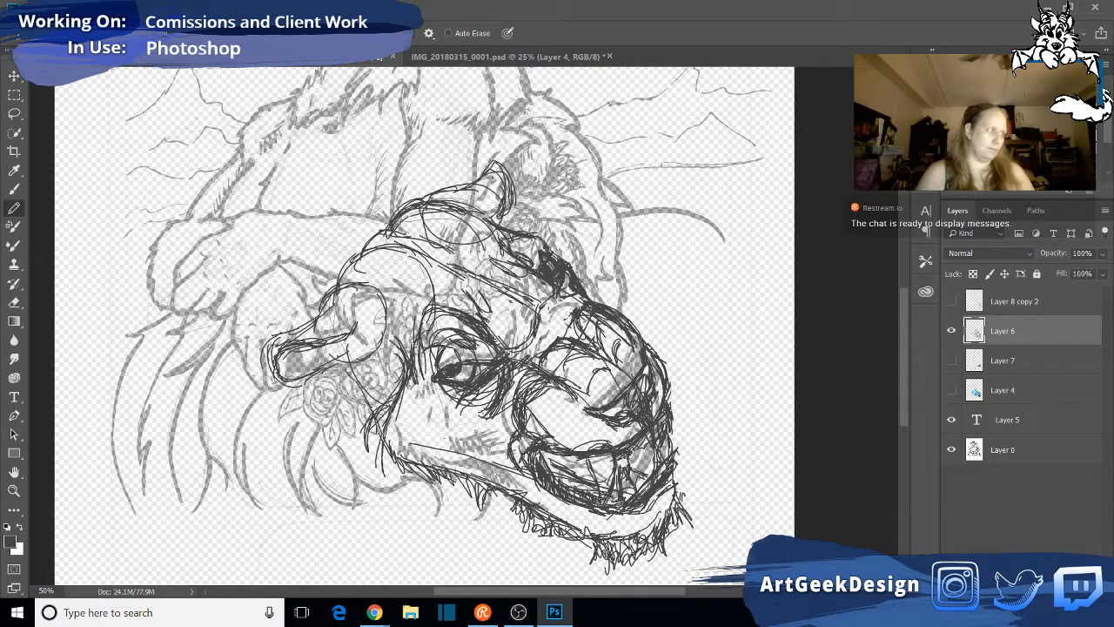
mouse_move(358, 362)
left_mouse_down()
mouse_move(347, 435)
mouse_move(367, 472)
left_mouse_up()
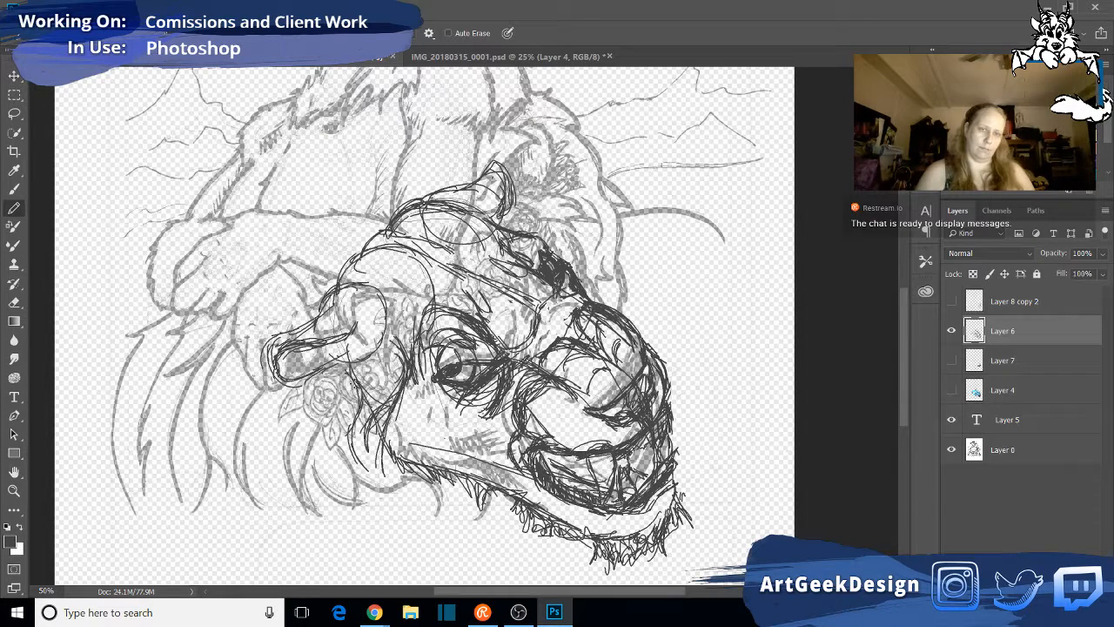
- Pencil the cheek's rear edge down to the jaw corner and add short fur strokes along the underside of the jaw
left_click_drag(361, 377, 353, 409)
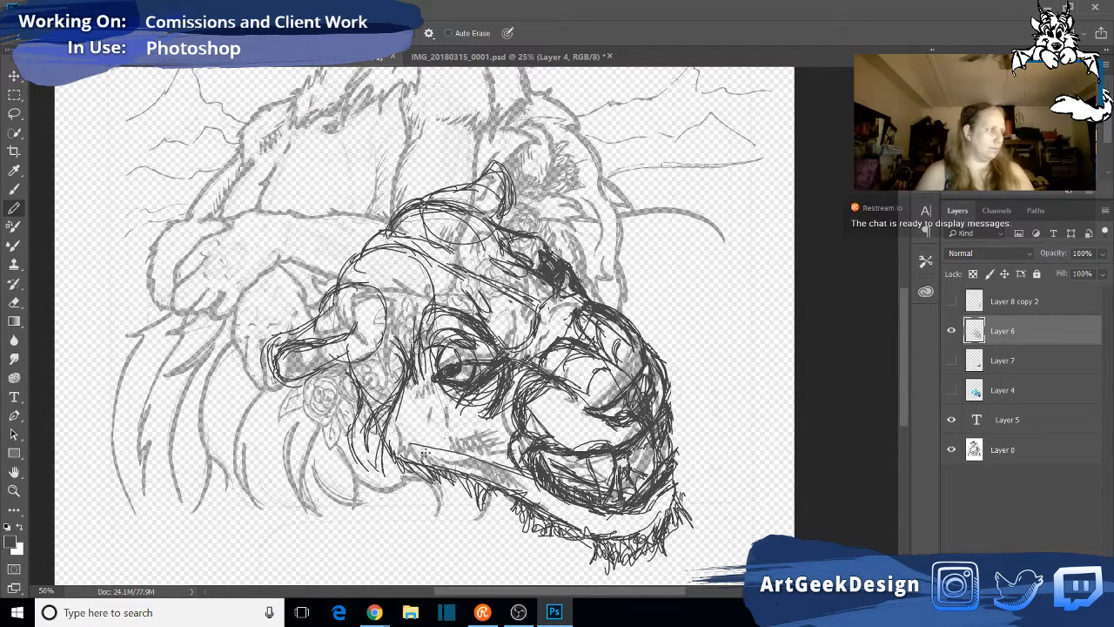
left_click_drag(391, 413, 397, 453)
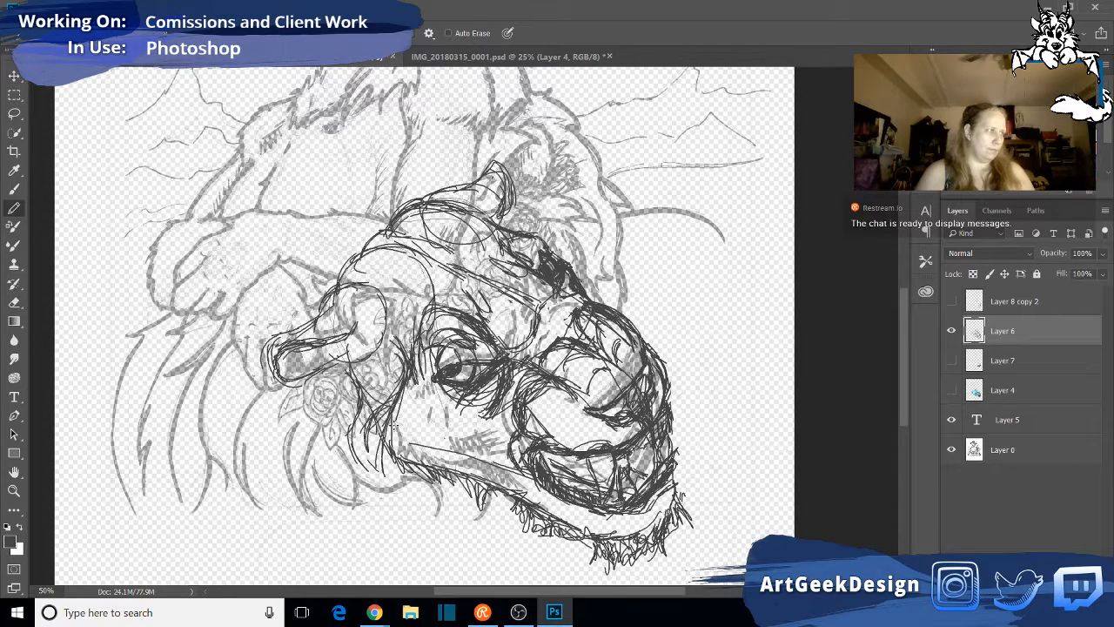
left_click_drag(396, 434, 404, 509)
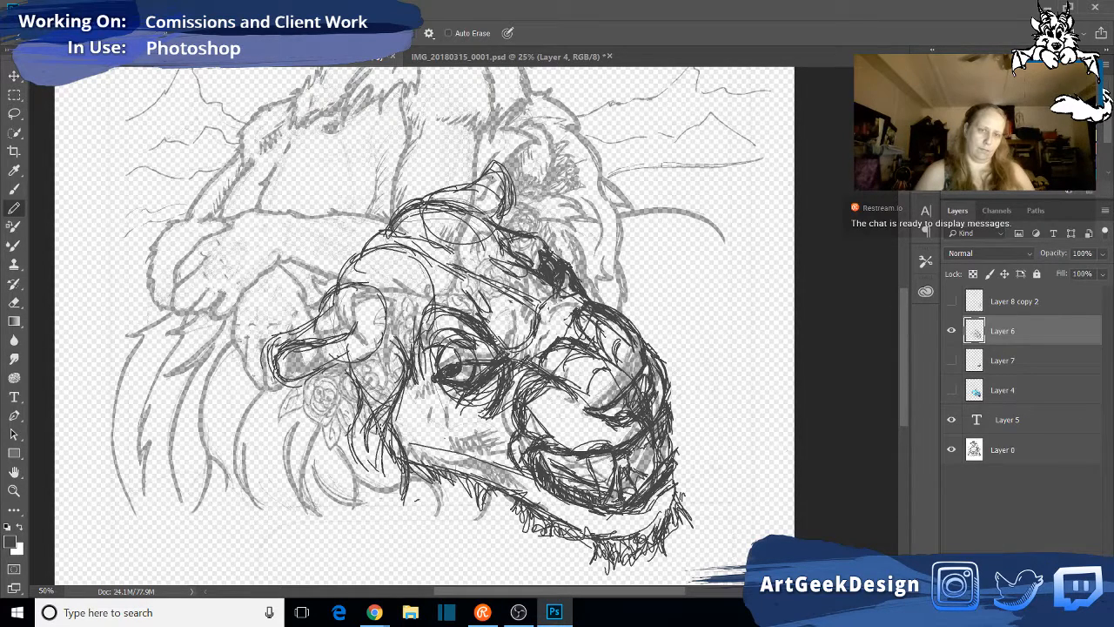
mouse_move(414, 500)
left_mouse_down()
mouse_move(486, 484)
mouse_move(488, 495)
mouse_move(507, 492)
mouse_move(491, 510)
mouse_move(475, 502)
mouse_move(513, 502)
mouse_move(462, 500)
mouse_move(487, 496)
left_mouse_up()
mouse_move(512, 496)
left_mouse_down()
mouse_move(533, 500)
mouse_move(451, 491)
left_mouse_up()
mouse_move(453, 484)
left_mouse_down()
mouse_move(416, 500)
mouse_move(431, 513)
left_mouse_up()
left_click_drag(423, 491, 411, 496)
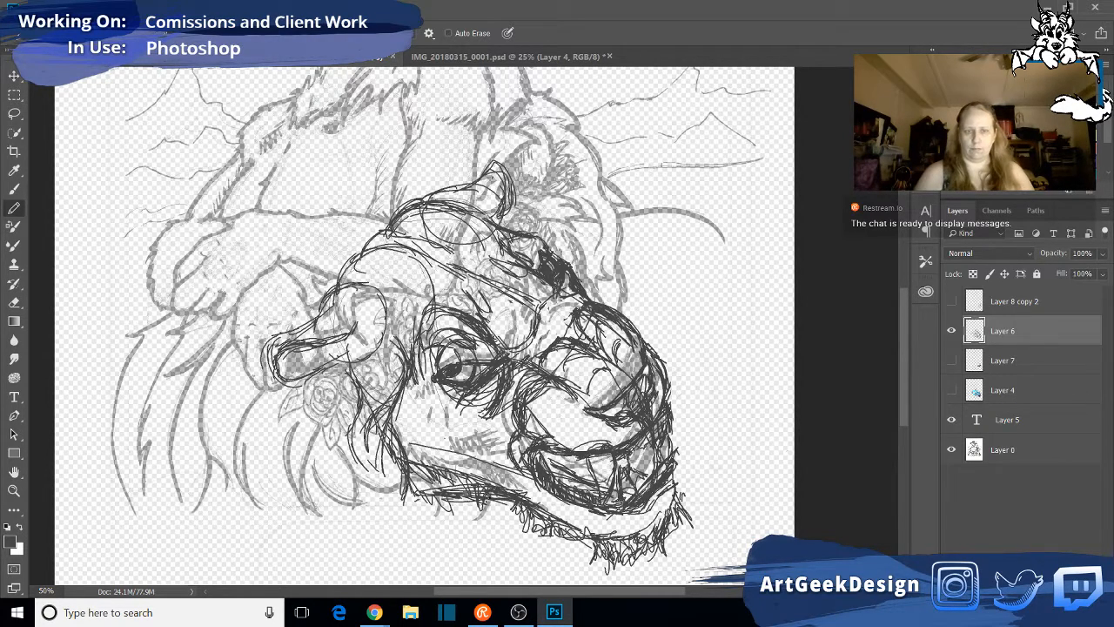
- Add a dark tuft below the jaw, thicken the fur along its underside, and reinforce the curved fur strokes behind the cheek
mouse_move(489, 502)
left_mouse_down()
mouse_move(503, 513)
mouse_move(496, 528)
left_mouse_up()
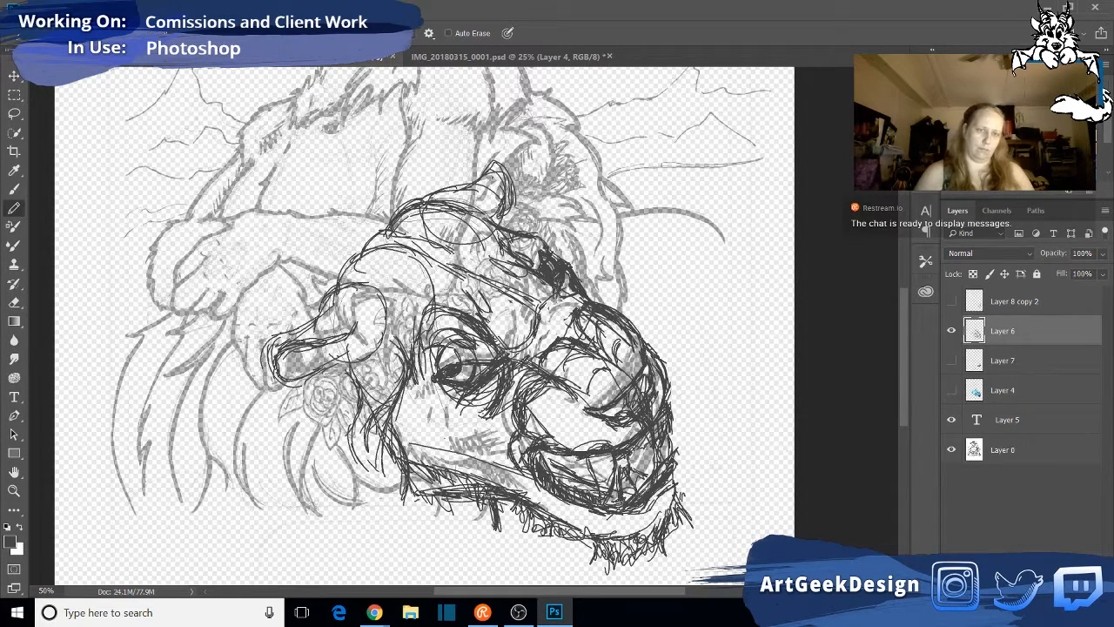
left_click_drag(418, 496, 477, 499)
mouse_move(418, 477)
left_mouse_down()
mouse_move(484, 494)
mouse_move(493, 521)
left_mouse_up()
mouse_move(414, 472)
left_mouse_down()
mouse_move(478, 488)
mouse_move(444, 473)
left_mouse_up()
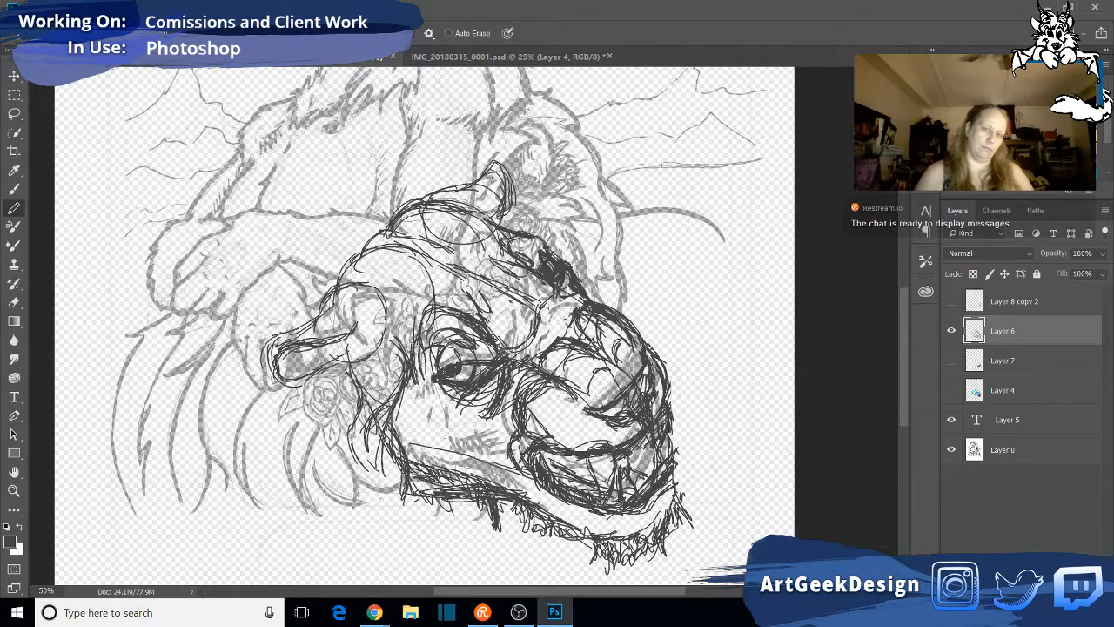
left_click_drag(402, 430, 411, 515)
left_click_drag(370, 398, 360, 479)
left_click_drag(364, 481, 381, 490)
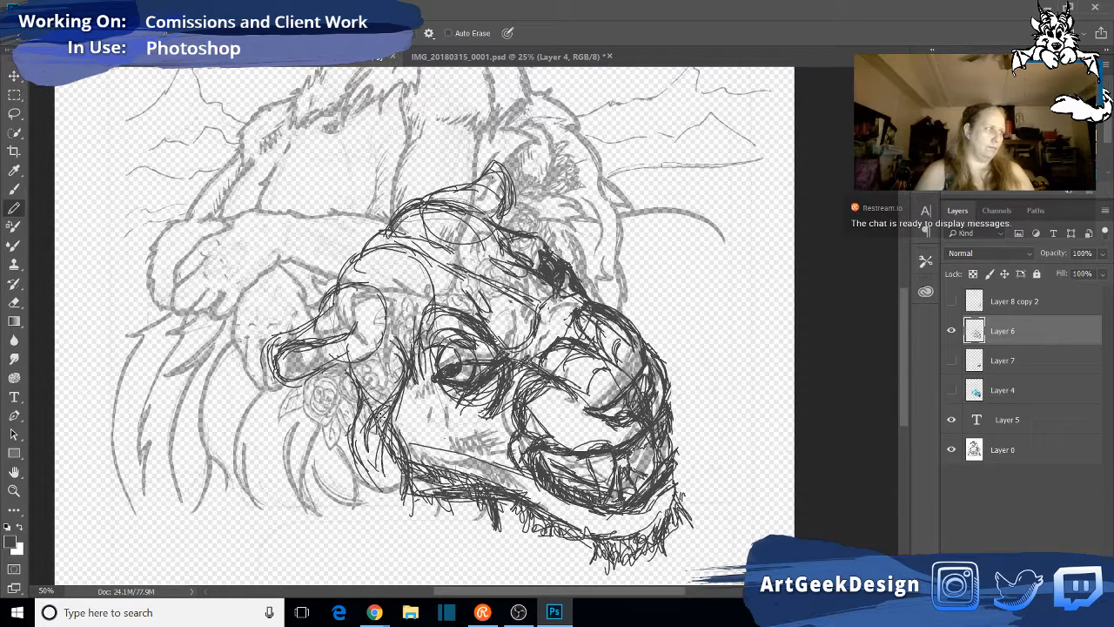
- Pencil long curved mane locks sweeping down and back from below the near ear
mouse_move(312, 385)
left_mouse_down()
mouse_move(283, 458)
mouse_move(219, 489)
left_mouse_up()
left_click_drag(291, 409, 237, 486)
mouse_move(302, 381)
left_mouse_down()
mouse_move(285, 402)
mouse_move(254, 399)
left_mouse_up()
left_click_drag(252, 401, 244, 470)
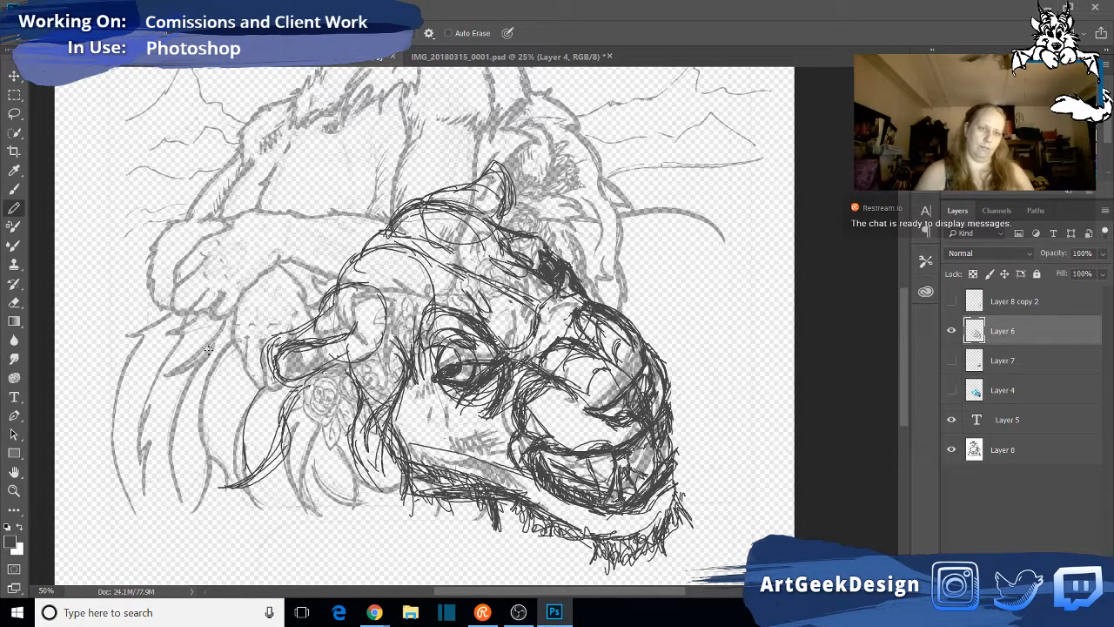
- Sketch long, flowing mane locks further back from the near ear, following the original sketch's strands
mouse_move(231, 343)
left_mouse_down()
mouse_move(210, 373)
mouse_move(203, 427)
left_mouse_up()
mouse_move(210, 392)
left_mouse_down()
mouse_move(224, 484)
mouse_move(204, 468)
left_mouse_up()
mouse_move(214, 474)
left_mouse_down()
mouse_move(198, 512)
mouse_move(191, 495)
mouse_move(168, 505)
mouse_move(167, 400)
left_mouse_up()
left_click_drag(185, 437, 166, 366)
left_click_drag(220, 331, 164, 374)
mouse_move(160, 372)
left_mouse_down()
mouse_move(192, 359)
mouse_move(177, 342)
mouse_move(138, 436)
mouse_move(156, 479)
left_mouse_up()
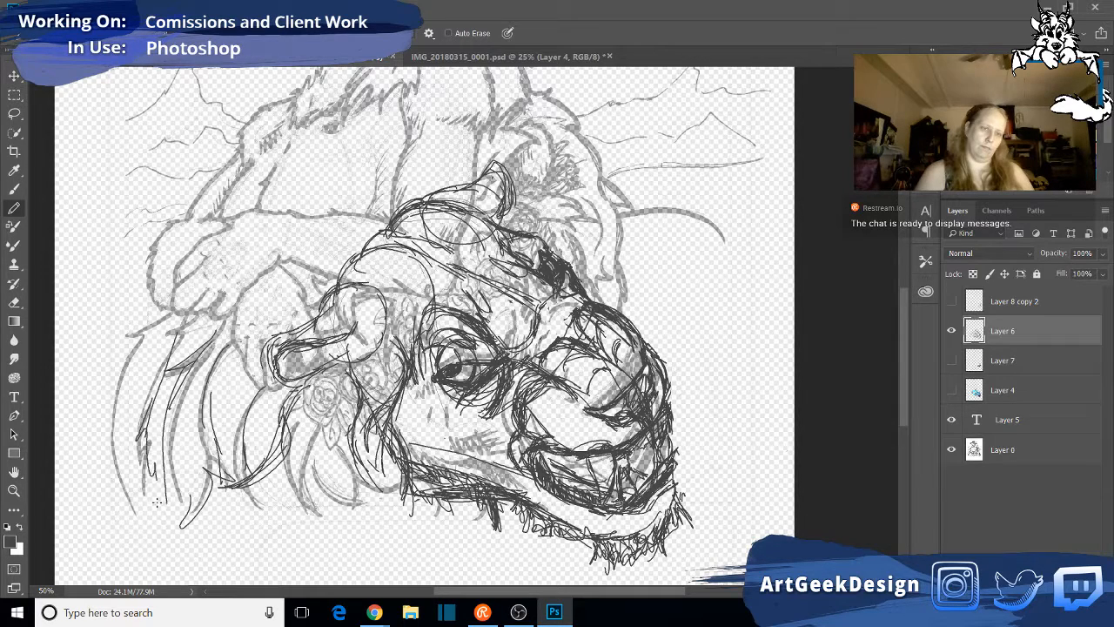
- Draw the mane's outermost rear lock and add short pointed tufts where it meets the paw
left_click_drag(104, 423, 132, 508)
left_click_drag(138, 344, 108, 451)
mouse_move(110, 352)
left_mouse_down()
mouse_move(141, 345)
mouse_move(135, 327)
left_mouse_up()
mouse_move(131, 336)
left_mouse_down()
mouse_move(156, 313)
mouse_move(129, 291)
left_mouse_up()
mouse_move(160, 318)
left_mouse_down()
mouse_move(135, 304)
mouse_move(129, 334)
left_mouse_up()
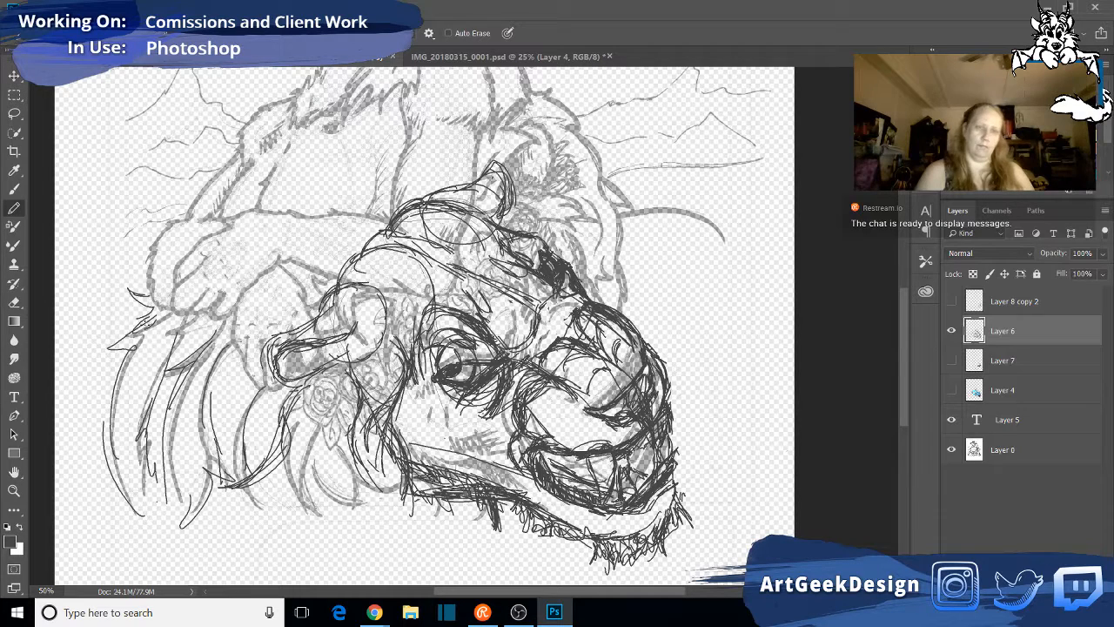
left_click_drag(152, 288, 129, 277)
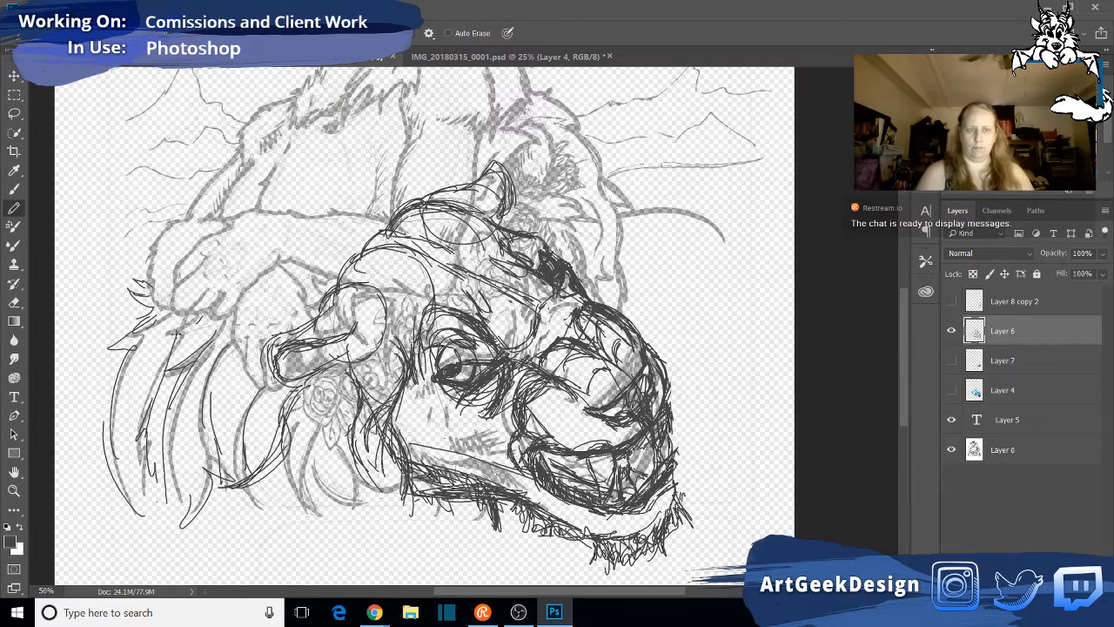
left_click_drag(176, 334, 189, 342)
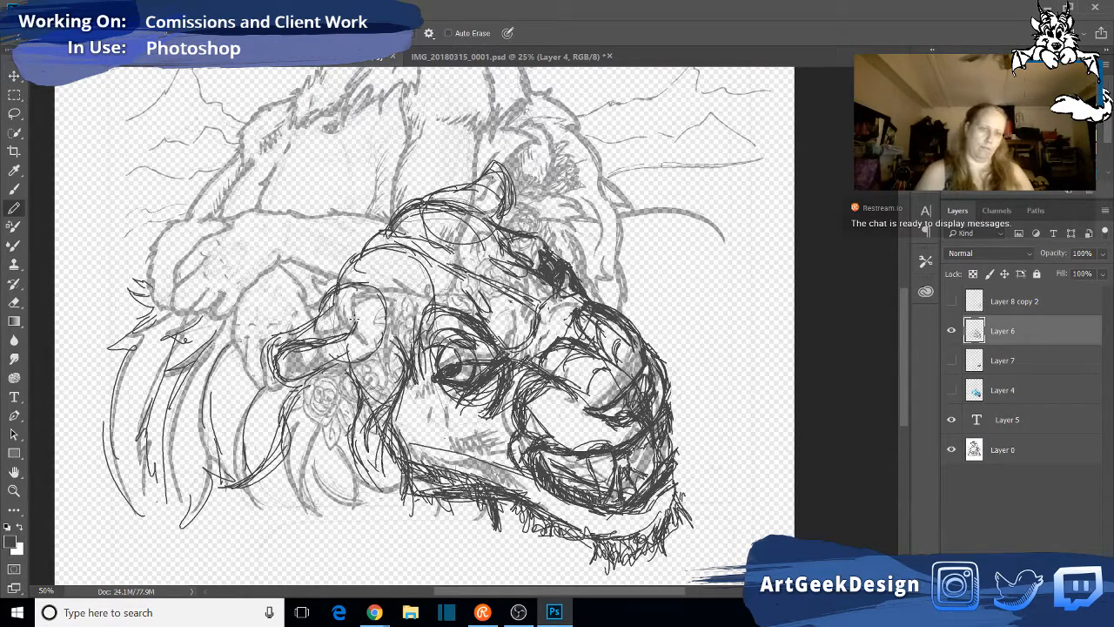
- Add short fur tufts above the near ear and light curved fur strokes across the forehead and crown
mouse_move(332, 276)
left_mouse_down()
mouse_move(286, 264)
mouse_move(305, 279)
mouse_move(294, 283)
mouse_move(323, 286)
mouse_move(300, 297)
mouse_move(319, 323)
mouse_move(341, 261)
mouse_move(320, 277)
mouse_move(333, 234)
left_mouse_up()
left_click_drag(335, 252, 347, 272)
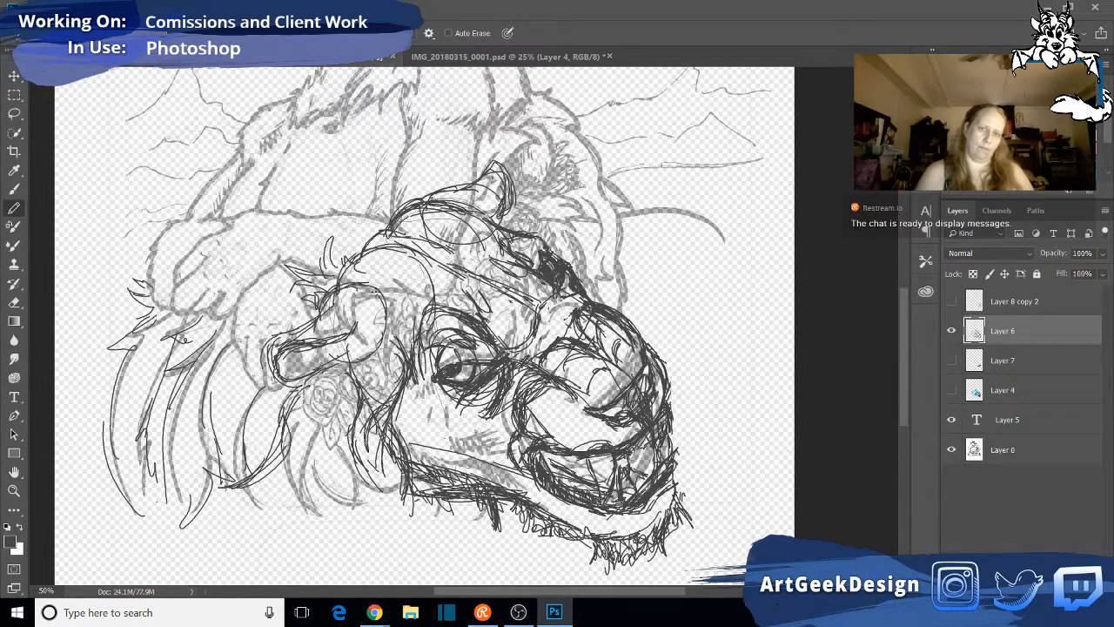
mouse_move(372, 254)
left_mouse_down()
mouse_move(397, 284)
mouse_move(437, 285)
left_mouse_up()
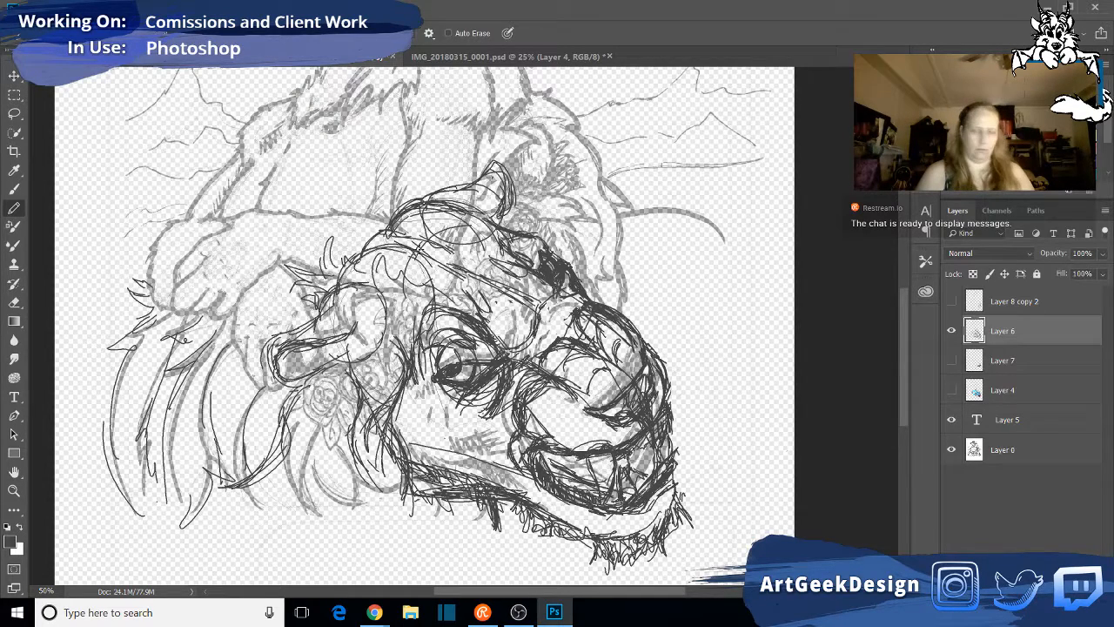
mouse_move(423, 253)
left_mouse_down()
mouse_move(401, 298)
mouse_move(405, 314)
mouse_move(451, 232)
mouse_move(492, 218)
left_mouse_up()
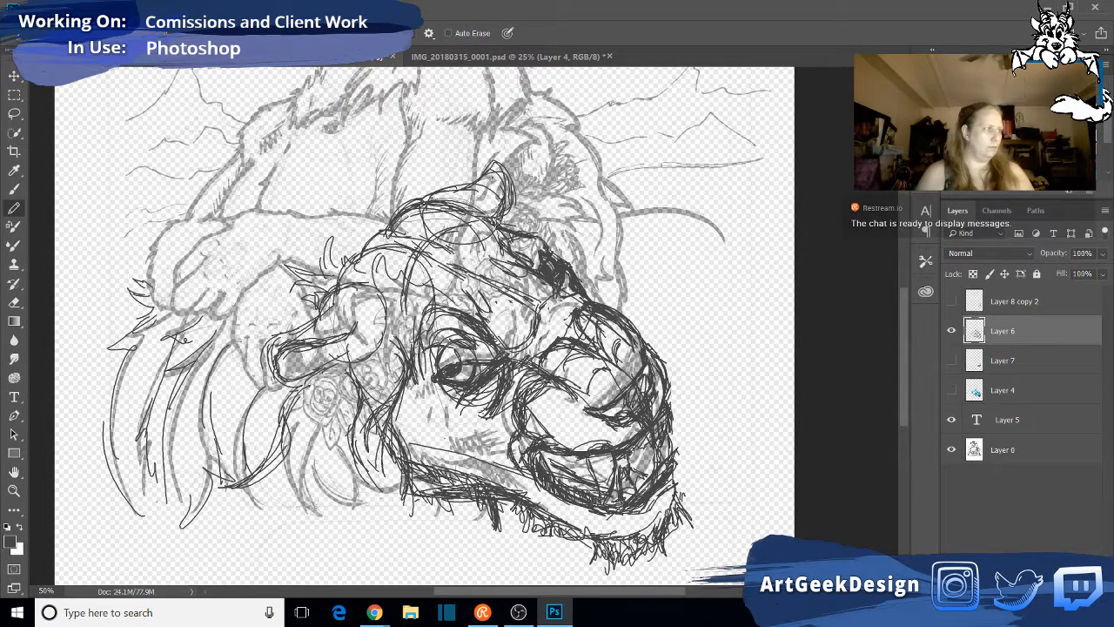
- Pencil curved fur tufts behind and above the far ear
mouse_move(514, 205)
left_mouse_down()
mouse_move(555, 176)
mouse_move(596, 231)
mouse_move(577, 258)
left_mouse_up()
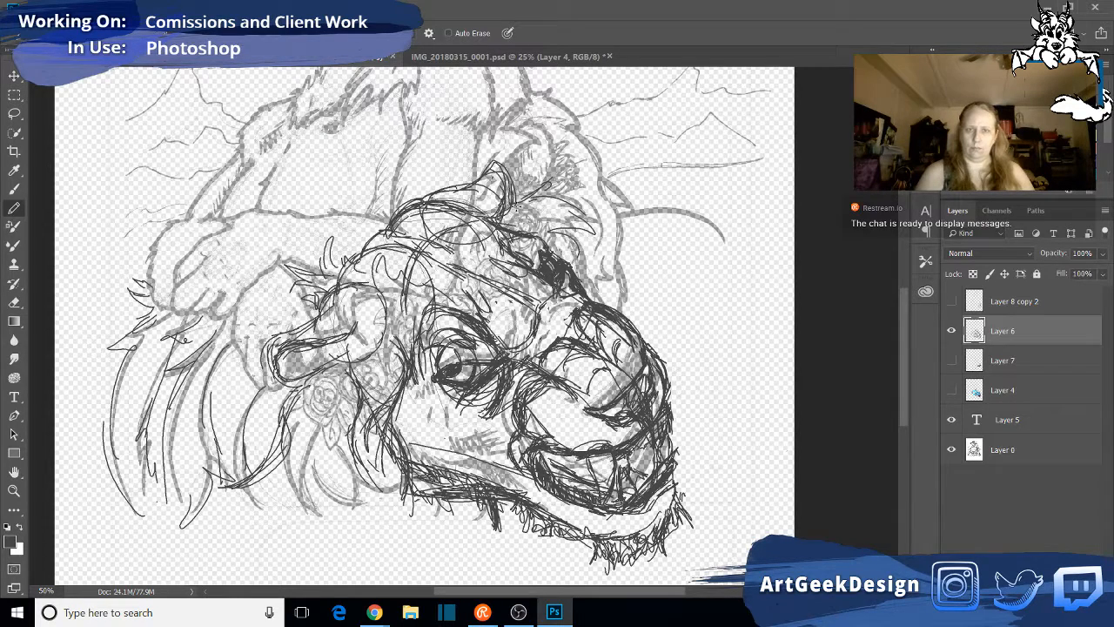
mouse_move(519, 200)
left_mouse_down()
mouse_move(542, 185)
mouse_move(591, 218)
mouse_move(548, 229)
mouse_move(535, 270)
left_mouse_up()
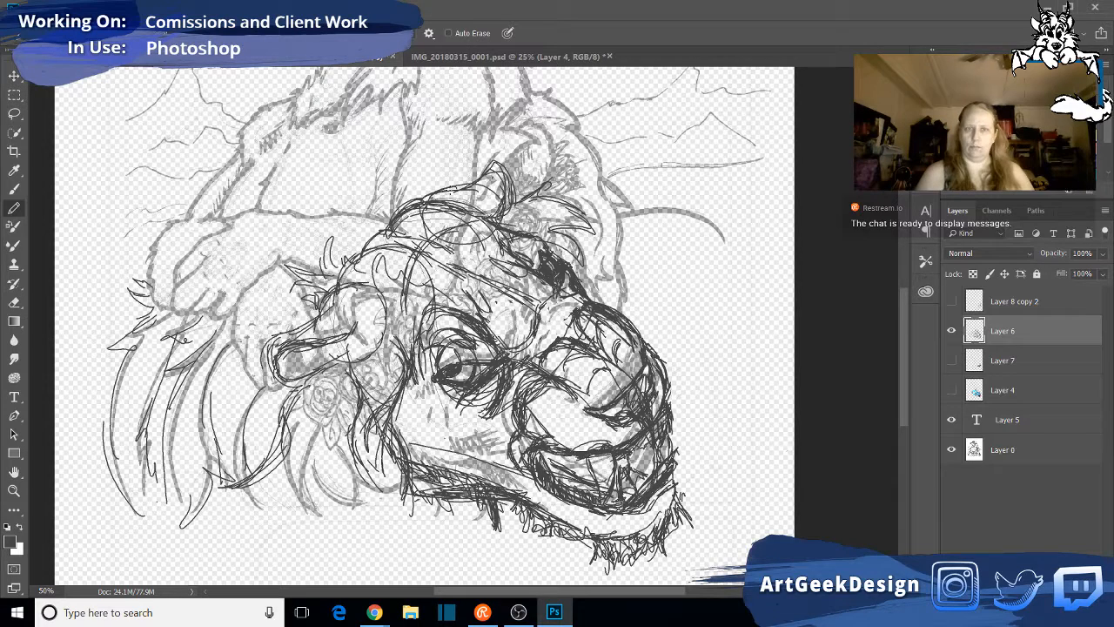
mouse_move(460, 193)
left_mouse_down()
mouse_move(490, 131)
mouse_move(523, 122)
mouse_move(572, 202)
left_mouse_up()
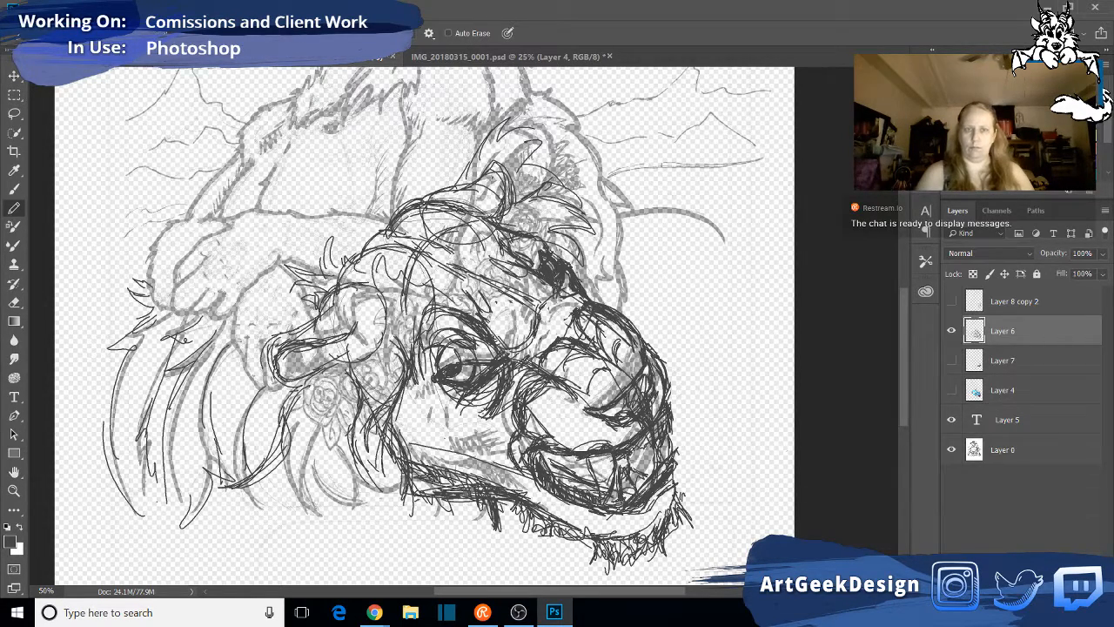
- Outline the mane behind the far ear with spiky, layered fur strokes from its peak down toward the muzzle
mouse_move(514, 131)
left_mouse_down()
mouse_move(592, 157)
mouse_move(614, 179)
mouse_move(620, 291)
left_mouse_up()
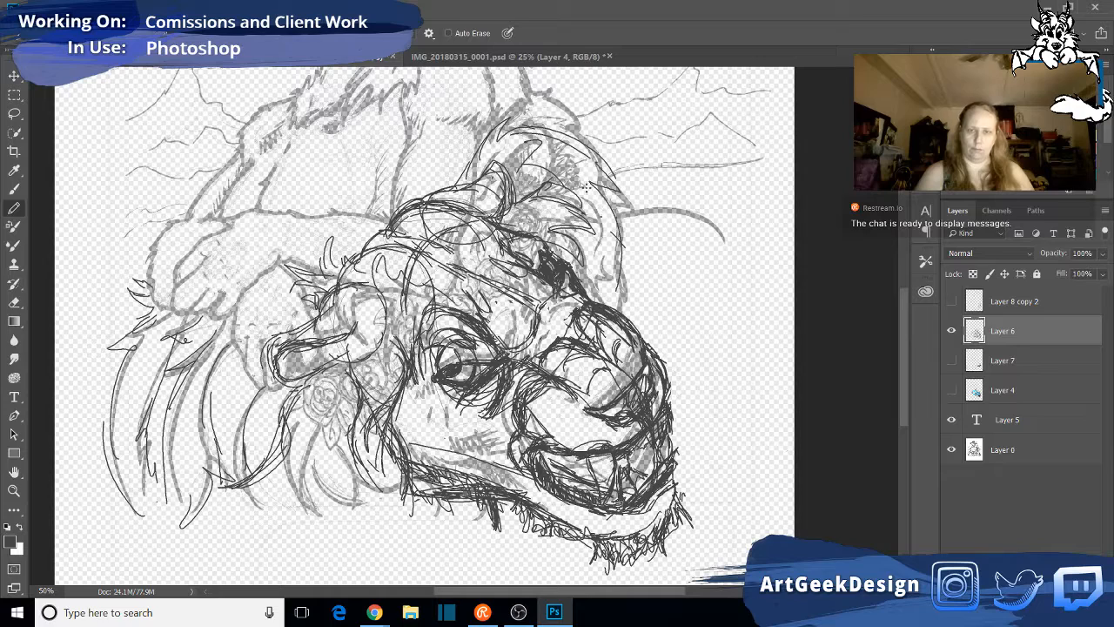
left_click_drag(552, 156, 608, 184)
mouse_move(512, 138)
left_mouse_down()
mouse_move(577, 128)
mouse_move(584, 138)
left_mouse_up()
mouse_move(559, 139)
left_mouse_down()
mouse_move(624, 256)
mouse_move(628, 319)
mouse_move(626, 297)
left_mouse_up()
left_click_drag(599, 256, 620, 282)
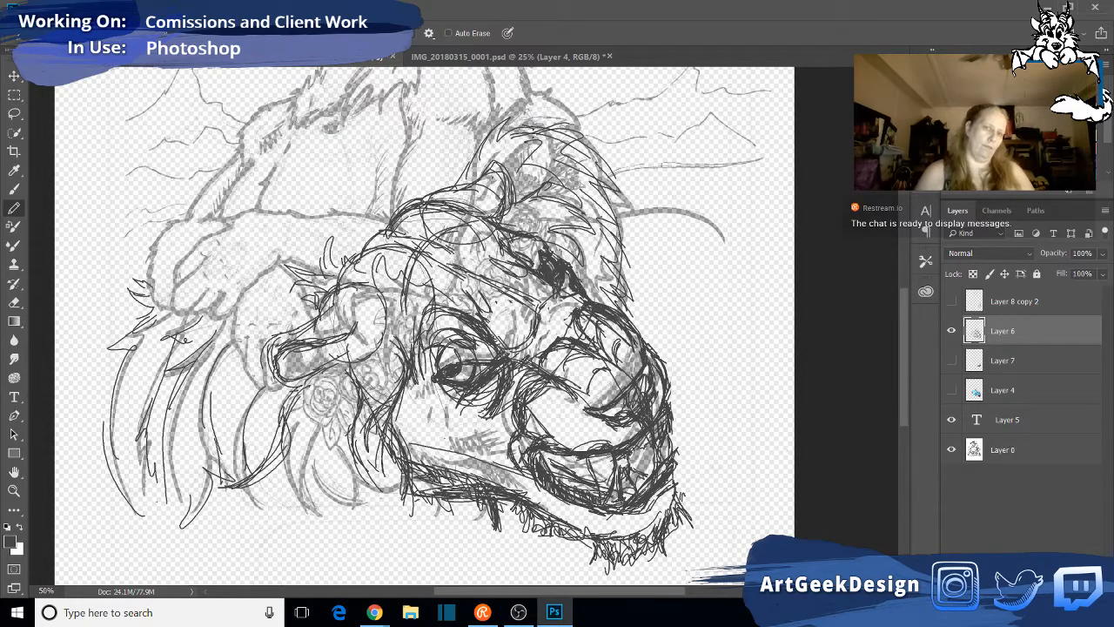
mouse_move(498, 141)
left_mouse_down()
mouse_move(548, 95)
mouse_move(531, 80)
mouse_move(552, 102)
mouse_move(581, 108)
mouse_move(607, 152)
left_mouse_up()
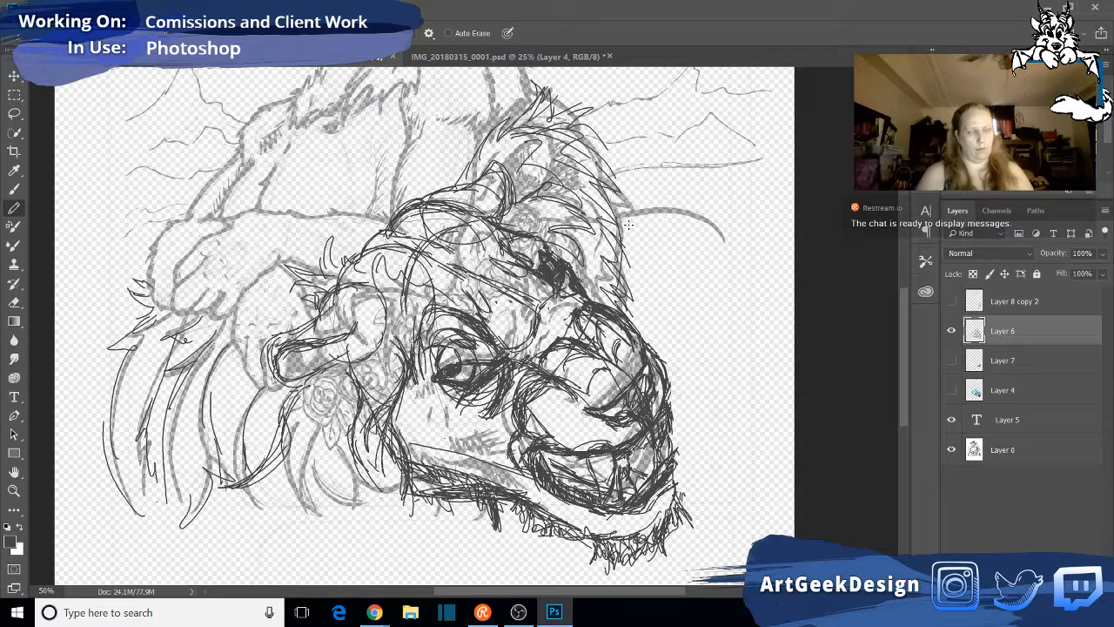
- Extend the far side of the mane with long curved strands running down beside the muzzle
left_click_drag(622, 239, 642, 295)
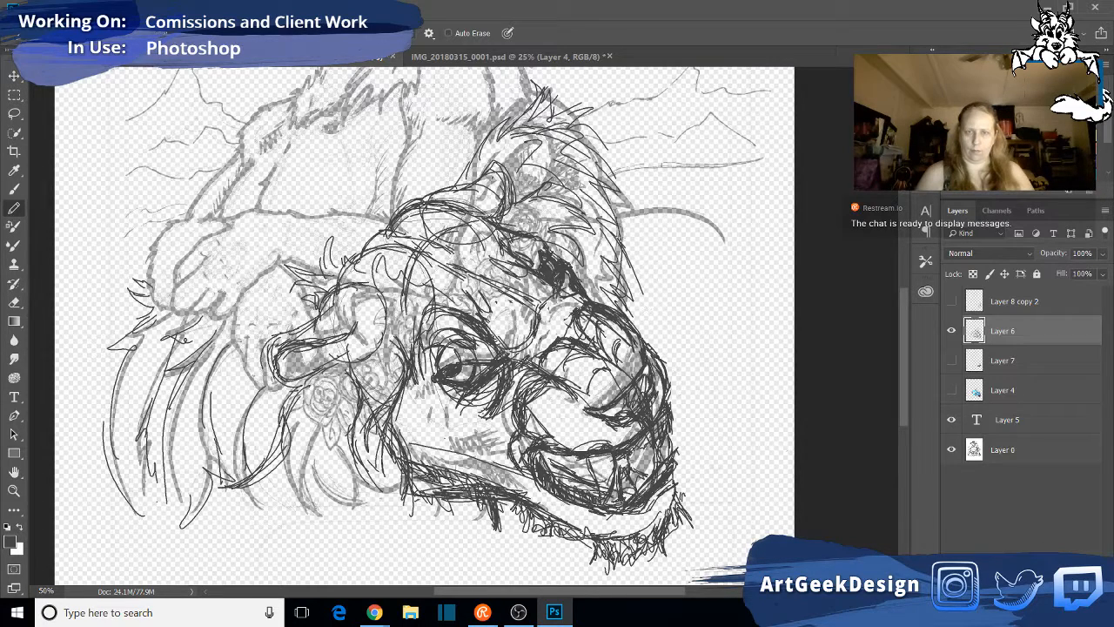
mouse_move(620, 219)
left_mouse_down()
mouse_move(688, 356)
mouse_move(686, 400)
left_mouse_up()
left_click_drag(679, 302, 684, 381)
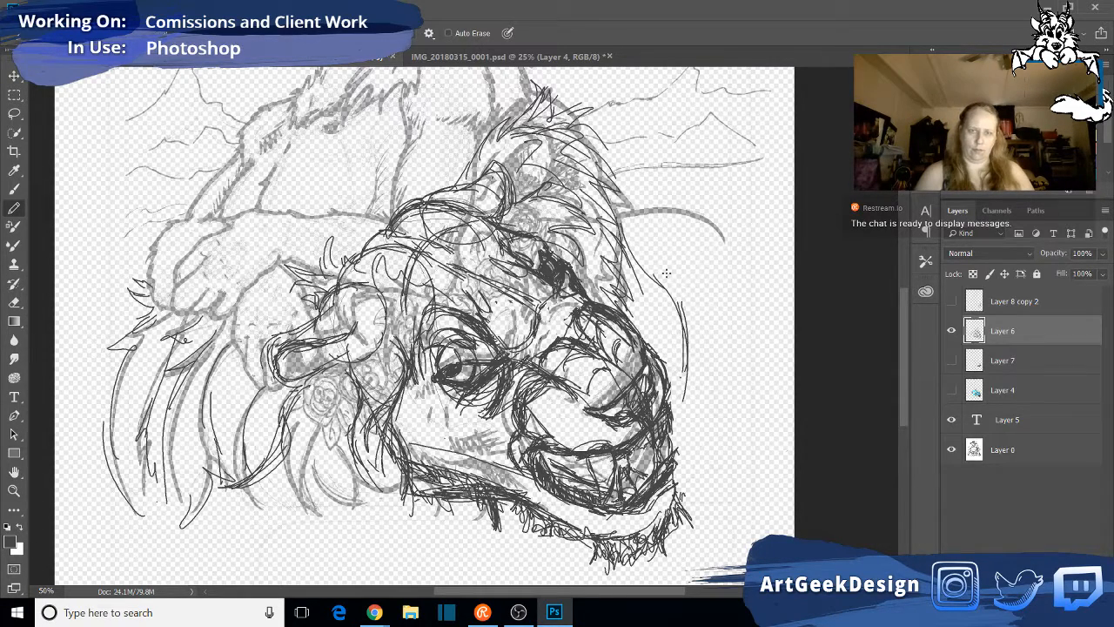
mouse_move(623, 234)
left_mouse_down()
mouse_move(667, 307)
mouse_move(669, 359)
mouse_move(665, 308)
left_mouse_up()
left_click_drag(632, 256, 665, 296)
mouse_move(666, 302)
left_mouse_down()
mouse_move(669, 371)
mouse_move(686, 402)
left_mouse_up()
mouse_move(615, 234)
left_mouse_down()
mouse_move(662, 312)
mouse_move(660, 251)
mouse_move(691, 277)
mouse_move(673, 335)
mouse_move(675, 415)
left_mouse_up()
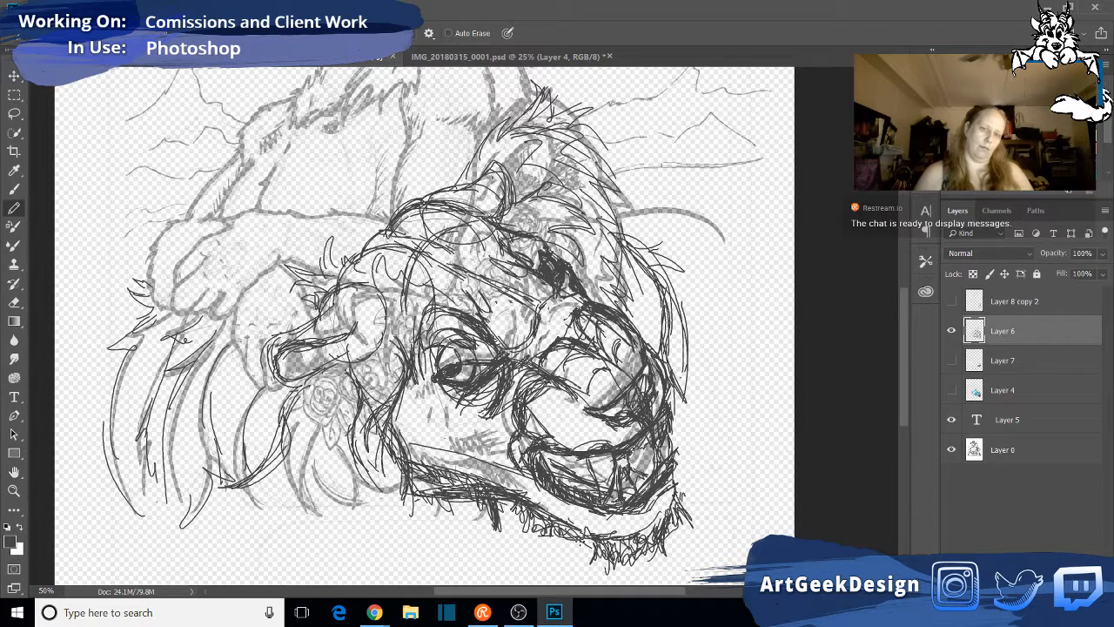
- Pencil a long curved strand beneath the chin and darken the far corner of the mouth
mouse_move(561, 530)
left_mouse_down()
mouse_move(585, 575)
mouse_move(574, 578)
mouse_move(571, 568)
mouse_move(593, 584)
left_mouse_up()
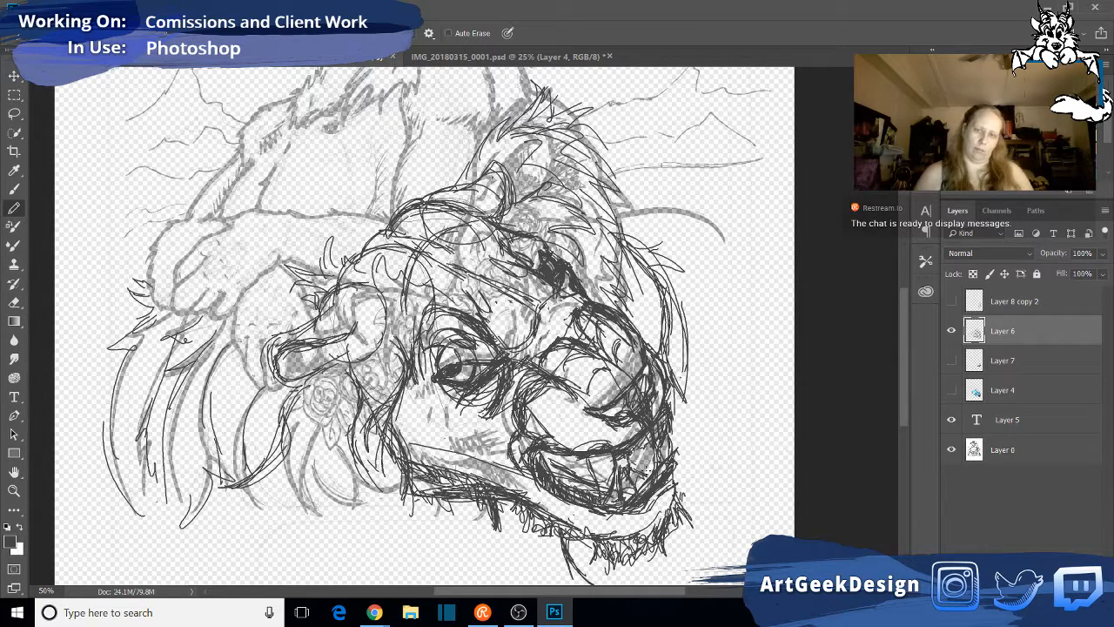
mouse_move(629, 473)
left_mouse_down()
mouse_move(650, 461)
mouse_move(654, 477)
mouse_move(629, 462)
mouse_move(672, 430)
mouse_move(670, 398)
left_mouse_up()
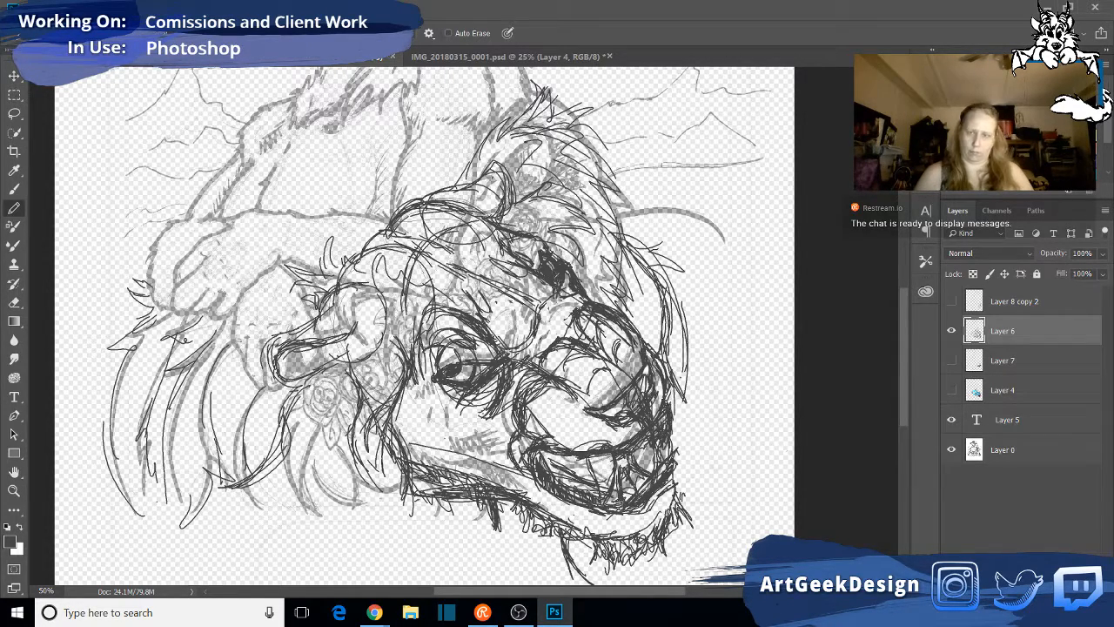
mouse_move(669, 468)
left_mouse_down()
mouse_move(678, 459)
mouse_move(668, 435)
mouse_move(668, 465)
mouse_move(668, 437)
left_mouse_up()
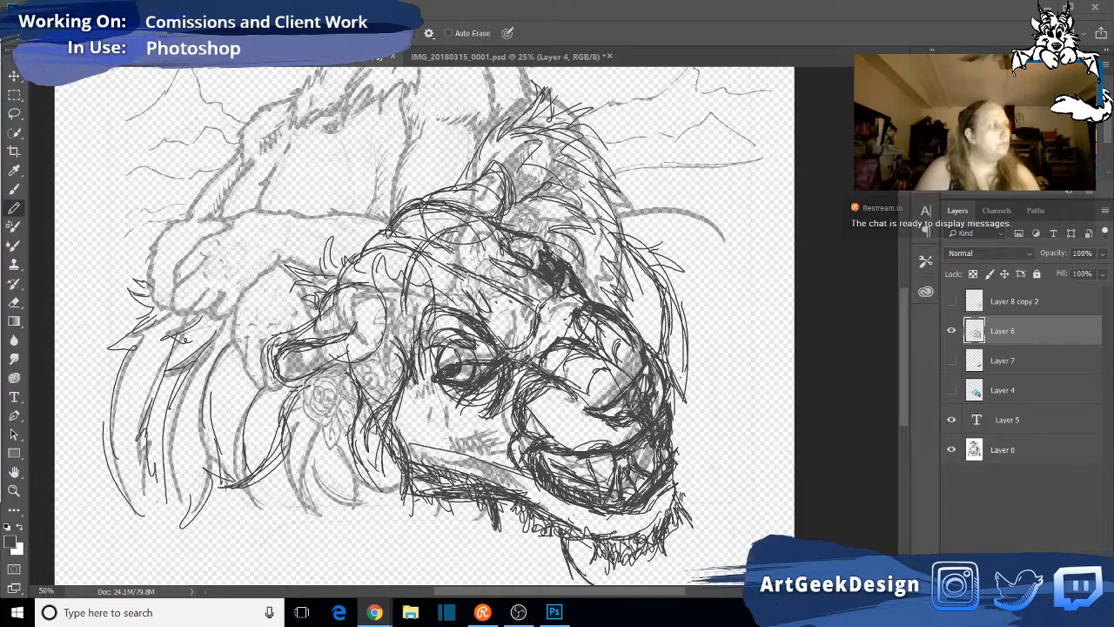
key("super+d")
key("super+d")
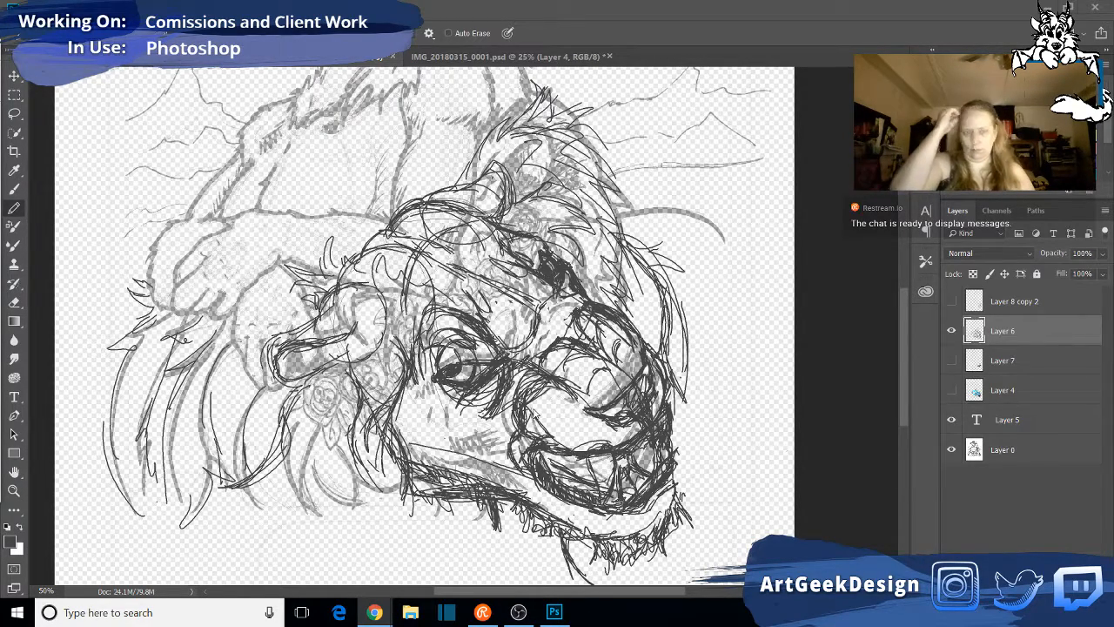
- Check Layer 8 copy 2 by toggling its visibility, leaving it hidden, and add a new layer above it
left_click(952, 301)
left_click(951, 301)
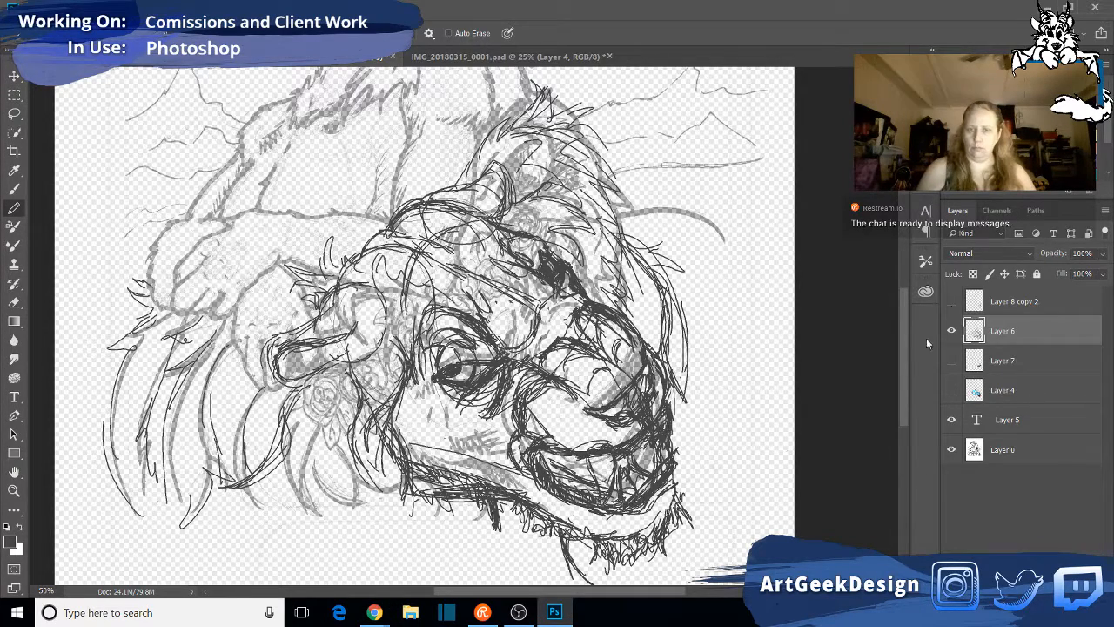
left_click(1010, 304)
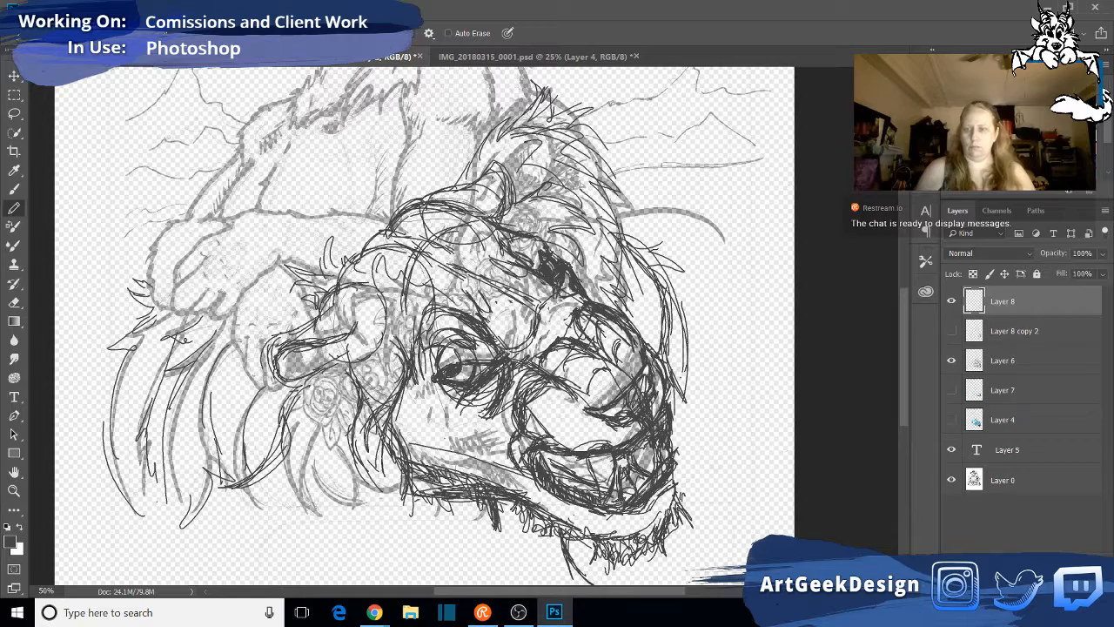
- Lower Layer 6's opacity to 63% and hide the original sketch on Layer 0
left_click(1026, 369)
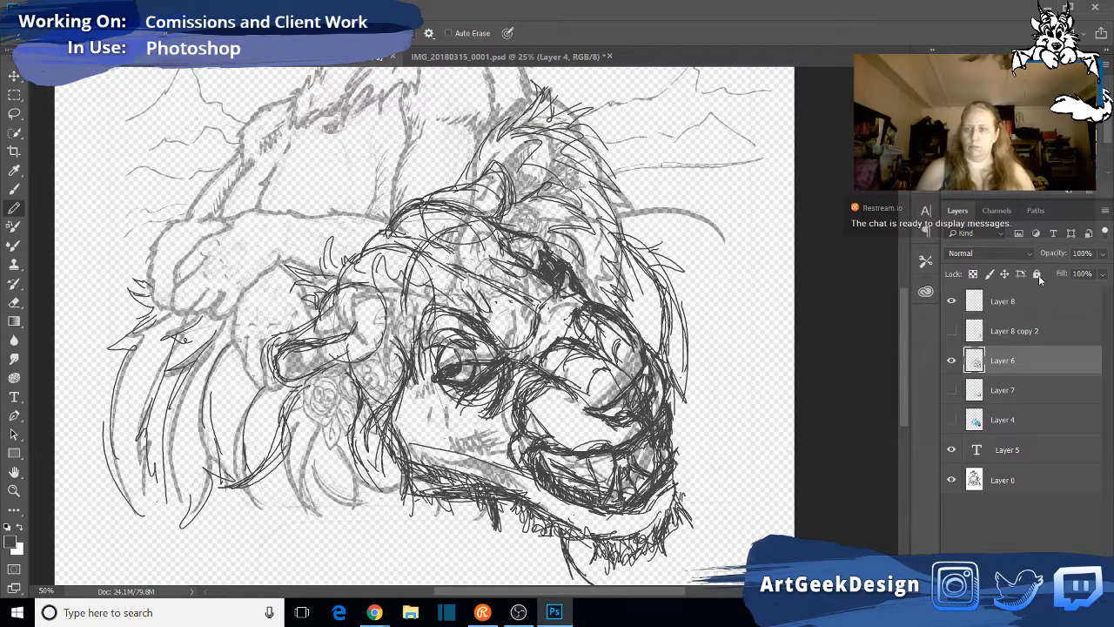
left_click(1103, 253)
left_click_drag(1100, 275, 1079, 274)
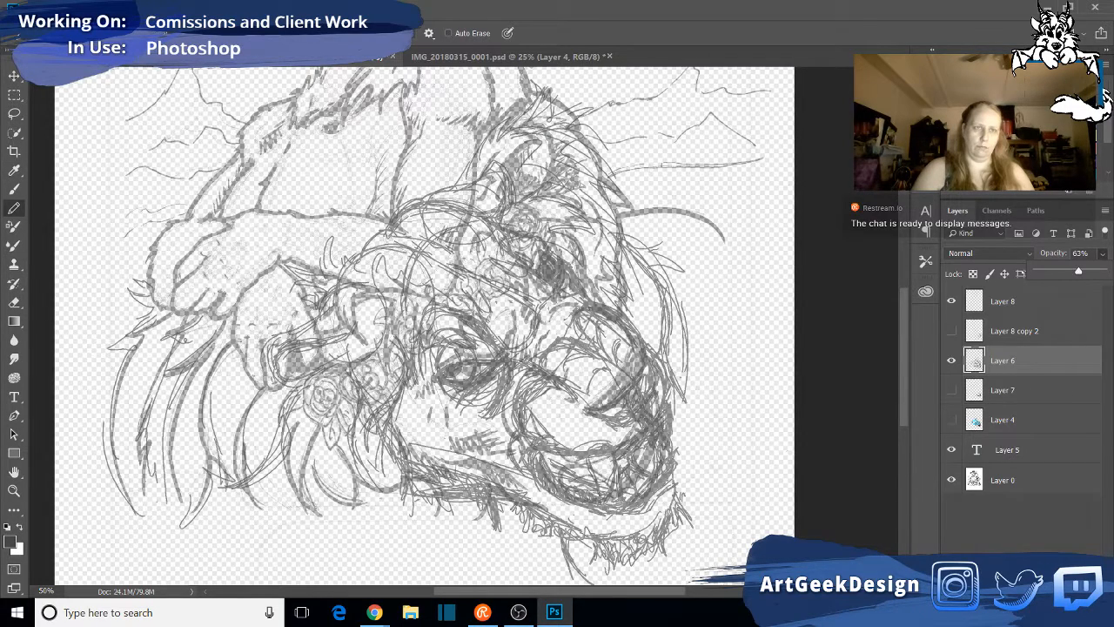
left_click(50, 33)
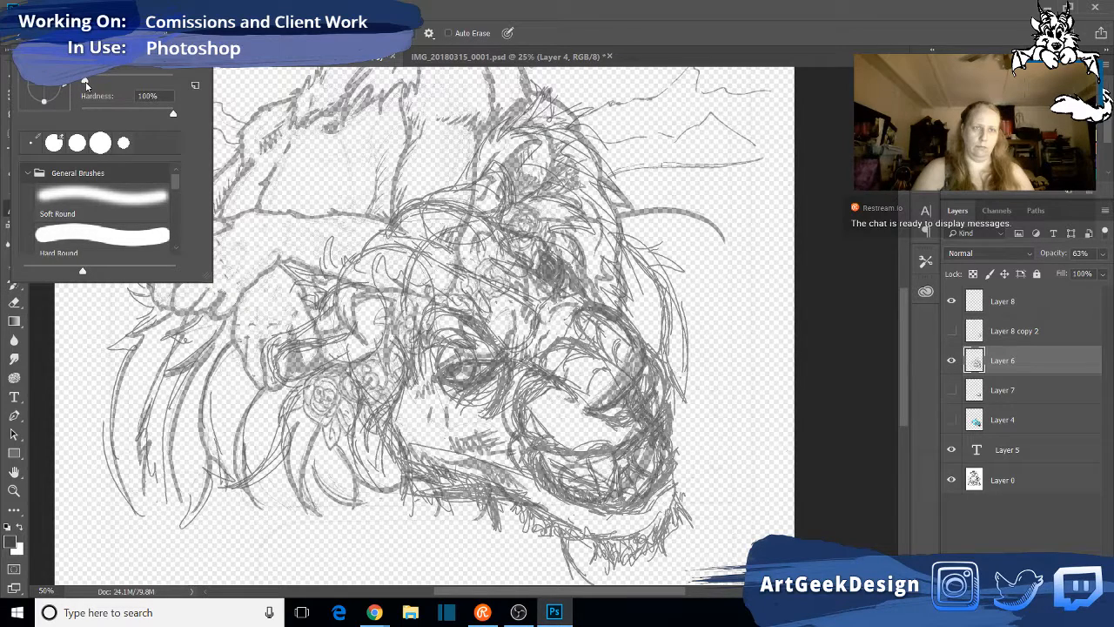
left_click(821, 157)
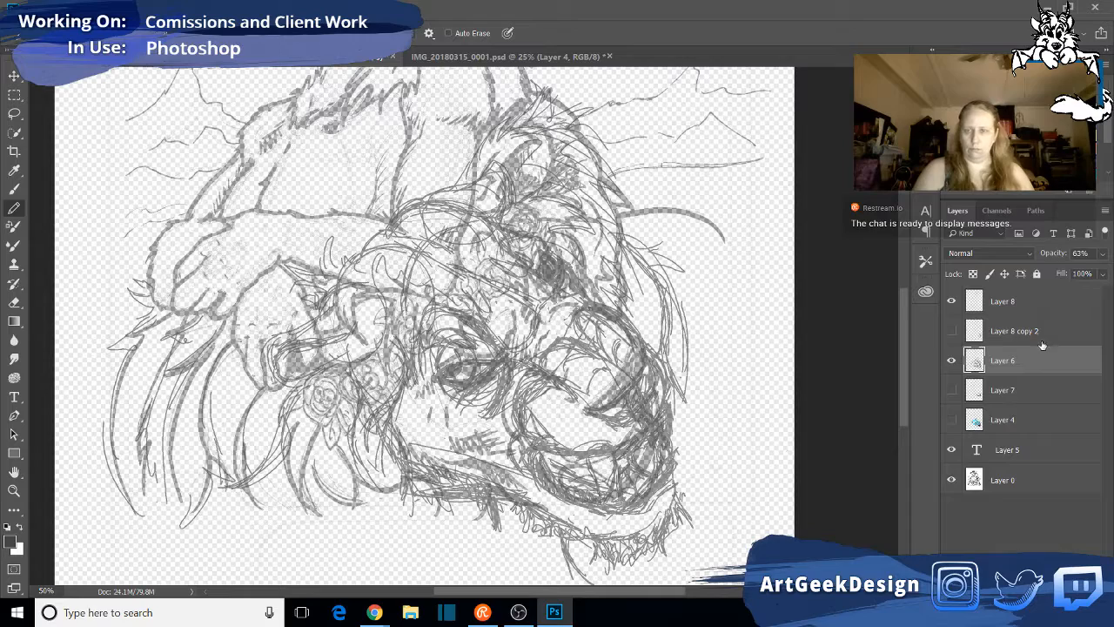
left_click(952, 480)
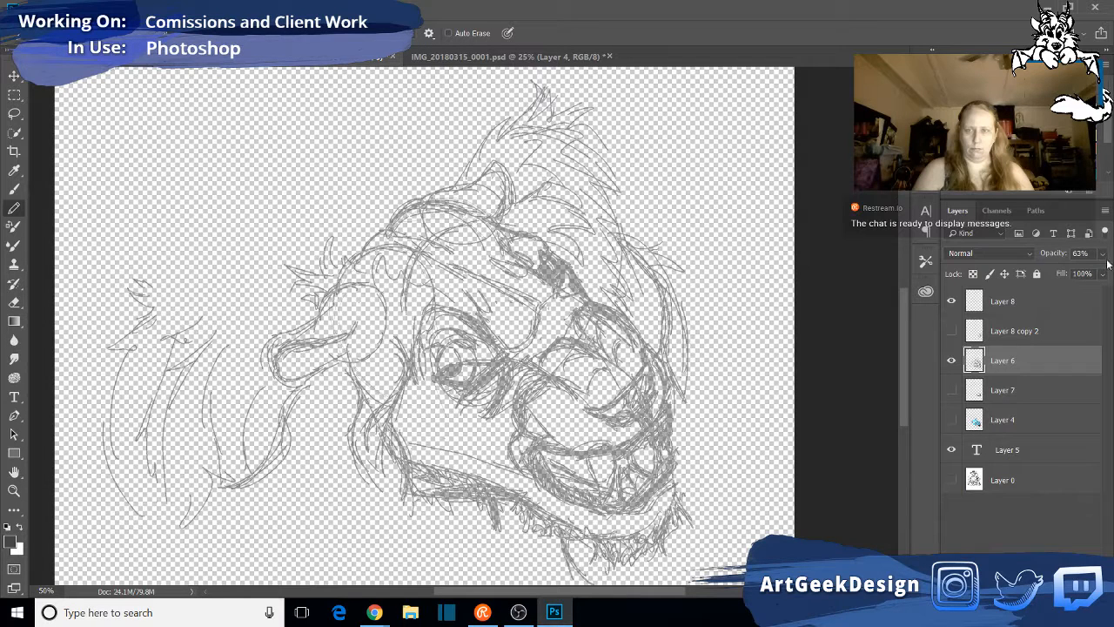
- On Layer 8, trace the lion's near ear over the faded rough with dark pencil lines, including its inner fur
left_click(1045, 302)
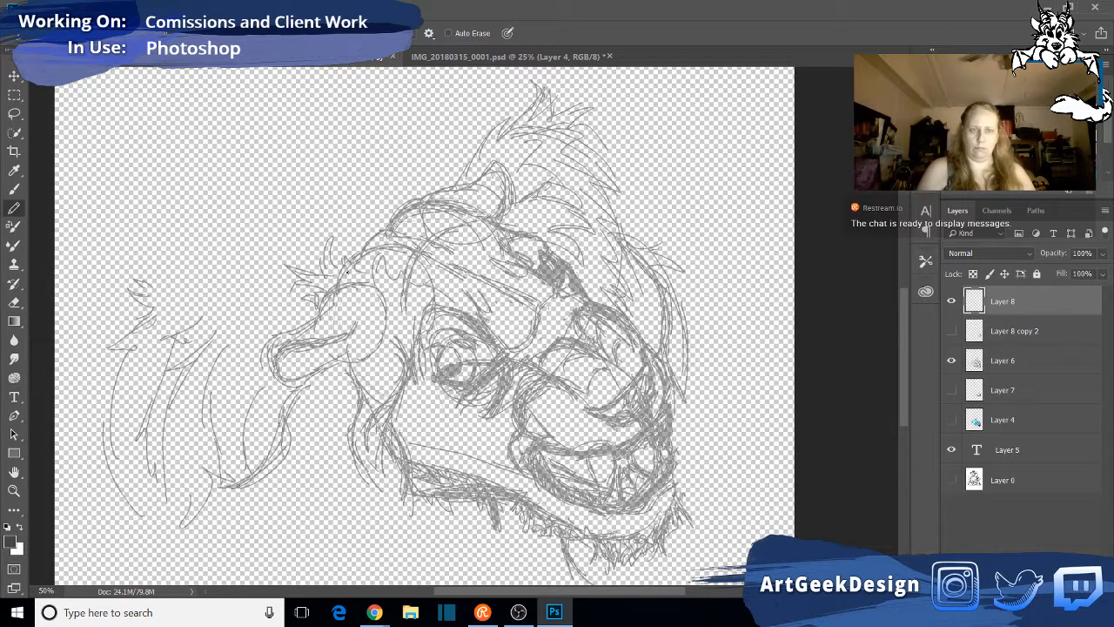
mouse_move(339, 290)
left_mouse_down()
mouse_move(314, 320)
mouse_move(270, 338)
mouse_move(272, 379)
mouse_move(310, 380)
mouse_move(319, 370)
mouse_move(276, 358)
mouse_move(355, 331)
left_mouse_up()
left_click_drag(312, 381, 350, 356)
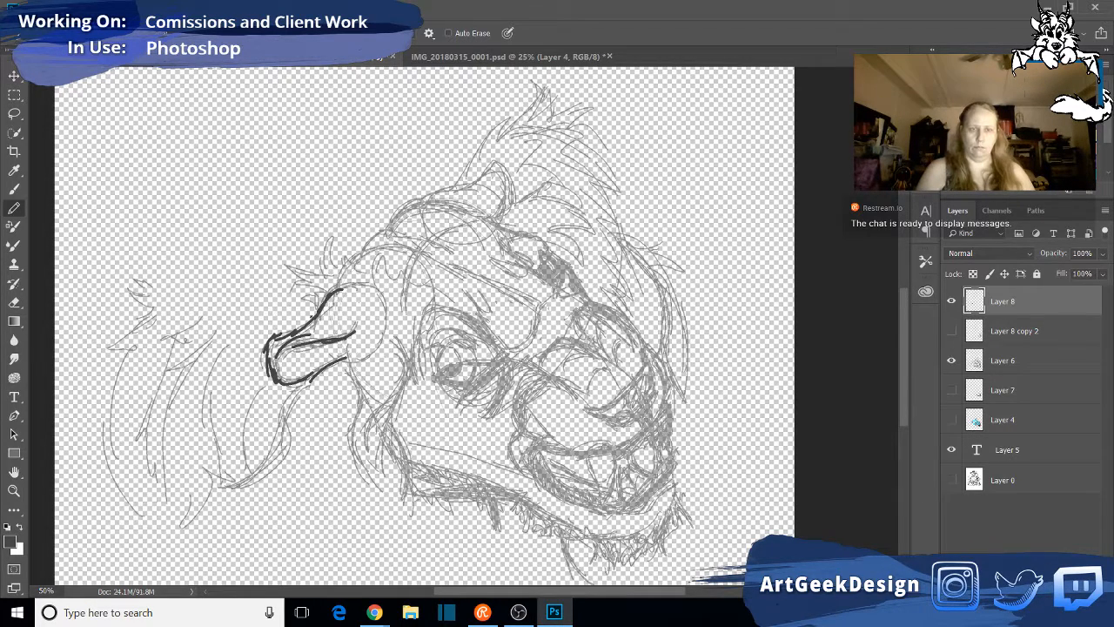
mouse_move(311, 315)
left_mouse_down()
mouse_move(375, 283)
mouse_move(345, 391)
left_mouse_up()
mouse_move(343, 284)
left_mouse_down()
mouse_move(310, 315)
mouse_move(336, 319)
left_mouse_up()
- Pencil short dark fur tufts above the near ear and along the forehead hairline up to the crown
left_click_drag(338, 278, 303, 273)
mouse_move(290, 270)
left_mouse_down()
mouse_move(318, 285)
mouse_move(310, 295)
left_mouse_up()
mouse_move(303, 289)
left_mouse_down()
mouse_move(325, 303)
mouse_move(324, 247)
left_mouse_up()
mouse_move(335, 264)
left_mouse_down()
mouse_move(419, 258)
mouse_move(420, 240)
mouse_move(450, 212)
mouse_move(441, 225)
mouse_move(493, 205)
left_mouse_up()
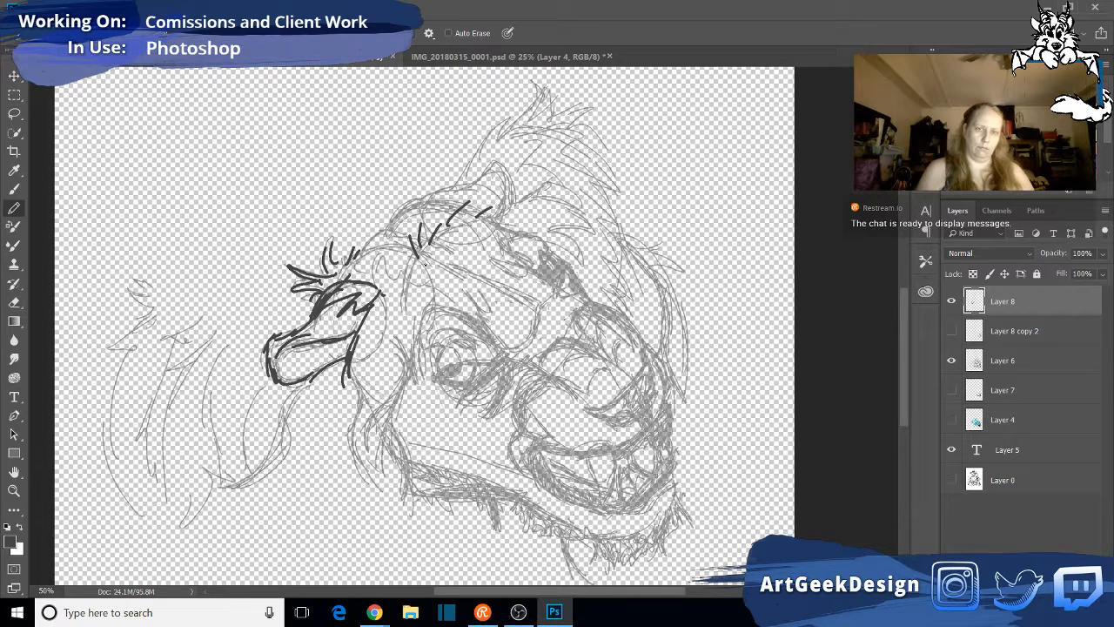
- Trace the long fur strands running from the forehead past the ear and down the side of the cheek
left_click_drag(403, 268, 416, 261)
mouse_move(388, 299)
left_mouse_down()
mouse_move(393, 354)
mouse_move(401, 315)
mouse_move(411, 408)
left_mouse_up()
left_click_drag(408, 365, 369, 477)
mouse_move(397, 429)
left_mouse_down()
mouse_move(394, 495)
mouse_move(419, 465)
mouse_move(419, 488)
left_mouse_up()
left_click_drag(357, 357, 351, 442)
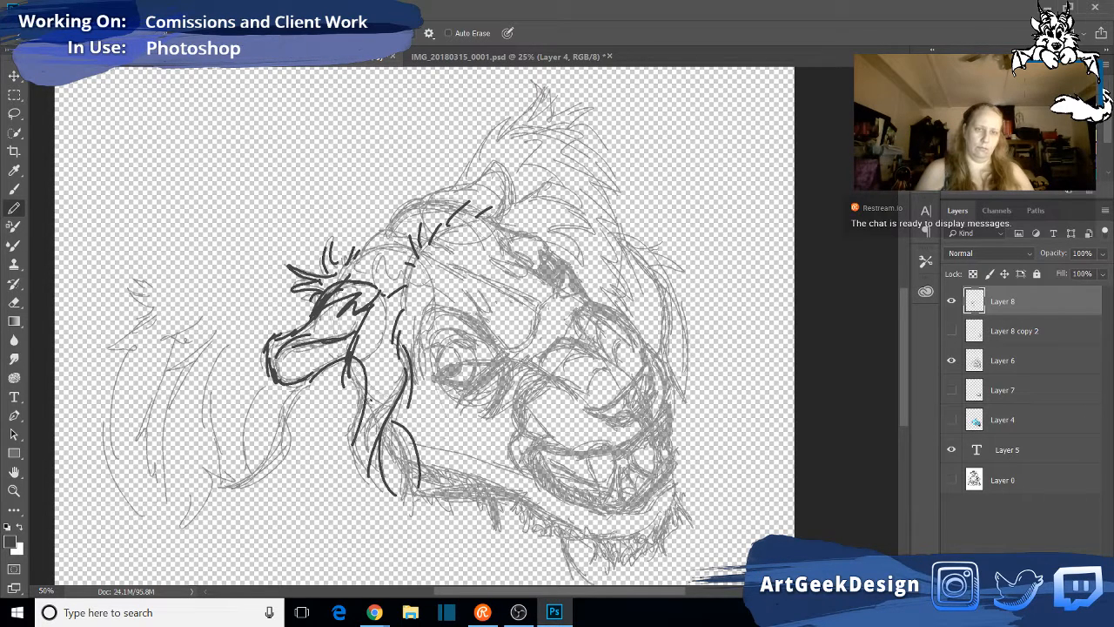
left_click_drag(364, 388, 359, 480)
- Outline the jagged fur edge of the lower jaw and chin, and trace the near corner of the mouth
mouse_move(424, 442)
left_mouse_down()
mouse_move(432, 497)
mouse_move(477, 476)
mouse_move(445, 480)
mouse_move(503, 491)
mouse_move(556, 532)
mouse_move(604, 536)
mouse_move(612, 551)
mouse_move(594, 566)
mouse_move(672, 533)
left_mouse_up()
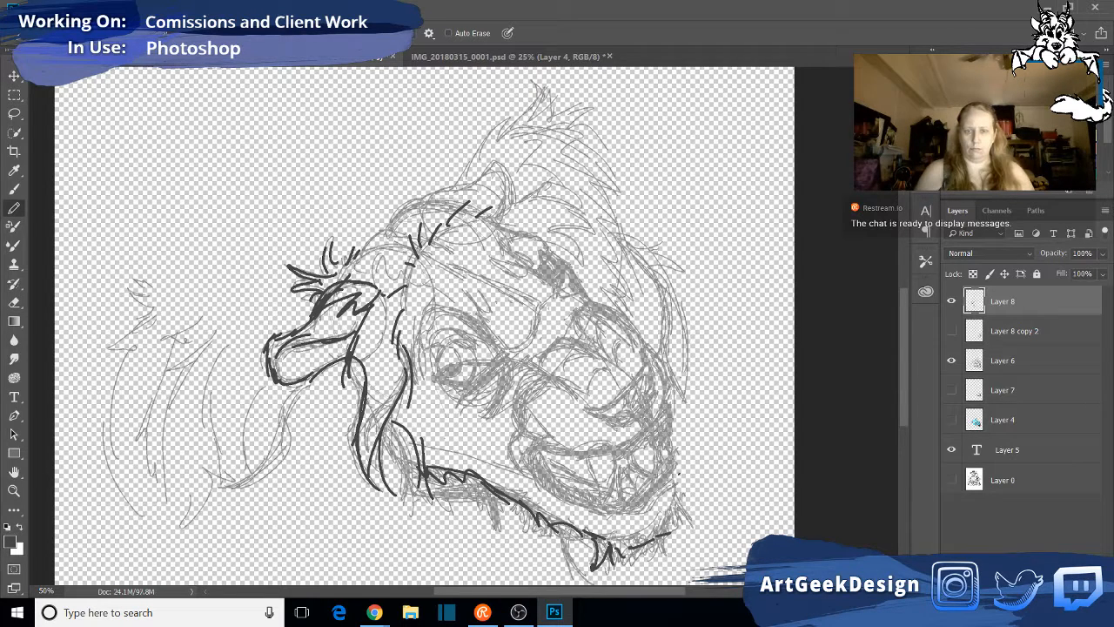
mouse_move(678, 480)
left_mouse_down()
mouse_move(698, 523)
mouse_move(649, 547)
left_mouse_up()
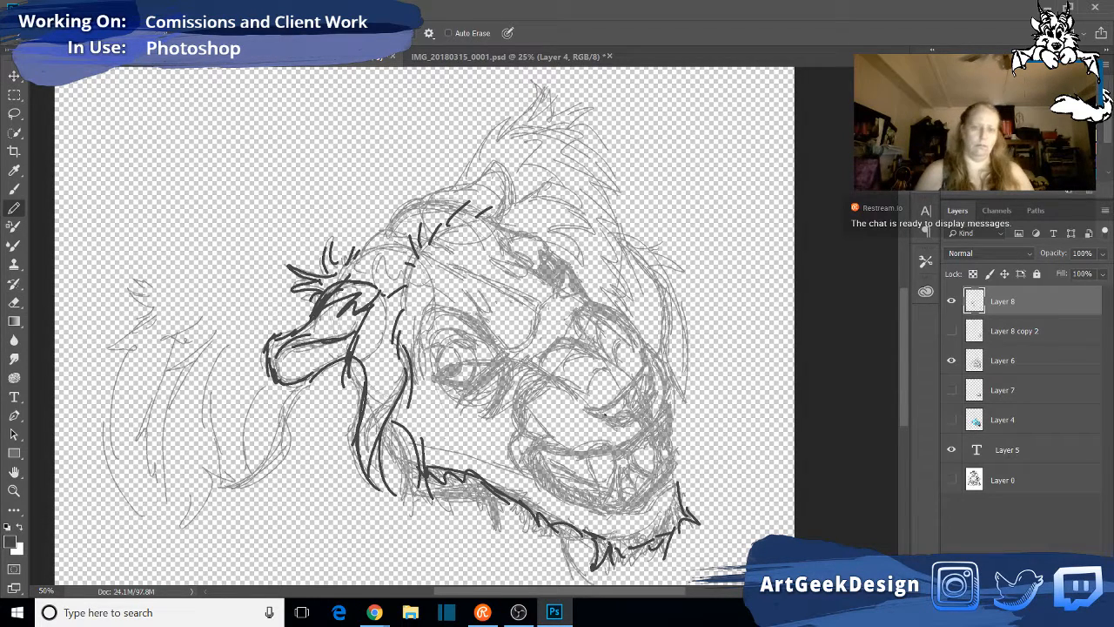
mouse_move(521, 432)
left_mouse_down()
mouse_move(523, 469)
mouse_move(541, 445)
mouse_move(521, 450)
mouse_move(552, 444)
left_mouse_up()
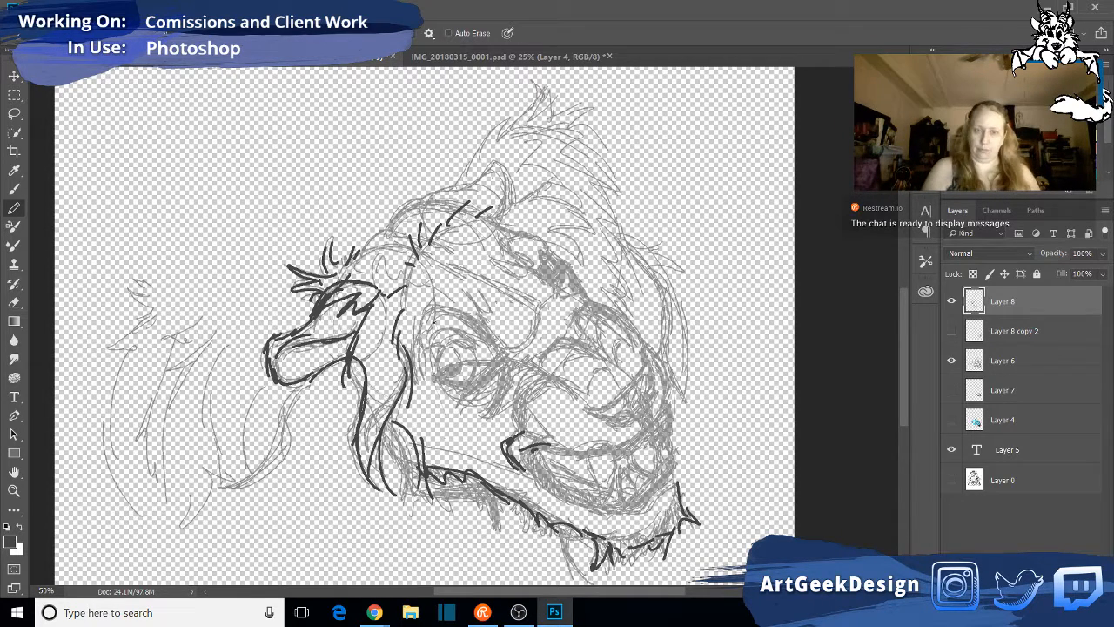
left_click_drag(534, 506, 546, 502)
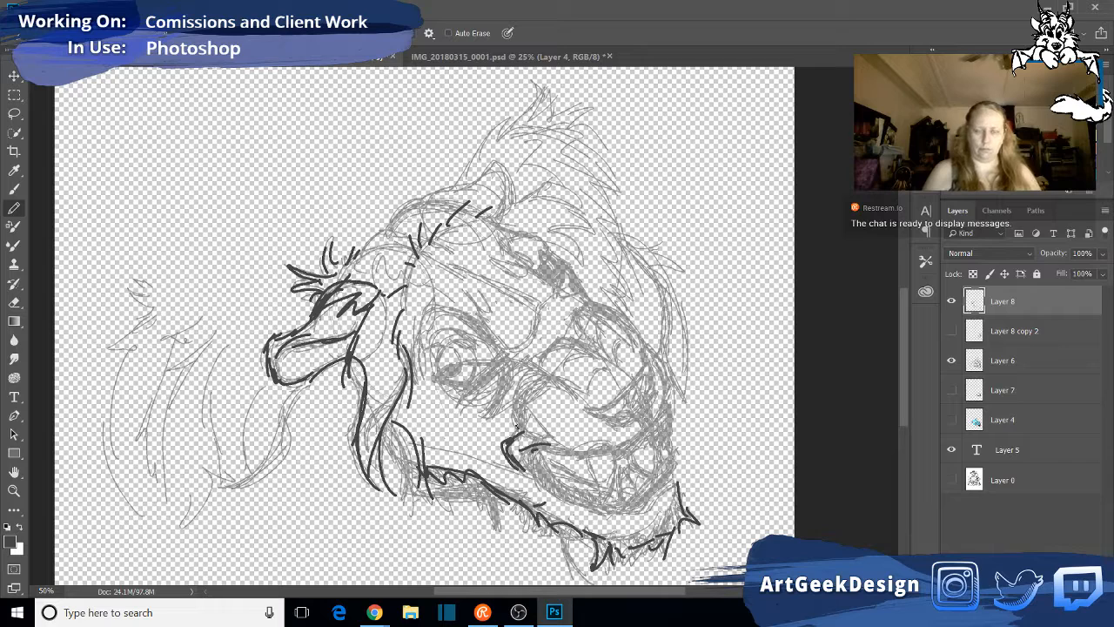
- Trace the side of the muzzle, the wrinkles across the nose bridge, and the brow and forehead crease lines
mouse_move(517, 427)
left_mouse_down()
mouse_move(550, 372)
mouse_move(584, 353)
mouse_move(595, 360)
mouse_move(540, 367)
mouse_move(560, 344)
mouse_move(539, 368)
mouse_move(576, 314)
left_mouse_up()
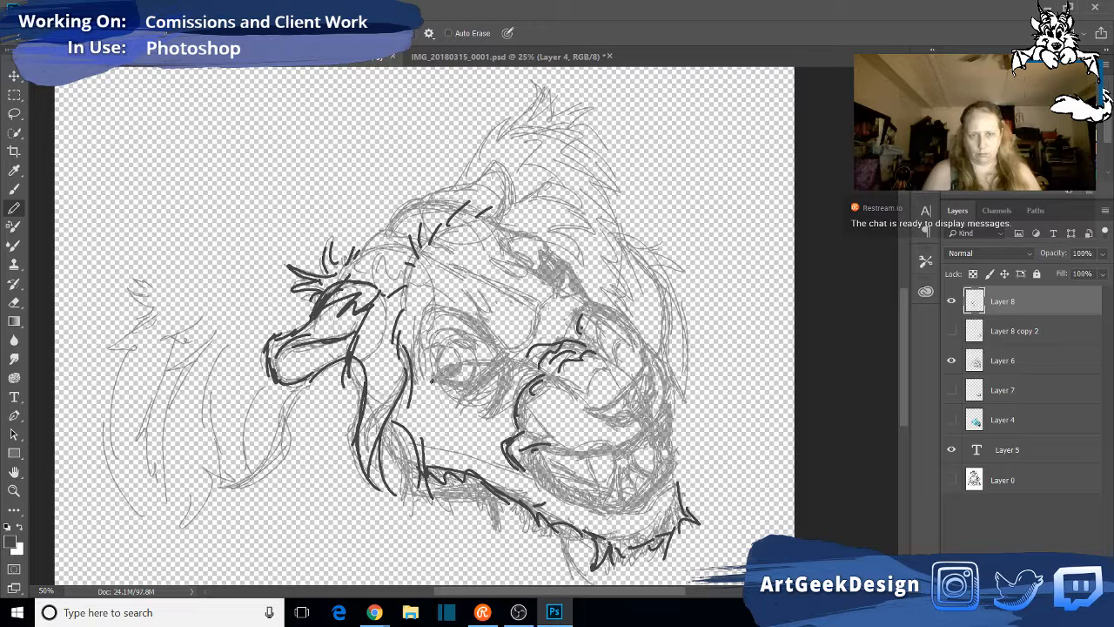
mouse_move(433, 377)
left_mouse_down()
mouse_move(511, 362)
mouse_move(482, 344)
mouse_move(505, 328)
mouse_move(528, 342)
mouse_move(564, 287)
left_mouse_up()
mouse_move(440, 260)
left_mouse_down()
mouse_move(512, 284)
mouse_move(501, 289)
mouse_move(534, 310)
left_mouse_up()
left_click_drag(463, 286, 478, 305)
left_click_drag(489, 258, 545, 278)
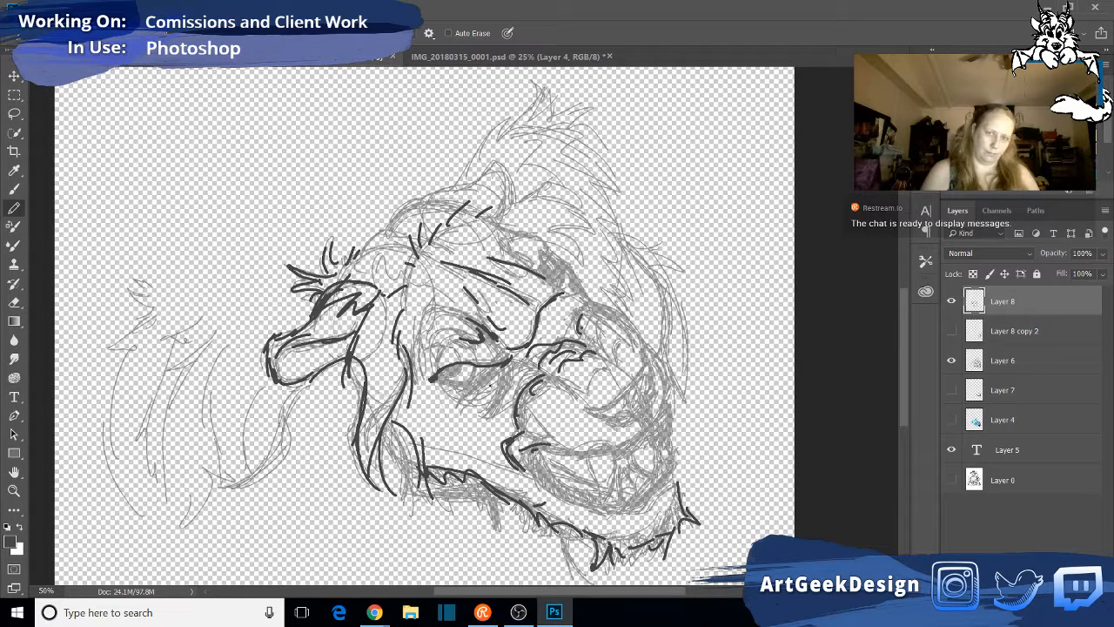
- Draw the near eye's dark iris and lower lid, with heavy crease lines between the eye and nose bridge
mouse_move(435, 383)
left_mouse_down()
mouse_move(473, 378)
mouse_move(445, 387)
mouse_move(460, 397)
mouse_move(470, 381)
left_mouse_up()
left_click_drag(458, 400, 500, 366)
mouse_move(467, 397)
left_mouse_down()
mouse_move(480, 379)
mouse_move(507, 383)
mouse_move(527, 348)
left_mouse_up()
left_click_drag(528, 348, 548, 345)
mouse_move(494, 402)
left_mouse_down()
mouse_move(498, 384)
mouse_move(465, 381)
mouse_move(462, 362)
mouse_move(440, 378)
left_mouse_up()
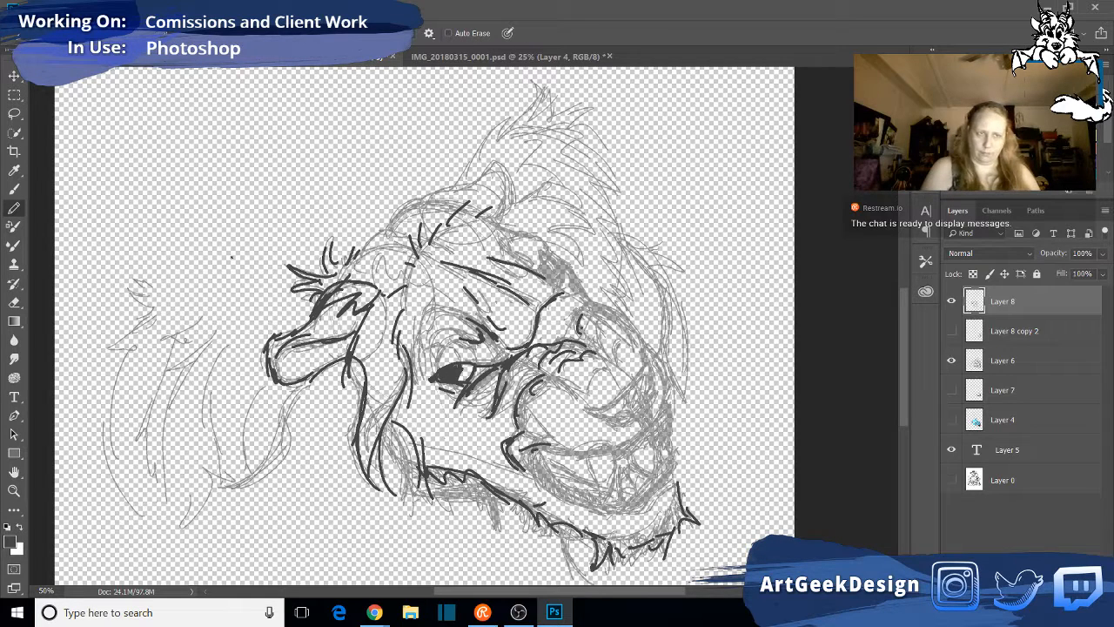
- Erase the dark fill of the near eye and redraw it in pencil as a rounded, solid dark shape
left_click(14, 301)
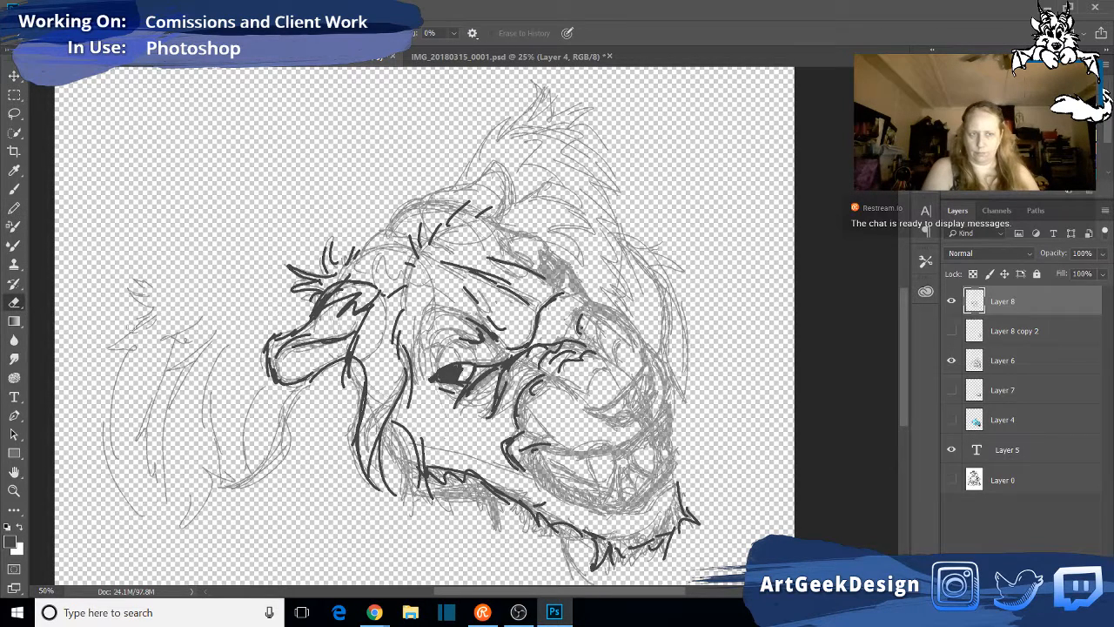
left_click_drag(443, 375, 449, 372)
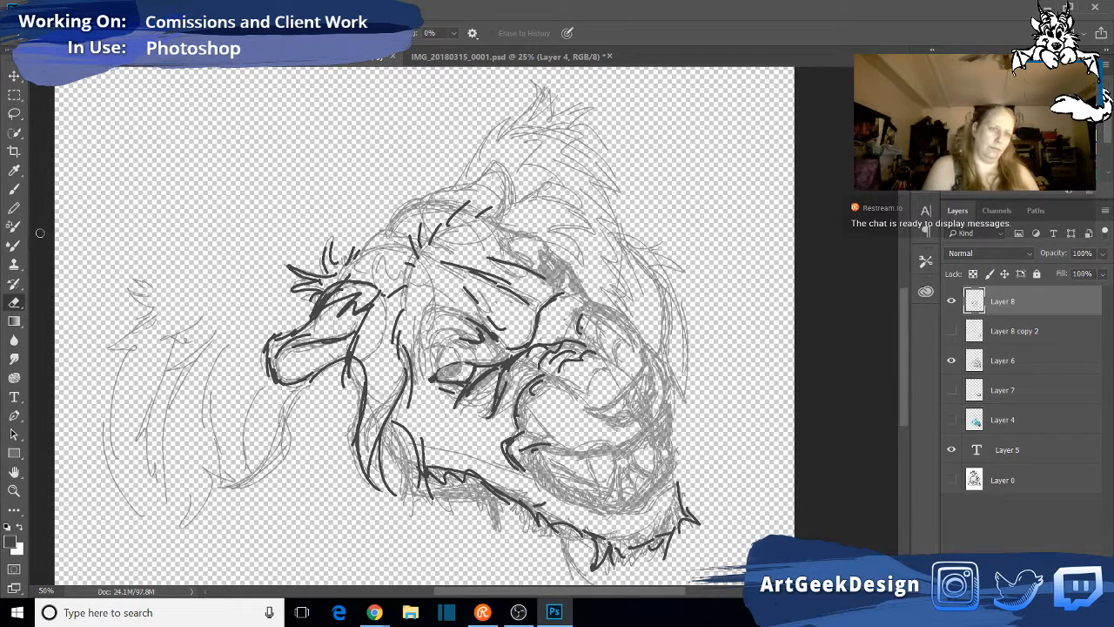
left_click(14, 209)
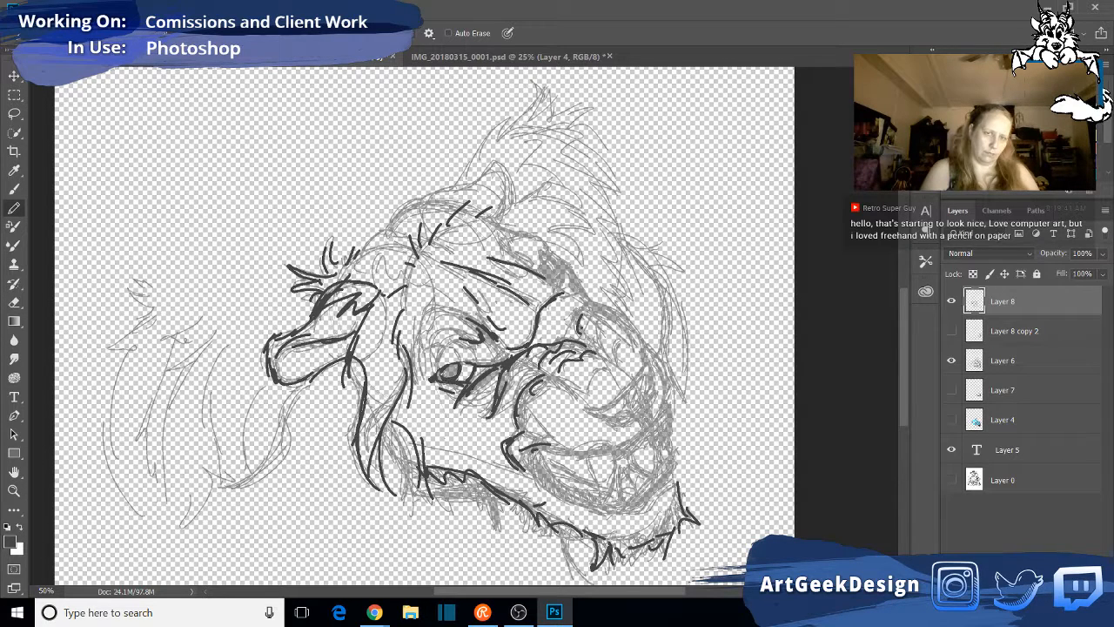
left_click_drag(446, 370, 441, 379)
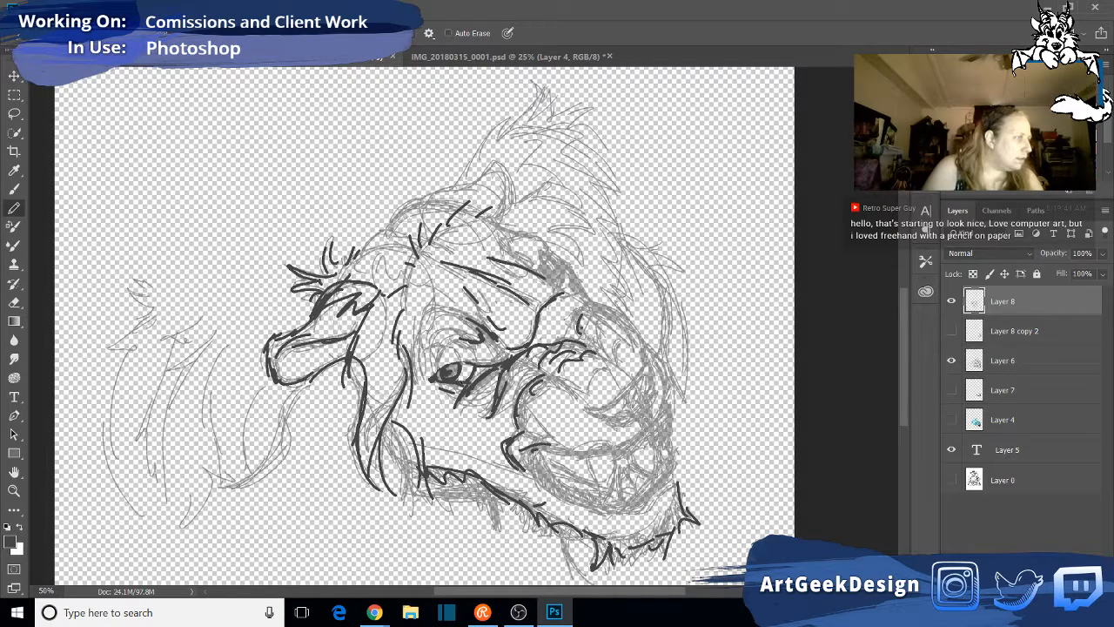
left_click_drag(451, 370, 452, 368)
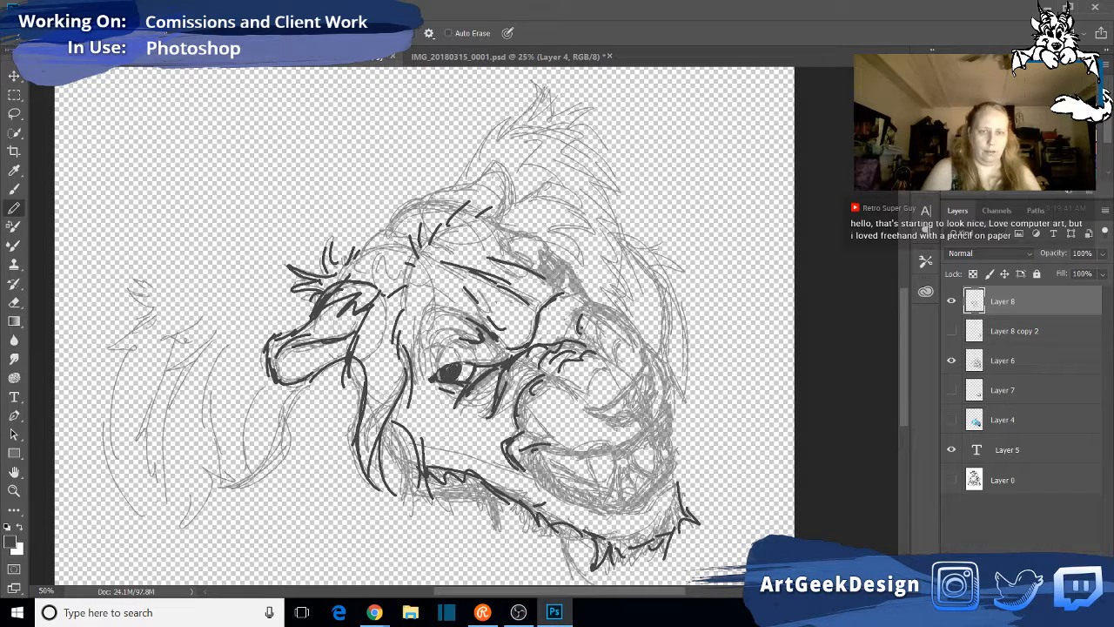
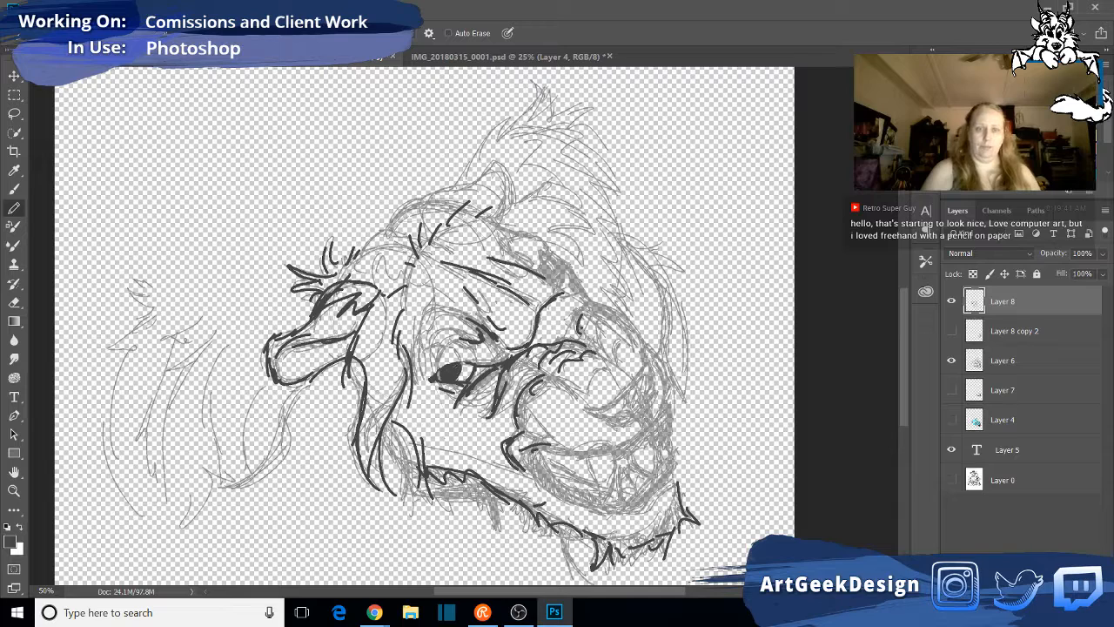
- Touch up the near eye, darken the crease atop the nose bridge, and extend the forehead line toward the far eye
left_click_drag(460, 363, 465, 361)
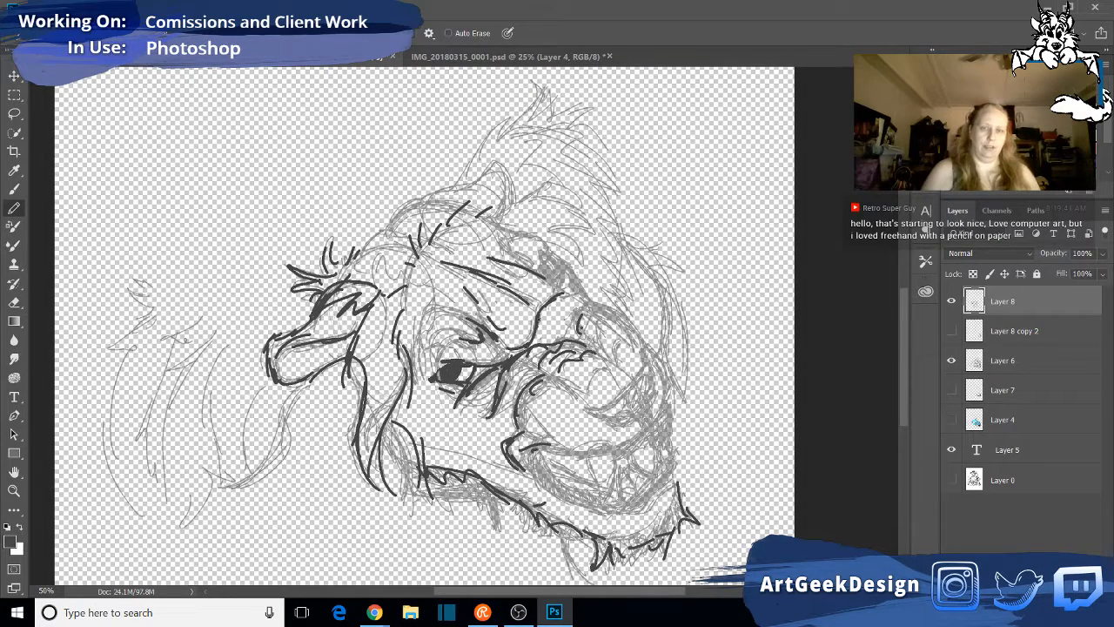
mouse_move(572, 338)
left_mouse_down()
mouse_move(576, 320)
mouse_move(601, 309)
mouse_move(576, 313)
mouse_move(584, 302)
mouse_move(617, 322)
left_mouse_up()
left_click_drag(516, 266, 561, 290)
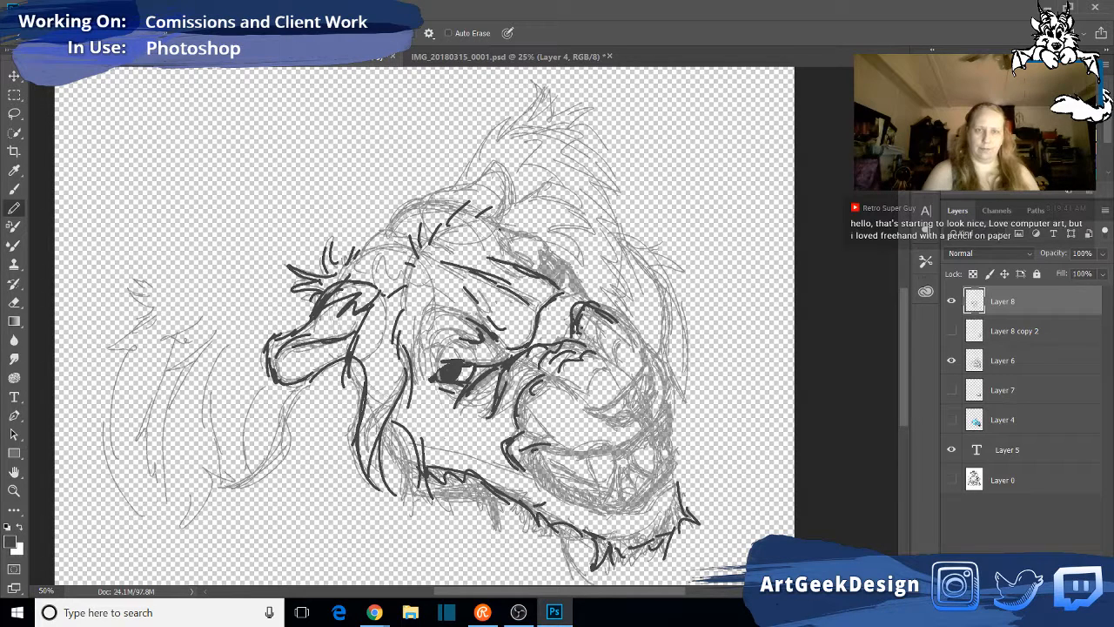
- Trace the far brow's fur edge and far eye lines, and darken the crease at the near eye's inner corner
mouse_move(474, 221)
left_mouse_down()
mouse_move(535, 234)
mouse_move(552, 257)
mouse_move(541, 277)
mouse_move(546, 267)
left_mouse_up()
mouse_move(538, 244)
left_mouse_down()
mouse_move(541, 279)
mouse_move(545, 262)
mouse_move(529, 263)
left_mouse_up()
left_click_drag(524, 252, 532, 258)
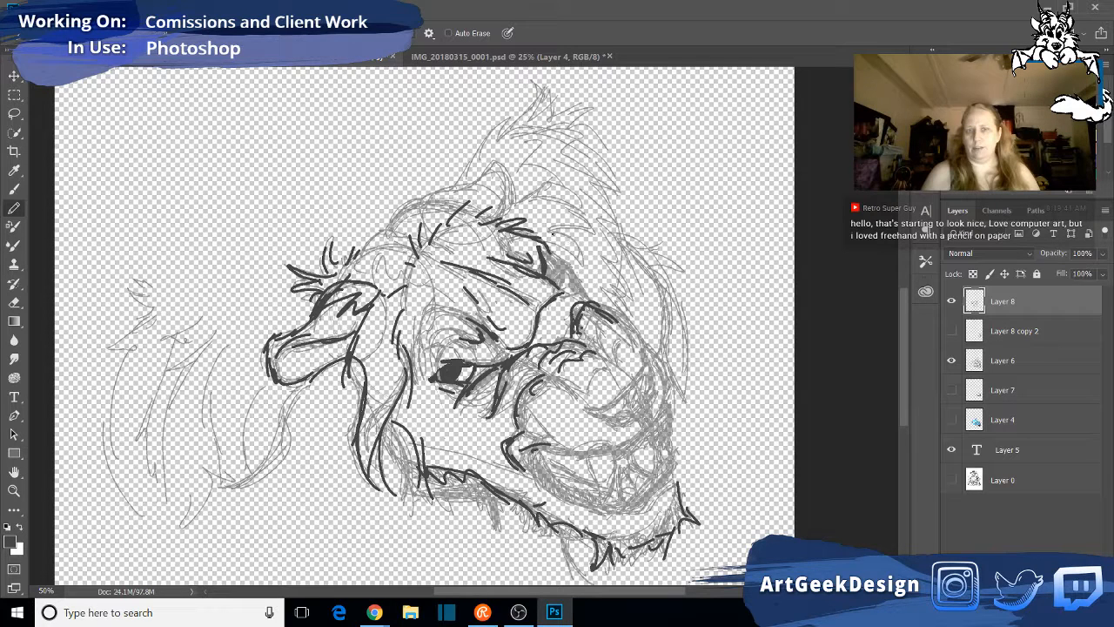
left_click_drag(497, 345, 506, 364)
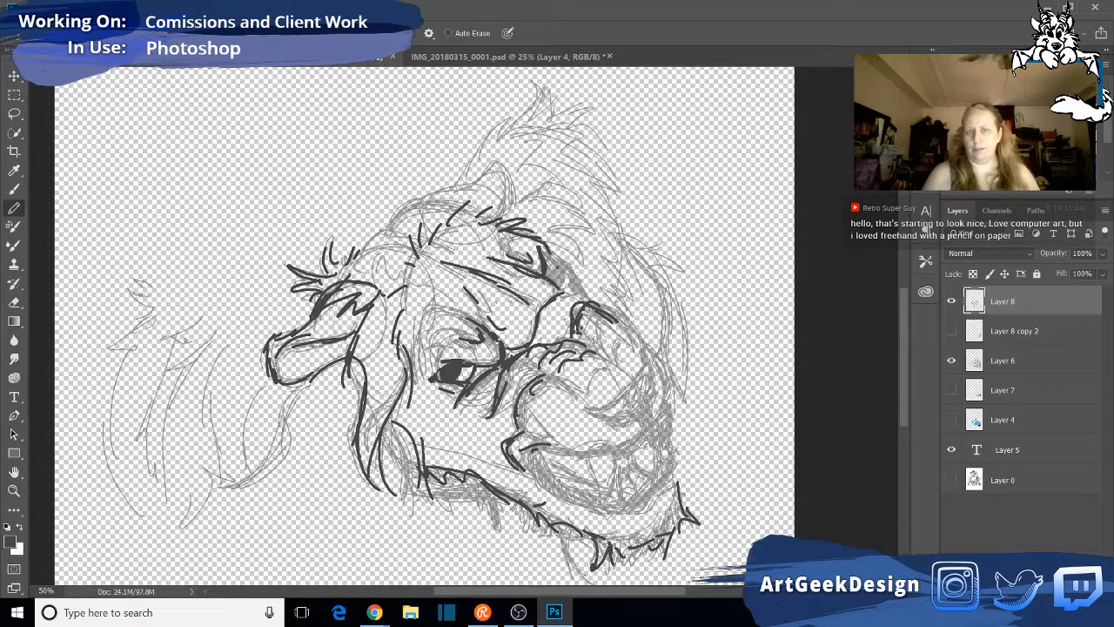
left_click_drag(550, 271, 554, 281)
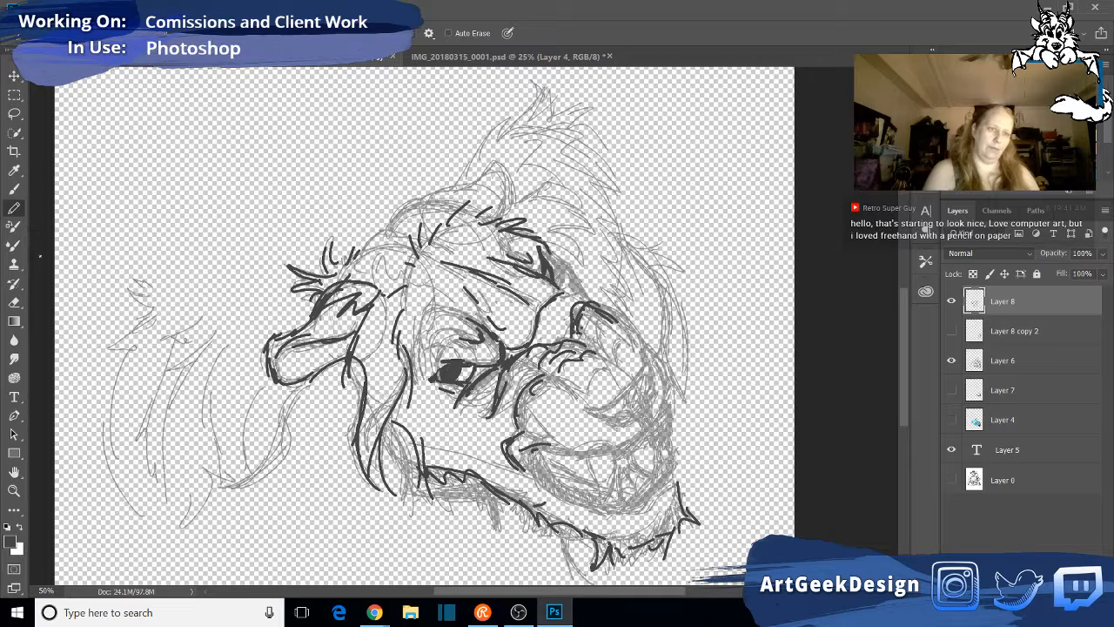
- Erase the inner strokes of the far eye and redraw it in pencil as a solid dark shape under the brow
left_click(14, 302)
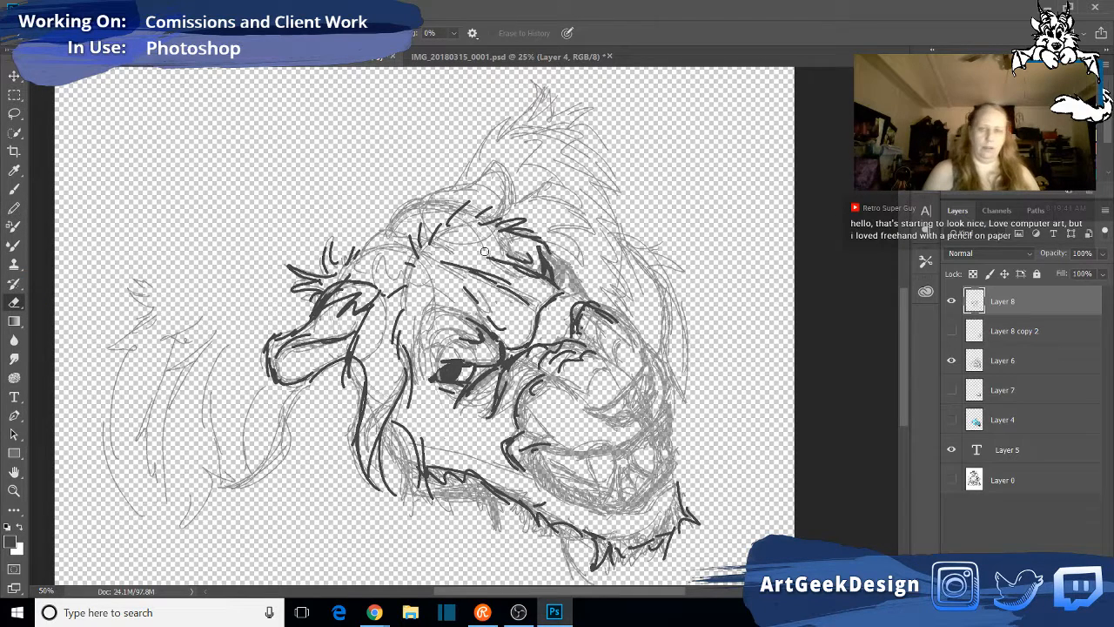
mouse_move(538, 266)
left_mouse_down()
mouse_move(536, 253)
mouse_move(545, 264)
left_mouse_up()
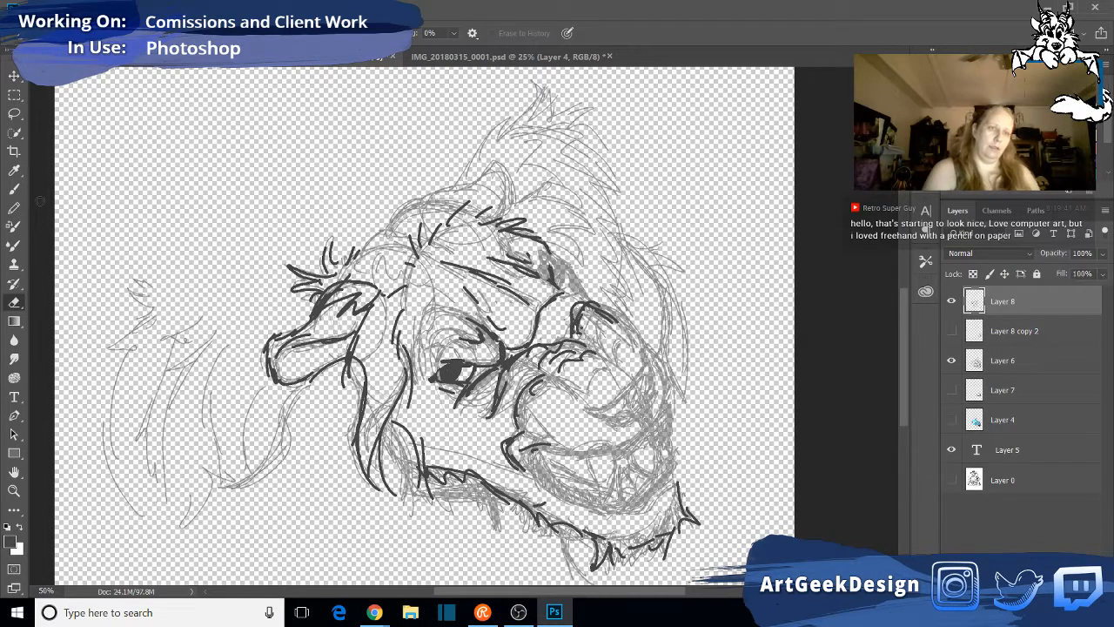
left_click(14, 207)
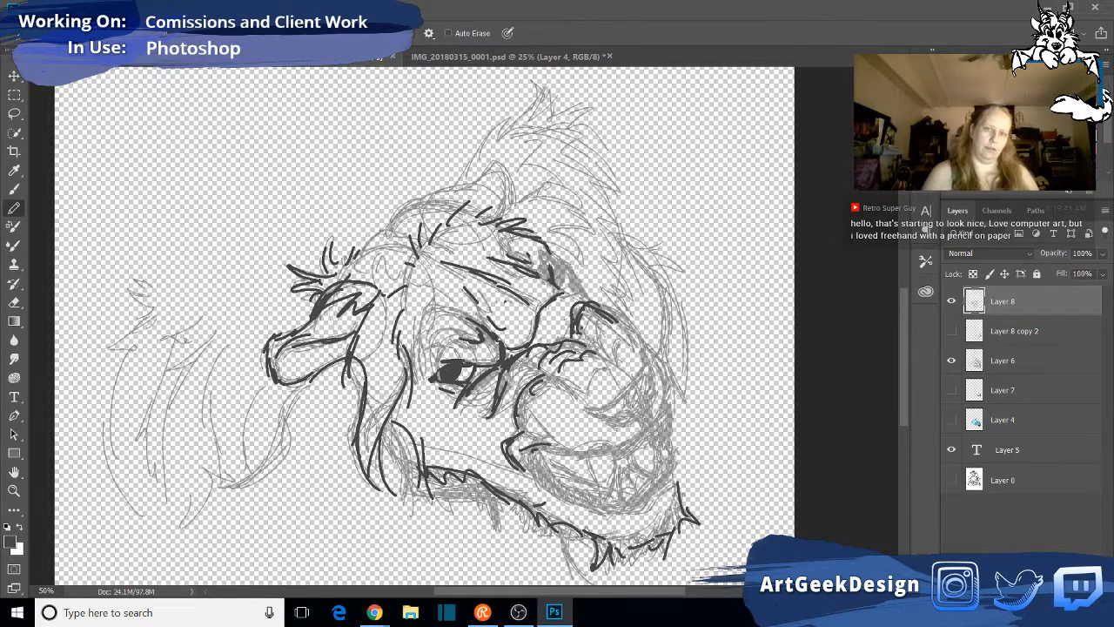
mouse_move(540, 276)
left_mouse_down()
mouse_move(559, 284)
mouse_move(548, 243)
mouse_move(553, 252)
left_mouse_up()
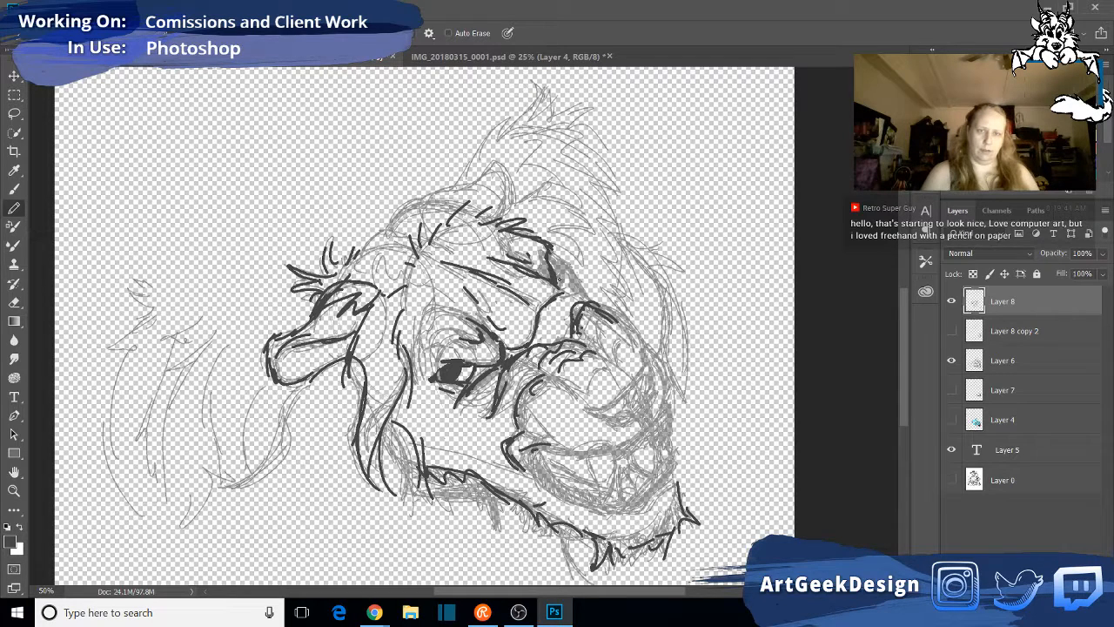
mouse_move(558, 283)
left_mouse_down()
mouse_move(570, 268)
mouse_move(562, 274)
mouse_move(548, 259)
left_mouse_up()
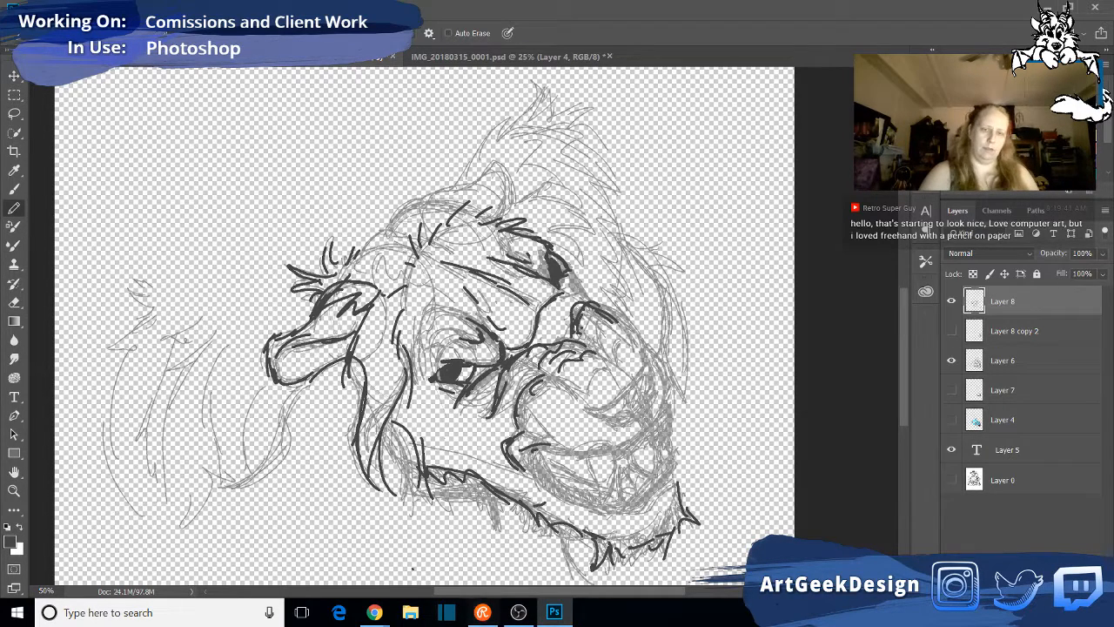
- Hide the blue Layer 4 linework over the lion photo in IMG_20180315_0001.psd, and return to the lion face drawing
left_click(477, 57)
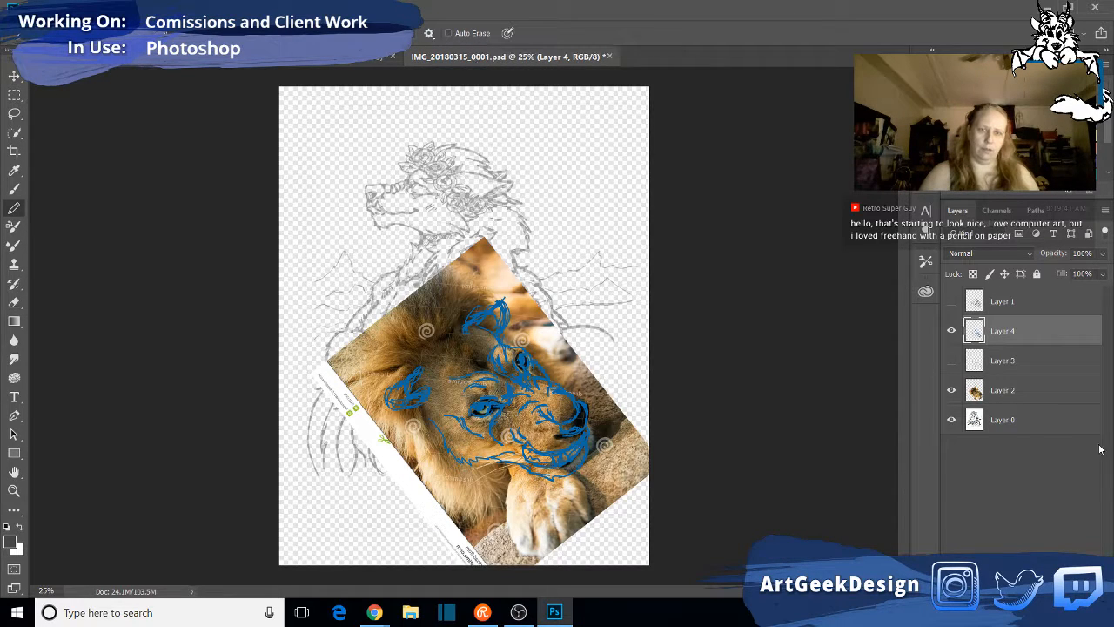
left_click(951, 331)
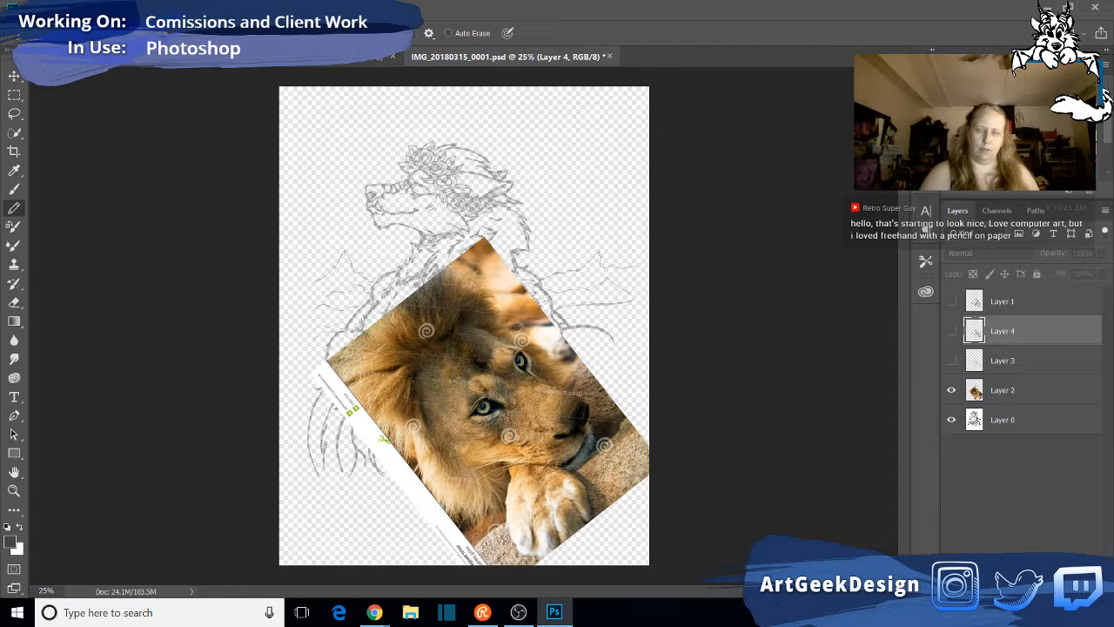
left_click(337, 59)
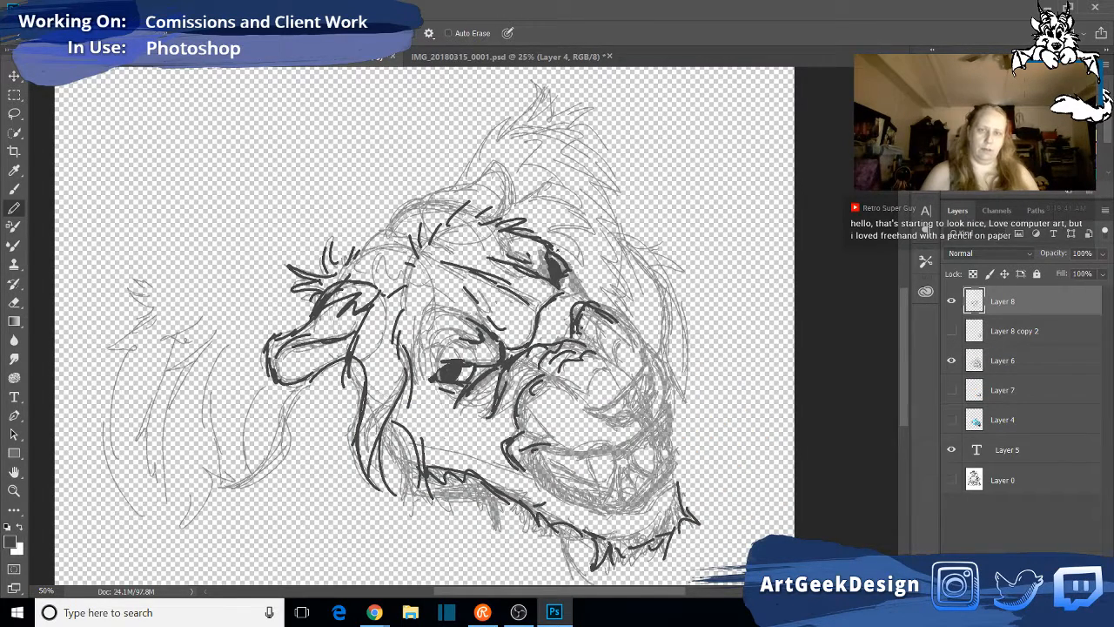
- Draw, erase and redraw the far eye's outer edge in pencil, comparing it with the lion photo in IMG_20180315_0001.psd
mouse_move(552, 244)
left_mouse_down()
mouse_move(578, 277)
mouse_move(565, 258)
left_mouse_up()
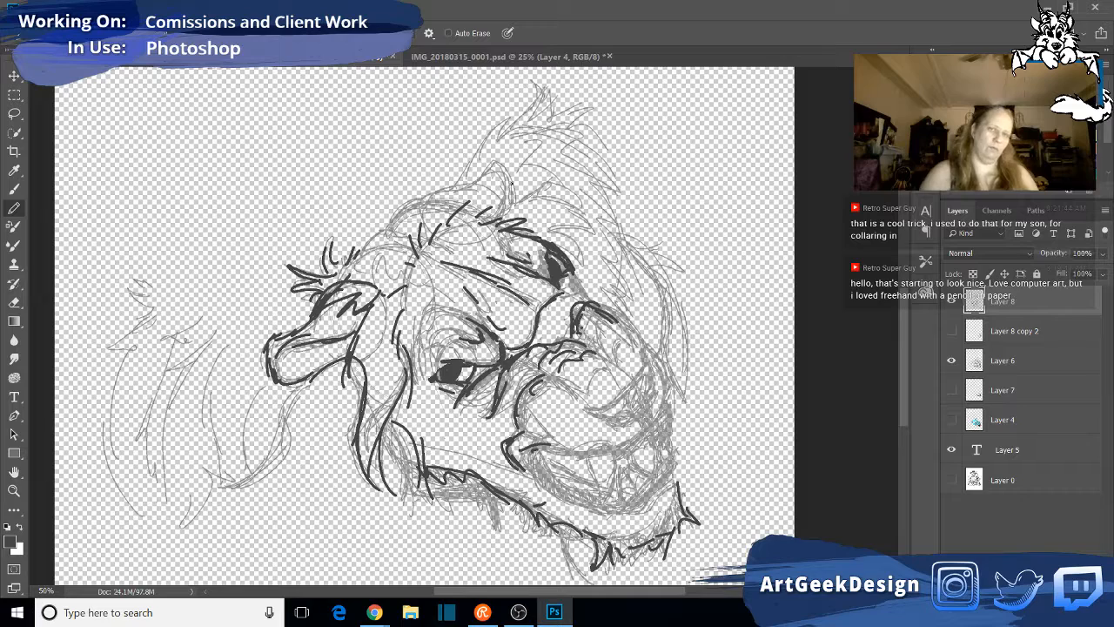
left_click(453, 57)
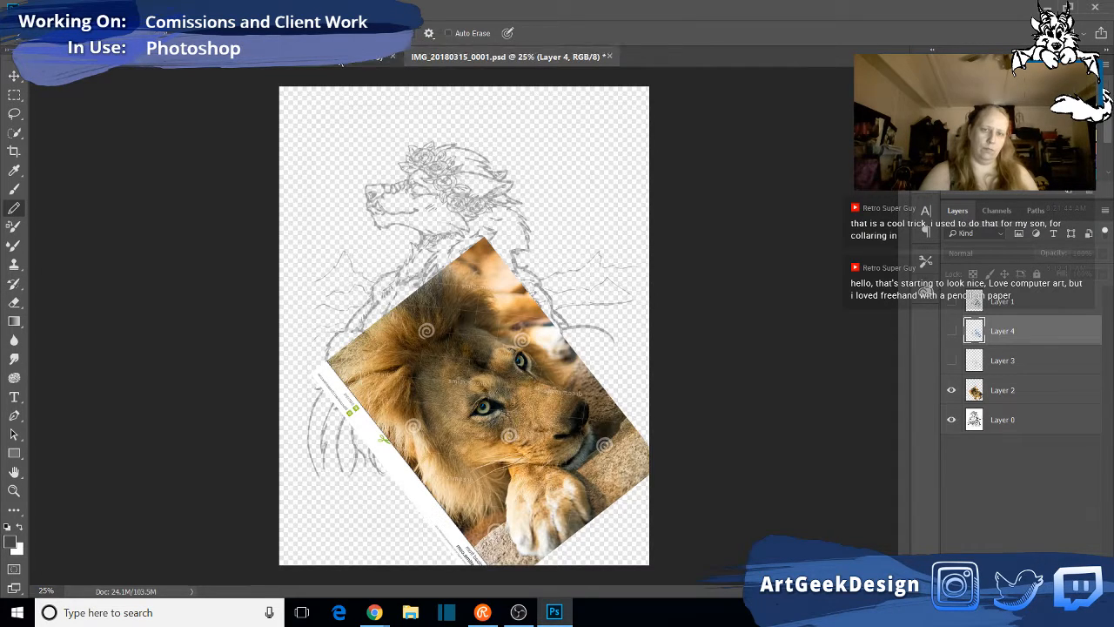
left_click(353, 57)
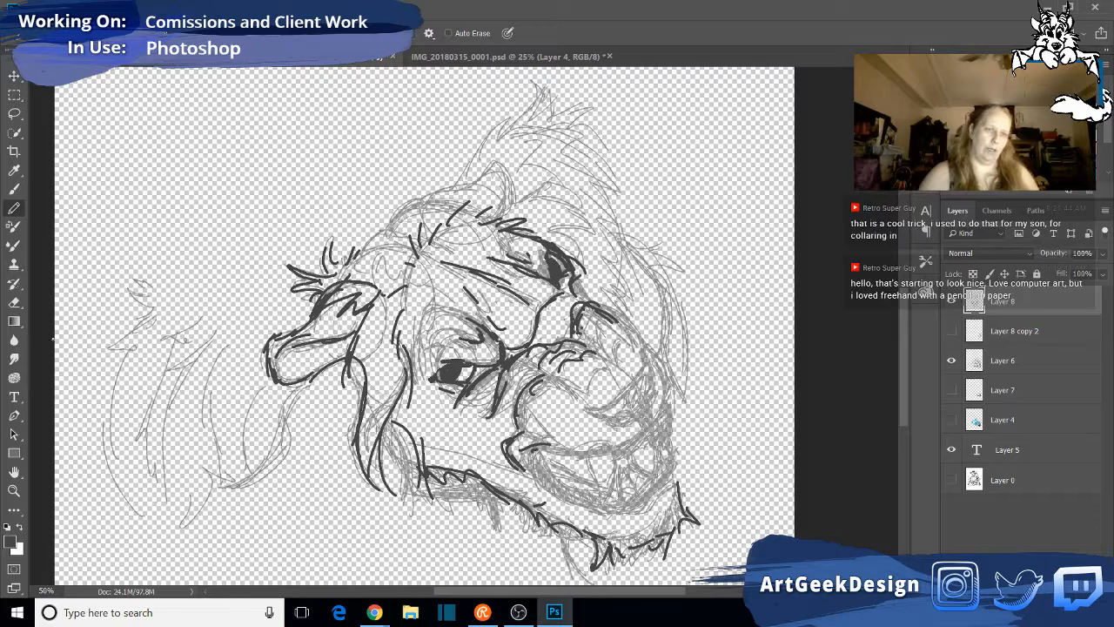
left_click(14, 301)
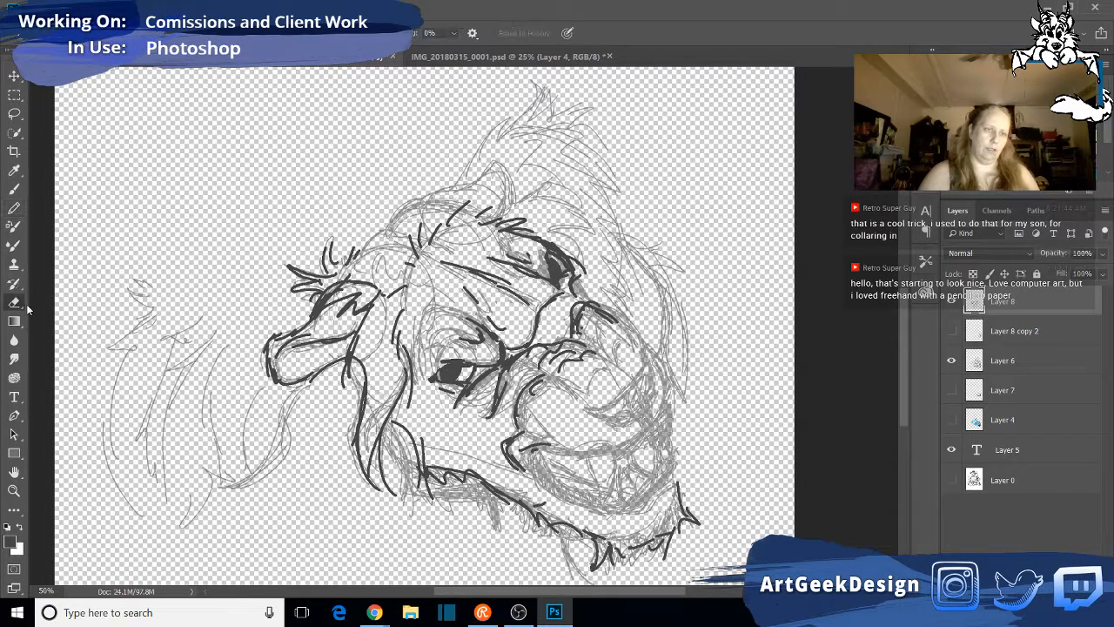
mouse_move(580, 249)
left_mouse_down()
mouse_move(577, 268)
mouse_move(552, 240)
mouse_move(581, 284)
mouse_move(544, 237)
mouse_move(601, 282)
mouse_move(578, 270)
mouse_move(572, 288)
left_mouse_up()
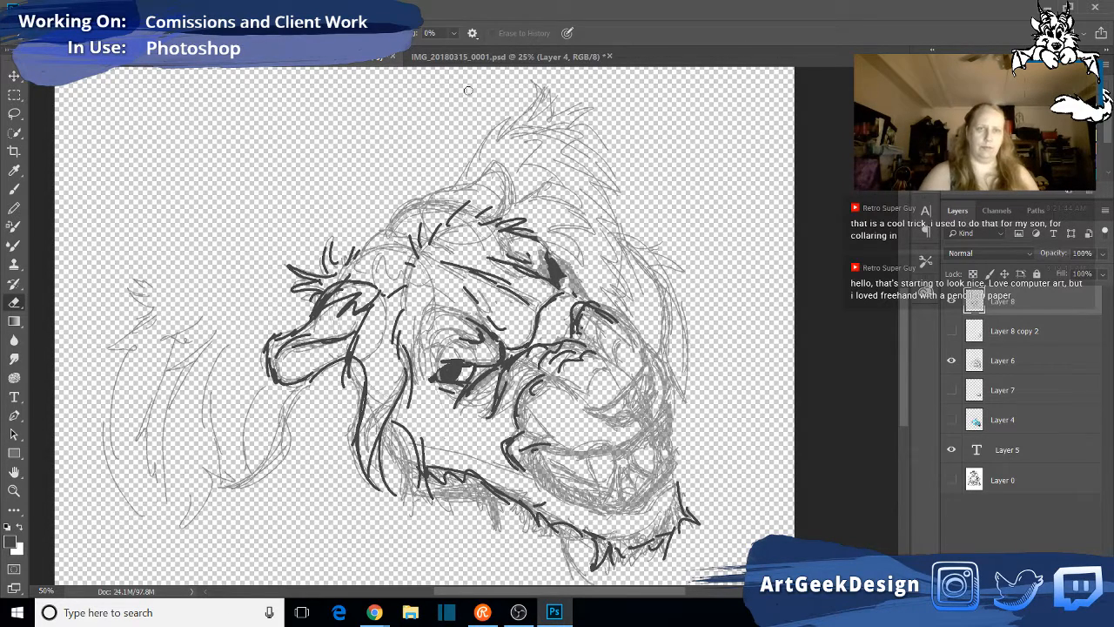
left_click(477, 58)
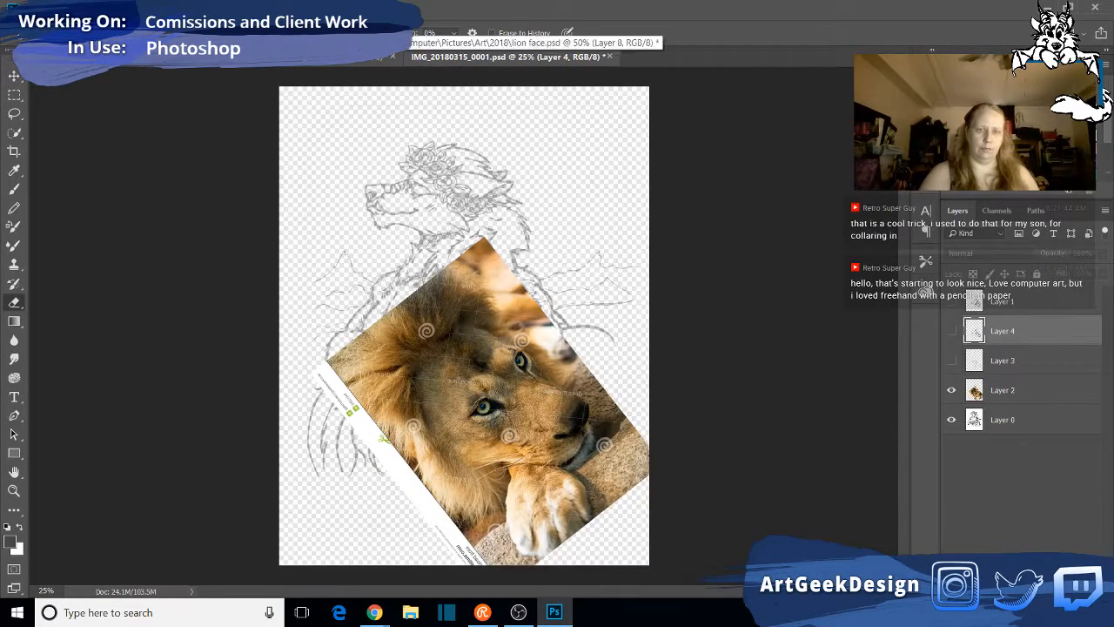
left_click(361, 57)
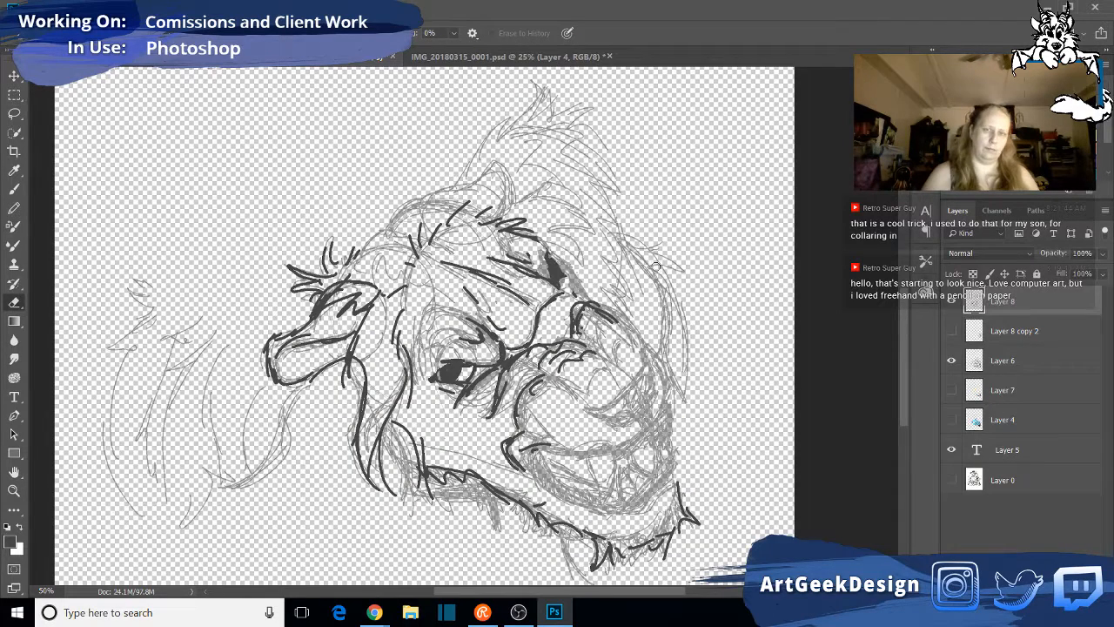
left_click(14, 208)
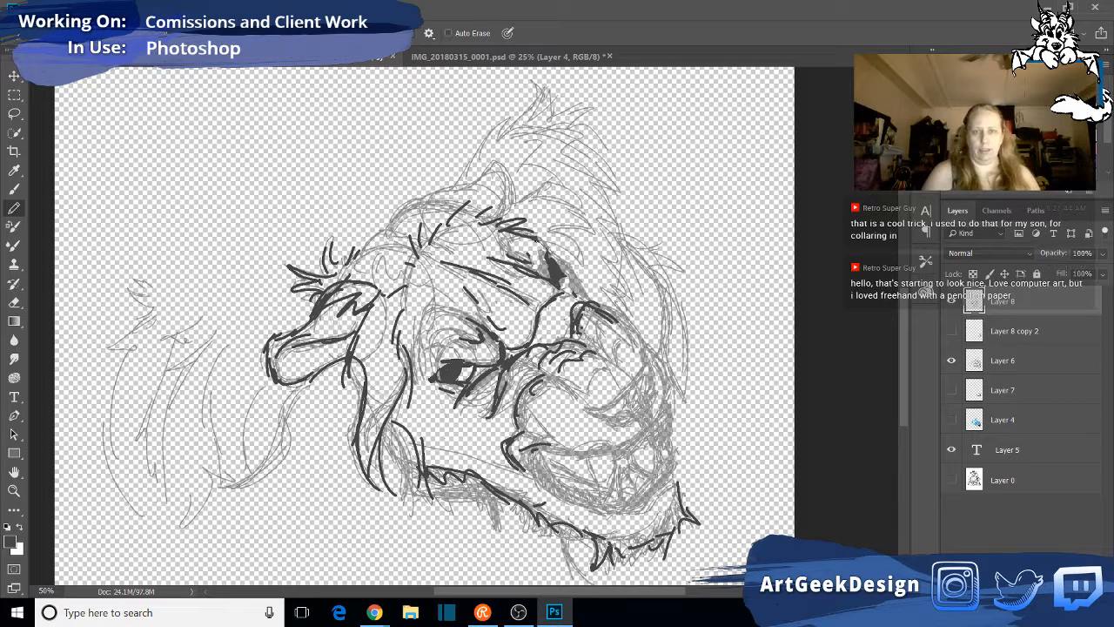
mouse_move(548, 243)
left_mouse_down()
mouse_move(576, 273)
mouse_move(572, 301)
left_mouse_up()
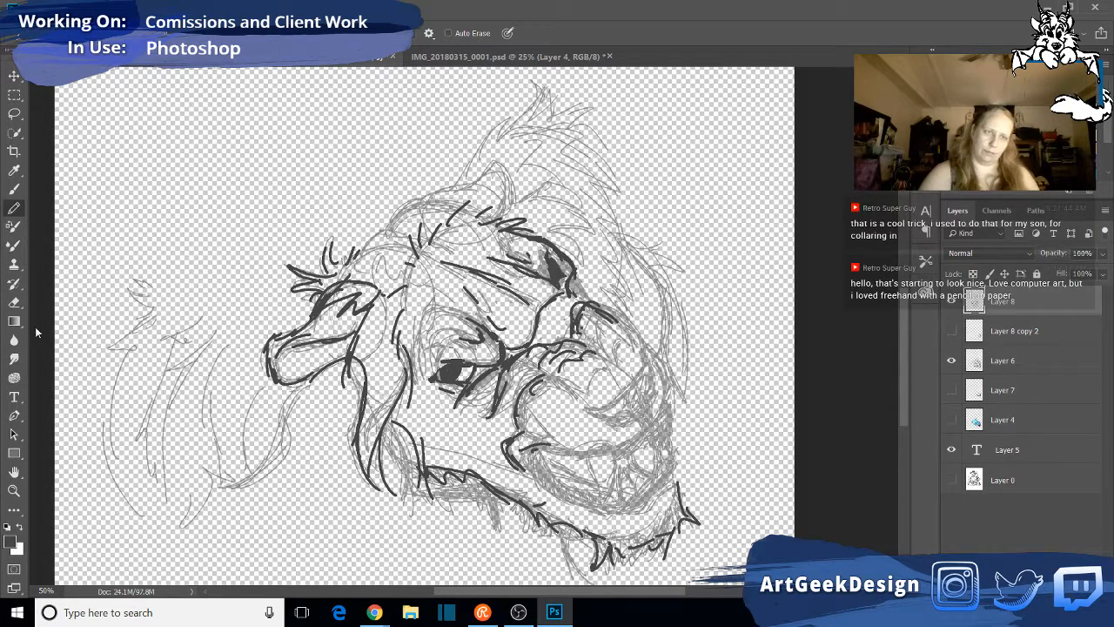
- Erase the dark fill inside the far eye, keeping its outline, and return to the Pencil tool
left_click(14, 302)
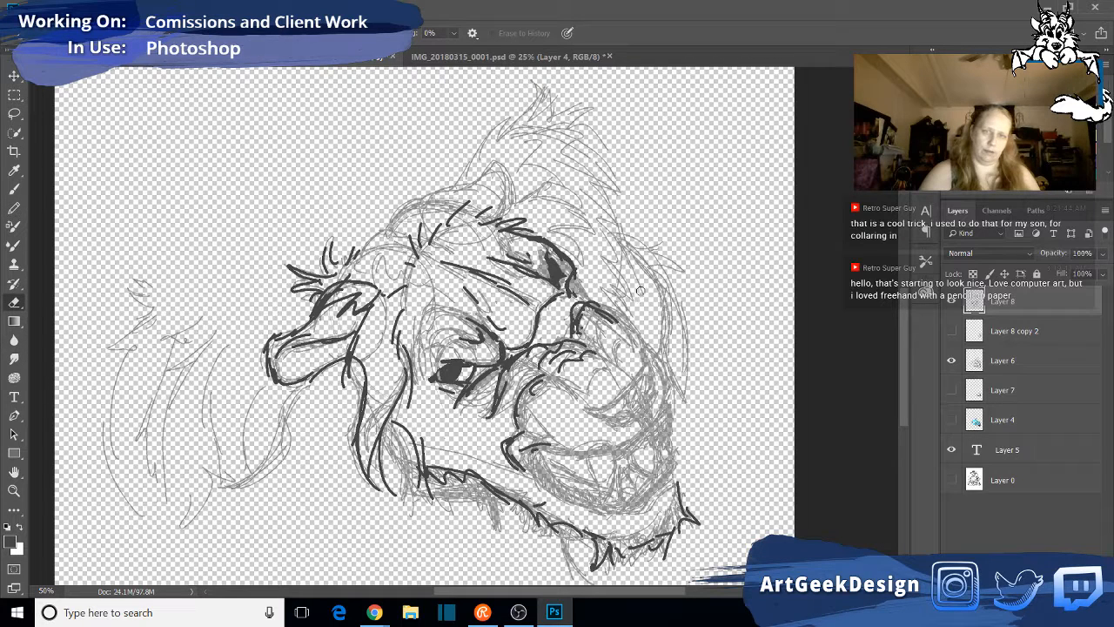
mouse_move(557, 261)
left_mouse_down()
mouse_move(563, 280)
mouse_move(561, 264)
left_mouse_up()
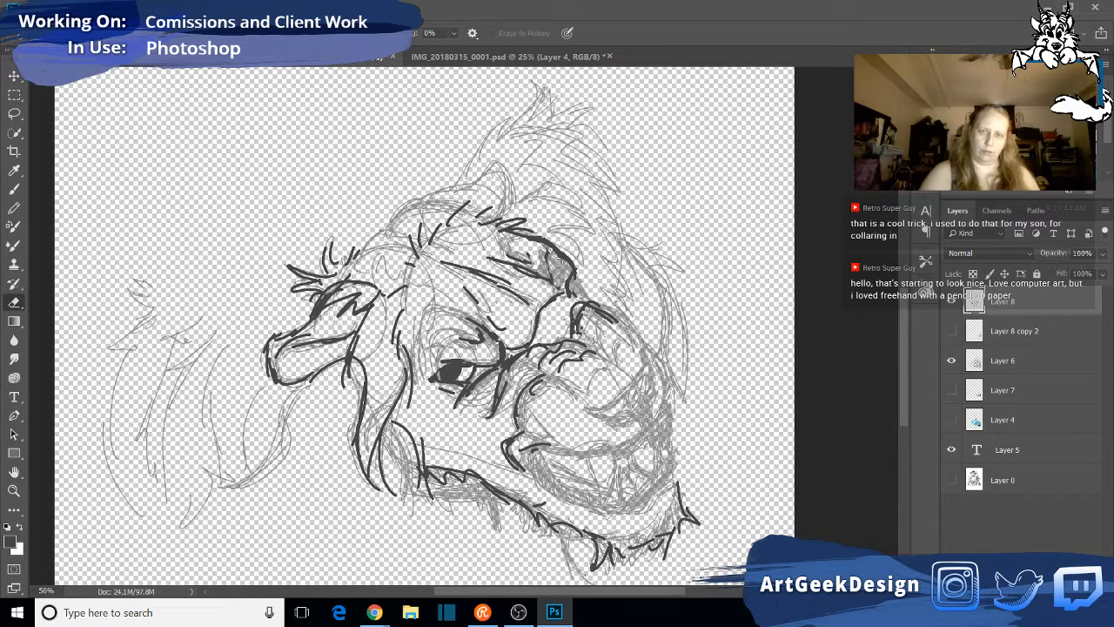
left_click(15, 209)
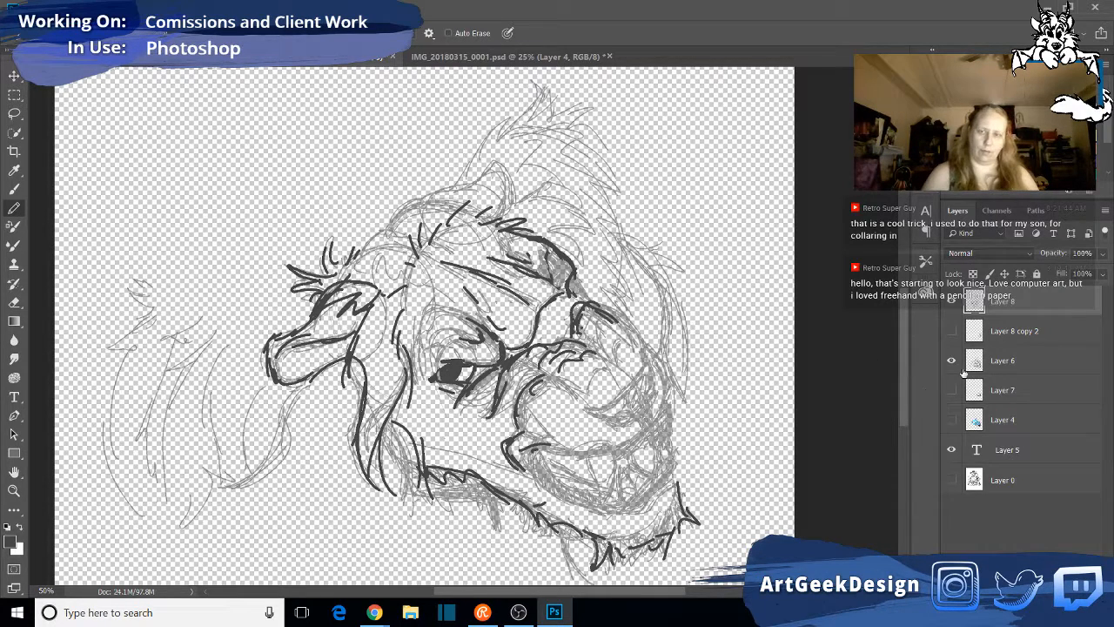
- Toggle Layer 8 copy 2, Layer 7 and Layer 4 on and off to compare the rough sketches with the linework
left_click(953, 332)
left_click(952, 332)
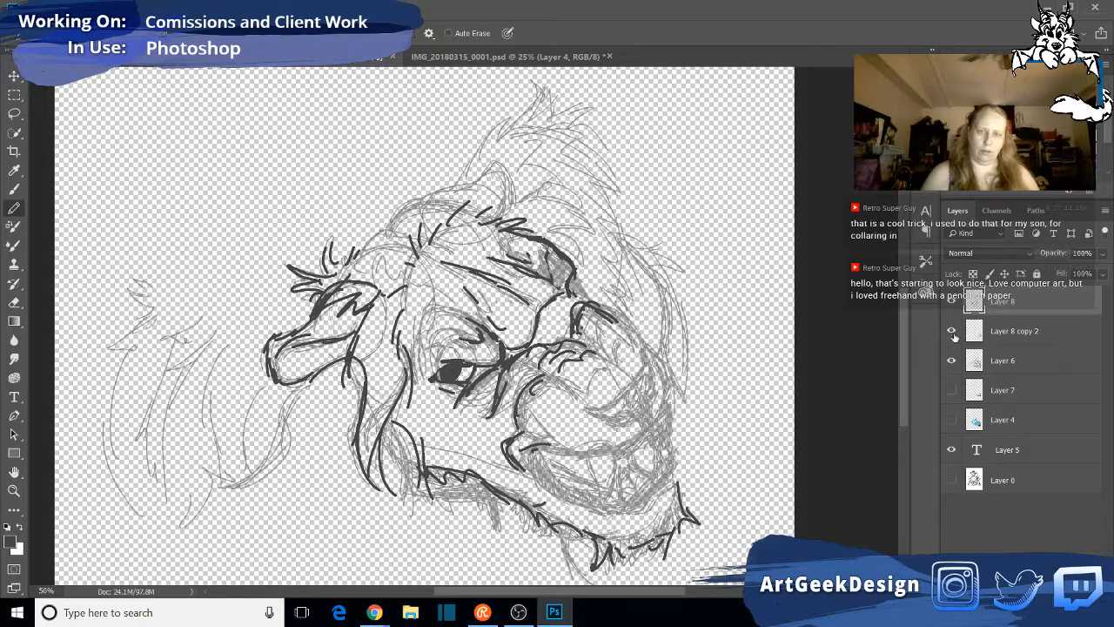
left_click(952, 332)
left_click(953, 332)
left_click(952, 391)
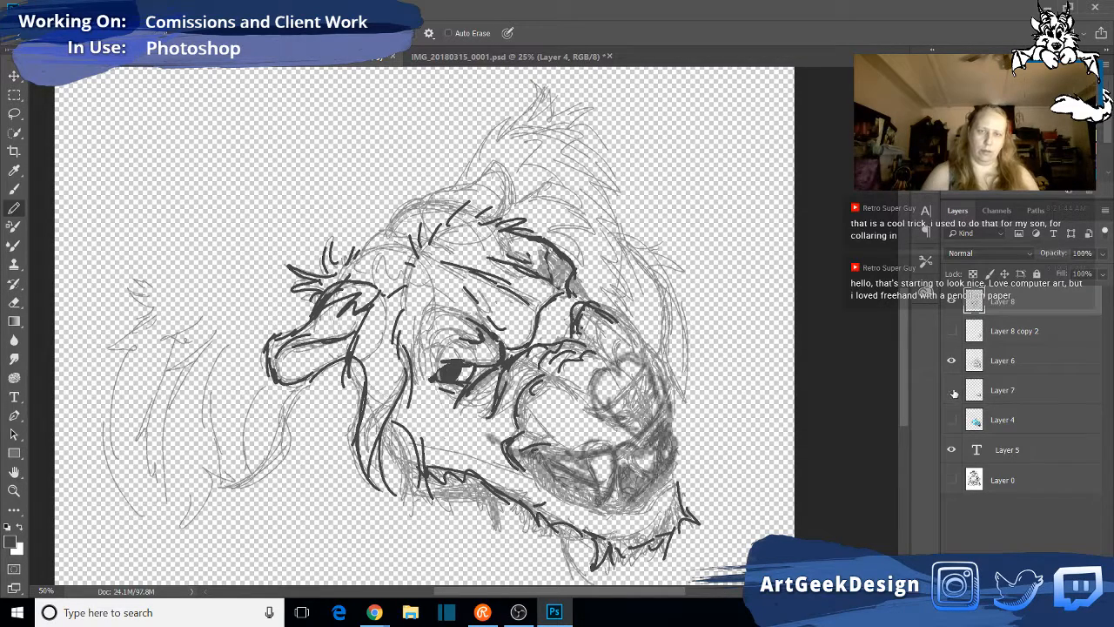
left_click(951, 390)
left_click(952, 420)
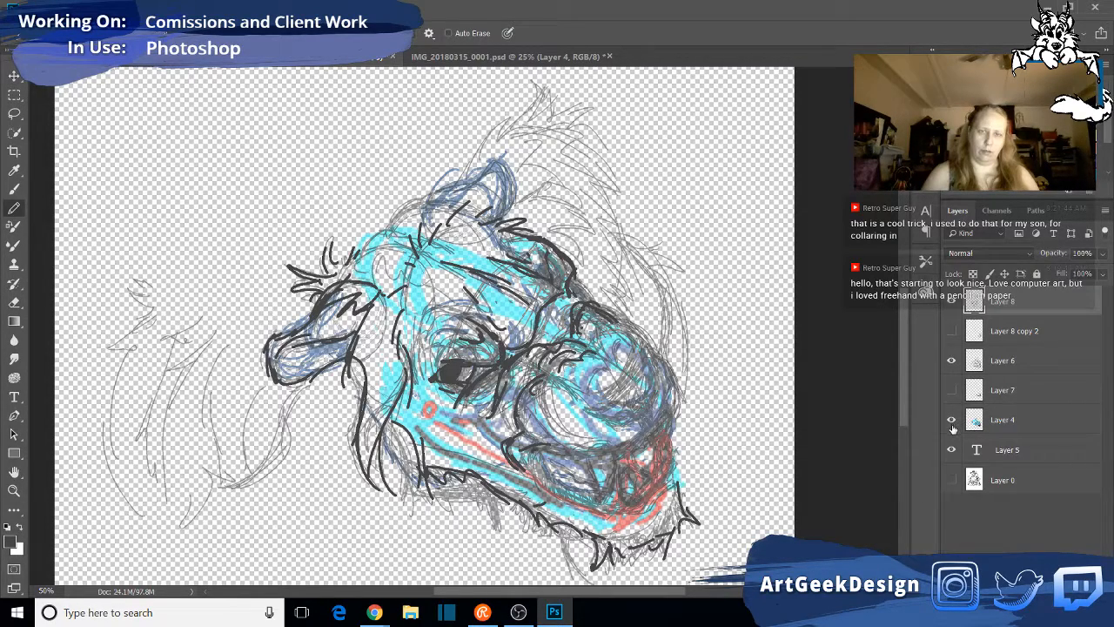
left_click(952, 421)
left_click(953, 425)
left_click(952, 421)
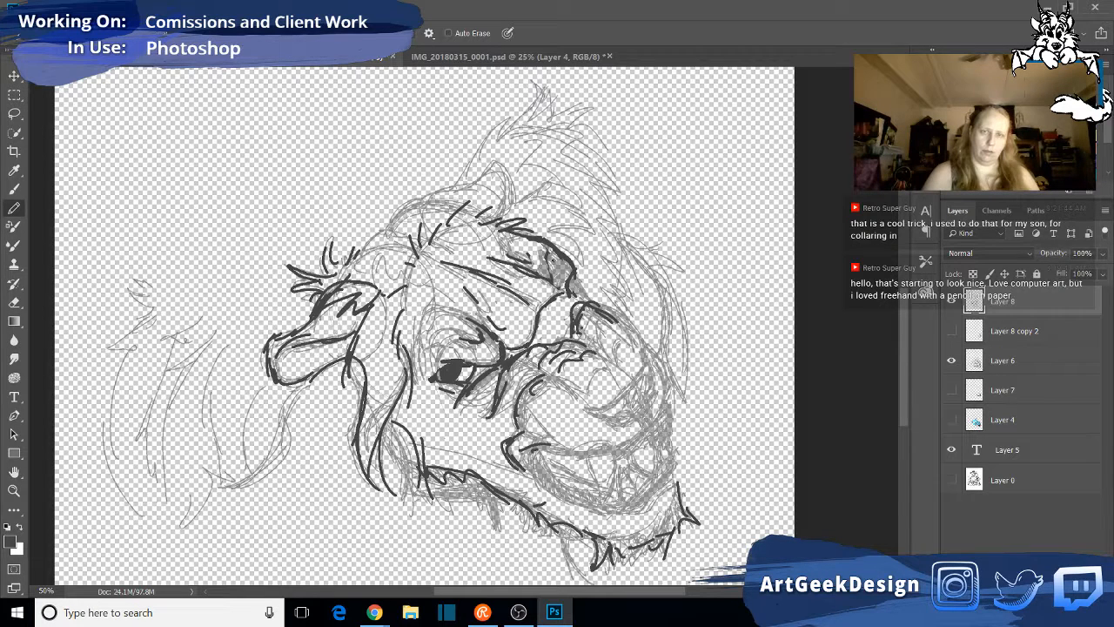
- Redraw the far eye's dark iris inside its outline and compare it with the lion photo in IMG_20180315_0001.psd
mouse_move(550, 252)
left_mouse_down()
mouse_move(568, 271)
mouse_move(549, 275)
mouse_move(560, 279)
left_mouse_up()
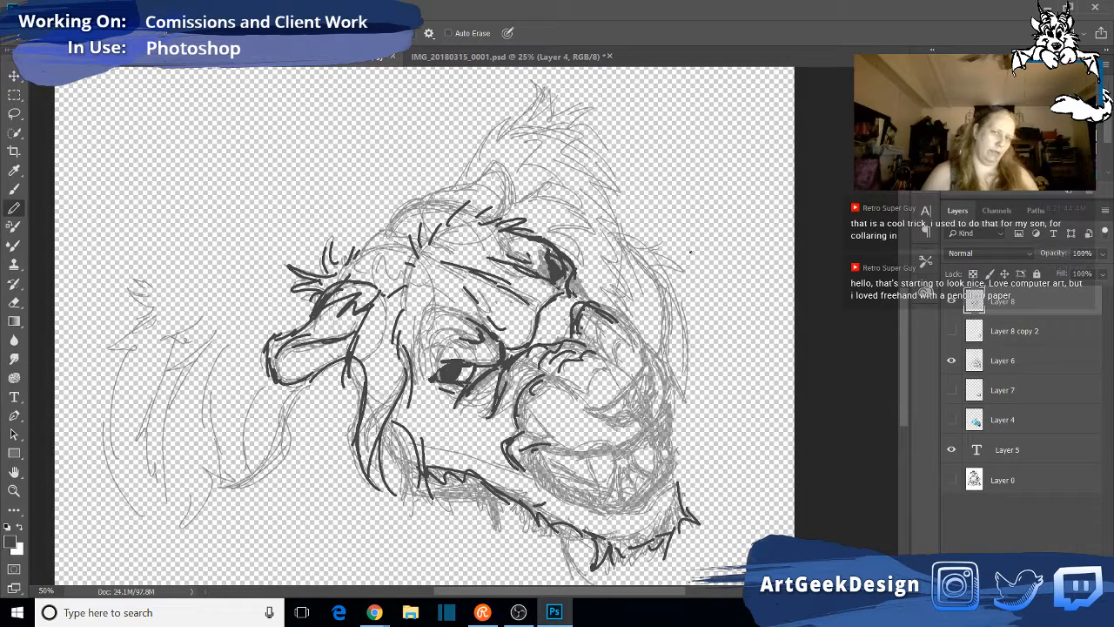
left_click(522, 56)
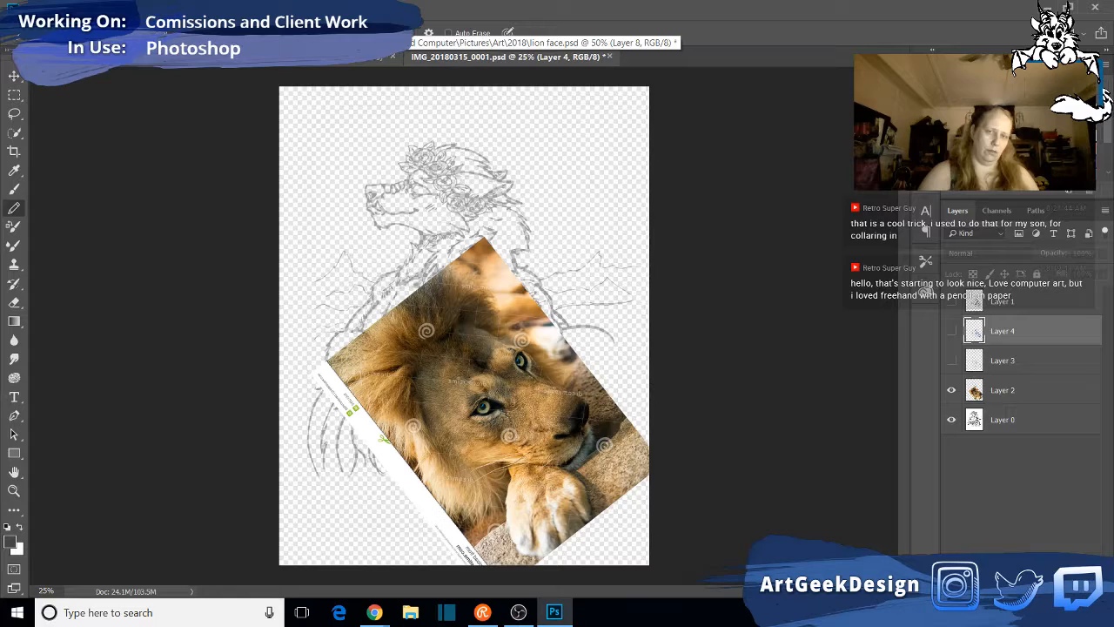
left_click(383, 55)
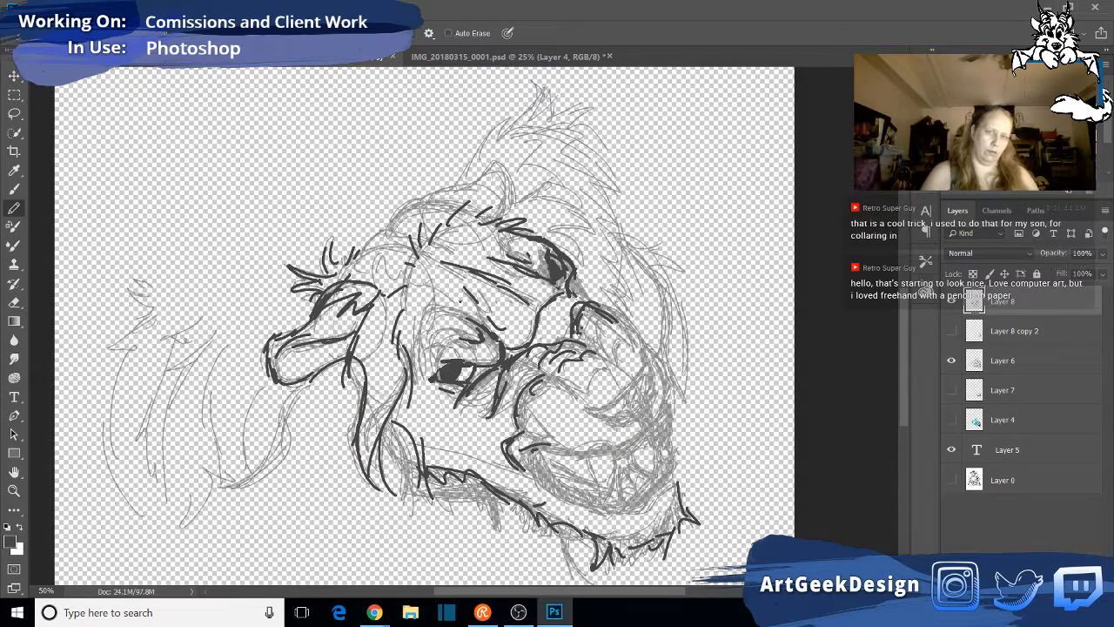
- Outline the far side of the muzzle from the far eye with its bridge wrinkles, and trace the nose's lower edge and nostril
mouse_move(573, 268)
left_mouse_down()
mouse_move(628, 328)
mouse_move(579, 321)
left_mouse_up()
left_click_drag(617, 314, 639, 348)
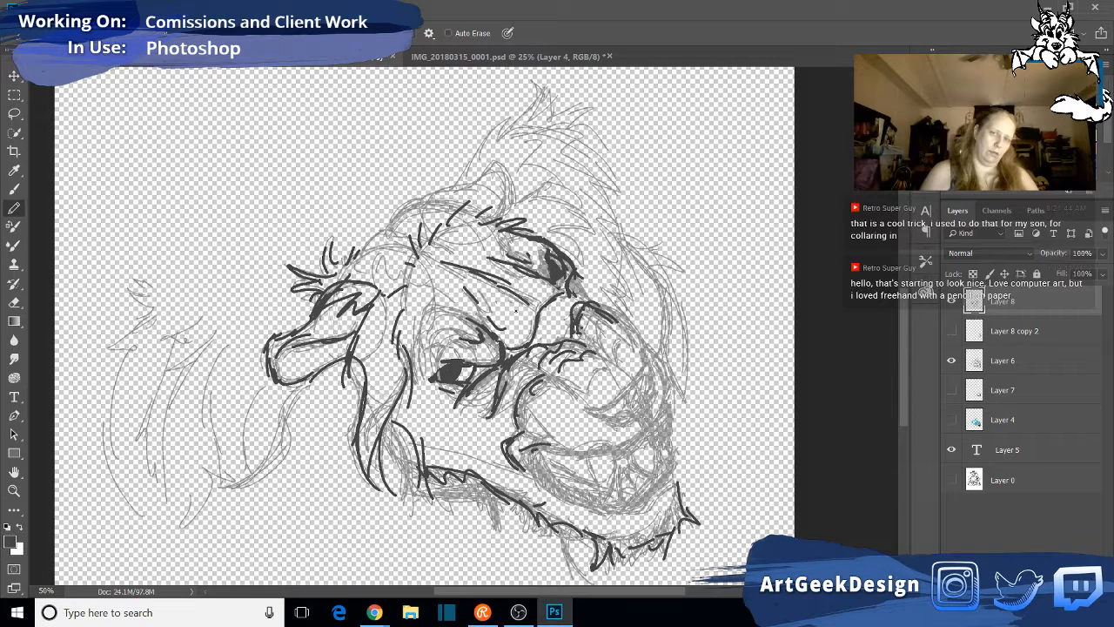
mouse_move(571, 259)
left_mouse_down()
mouse_move(632, 338)
mouse_move(619, 310)
mouse_move(634, 326)
mouse_move(633, 351)
mouse_move(662, 357)
left_mouse_up()
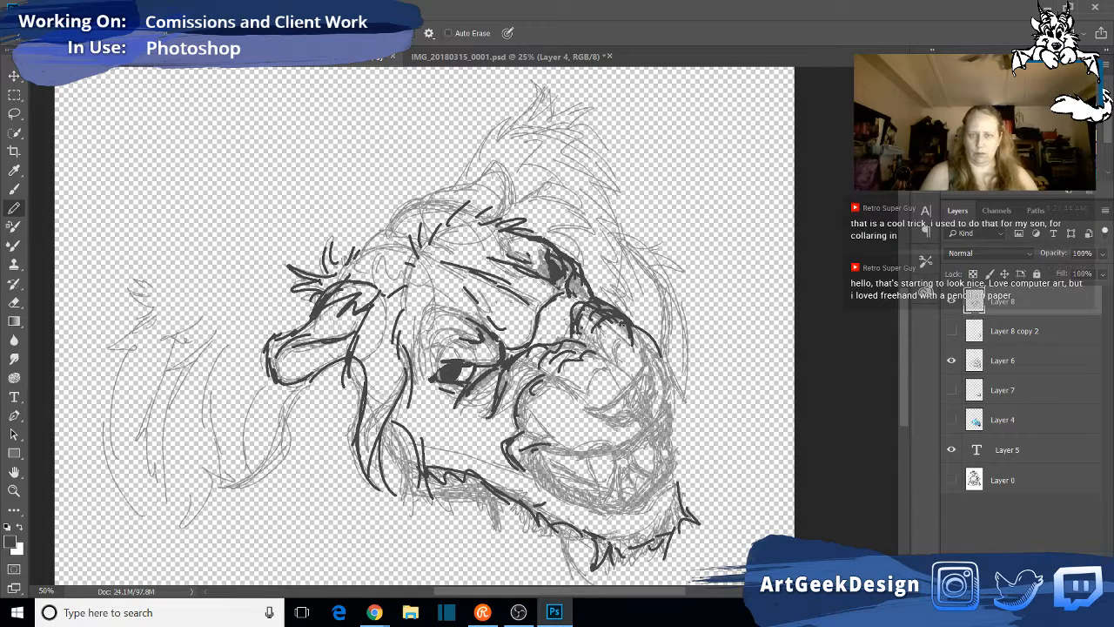
left_click_drag(616, 327, 627, 322)
mouse_move(601, 410)
left_mouse_down()
mouse_move(582, 407)
mouse_move(652, 426)
left_mouse_up()
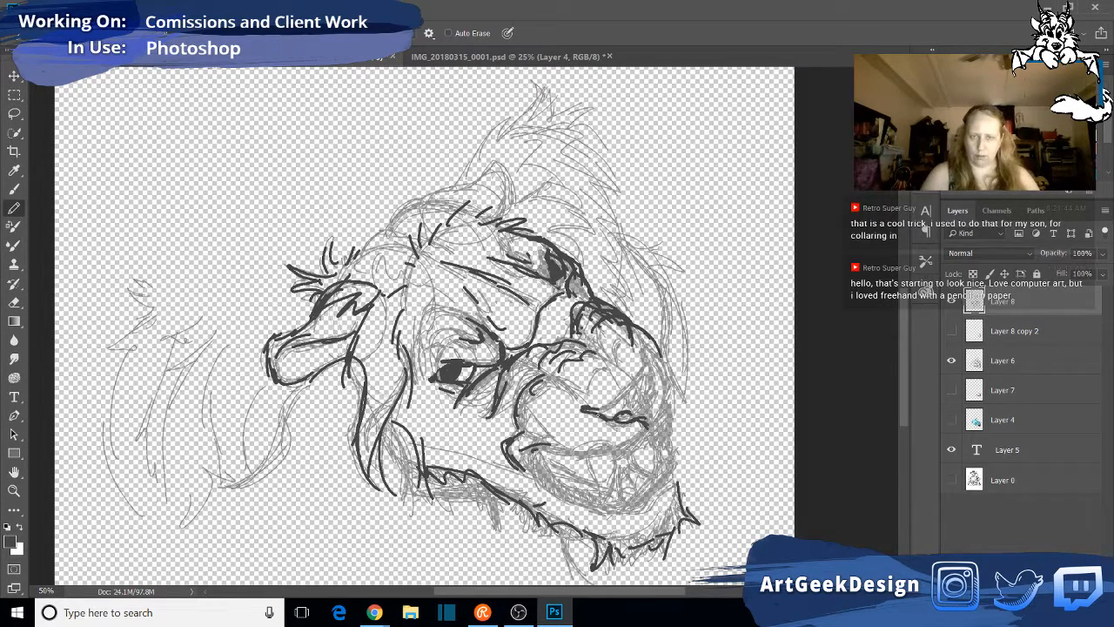
- Outline the nose's near side and front edge in dark pencil, and darken the nostril
mouse_move(590, 409)
left_mouse_down()
mouse_move(623, 401)
mouse_move(653, 358)
mouse_move(648, 347)
mouse_move(654, 355)
left_mouse_up()
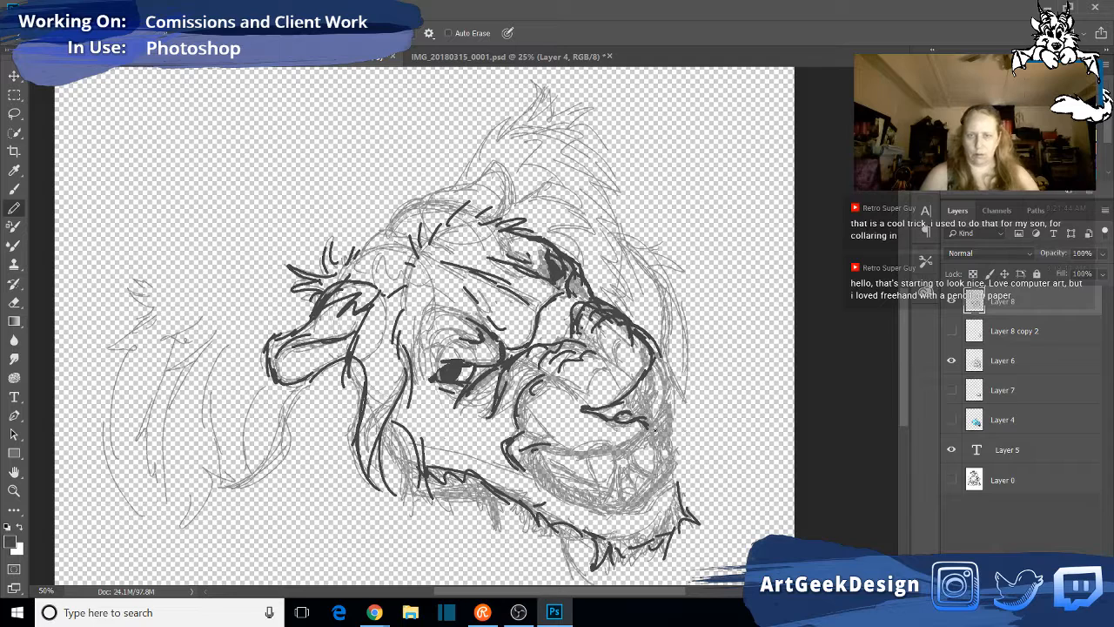
mouse_move(660, 421)
left_mouse_down()
mouse_move(658, 360)
mouse_move(658, 403)
mouse_move(658, 392)
left_mouse_up()
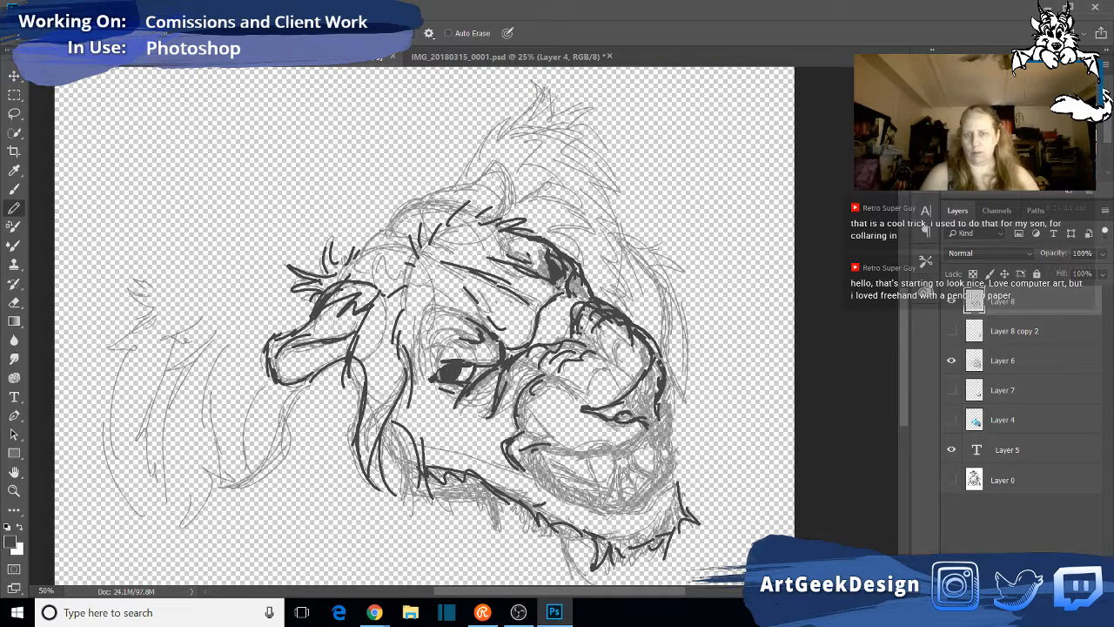
left_click_drag(653, 350, 659, 359)
left_click_drag(612, 420, 648, 423)
- Trace the upper lip from the front of the muzzle back to the mouth corner, and extend the curve atop the near muzzle
mouse_move(595, 453)
left_mouse_down()
mouse_move(642, 437)
mouse_move(654, 426)
mouse_move(596, 455)
mouse_move(619, 449)
mouse_move(674, 400)
left_mouse_up()
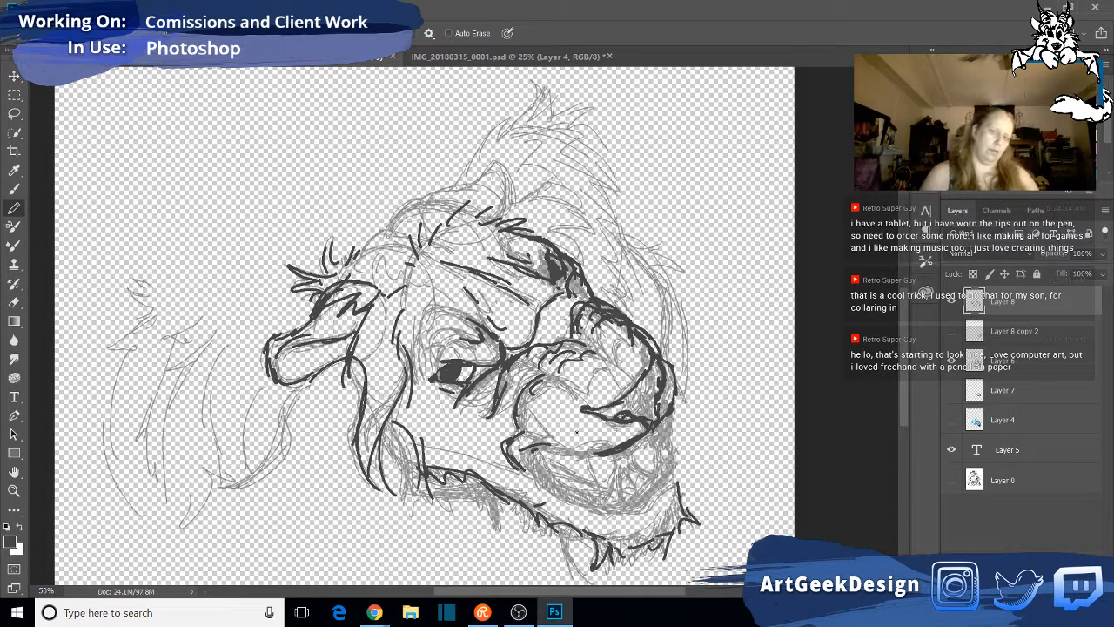
mouse_move(649, 433)
left_mouse_down()
mouse_move(619, 452)
mouse_move(562, 447)
left_mouse_up()
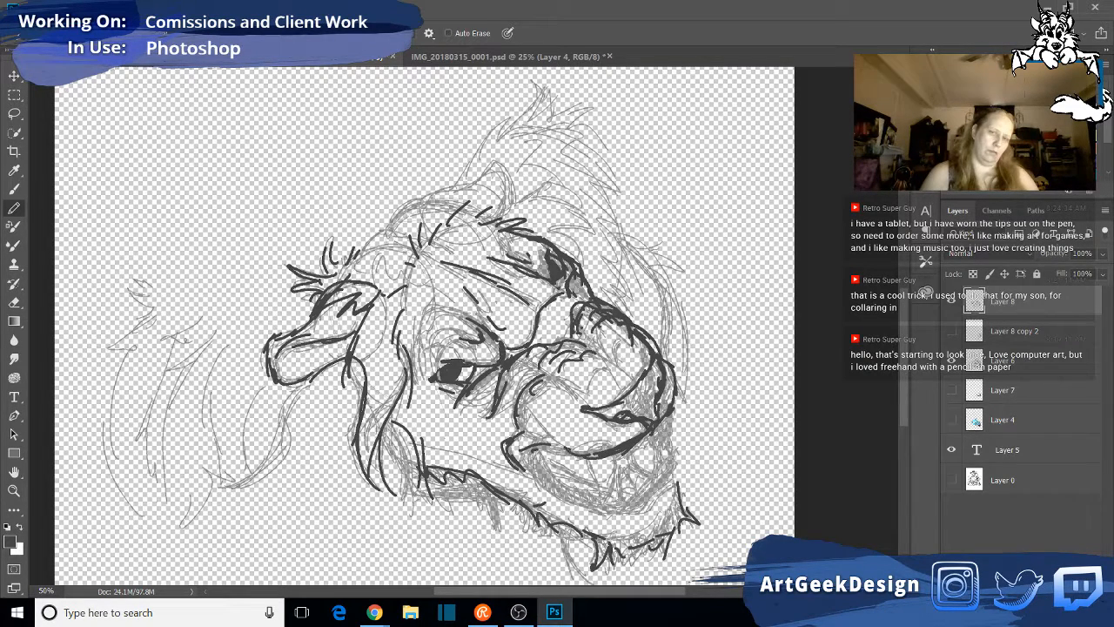
left_click_drag(541, 384, 578, 380)
mouse_move(551, 441)
left_mouse_down()
mouse_move(597, 457)
mouse_move(520, 456)
mouse_move(557, 439)
left_mouse_up()
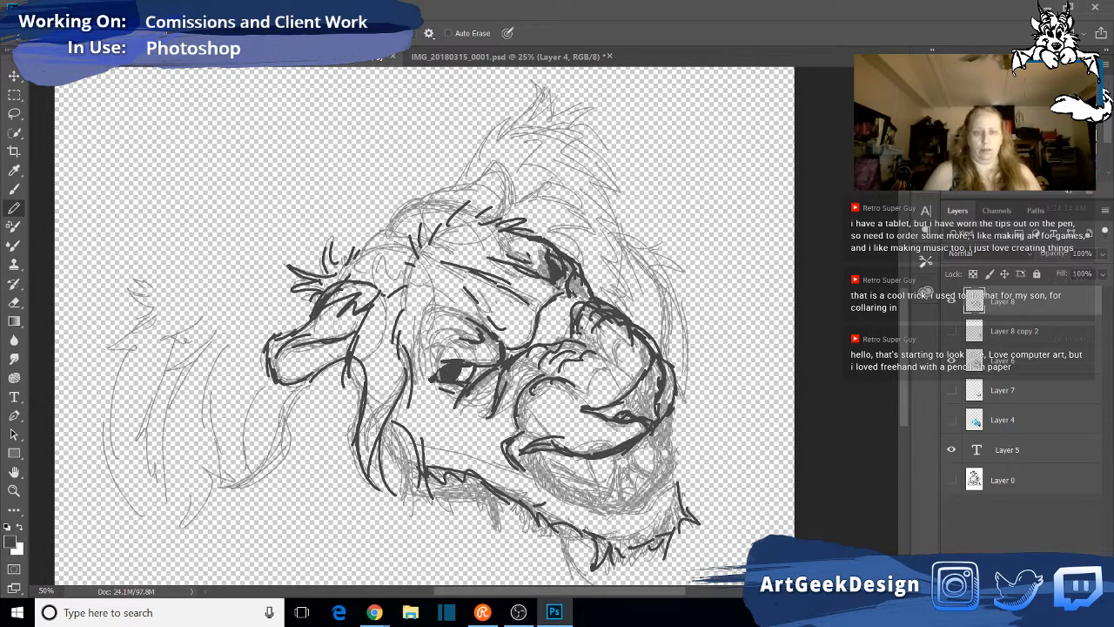
- Draw the open mouth's thick lower lip line, the fangs and the far mouth corner over the rough
mouse_move(540, 451)
left_mouse_down()
mouse_move(577, 495)
mouse_move(533, 464)
mouse_move(548, 491)
mouse_move(582, 503)
left_mouse_up()
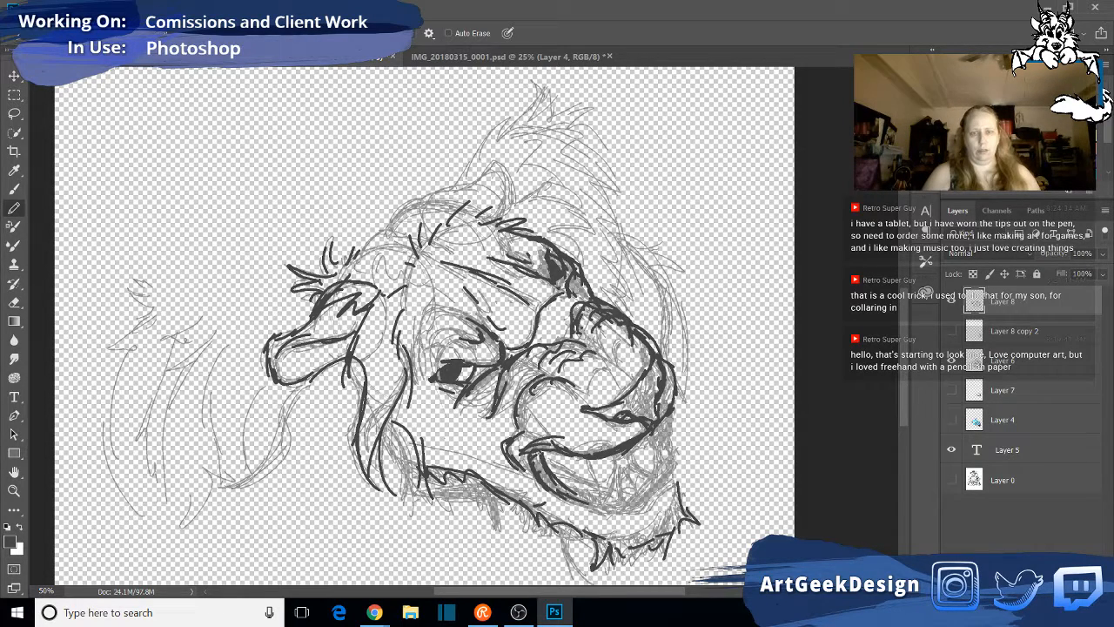
mouse_move(532, 451)
left_mouse_down()
mouse_move(552, 484)
mouse_move(592, 501)
left_mouse_up()
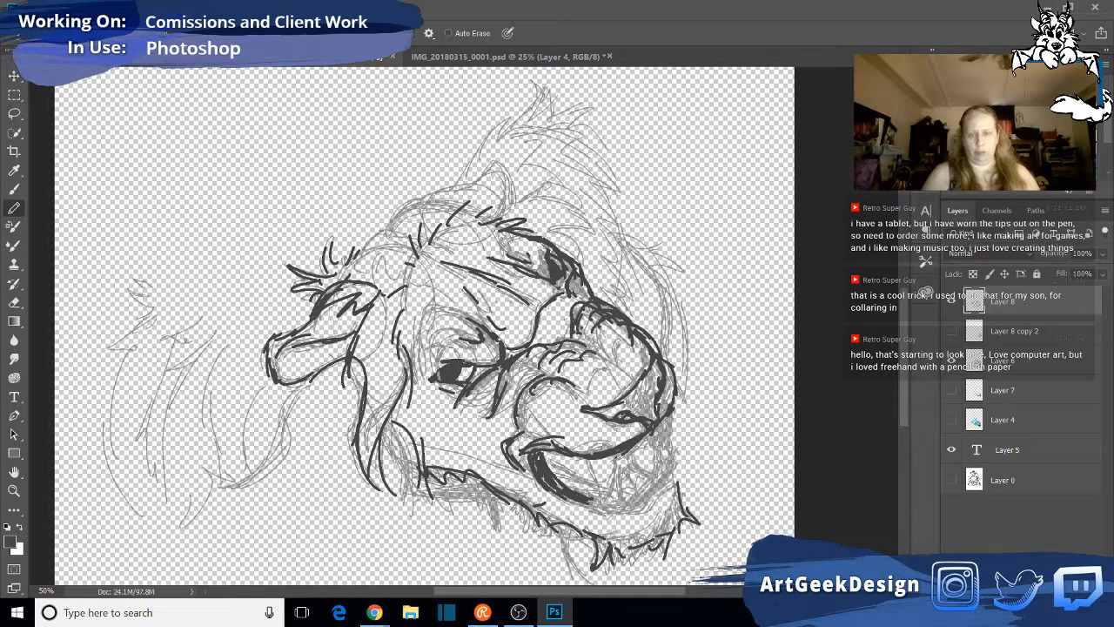
mouse_move(617, 451)
left_mouse_down()
mouse_move(599, 507)
mouse_move(592, 485)
mouse_move(608, 502)
mouse_move(599, 506)
mouse_move(622, 513)
left_mouse_up()
mouse_move(549, 461)
left_mouse_down()
mouse_move(620, 503)
mouse_move(635, 489)
mouse_move(622, 512)
mouse_move(674, 479)
mouse_move(620, 514)
mouse_move(603, 506)
mouse_move(627, 508)
mouse_move(683, 471)
mouse_move(675, 448)
mouse_move(662, 456)
mouse_move(667, 439)
left_mouse_up()
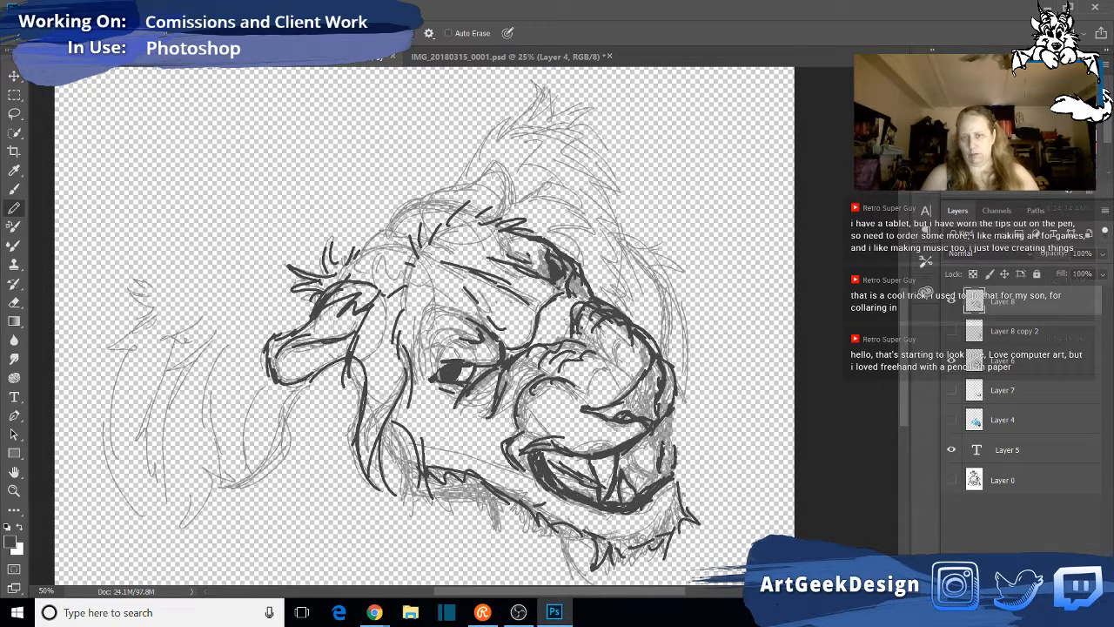
mouse_move(677, 444)
left_mouse_down()
mouse_move(675, 470)
mouse_move(674, 438)
mouse_move(661, 474)
mouse_move(675, 441)
left_mouse_up()
mouse_move(643, 485)
left_mouse_down()
mouse_move(636, 493)
mouse_move(677, 469)
left_mouse_up()
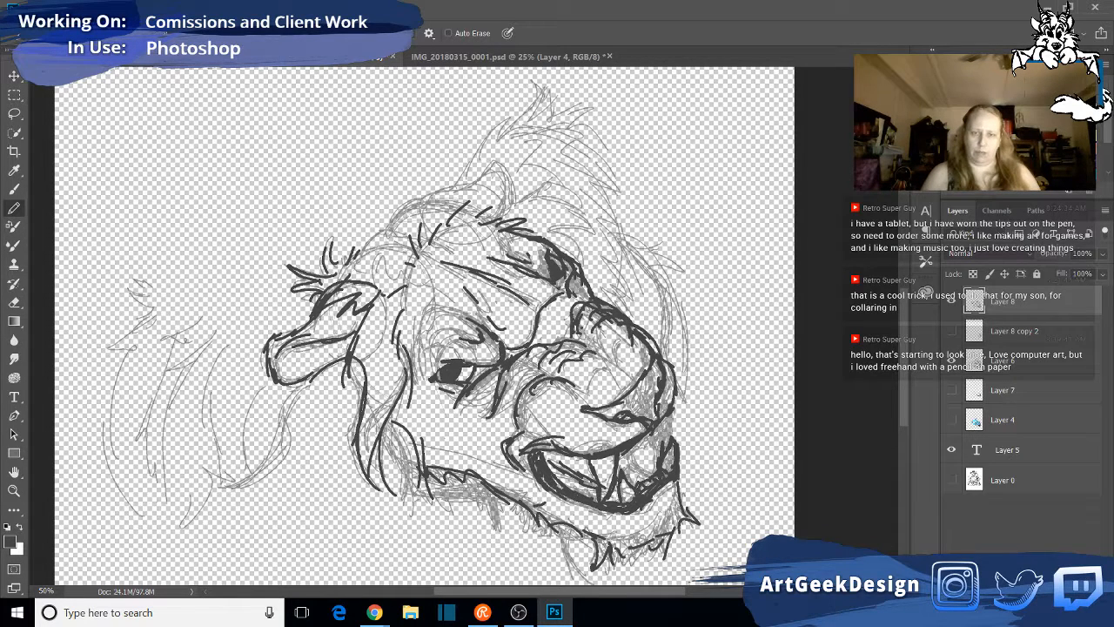
- Hatch the dark mouth interior around the teeth and thicken the far lip edge below the nose
mouse_move(630, 472)
left_mouse_down()
mouse_move(637, 482)
mouse_move(640, 462)
left_mouse_up()
mouse_move(543, 451)
left_mouse_down()
mouse_move(595, 471)
mouse_move(564, 474)
mouse_move(586, 464)
mouse_move(567, 483)
left_mouse_up()
mouse_move(564, 474)
left_mouse_down()
mouse_move(592, 494)
mouse_move(631, 470)
mouse_move(656, 480)
mouse_move(638, 455)
left_mouse_up()
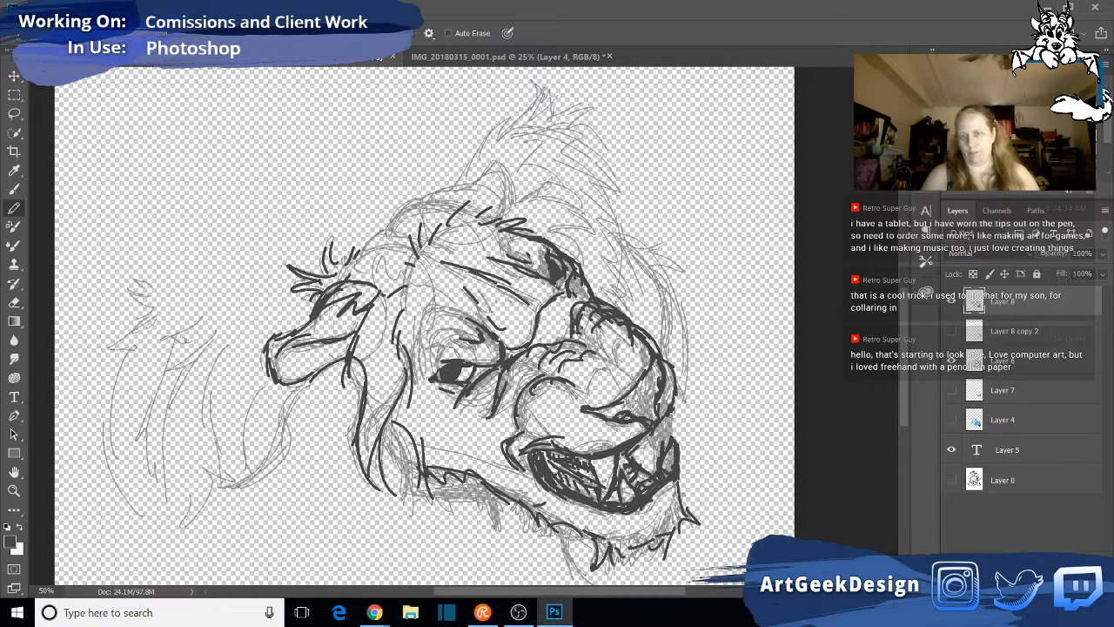
left_click_drag(672, 413, 670, 429)
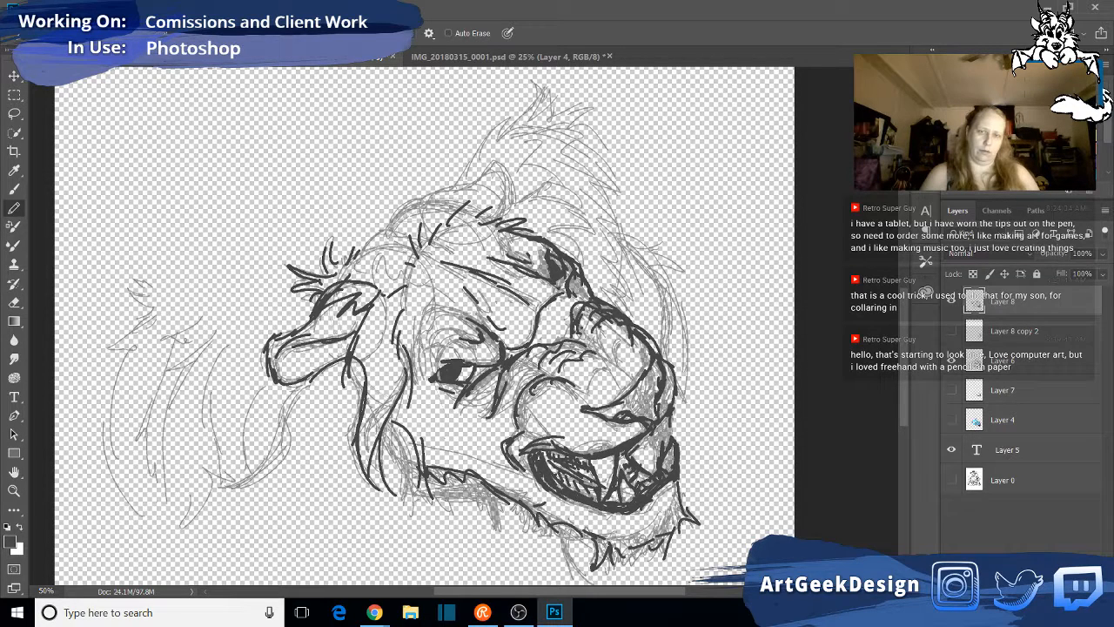
left_click_drag(663, 425, 667, 451)
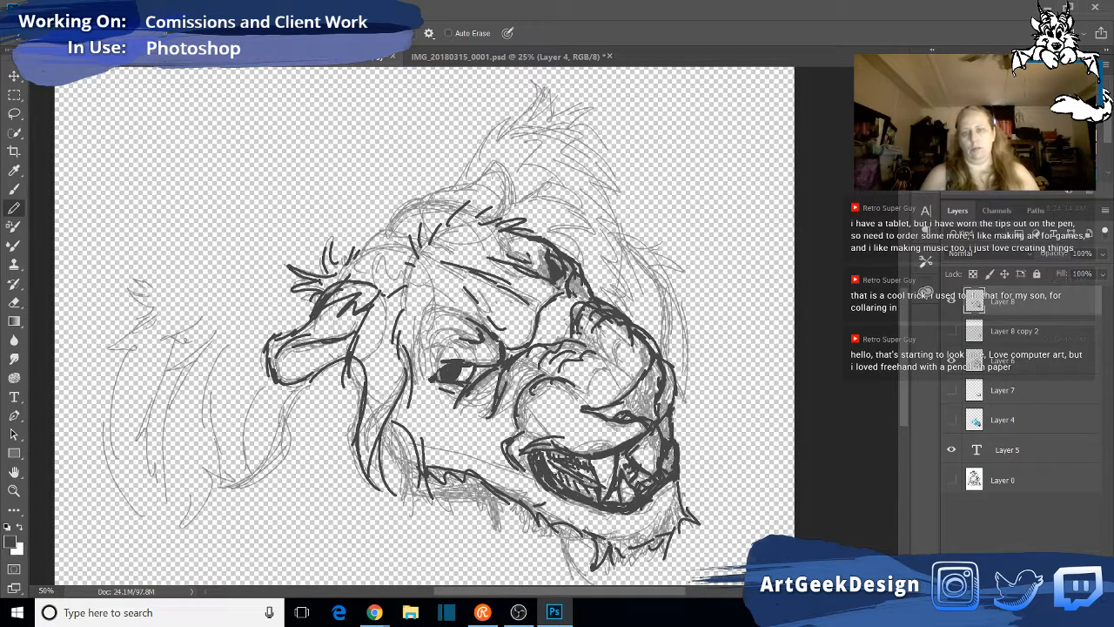
mouse_move(657, 431)
left_mouse_down()
mouse_move(663, 454)
mouse_move(670, 434)
left_mouse_up()
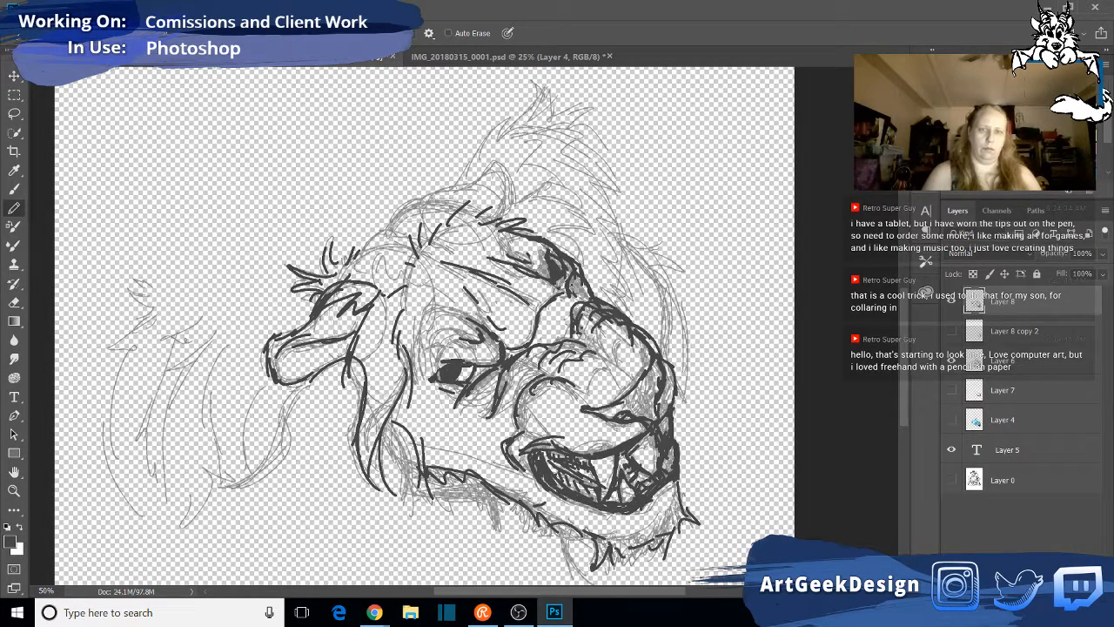
- Darken the lines around the far eye and its iris, and touch up the near eye's outer corner
mouse_move(497, 263)
left_mouse_down()
mouse_move(569, 296)
mouse_move(555, 305)
mouse_move(499, 262)
mouse_move(546, 275)
mouse_move(545, 259)
mouse_move(550, 291)
mouse_move(558, 285)
left_mouse_up()
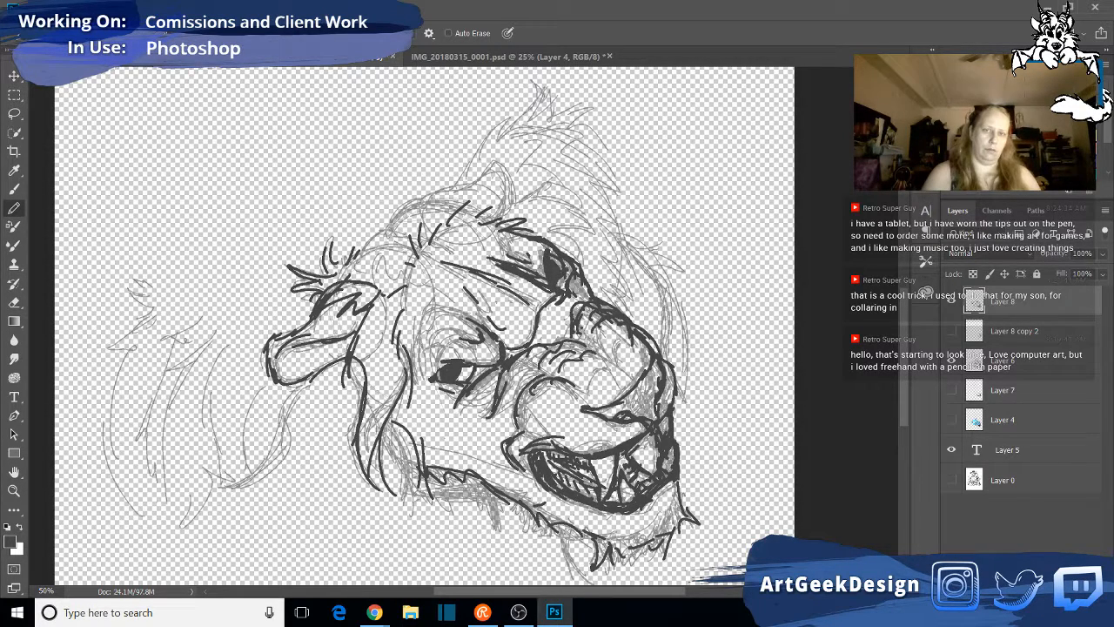
left_click_drag(555, 251, 564, 257)
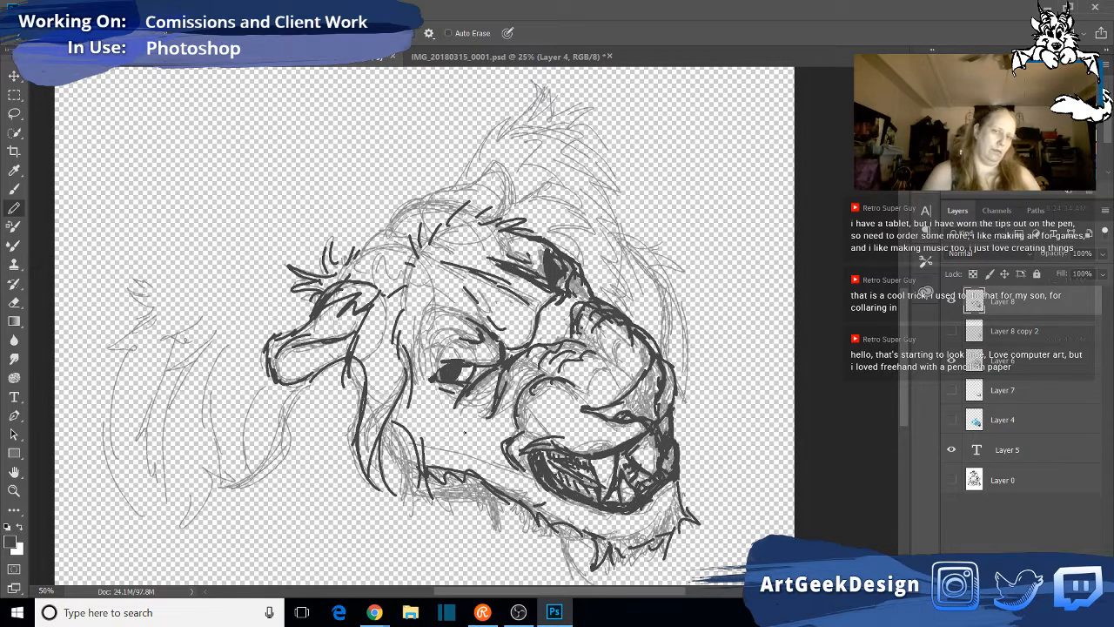
left_click_drag(430, 376, 450, 362)
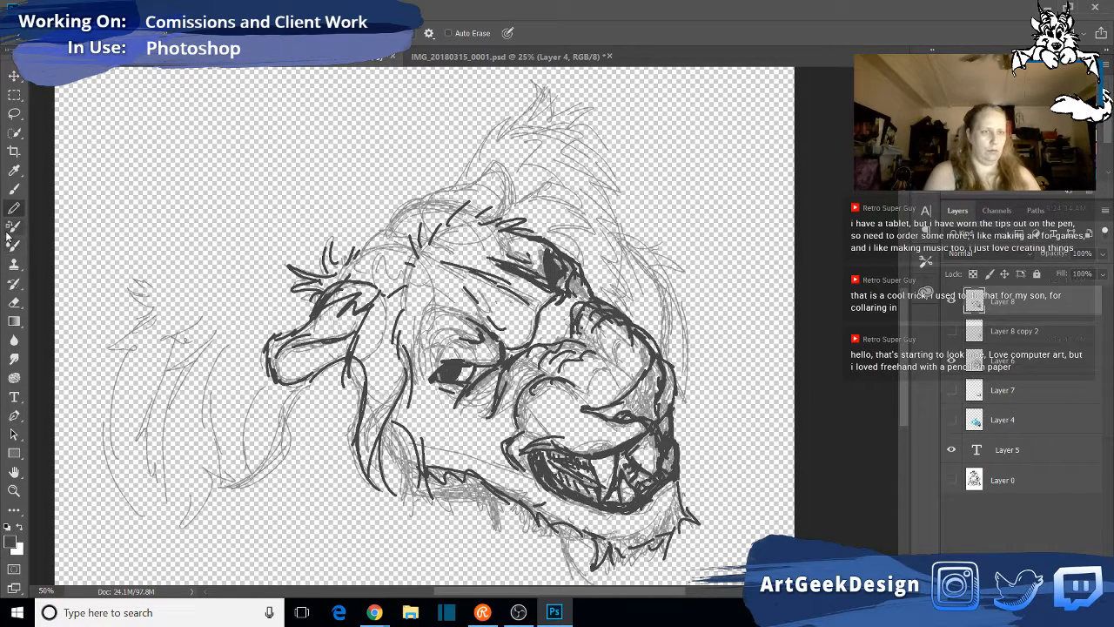
- Rework the far eye's iris by erasing part of its dark fill and redrawing its shading in pencil
left_click(14, 301)
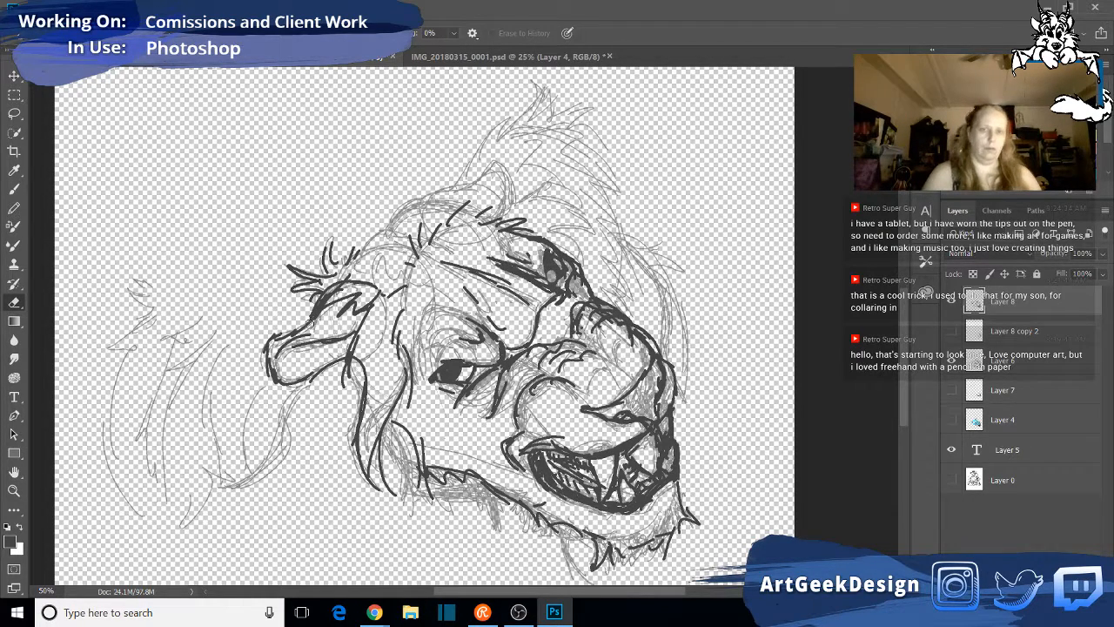
left_click(15, 210)
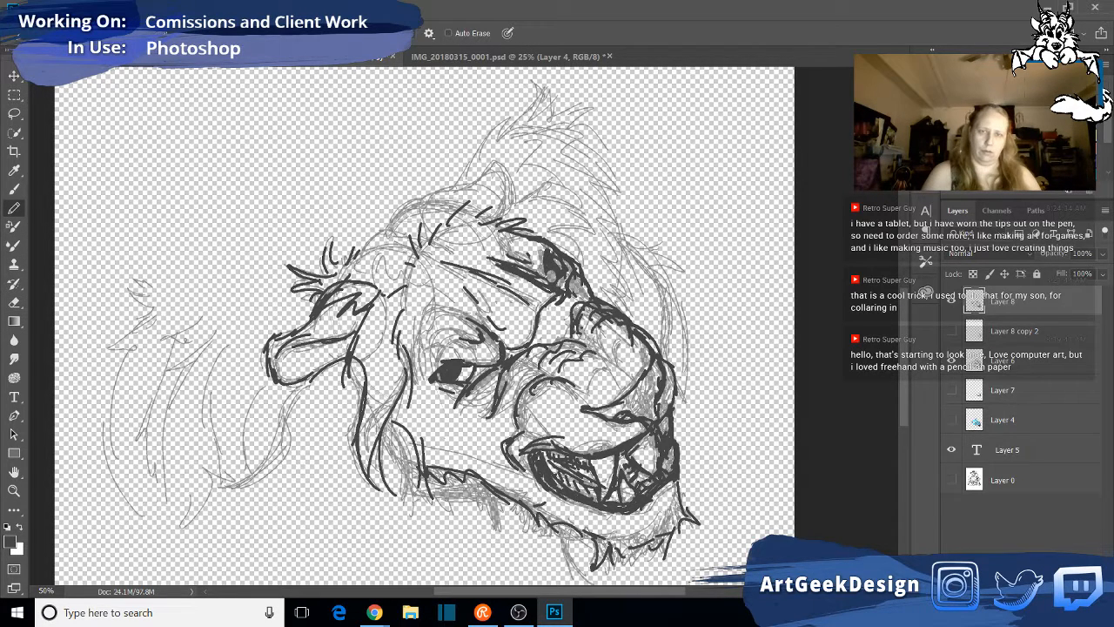
mouse_move(546, 272)
left_mouse_down()
mouse_move(548, 284)
mouse_move(562, 277)
left_mouse_up()
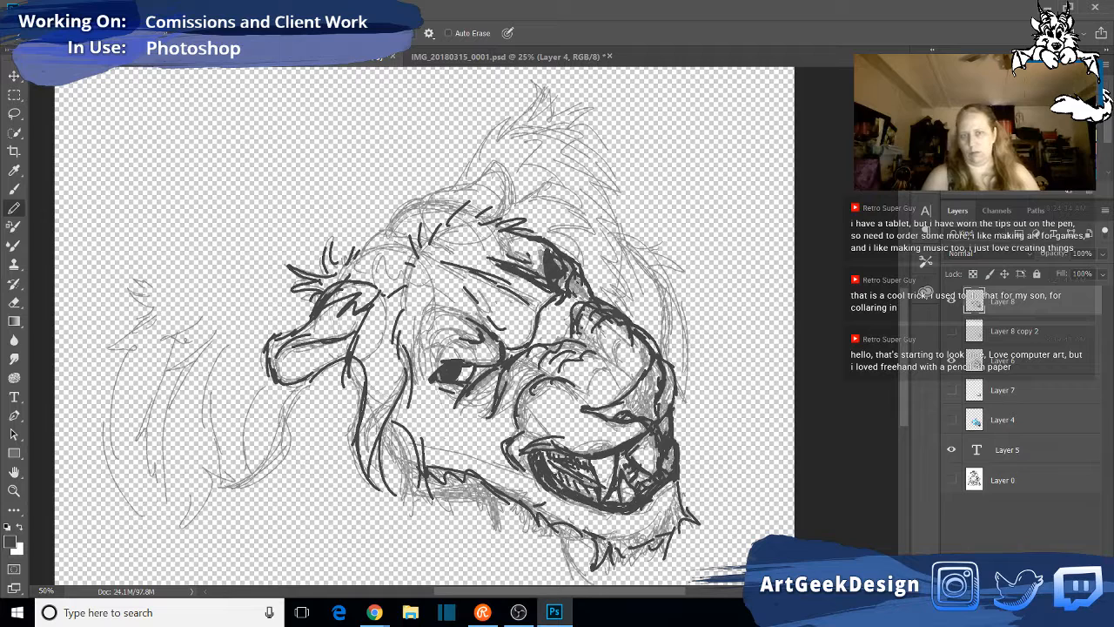
left_click(14, 302)
left_click_drag(546, 260, 561, 275)
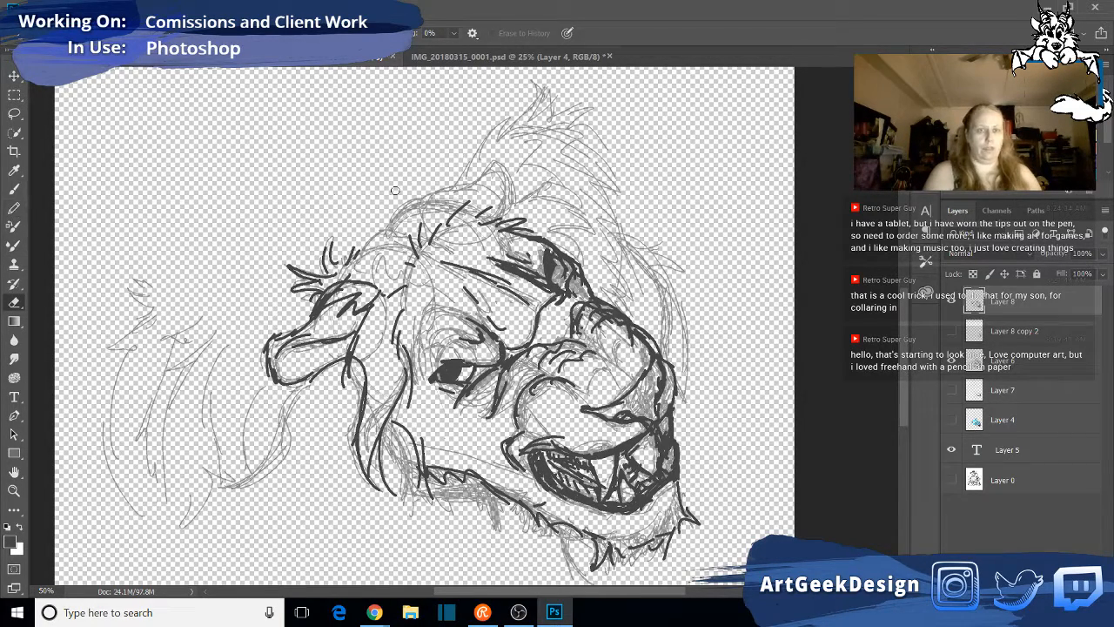
left_click_drag(555, 264, 554, 272)
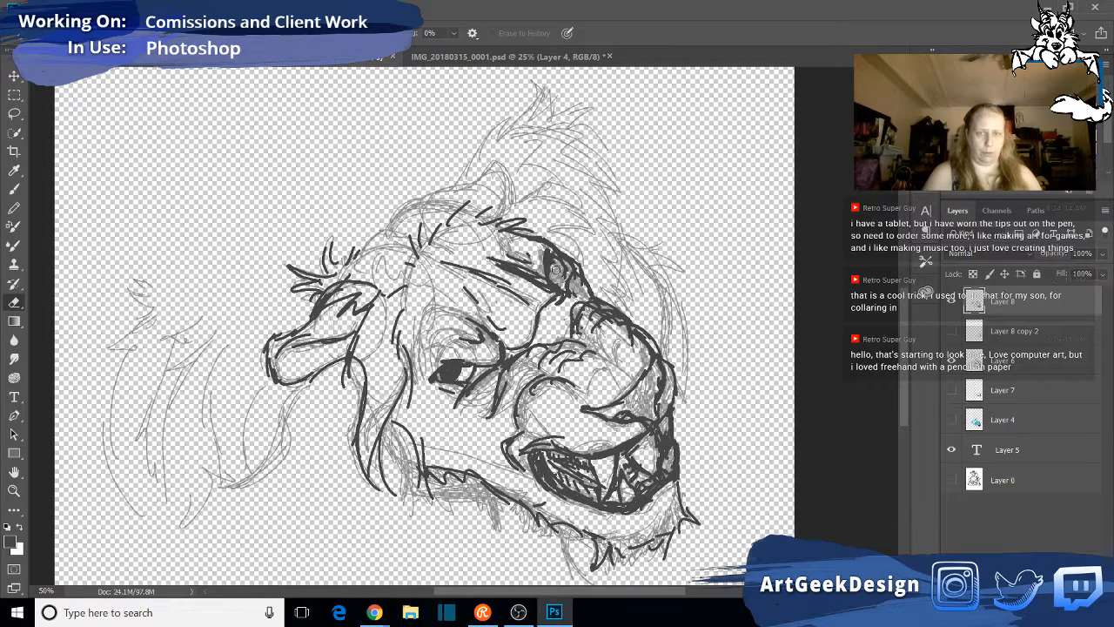
left_click(19, 211)
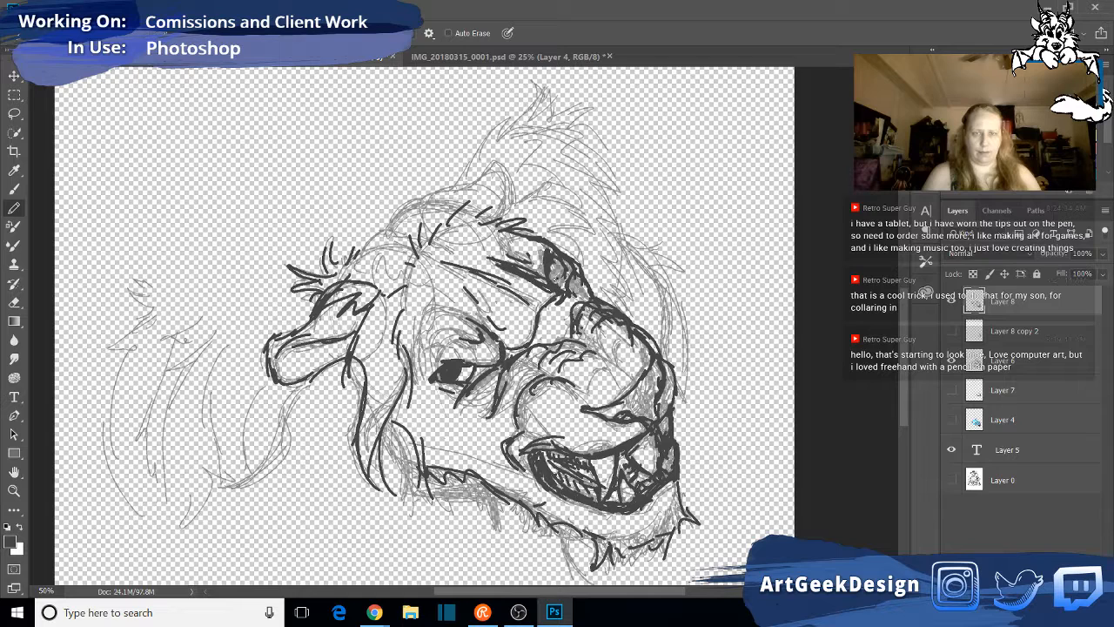
left_click_drag(554, 271, 556, 277)
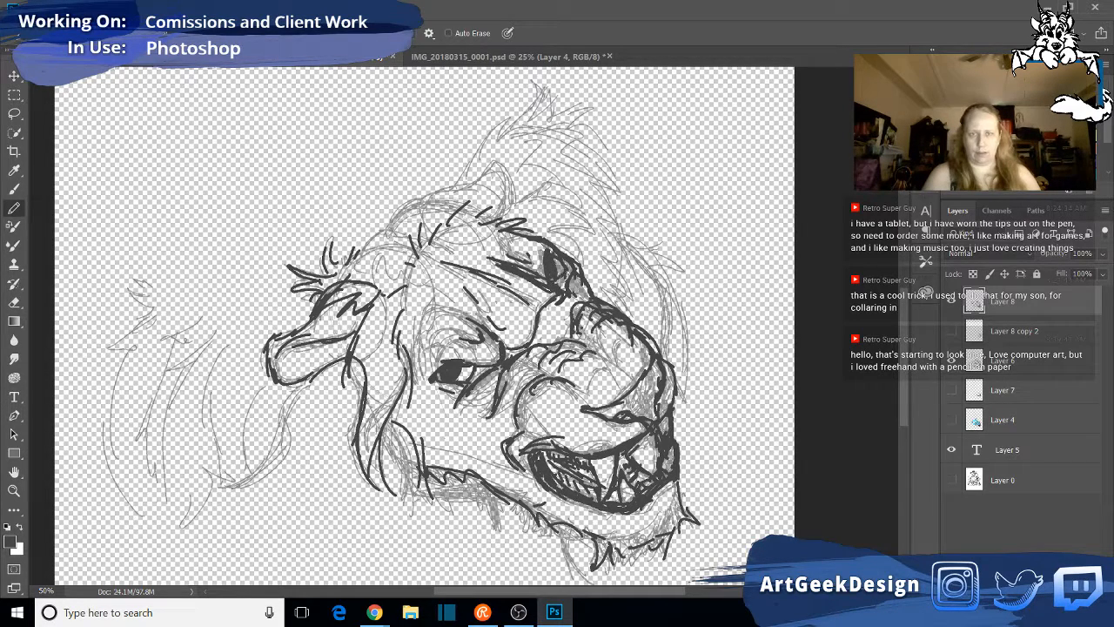
left_click_drag(551, 277, 559, 286)
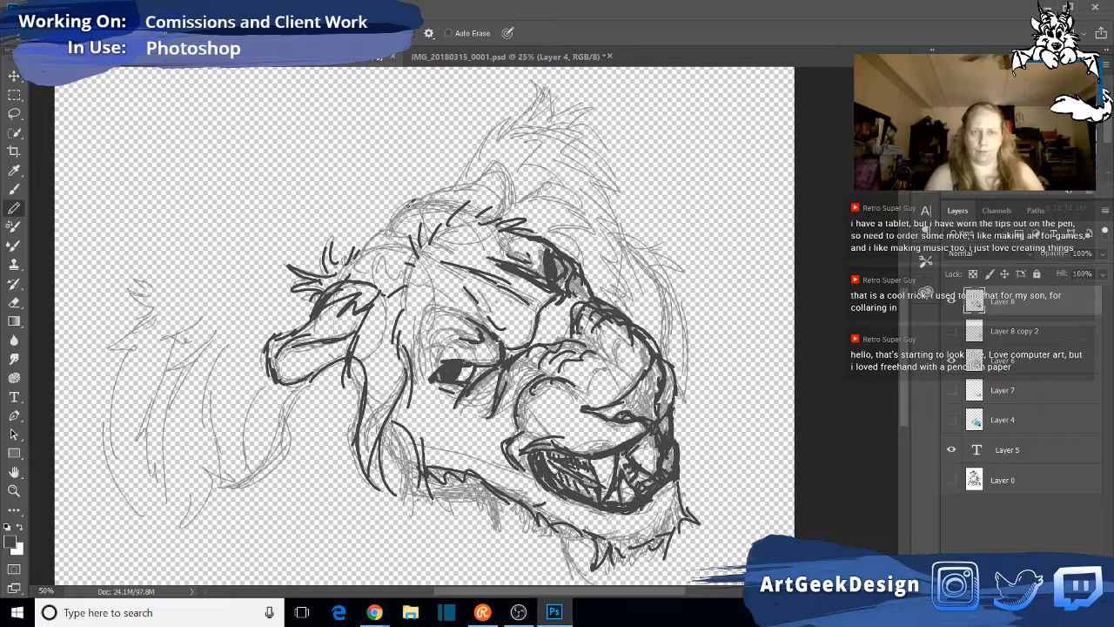
- Draw the far ear on top of the head with thick edges, including the head line leading up to it
mouse_move(408, 203)
left_mouse_down()
mouse_move(477, 200)
mouse_move(429, 194)
mouse_move(475, 183)
left_mouse_up()
left_click_drag(487, 168, 480, 175)
left_click_drag(501, 165, 460, 184)
mouse_move(483, 167)
left_mouse_down()
mouse_move(469, 179)
mouse_move(505, 201)
mouse_move(489, 215)
mouse_move(488, 171)
mouse_move(504, 184)
mouse_move(474, 173)
mouse_move(485, 168)
mouse_move(505, 187)
left_mouse_up()
mouse_move(503, 185)
left_mouse_down()
mouse_move(509, 205)
mouse_move(487, 216)
left_mouse_up()
left_click_drag(500, 187, 503, 203)
left_click_drag(496, 162, 488, 168)
left_click_drag(486, 158, 467, 183)
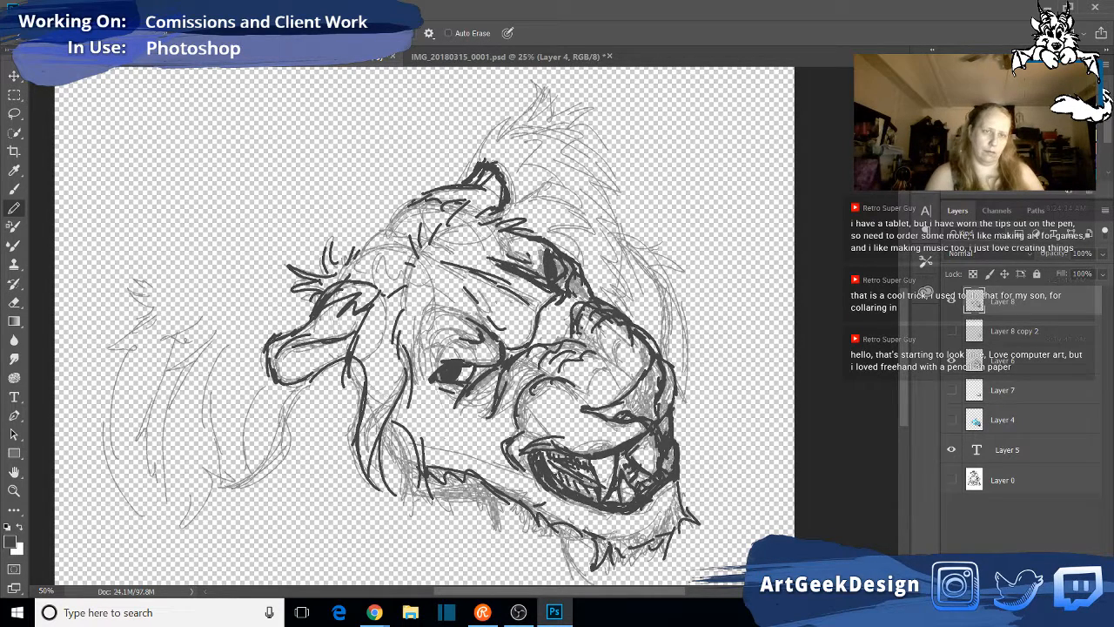
- Thicken the near ear's tip and lower edge, and extend the top-of-head line down from the far ear
mouse_move(269, 348)
left_mouse_down()
mouse_move(260, 360)
mouse_move(270, 370)
left_mouse_up()
left_click_drag(275, 381, 296, 388)
left_click_drag(291, 388, 315, 373)
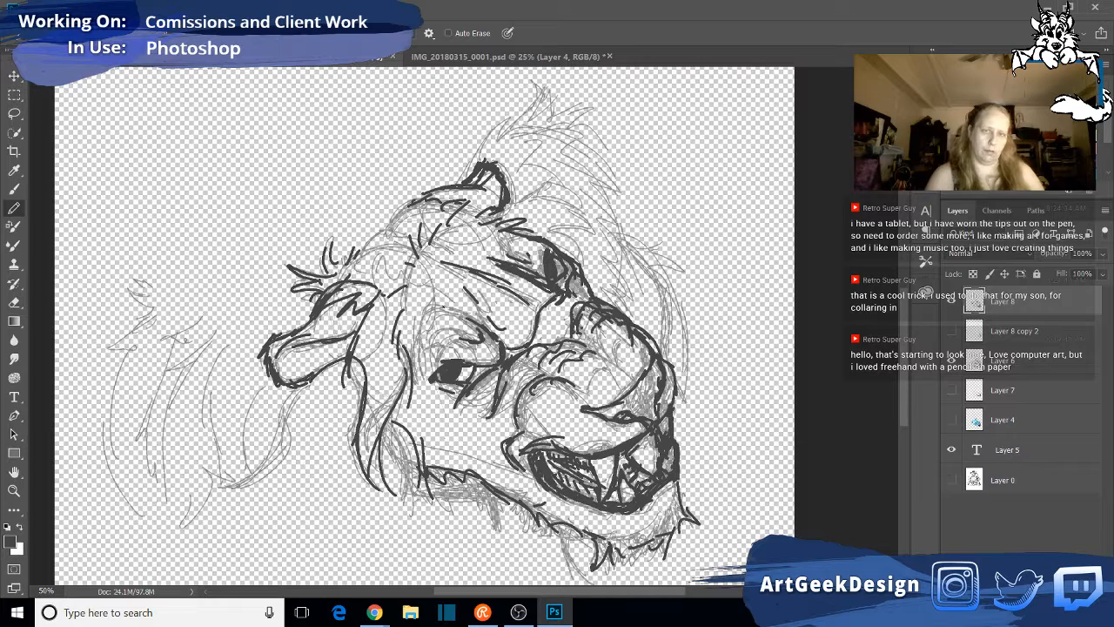
left_click_drag(430, 196, 406, 206)
left_click_drag(405, 203, 385, 220)
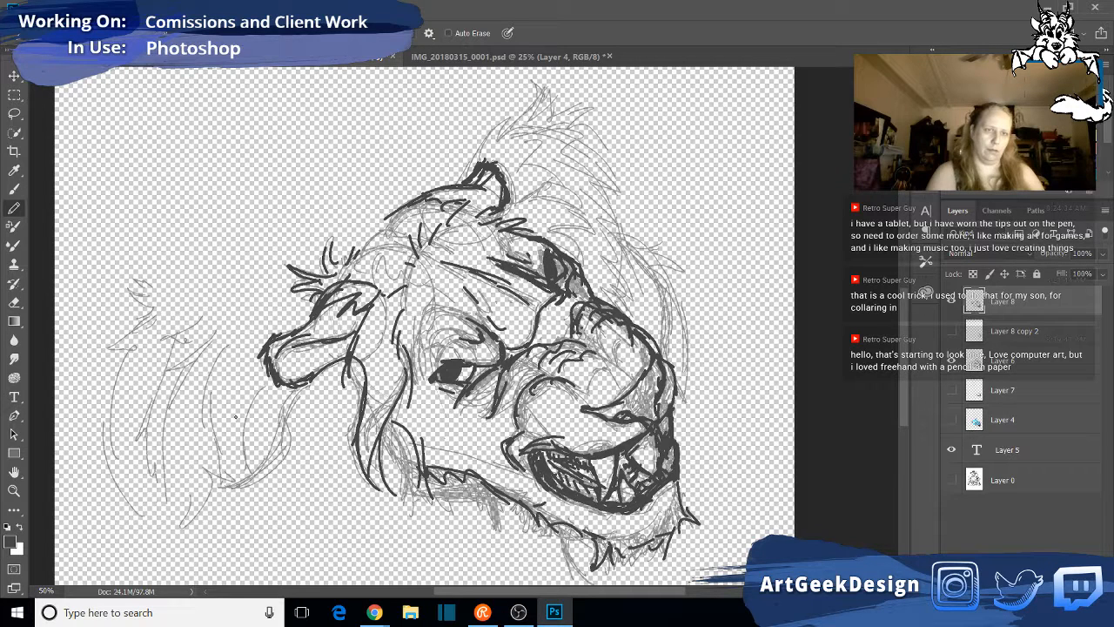
- Sketch loose mane strokes behind the near ear and sweeping arcs over the top of the head
mouse_move(330, 200)
left_mouse_down()
mouse_move(341, 205)
mouse_move(305, 195)
left_mouse_up()
left_click_drag(283, 188, 265, 191)
left_click_drag(228, 216, 155, 355)
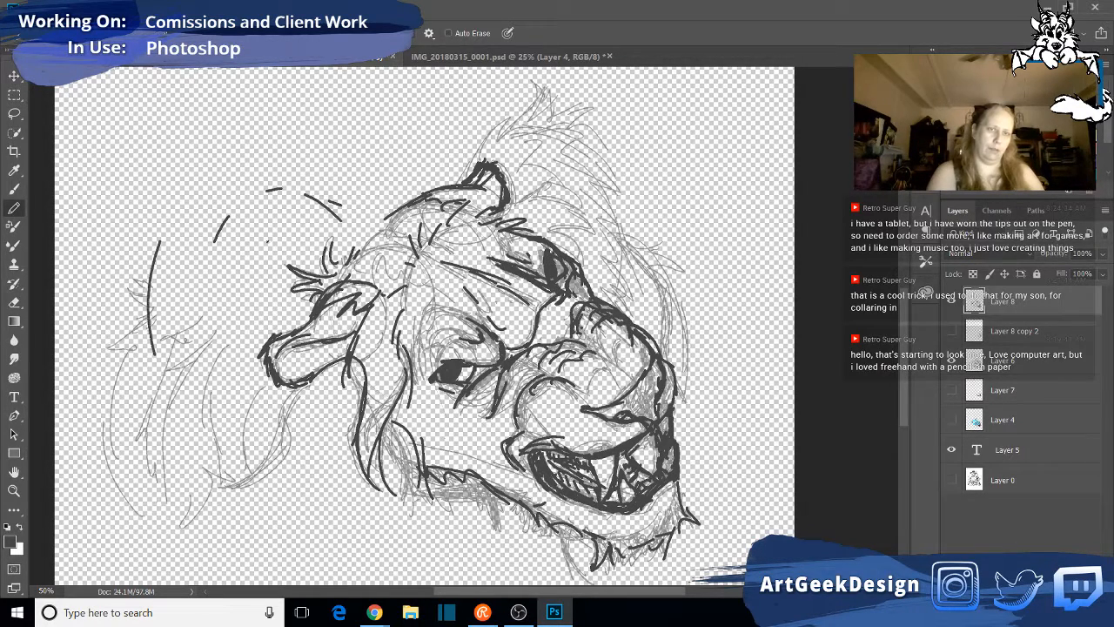
left_click_drag(147, 249, 117, 371)
left_click_drag(350, 192, 461, 110)
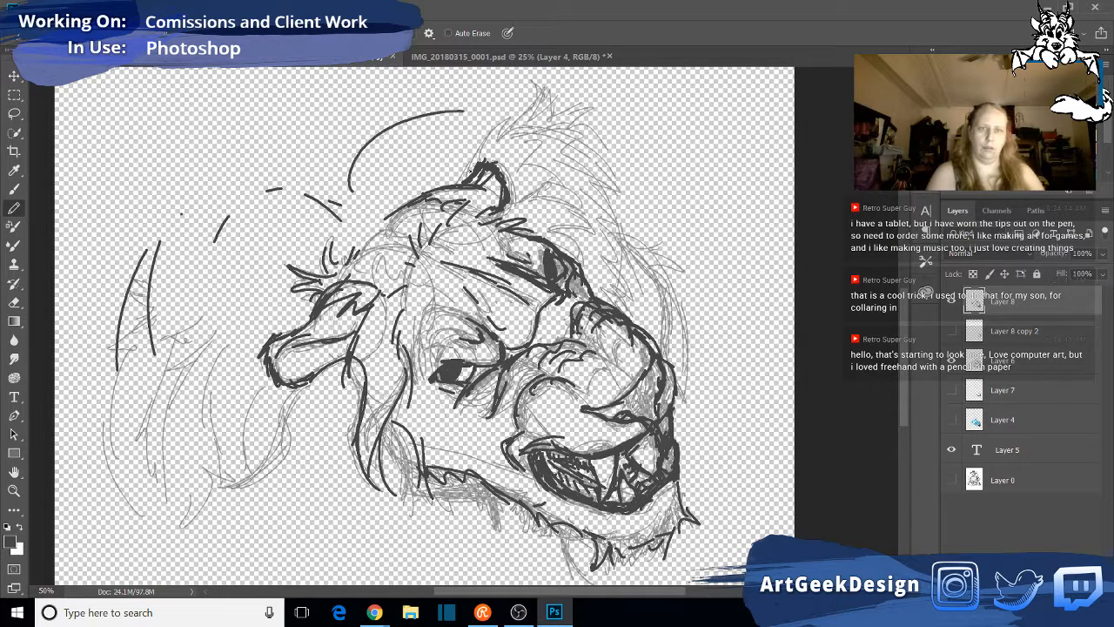
mouse_move(380, 166)
left_mouse_down()
mouse_move(498, 123)
mouse_move(579, 190)
left_mouse_up()
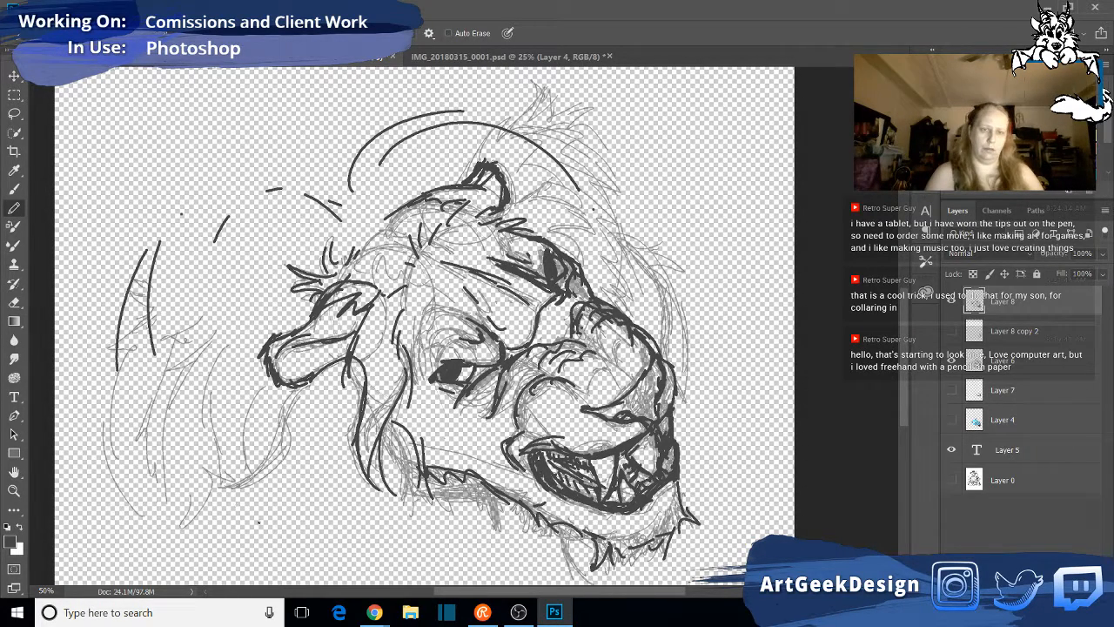
- Add hanging fur strokes beneath the chin for the beard
left_click_drag(555, 533, 591, 585)
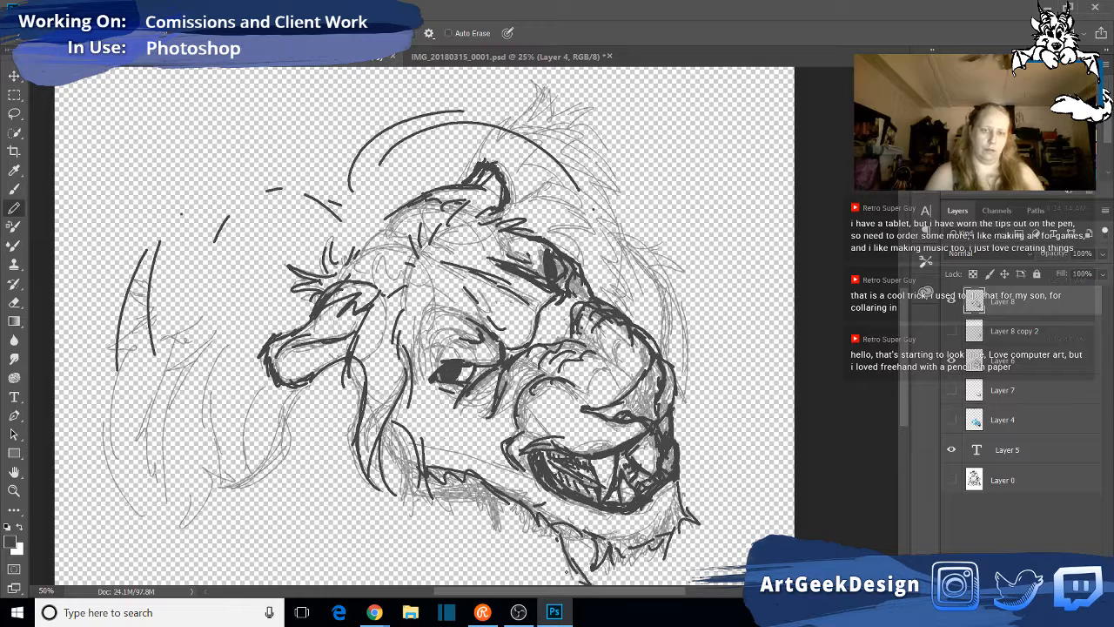
left_click_drag(557, 552, 580, 585)
left_click_drag(523, 519, 547, 585)
left_click_drag(553, 535, 533, 585)
left_click_drag(524, 519, 519, 565)
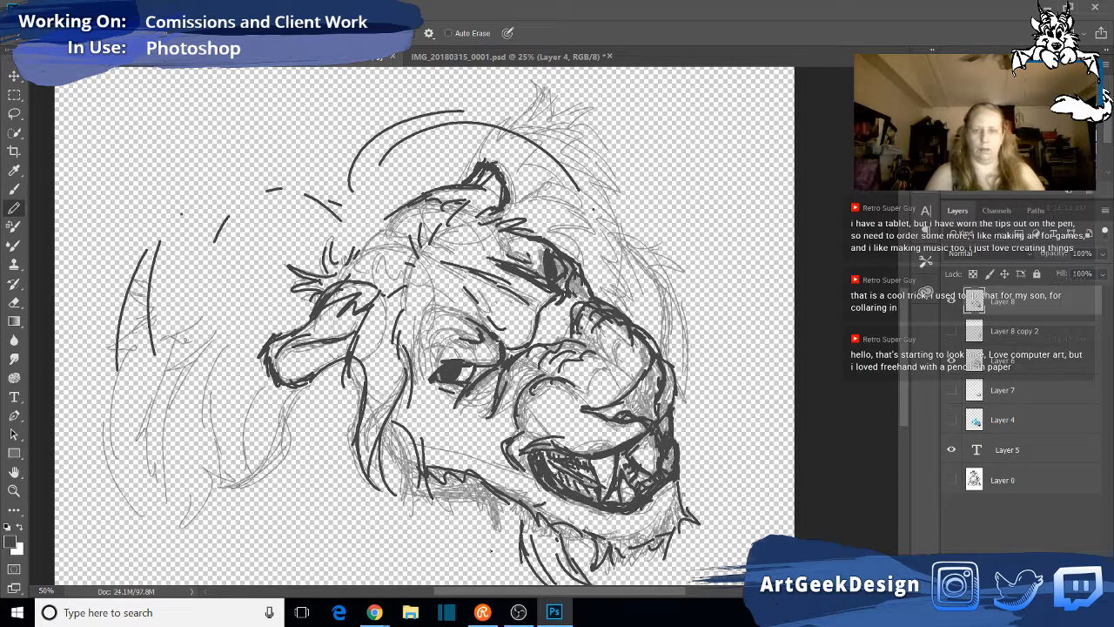
- Draw long curved mane strokes below the jaw and cheek down to the neck
mouse_move(479, 489)
left_mouse_down()
mouse_move(470, 563)
mouse_move(448, 583)
mouse_move(469, 493)
left_mouse_up()
left_click_drag(477, 519, 449, 582)
left_click_drag(381, 503, 411, 578)
left_click_drag(387, 480, 371, 545)
left_click_drag(392, 549, 405, 568)
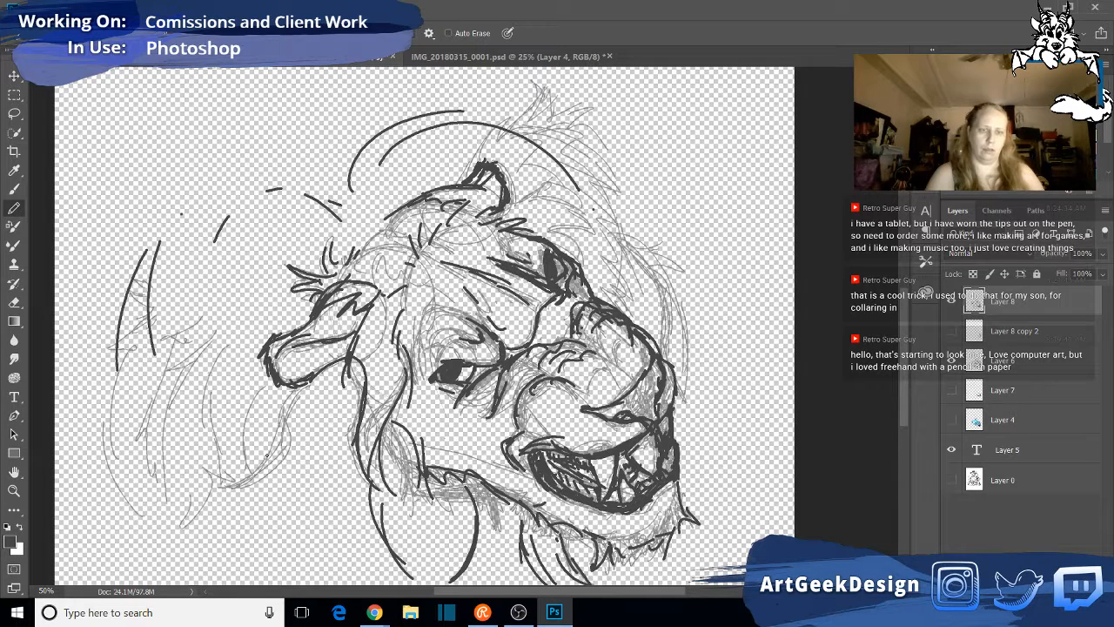
- Draw curved mane strokes from beneath the near ear down to the neck, adding short forked strands at the lower ends
mouse_move(296, 385)
left_mouse_down()
mouse_move(228, 490)
mouse_move(276, 455)
mouse_move(287, 413)
left_mouse_up()
left_click_drag(284, 469, 303, 569)
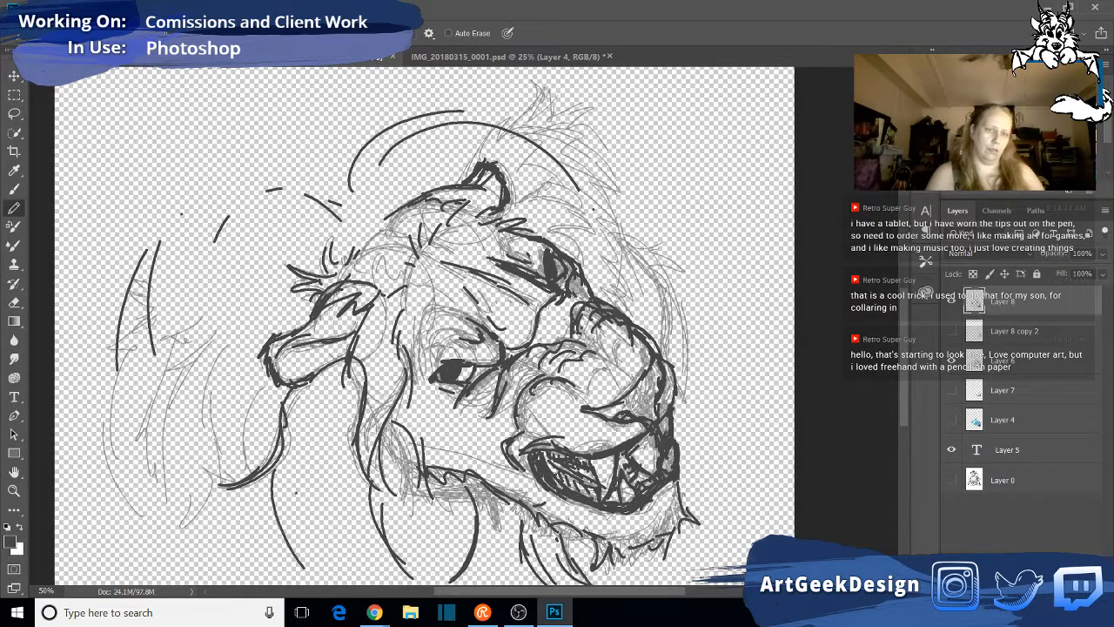
left_click_drag(279, 502, 296, 557)
mouse_move(274, 510)
left_mouse_down()
mouse_move(266, 559)
mouse_move(280, 543)
left_mouse_up()
left_click_drag(288, 528, 313, 566)
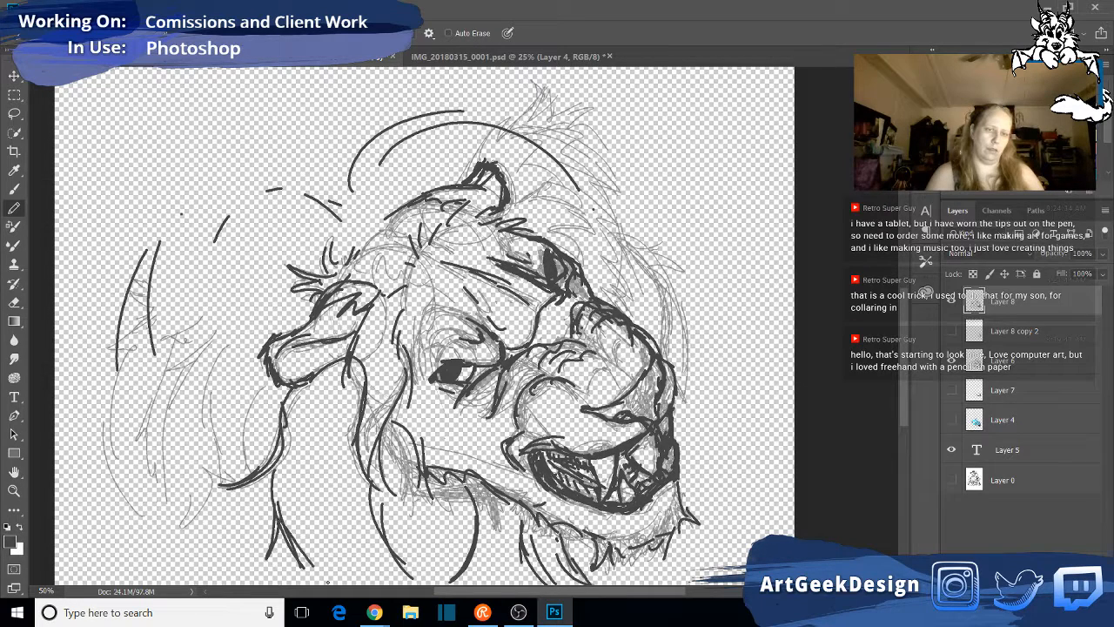
- Draw long sweeping mane strokes behind the near ear, tracing the locks down the mane's outer back edge
left_click_drag(261, 361, 229, 438)
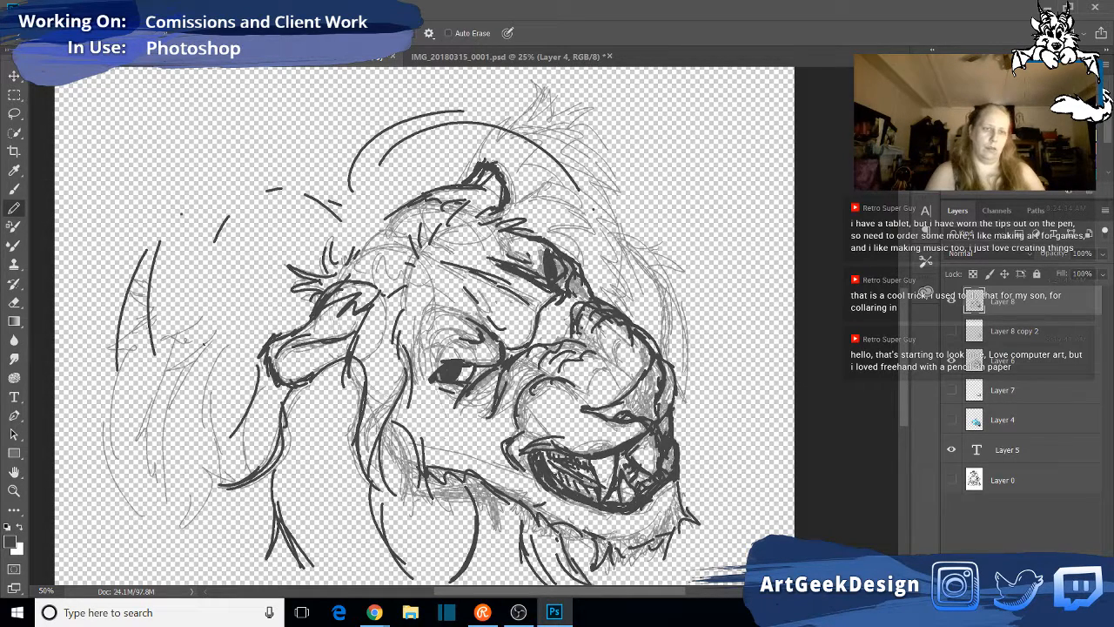
mouse_move(224, 335)
left_mouse_down()
mouse_move(190, 423)
mouse_move(211, 489)
mouse_move(172, 552)
left_mouse_up()
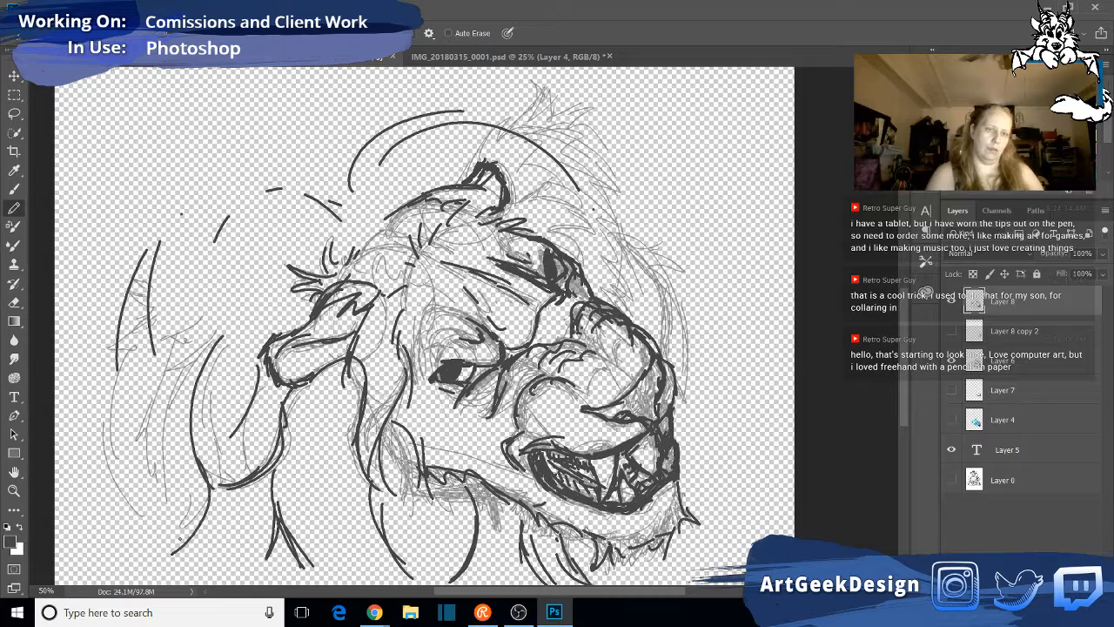
mouse_move(189, 322)
left_mouse_down()
mouse_move(150, 360)
mouse_move(178, 376)
mouse_move(115, 437)
mouse_move(153, 482)
mouse_move(179, 572)
left_mouse_up()
left_click_drag(125, 354, 87, 524)
left_click_drag(111, 459, 180, 558)
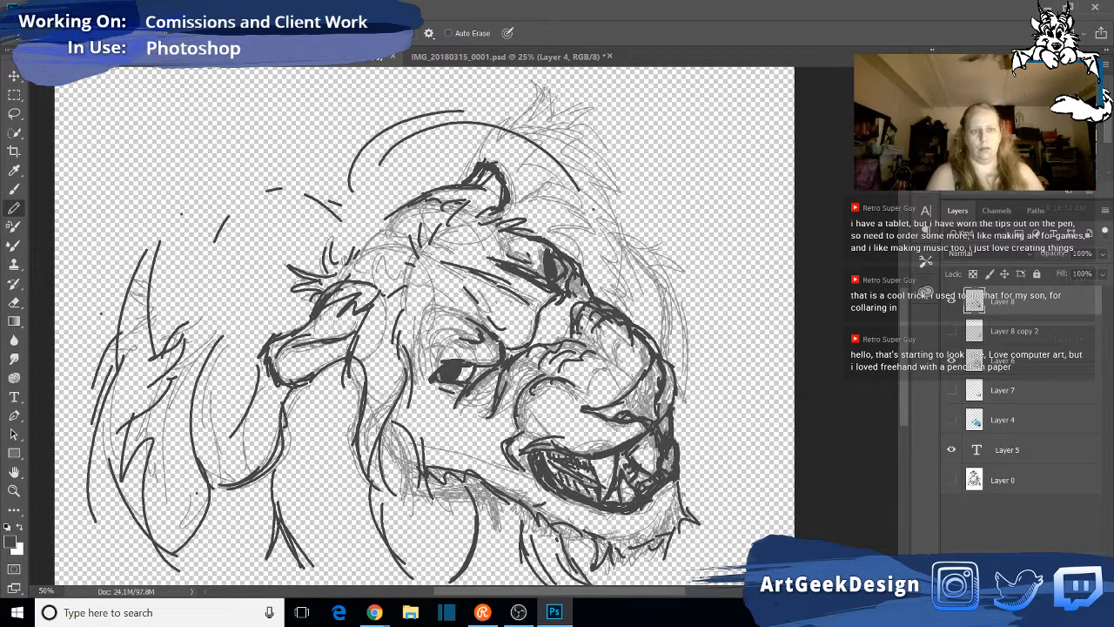
- Add short strokes at the mane's outer back edge and arcs over the crown and down behind the far ear
left_click_drag(74, 338, 102, 312)
mouse_move(330, 165)
left_mouse_down()
mouse_move(324, 195)
mouse_move(415, 125)
left_mouse_up()
mouse_move(540, 172)
left_mouse_down()
mouse_move(618, 242)
mouse_move(625, 298)
left_mouse_up()
left_click_drag(603, 258, 634, 323)
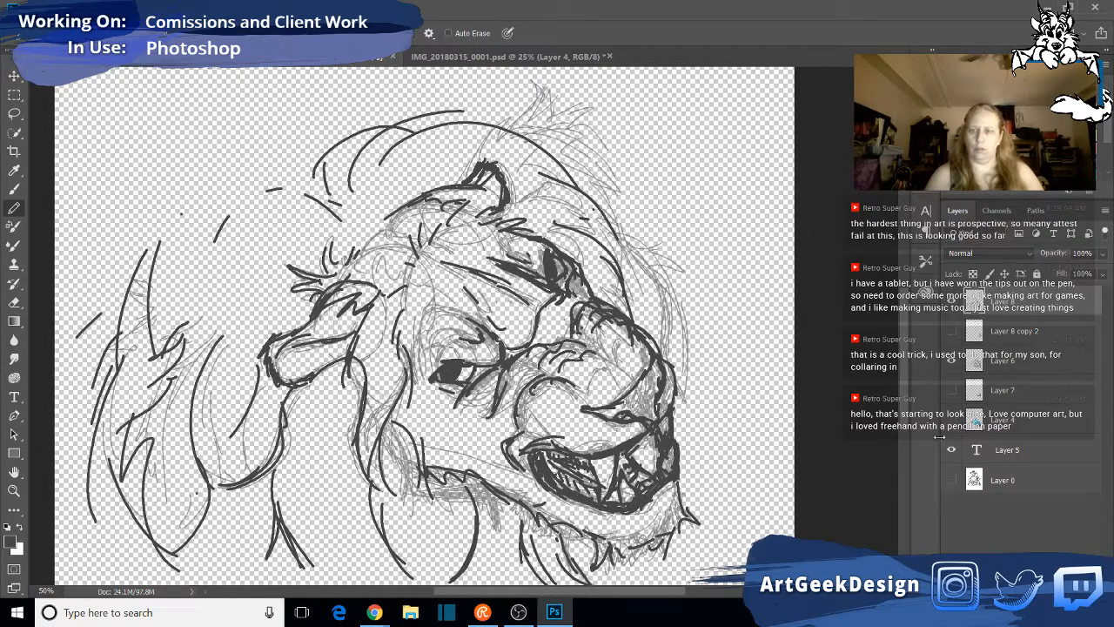
- Toggle Layer 0 on and off to compare the new lion head with the original drawing
left_click(951, 480)
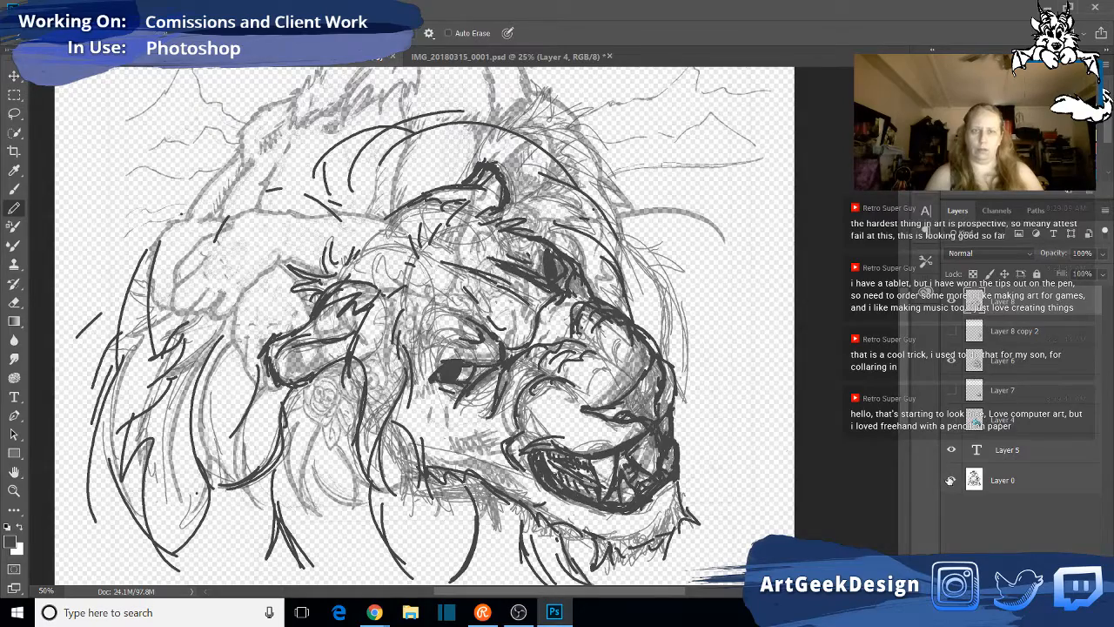
left_click(951, 479)
left_click(950, 479)
left_click(950, 480)
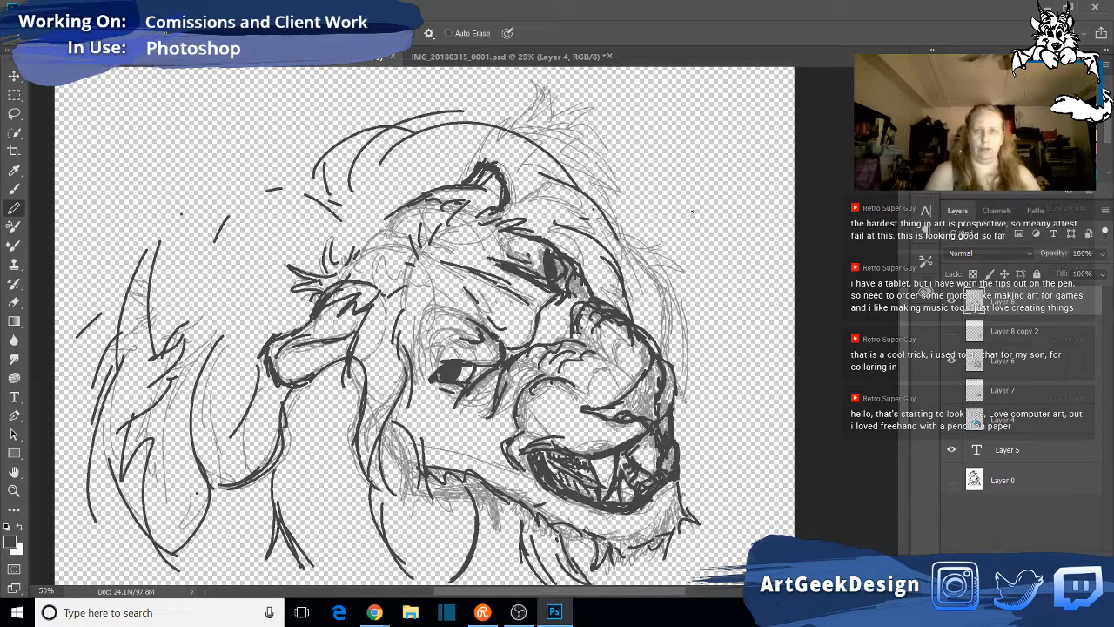
- In IMG_20180315_0001.psd, hide the lion photo on Layer 2 and set Layer 0's opacity to 100%
left_click(512, 57)
left_click(952, 391)
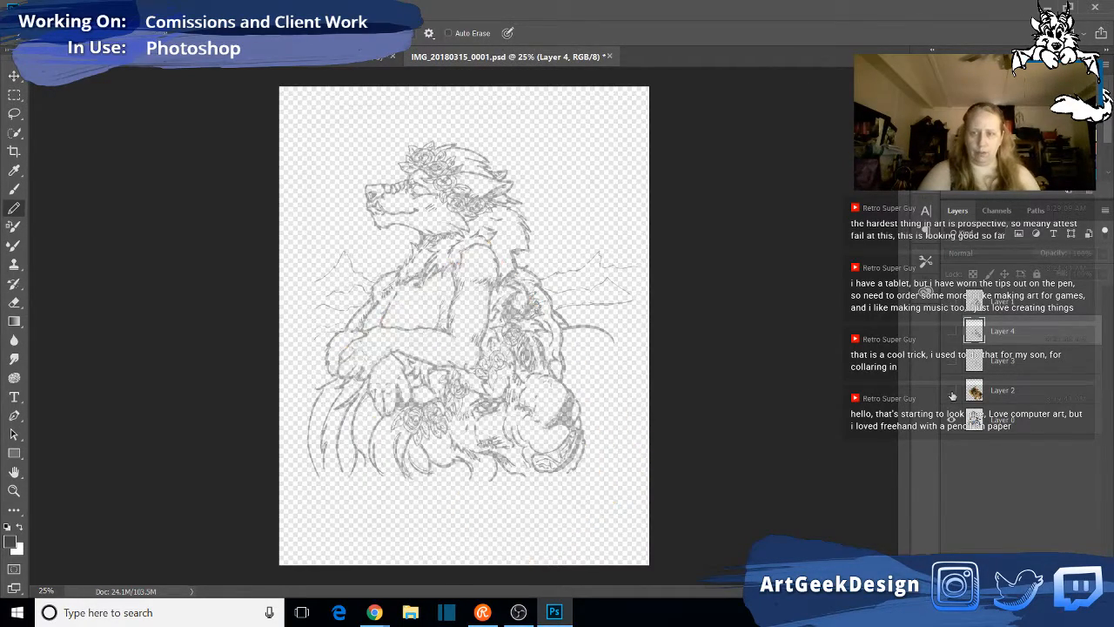
left_click(1021, 423)
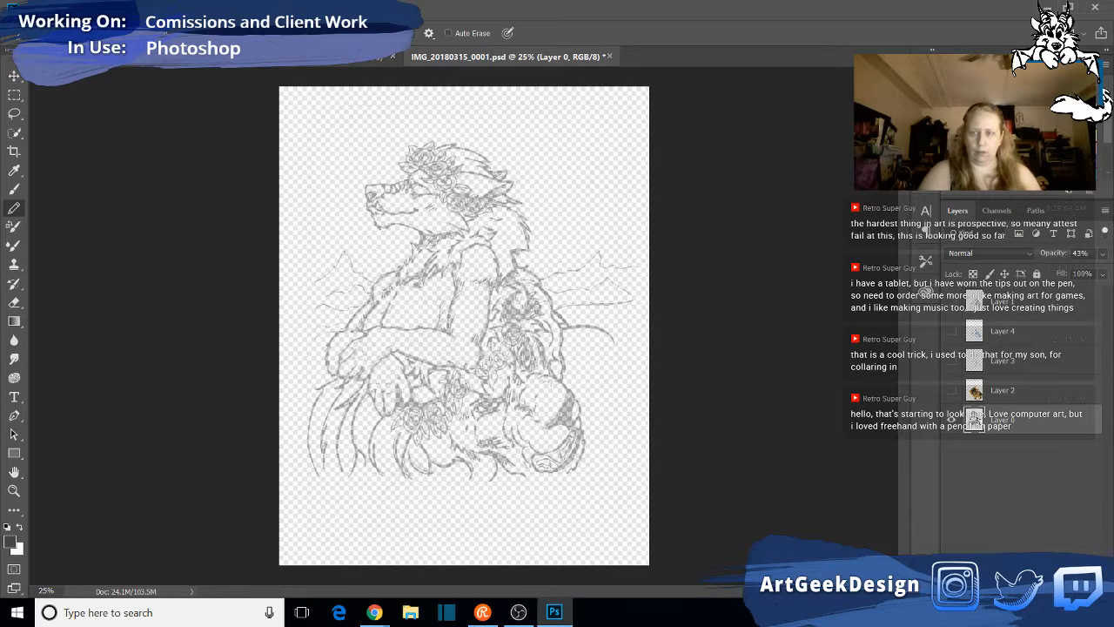
left_click(1102, 254)
left_click_drag(1066, 272, 1104, 271)
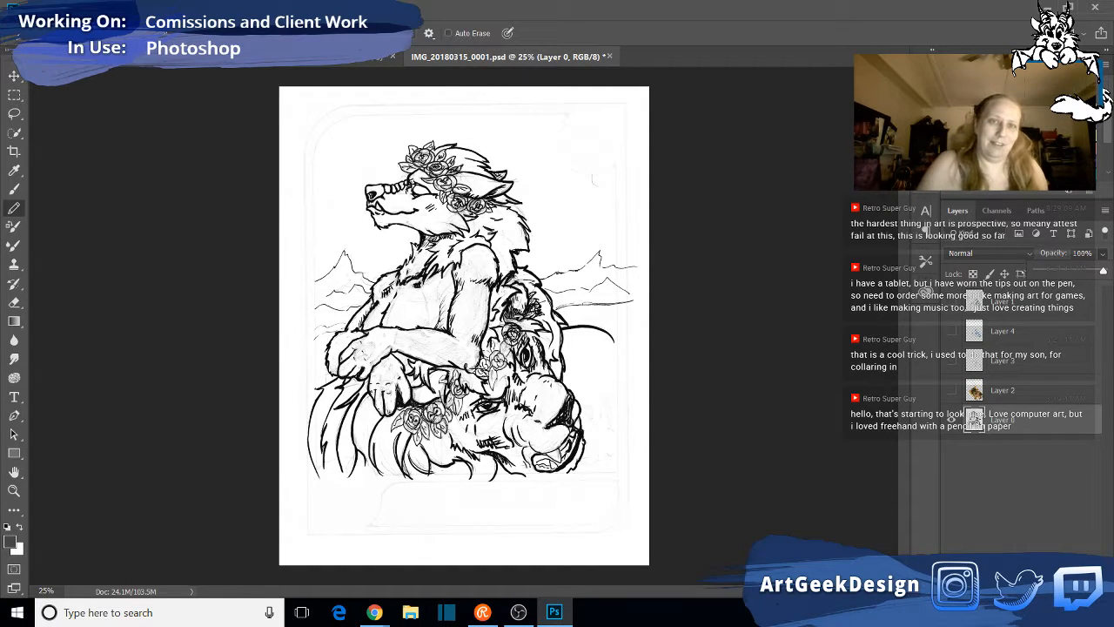
- Show the lion photo and review the Layer 3, Layer 4 and Layer 1 sketches over it in turn
left_click(953, 393)
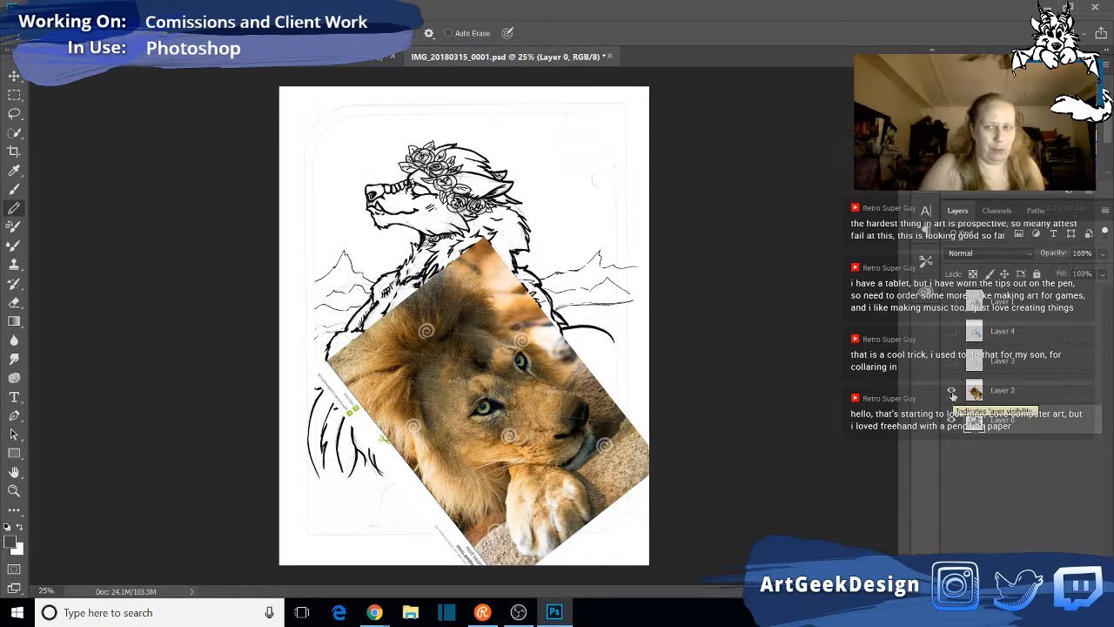
left_click(953, 360)
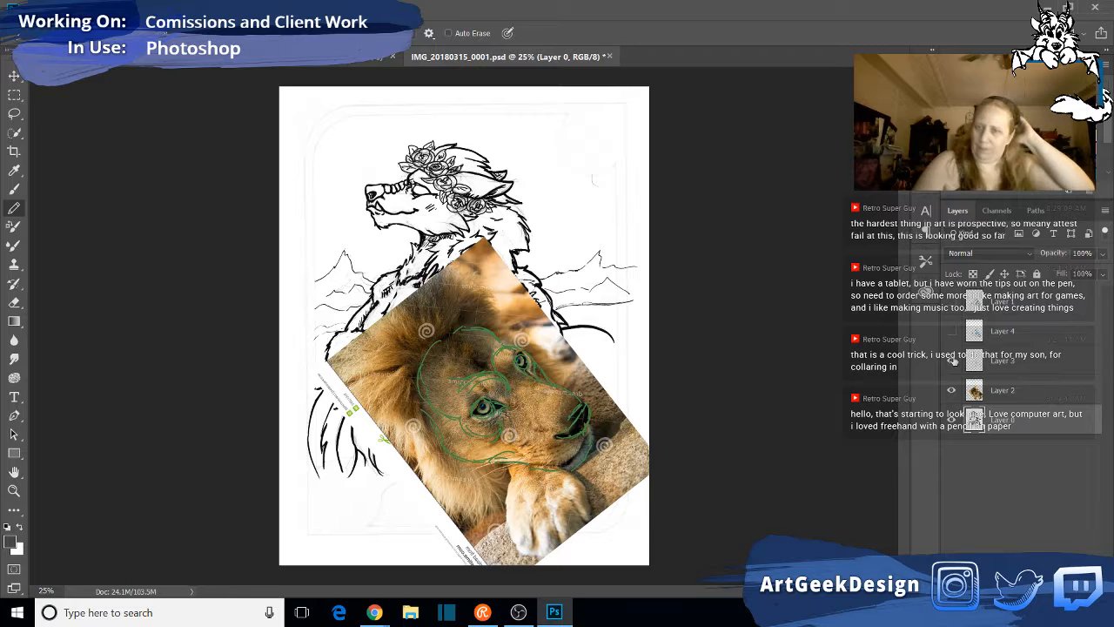
left_click(951, 330)
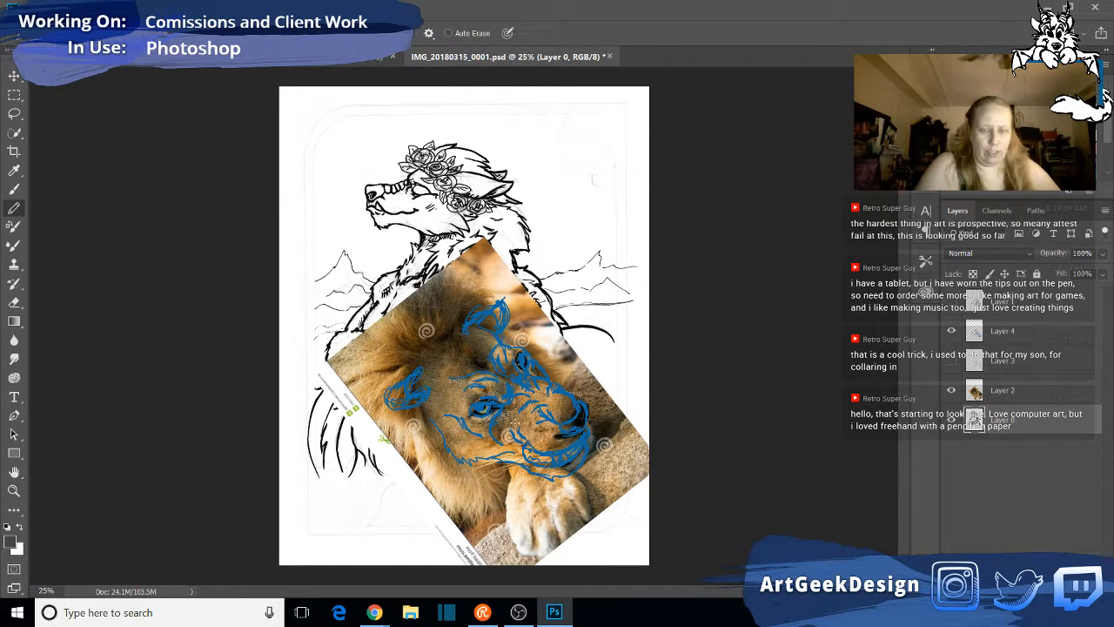
left_click(952, 331)
left_click(951, 301)
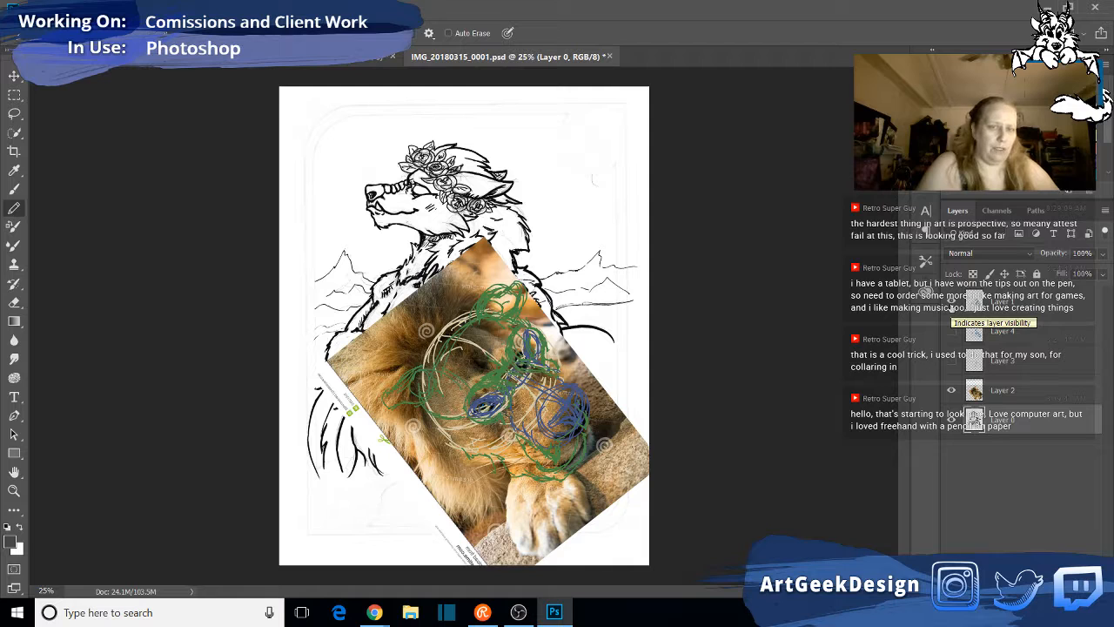
left_click(952, 301)
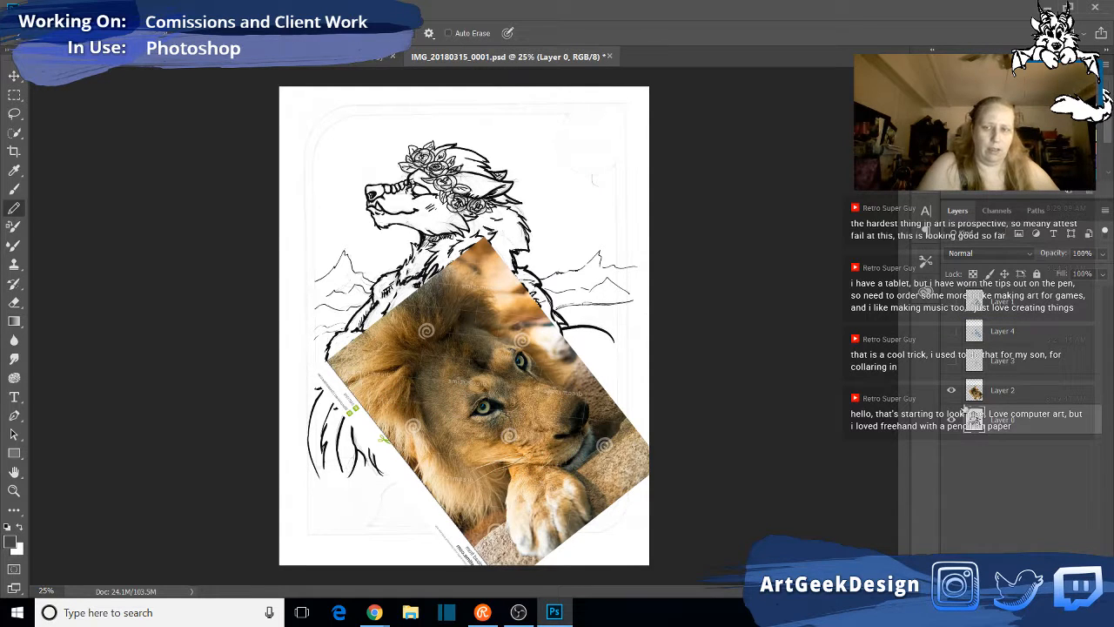
left_click(952, 390)
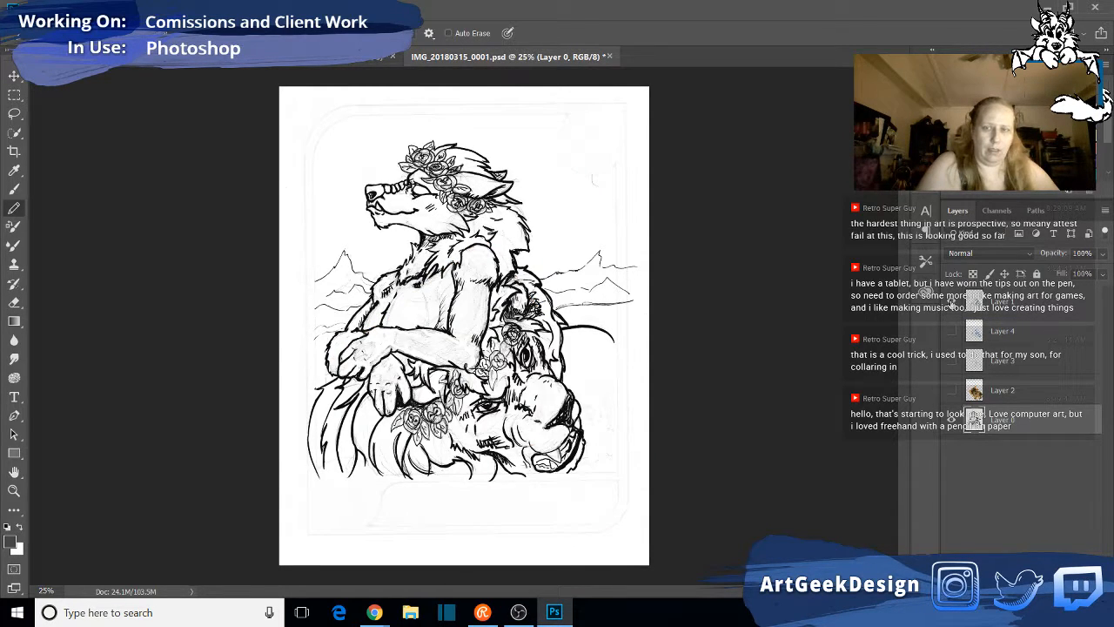
- Compare the Layer 1 construction shapes and the blue Layer 4 sketch over the original ink drawing by toggling their visibility
left_click(951, 302)
left_click(952, 300)
left_click(952, 300)
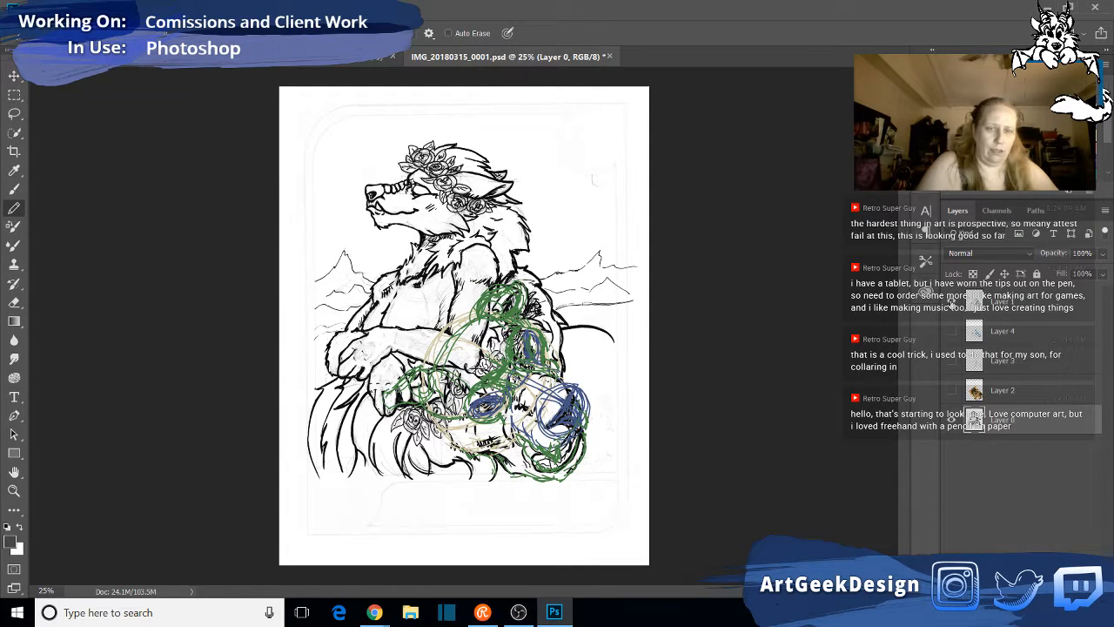
left_click(953, 301)
left_click(951, 332)
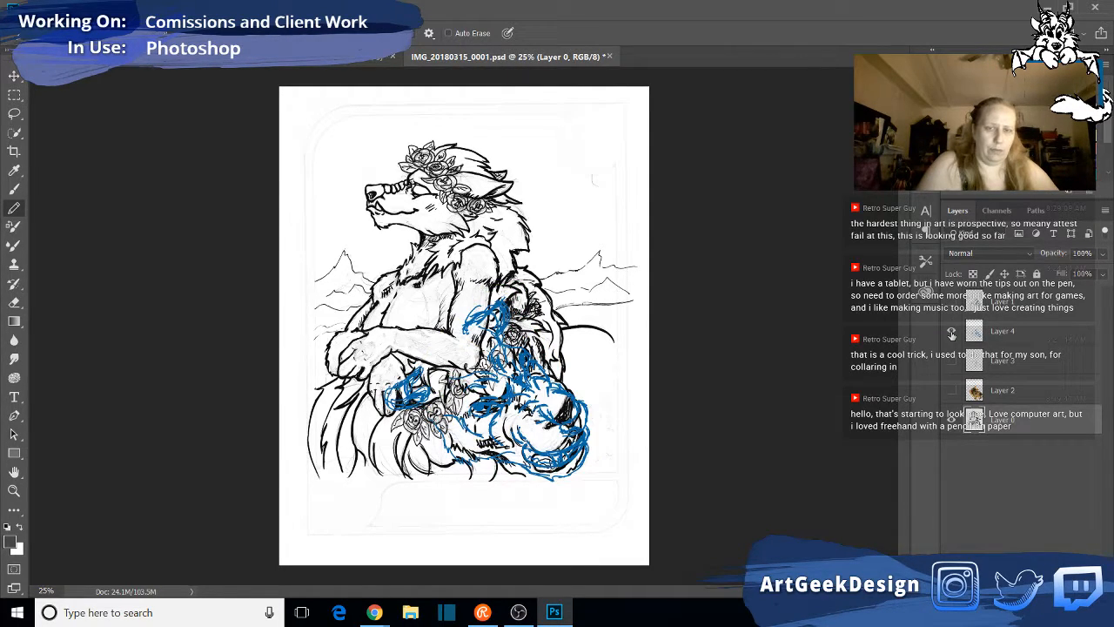
left_click(952, 302)
left_click(952, 301)
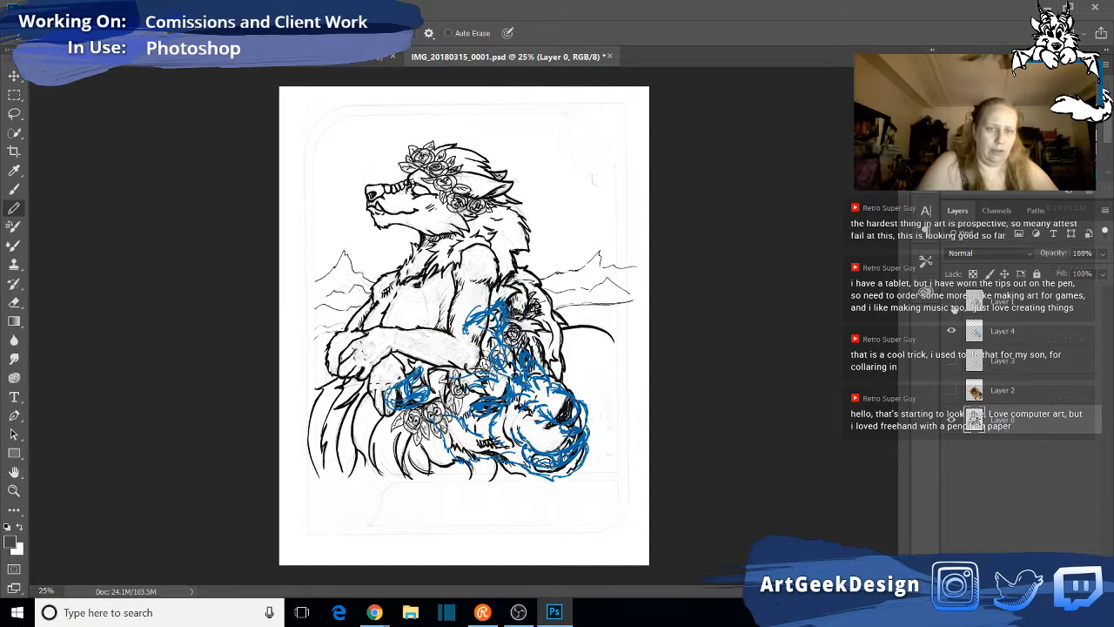
left_click(952, 301)
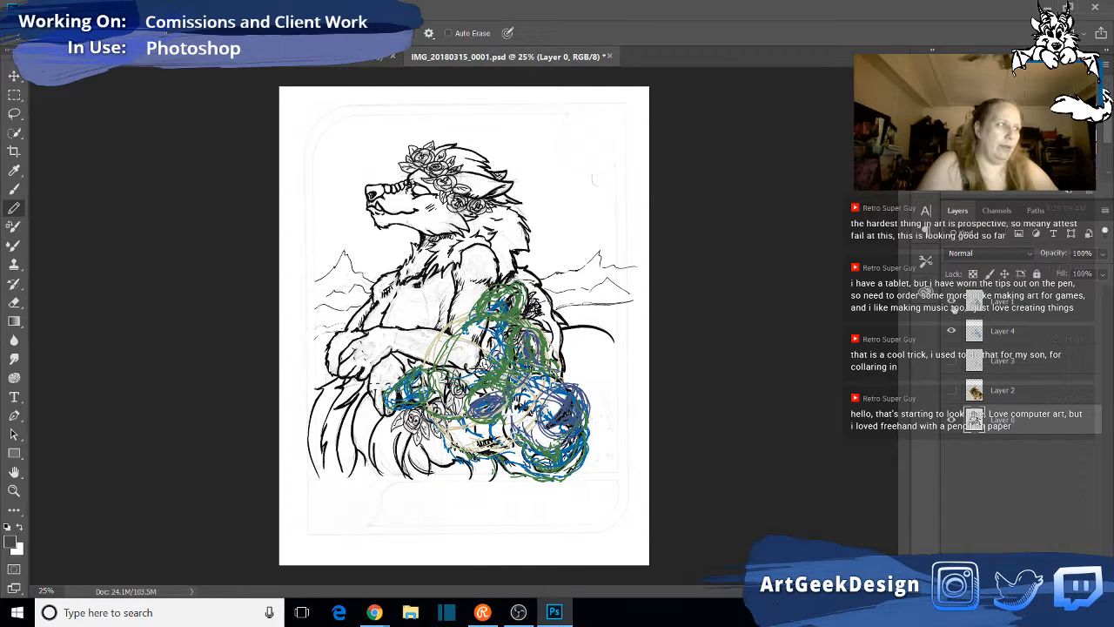
left_click(952, 301)
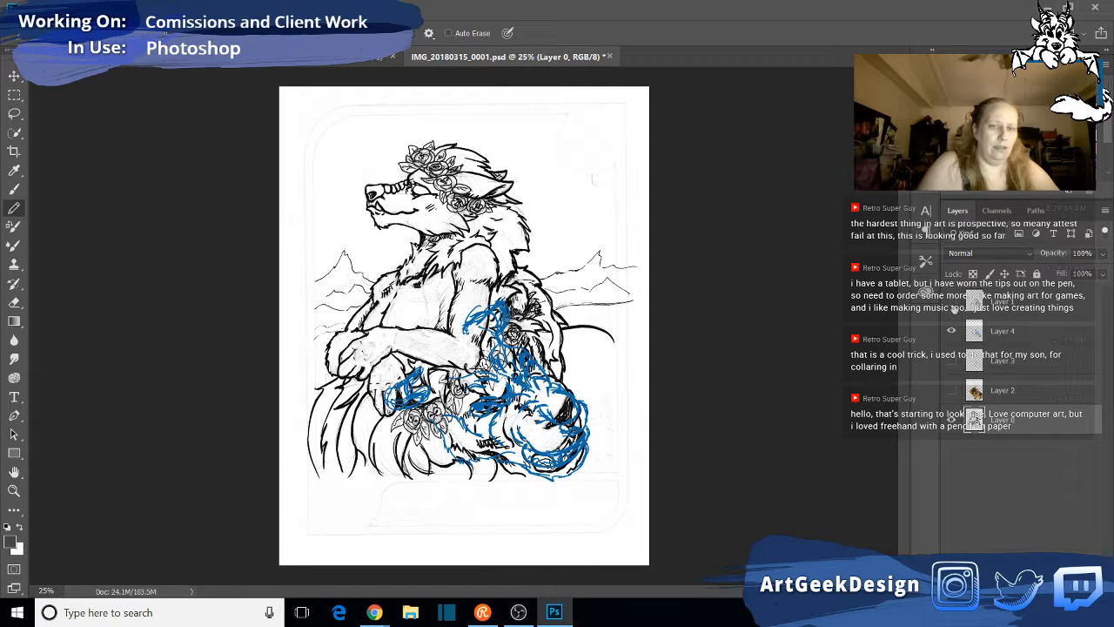
left_click(954, 307)
left_click(954, 307)
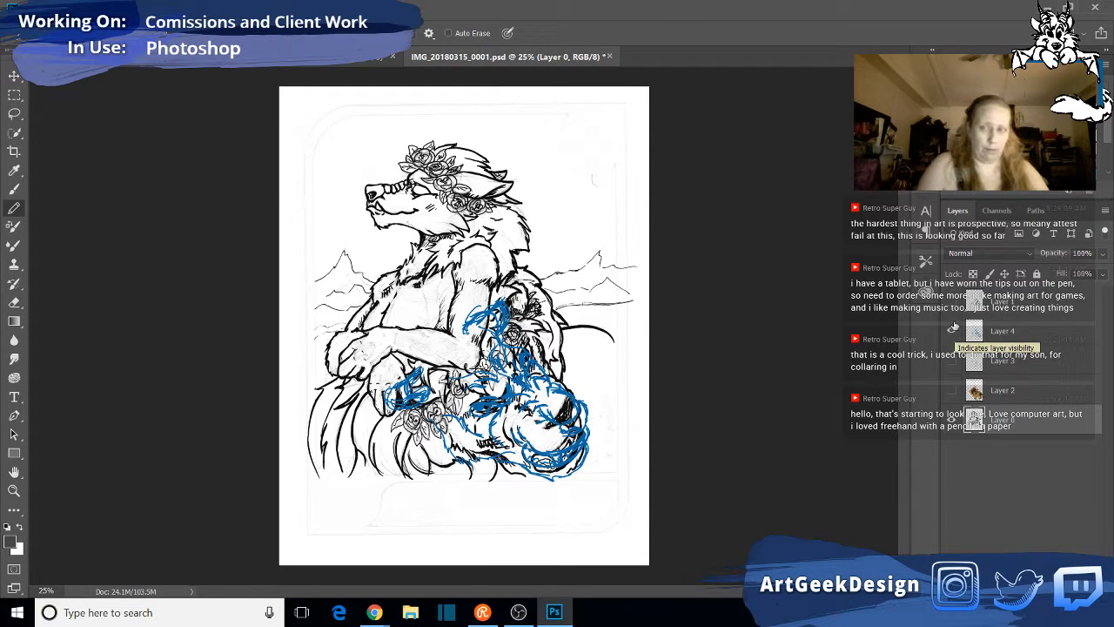
left_click(953, 331)
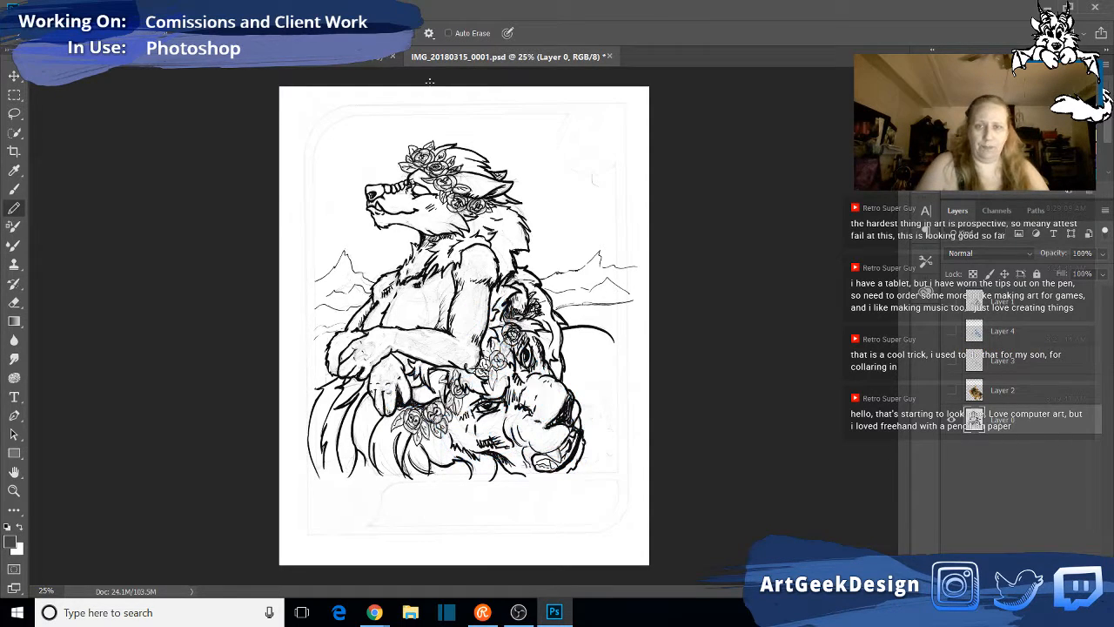
- Return to the lion head document and bring up the lion skull reference in Chrome, moving its window off the drawing
left_click(292, 63)
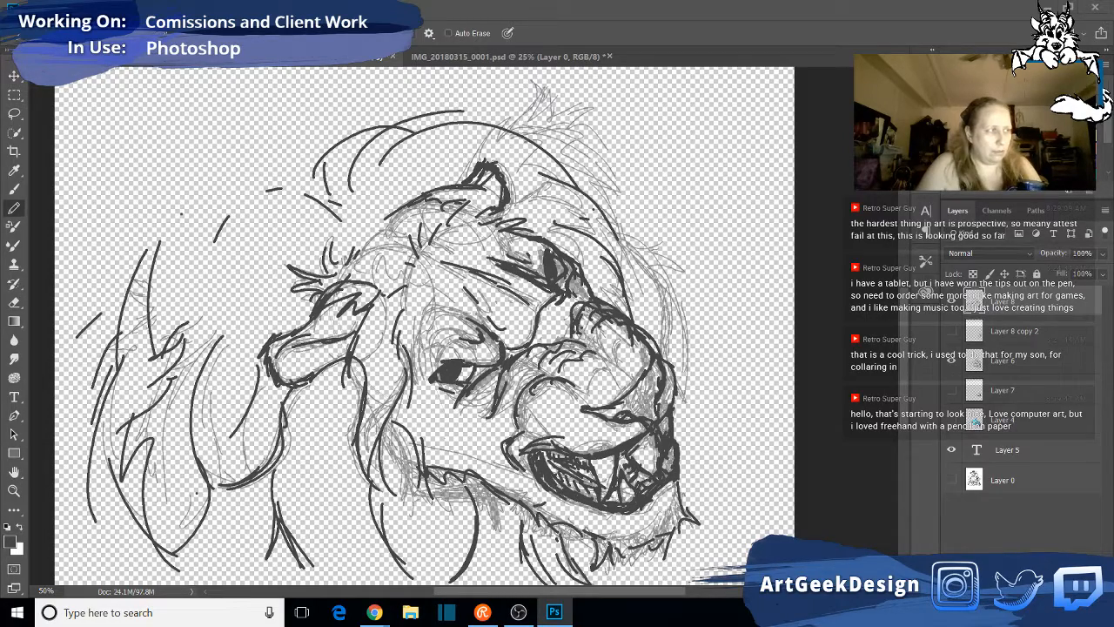
left_click(374, 612)
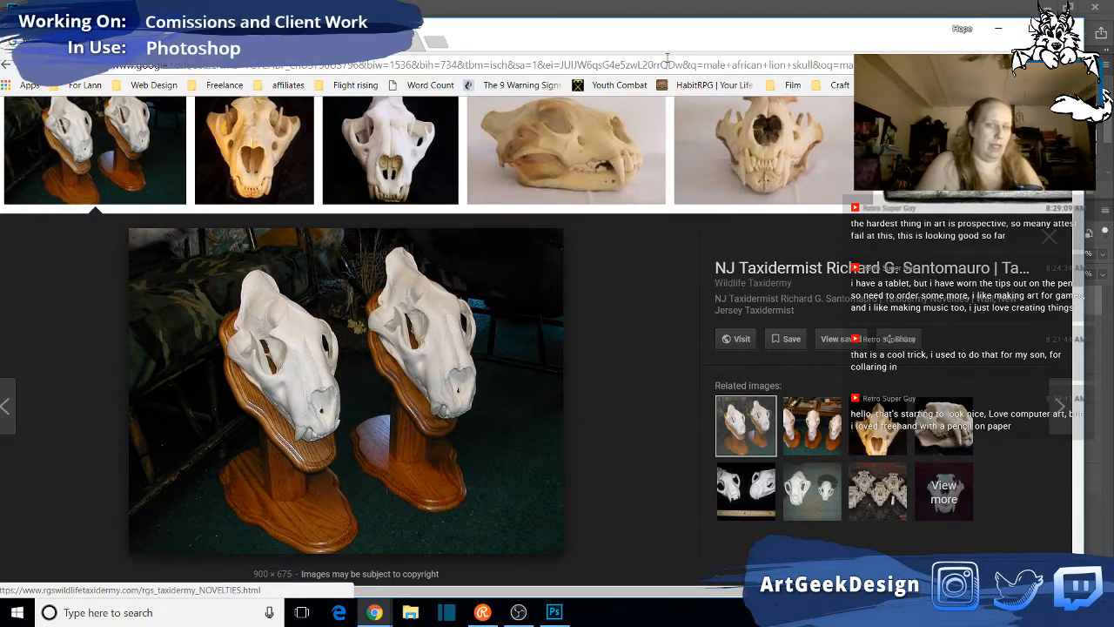
left_click_drag(699, 35, 0, 105)
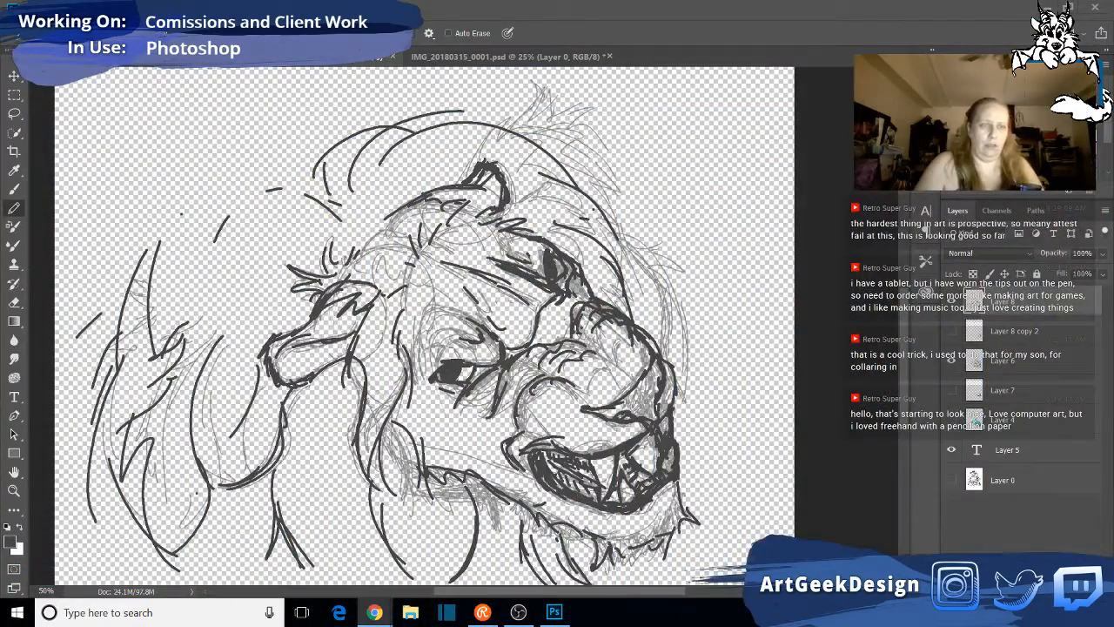
- Examine the coloured skull construction on Layer 4 with and without the Layer 8 linework, hiding Layer 4 at the end
left_click(952, 422)
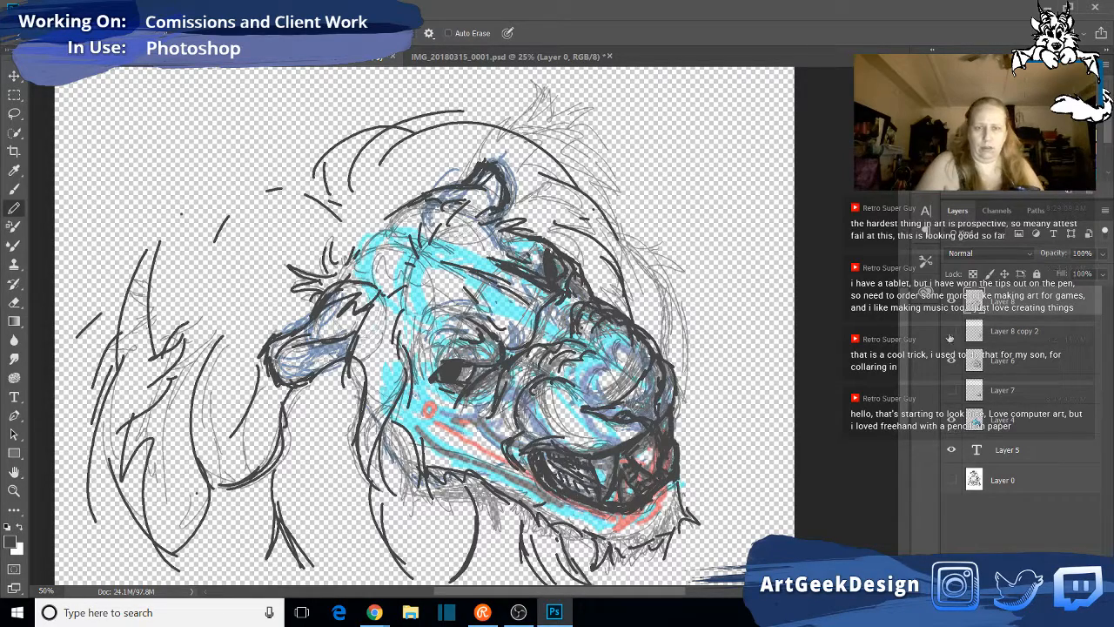
left_click(952, 303)
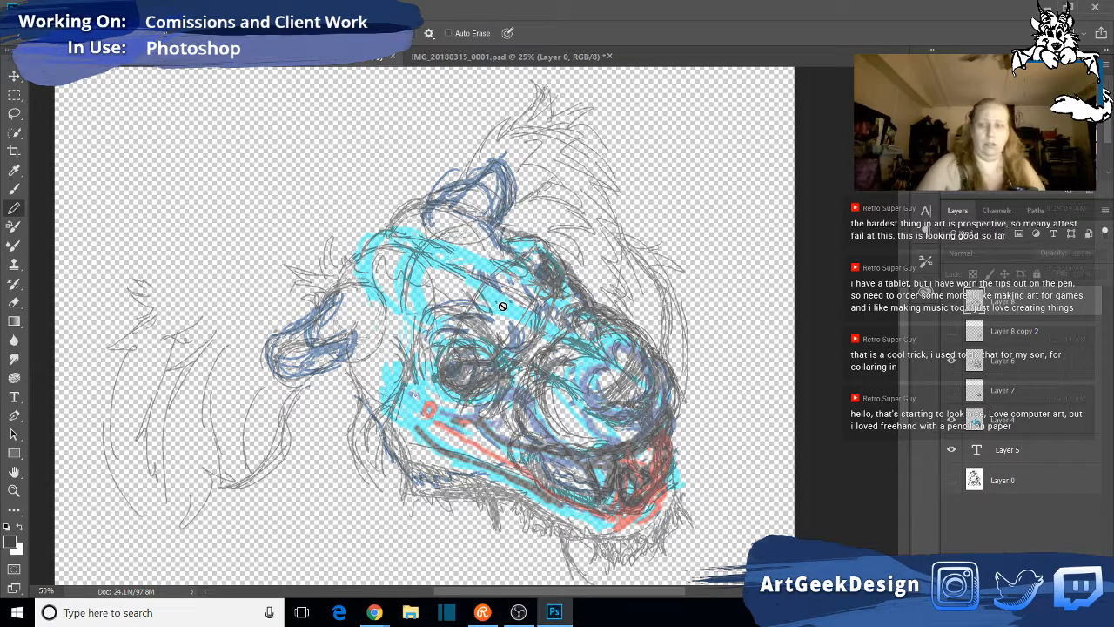
left_click(951, 421)
- Show Layer 7 and Layer 8 copy 2, toggling Layer 6 to compare the muzzle studies with the rough sketch
left_click(951, 390)
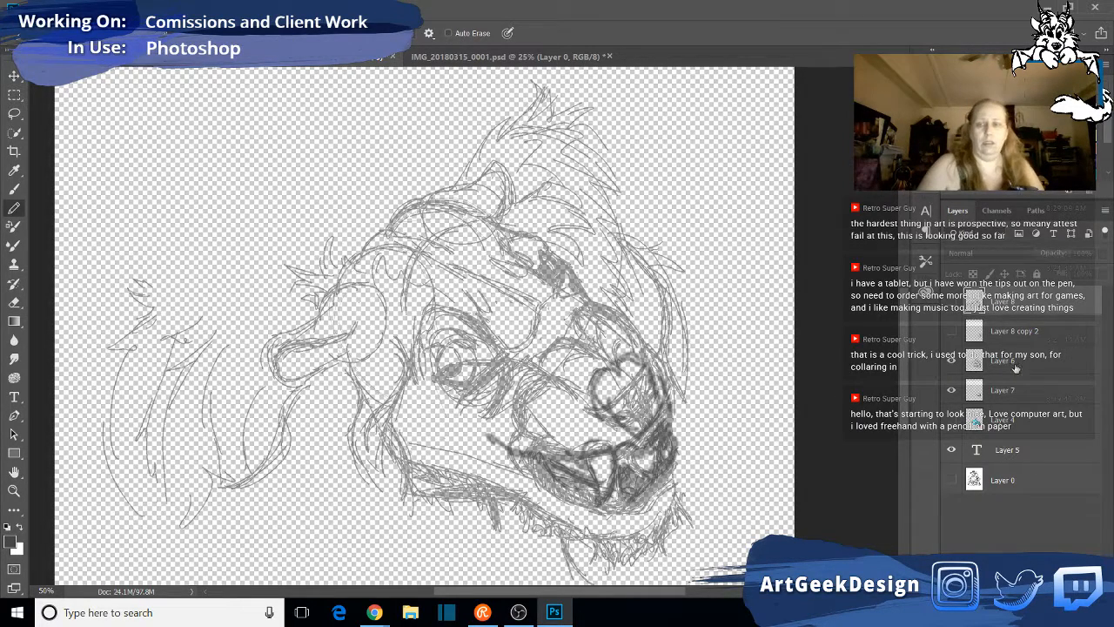
left_click(951, 360)
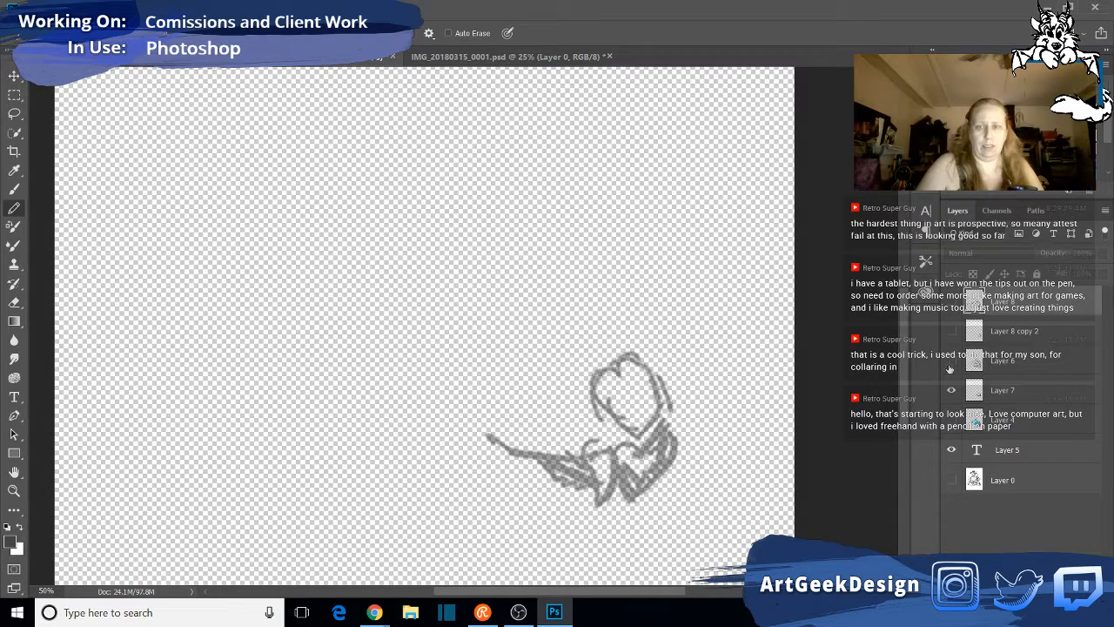
left_click(951, 361)
left_click(952, 332)
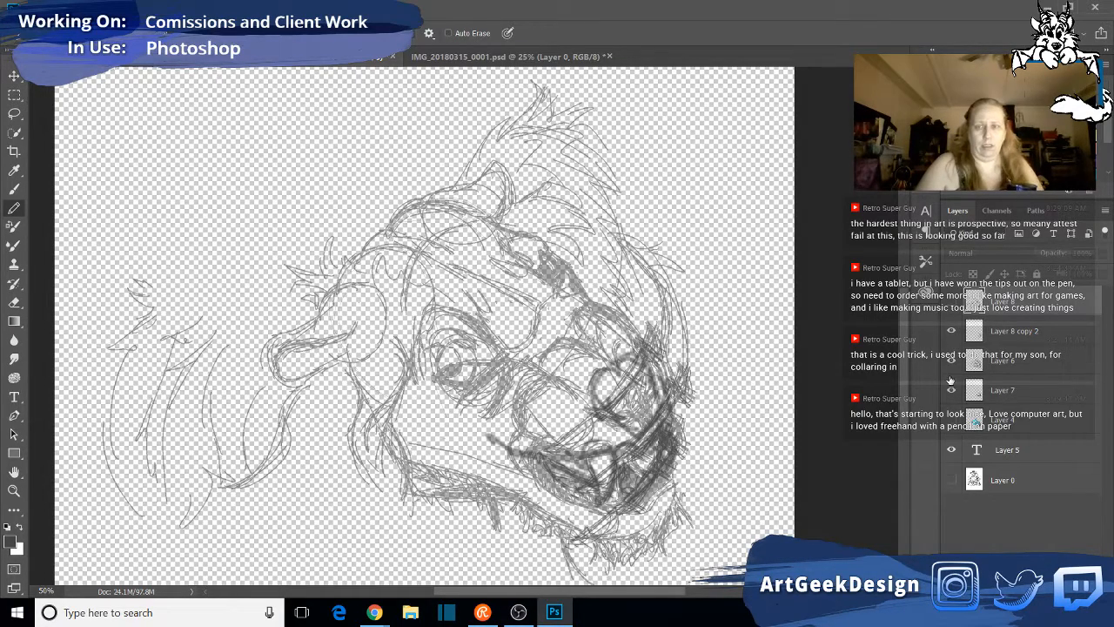
left_click(952, 363)
left_click(953, 364)
- Toggle Layer 8 over the rough sketches and show the Layer 4 skull construction beneath them
left_click(951, 302)
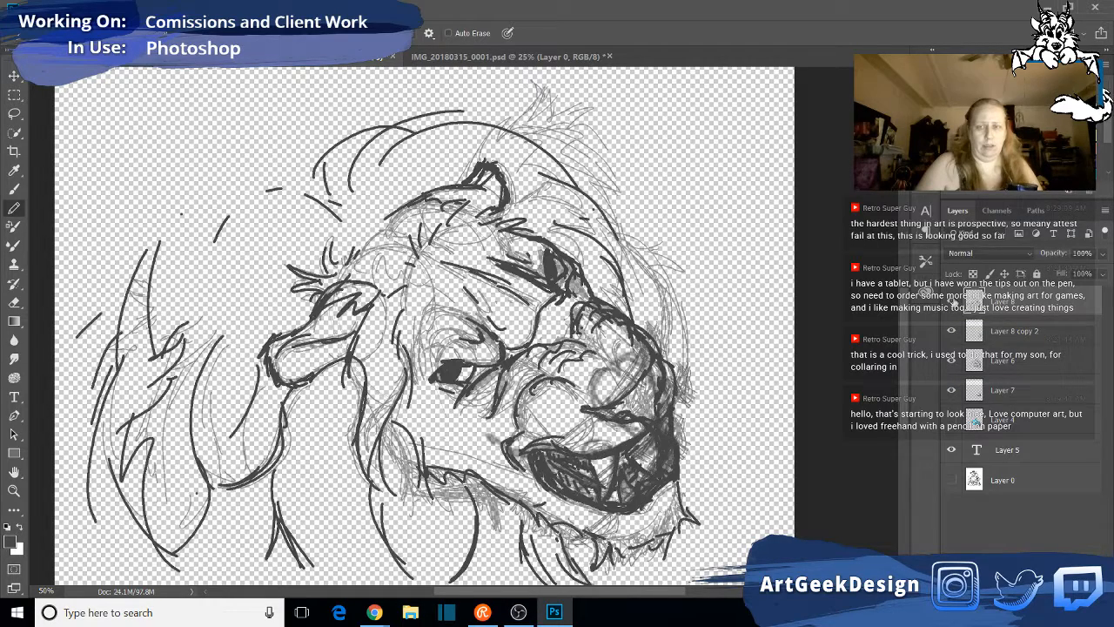
left_click(951, 302)
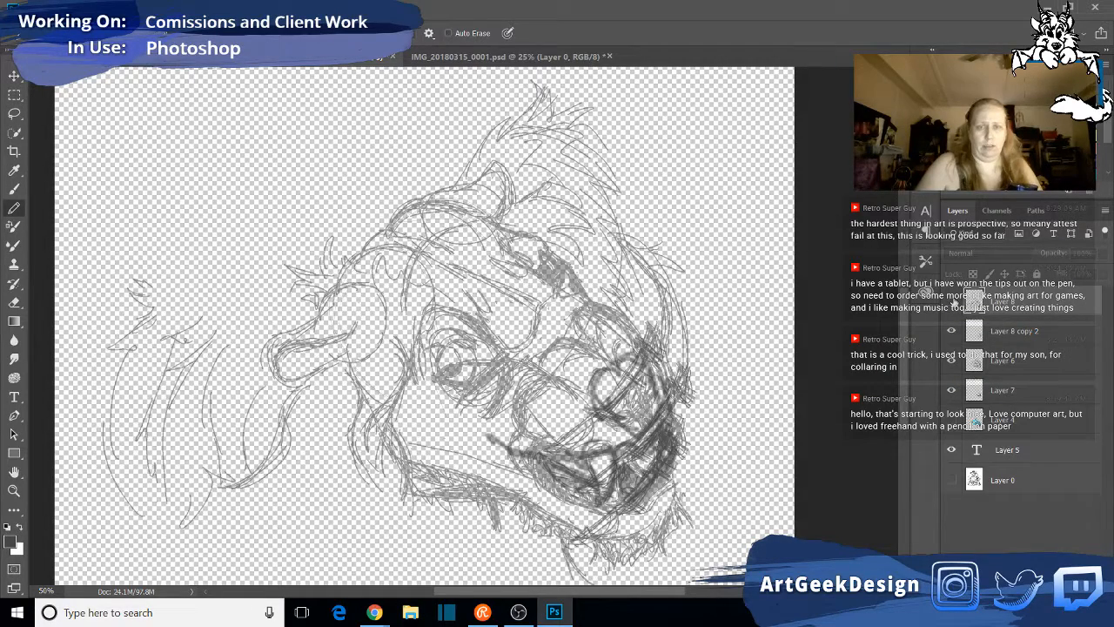
left_click(951, 422)
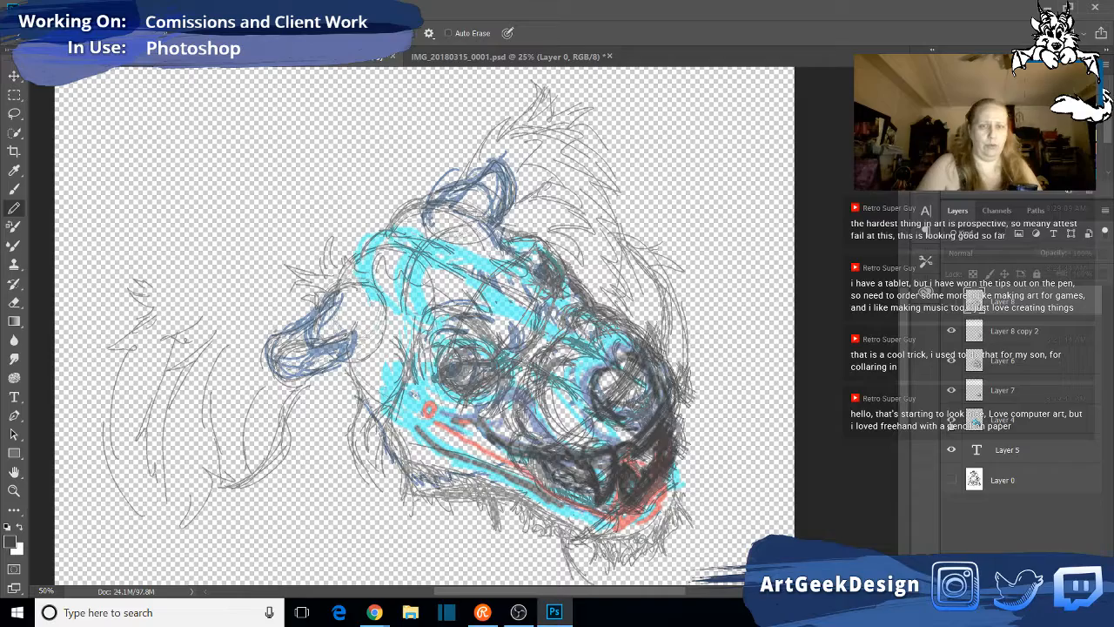
- Show the original drawing on Layer 0 and hide Layer 5, Layer 4, Layer 7, Layer 6 and Layer 8 copy 2
left_click(951, 420)
left_click(952, 419)
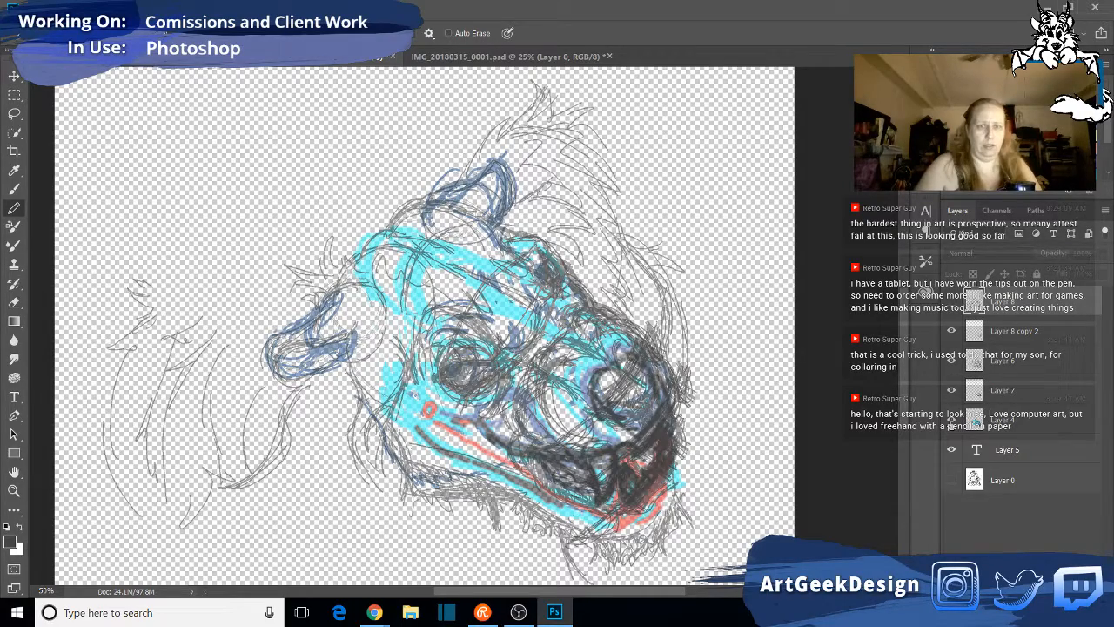
left_click(951, 479)
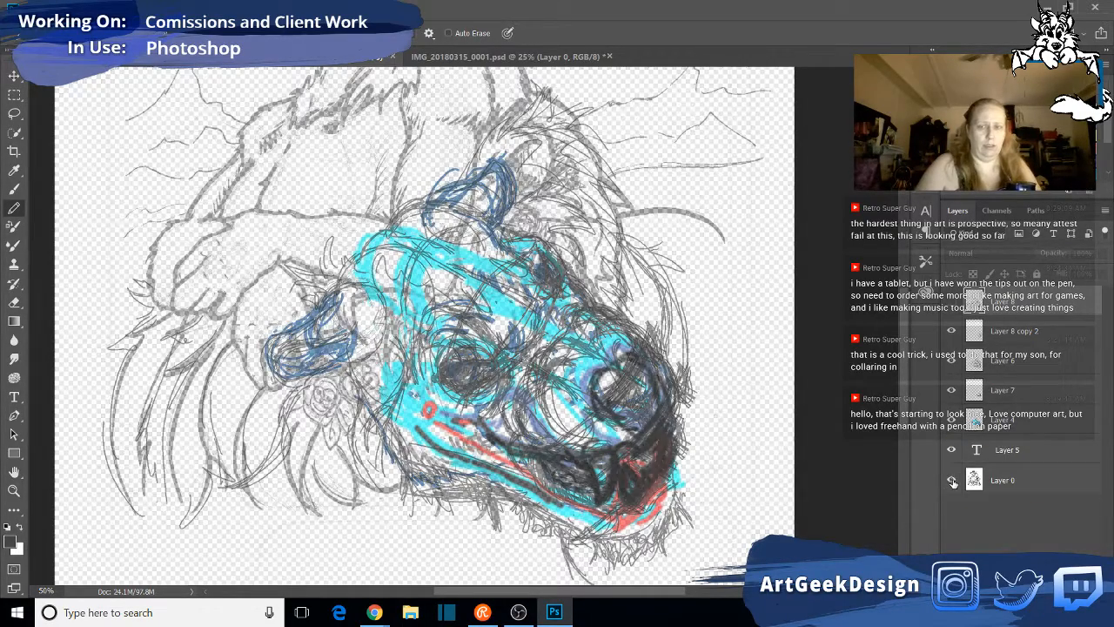
left_click(952, 449)
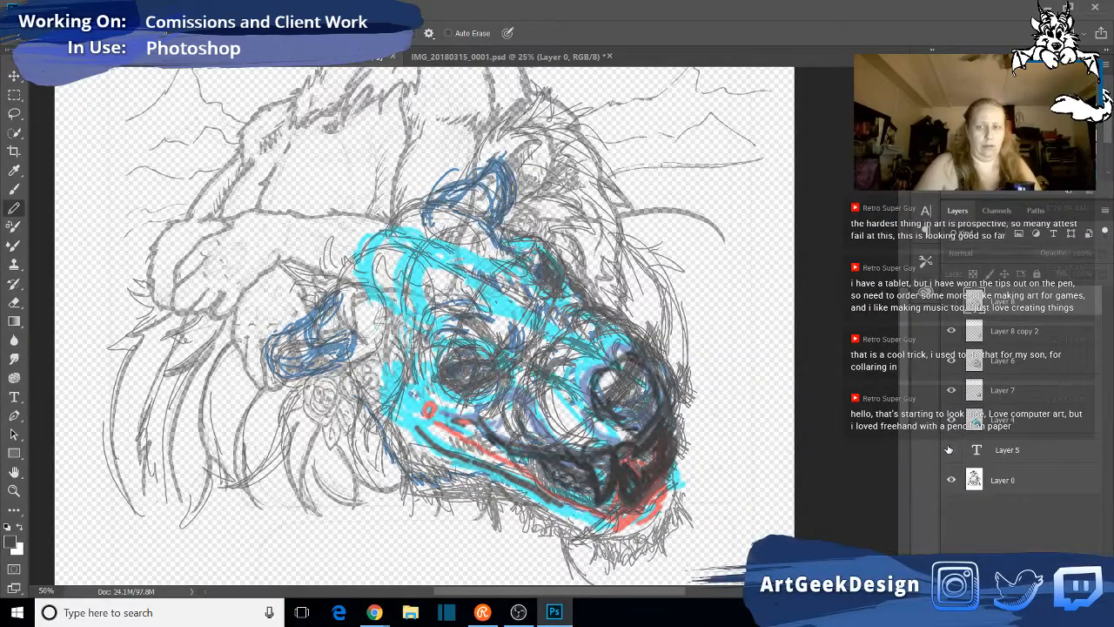
left_click(952, 419)
left_click(952, 390)
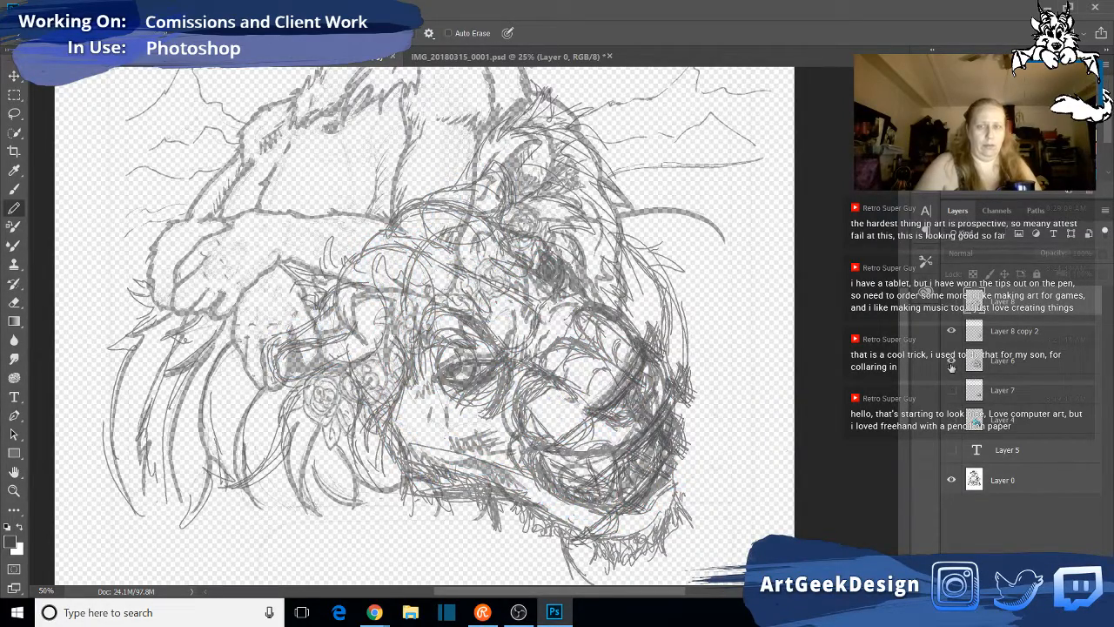
left_click(951, 361)
left_click(951, 331)
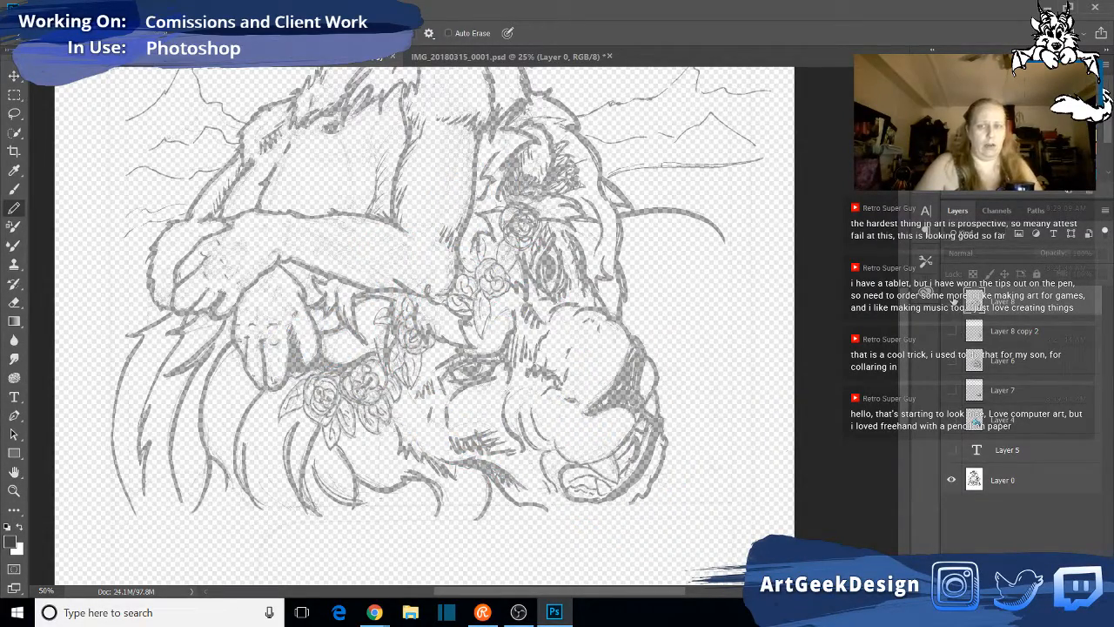
- Toggle the Layer 8 linework over the original drawing to compare the two lion heads, leaving Layer 8 hidden
left_click(952, 300)
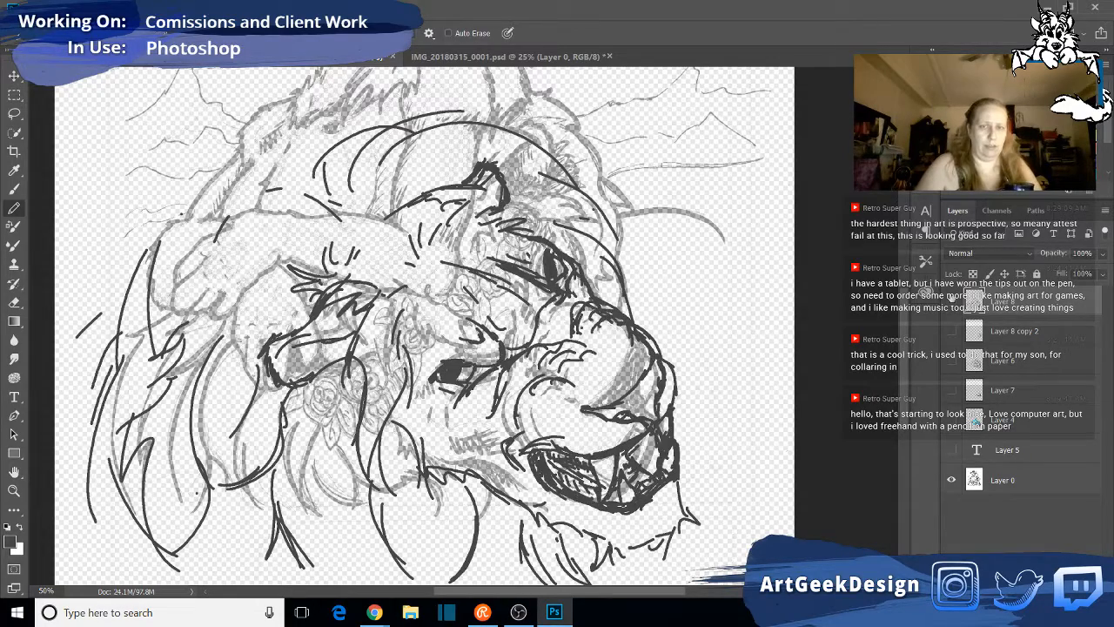
left_click(951, 301)
left_click(952, 300)
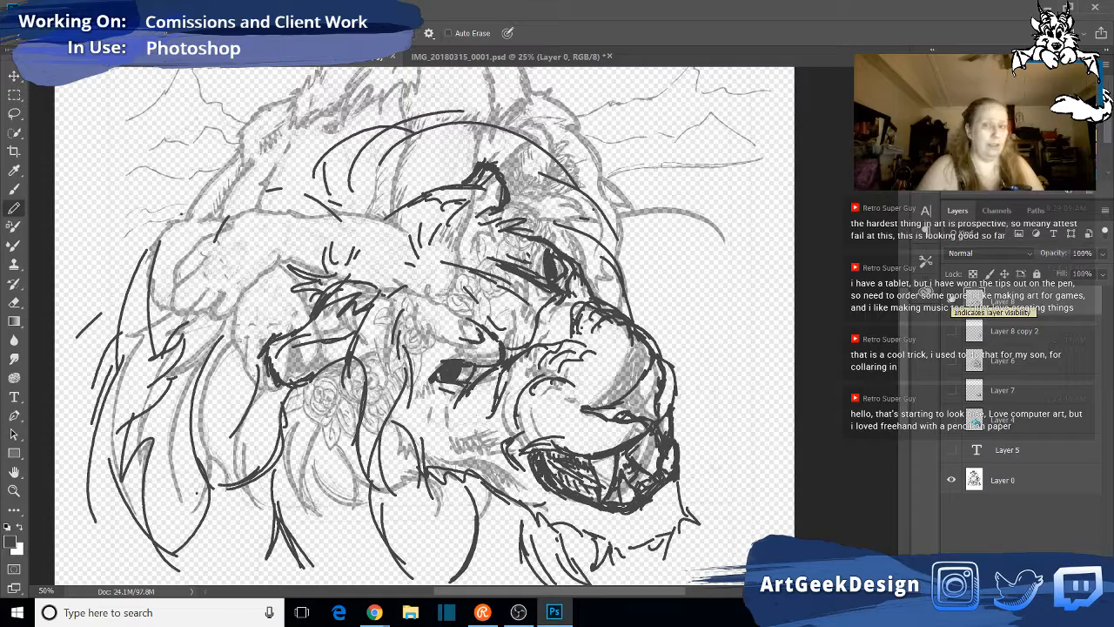
left_click(951, 300)
left_click(952, 300)
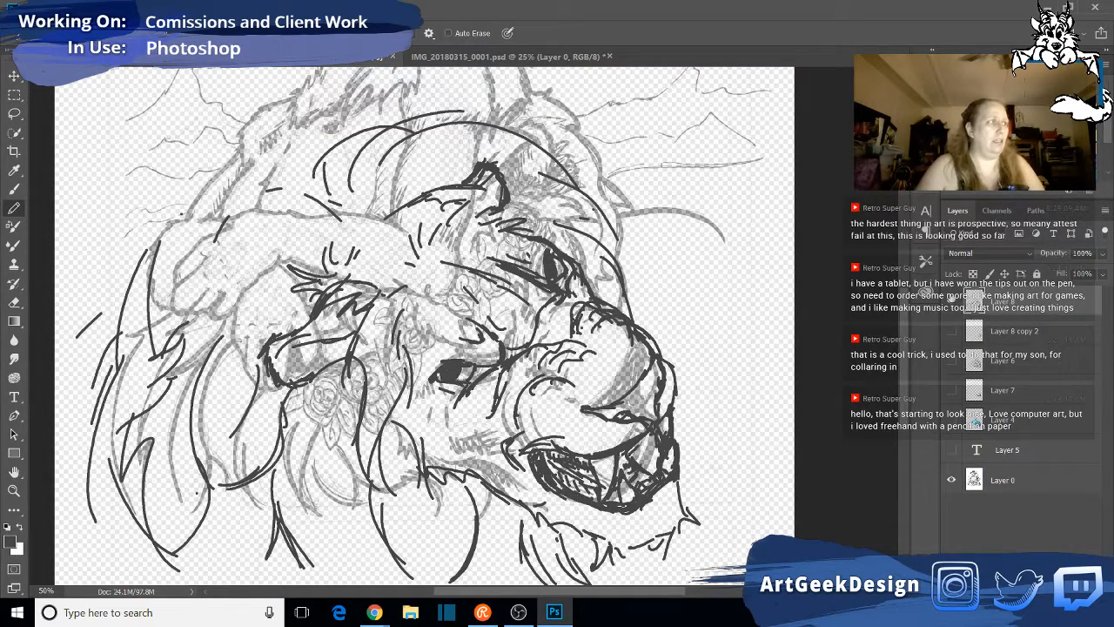
left_click(951, 300)
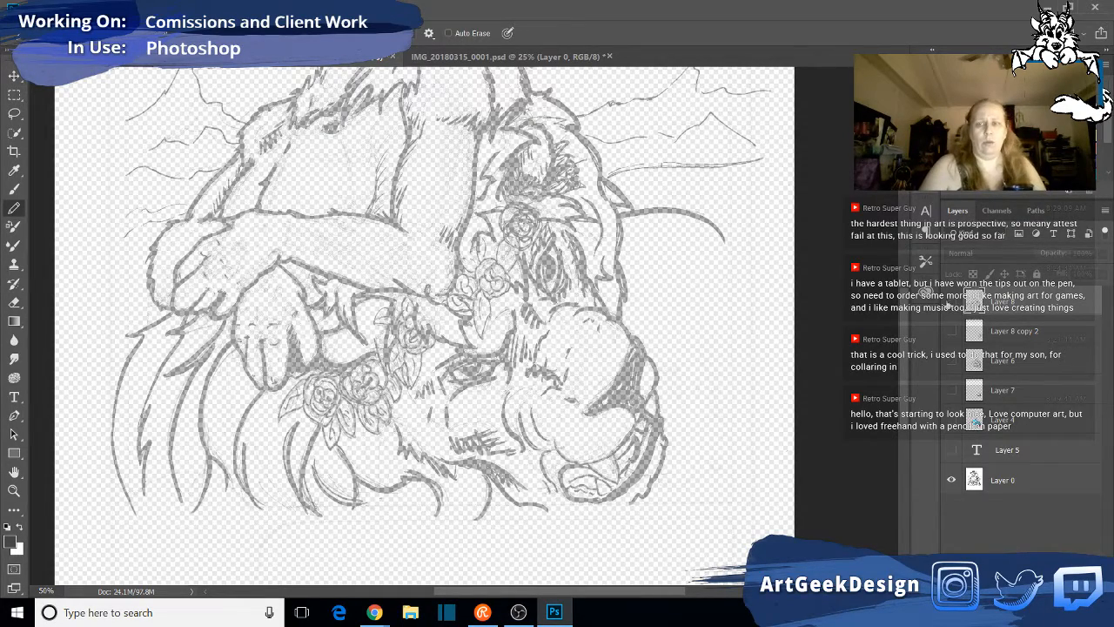
left_click(950, 302)
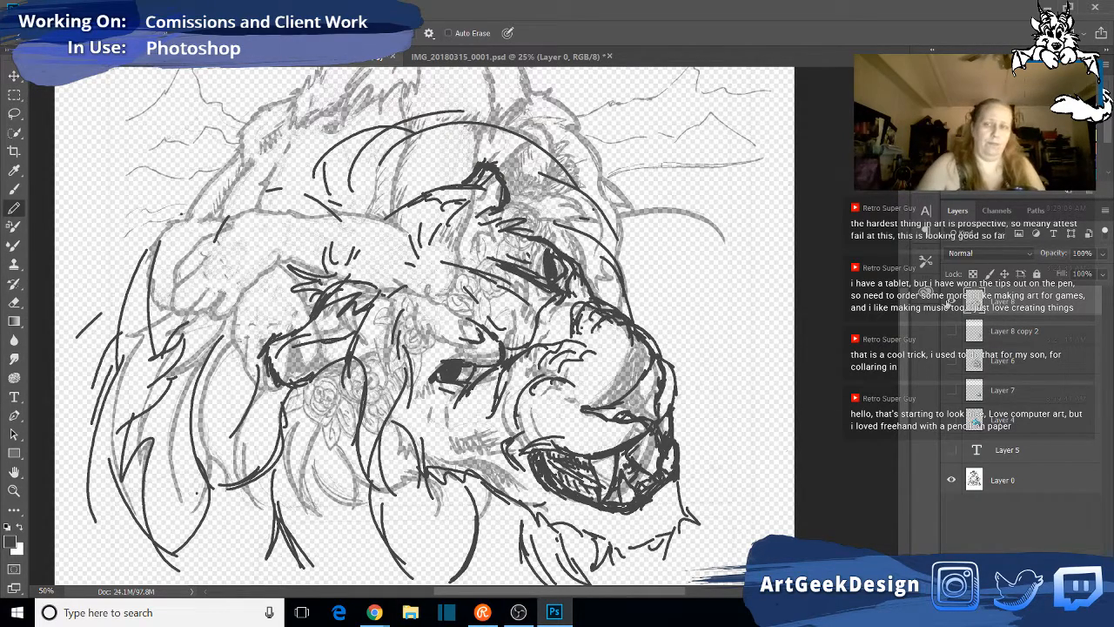
left_click(950, 302)
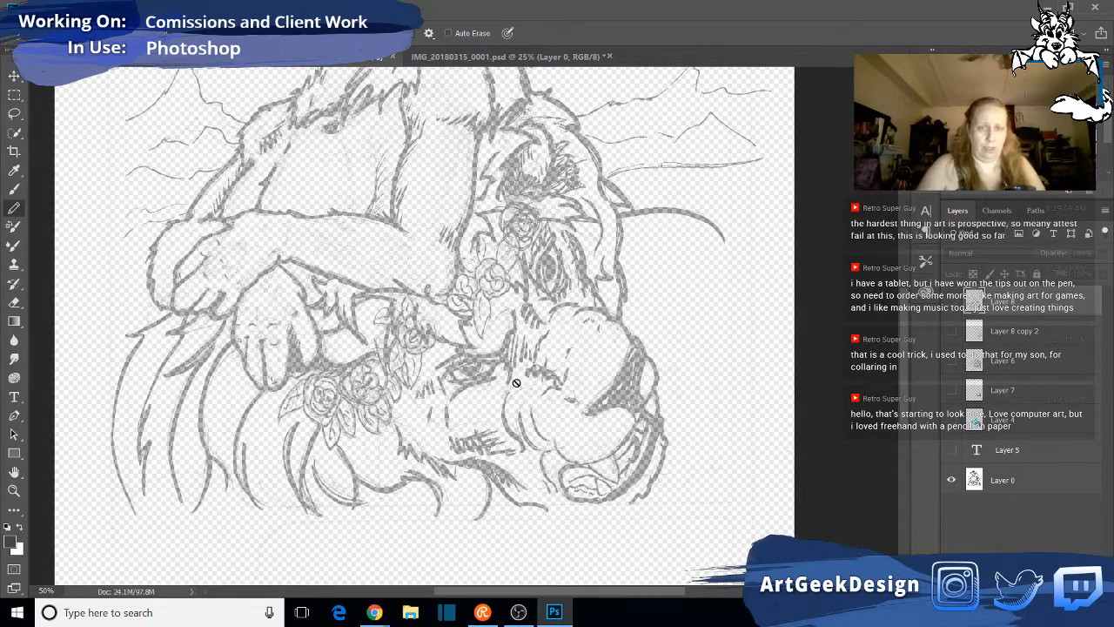
left_click(951, 303)
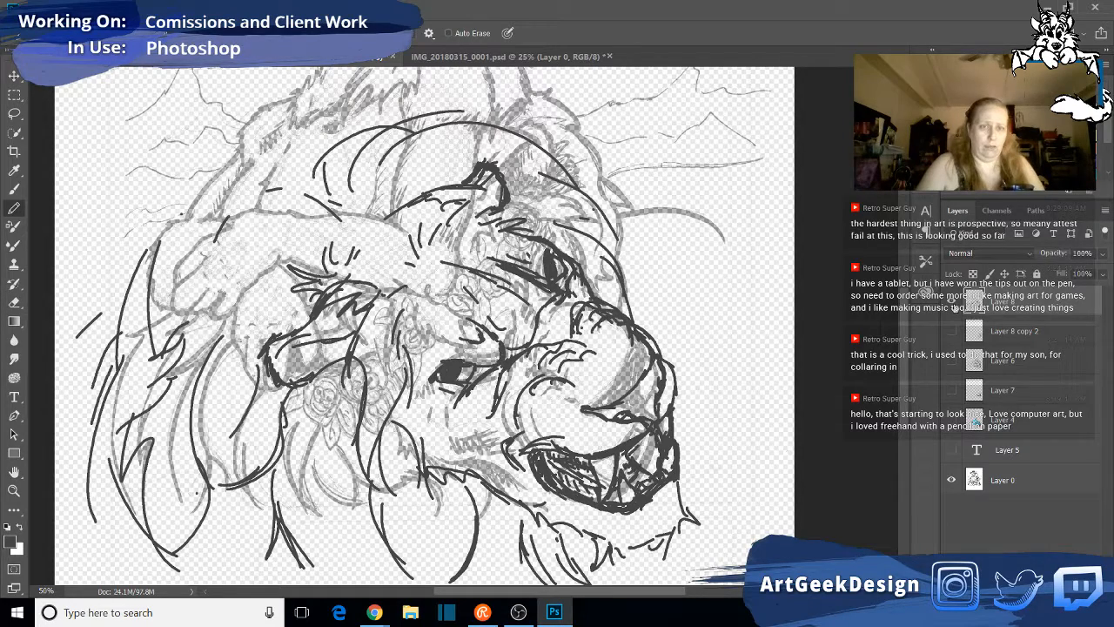
left_click(951, 302)
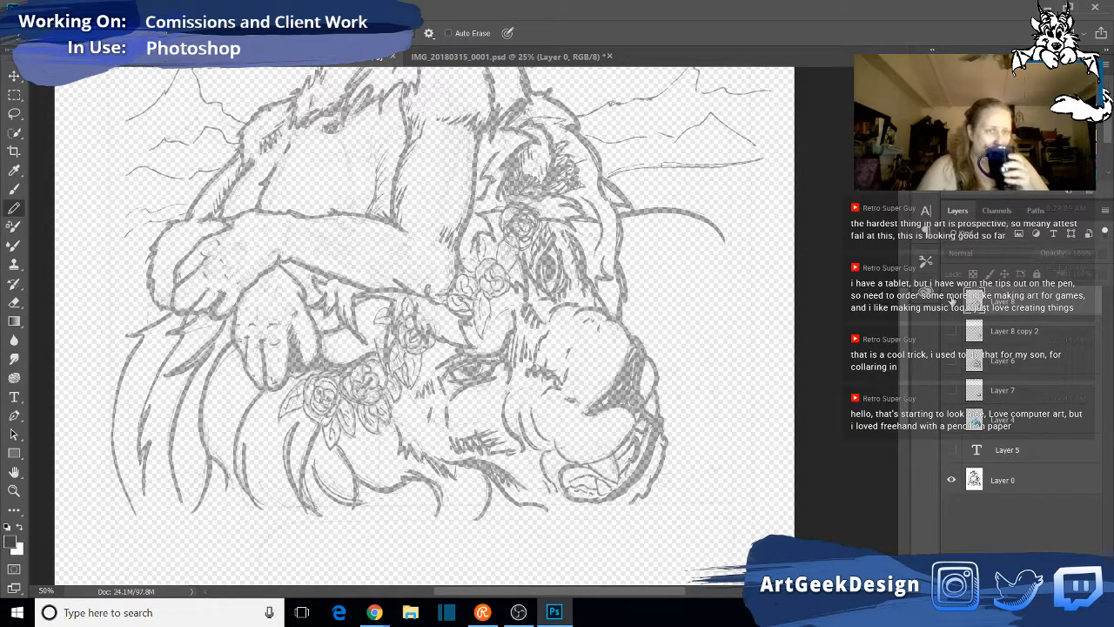
left_click(952, 302)
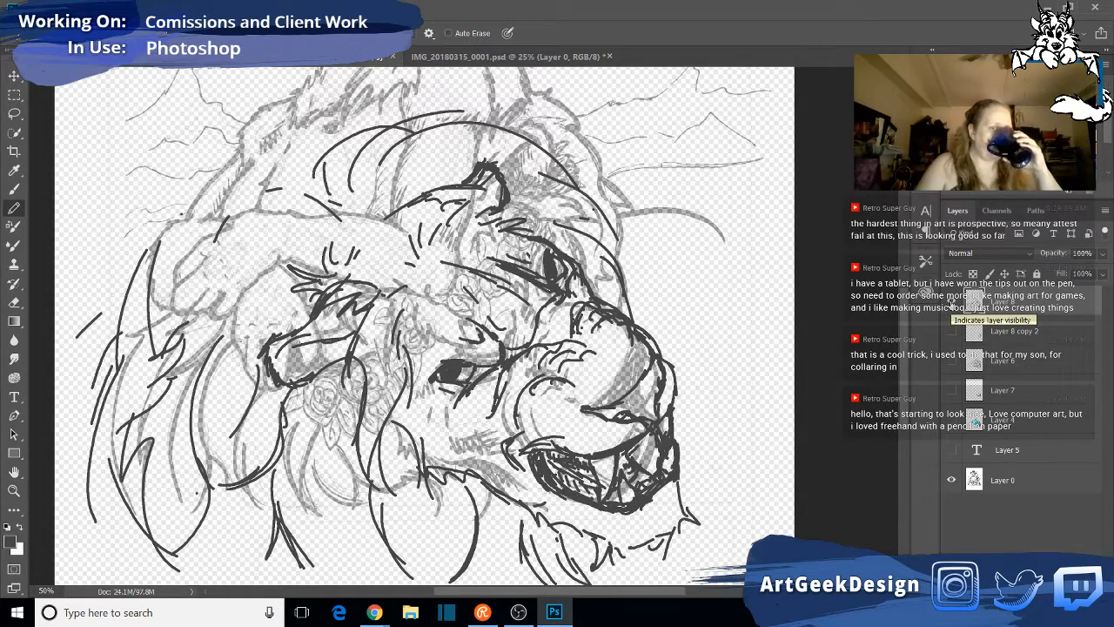
left_click(952, 302)
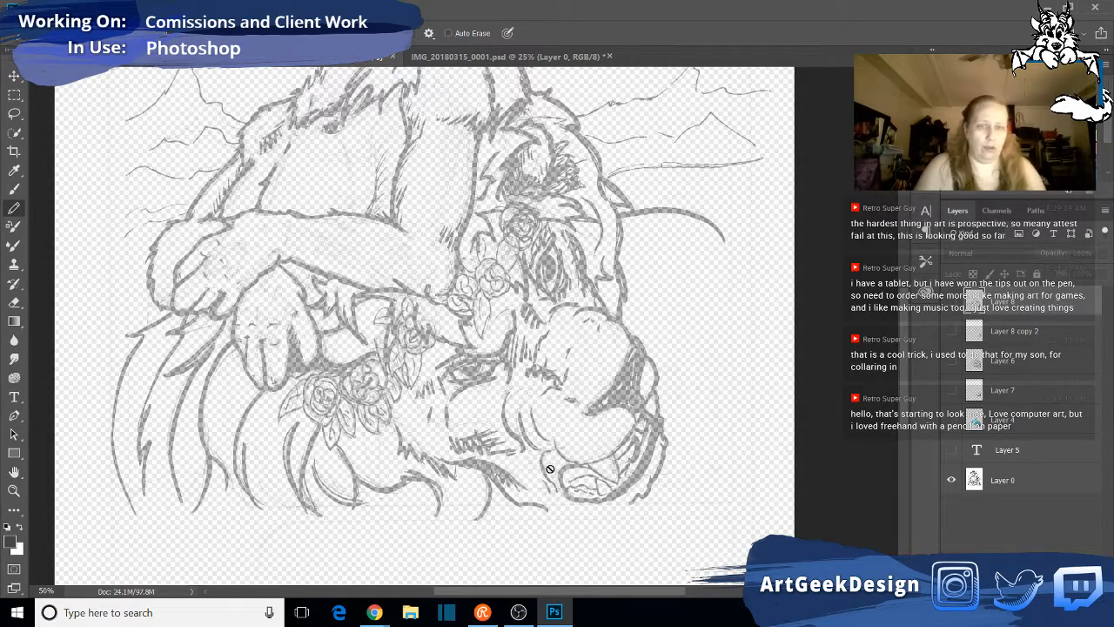
left_click(951, 302)
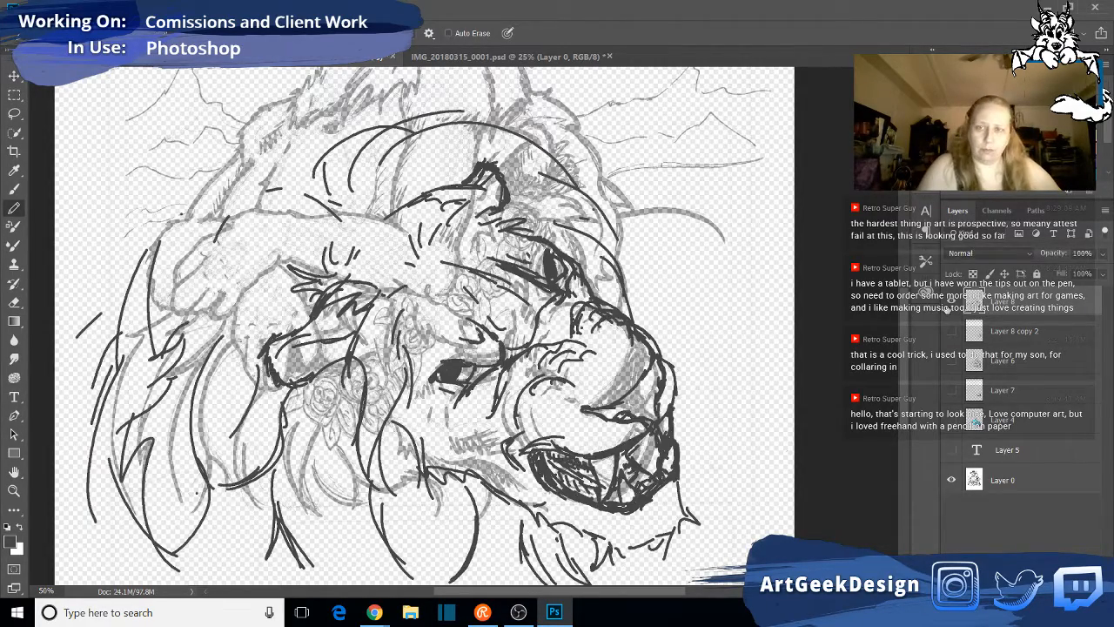
left_click(952, 302)
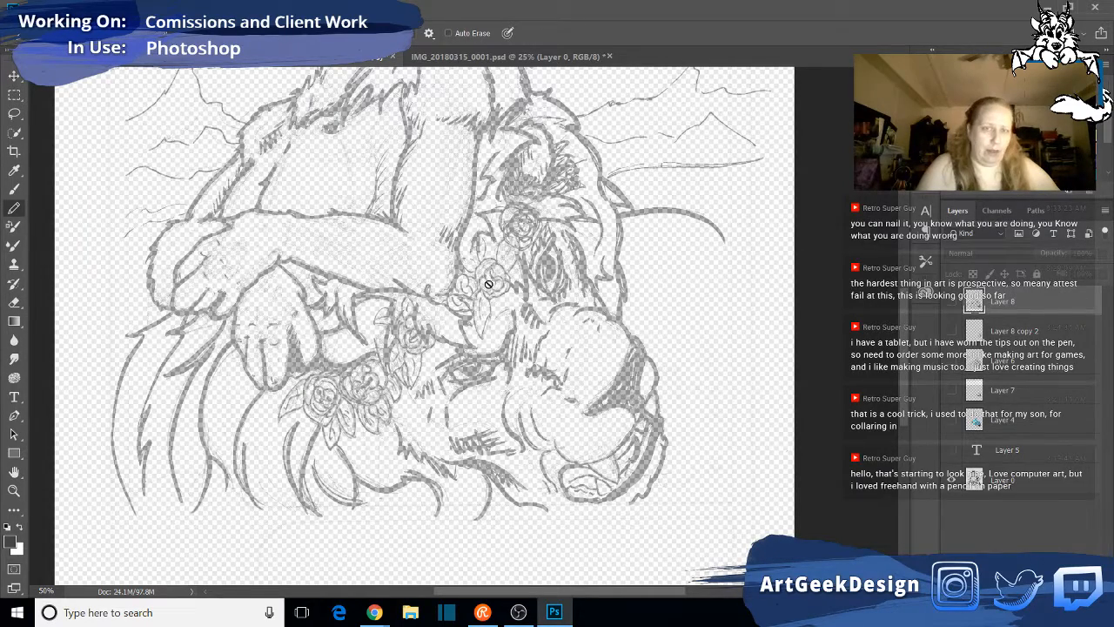
left_click(949, 301)
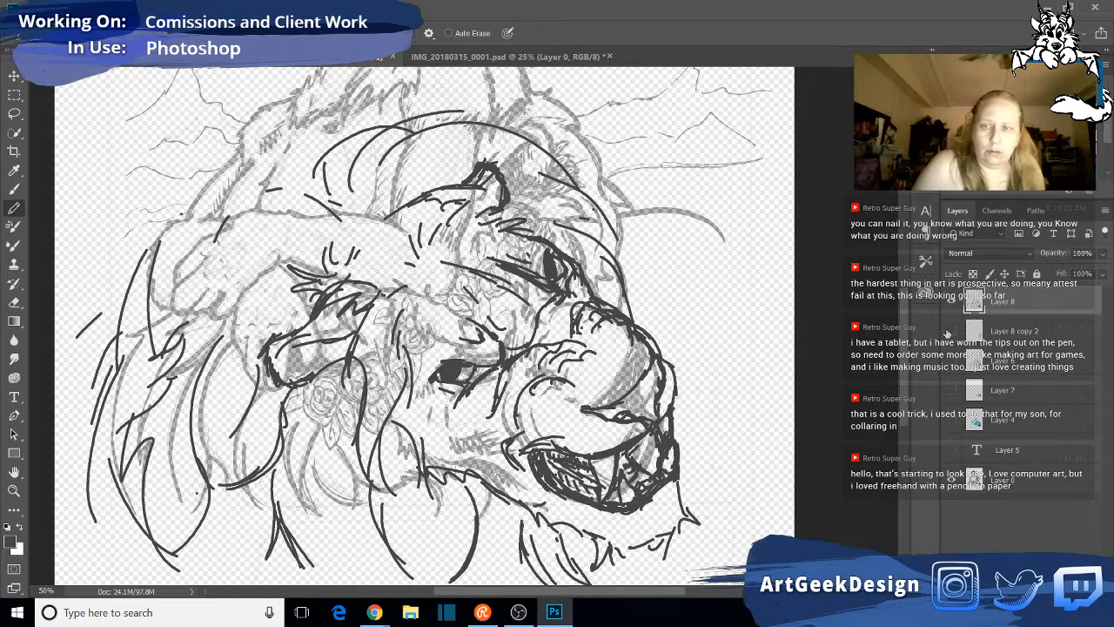
left_click(952, 301)
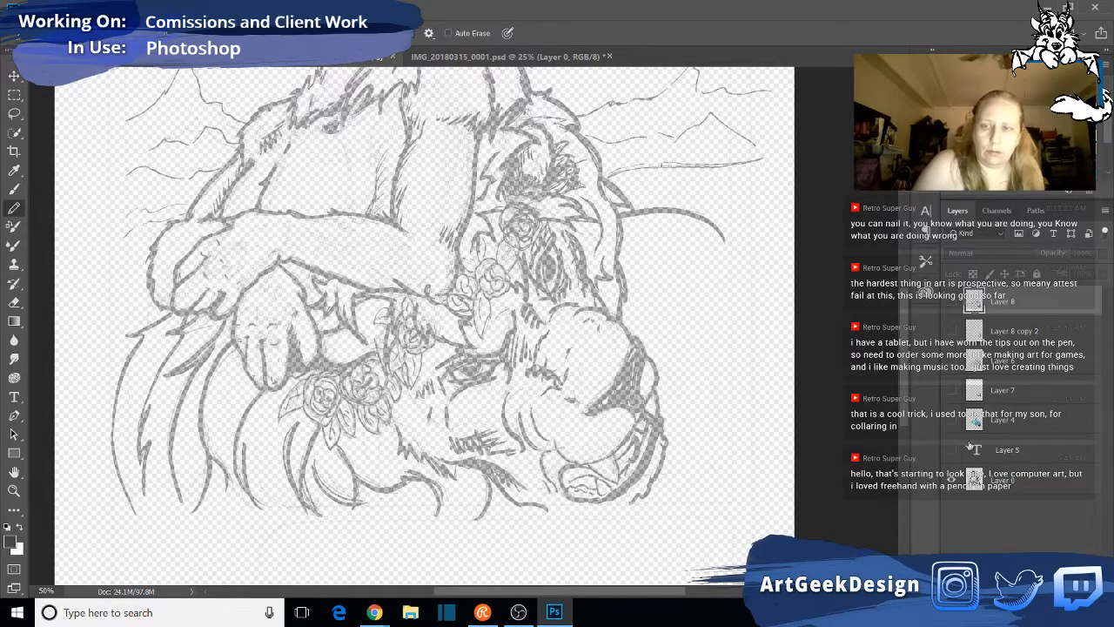
- Set the opacity of the original drawing on Layer 0 to 100%
left_click(1025, 484)
left_click(1102, 253)
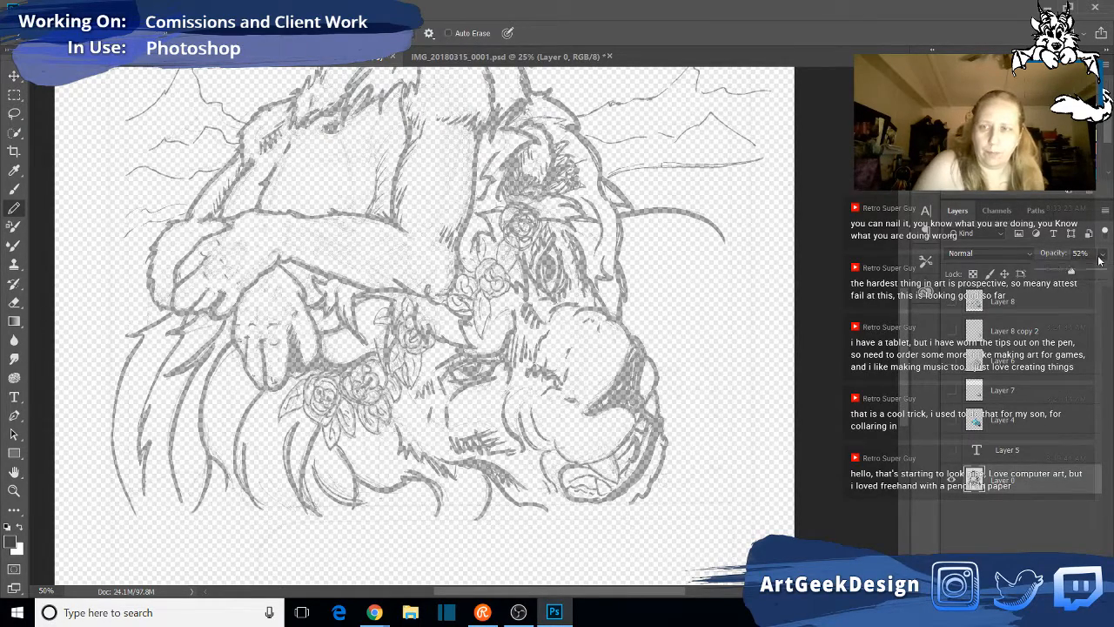
left_click_drag(1071, 273, 1105, 273)
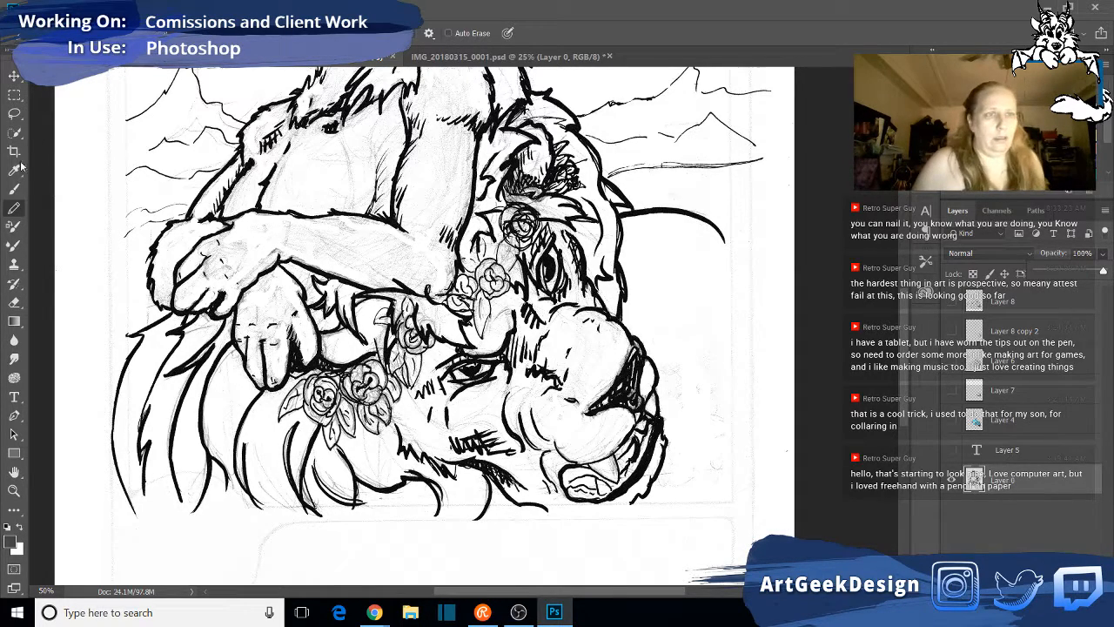
- Outline the old lion face and mane on Layer 0 with the Polygonal Lasso, excluding the paws and roses, then delete the area and deselect
left_click(14, 113)
left_click(65, 124)
left_click(106, 309)
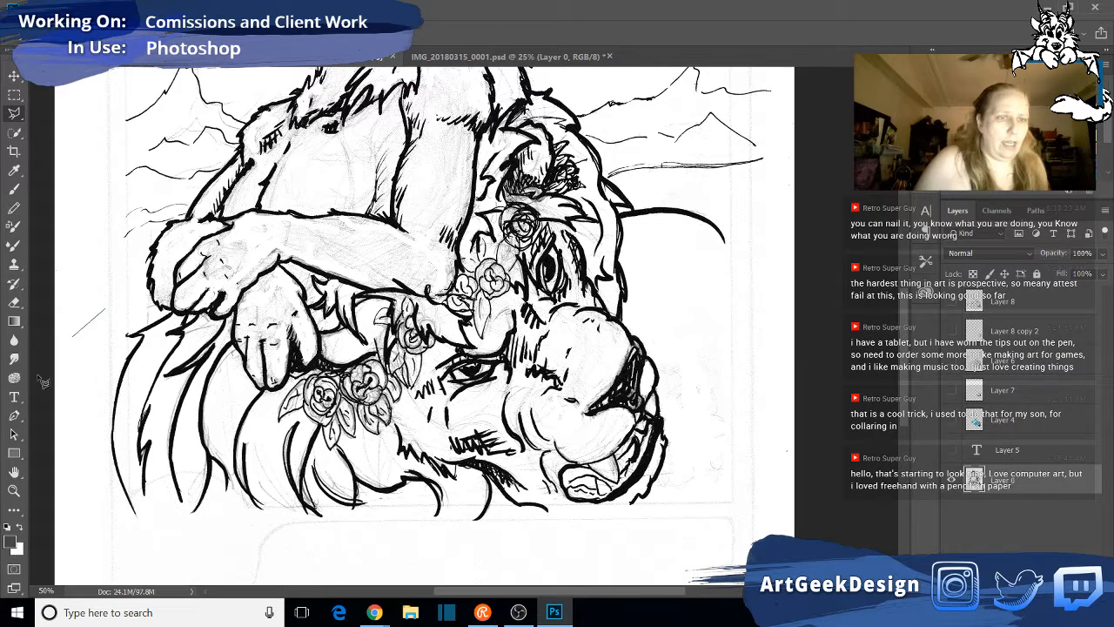
left_click(112, 388)
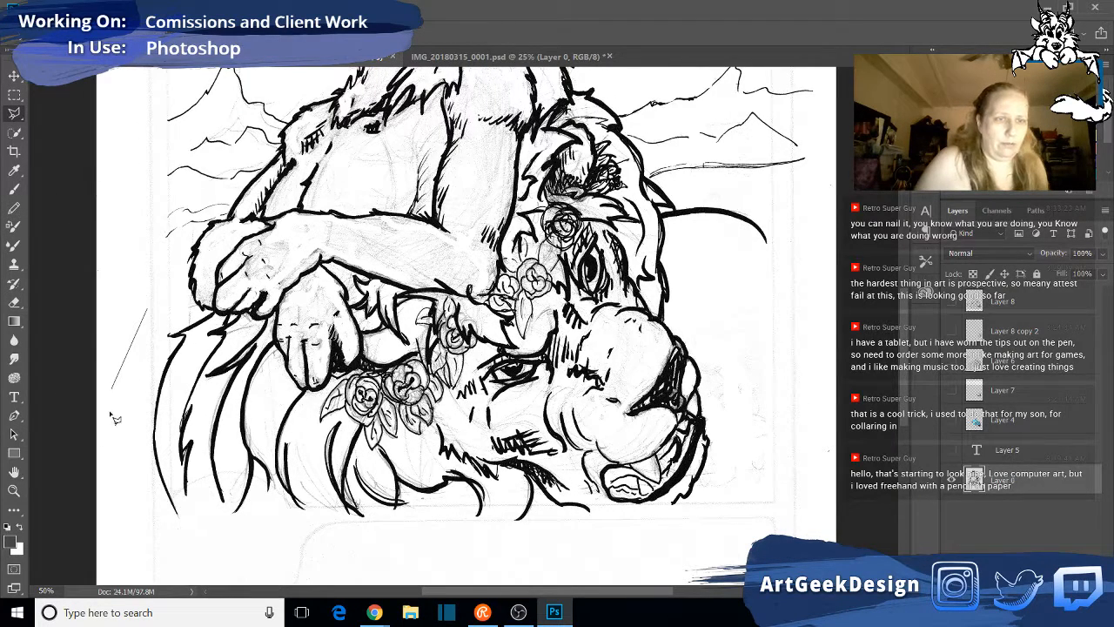
left_click(115, 544)
left_click(446, 566)
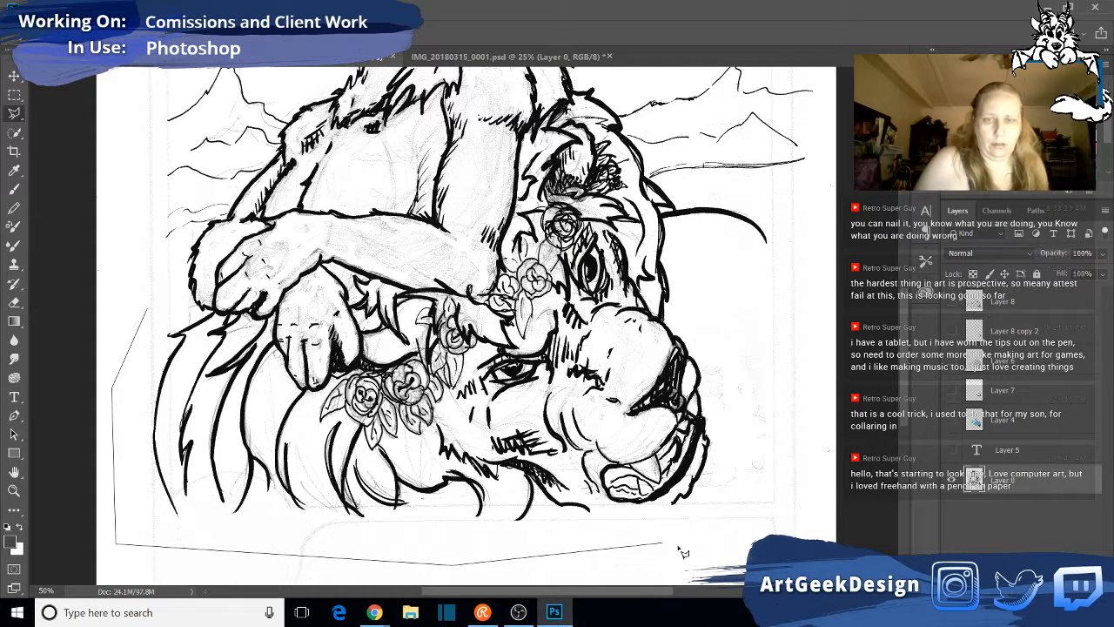
left_click(709, 553)
left_click(806, 426)
left_click(763, 296)
left_click(694, 283)
left_click(642, 300)
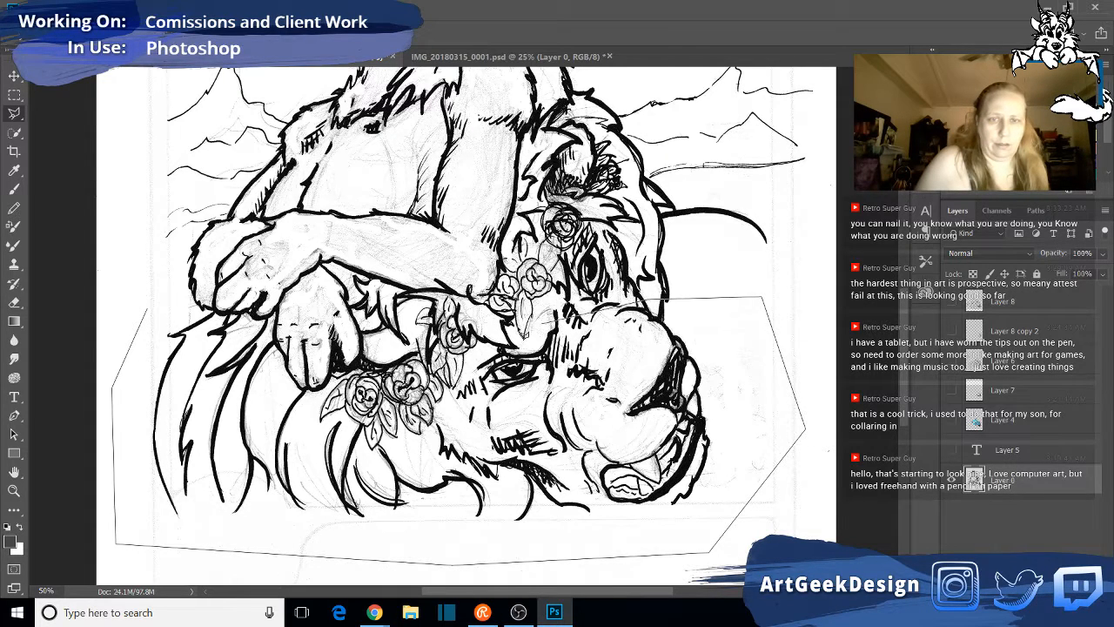
left_click(494, 353)
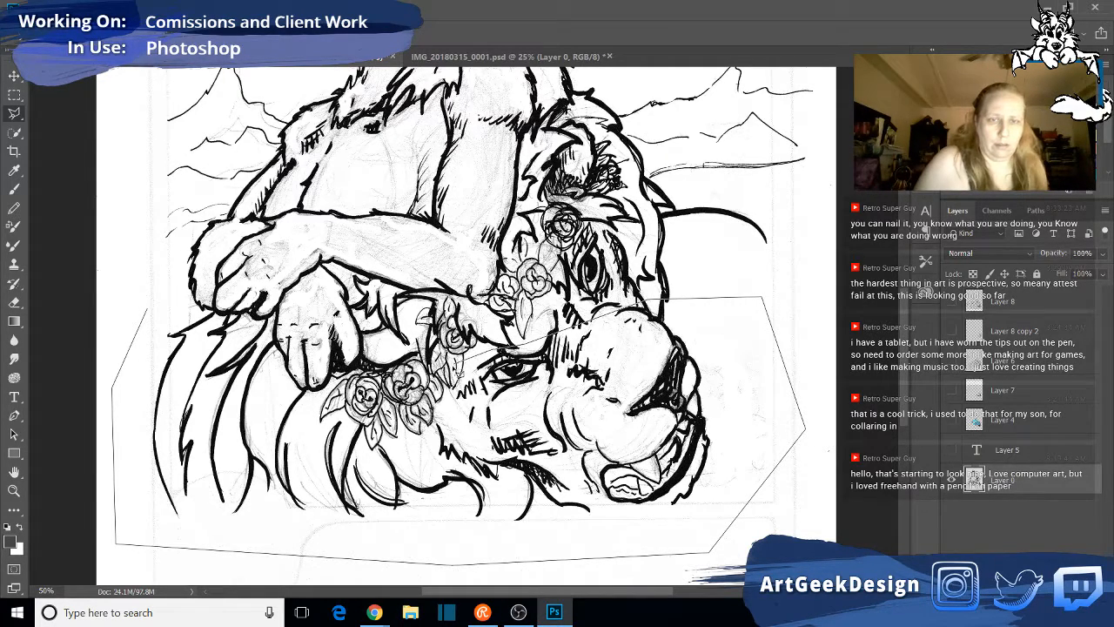
left_click(458, 389)
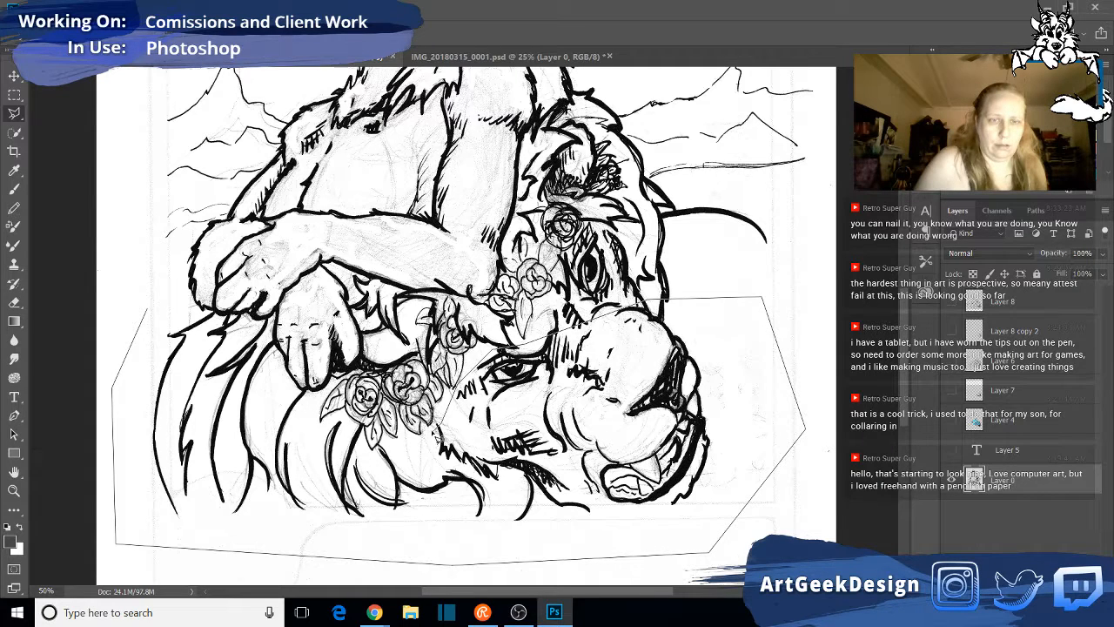
left_click(441, 429)
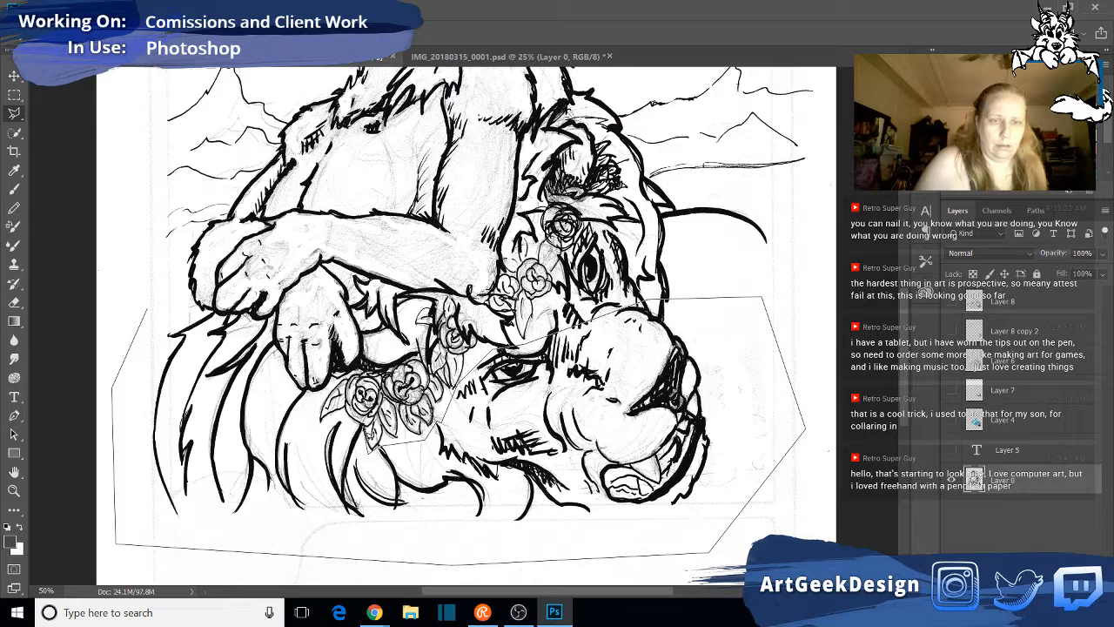
left_click(357, 424)
left_click(340, 413)
left_click(297, 424)
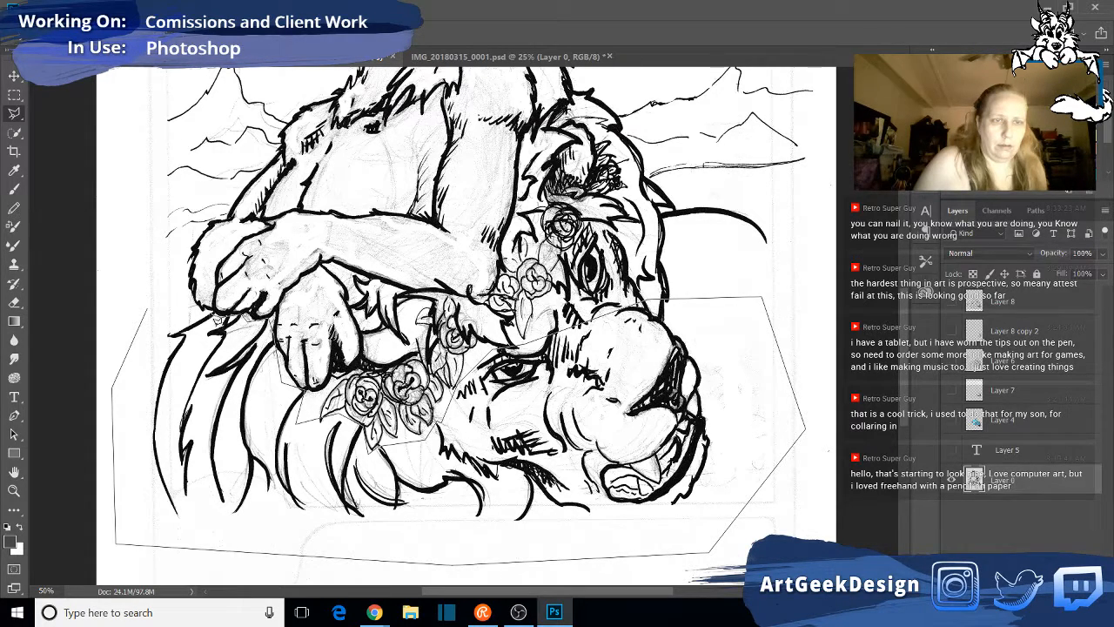
left_click(210, 313)
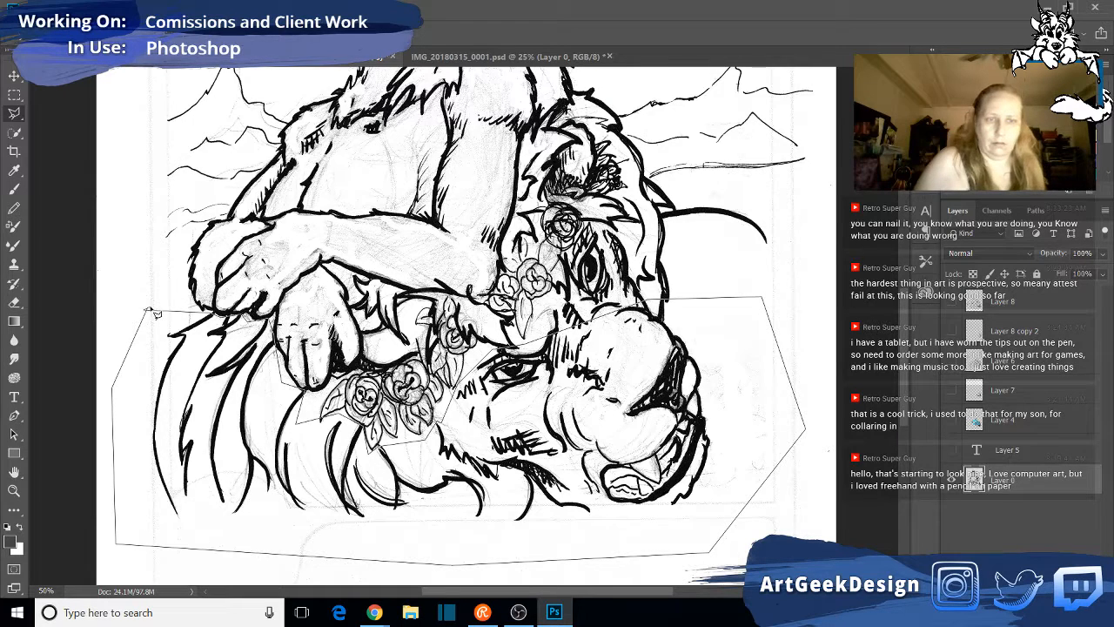
left_click(150, 312)
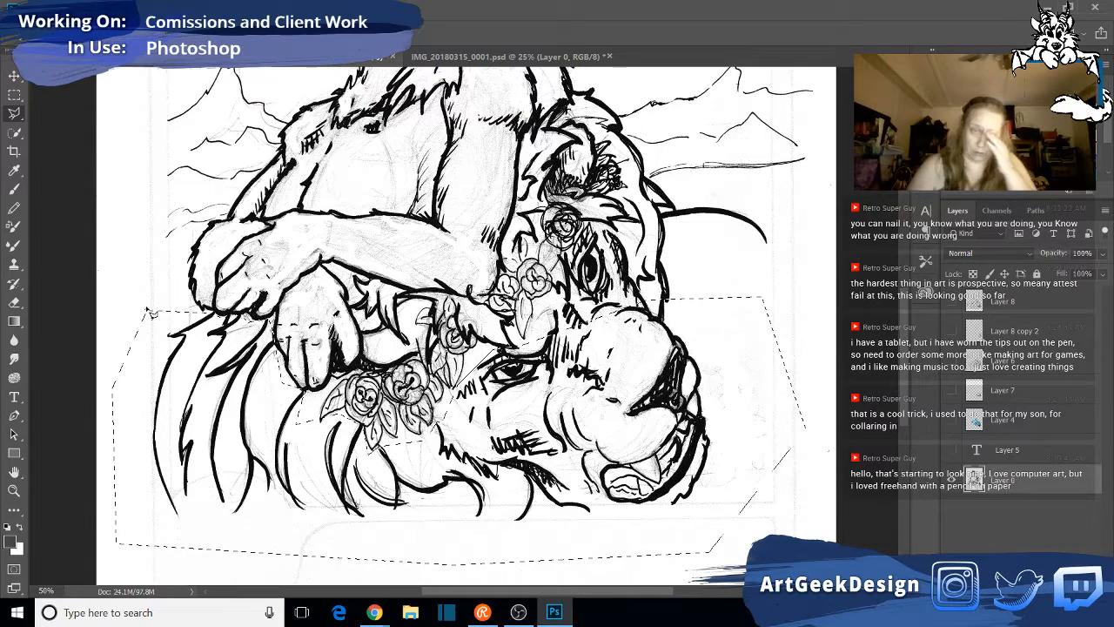
key("Delete")
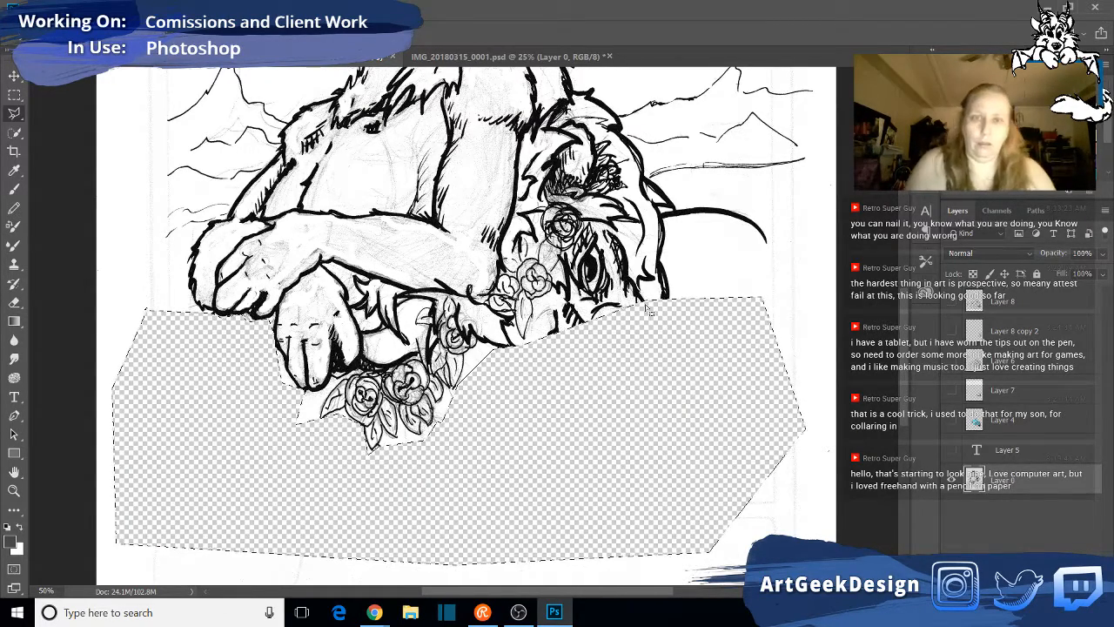
key("ctrl+d")
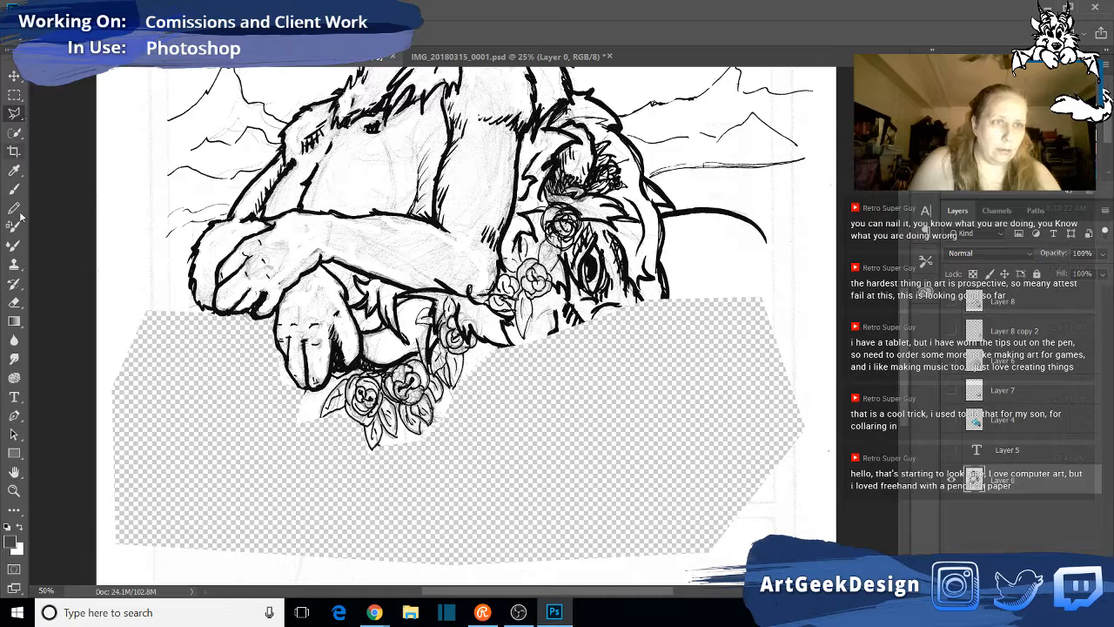
- Remove the leftover white paper around the roses and leaves on Layer 0 using the Quick Selection tool
left_click(14, 132)
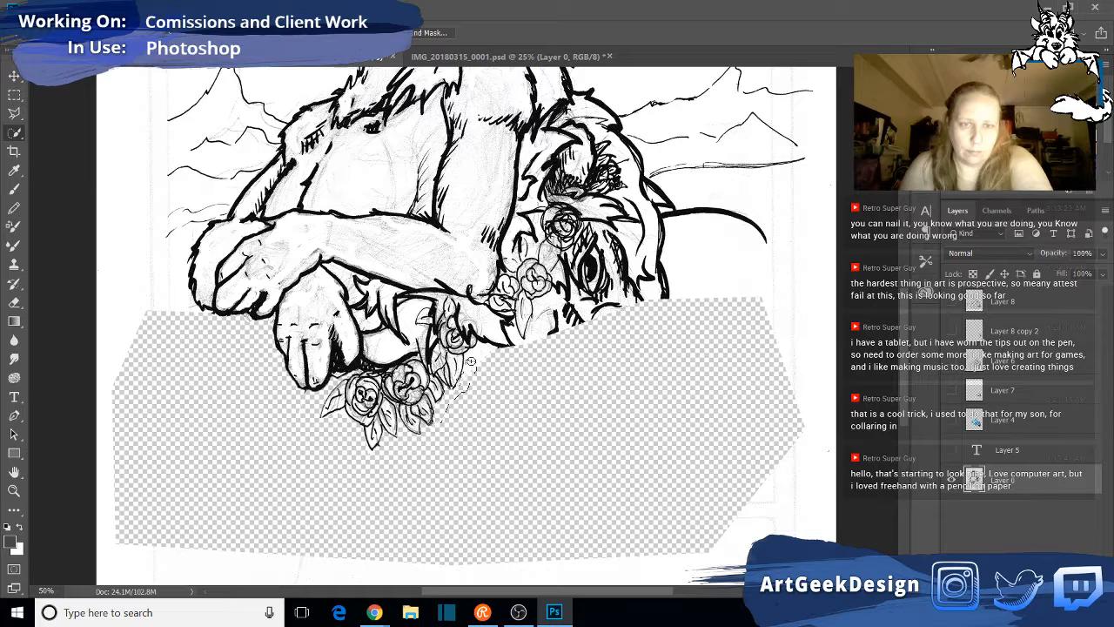
mouse_move(471, 360)
left_mouse_down()
mouse_move(520, 345)
mouse_move(533, 354)
left_mouse_up()
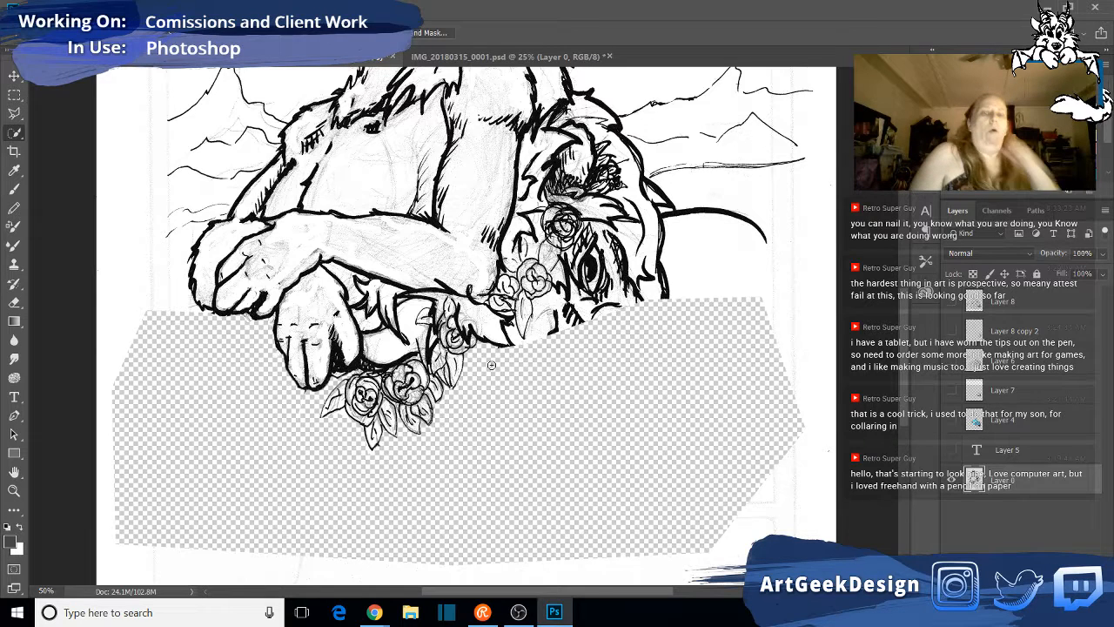
- Outline the remaining old mane and eye beside the upper roses on Layer 0 with the Polygonal Lasso, then delete the area and deselect
left_click(13, 114)
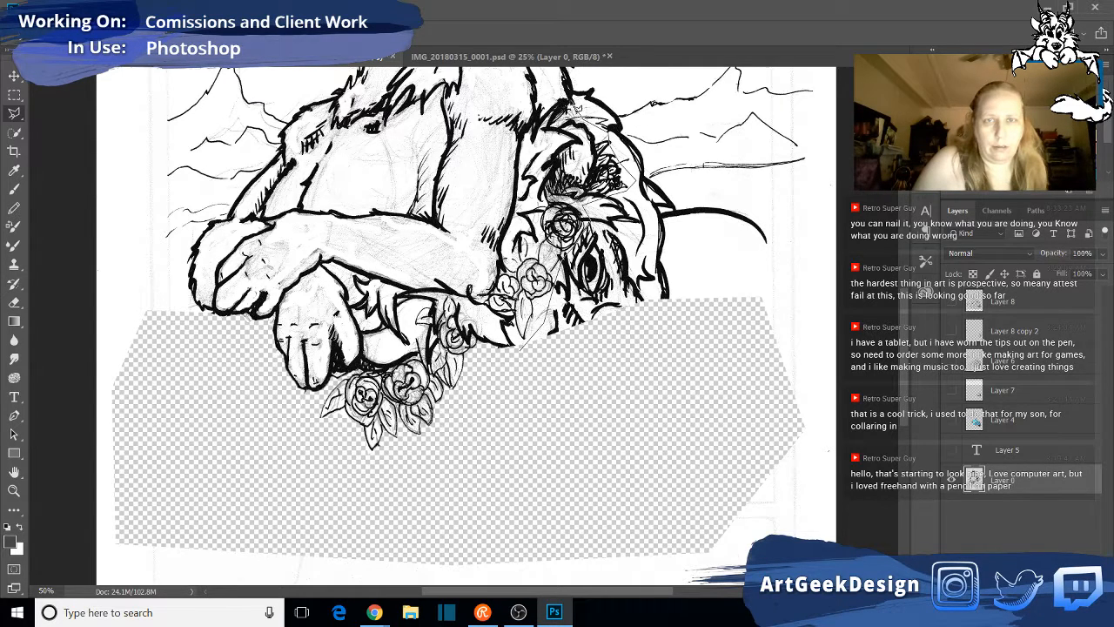
left_click(572, 90)
left_click(606, 72)
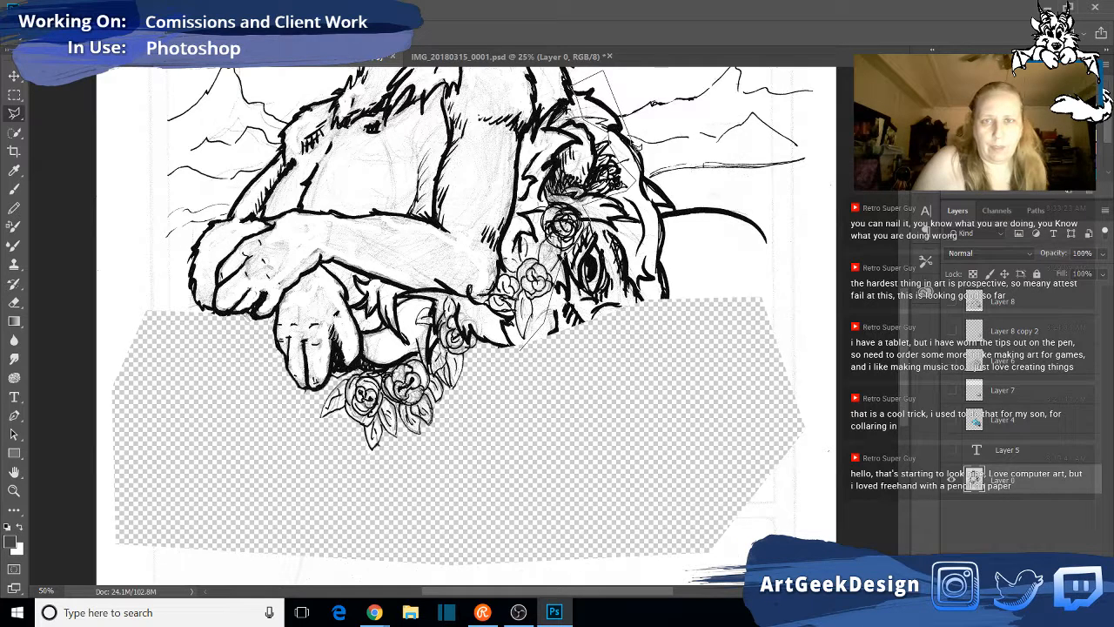
left_click(665, 179)
left_click(800, 240)
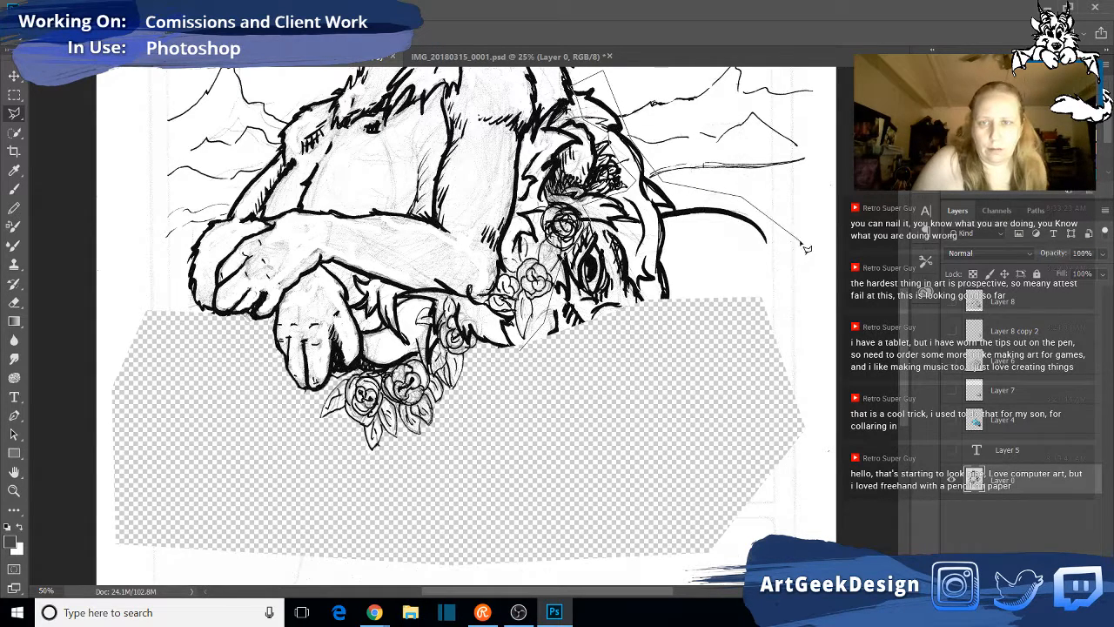
left_click(781, 344)
double_click(577, 461)
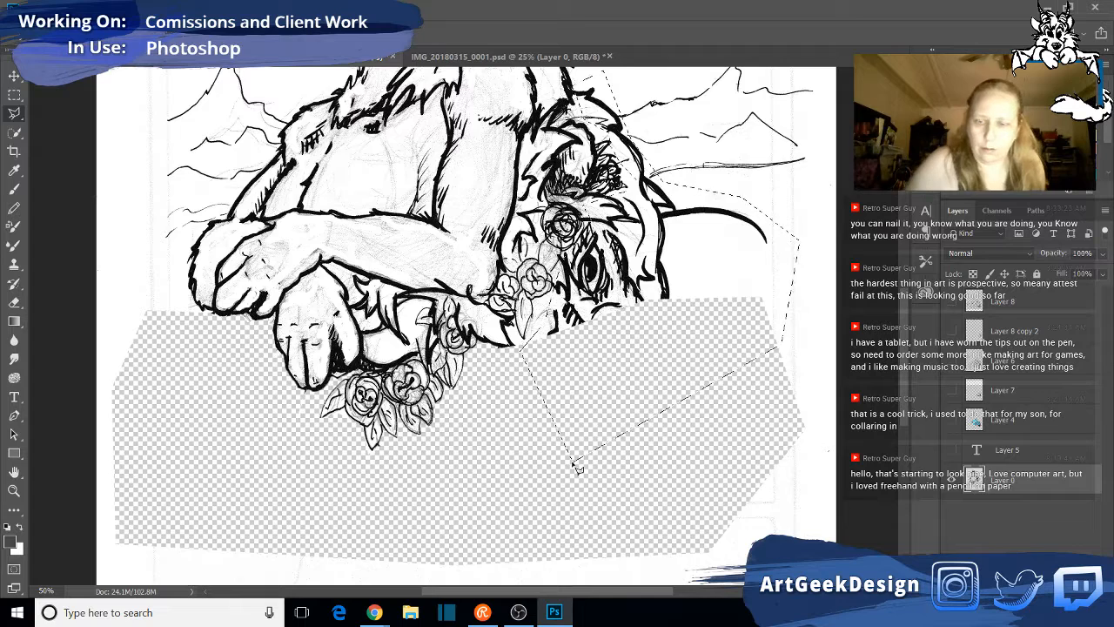
key("Delete")
key("ctrl+d")
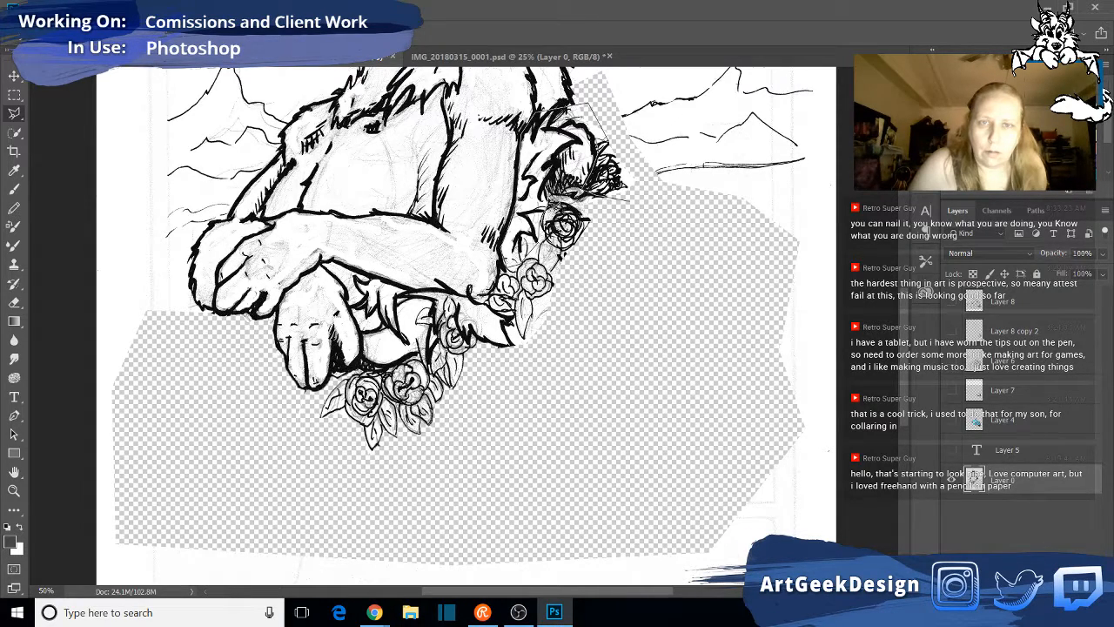
- Lasso and delete the mane remnants beside the upper arm and between the paw and roses, keeping the roses and the dark scribbled flower
left_click(594, 218)
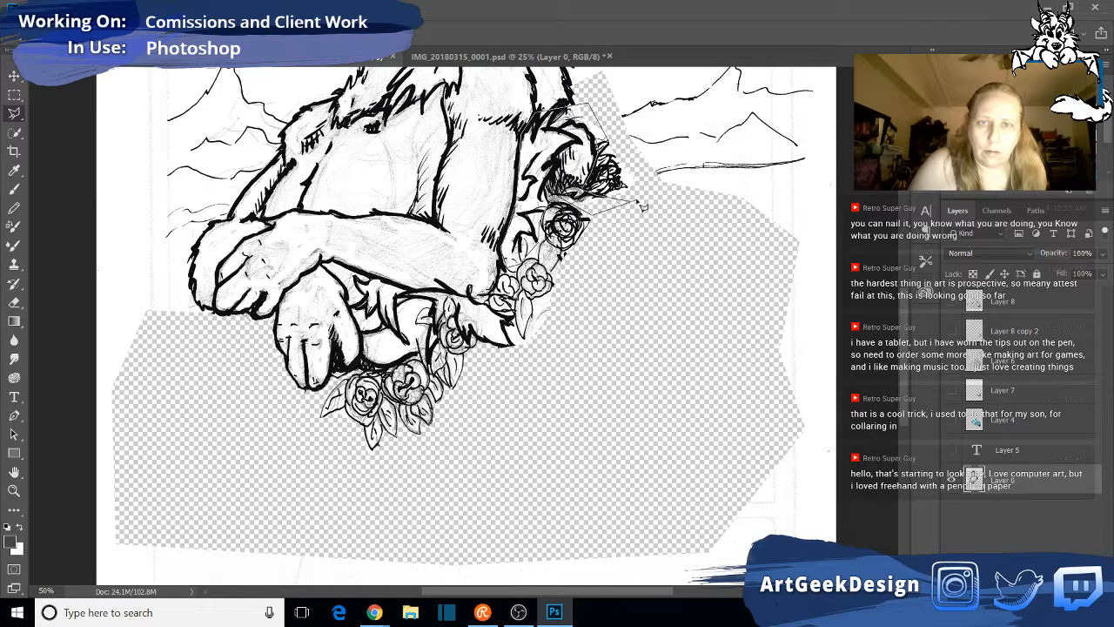
left_click(630, 202)
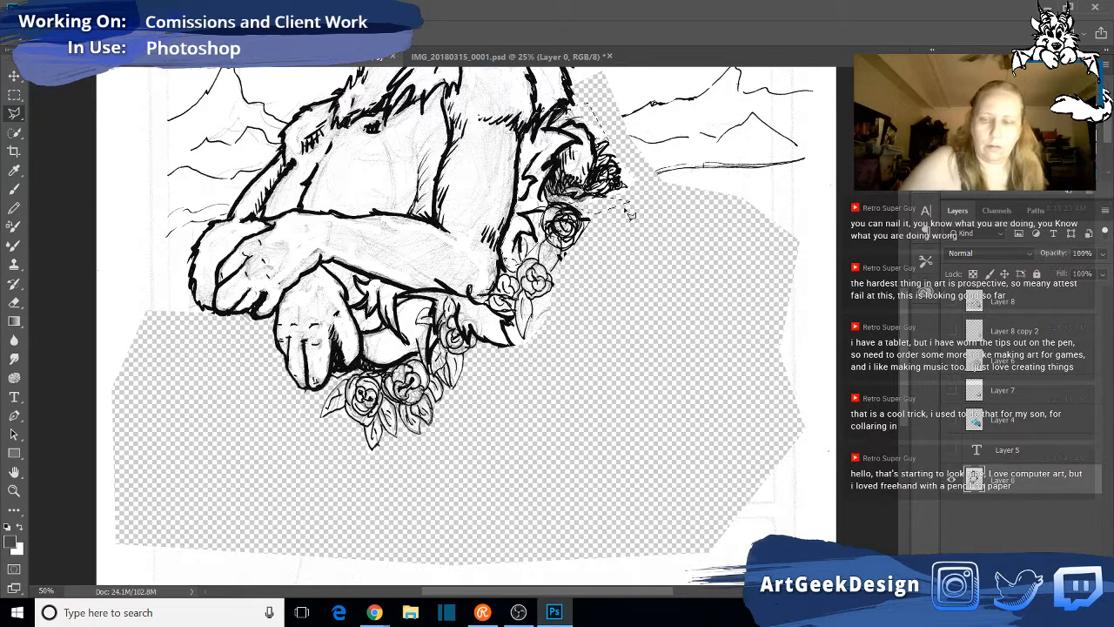
key("Delete")
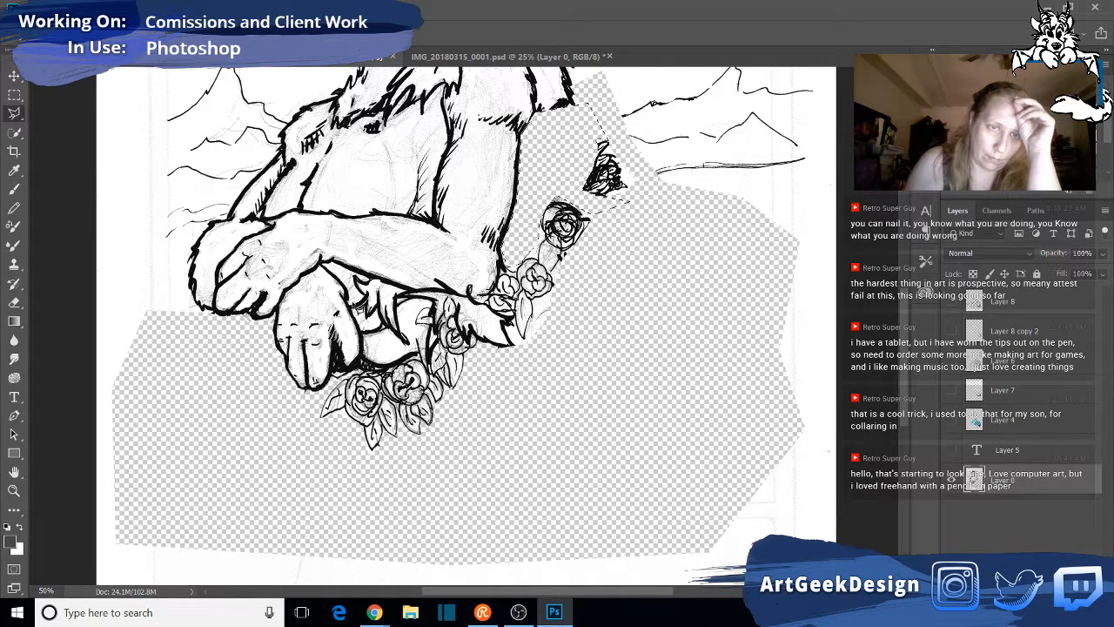
key("ctrl+d")
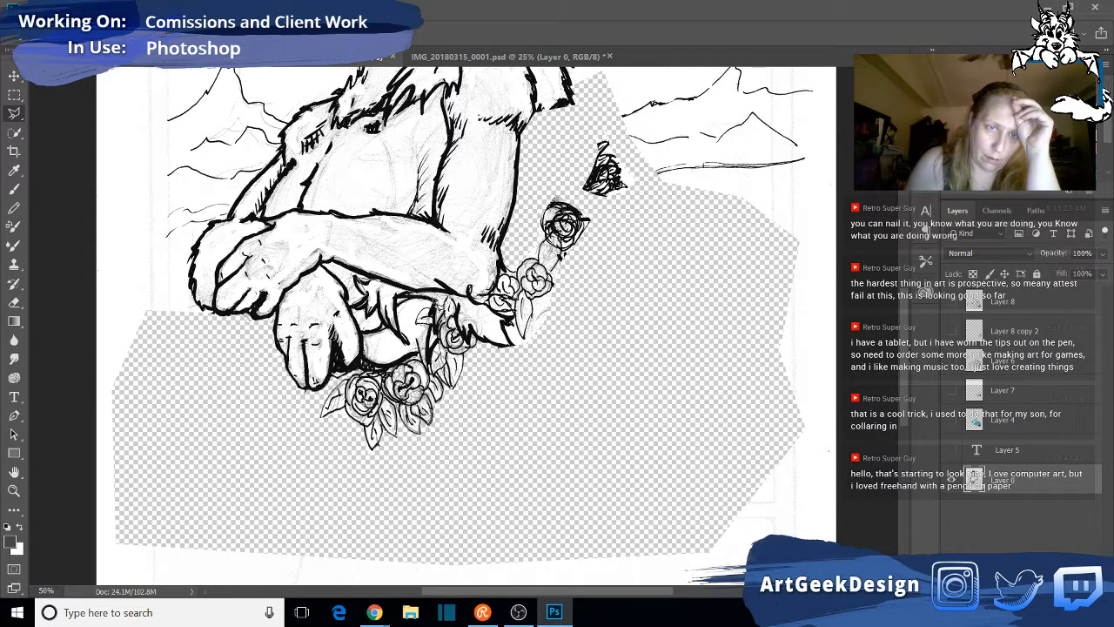
left_click_drag(423, 310, 411, 339)
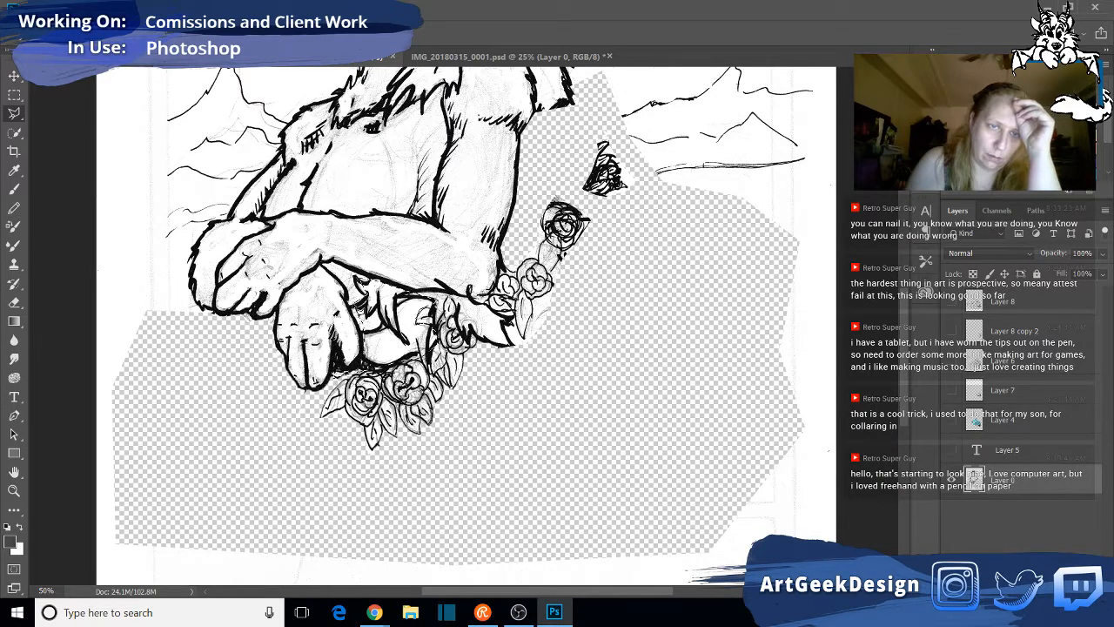
key("Delete")
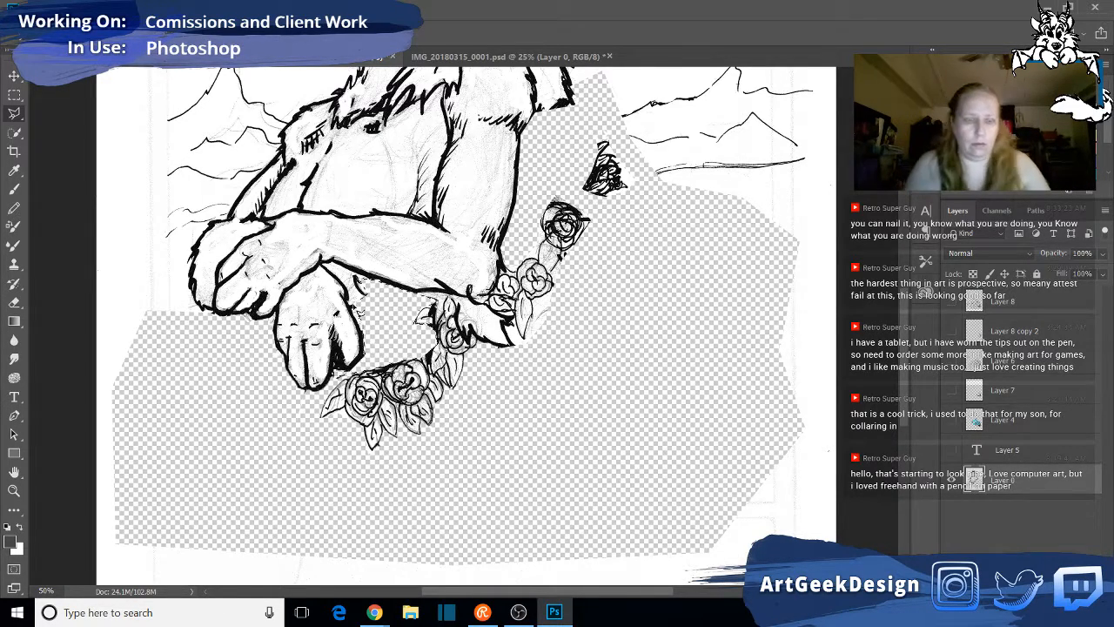
- Cut the rose garland and dark scribbled flower from Layer 0 onto a new layer and place it above all other layers
mouse_move(310, 422)
left_mouse_down()
mouse_move(388, 347)
mouse_move(403, 308)
mouse_move(430, 302)
mouse_move(484, 319)
mouse_move(530, 235)
mouse_move(552, 131)
mouse_move(616, 123)
mouse_move(671, 249)
mouse_move(444, 469)
mouse_move(382, 492)
mouse_move(351, 477)
left_mouse_up()
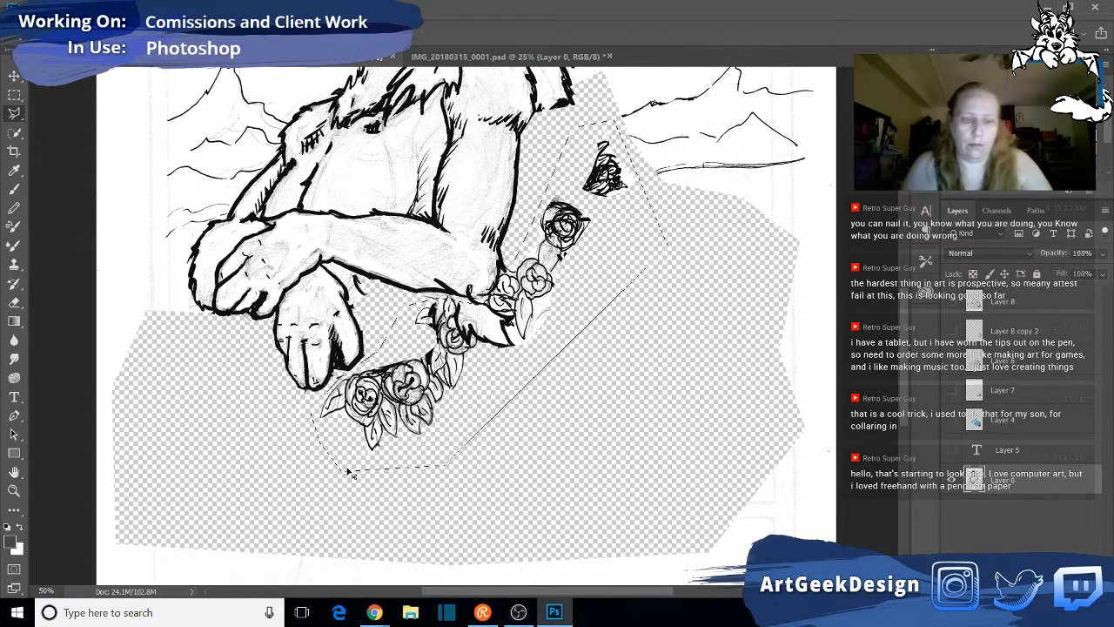
key("ctrl+x")
key("ctrl+v")
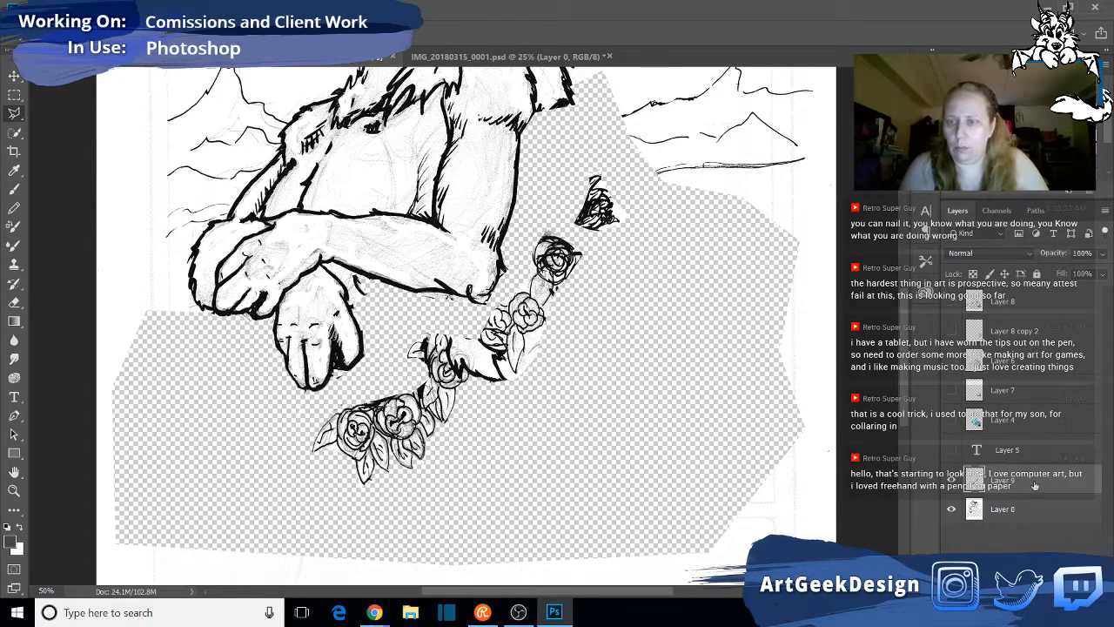
left_click_drag(1036, 486, 998, 301)
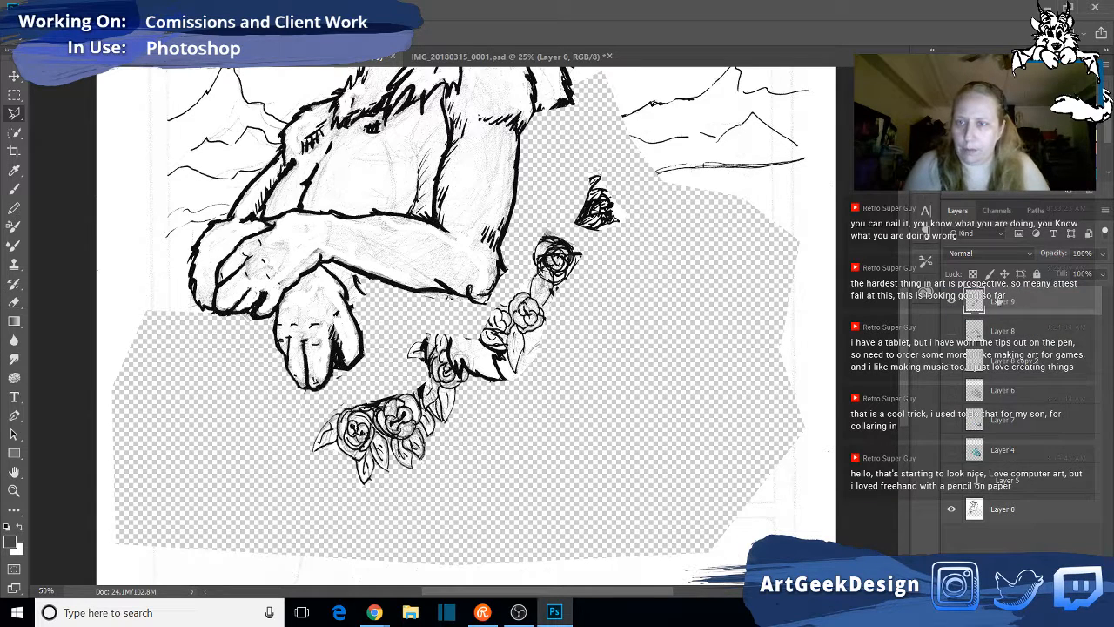
- Cut the dark scribbled flower onto its own layer and name that layer "flower behind ear"
mouse_move(657, 226)
left_mouse_down()
mouse_move(605, 162)
mouse_move(567, 201)
mouse_move(578, 238)
mouse_move(618, 253)
mouse_move(642, 243)
left_mouse_up()
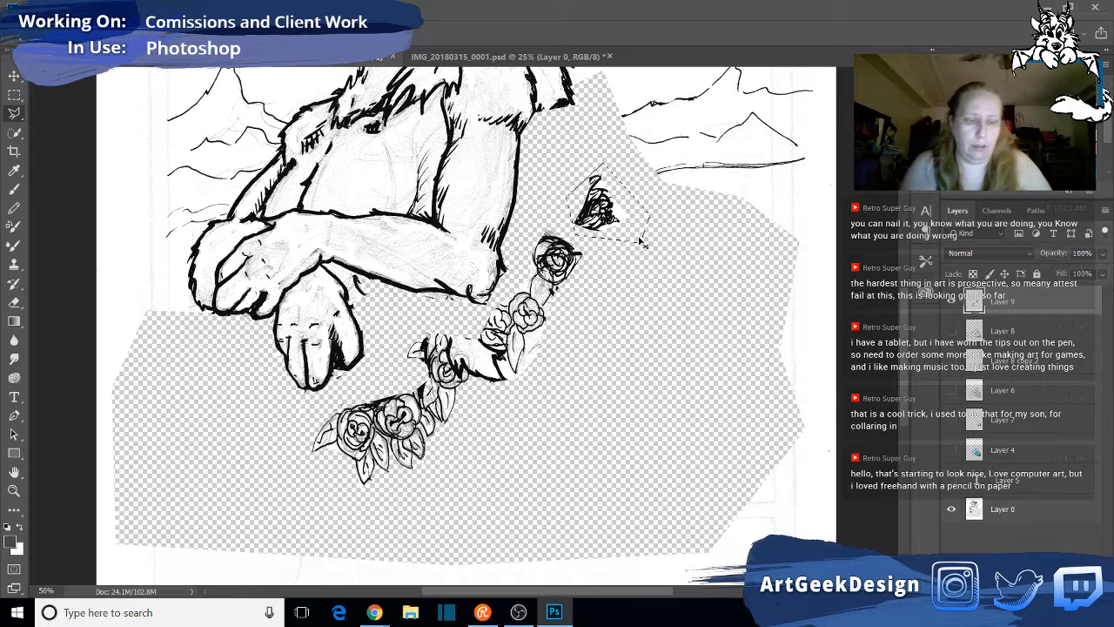
key("ctrl+x")
key("ctrl+v")
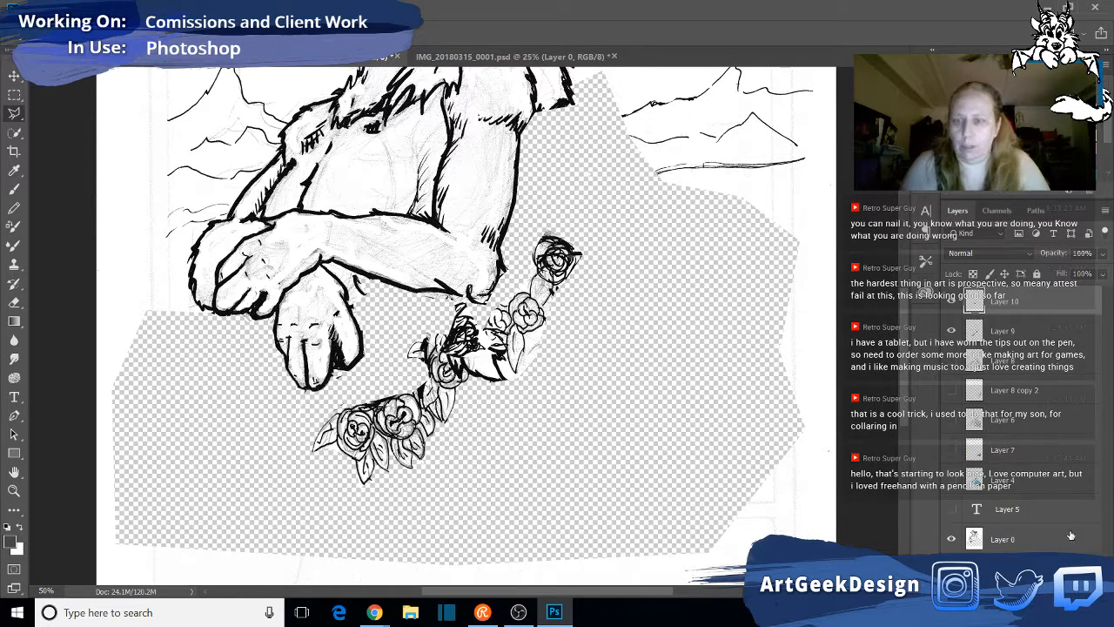
double_click(1019, 301)
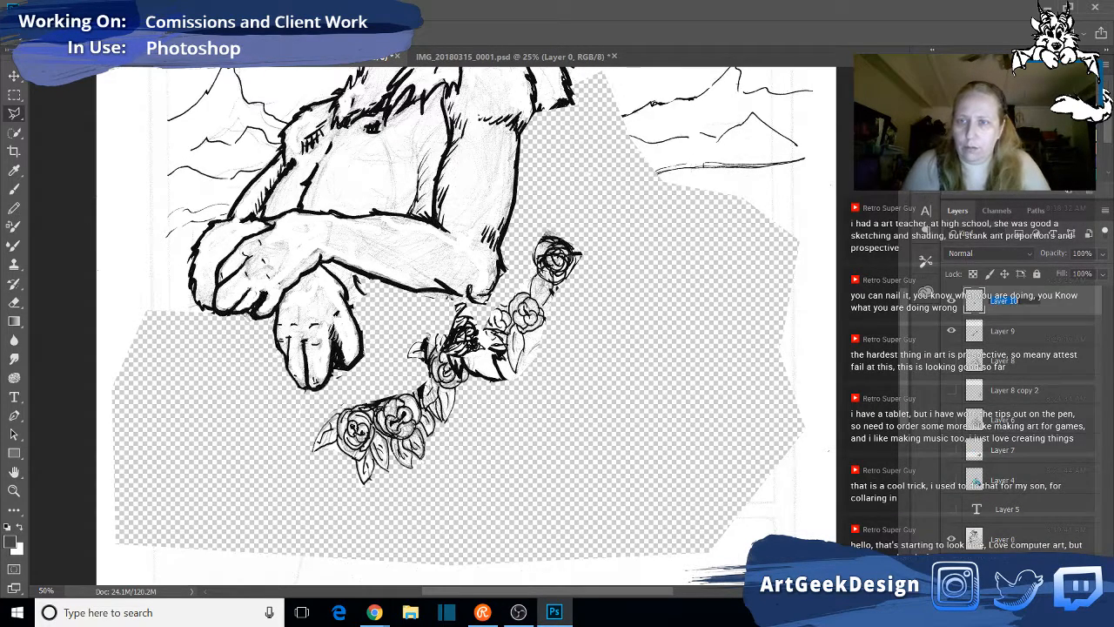
key("BackSpace")
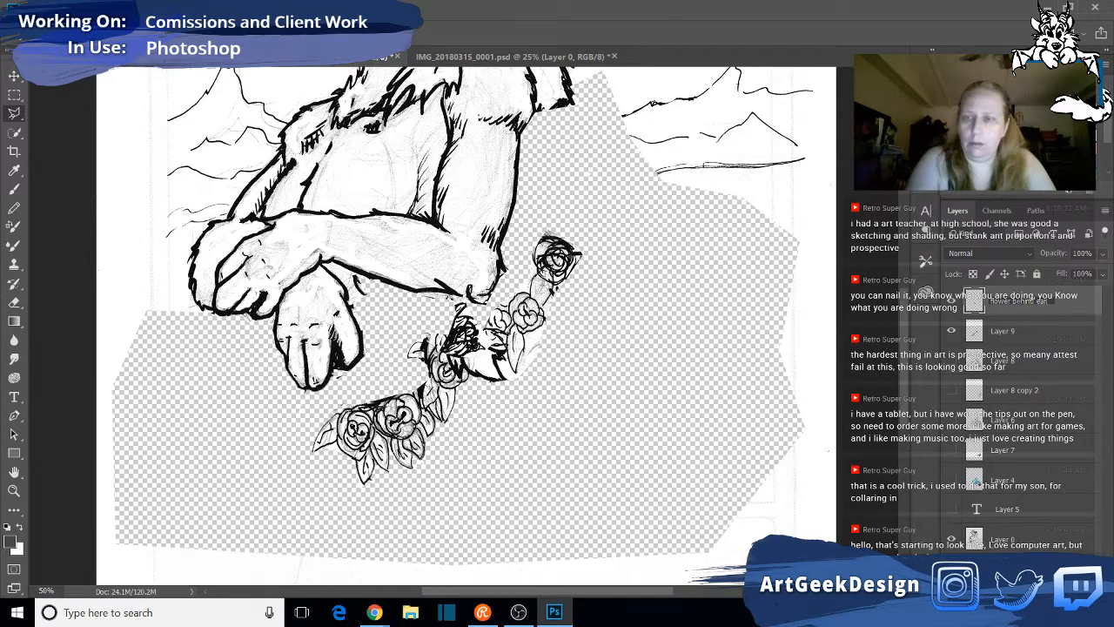
key("Return")
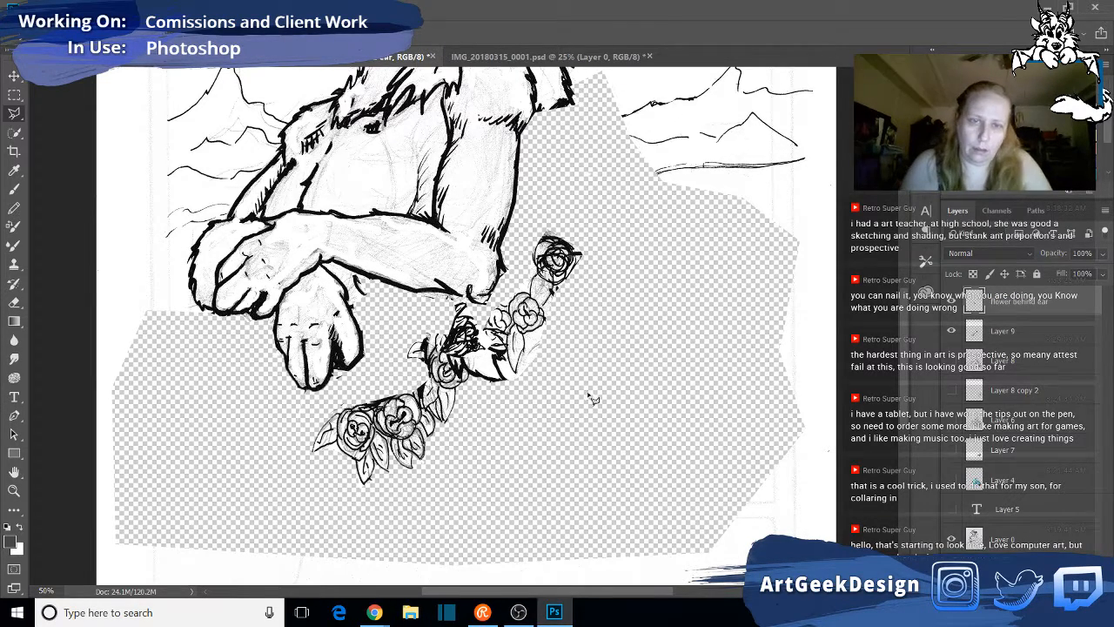
- Try to put the lower rose cluster on its own layer using a Polygonal Lasso outline
mouse_move(303, 437)
left_mouse_down()
mouse_move(376, 397)
mouse_move(453, 308)
left_mouse_up()
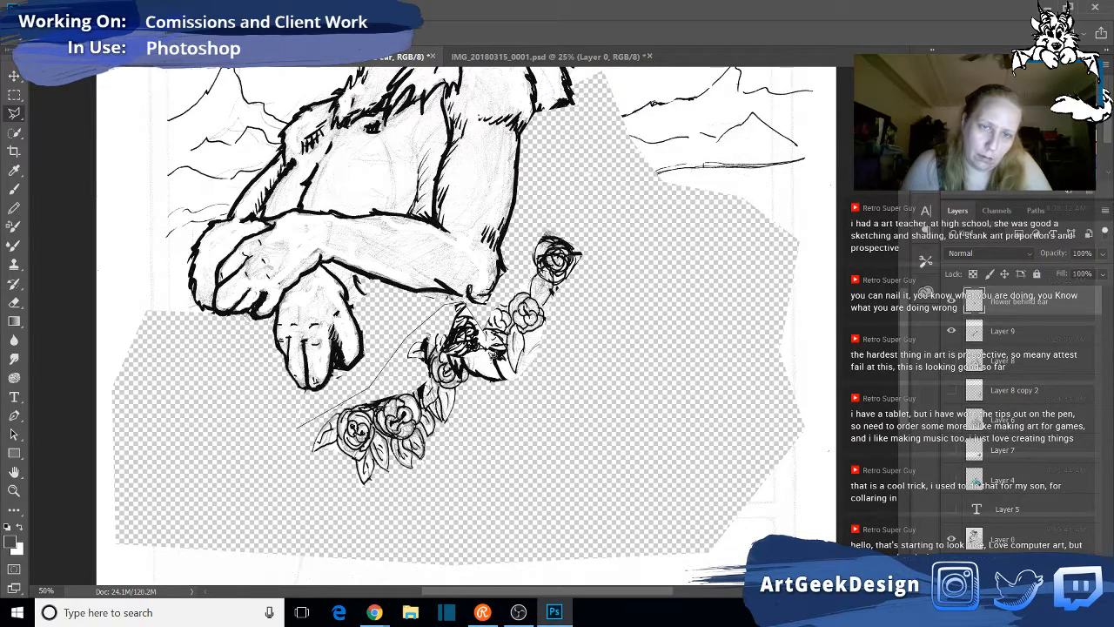
left_click(475, 380)
left_click(459, 481)
left_click(365, 502)
double_click(293, 454)
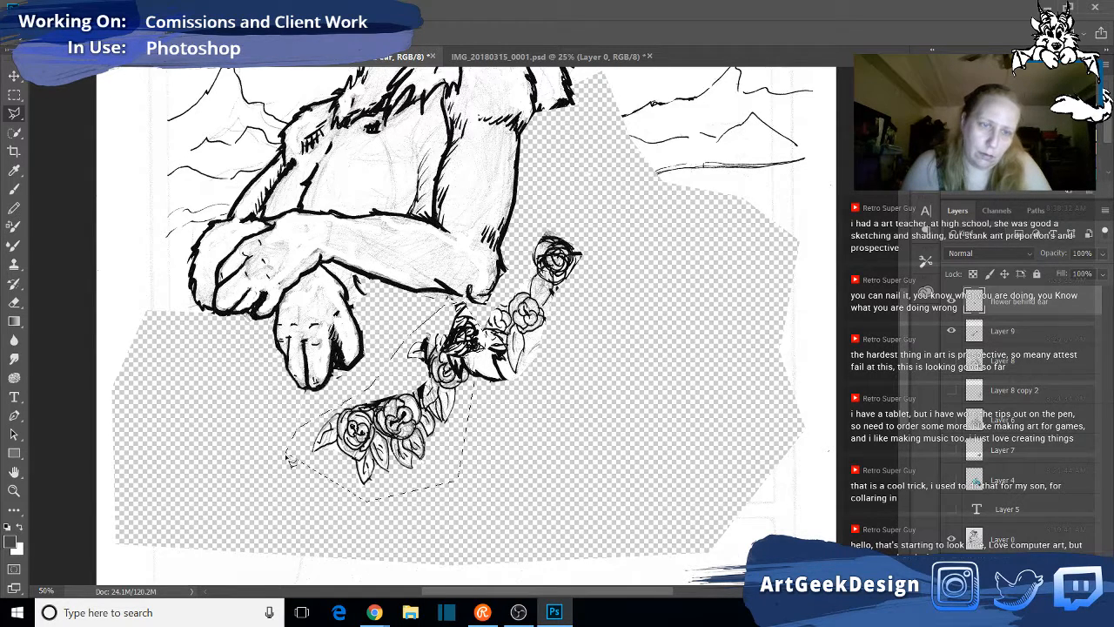
key("ctrl+v")
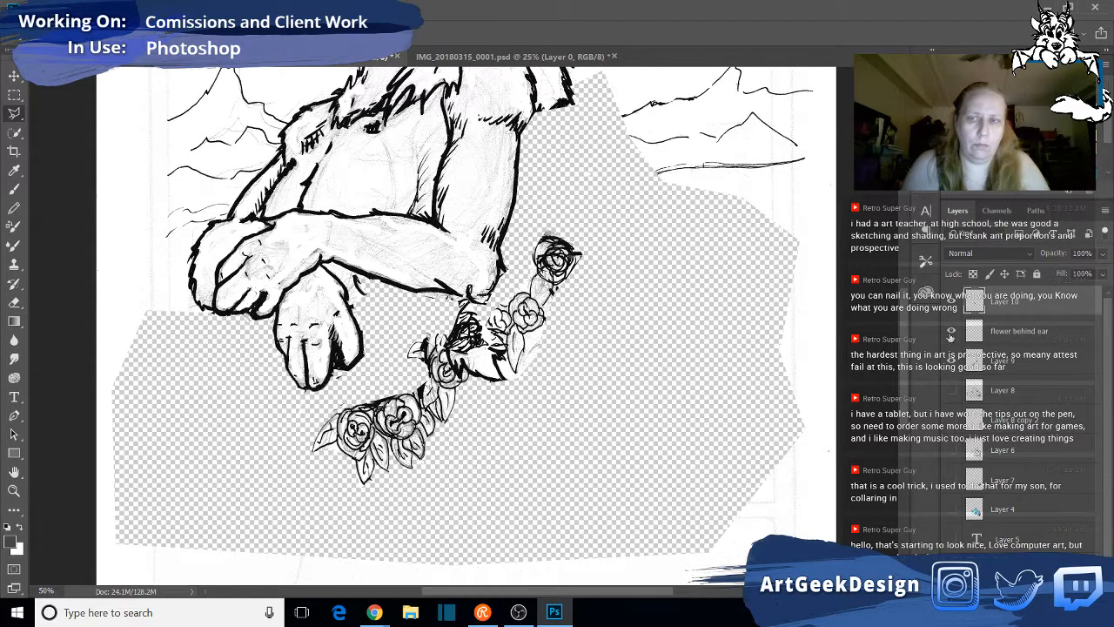
- Toggle the newly pasted layer's visibility to check its content, then undo the paste and the lasso selection
left_click(952, 301)
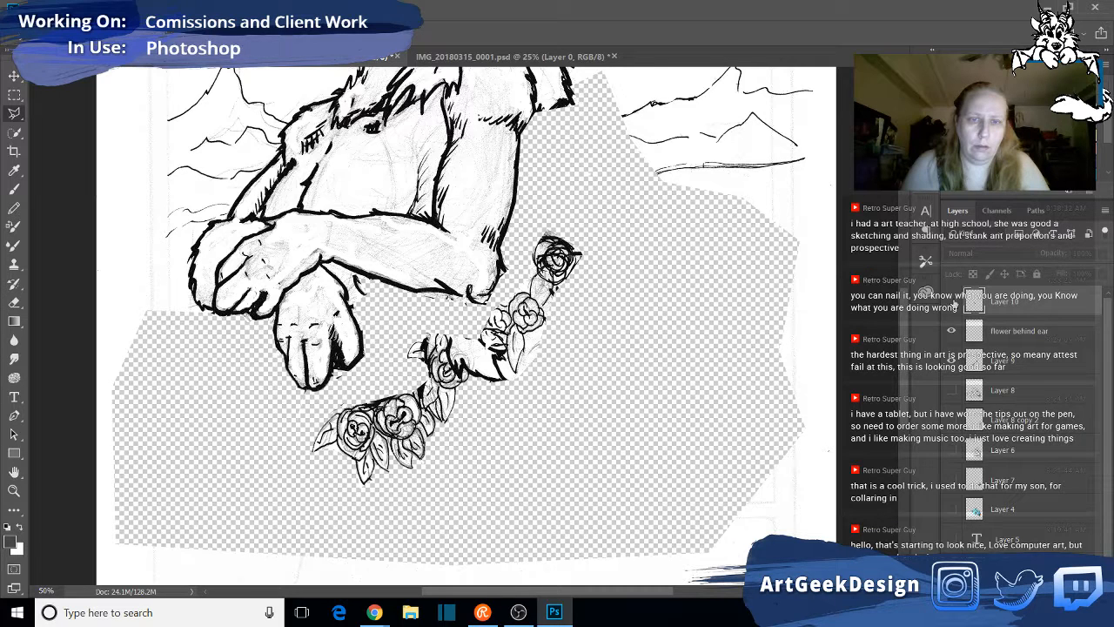
left_click(951, 301)
key("ctrl+alt+z")
key("ctrl+alt+z")
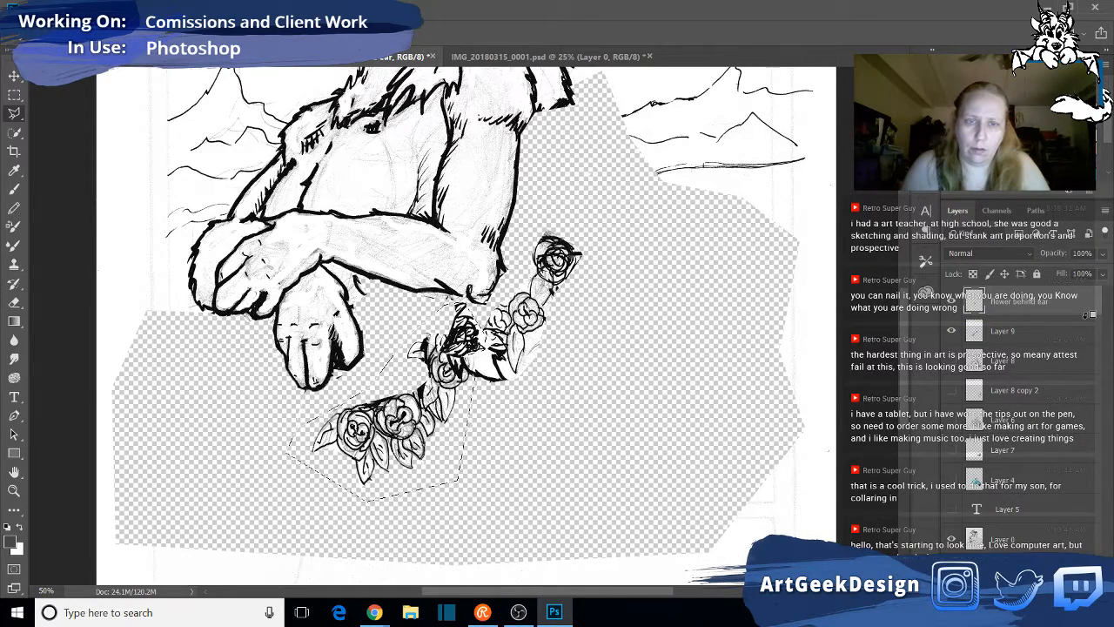
key("ctrl+alt+z")
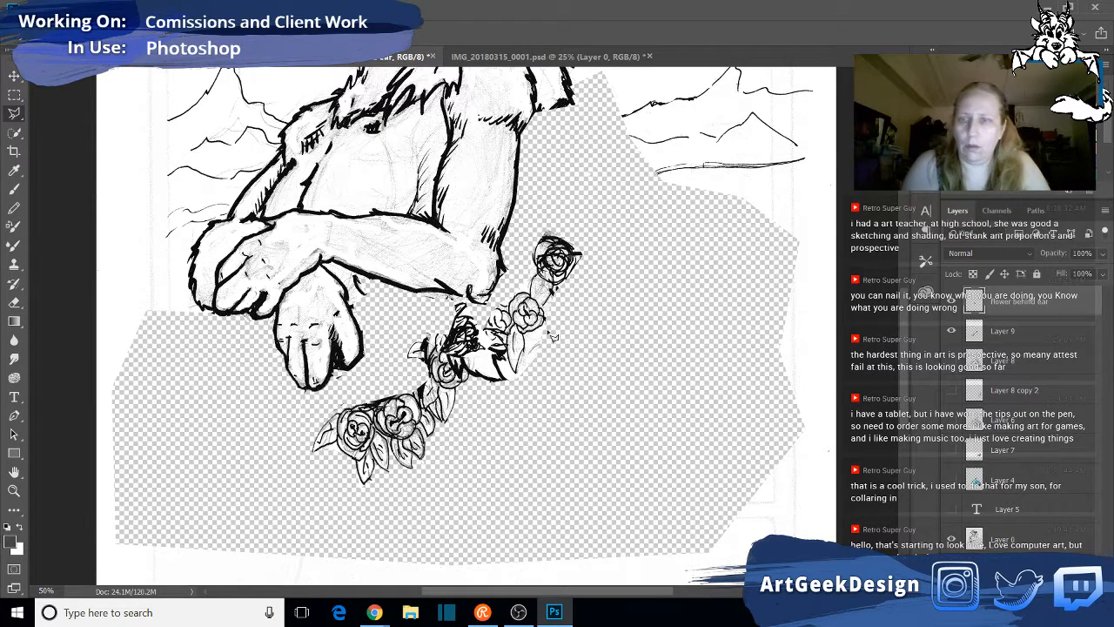
- Move the dark flower on the "flower behind ear" layer away from the garland, onto the background in front of the mountains
left_click(14, 76)
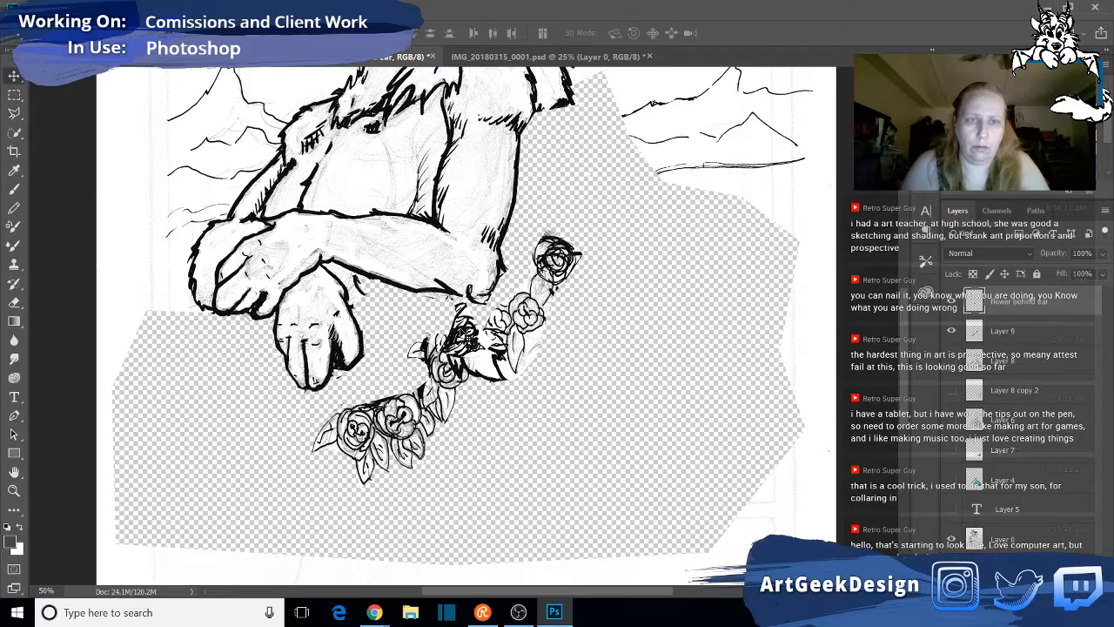
left_click_drag(460, 345, 651, 233)
key("ctrl+z")
left_click(1001, 303)
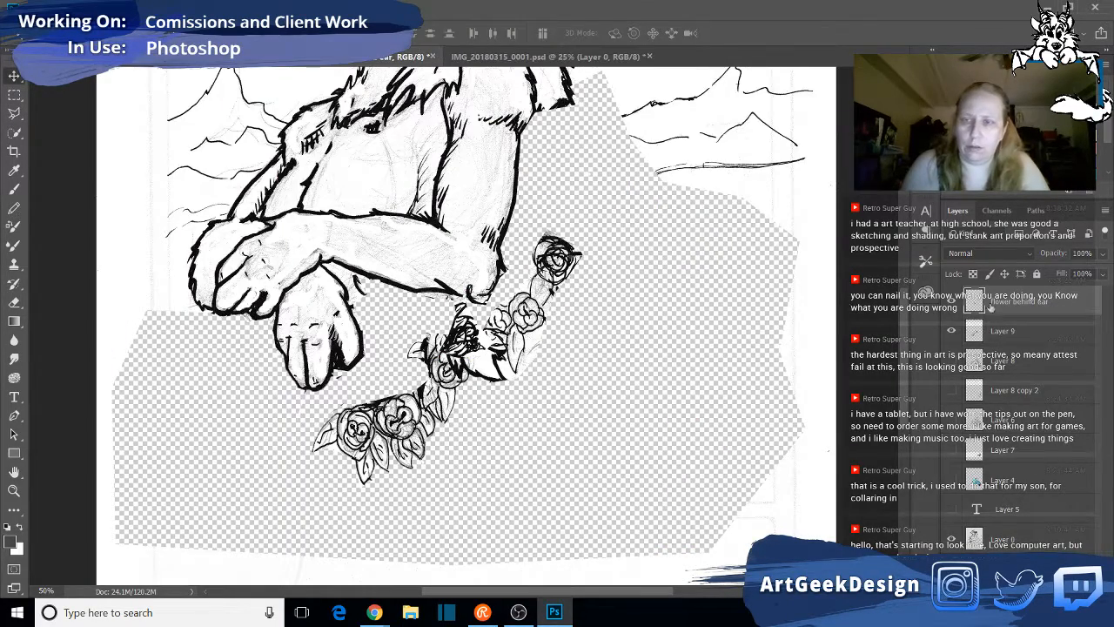
left_click_drag(468, 351, 754, 165)
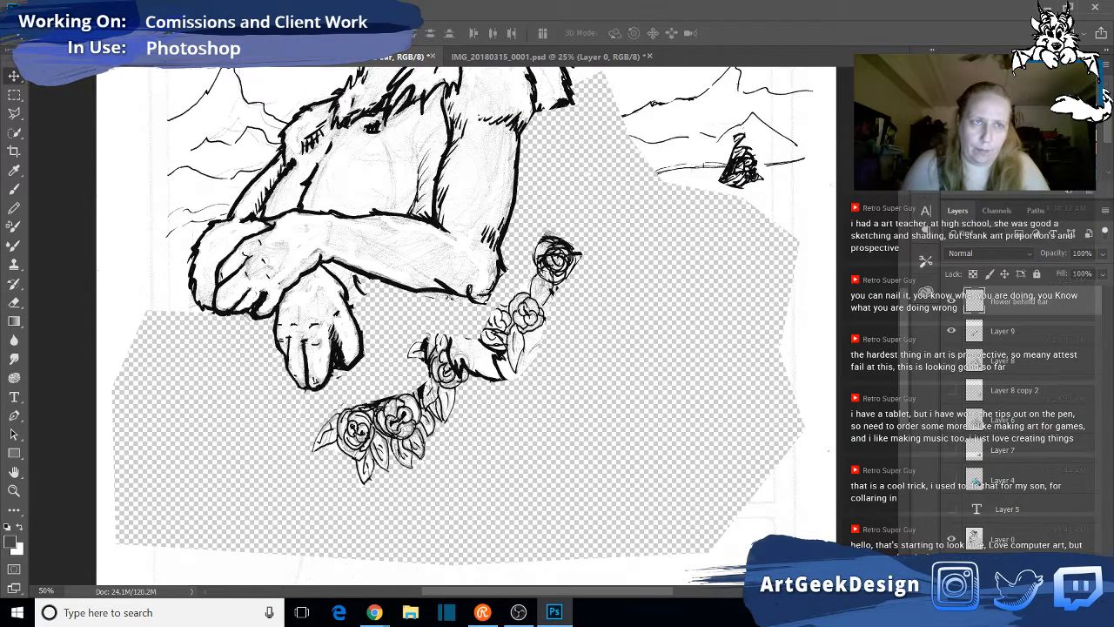
left_click(185, 8)
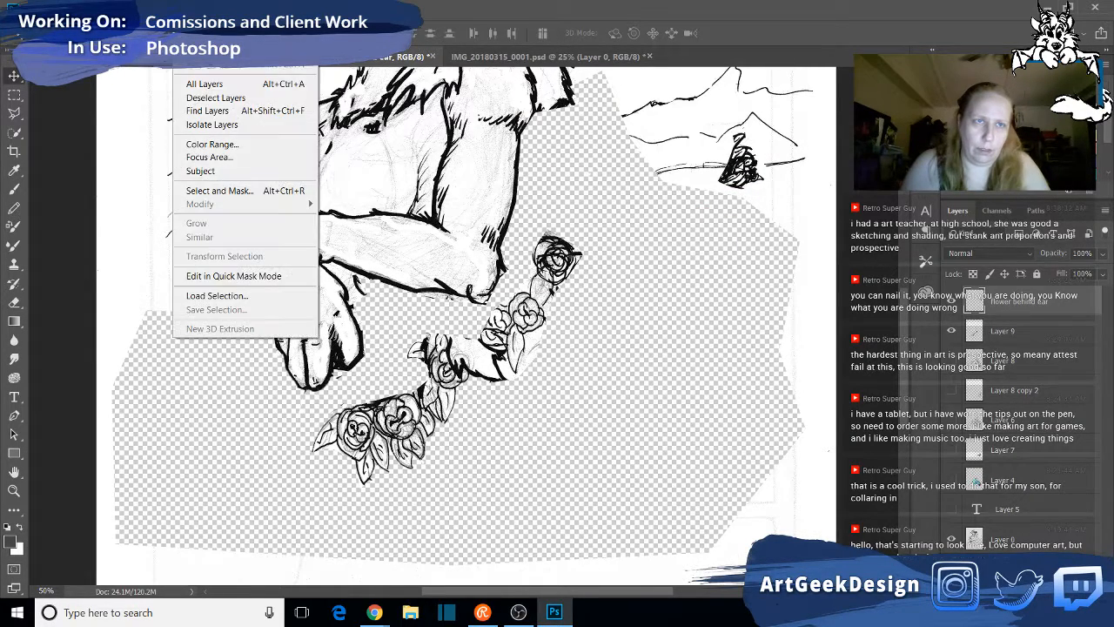
left_click(204, 362)
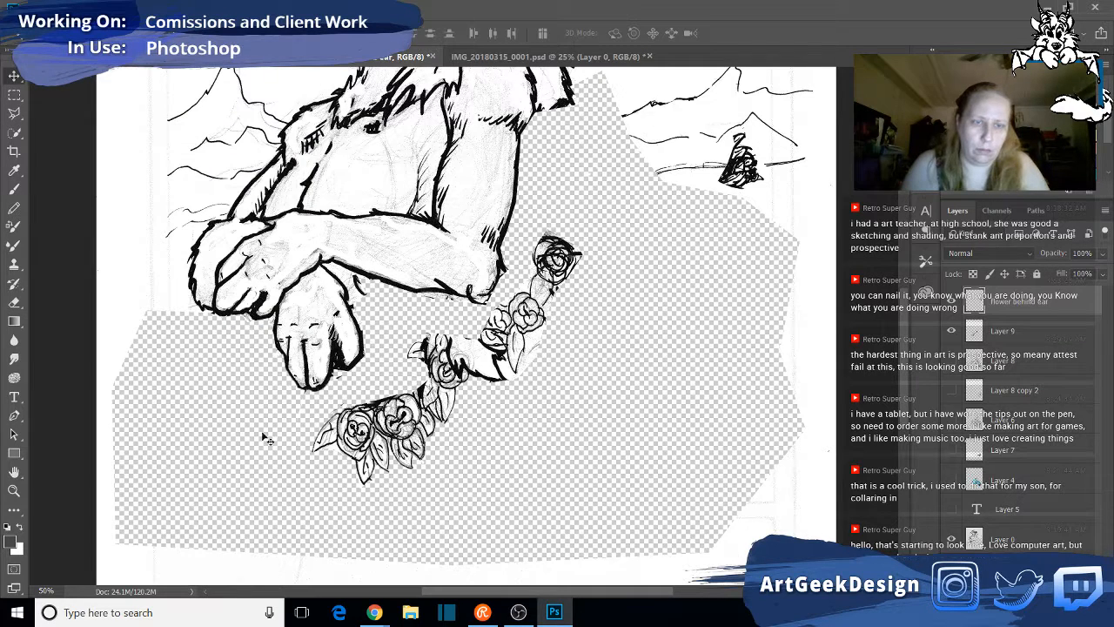
- Outline the lower rose cluster with the Polygonal Lasso and cut it from Layer 9 onto its own layer
key("l")
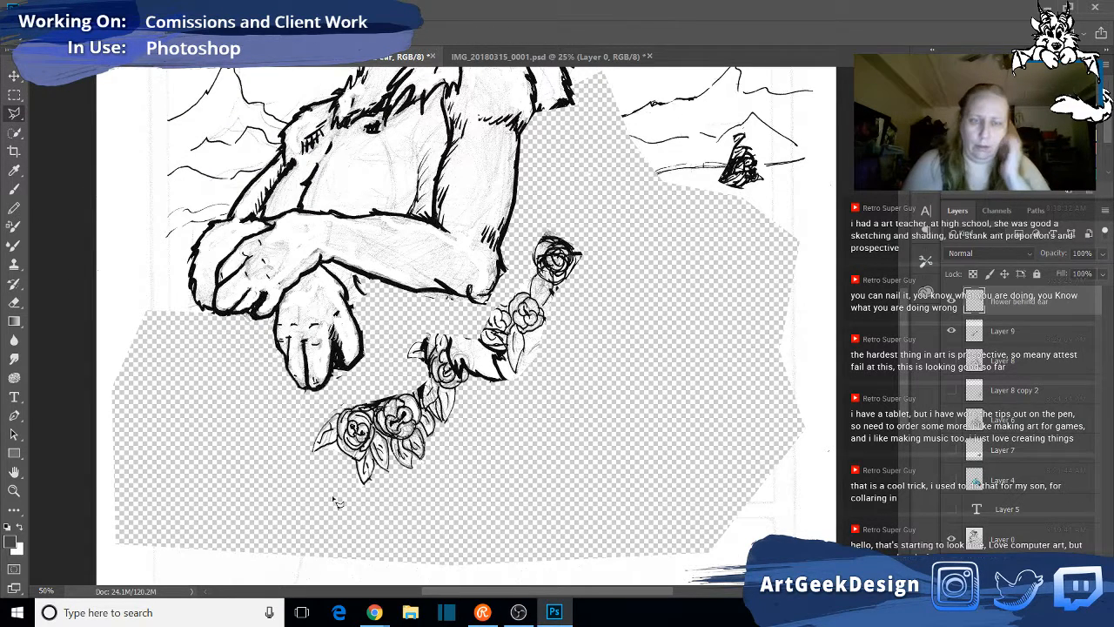
left_click(455, 492)
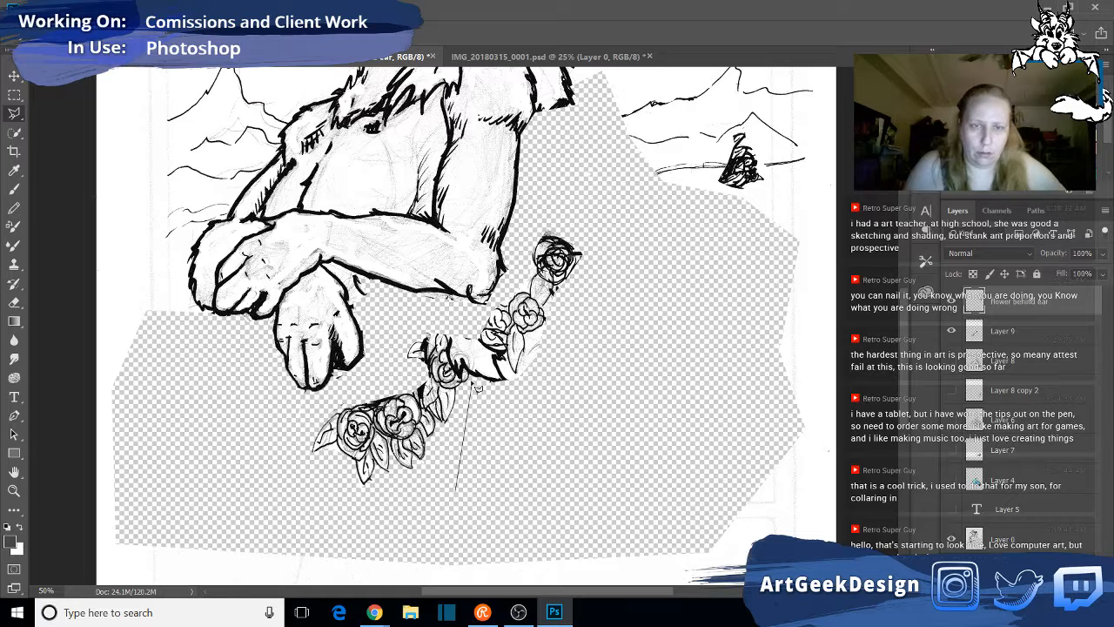
left_click(473, 376)
left_click(450, 321)
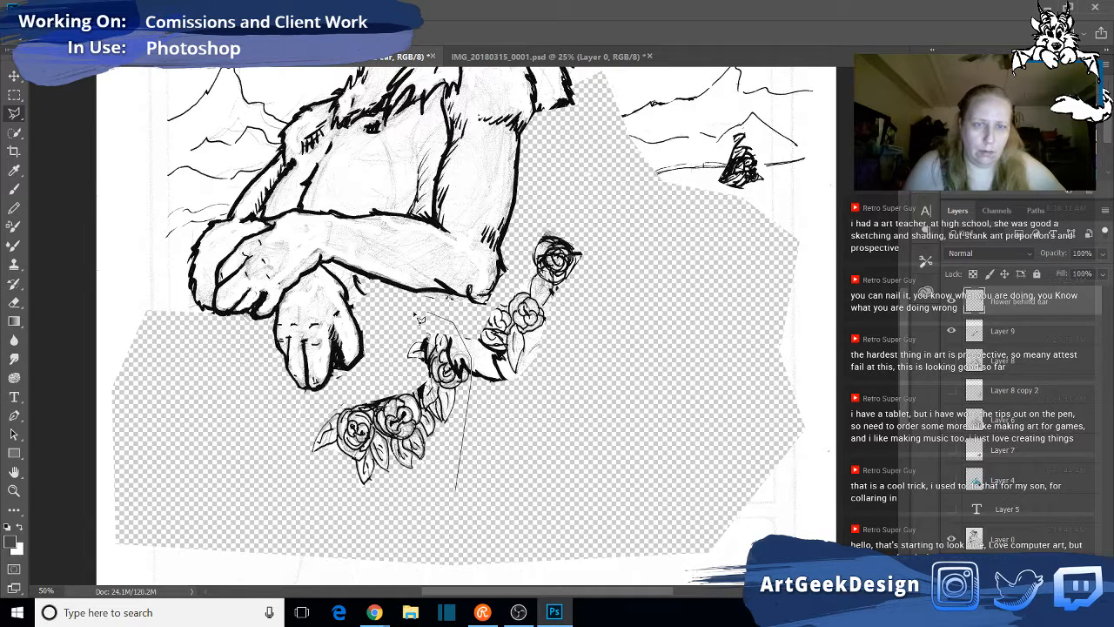
left_click(405, 313)
left_click(392, 362)
left_click(274, 446)
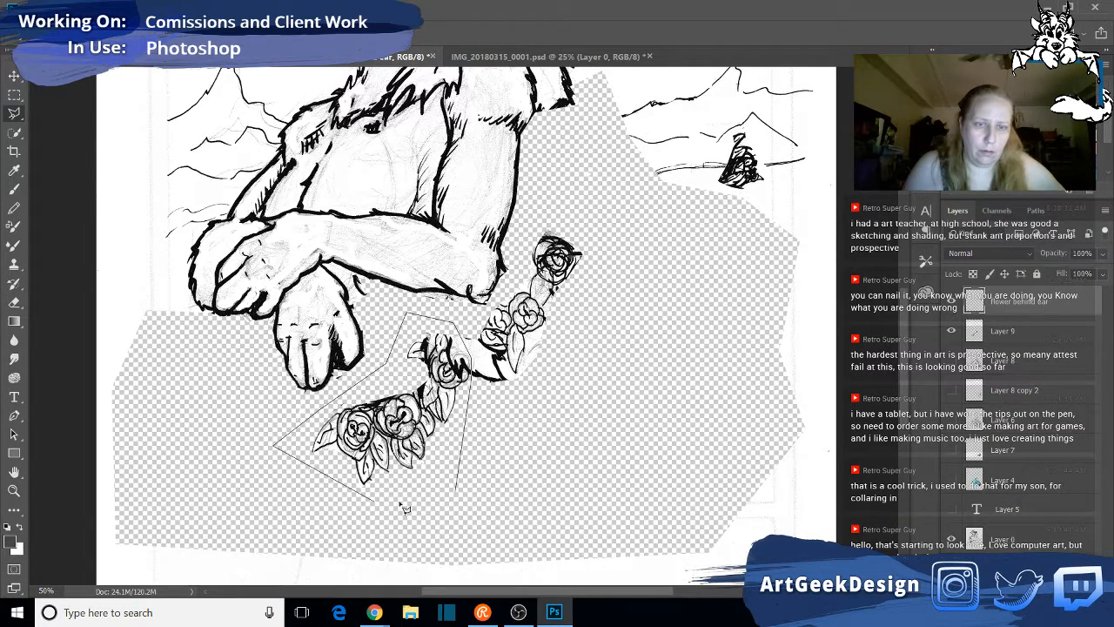
left_click(374, 502)
double_click(432, 510)
key("ctrl+x")
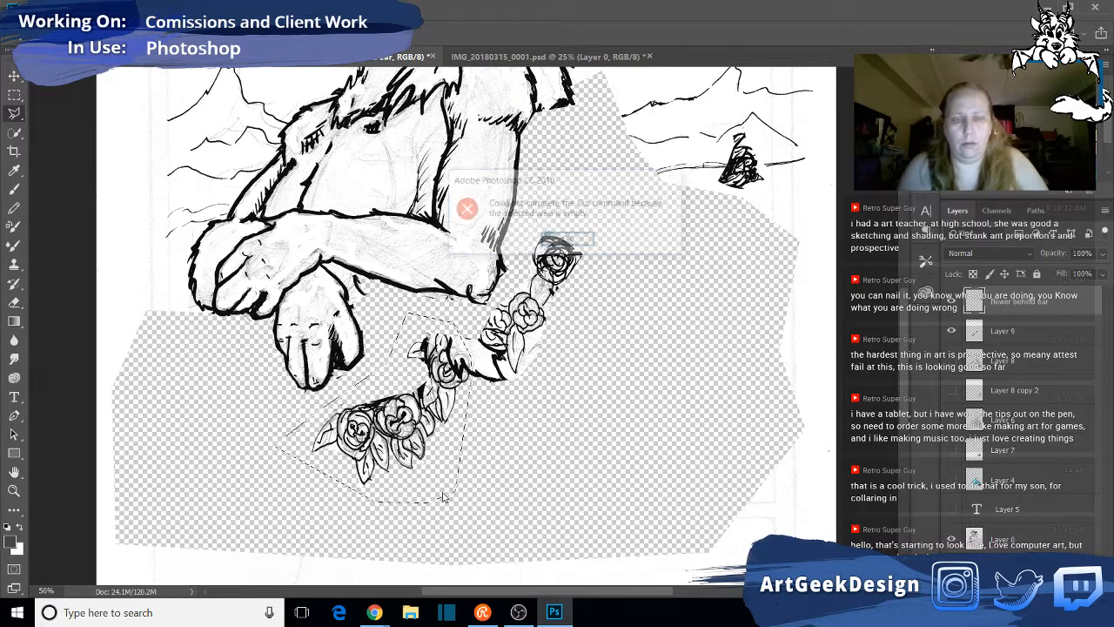
left_click(567, 239)
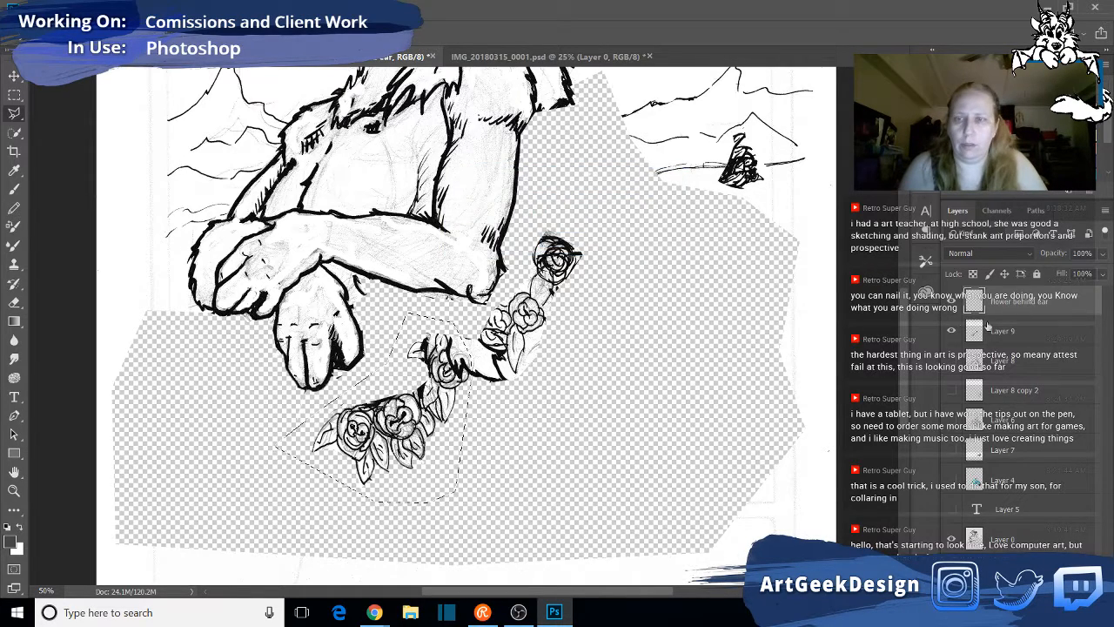
left_click(1067, 330)
key("ctrl+x")
key("ctrl+v")
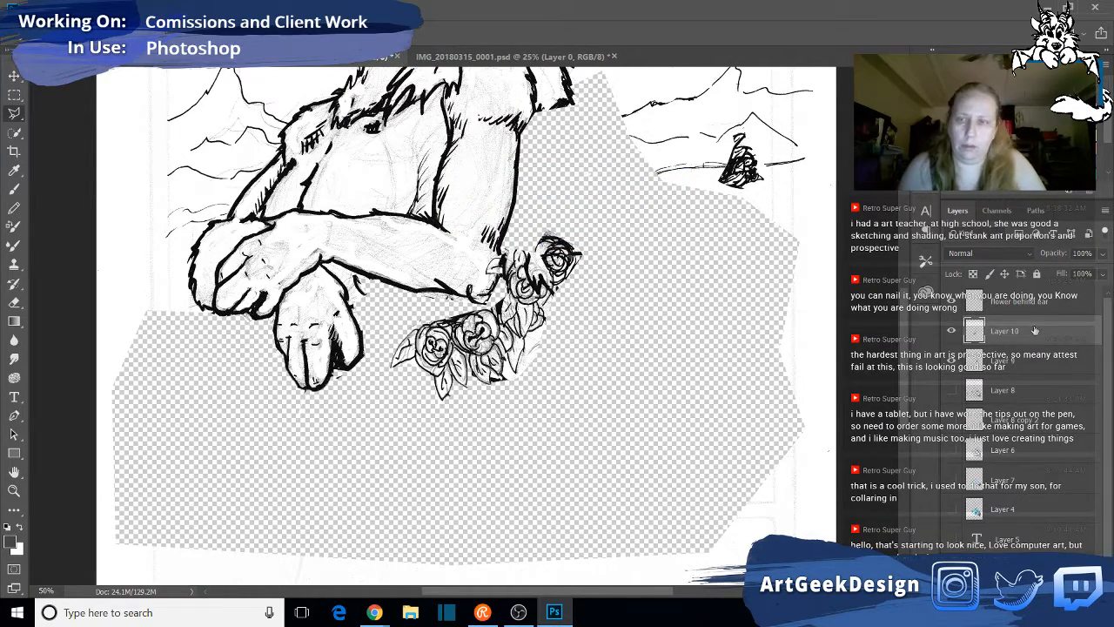
- Name the pasted rose cluster layer "flower 1" and move the cluster below the crossed paws, clear of the remaining garland
double_click(1004, 335)
type("fl")
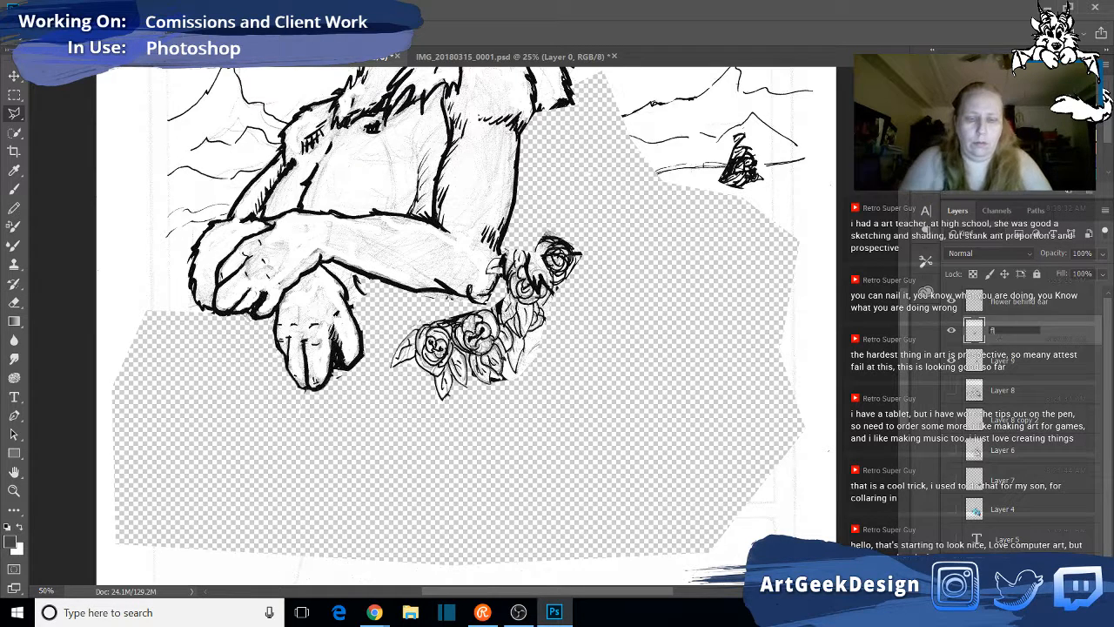
type("ower 1")
key("Return")
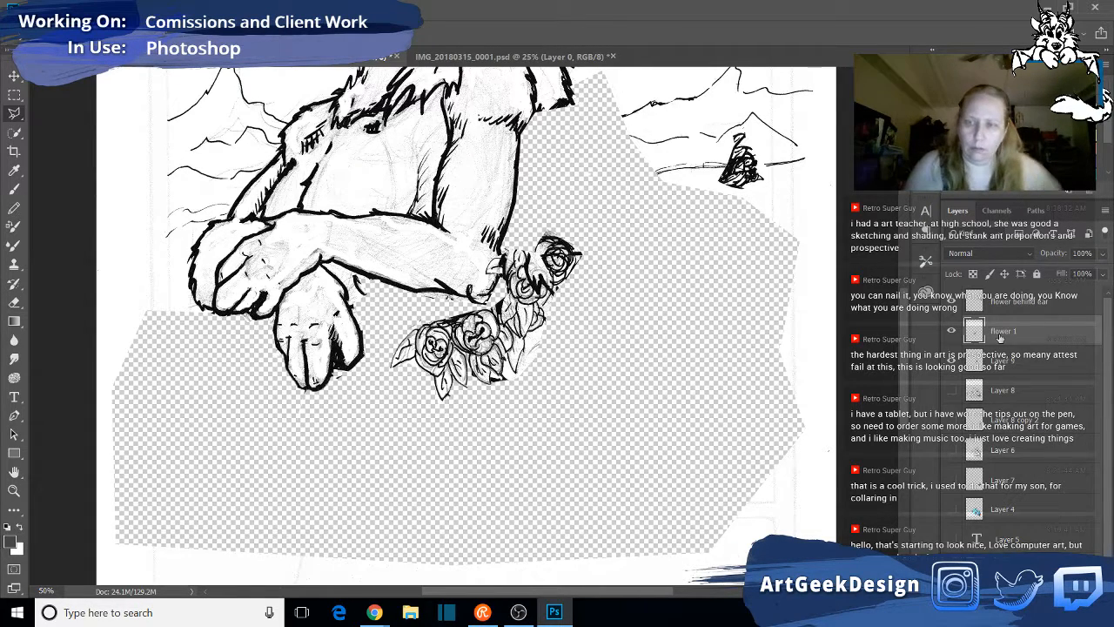
key("v")
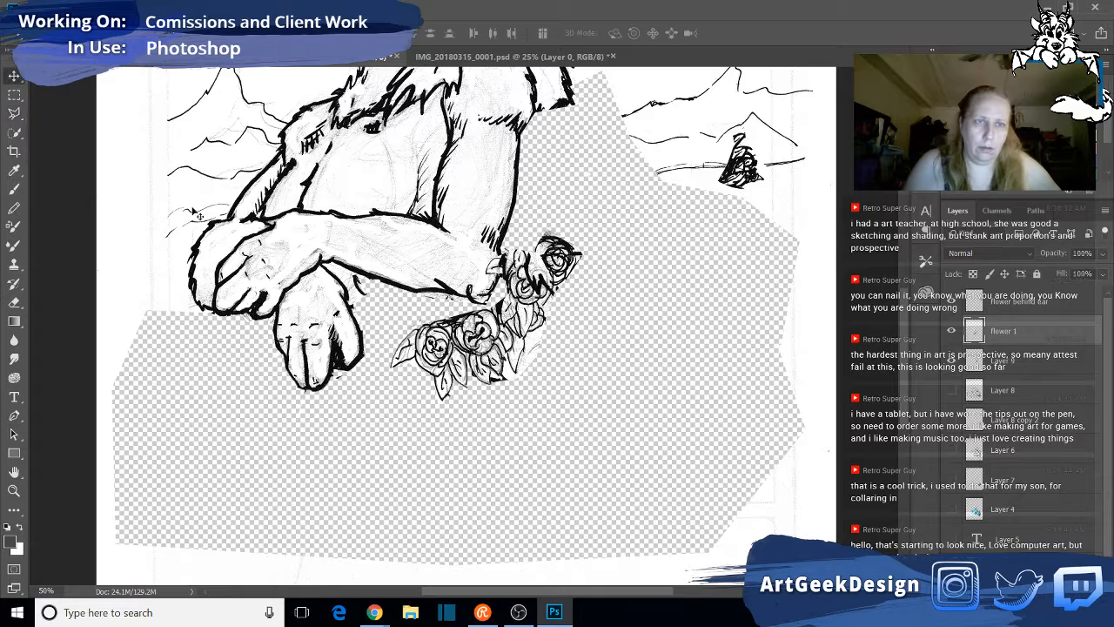
left_click_drag(508, 346, 392, 444)
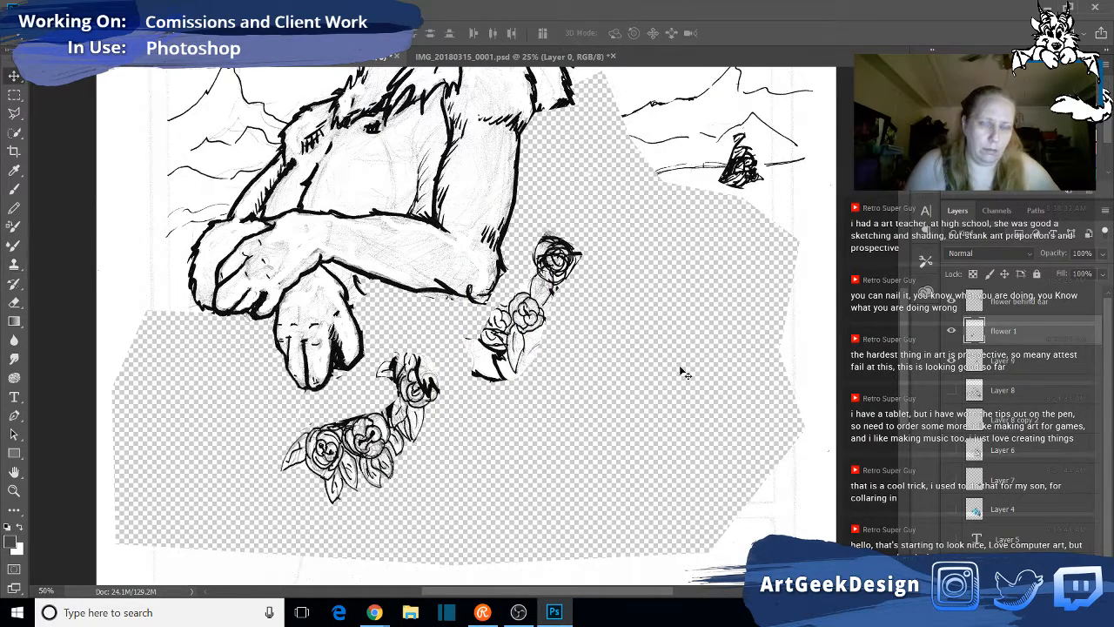
- Rename Layer 9, which holds the remaining upper flowers, as "flower 2"
double_click(1006, 361)
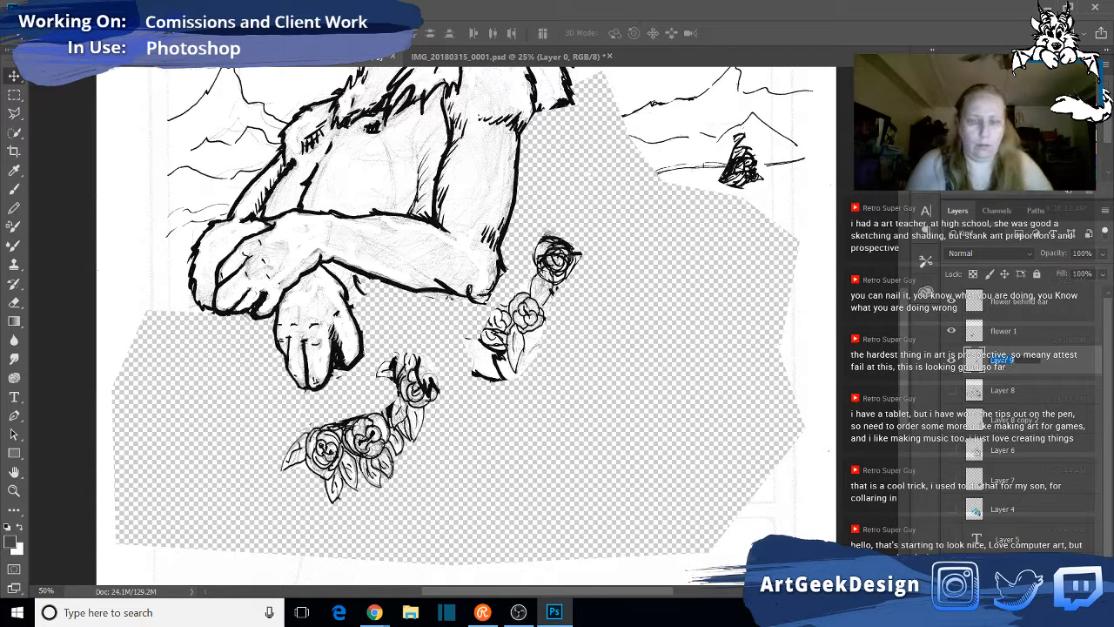
type("flower 2")
key("Return")
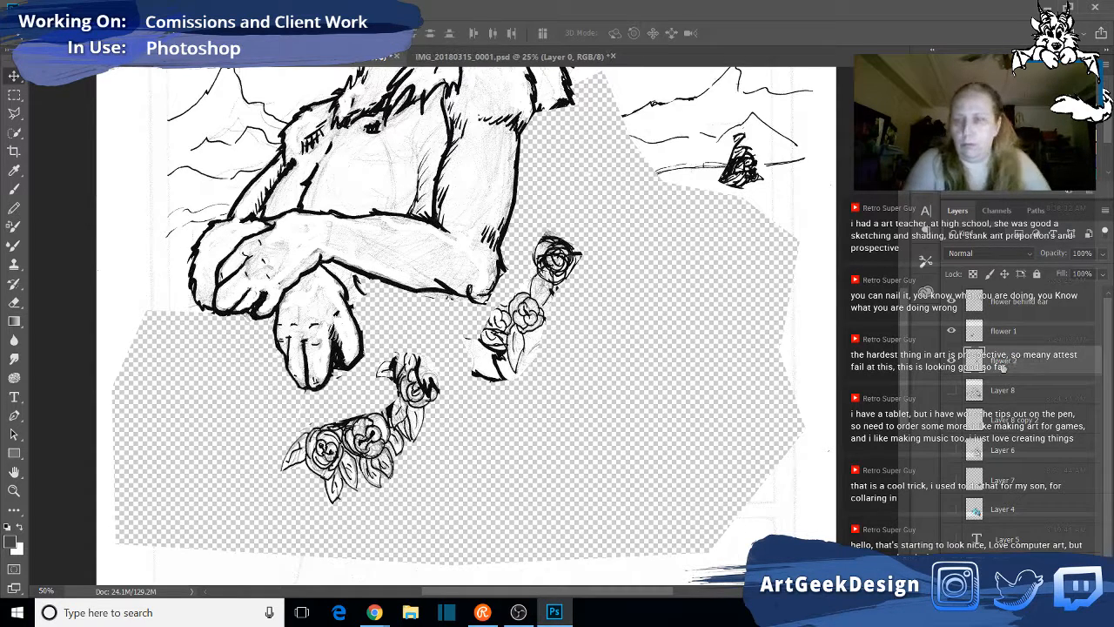
- Hide the "flower 2", "flower 1" and "flower behind ear" layers and show the lion head on Layer 8
left_click(952, 360)
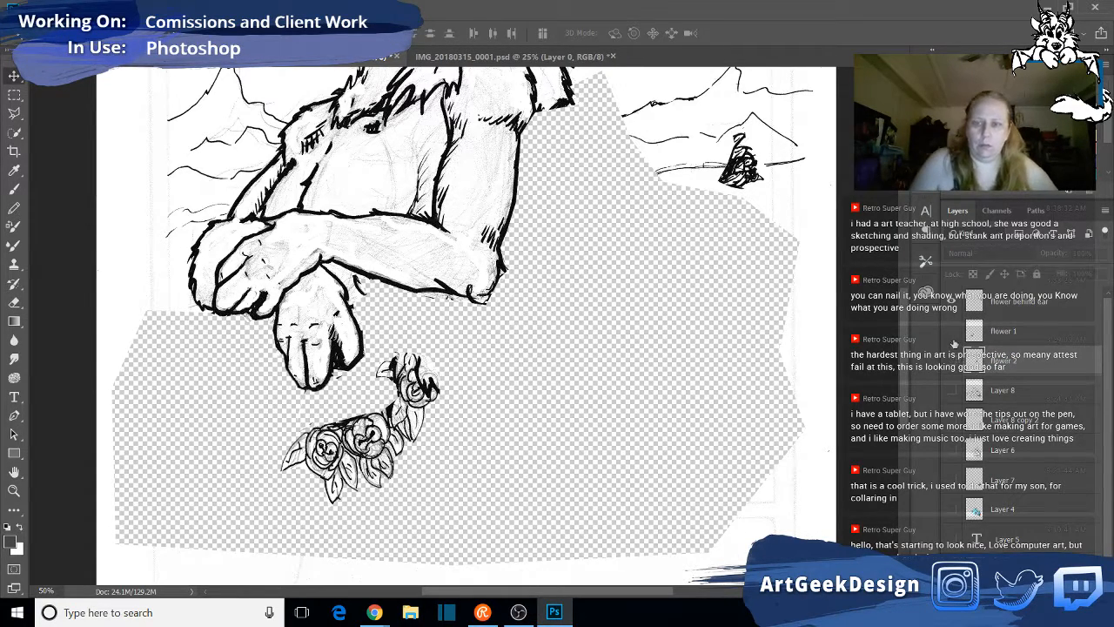
left_click(952, 330)
left_click(951, 301)
left_click(951, 391)
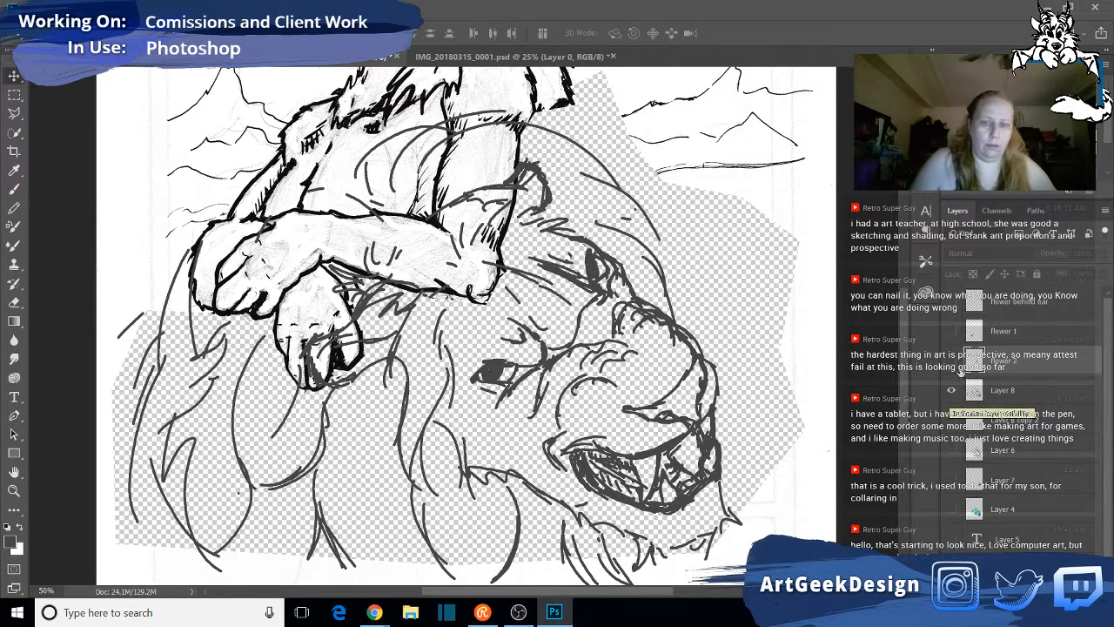
- Review the lion head against the whole figure and convert Layer 8 to a smart object
scroll(766, 535, "down", 3)
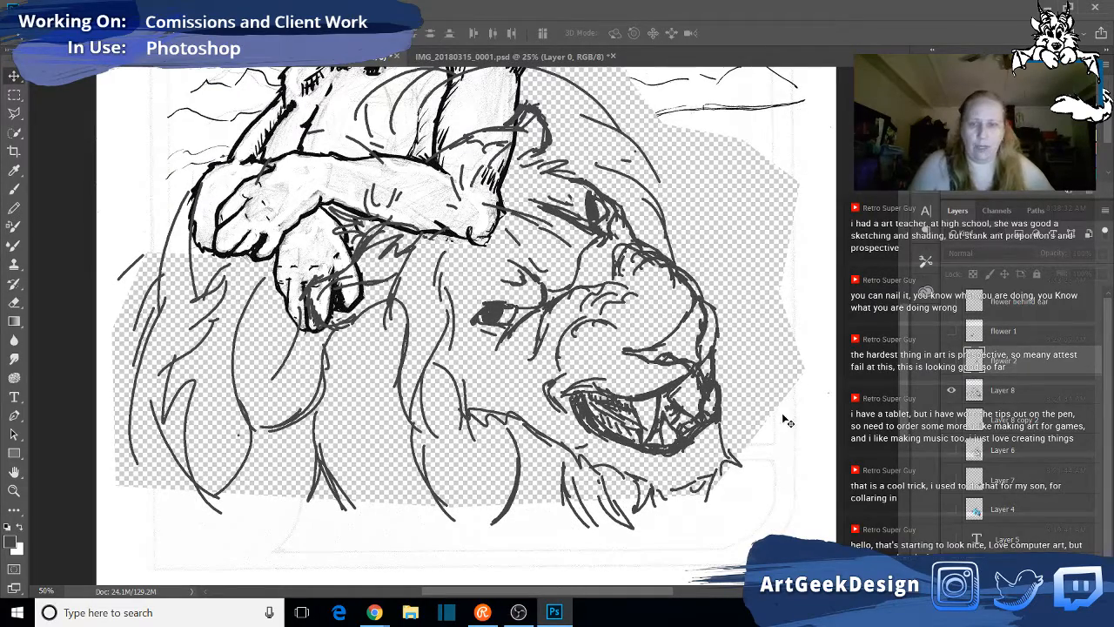
scroll(797, 478, "up", 15)
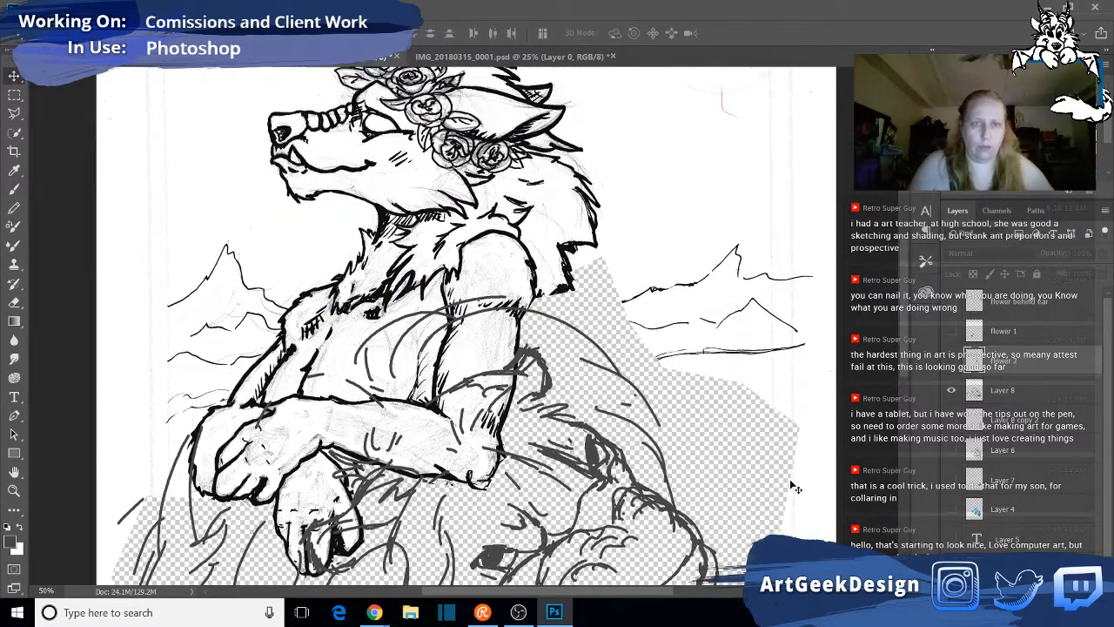
scroll(797, 487, "down", 4)
scroll(794, 488, "down", 7)
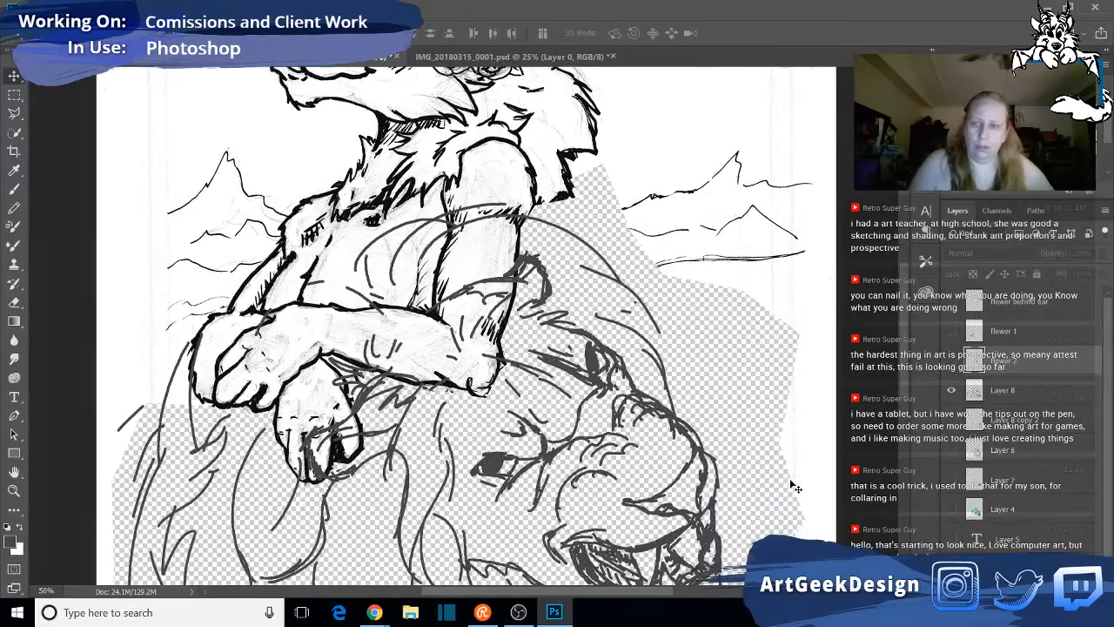
left_click(1051, 390)
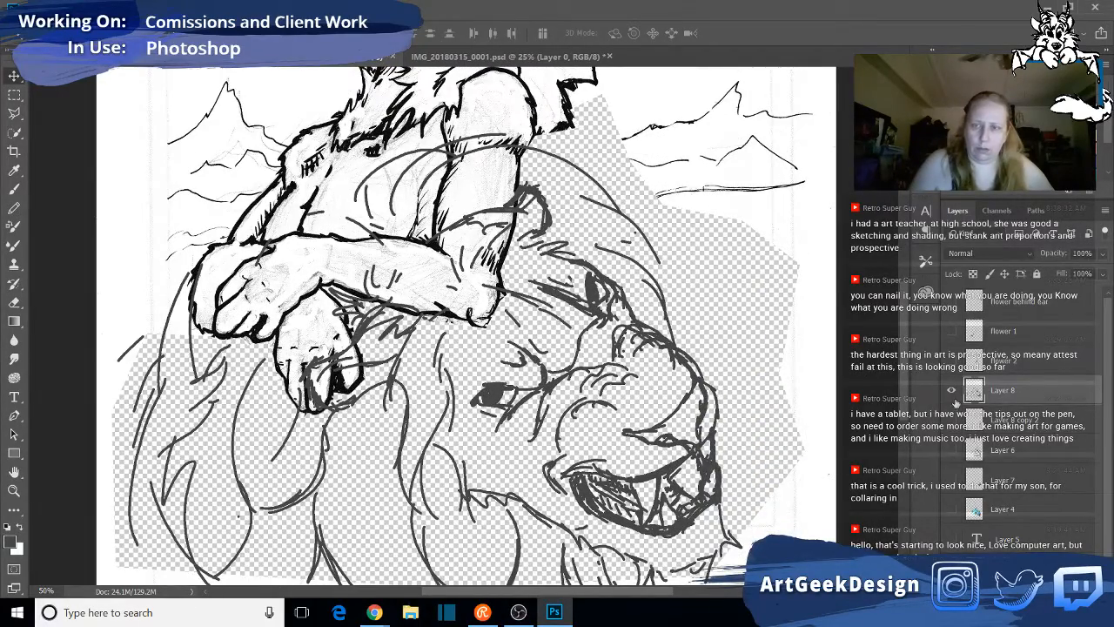
right_click(1038, 394)
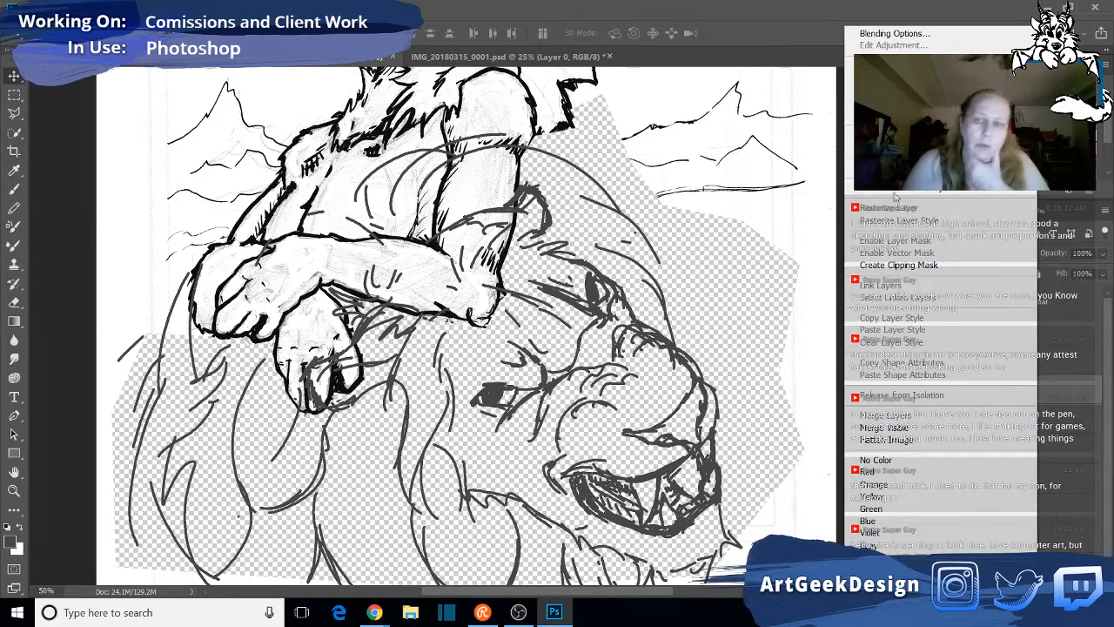
left_click(897, 189)
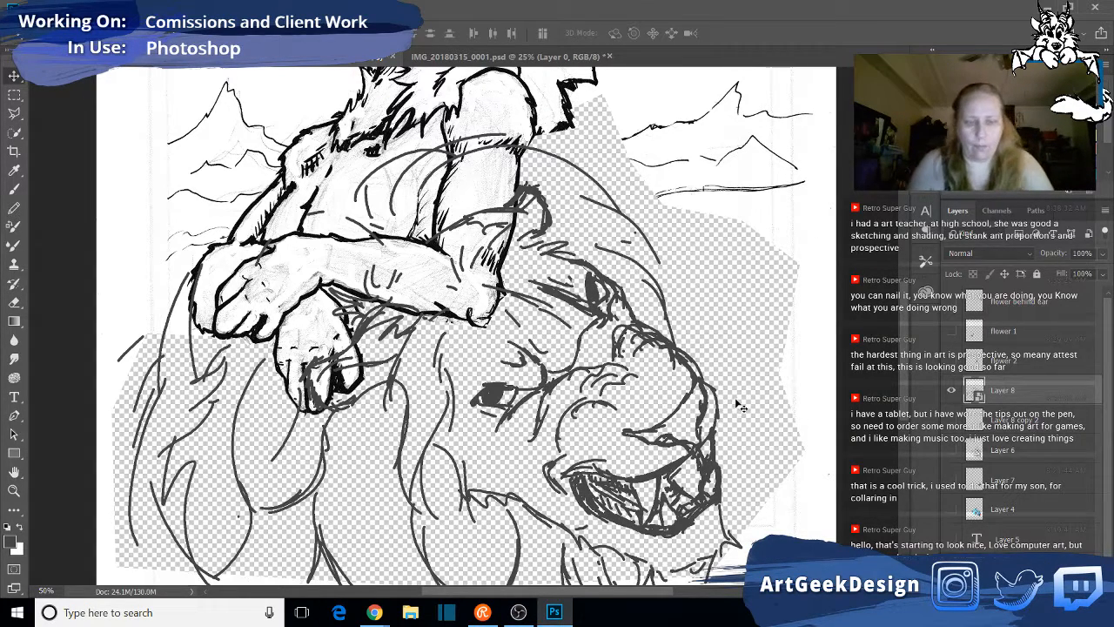
- Scale the Layer 8 lion head down slightly with Free Transform and shift it up and to the right
key("ctrl+t")
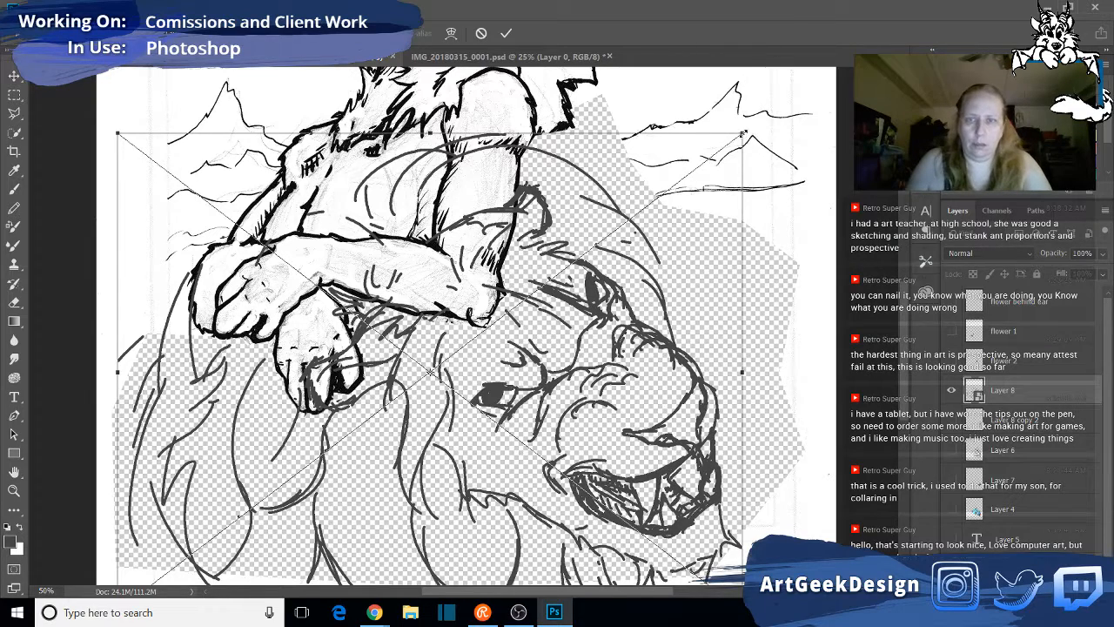
left_click_drag(743, 133, 681, 188)
scroll(681, 188, "down", 4)
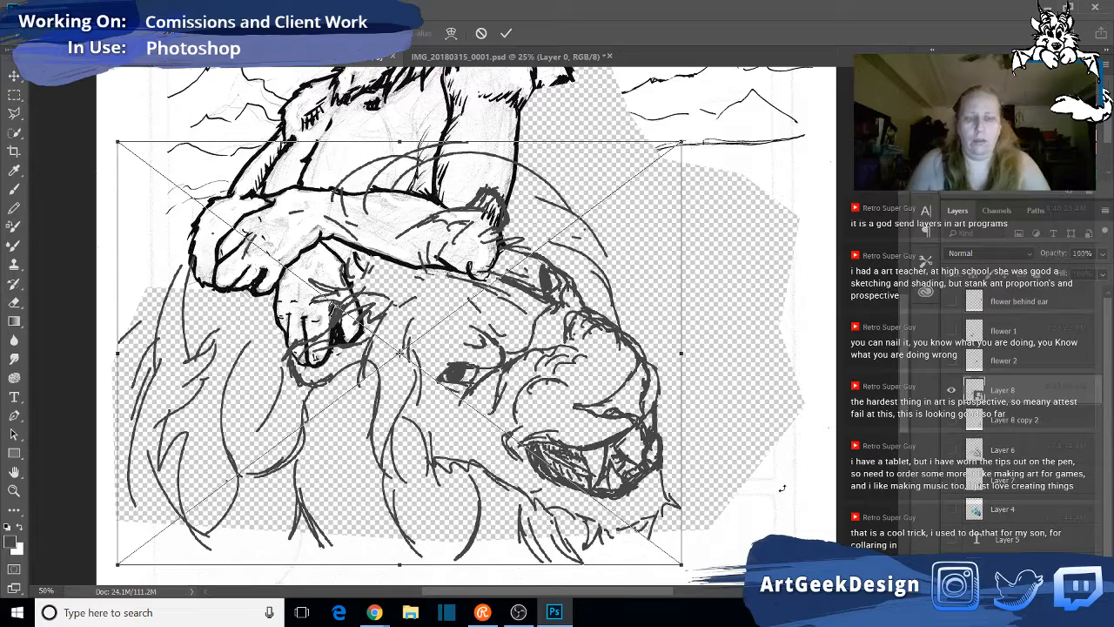
key("ctrl+z")
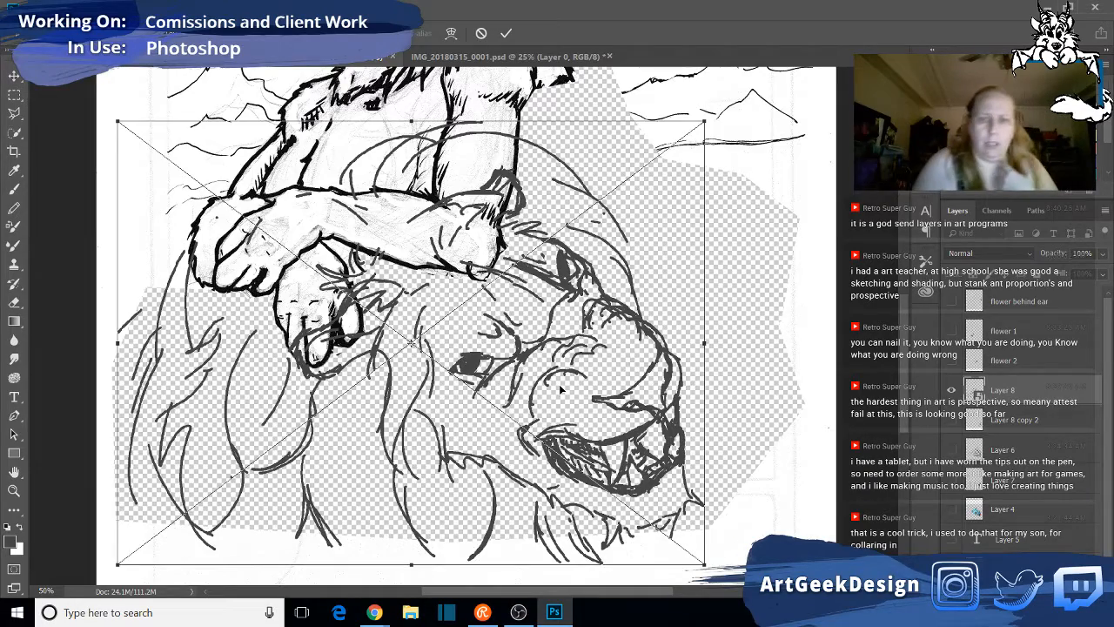
left_click_drag(563, 390, 601, 358)
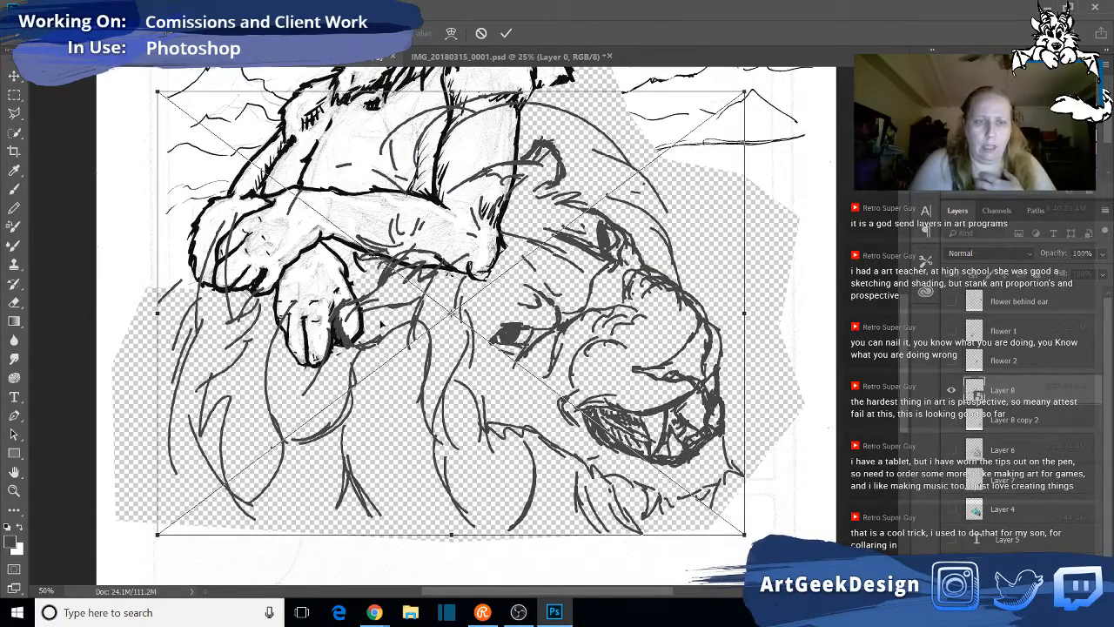
scroll(806, 403, "down", 1)
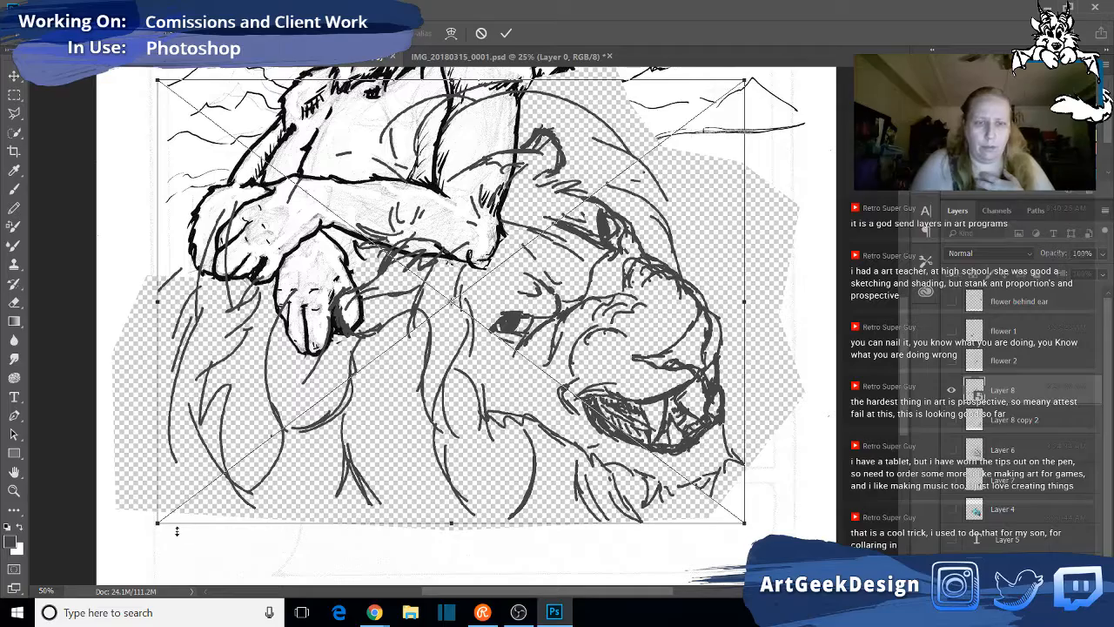
- Shrink the lion head a little further, nudge it left and slightly down beneath the arms, and apply the transform
left_click_drag(157, 523, 183, 495)
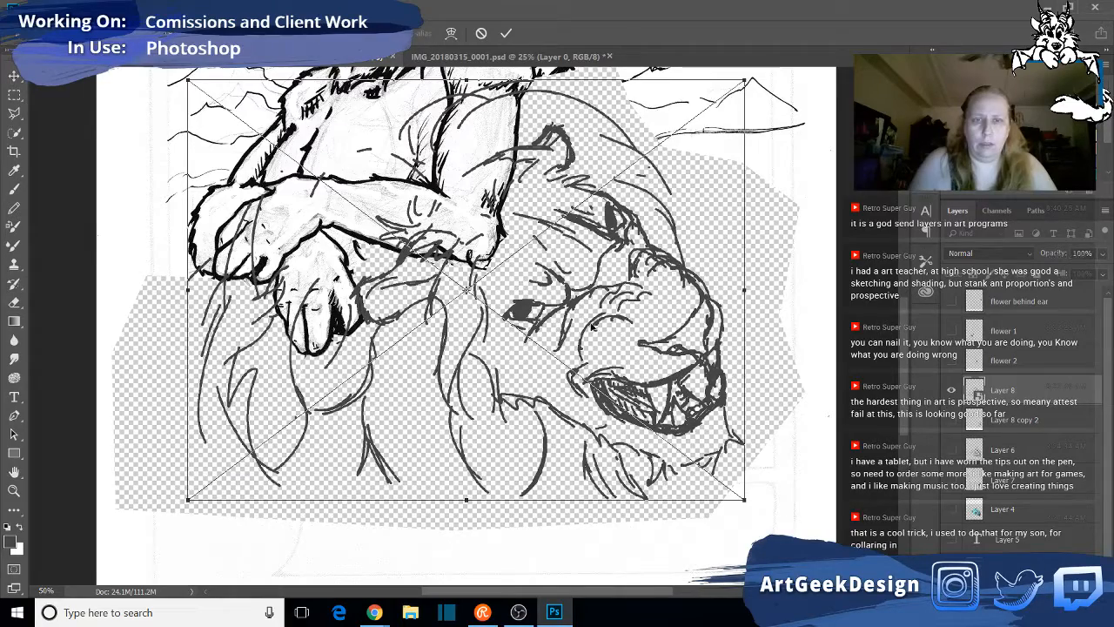
left_click_drag(592, 327, 571, 335)
scroll(814, 471, "up", 5)
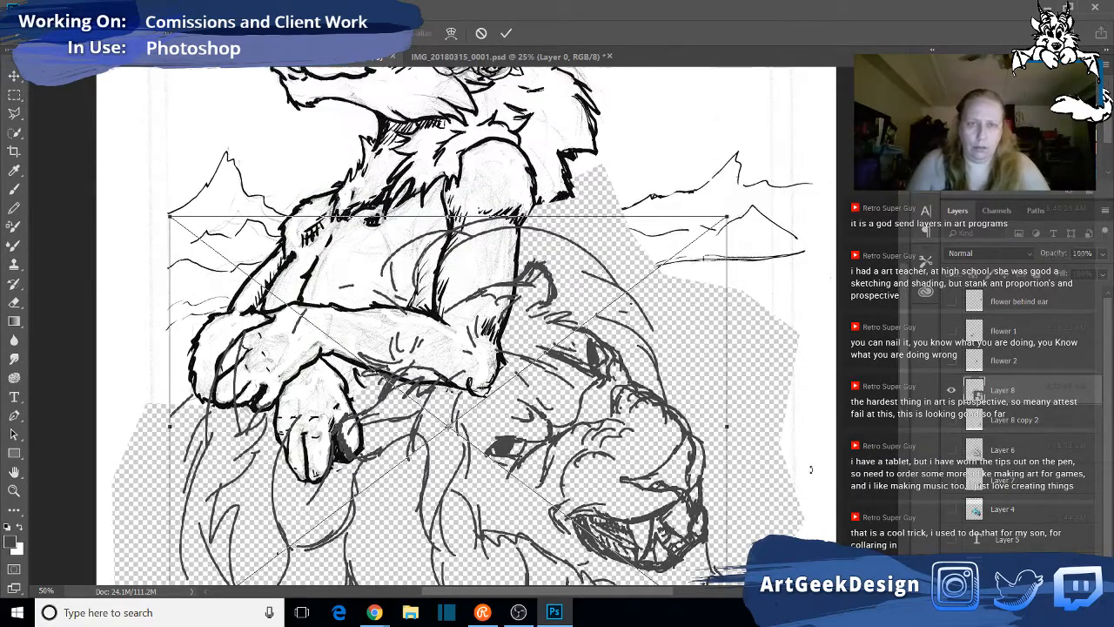
scroll(810, 468, "up", 2)
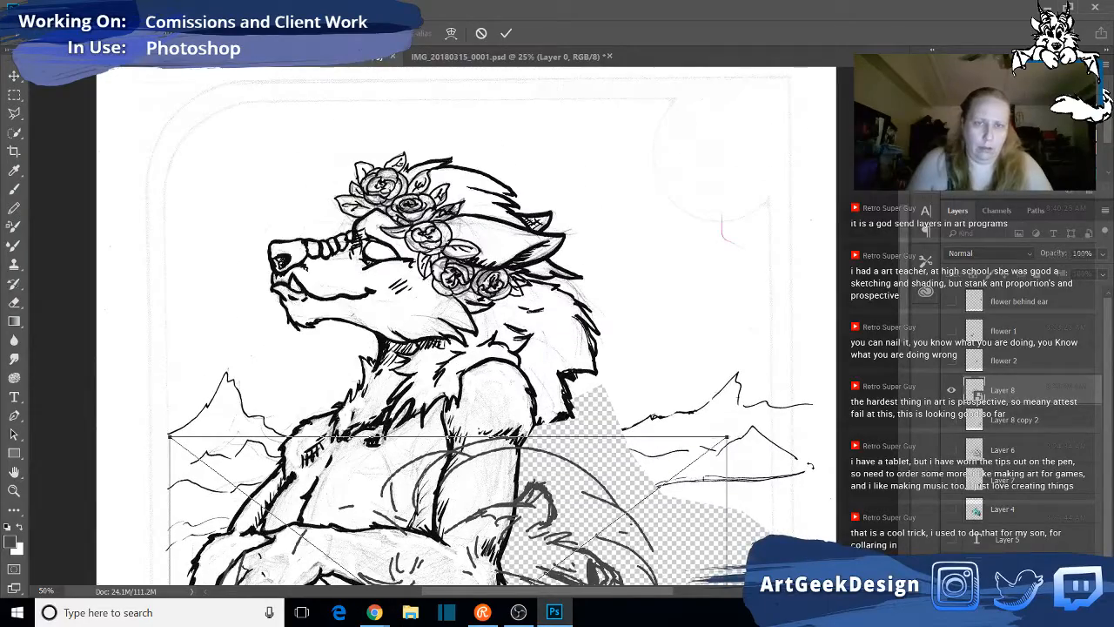
scroll(811, 466, "down", 6)
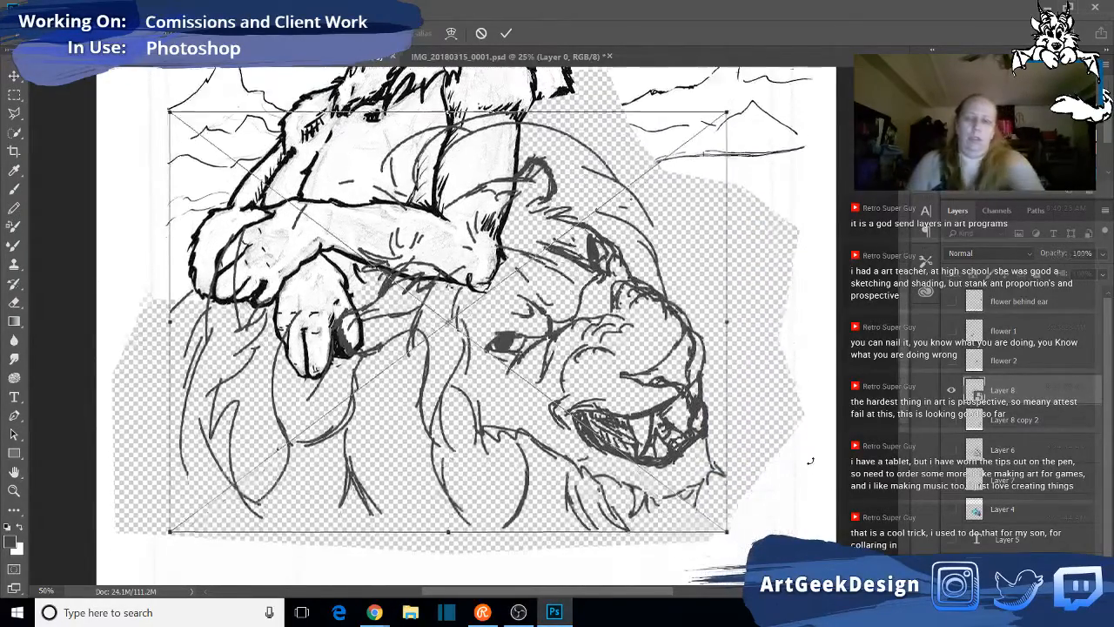
scroll(811, 462, "down", 2)
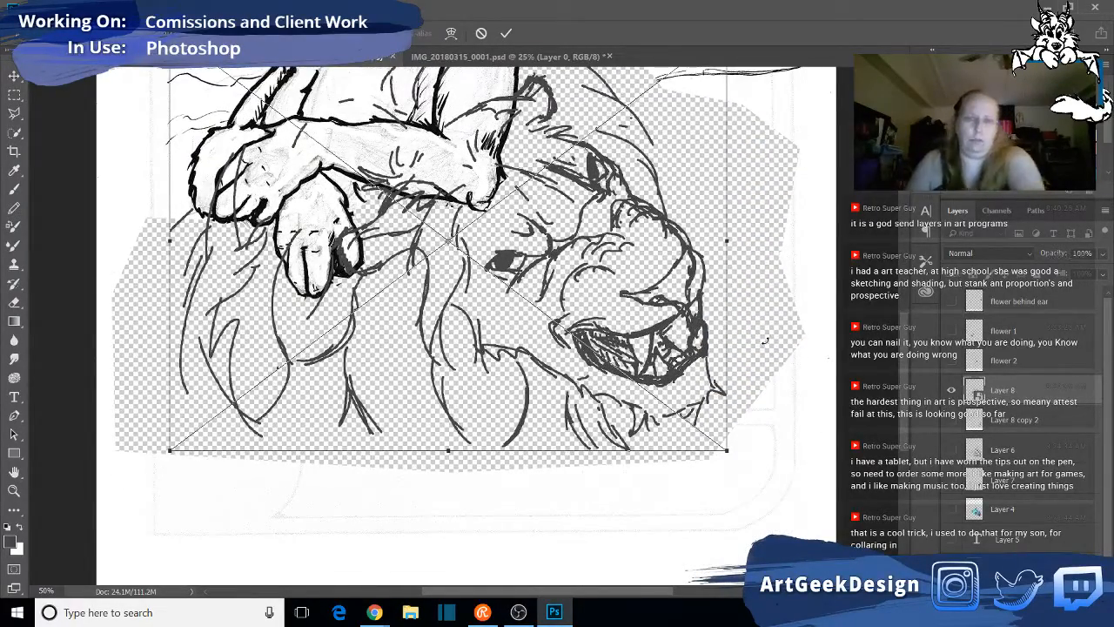
key("Return")
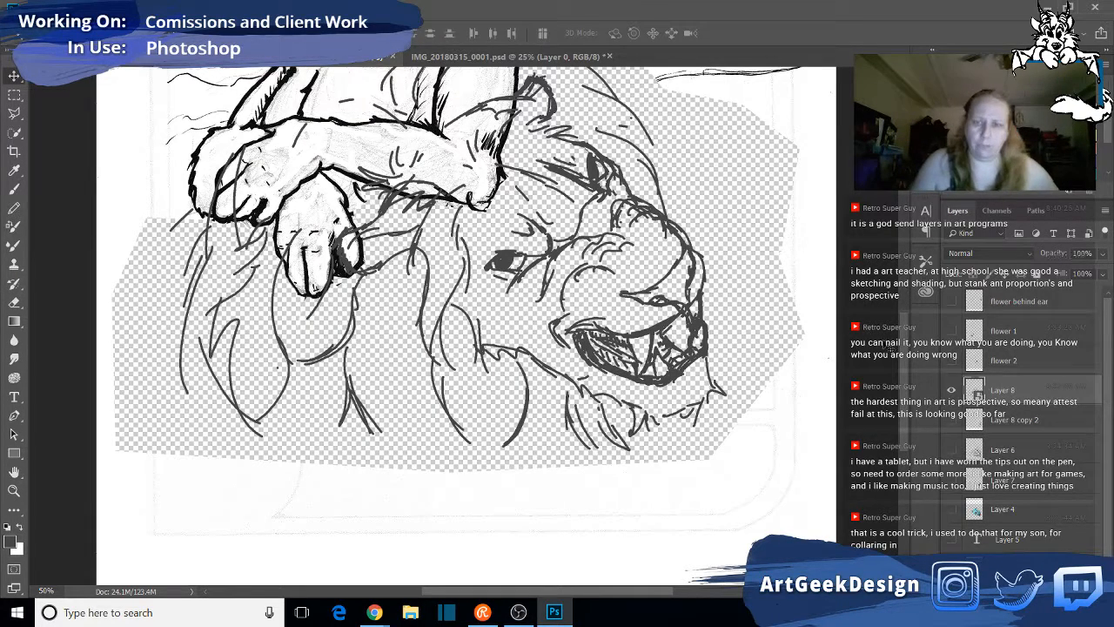
- Preview "flower 2" over the resized lion head, hide it again, and show and select the "flower behind ear" layer
left_click(951, 366)
scroll(708, 415, "up", 2)
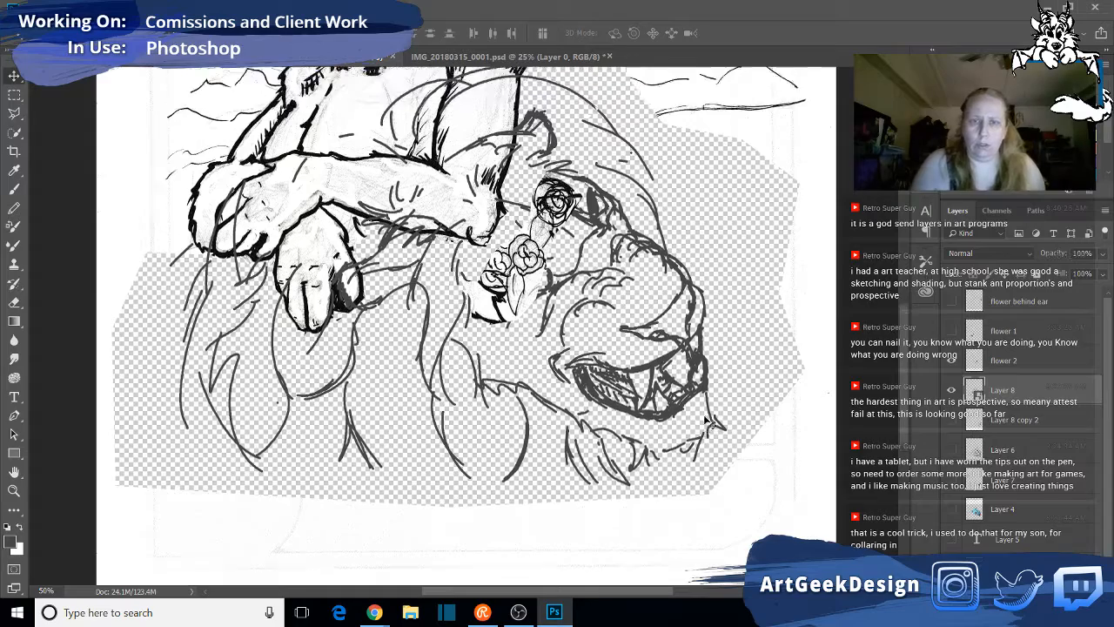
left_click(951, 362)
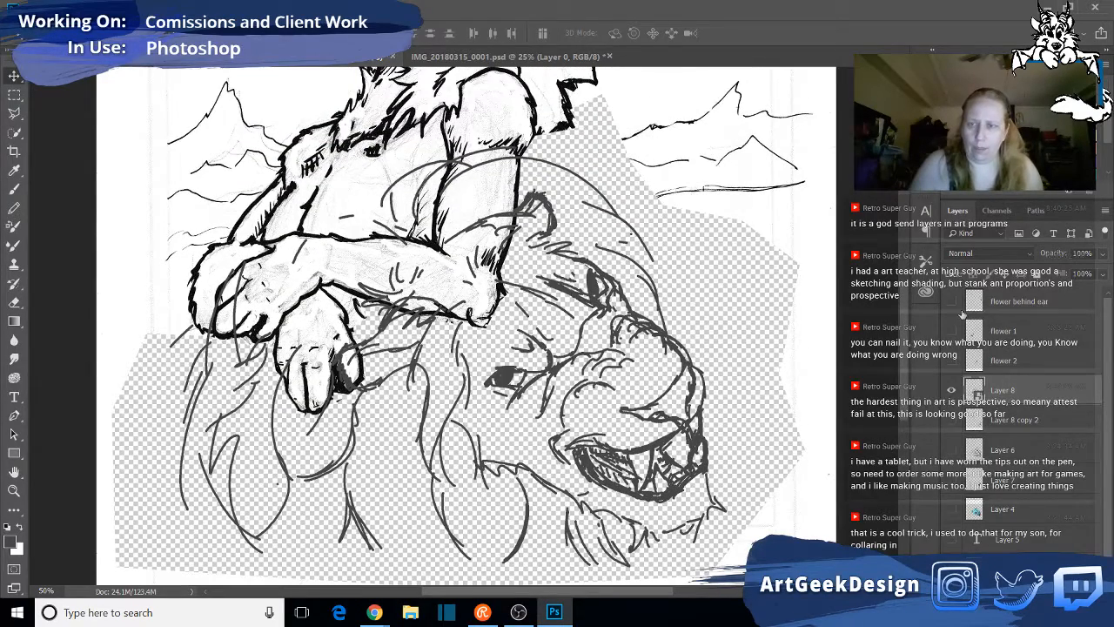
left_click(951, 301)
left_click(1021, 300)
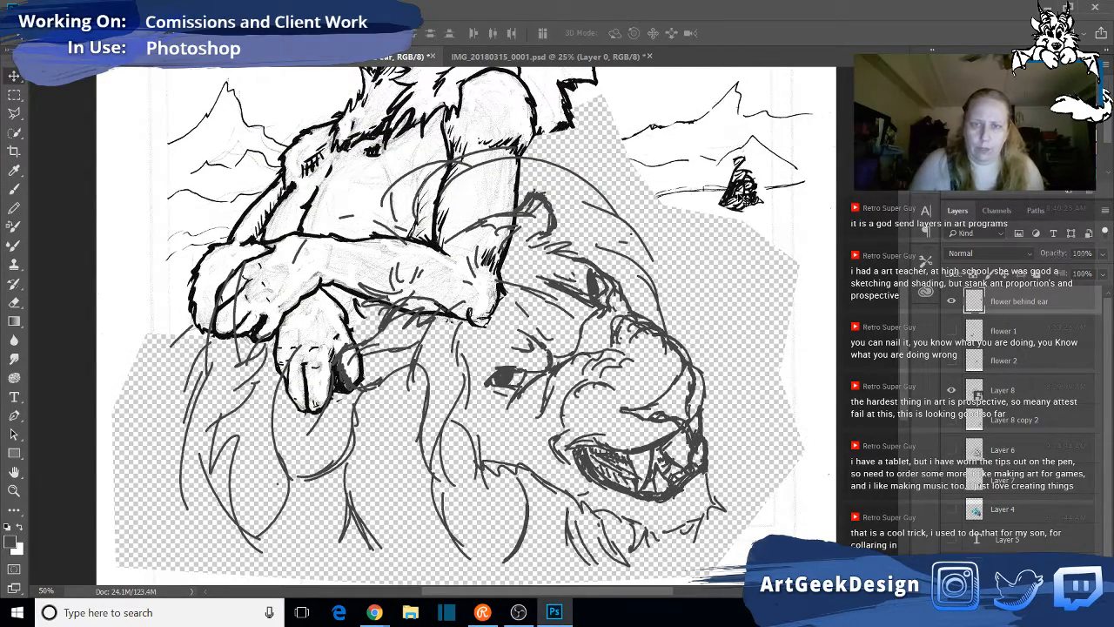
- Move the "flower behind ear" artwork against the back of the lion's ear and lower its layer opacity to 62%
left_click_drag(740, 193, 565, 236)
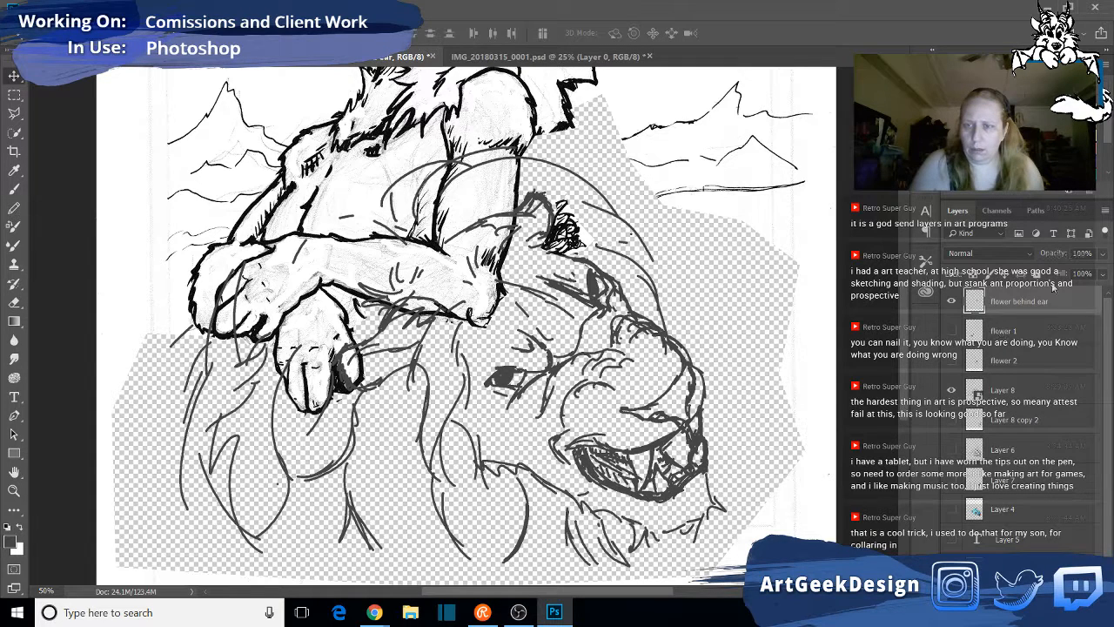
left_click_drag(1102, 260, 1079, 274)
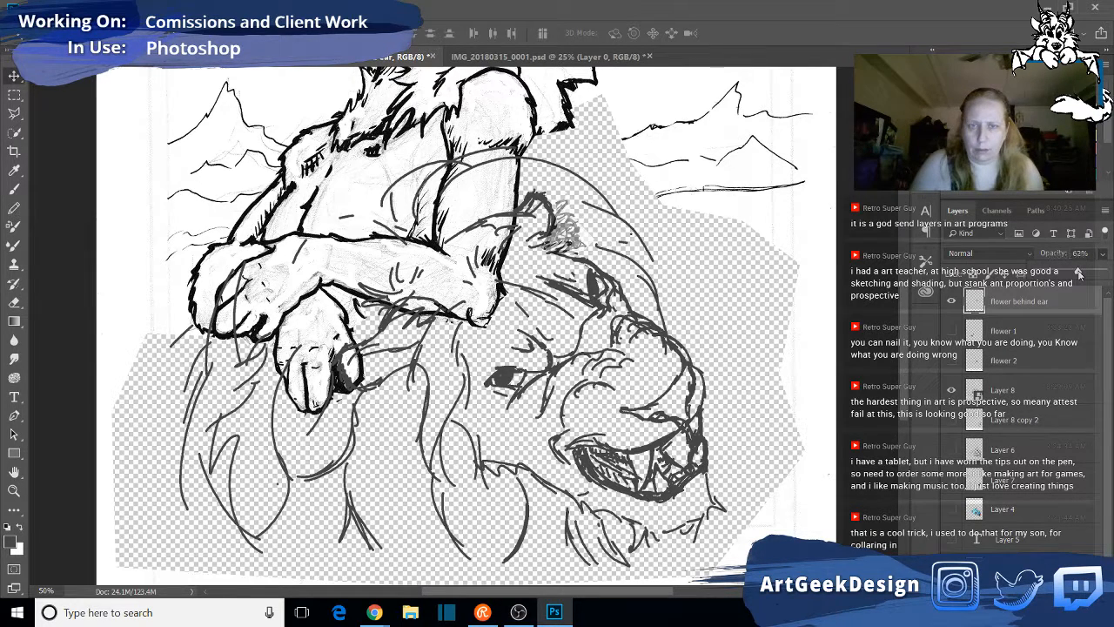
- Erase the flower's lower edge where it covers the fur lines beneath the ear, and restore the layer opacity to 100%
left_click(14, 489)
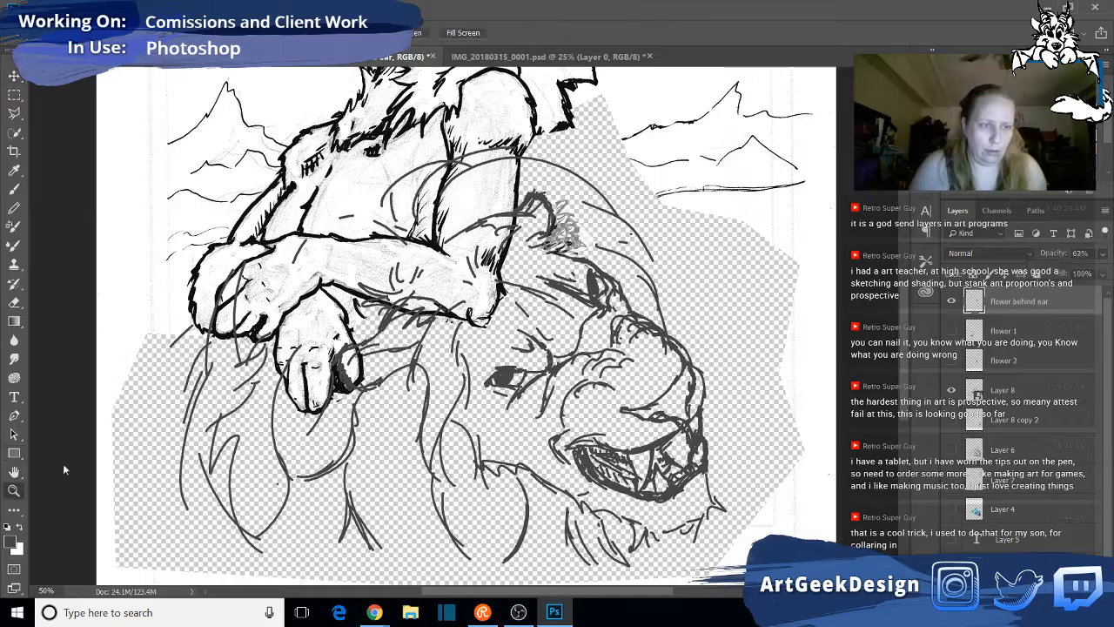
left_click_drag(498, 197, 557, 244)
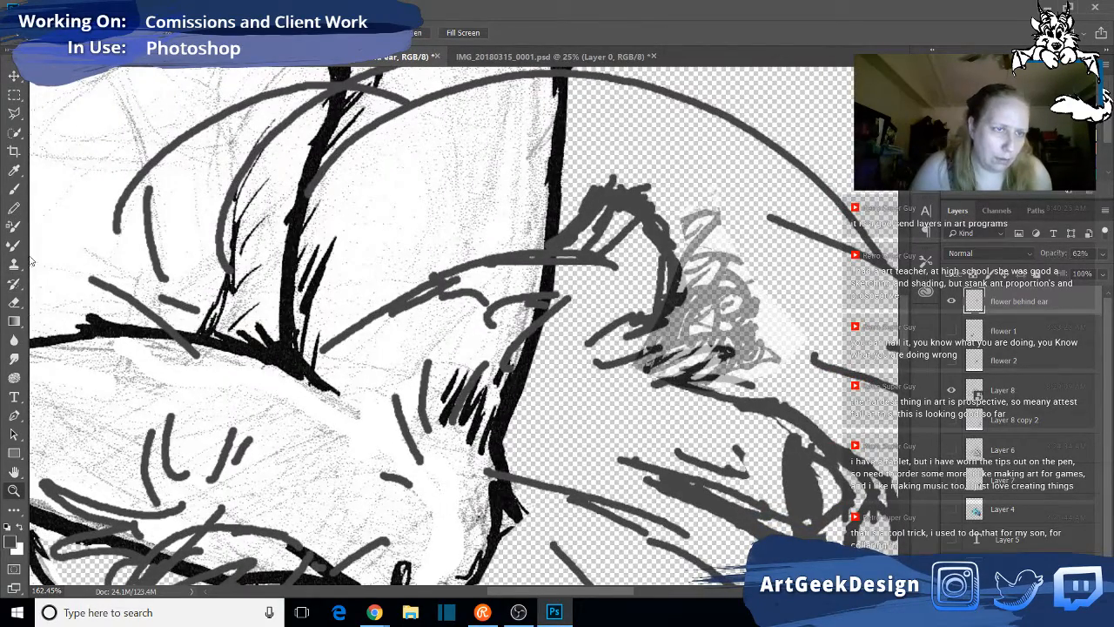
left_click(14, 302)
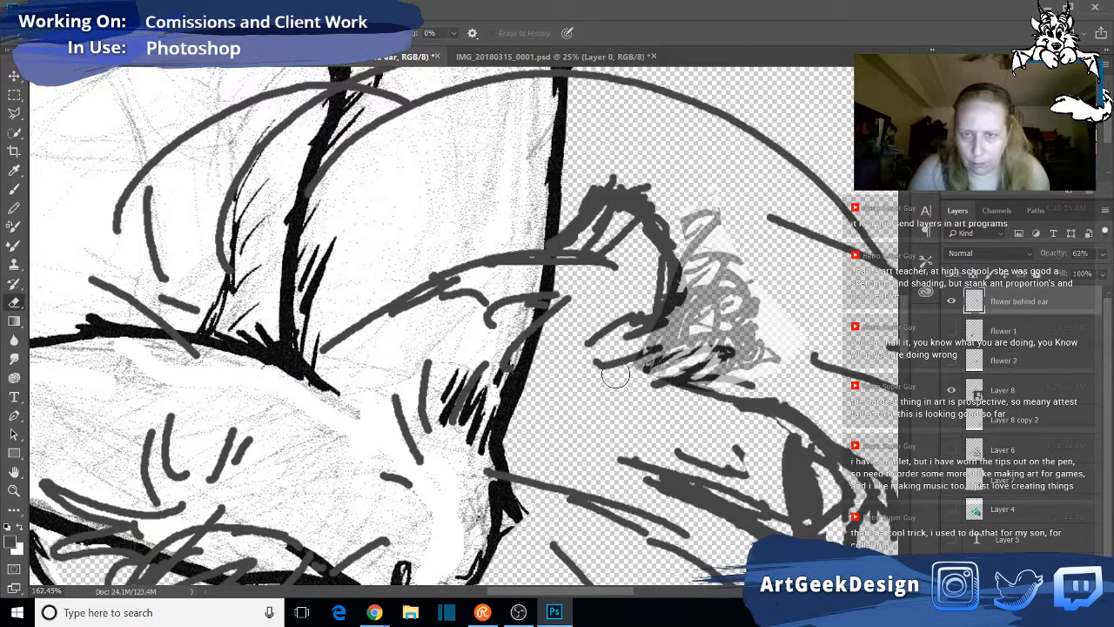
mouse_move(614, 373)
left_mouse_down()
mouse_move(658, 378)
mouse_move(723, 358)
mouse_move(693, 377)
mouse_move(688, 362)
mouse_move(679, 381)
left_mouse_up()
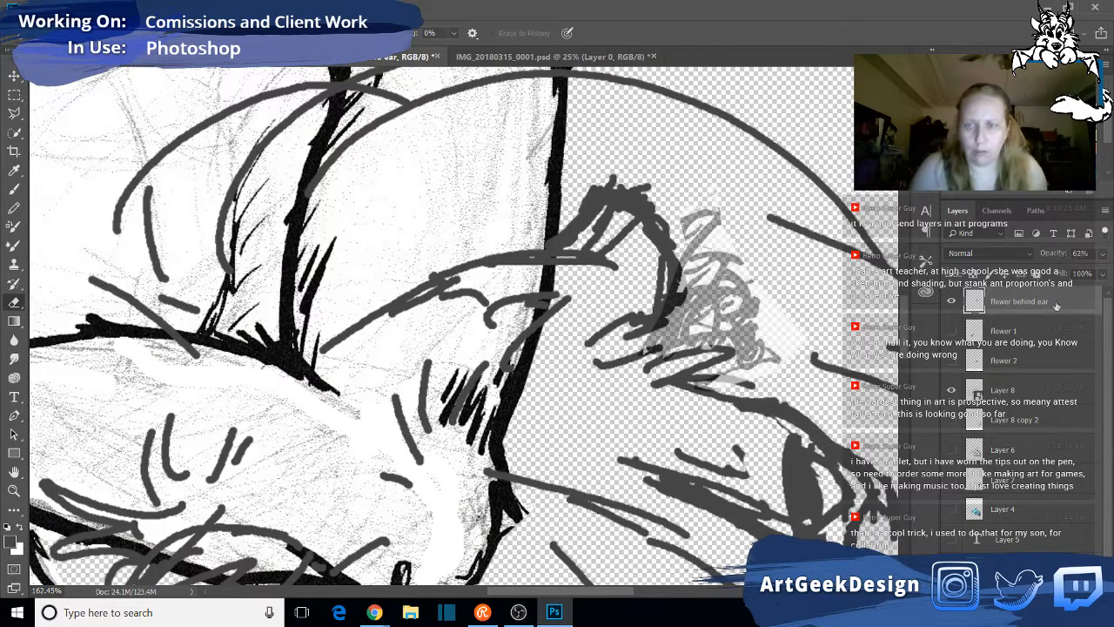
mouse_move(1107, 263)
left_mouse_down()
mouse_move(1026, 285)
mouse_move(1104, 273)
left_mouse_up()
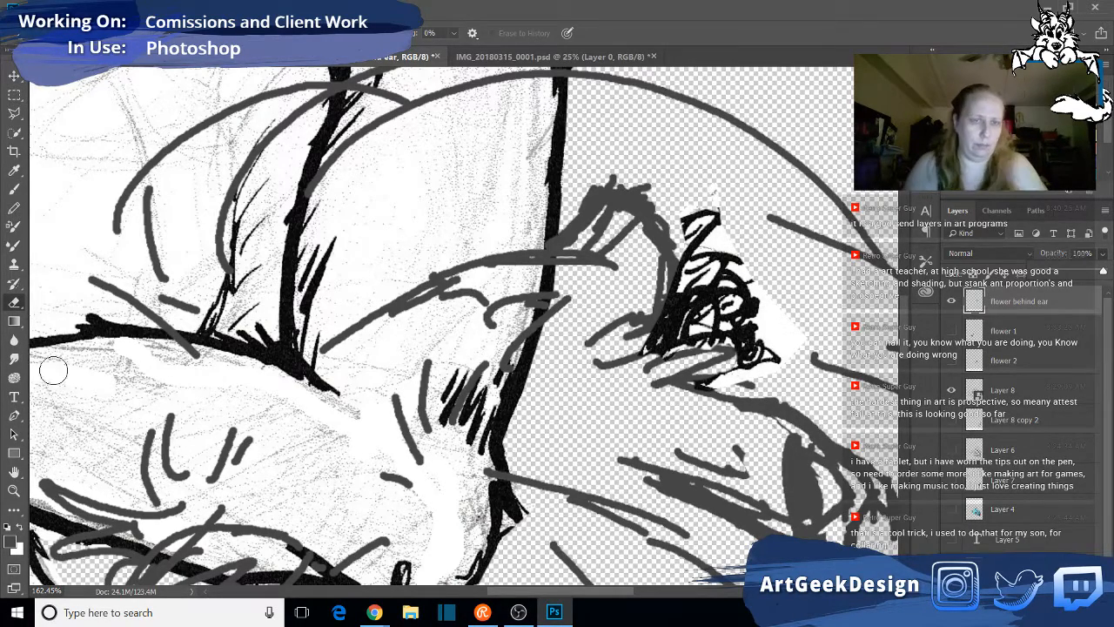
- Preview "flower 1" over the lion's mane and hide it again, and show and select the "flower 2" layer
left_click(15, 491)
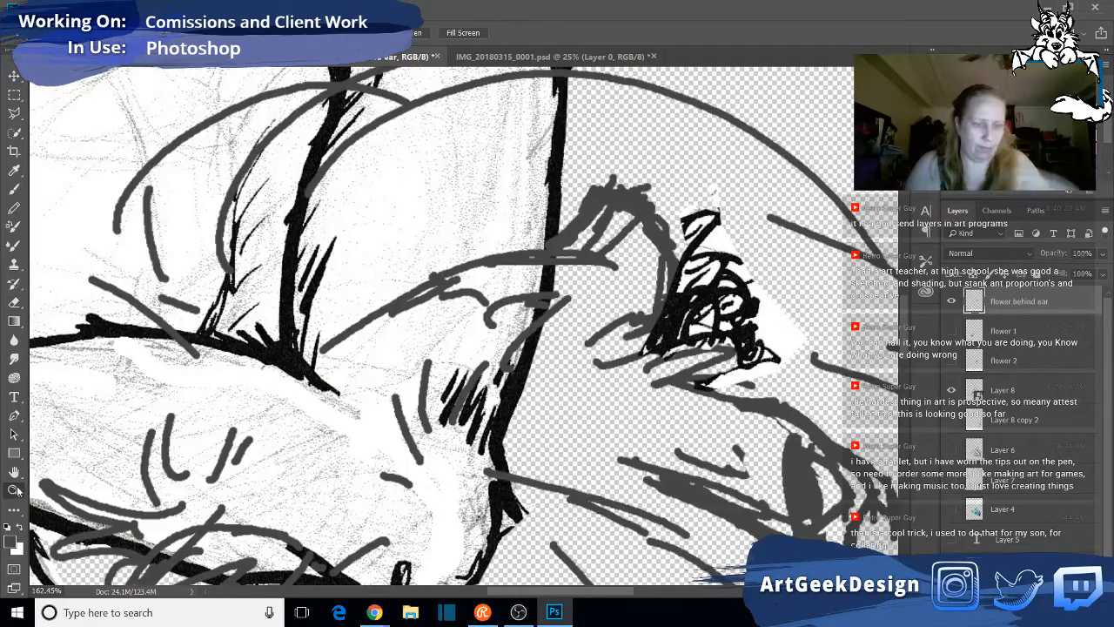
left_click(625, 186, "alt")
left_click(602, 264, "alt")
left_click(601, 264, "alt")
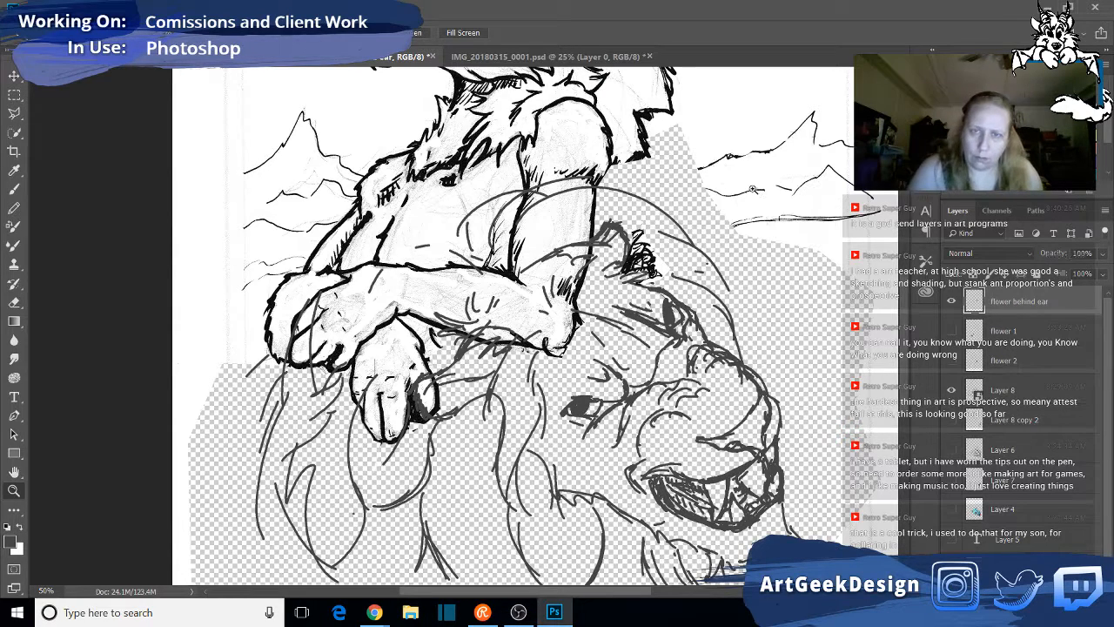
left_click(951, 331)
left_click(1041, 341)
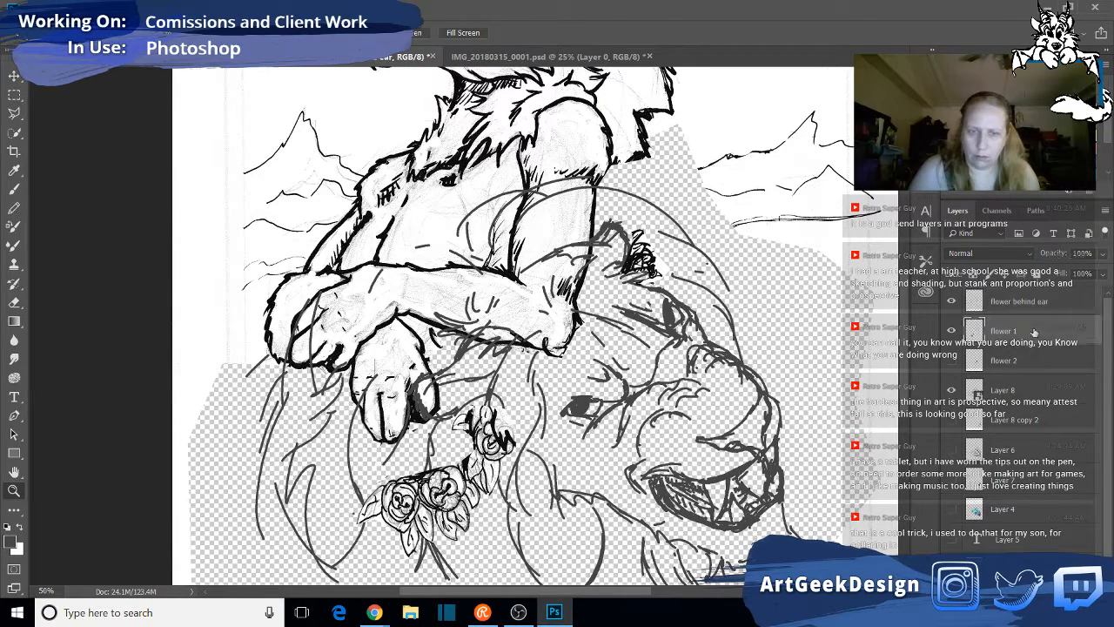
key("v")
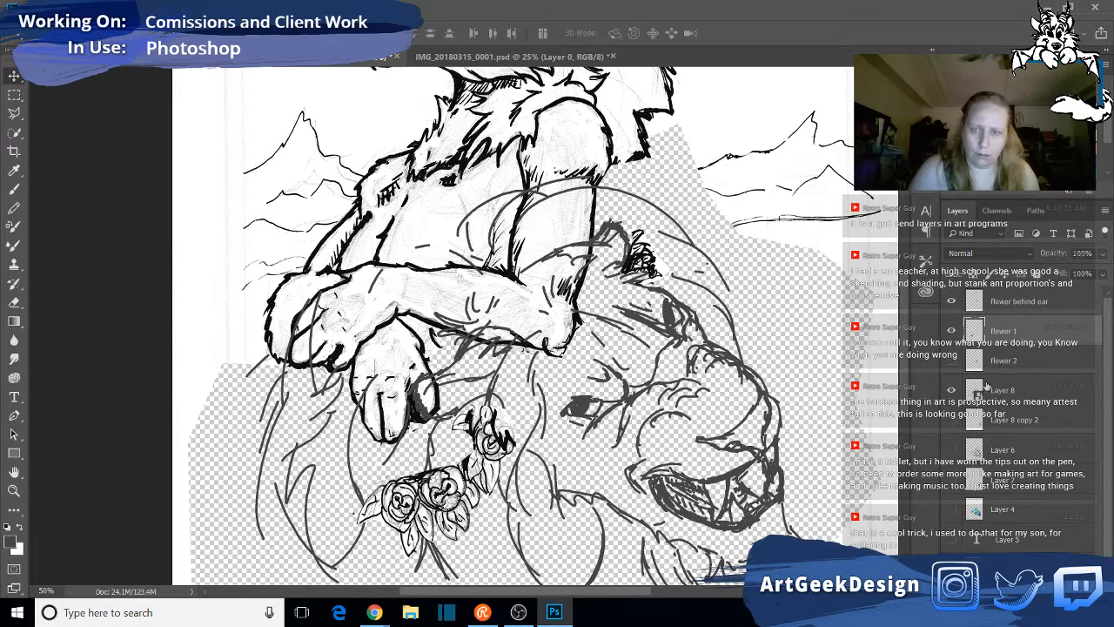
left_click(950, 360)
left_click(951, 332)
left_click(1033, 365)
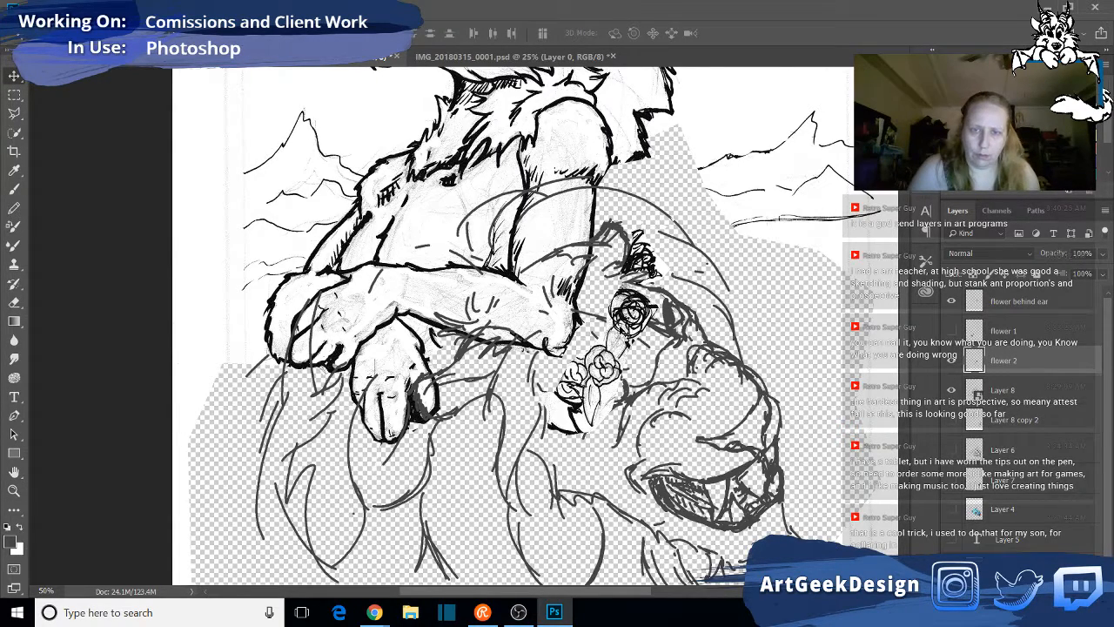
- Nudge "flower 2" slightly down on the lion's forehead and convert the layer to a smart object
left_click_drag(624, 330, 618, 276)
left_click_drag(627, 288, 641, 308)
key("ctrl+t")
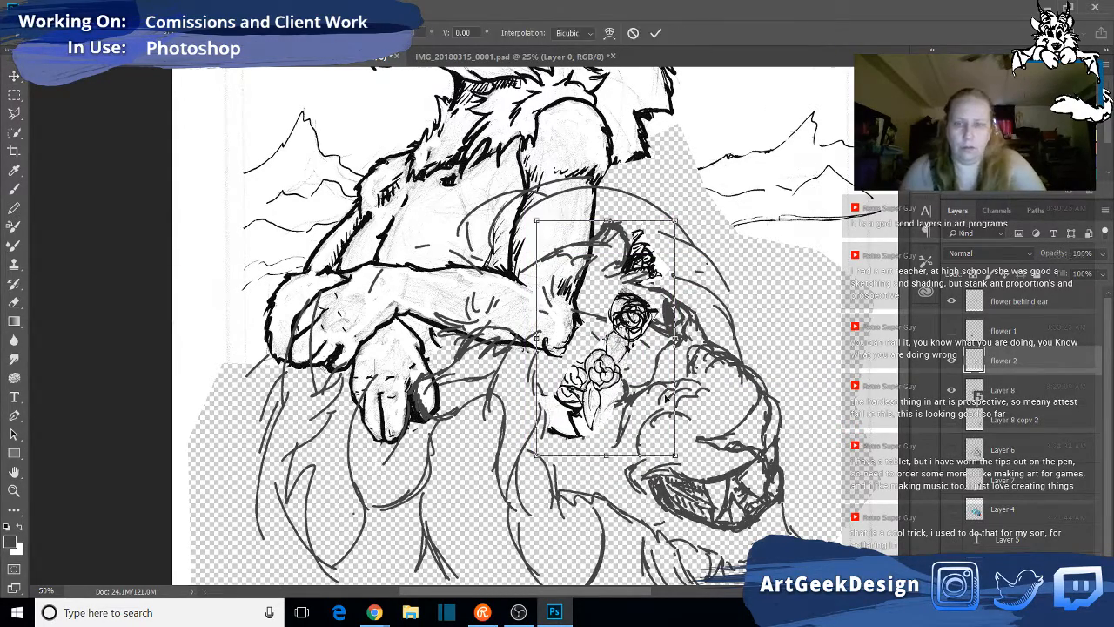
key("Return")
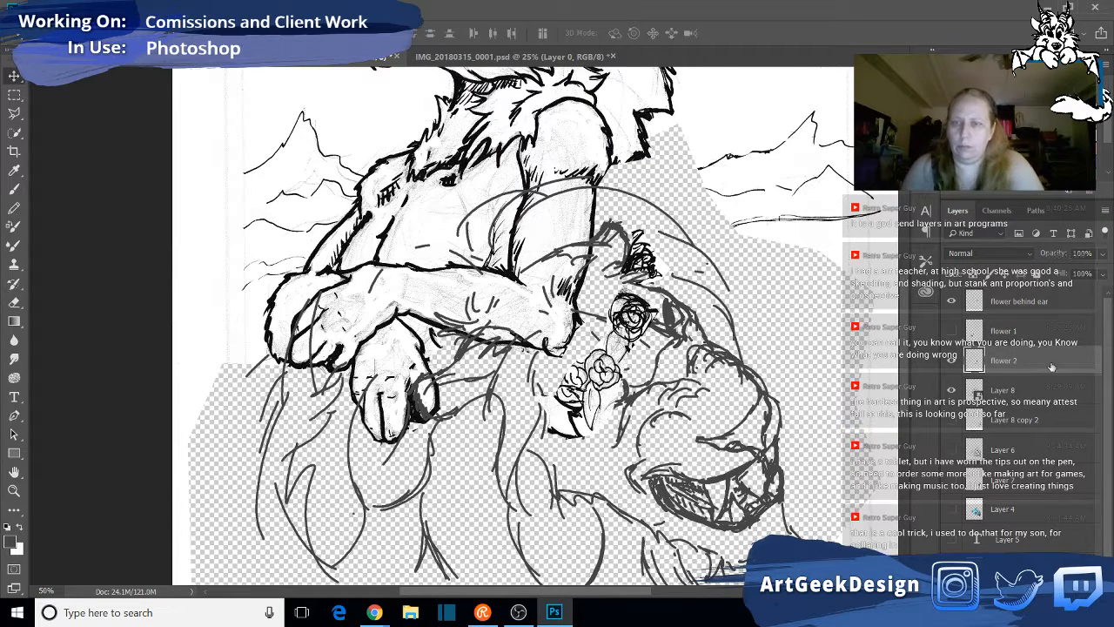
right_click(1052, 364)
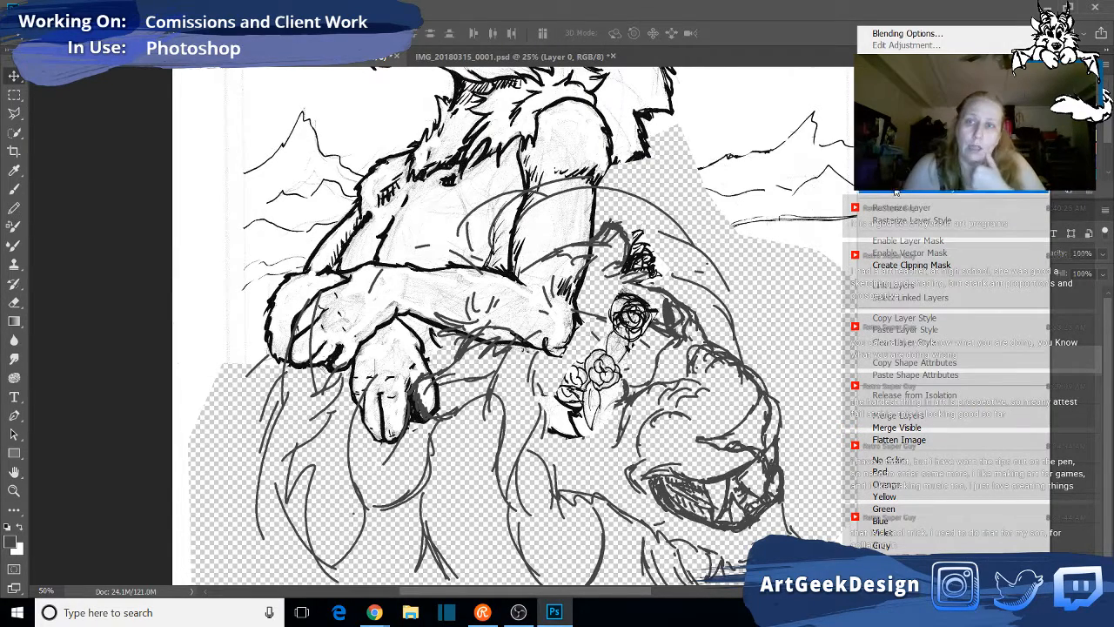
left_click(877, 190)
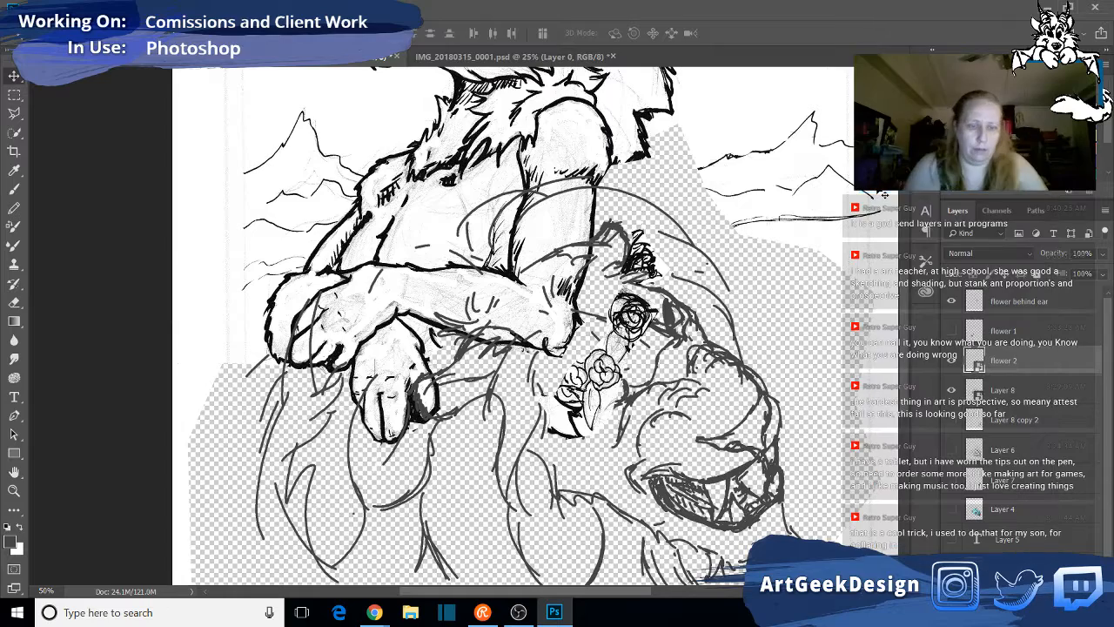
- Scale "flower 2" down, rotate it slightly clockwise and position it between the lion's ear and the resting arm with Free Transform
key("ctrl+t")
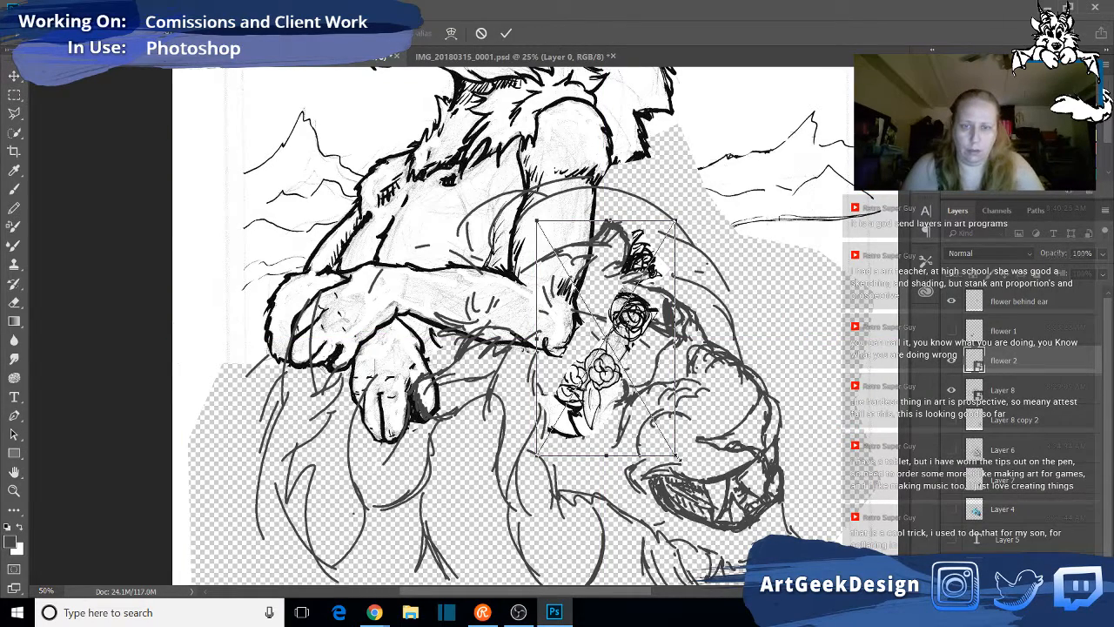
left_click_drag(678, 459, 652, 413)
left_click_drag(626, 316, 656, 320)
left_click_drag(730, 257, 745, 280)
left_click_drag(659, 323, 602, 298)
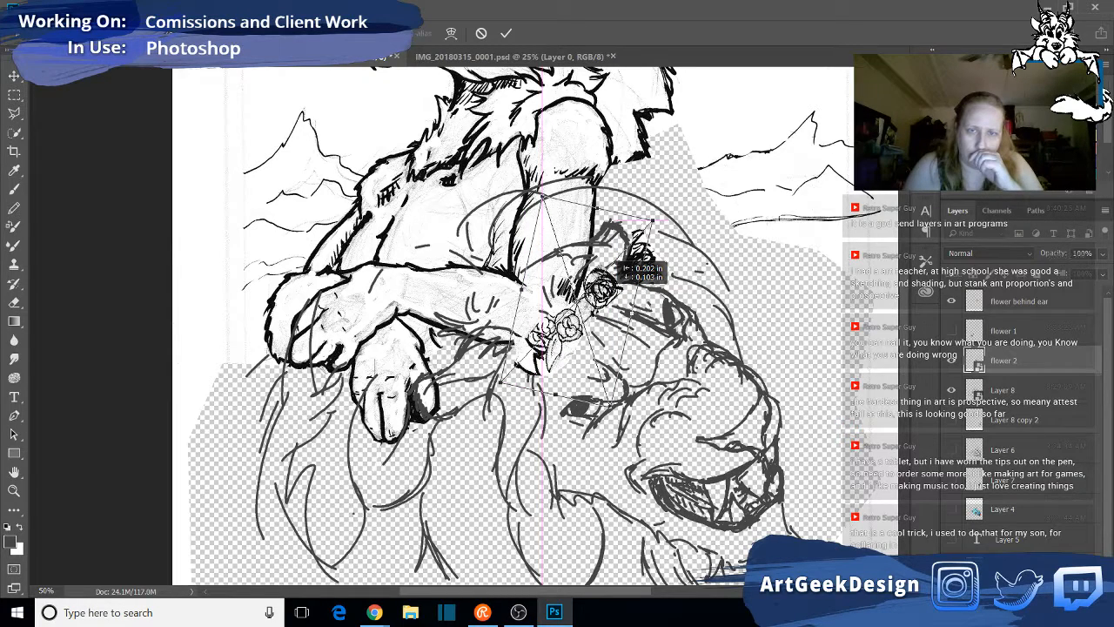
left_click_drag(602, 298, 603, 297)
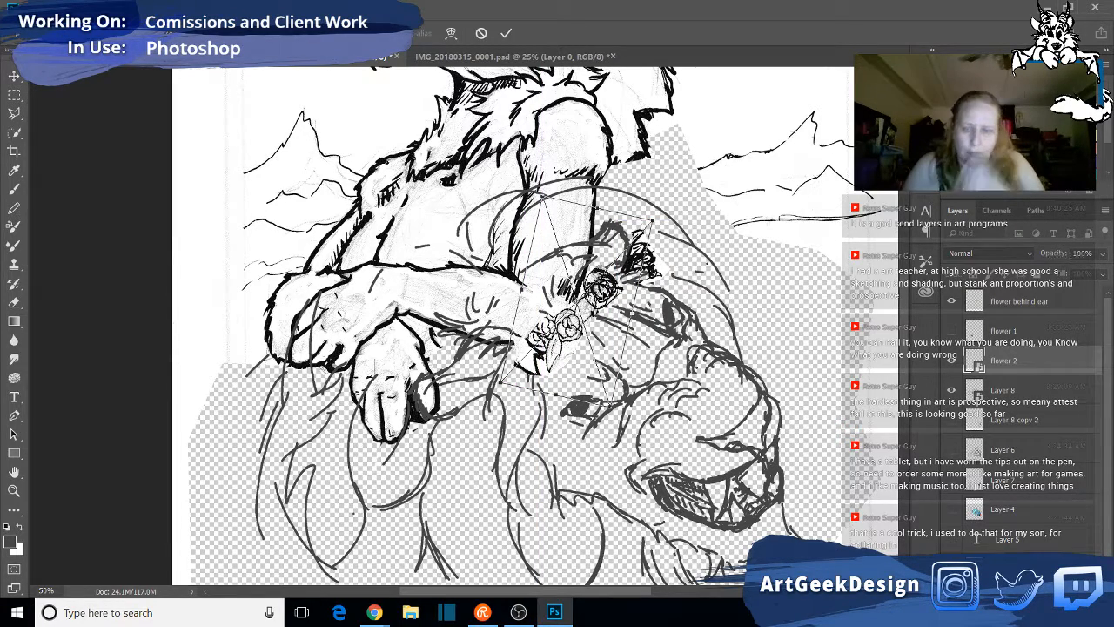
key("Return")
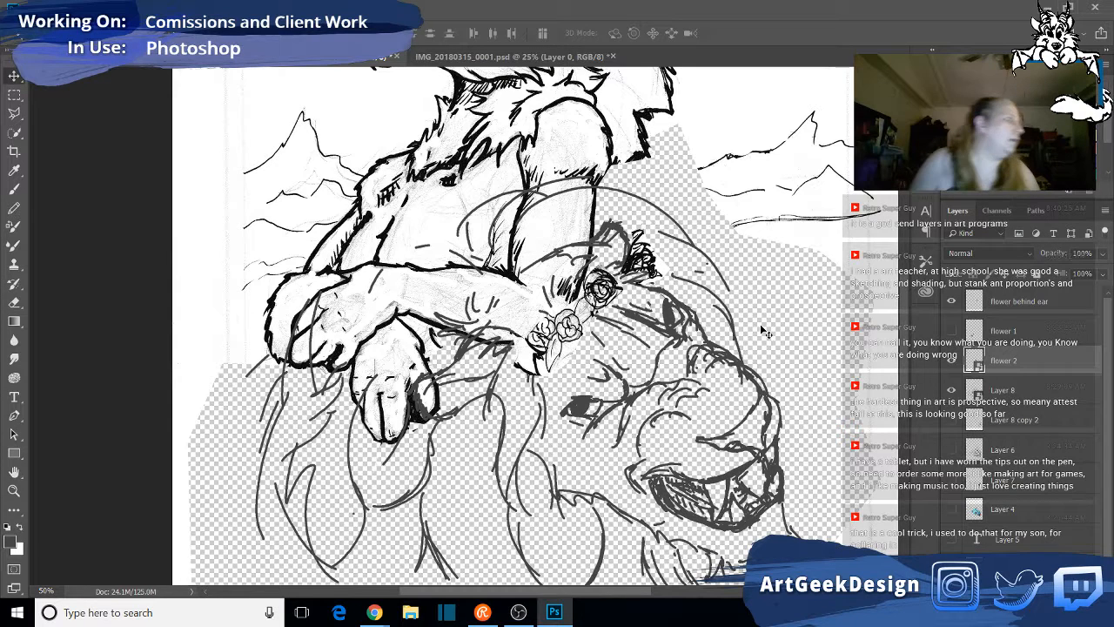
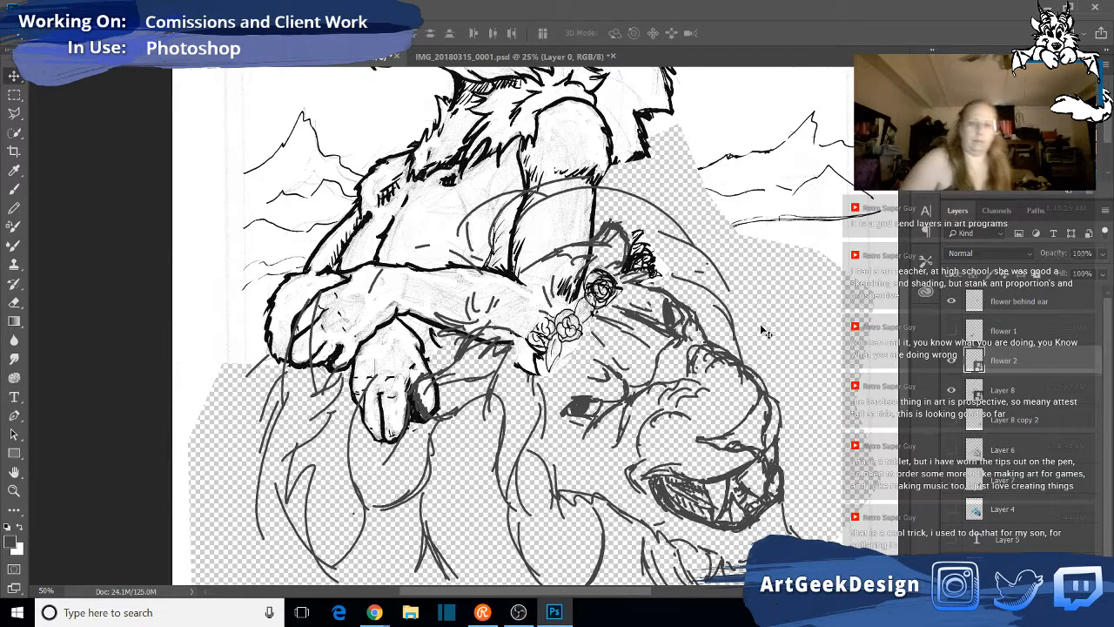
- Open the contents of the "flower 2" smart object for editing
double_click(1031, 372)
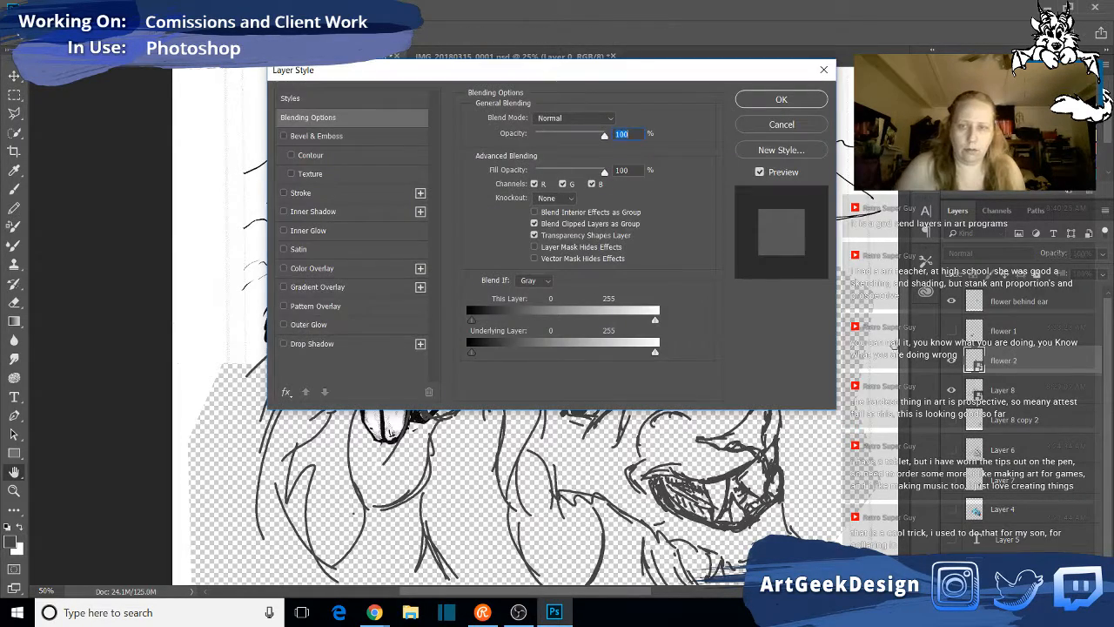
left_click(797, 128)
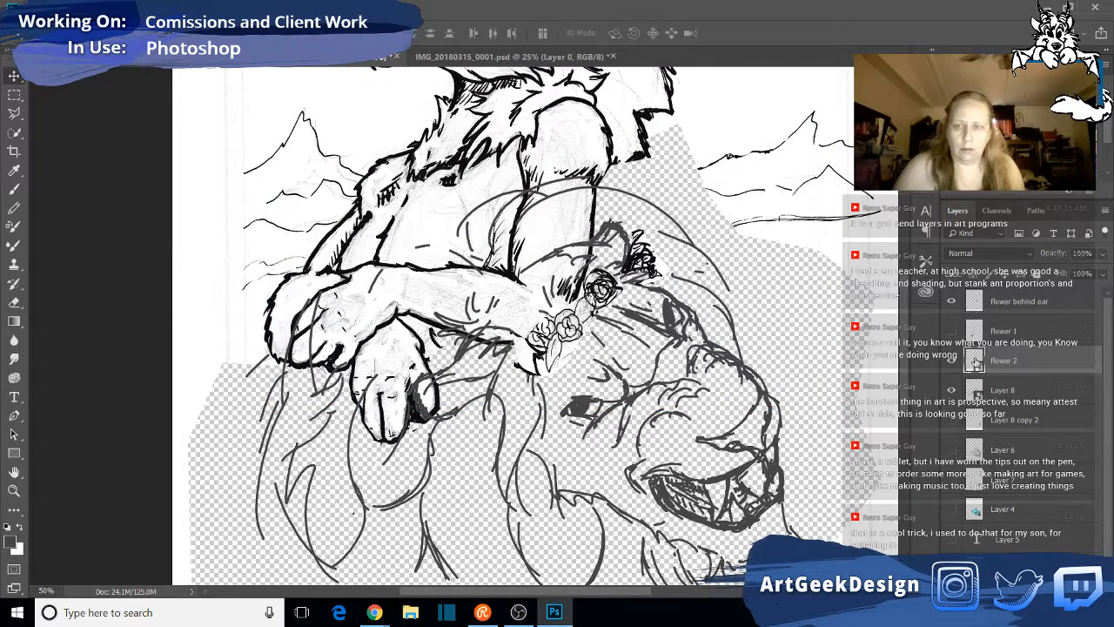
double_click(975, 363)
left_click(597, 251)
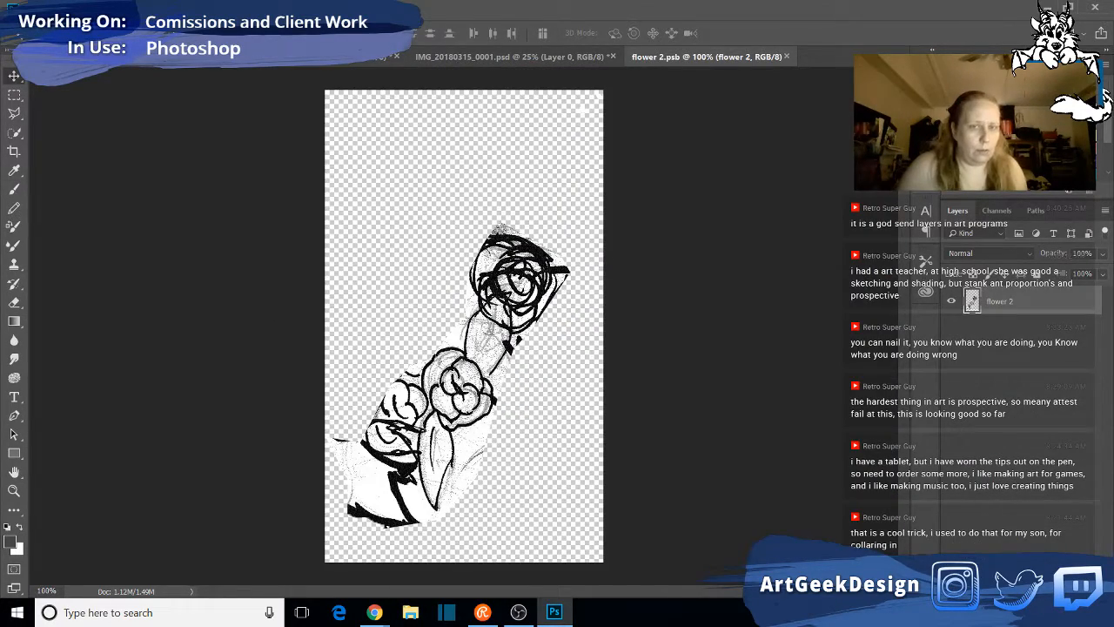
- Outline the two lower roses and their leaves with the Polygonal Lasso and cut them out, leaving only the upper rose
left_click(14, 113)
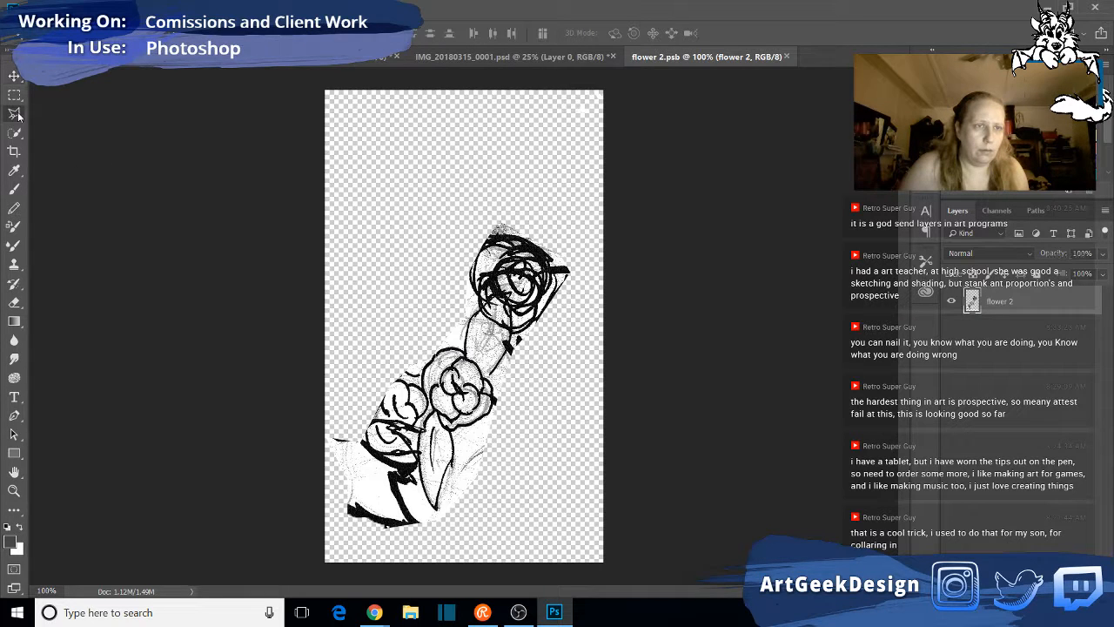
left_click(338, 357)
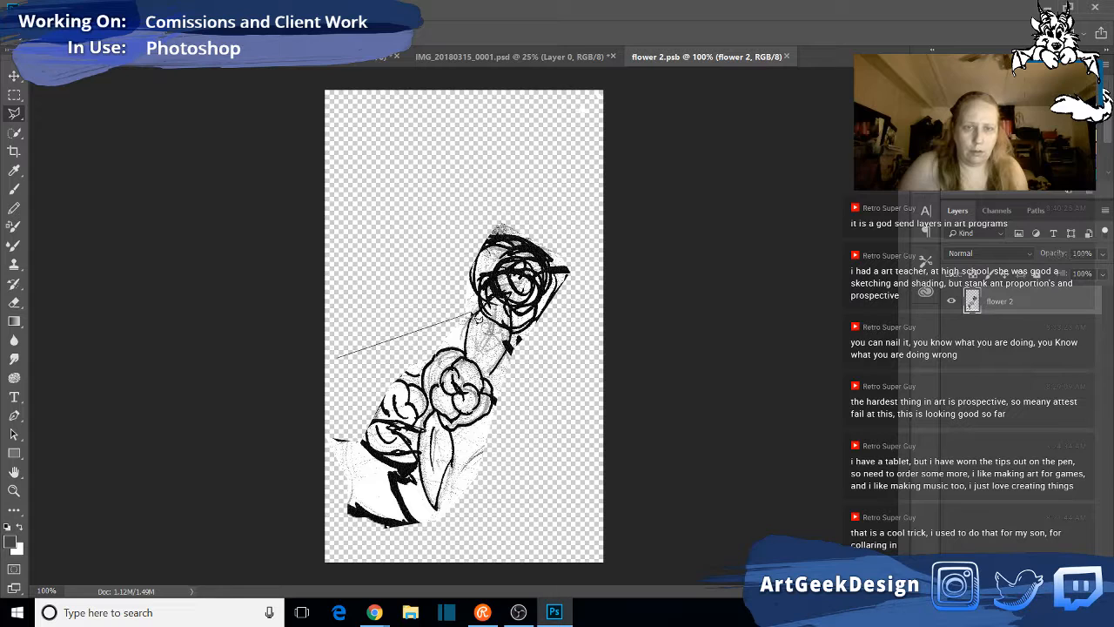
left_click(478, 311)
left_click(507, 334)
left_click(526, 342)
left_click(522, 489)
left_click(432, 551)
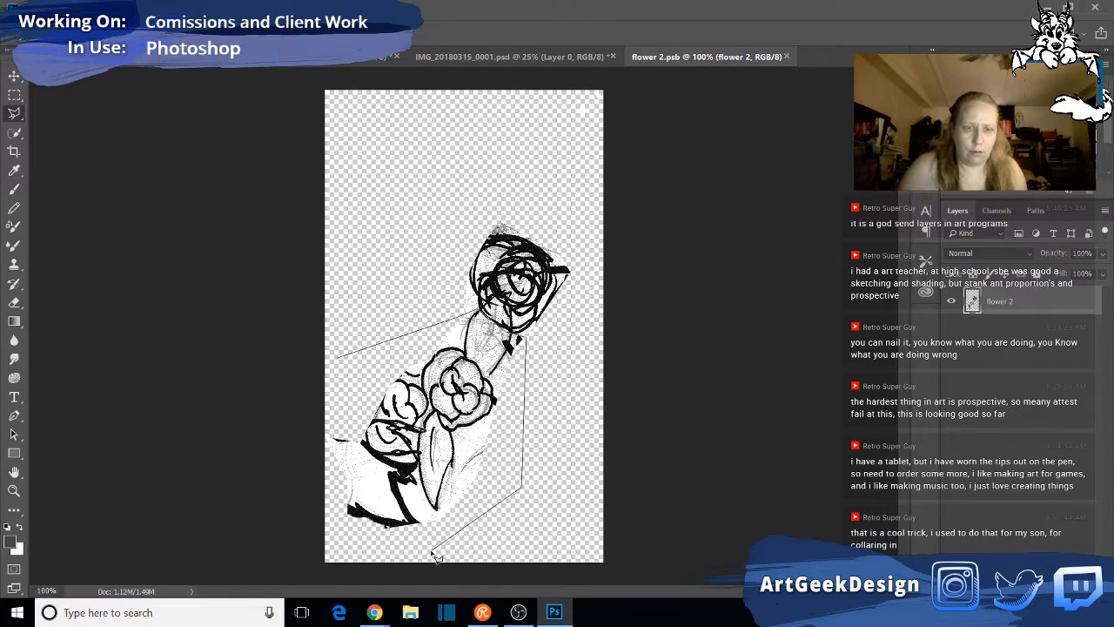
left_click(296, 538)
double_click(275, 409)
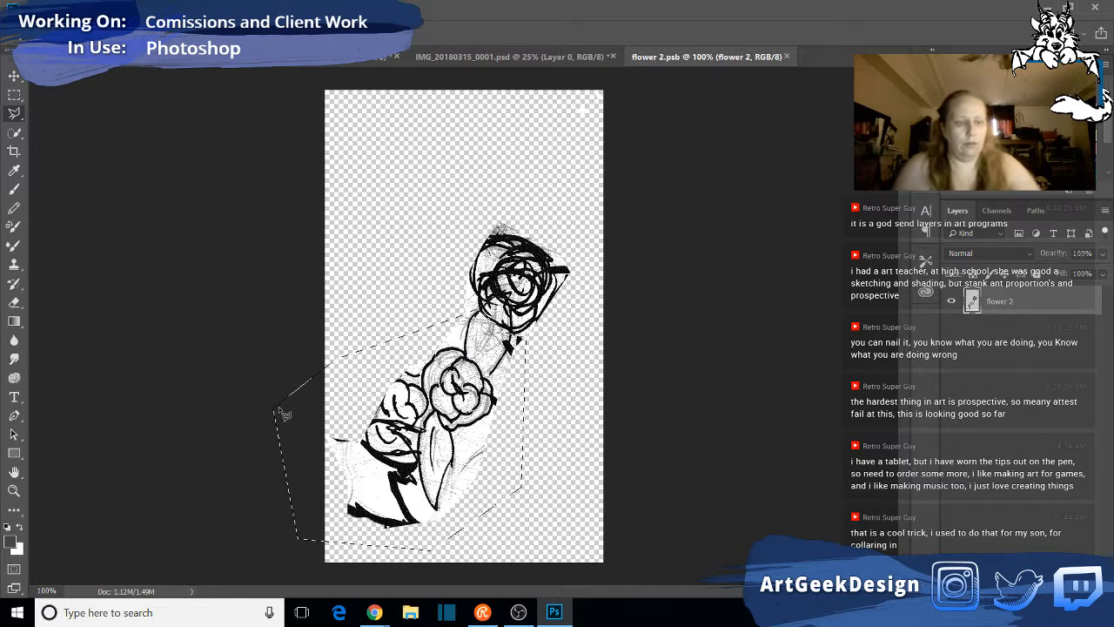
key("Delete")
key("ctrl+d")
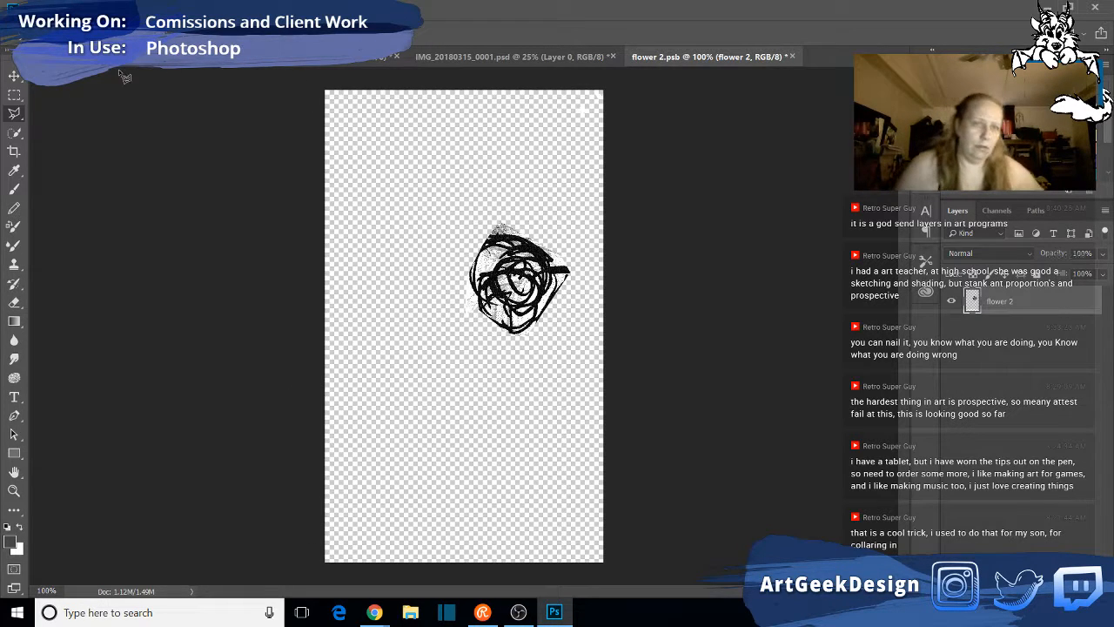
- Save the edited "flower 2" contents and close them to return to the lion drawing
left_click(38, 8)
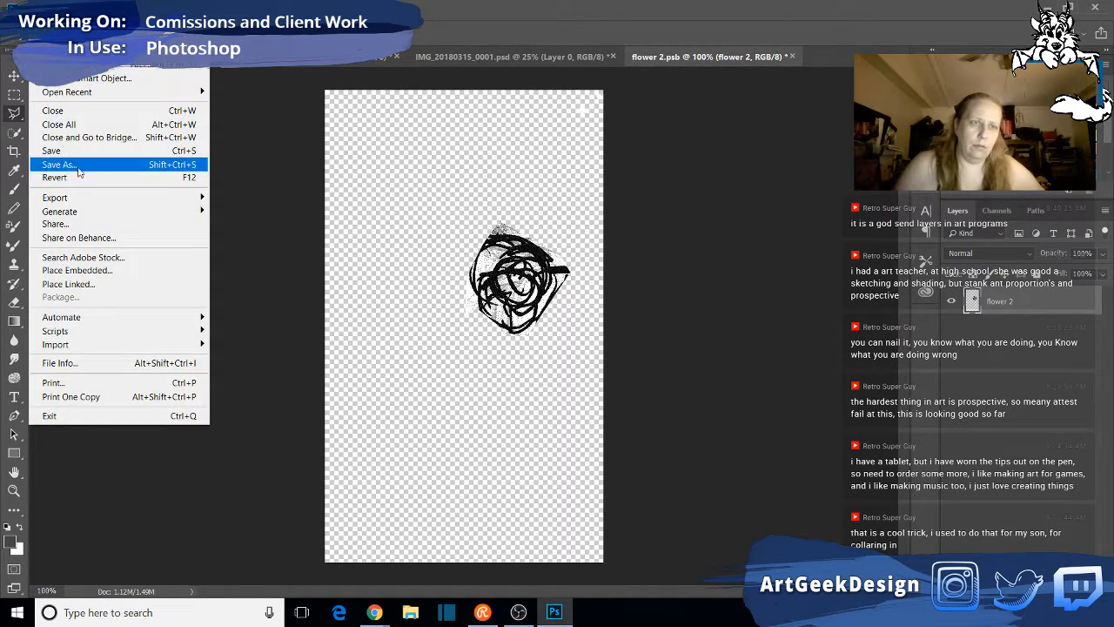
left_click(74, 154)
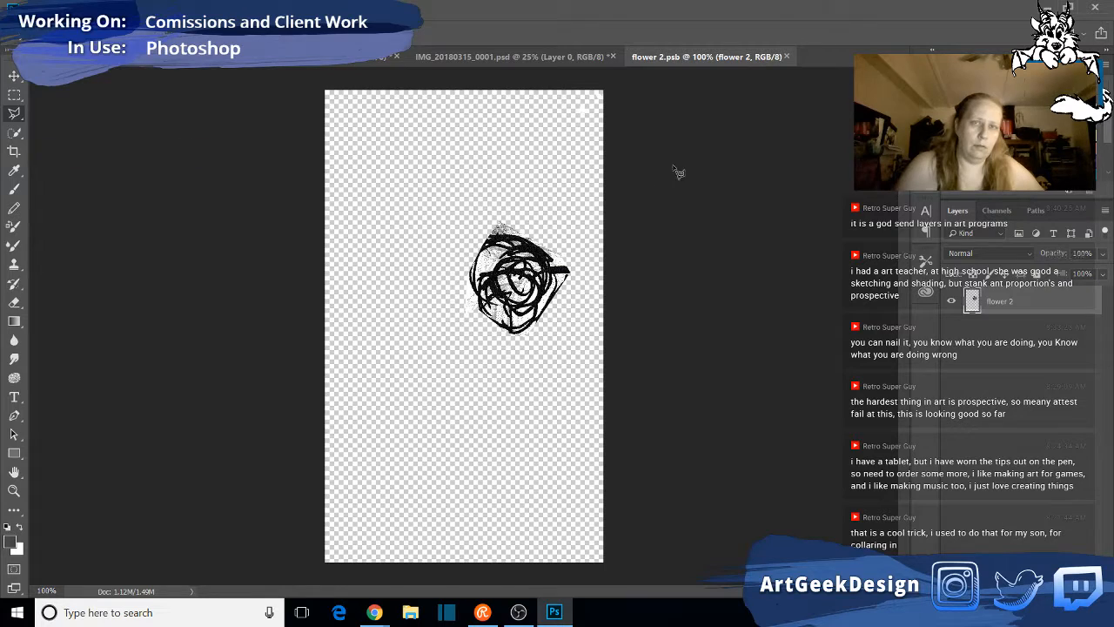
left_click(787, 57)
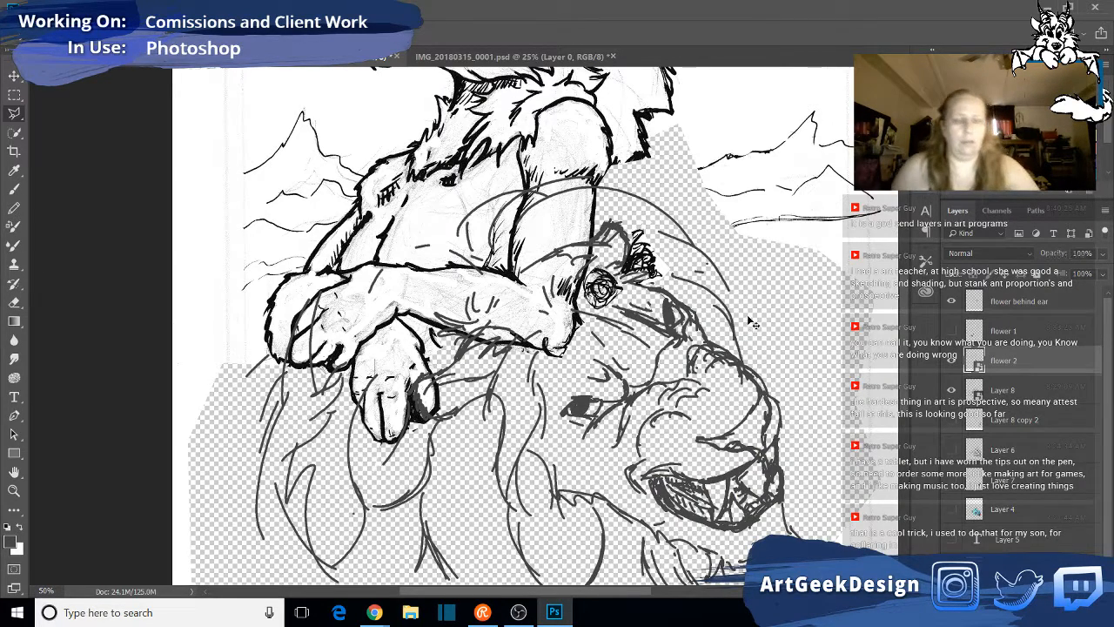
- Paste the cut roses into the lion drawing as a separate layer and park them over the right-hand mountain
left_click(14, 76)
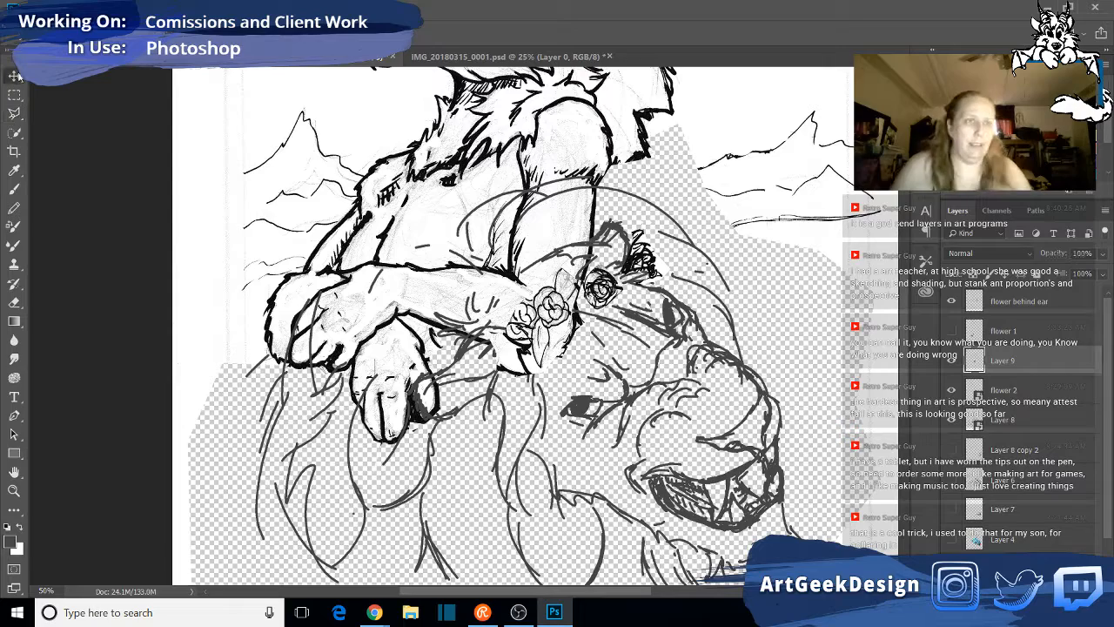
left_click_drag(562, 317, 878, 193)
- Show the "flower 1" layer, move it up and right toward the lion's eye, and convert it to a smart object
left_click(952, 331)
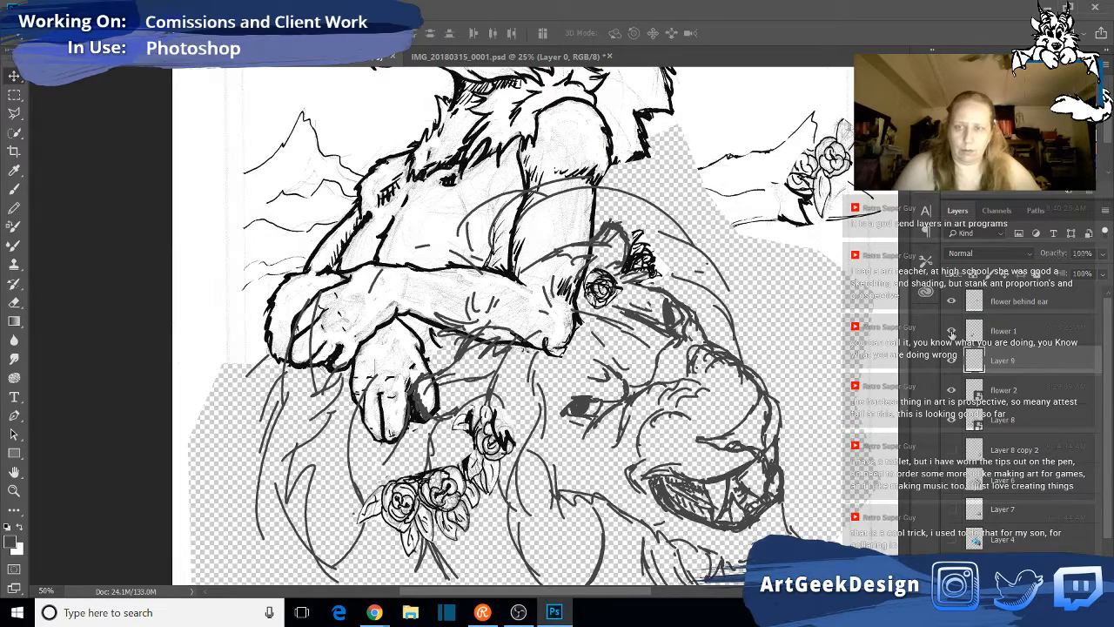
left_click(1015, 330)
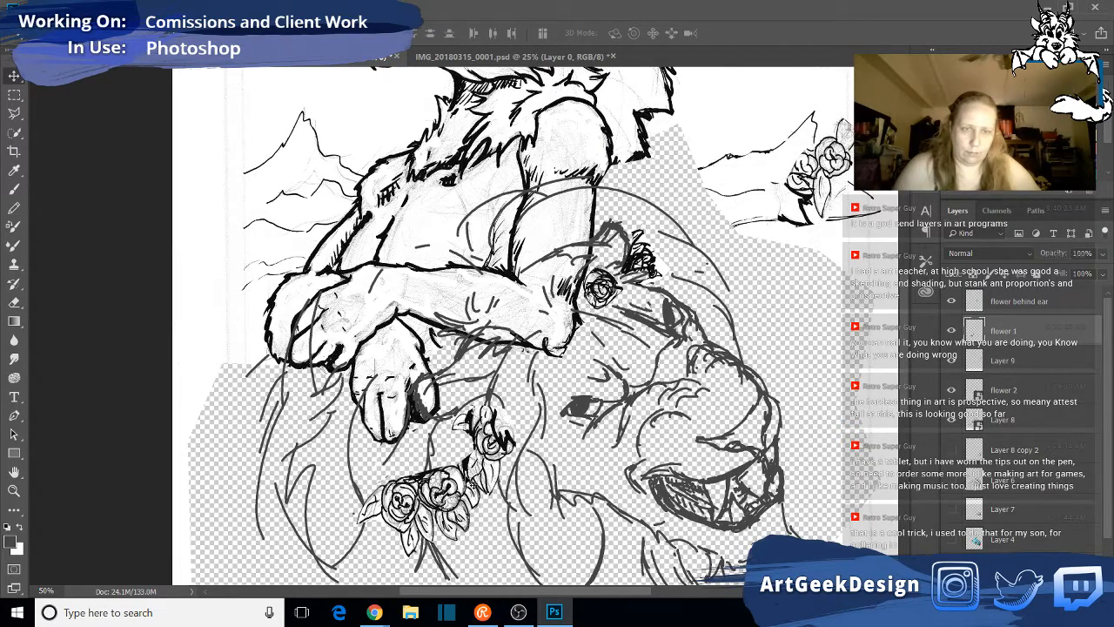
left_click_drag(486, 449, 582, 393)
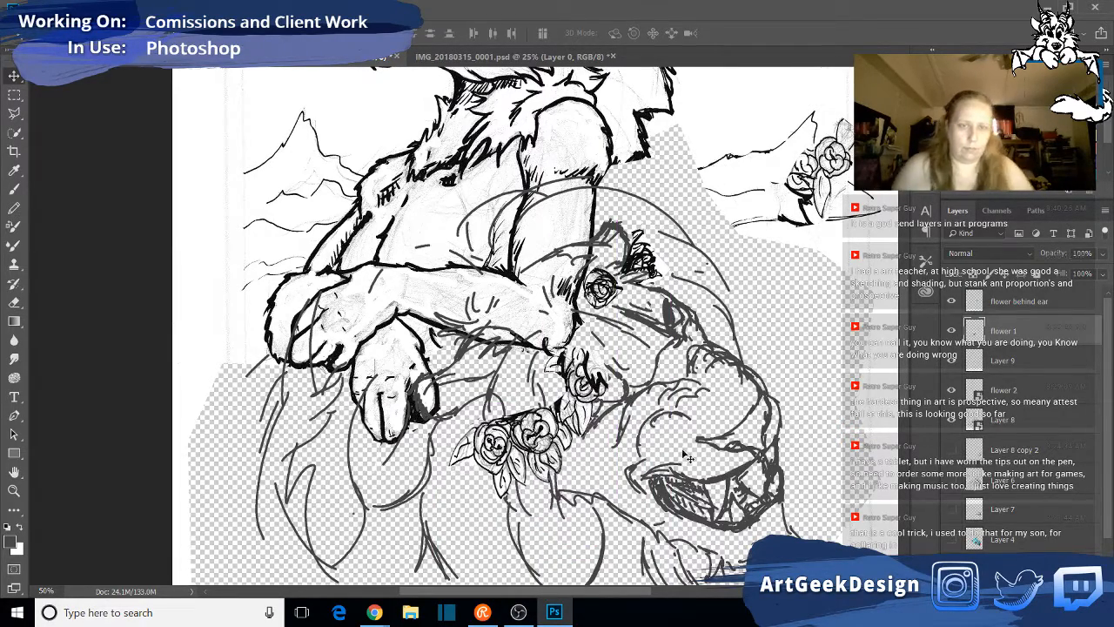
right_click(1014, 346)
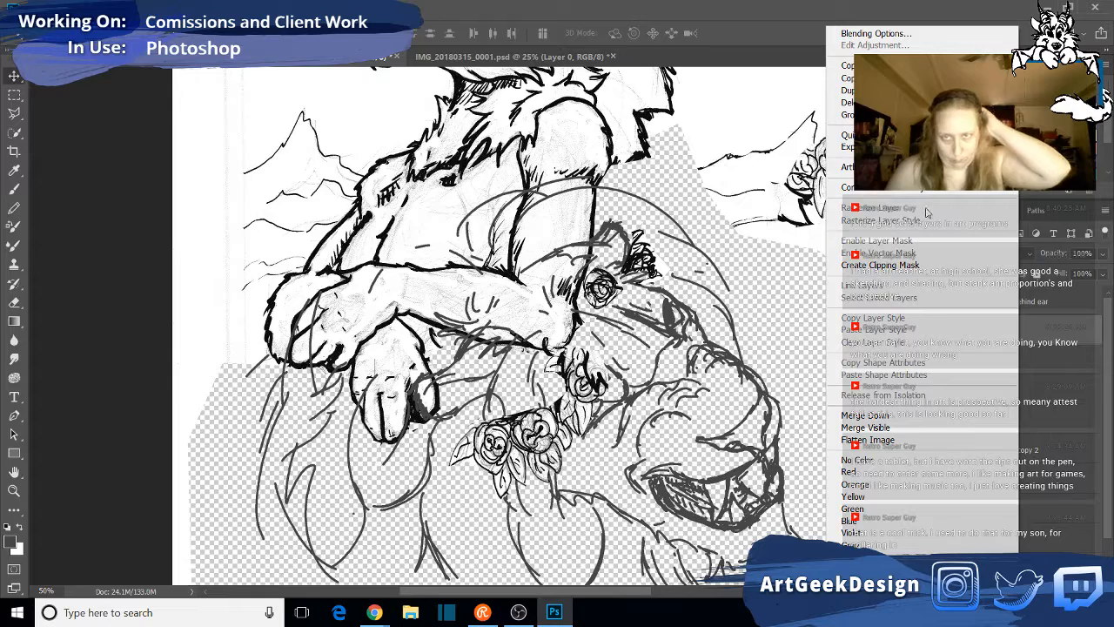
left_click(907, 187)
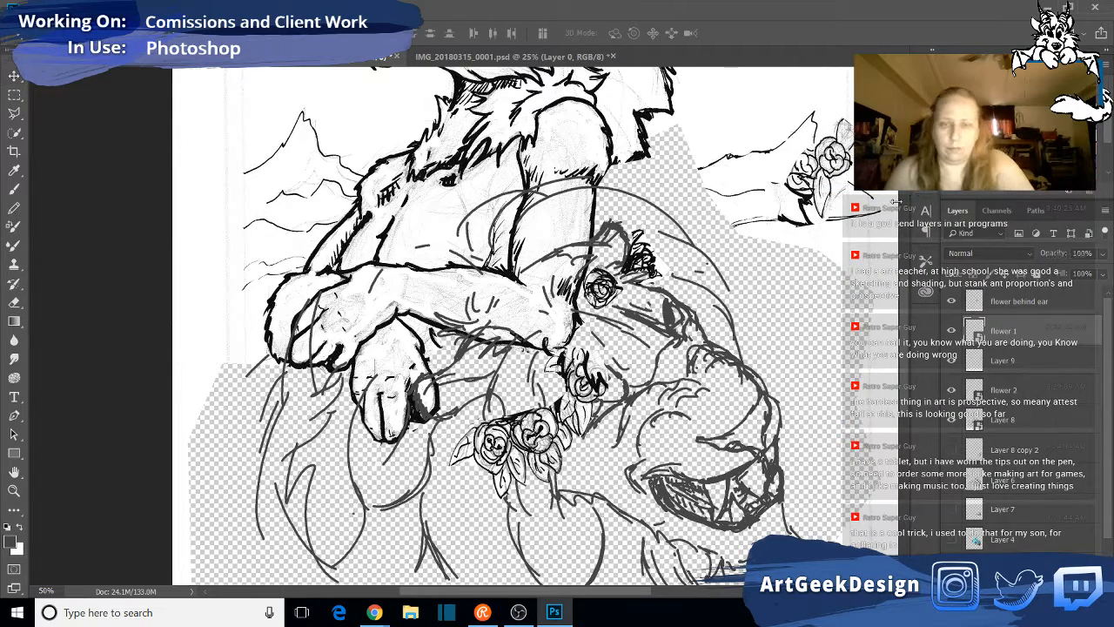
- Scale "flower 1" down slightly, rotate it counterclockwise and place it on the mane below the resting arm with Free Transform
key("ctrl+t")
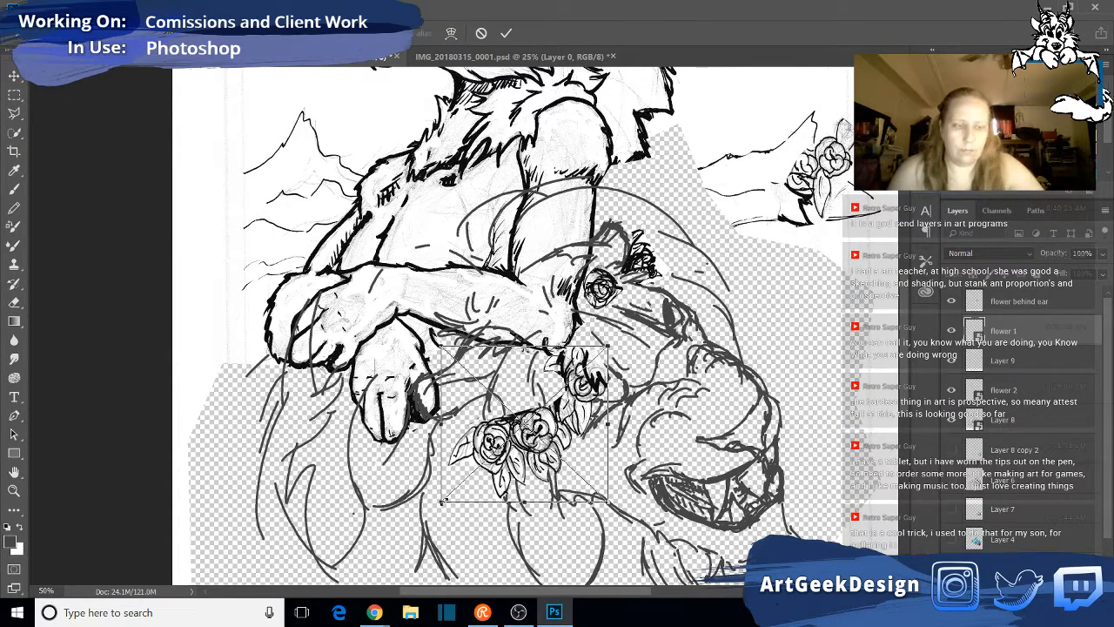
left_click_drag(644, 416, 640, 434)
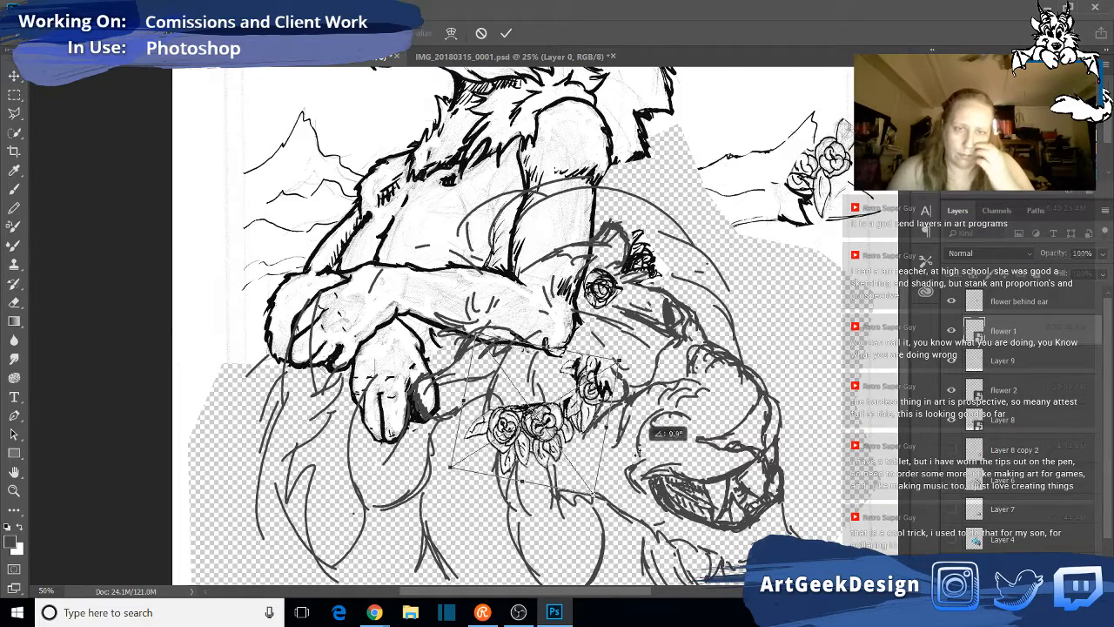
left_click_drag(594, 394, 598, 365)
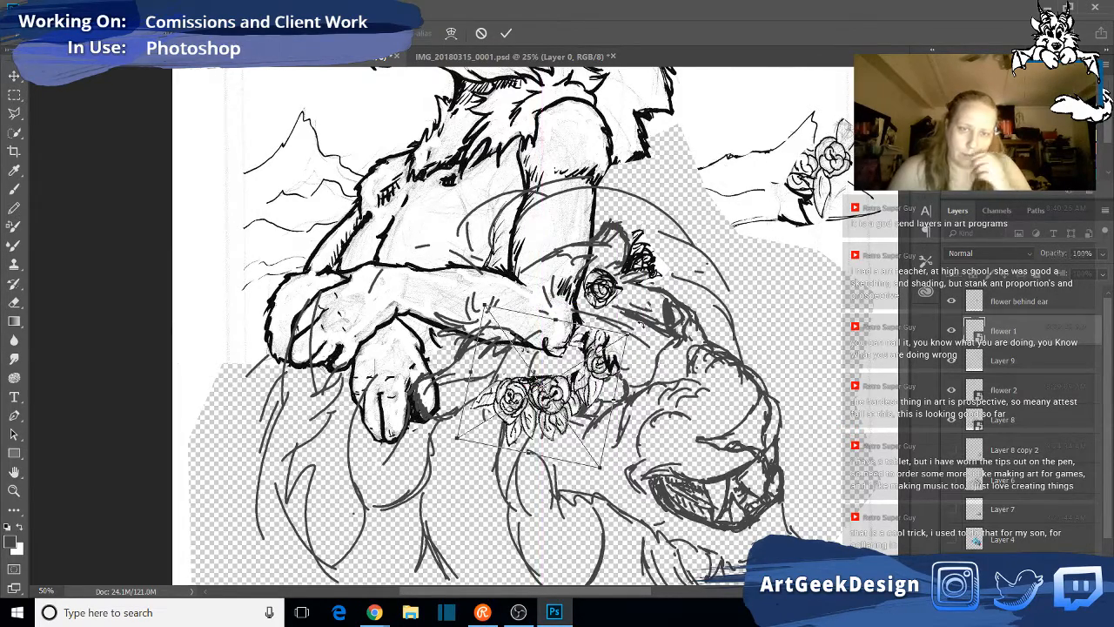
left_click_drag(641, 332, 614, 299)
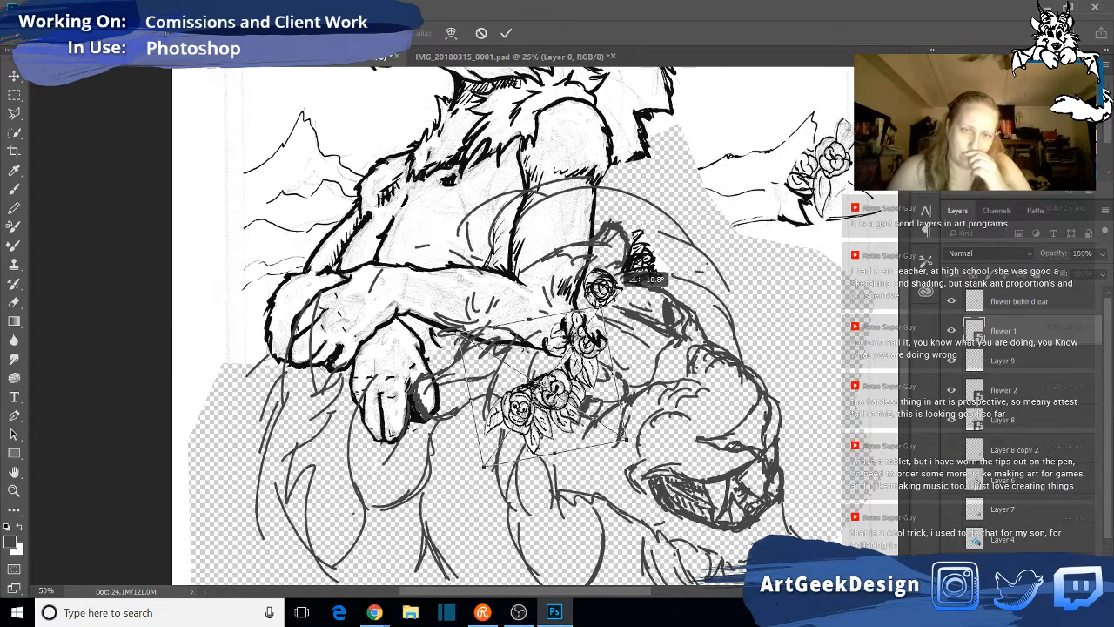
left_click_drag(550, 395, 516, 400)
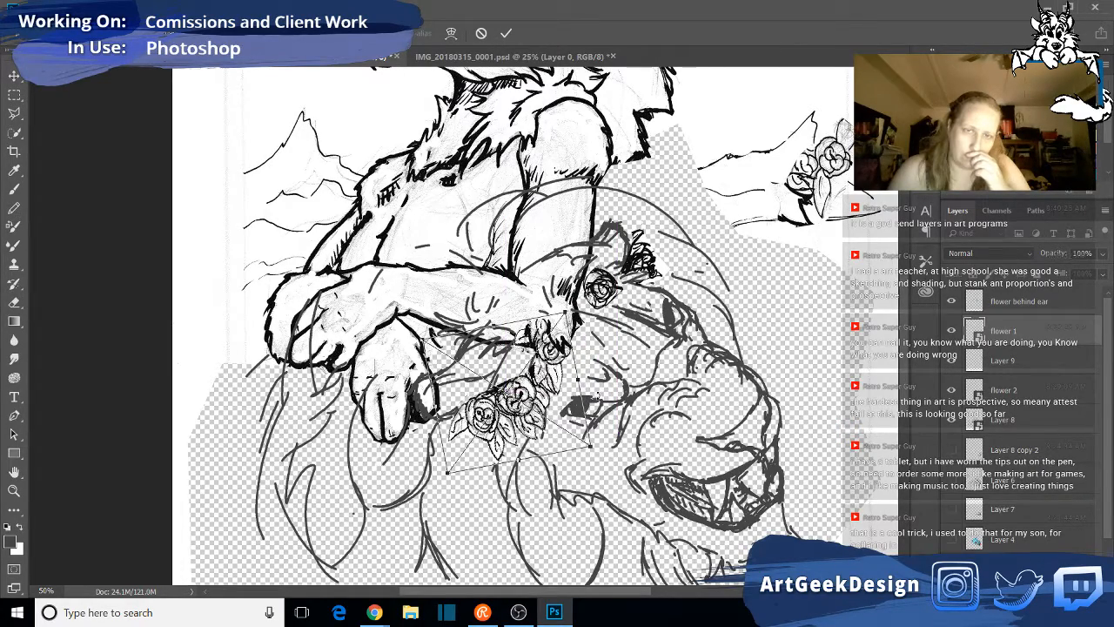
left_click_drag(612, 393, 602, 370)
left_click_drag(523, 392, 523, 384)
left_click_drag(621, 396, 622, 390)
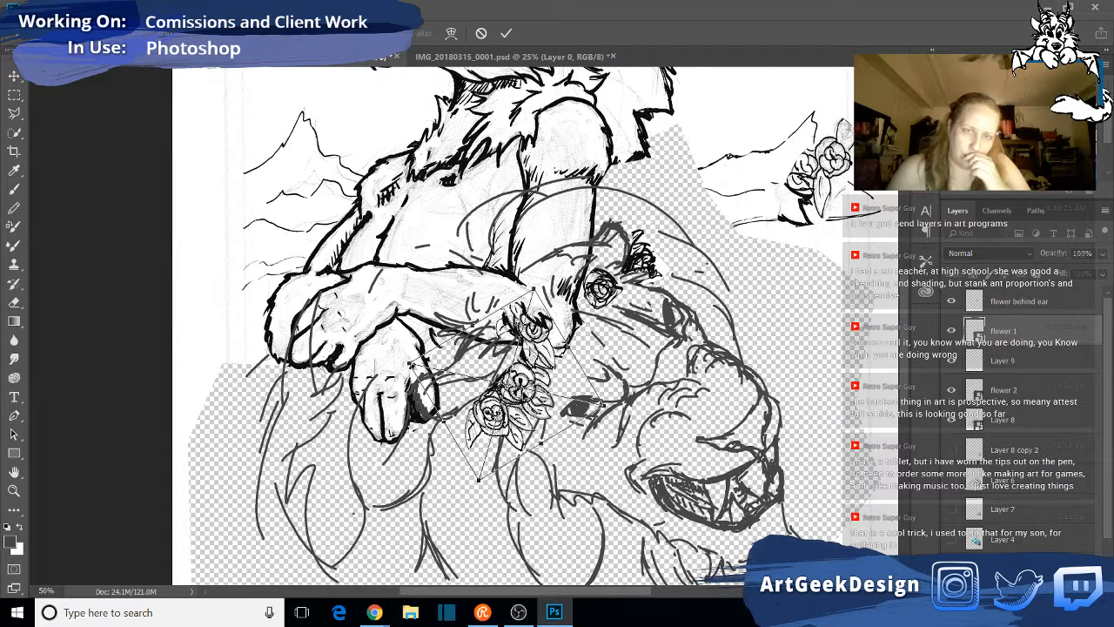
left_click_drag(528, 350, 528, 357)
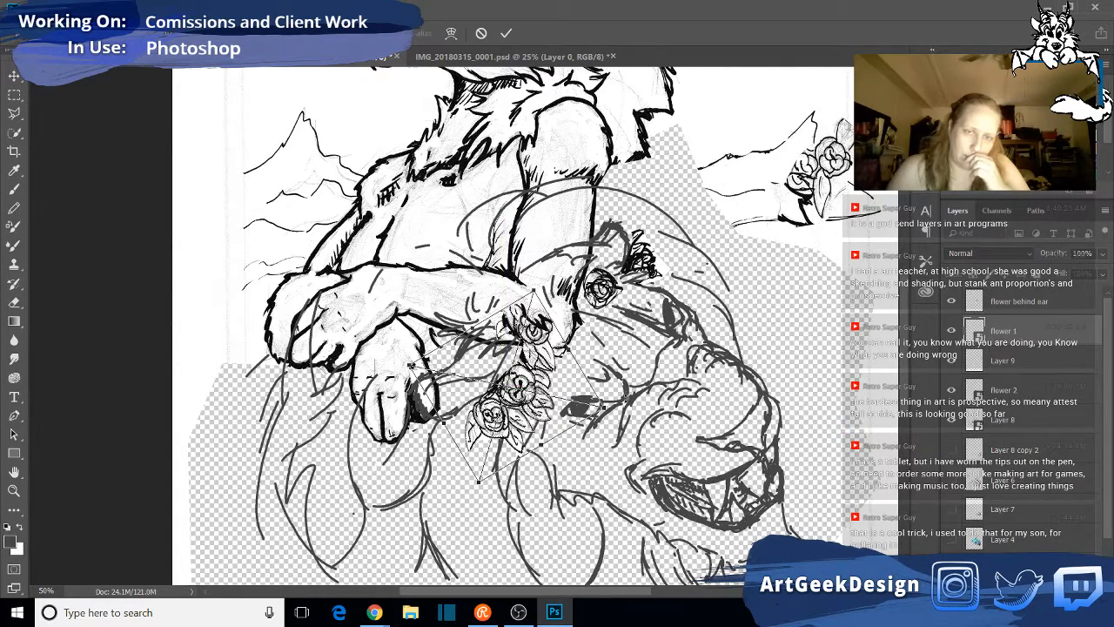
mouse_move(624, 400)
left_mouse_down()
mouse_move(638, 391)
mouse_move(626, 400)
left_mouse_up()
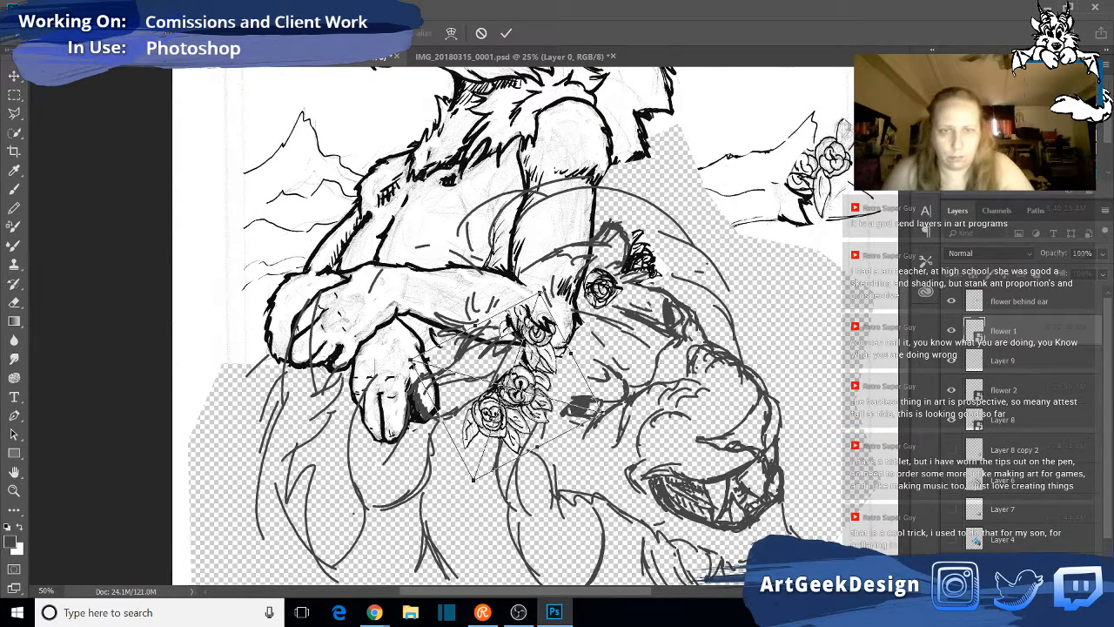
left_click_drag(541, 293, 537, 286)
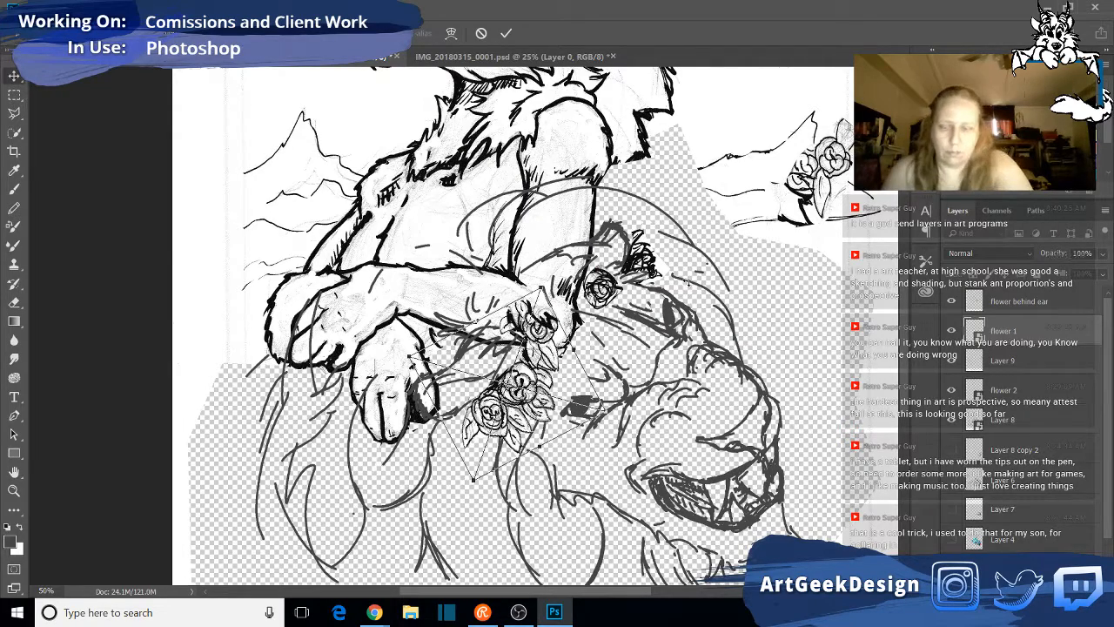
key("Return")
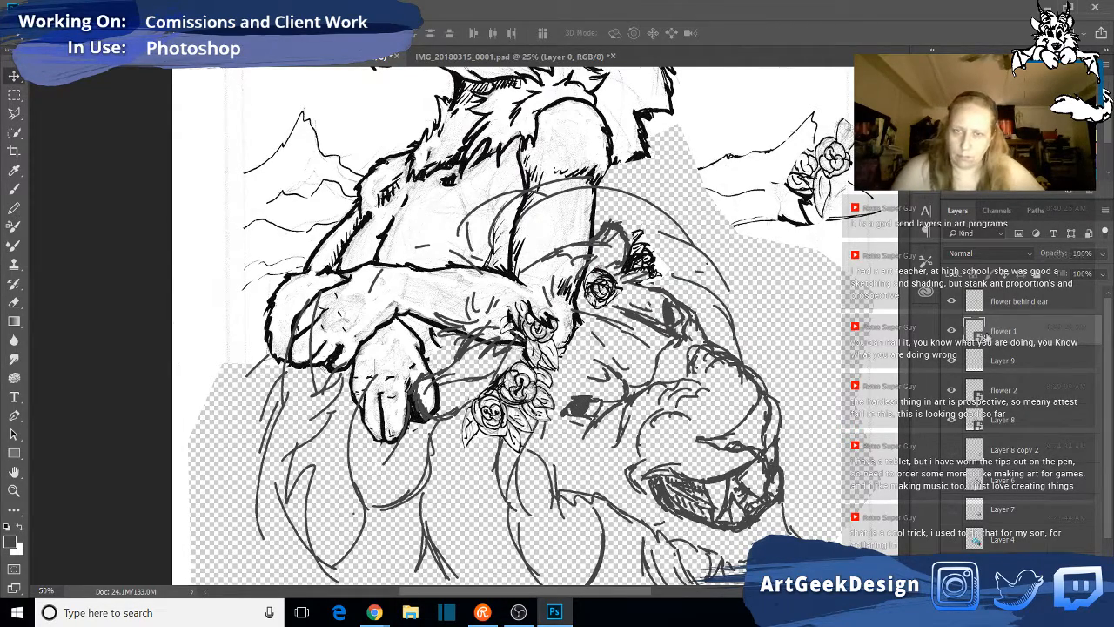
- Open the contents of the "flower 1" smart object for editing
double_click(986, 337)
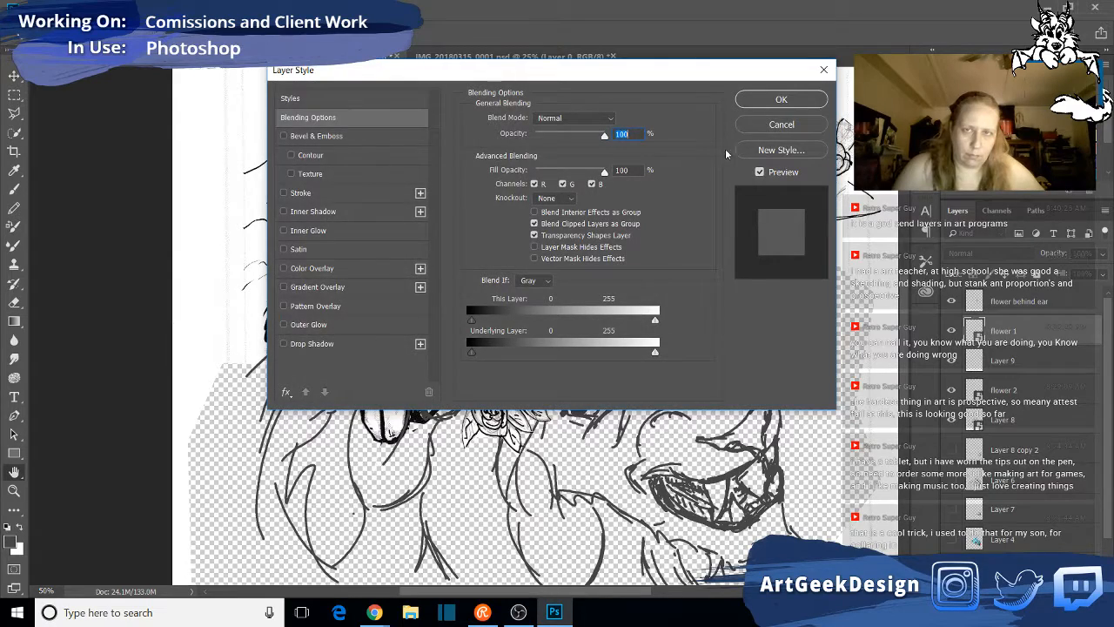
left_click(781, 124)
double_click(974, 331)
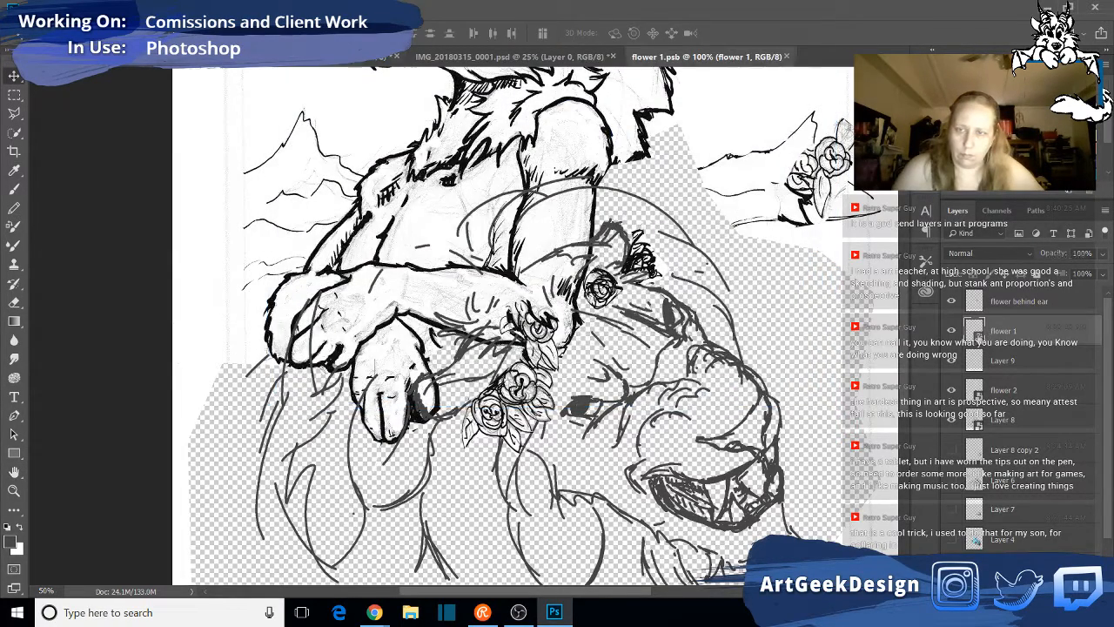
- Outline the upper-right rose and its leaves with the Polygonal Lasso and remove them, keeping the two lower roses
left_click(13, 113)
left_click(591, 131)
left_click(454, 173)
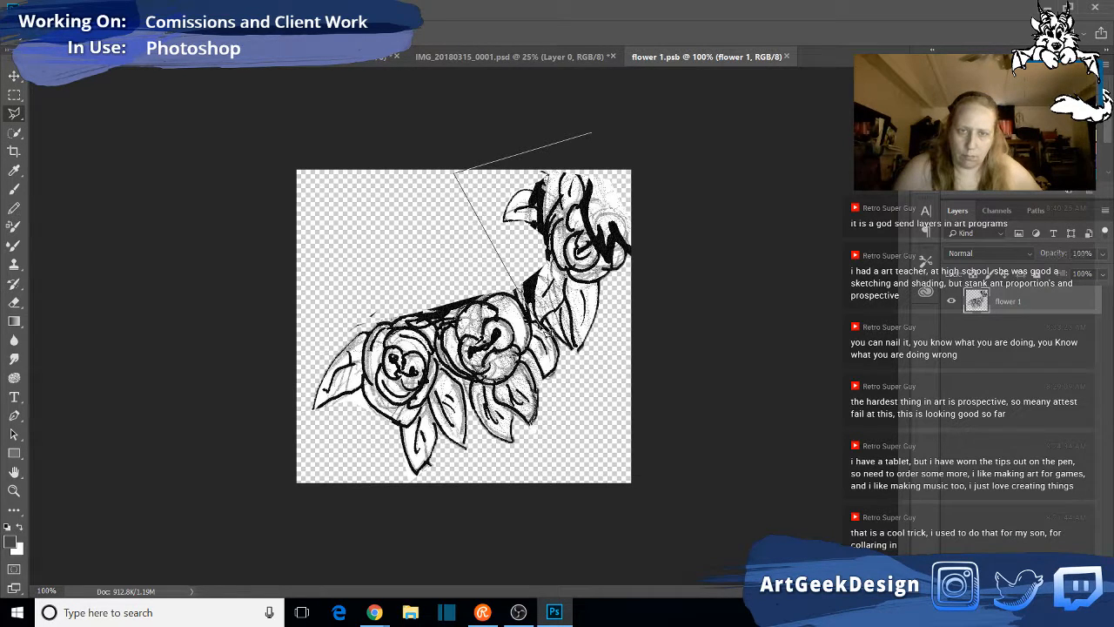
left_click(570, 366)
left_click(717, 253)
double_click(673, 103)
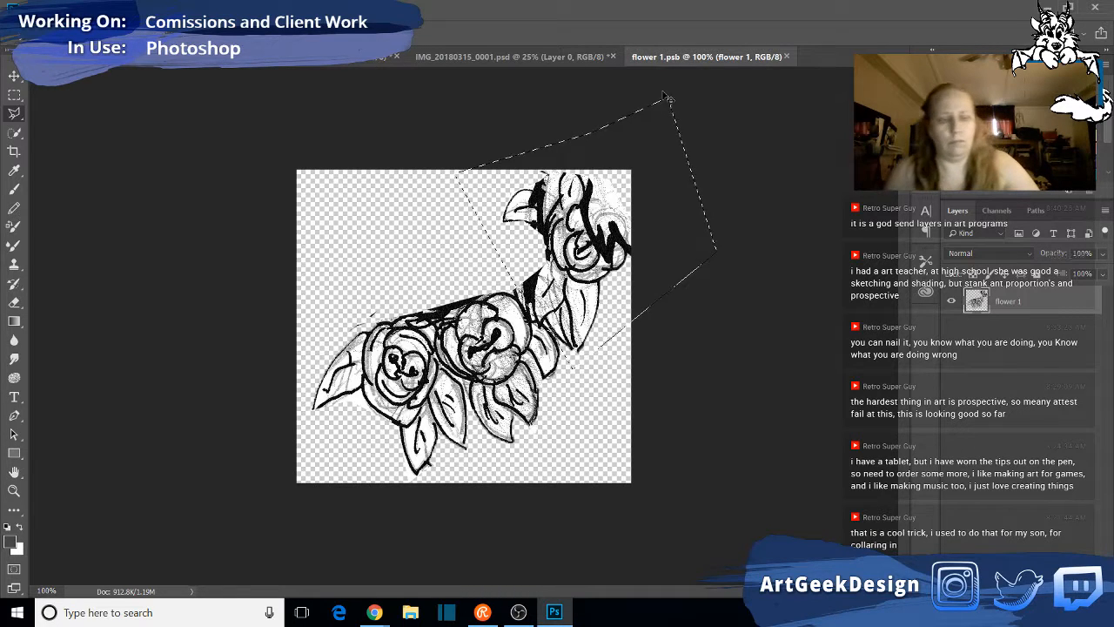
key("Delete")
key("ctrl+d")
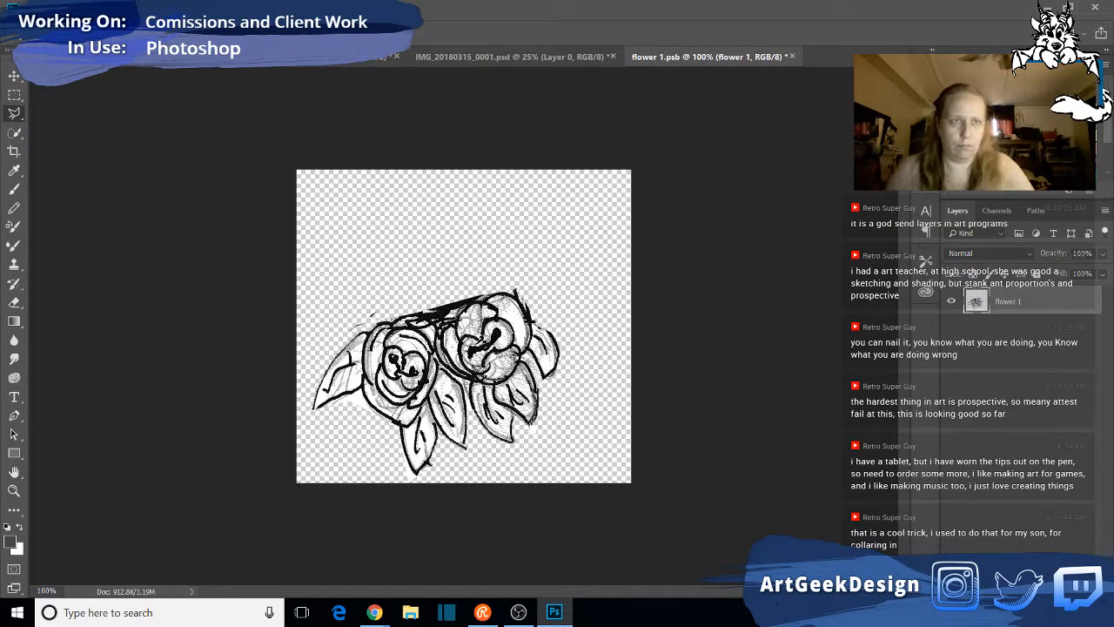
- Save the edited "flower 1" contents and close them to return to the lion drawing
left_click(37, 7)
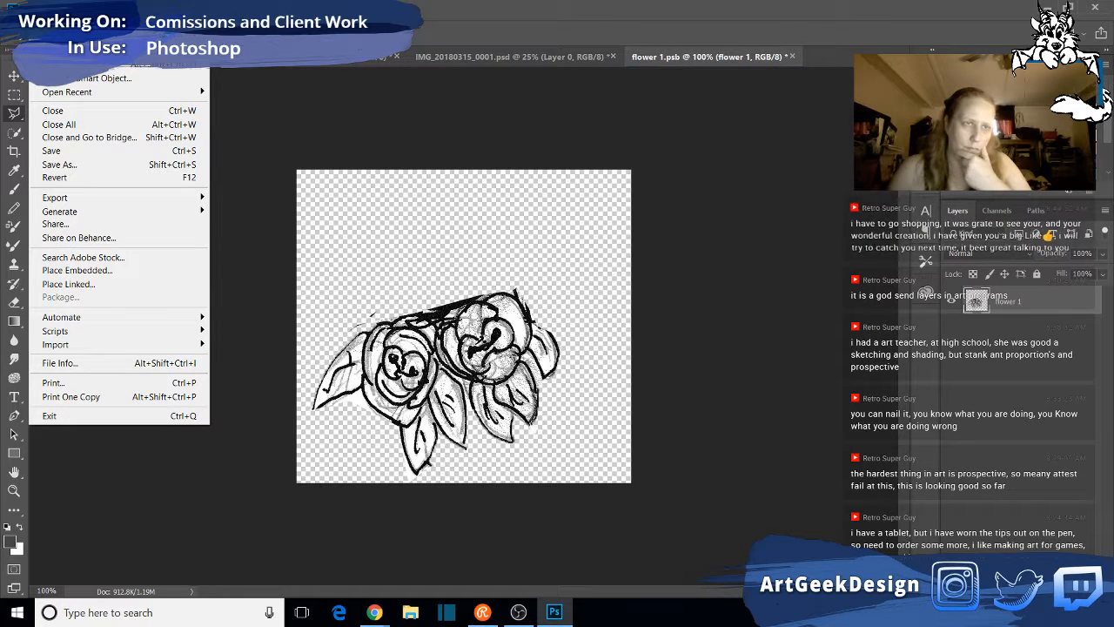
left_click(59, 152)
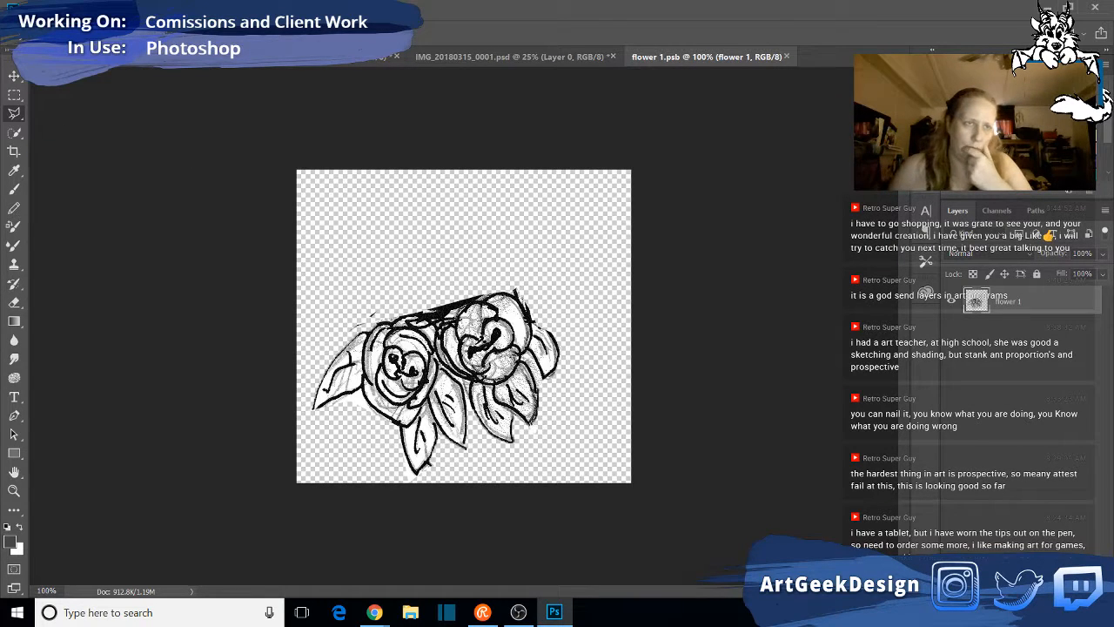
left_click(788, 56)
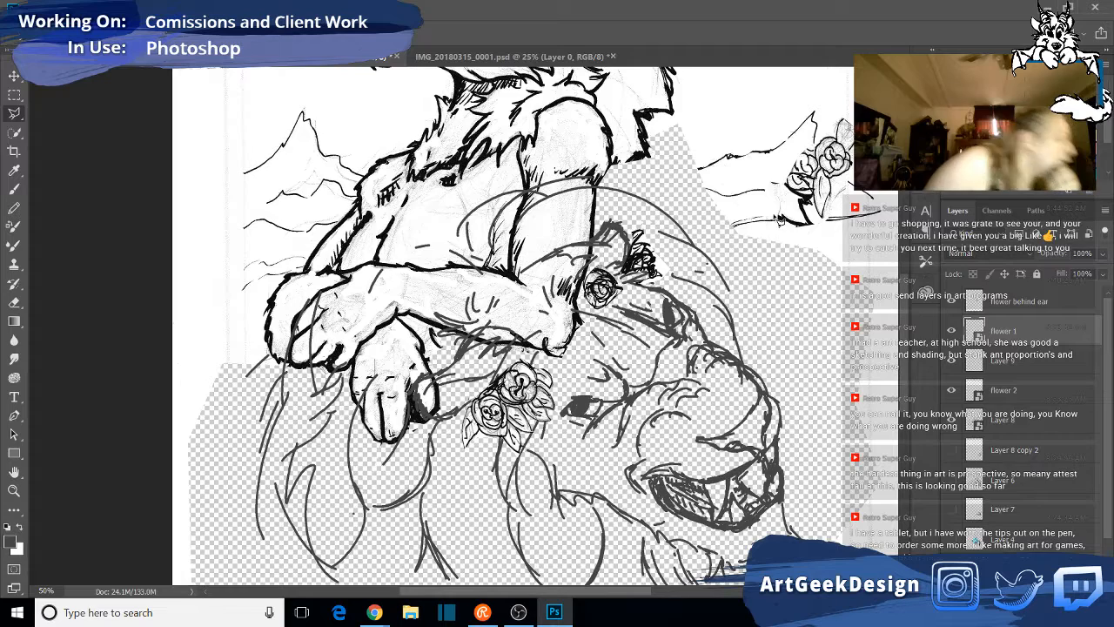
- Paste the removed rose and leaves as a new layer and move them onto the empty area beside the lion's head
key("ctrl+v")
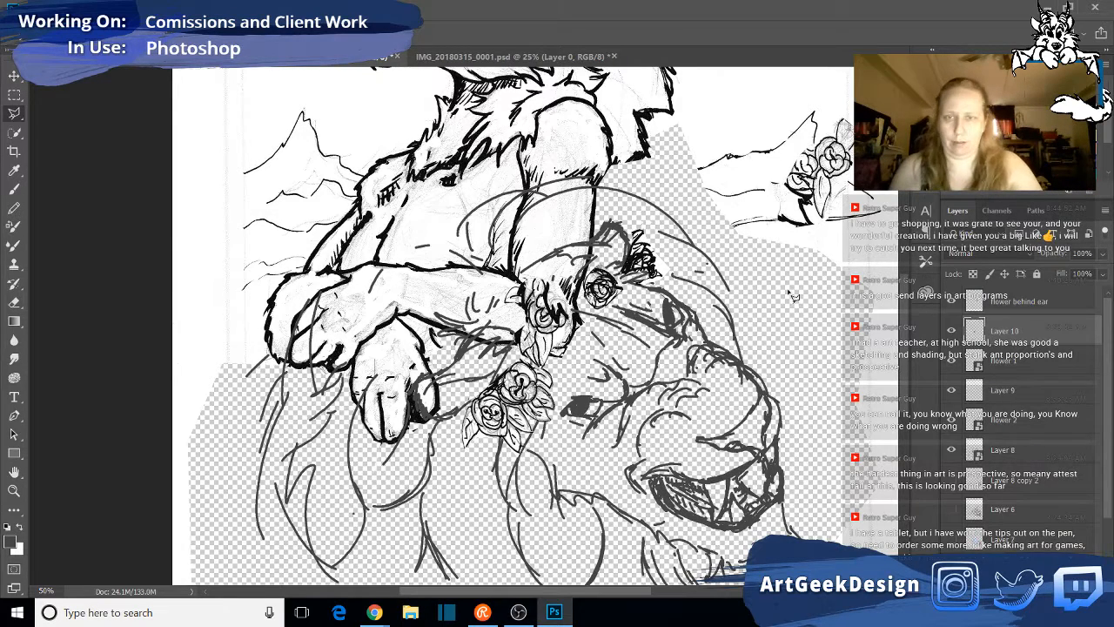
left_click(14, 76)
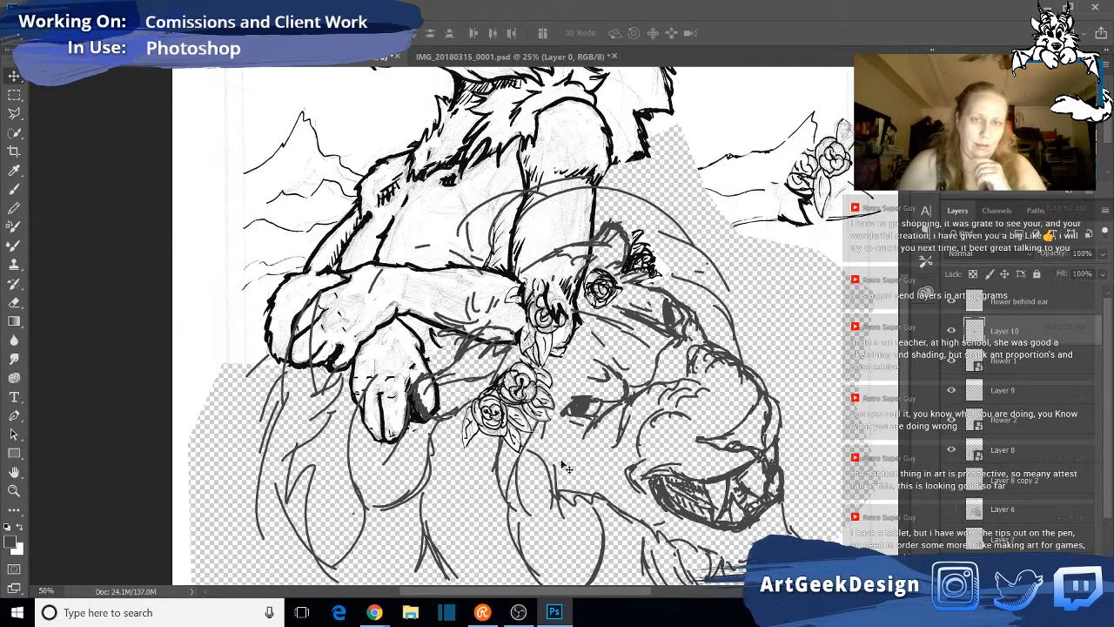
left_click_drag(575, 296, 821, 277)
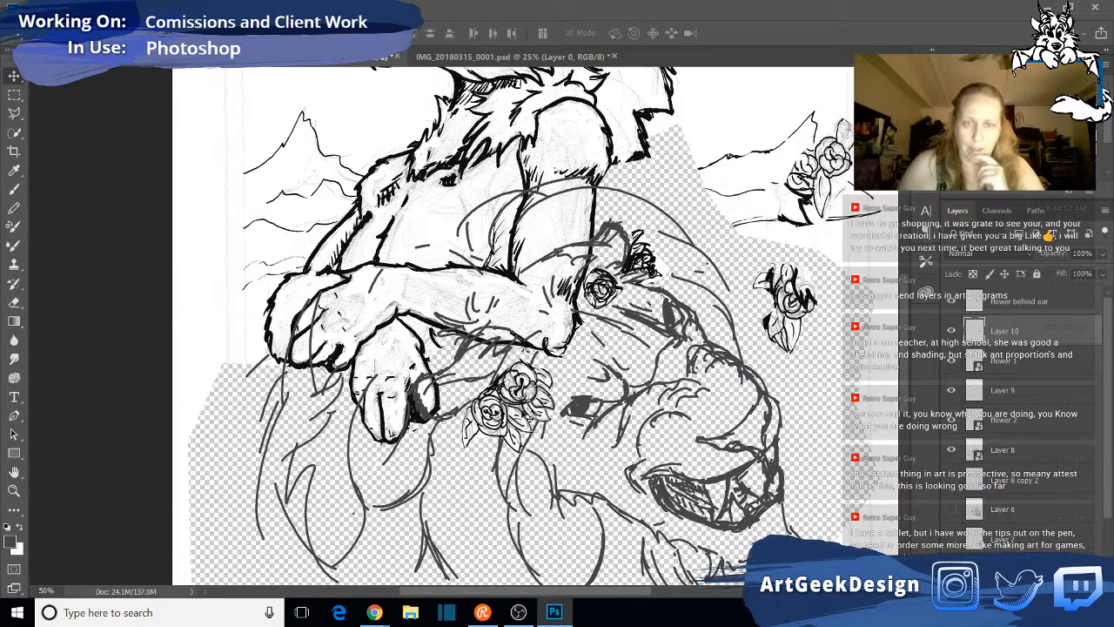
- Move "flower 1" up against the resting arm and rotate it slightly counterclockwise with Free Transform, placing the result
right_click(510, 388)
left_click(540, 397)
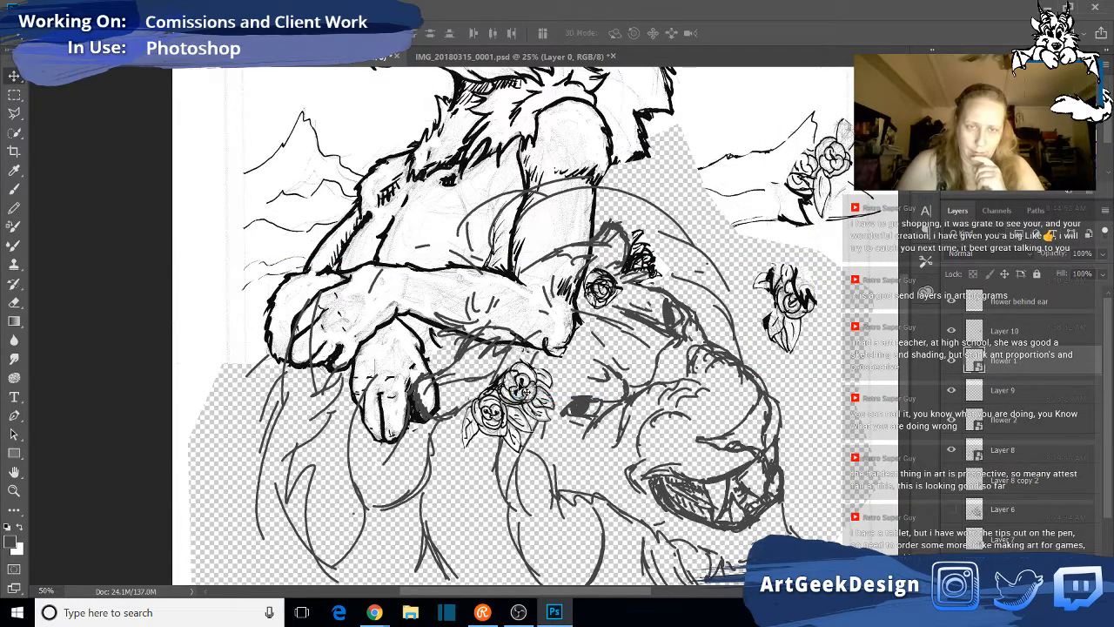
mouse_move(527, 348)
left_mouse_down()
mouse_move(518, 341)
mouse_move(543, 340)
left_mouse_up()
key("ctrl+t")
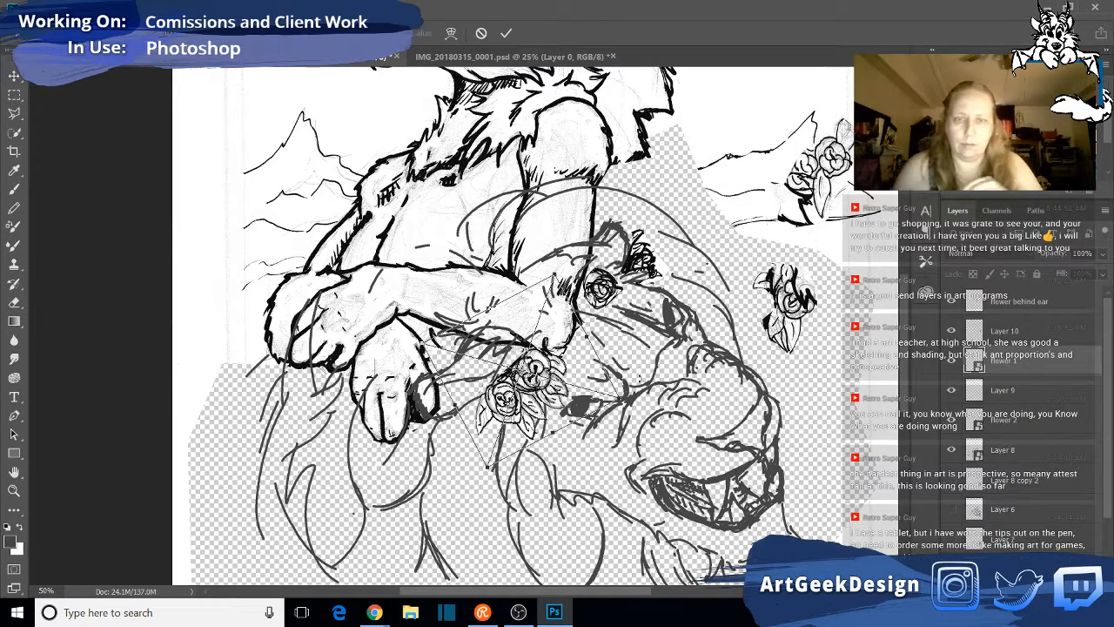
left_click_drag(642, 378, 638, 363)
mouse_move(540, 361)
left_mouse_down()
mouse_move(530, 349)
mouse_move(535, 360)
mouse_move(542, 353)
left_mouse_up()
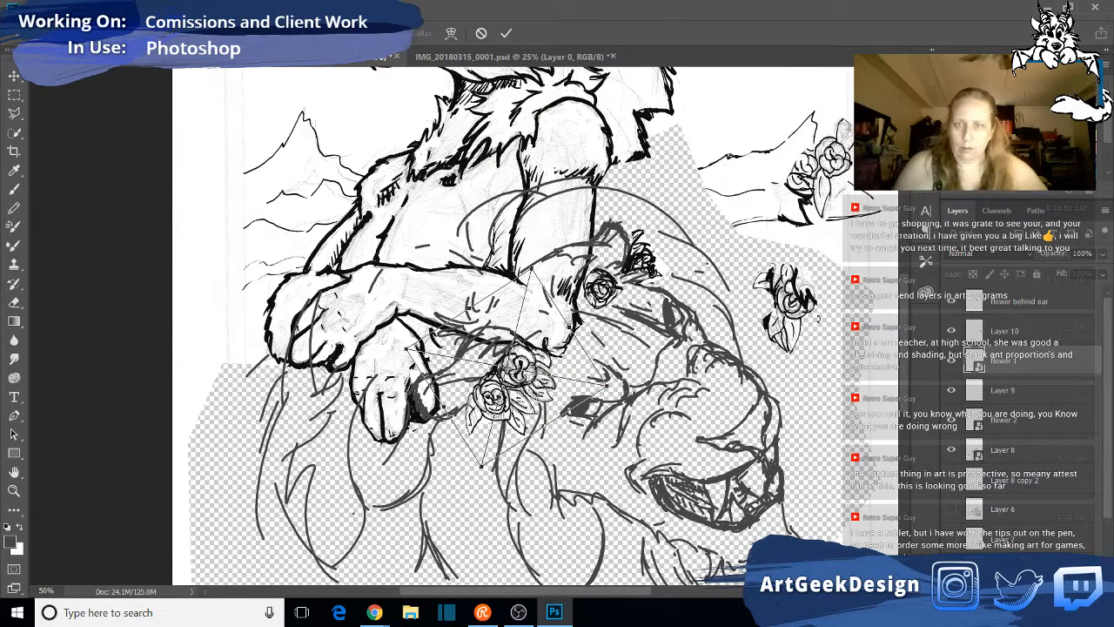
left_click(14, 76)
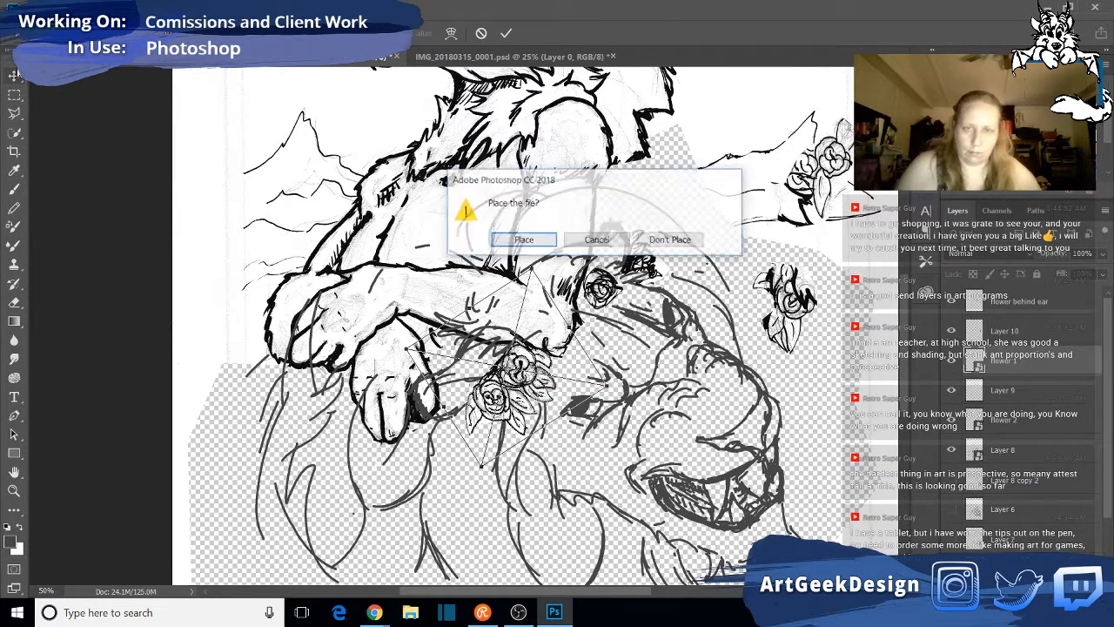
left_click(524, 240)
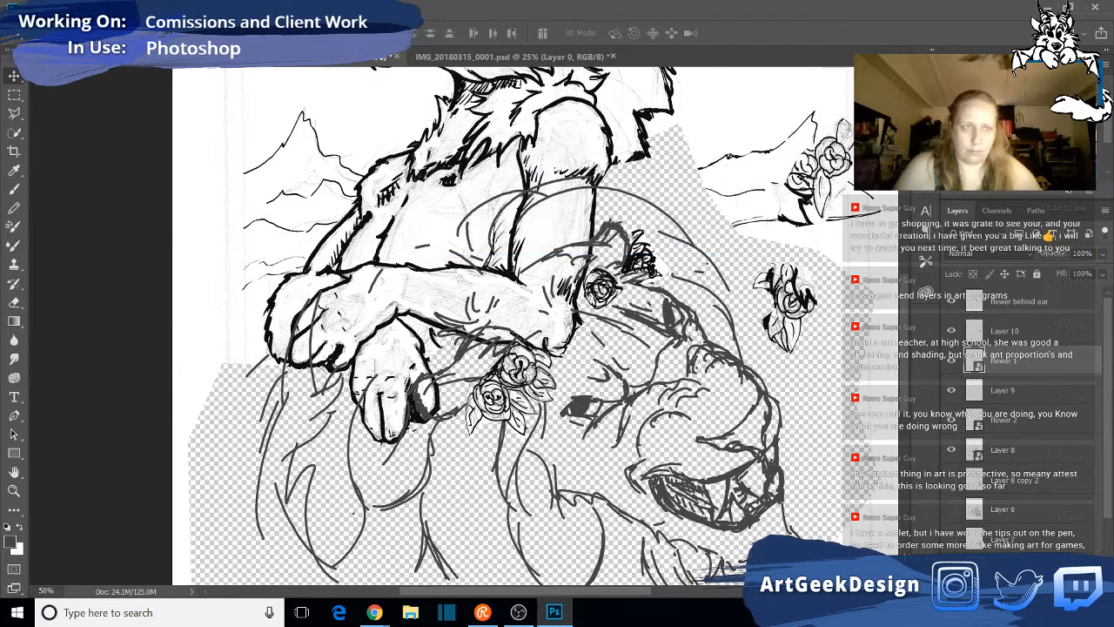
- Convert the pasted rose on Layer 10 into a smart object
right_click(800, 308)
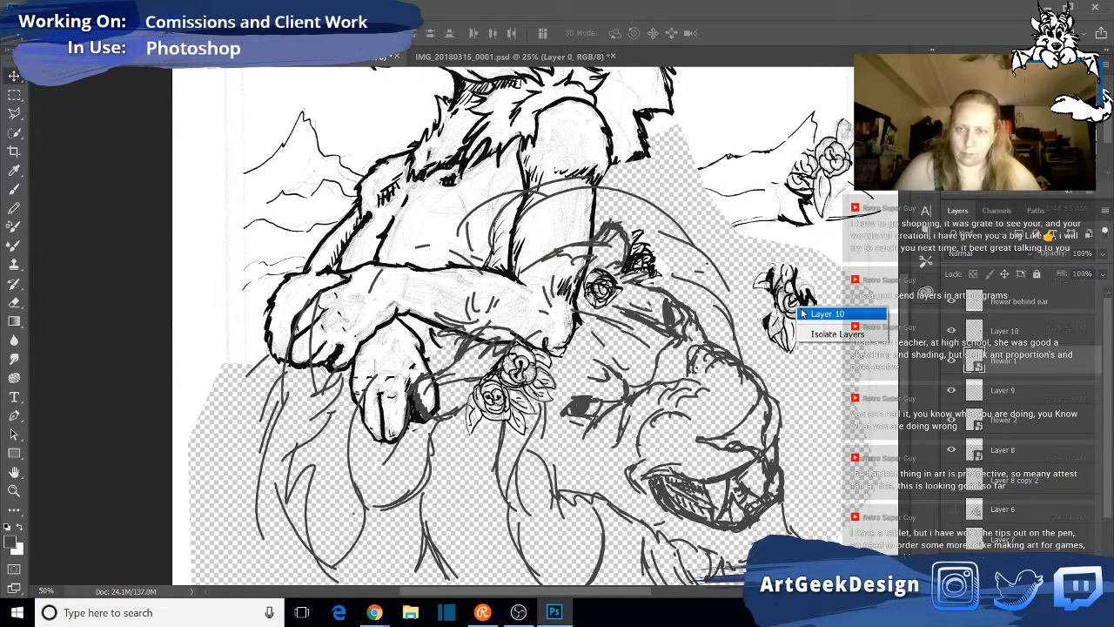
left_click(802, 313)
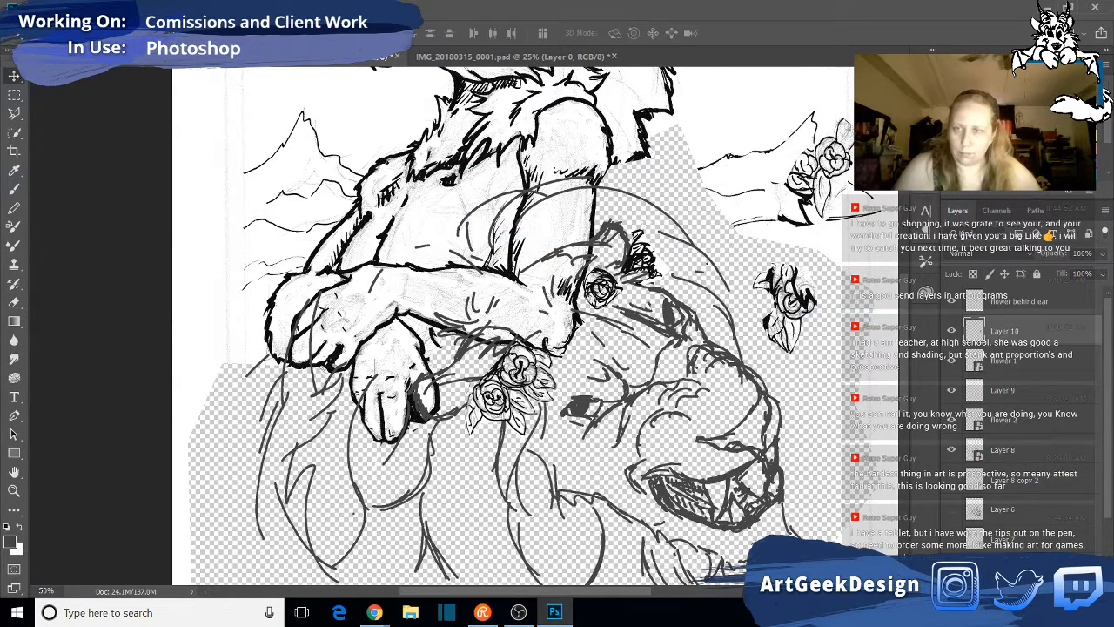
right_click(1024, 330)
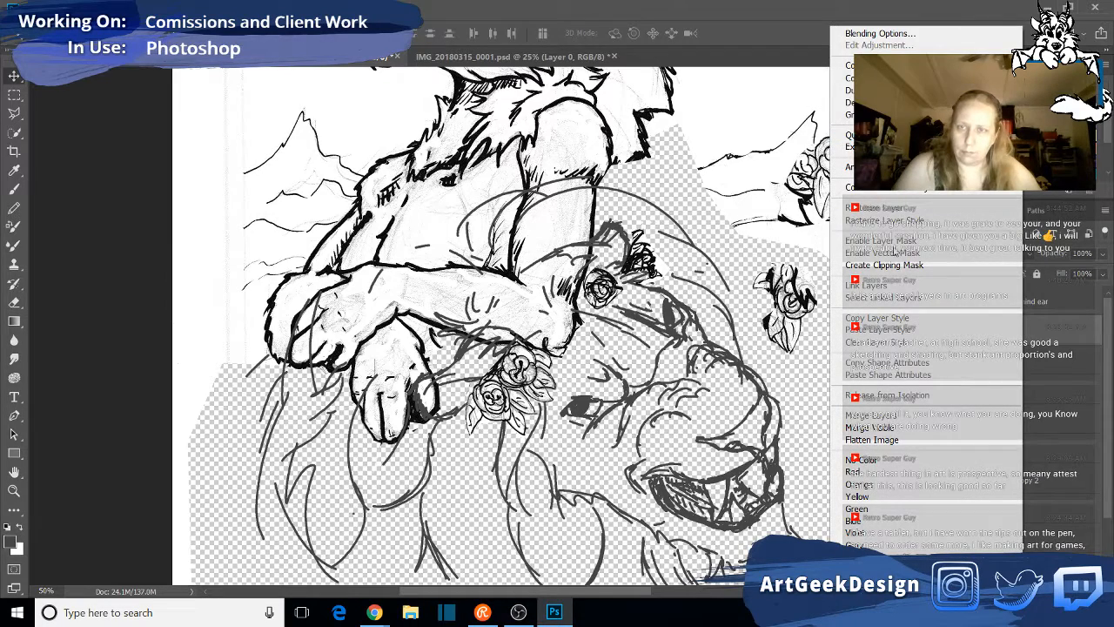
left_click(888, 187)
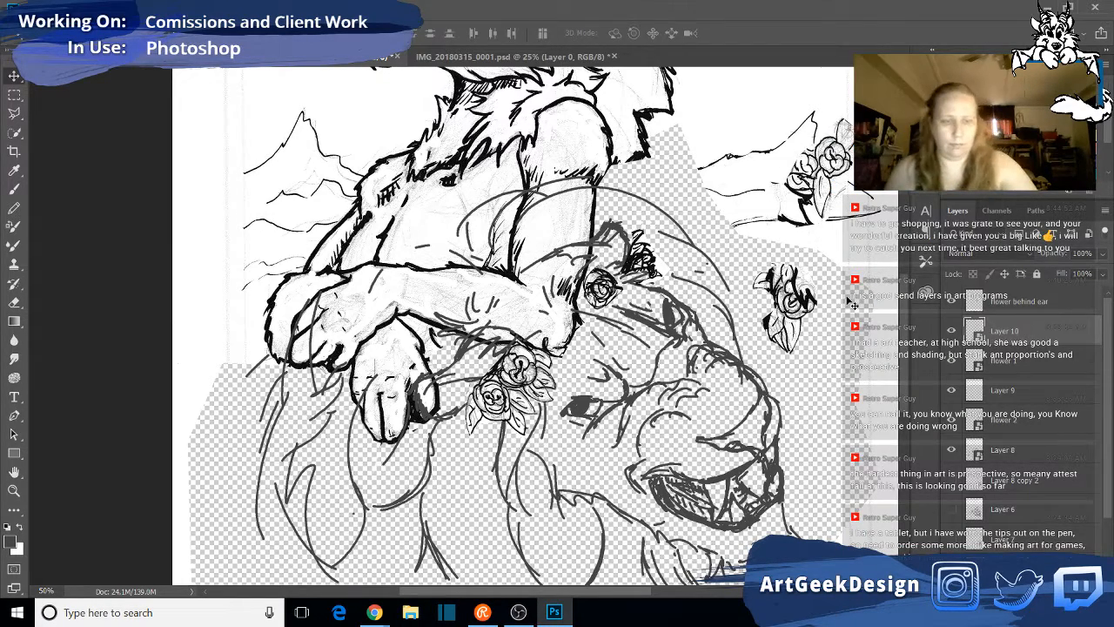
- Scale Layer 10 down, place it under the "flower 2" rose beside the paw, and stack it directly below "flower 2"
key("ctrl+t")
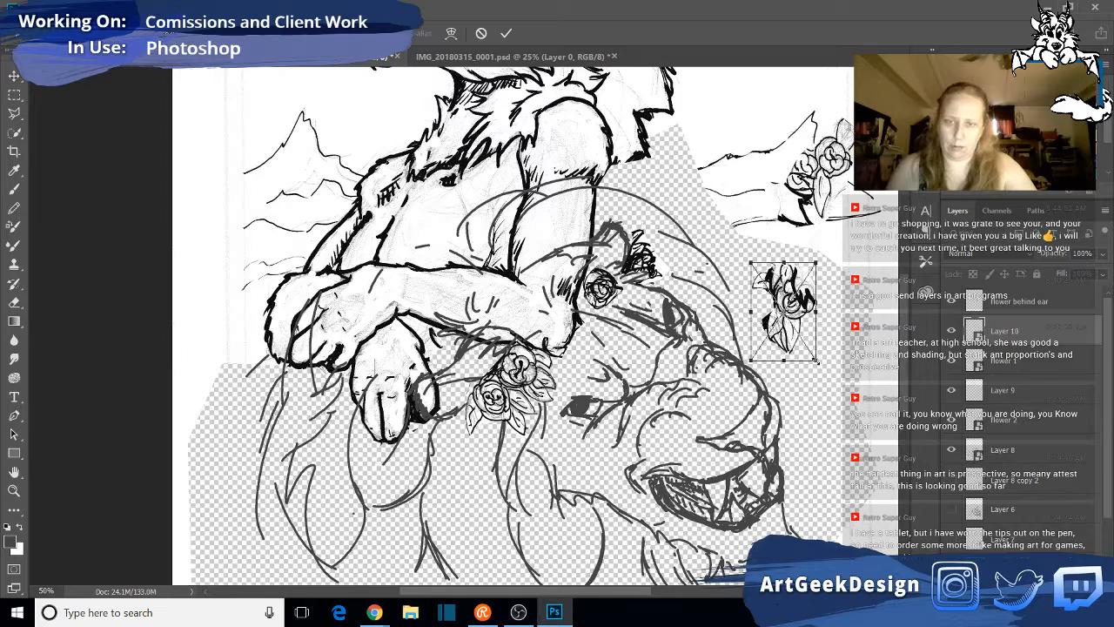
mouse_move(805, 300)
left_mouse_down()
mouse_move(640, 287)
mouse_move(606, 296)
left_mouse_up()
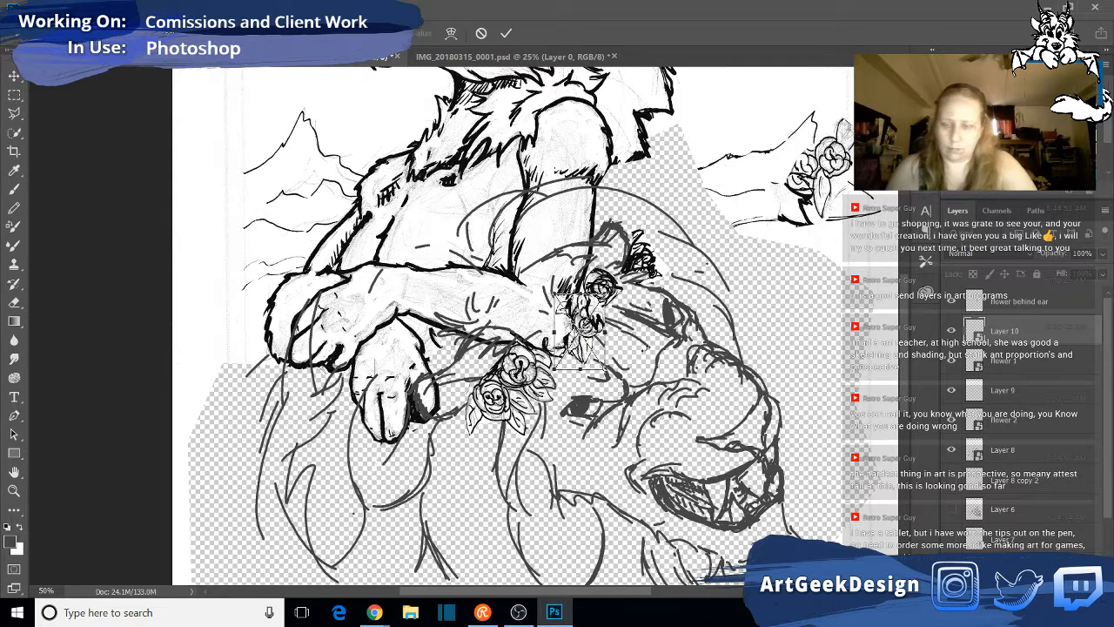
key("Return")
left_click_drag(1030, 335, 1038, 433)
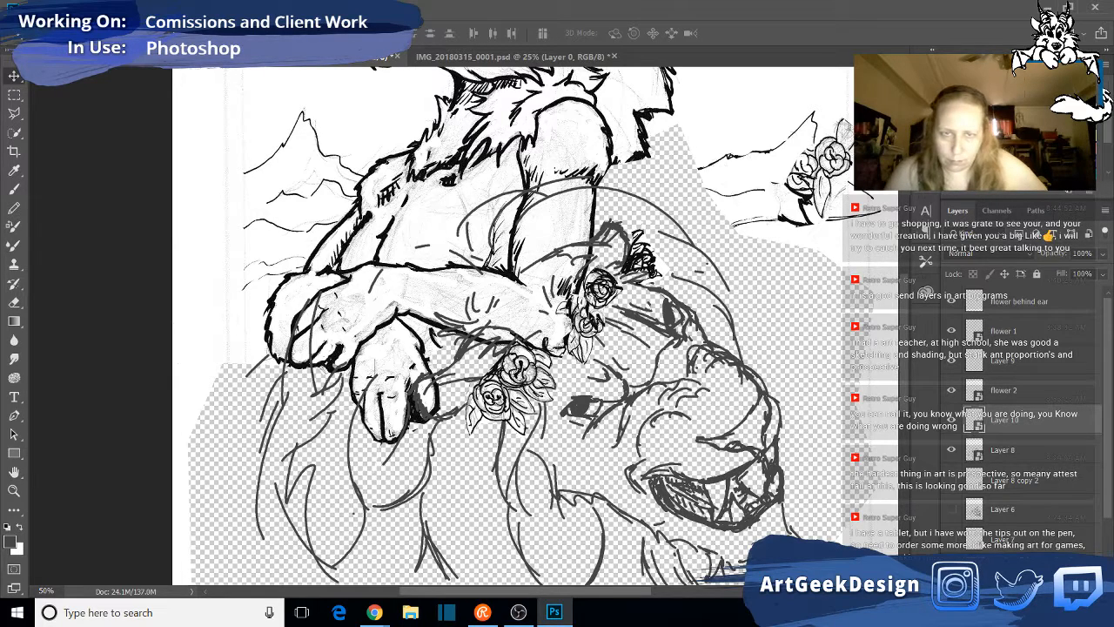
left_click_drag(592, 305, 604, 288)
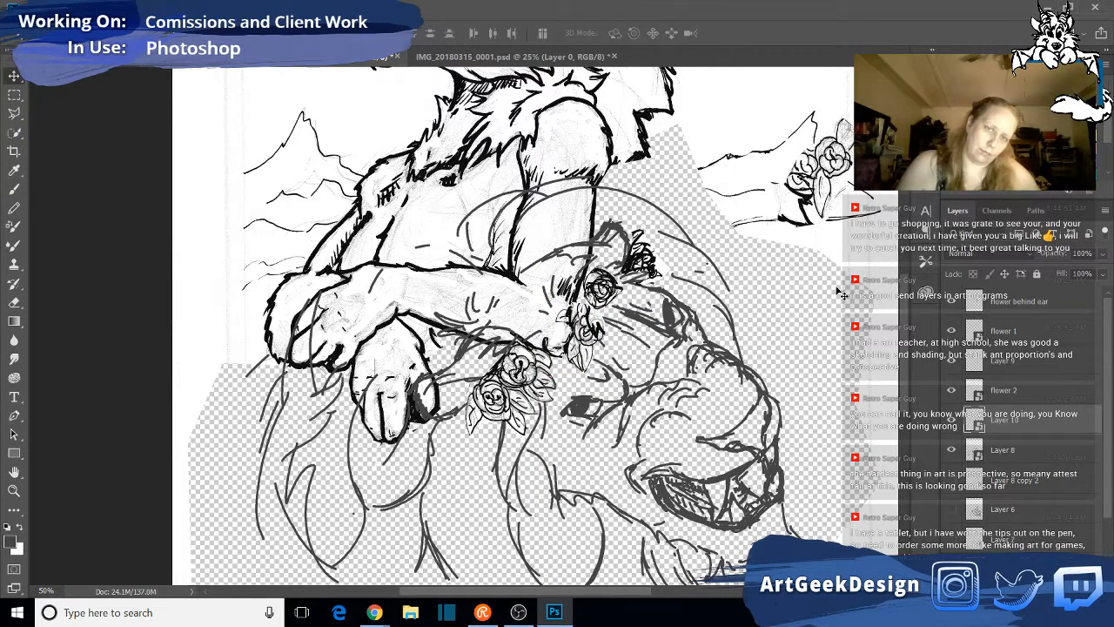
- Shift the "flower 2" rose slightly down and to the right so it overlaps the Layer 10 rose
right_click(612, 299)
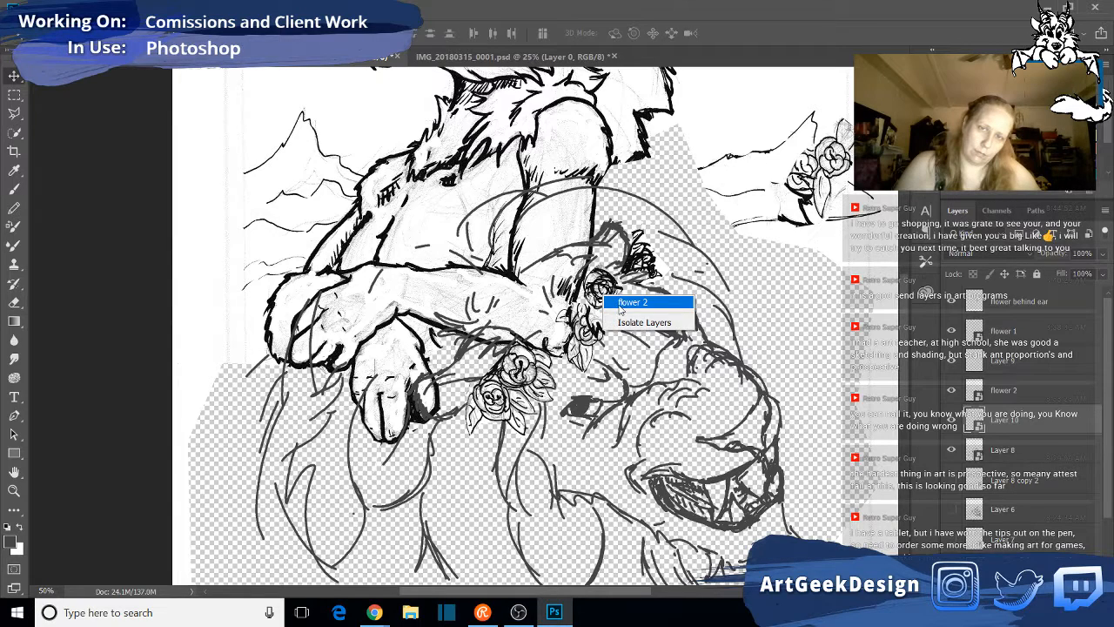
left_click(623, 297)
left_click_drag(620, 297, 625, 280)
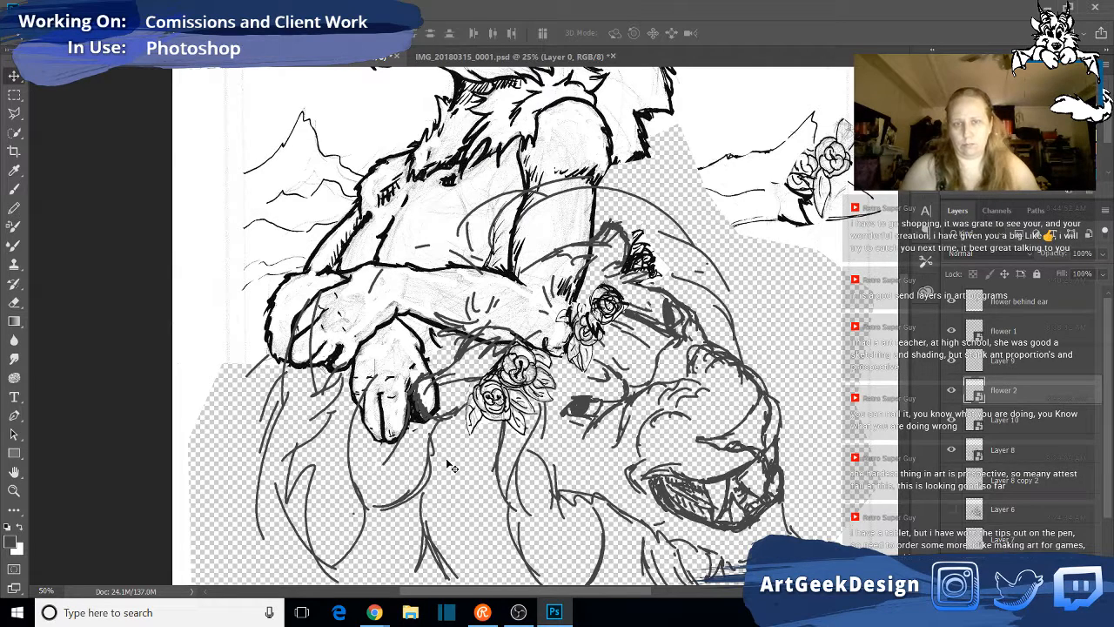
- Rotate "flower 1" slightly clockwise and shift it right toward the lion's eye with Free Transform
right_click(520, 369)
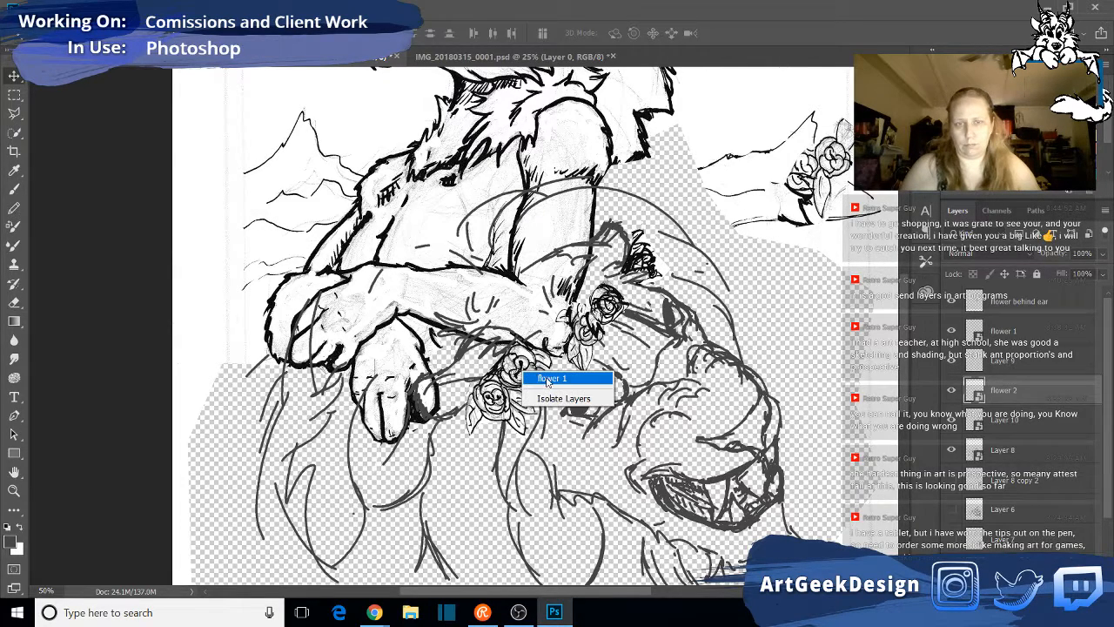
left_click(540, 380)
key("ctrl+t")
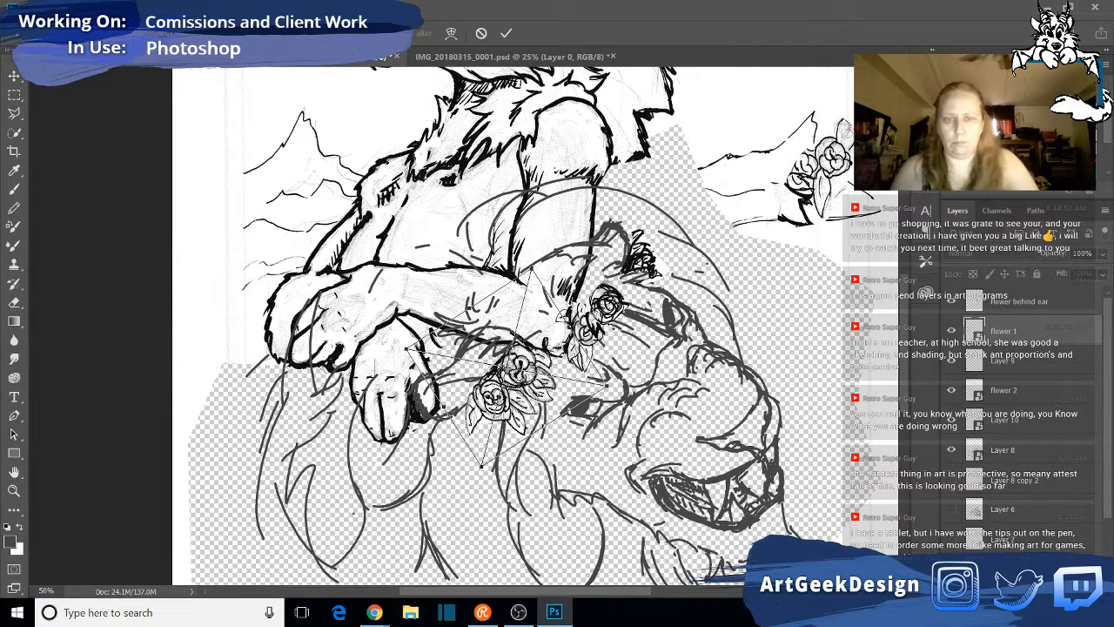
left_click_drag(608, 343, 611, 353)
left_click_drag(534, 372, 547, 372)
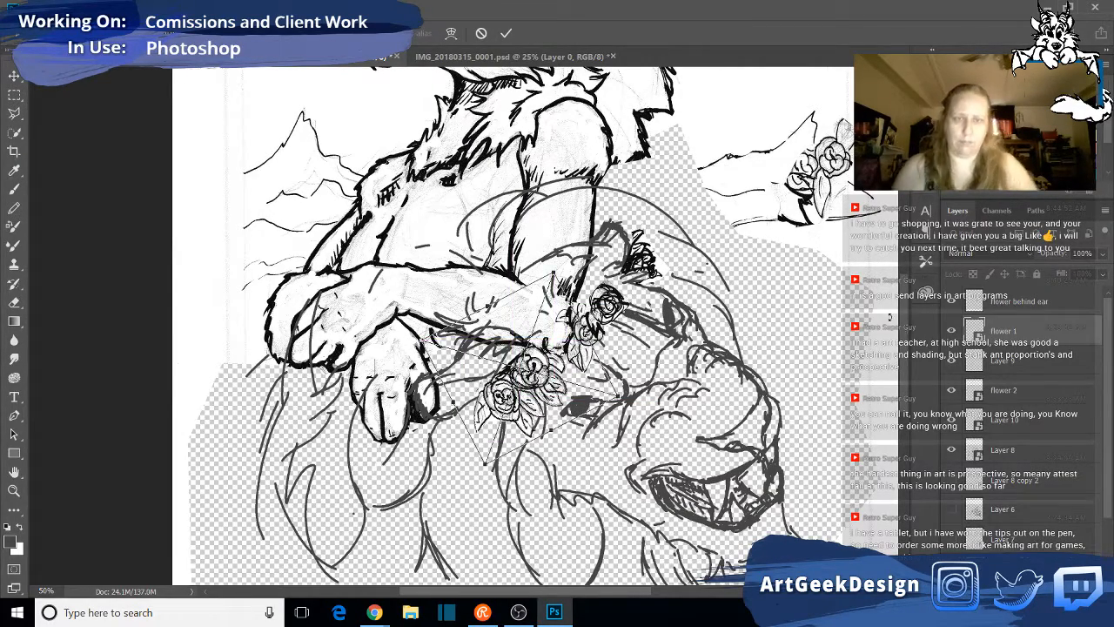
key("Return")
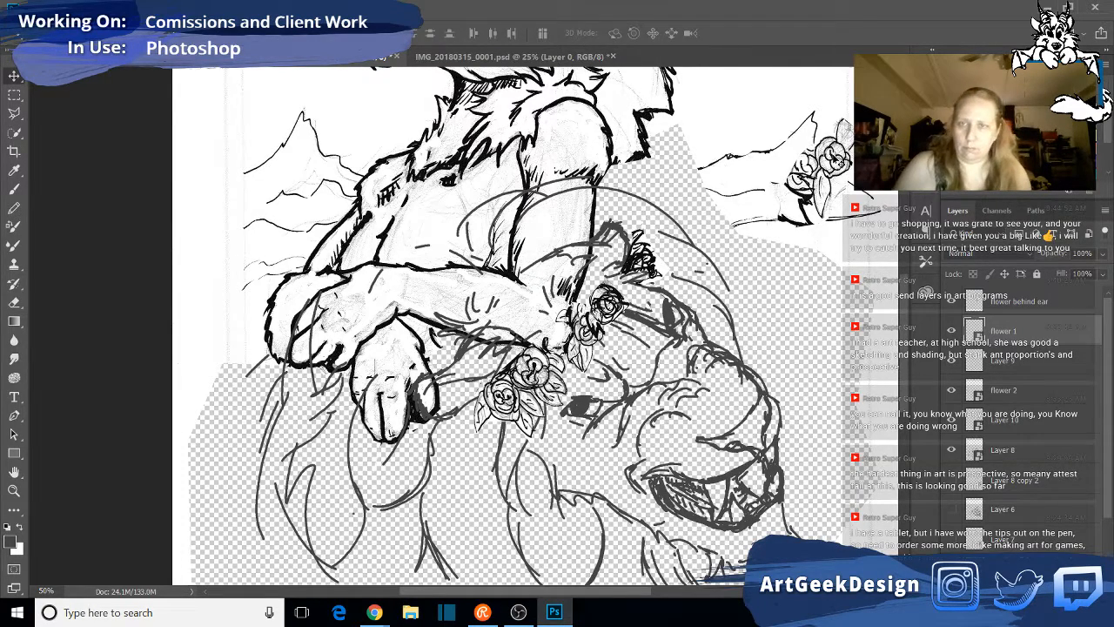
- Move the Layer 9 flower cluster from the mountains to the lion's ear and stack it between Layer 10 and Layer 8
left_click_drag(846, 143, 745, 262)
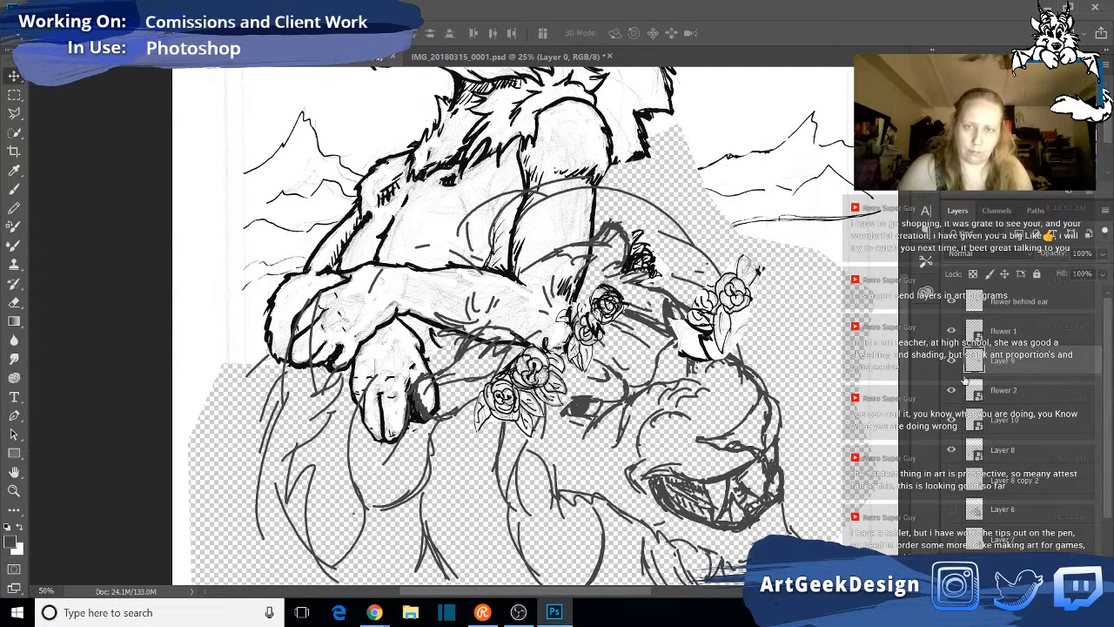
left_click_drag(731, 305, 636, 254)
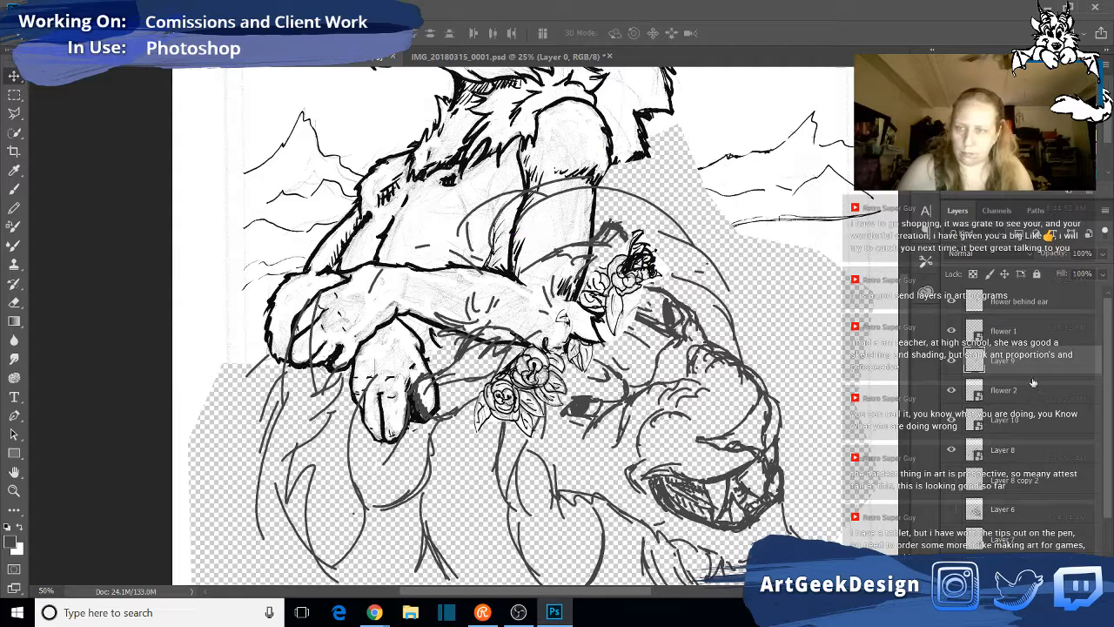
left_click(1027, 456)
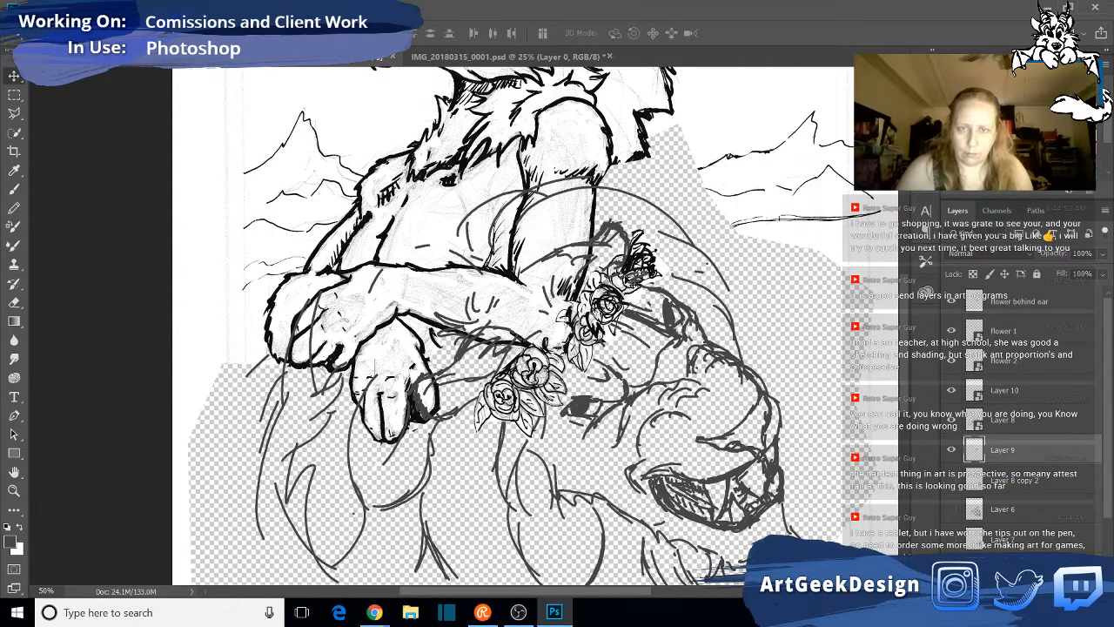
left_click_drag(625, 252, 762, 272)
left_click_drag(1036, 450, 1025, 403)
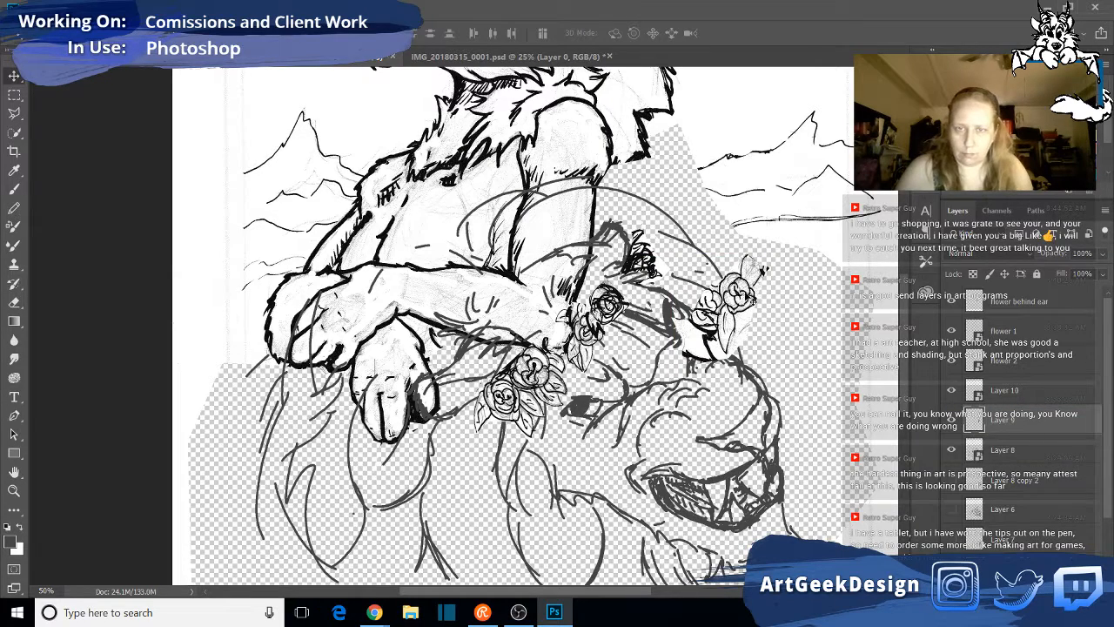
left_click_drag(756, 272, 639, 243)
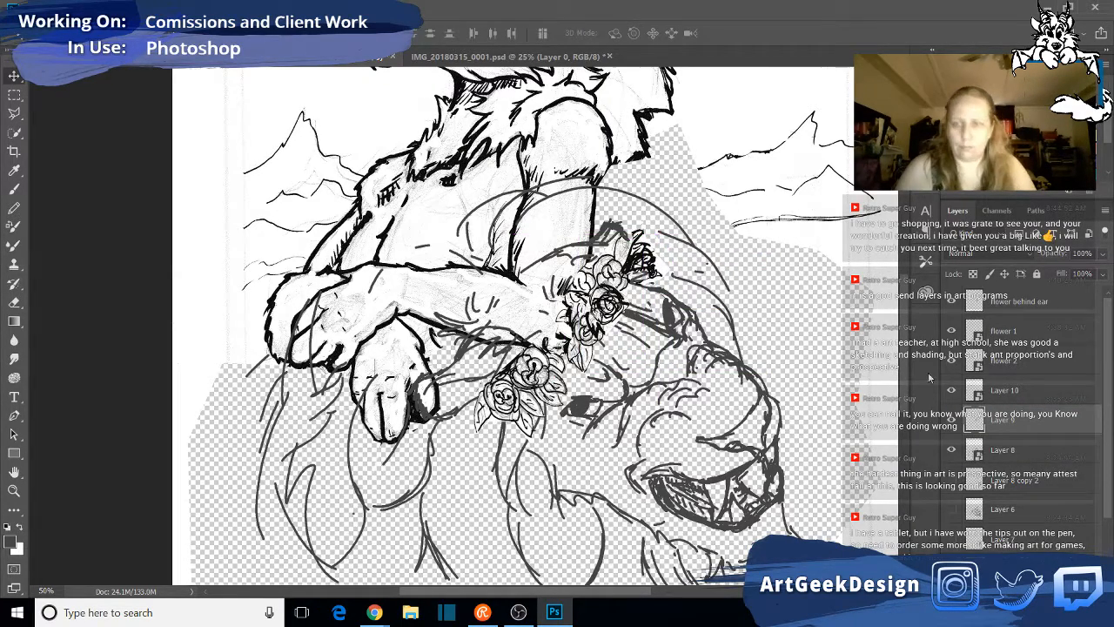
- Convert Layer 9 to a smart object, scale it down, rotate it clockwise and fit it behind the "flower 2" rose near the ear
right_click(1031, 424)
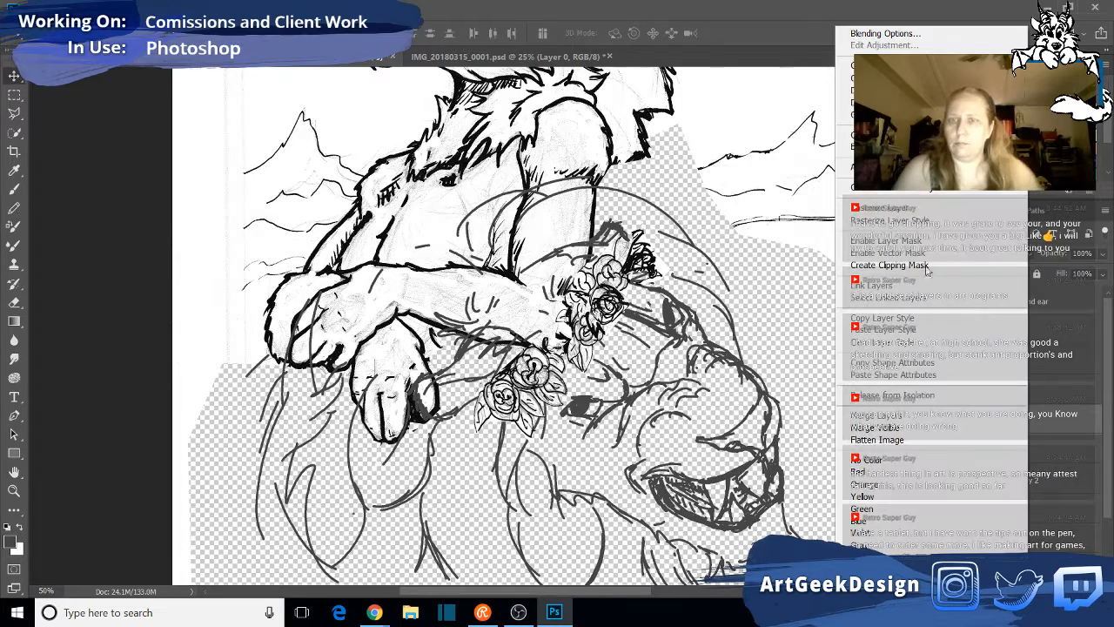
left_click(894, 187)
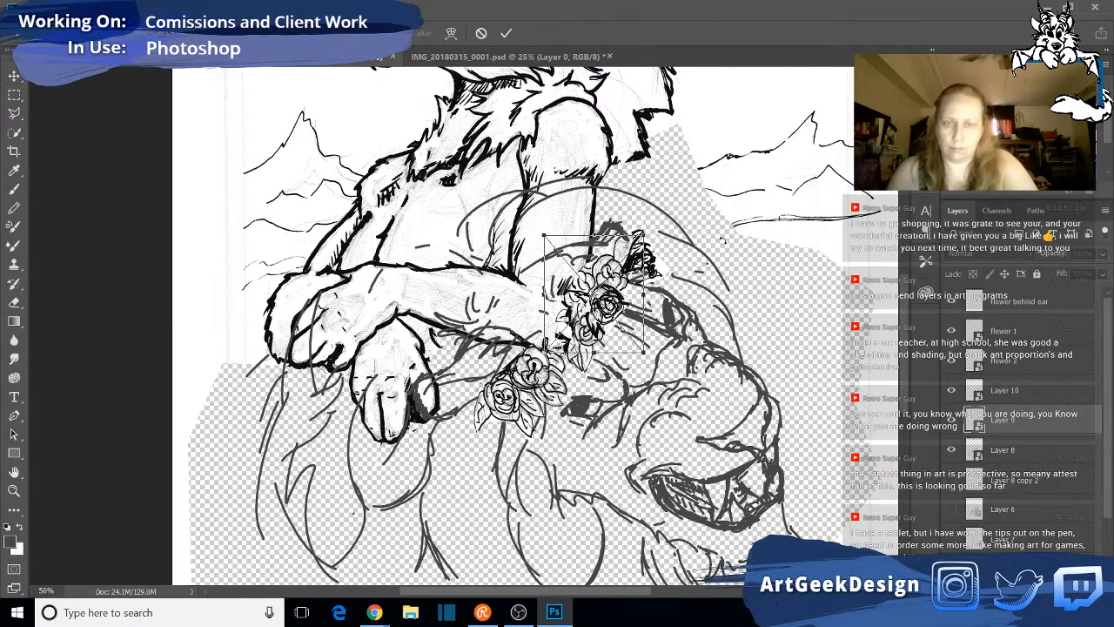
key("ctrl+t")
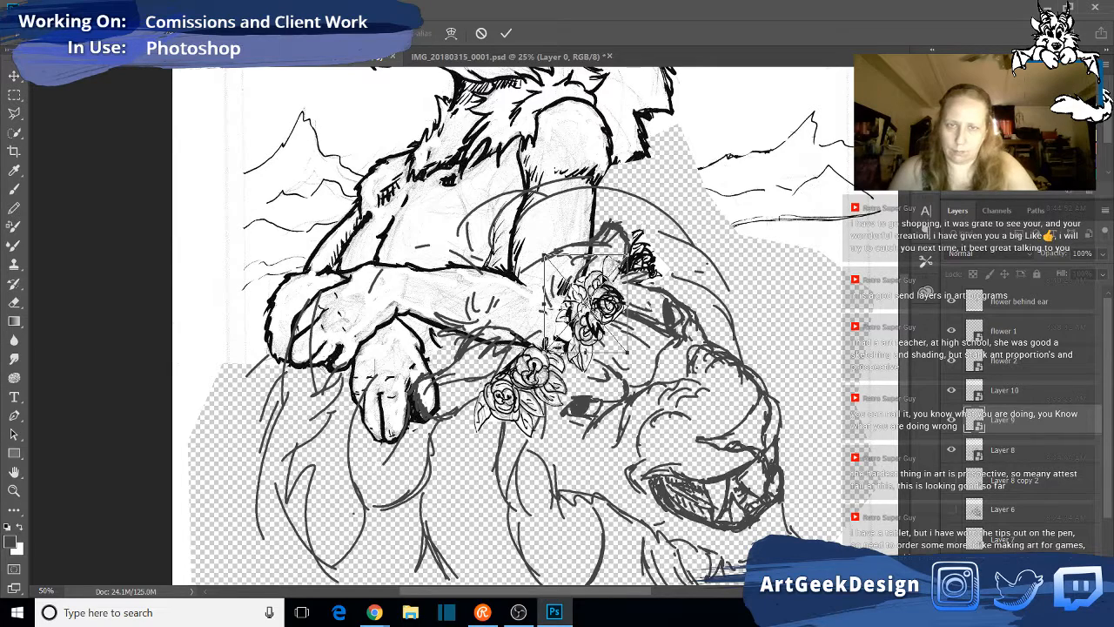
left_click_drag(596, 278, 606, 266)
left_click_drag(675, 271, 695, 323)
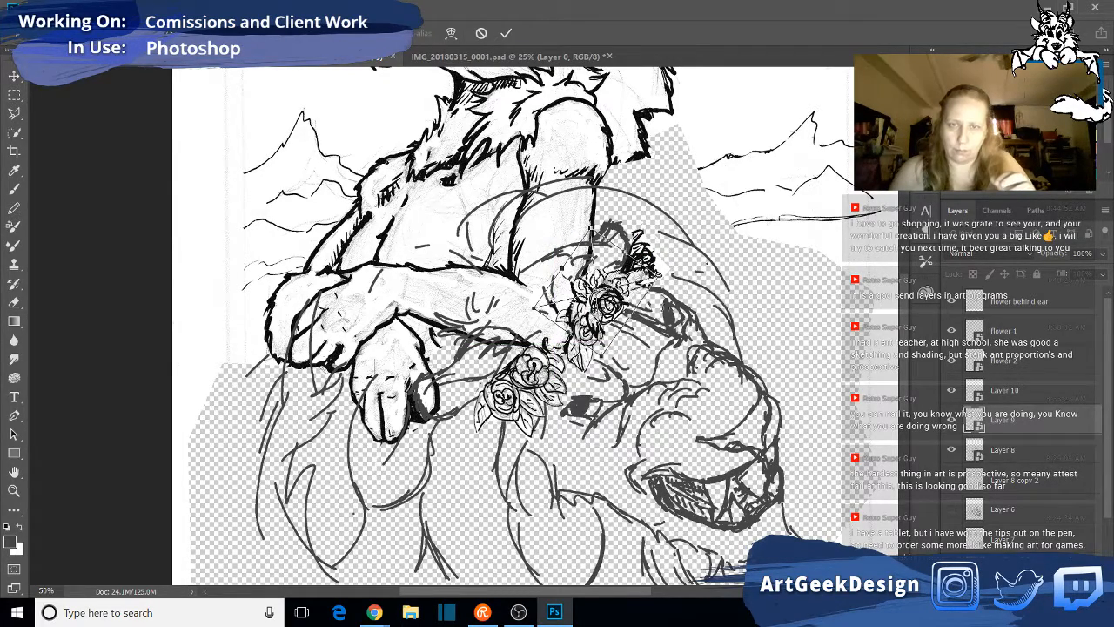
left_click_drag(699, 277, 713, 311)
left_click_drag(630, 289, 652, 265)
key("Return")
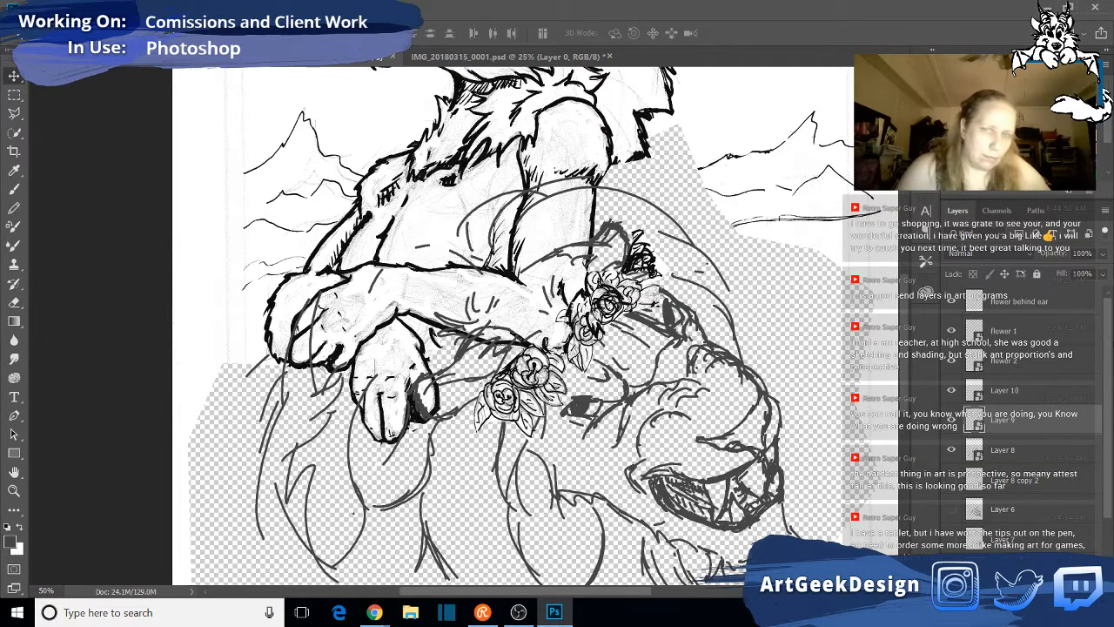
- Open the Layer 9 smart object's contents and erase the heavy black marks and leftover white patches around the lower roses and leaf
double_click(977, 424)
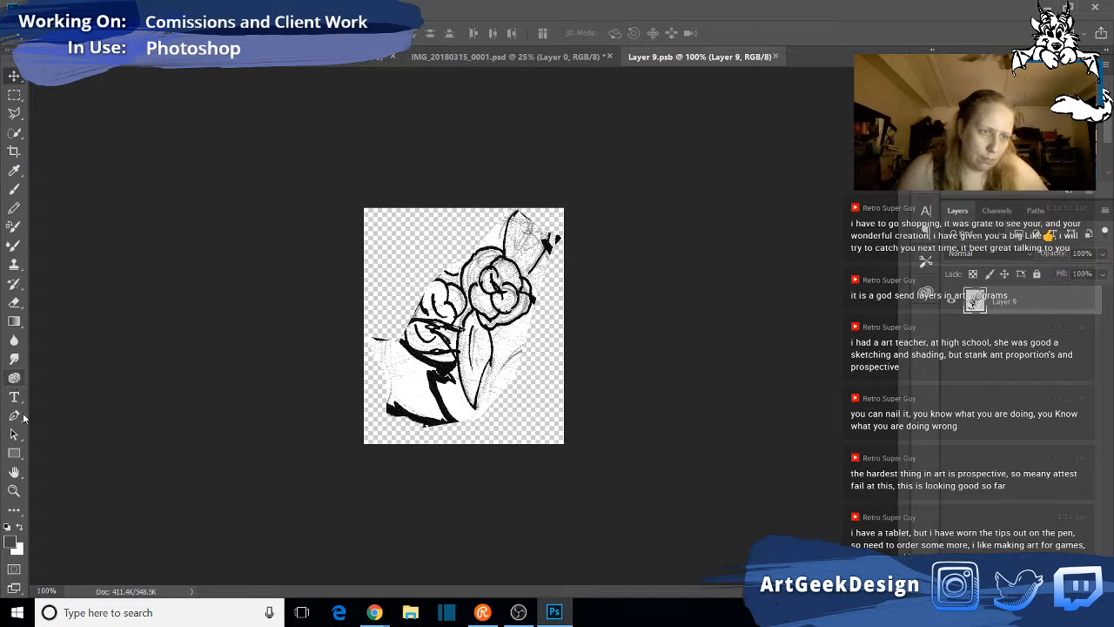
left_click(14, 302)
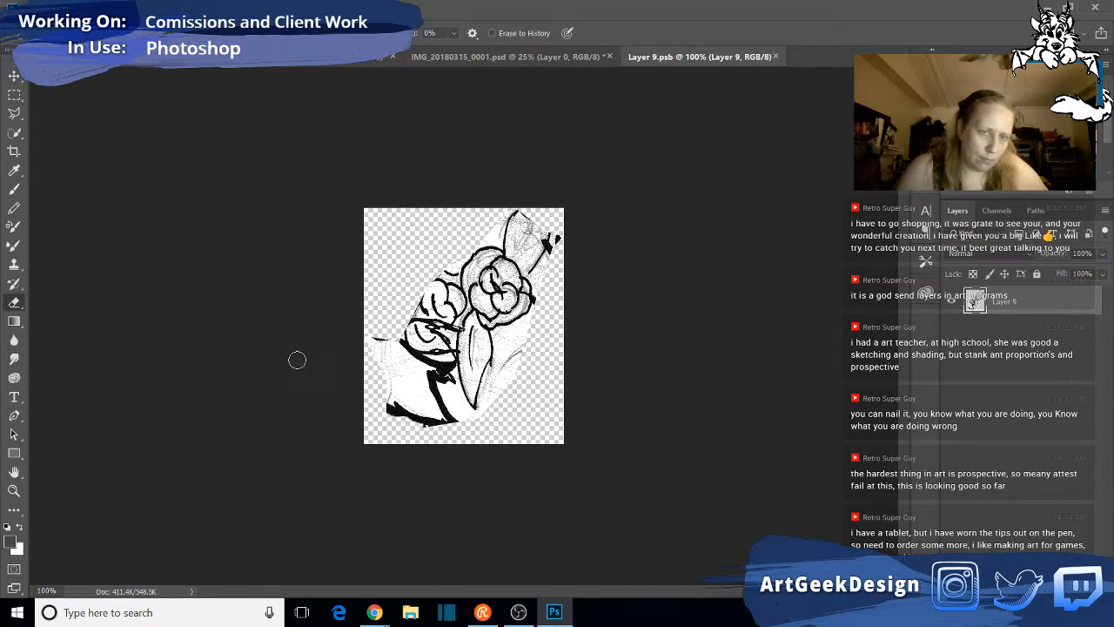
mouse_move(358, 319)
left_mouse_down()
mouse_move(386, 367)
mouse_move(389, 344)
mouse_move(455, 390)
mouse_move(468, 421)
mouse_move(412, 357)
mouse_move(390, 370)
mouse_move(395, 403)
mouse_move(386, 370)
mouse_move(401, 418)
mouse_move(441, 438)
mouse_move(439, 409)
mouse_move(402, 370)
mouse_move(444, 431)
mouse_move(434, 416)
mouse_move(507, 424)
mouse_move(485, 408)
left_mouse_up()
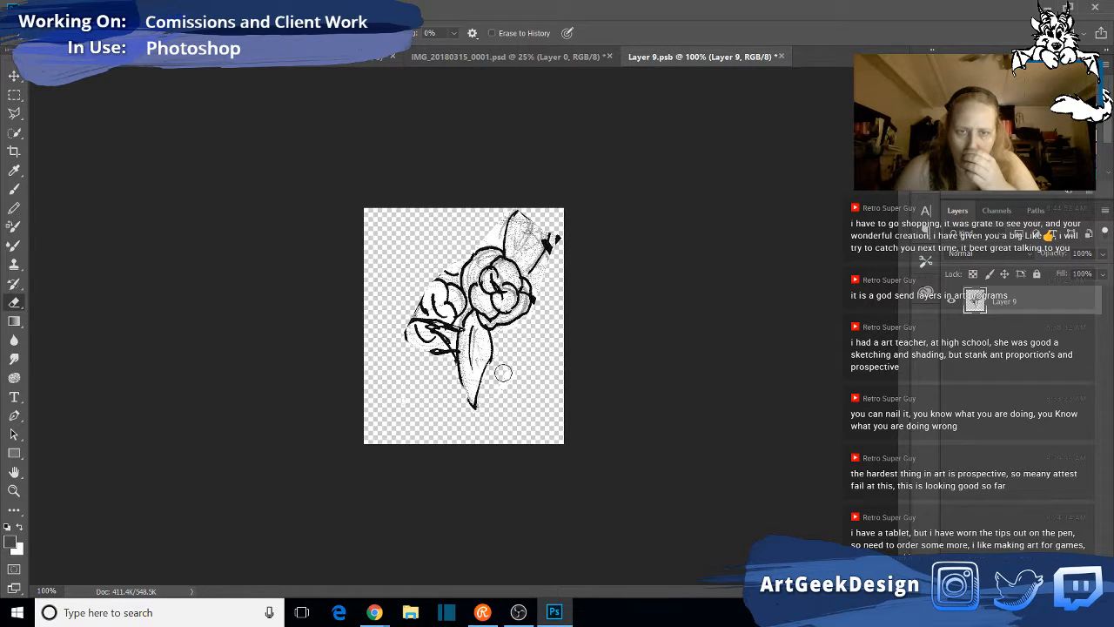
- Erase the black marks and stray lines around the upper leaf, then save and close the Layer 9 smart object's contents
left_click_drag(545, 270, 566, 230)
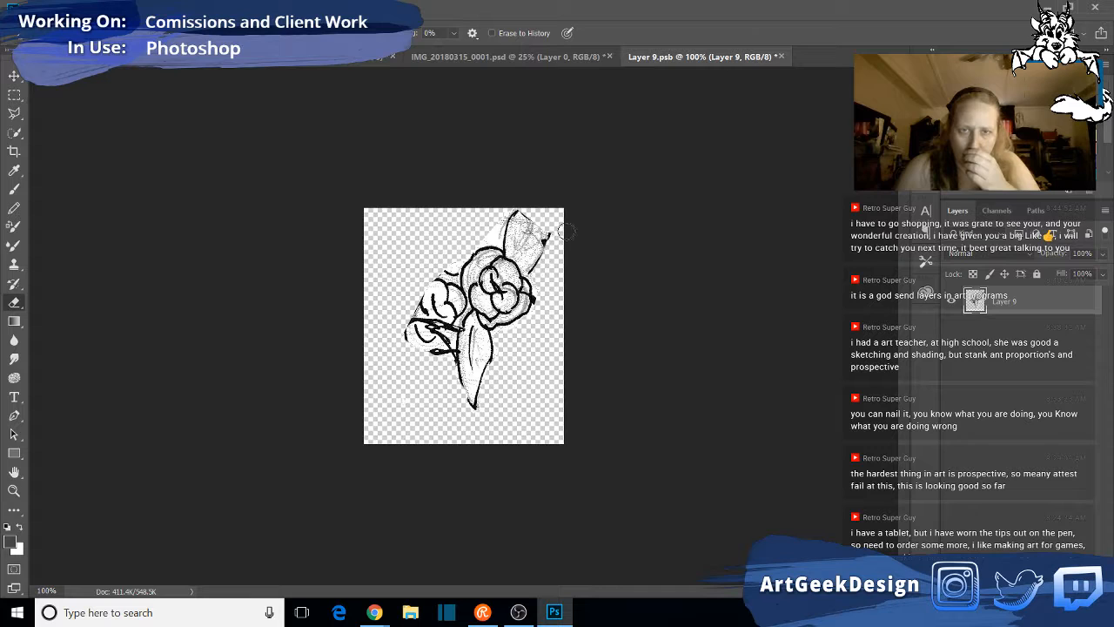
mouse_move(517, 202)
left_mouse_down()
mouse_move(451, 264)
mouse_move(430, 262)
left_mouse_up()
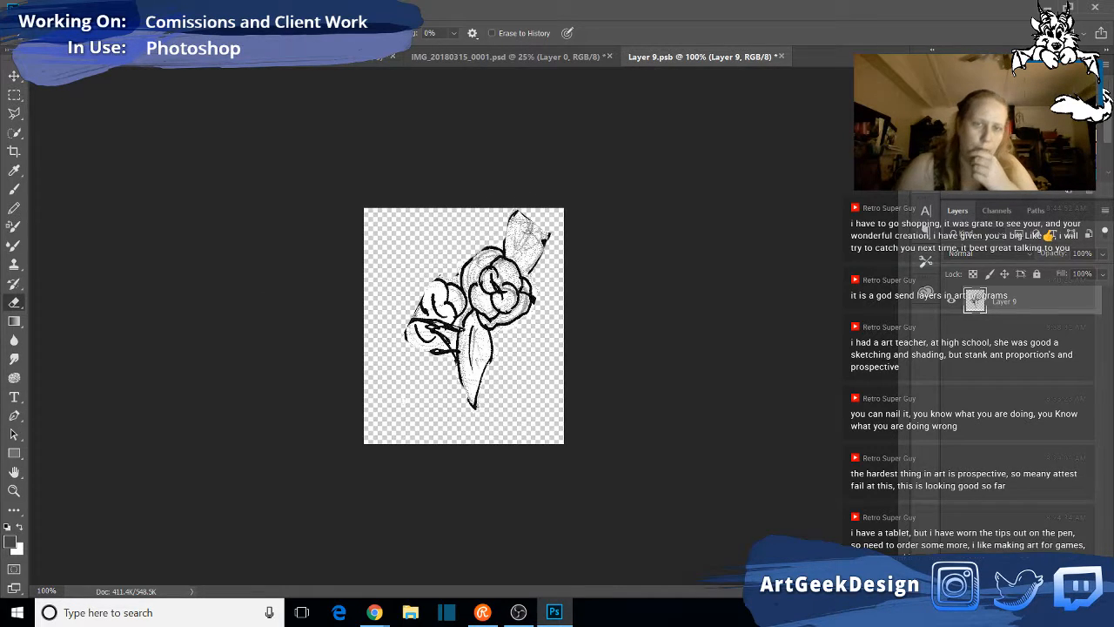
left_click(37, 10)
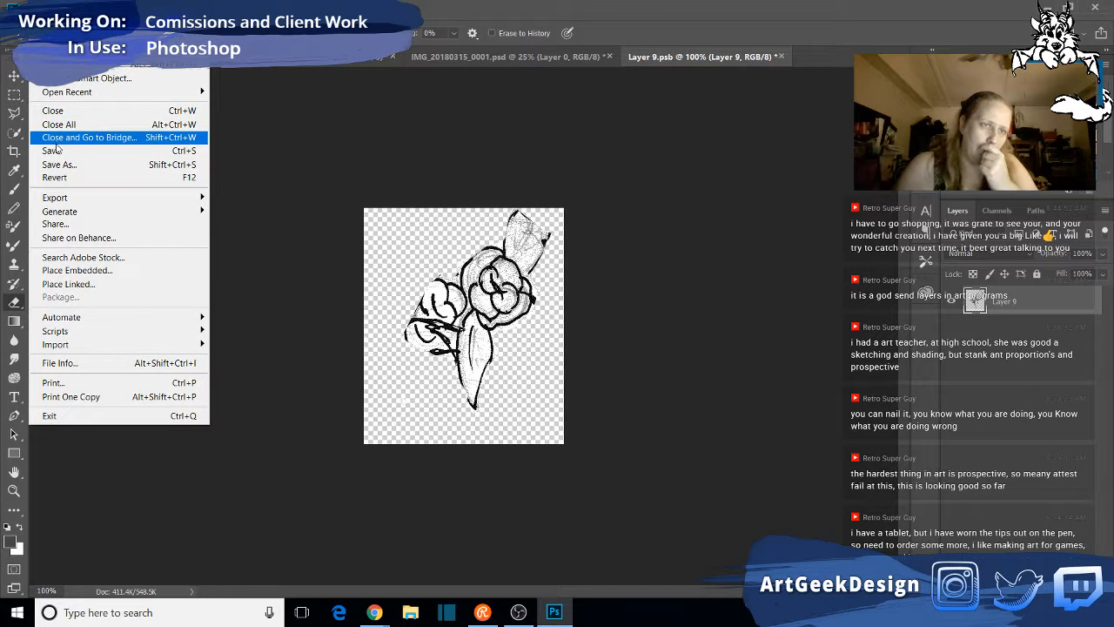
left_click(54, 152)
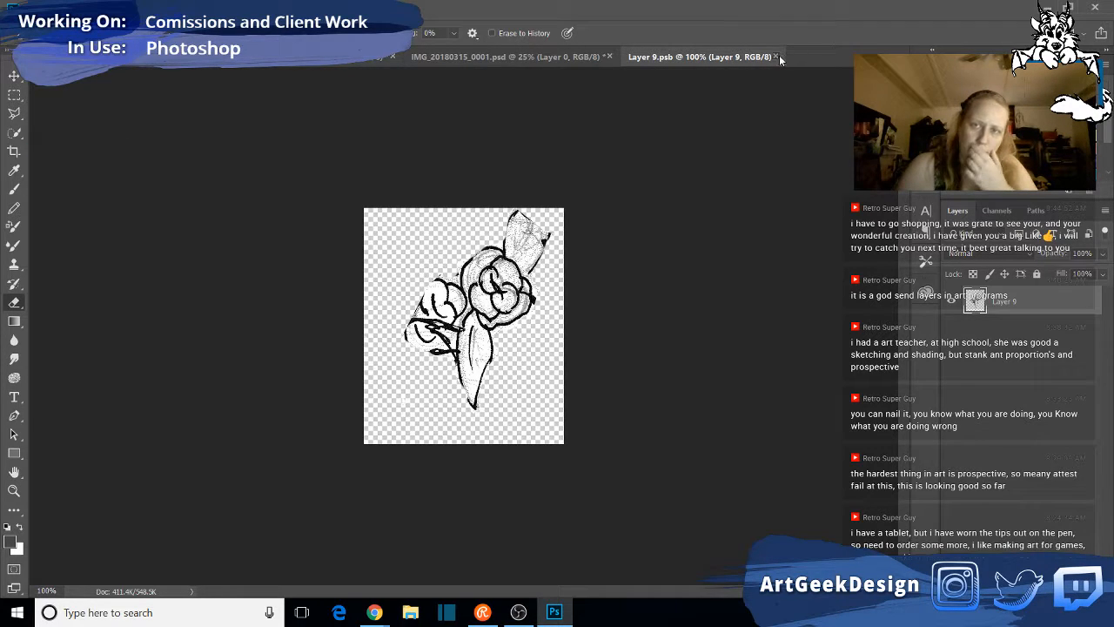
left_click(778, 57)
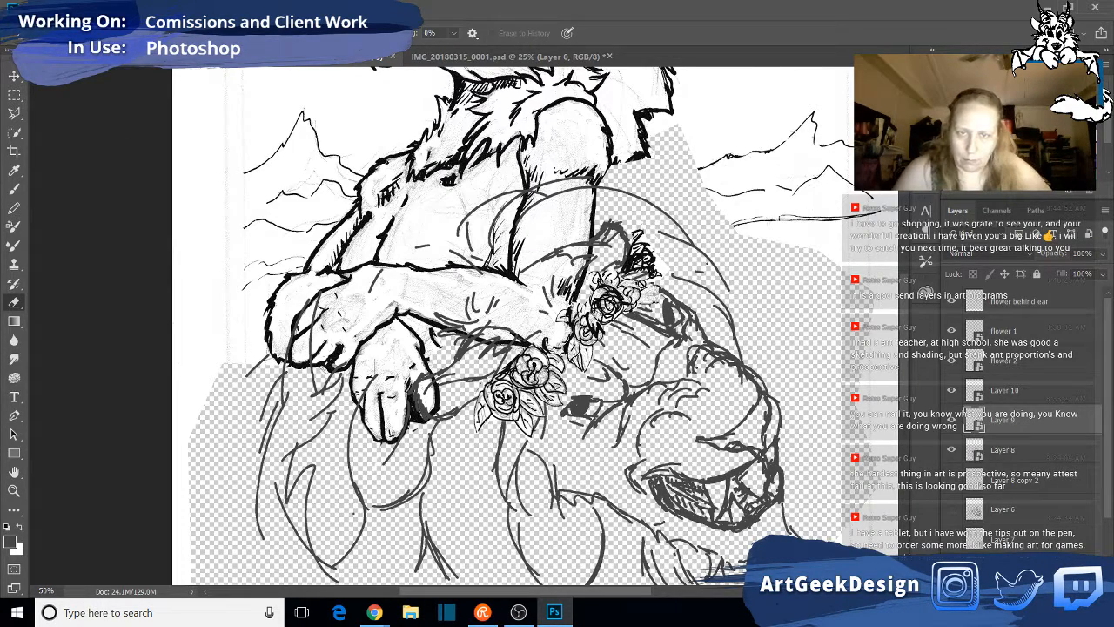
- Reposition and rotate the Layer 9 flowers with Free Transform so they sit beside the "flower 2" rose at the lion's ear
key("v")
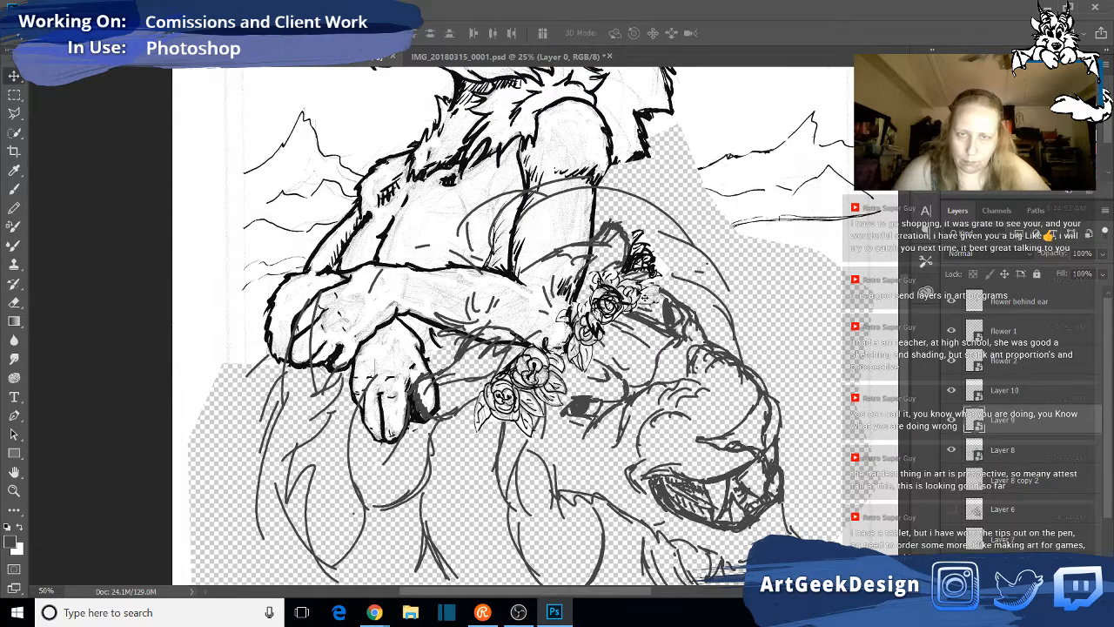
mouse_move(643, 265)
left_mouse_down()
mouse_move(652, 259)
mouse_move(642, 262)
left_mouse_up()
left_click_drag(641, 301, 609, 220)
key("ctrl+t")
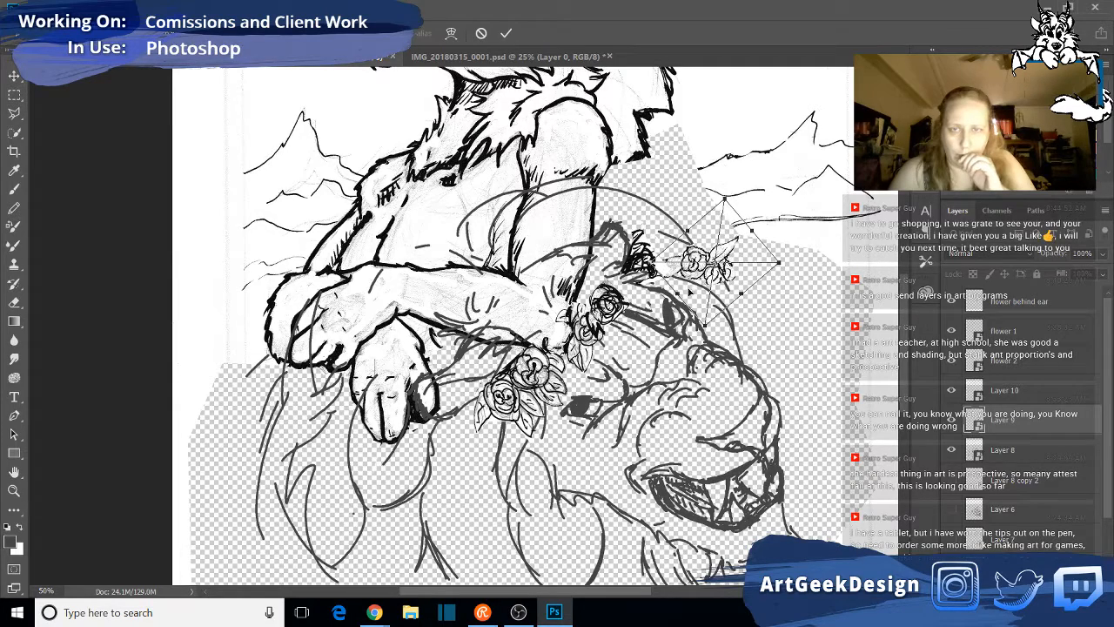
left_click_drag(707, 254, 635, 281)
left_click_drag(728, 281, 730, 294)
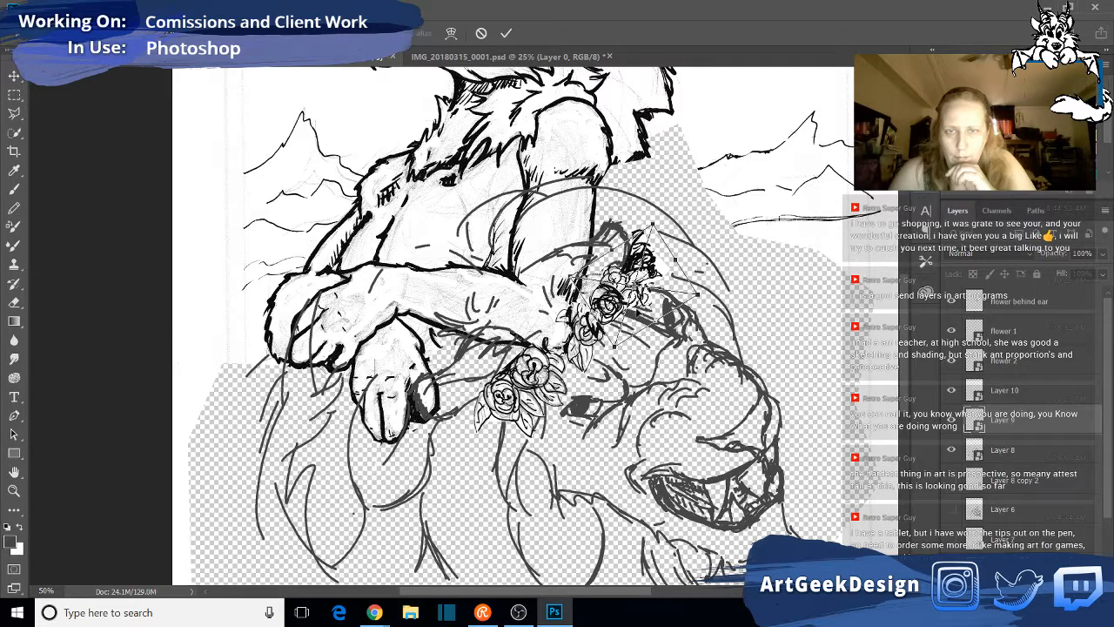
left_click_drag(636, 305, 654, 290)
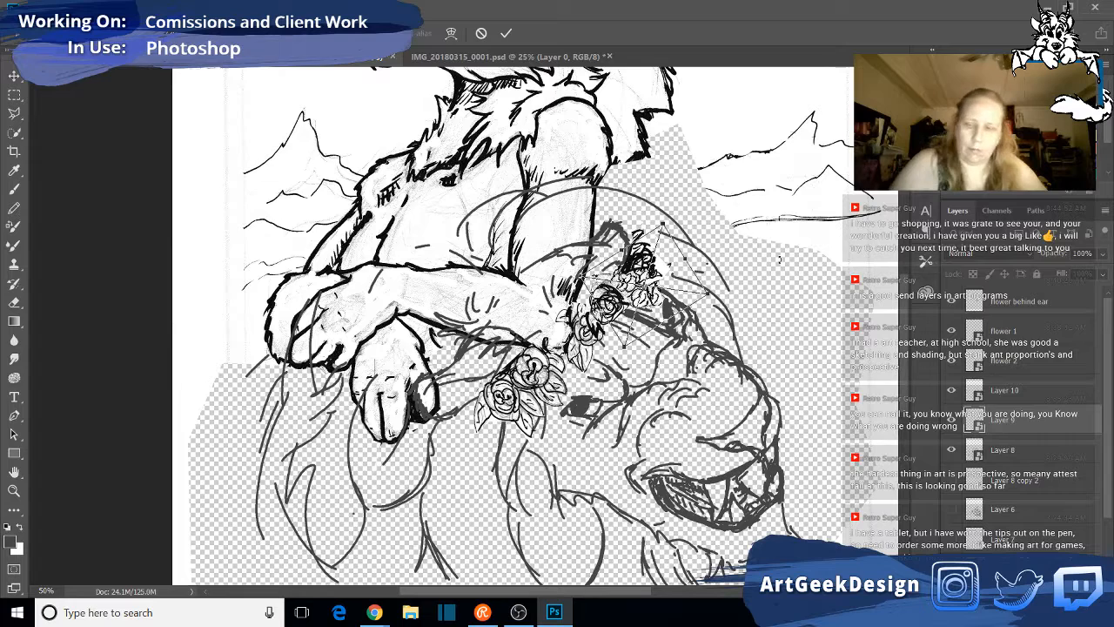
key("Return")
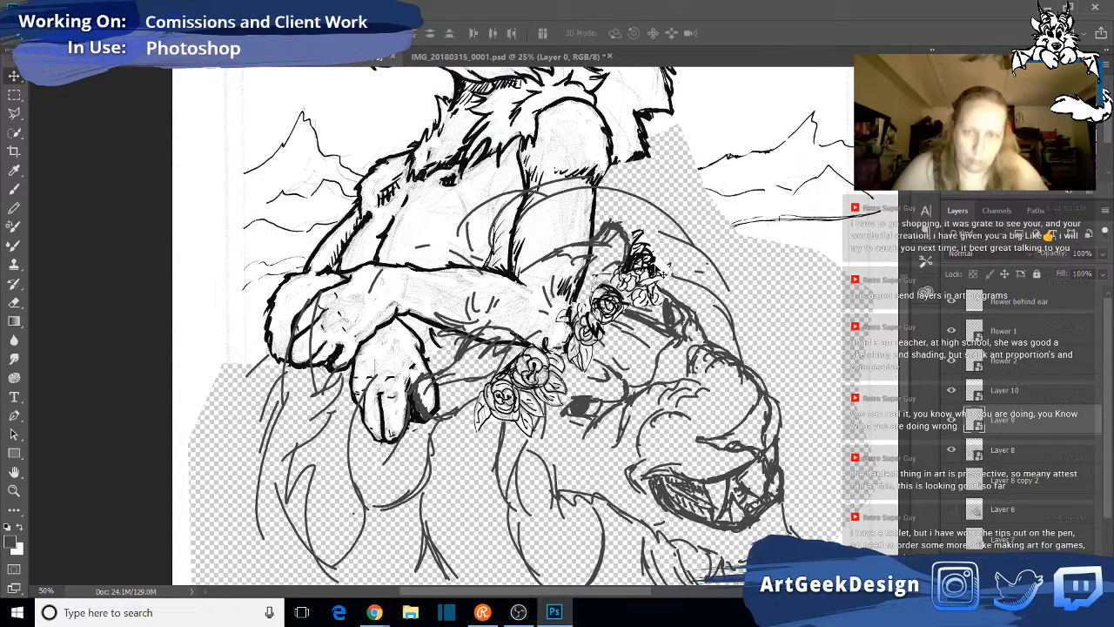
- Nudge the Layer 9 flowers slightly left and restack the layers with "flower behind ear" between Layer 9 and Layer 10
left_click_drag(634, 294, 629, 293)
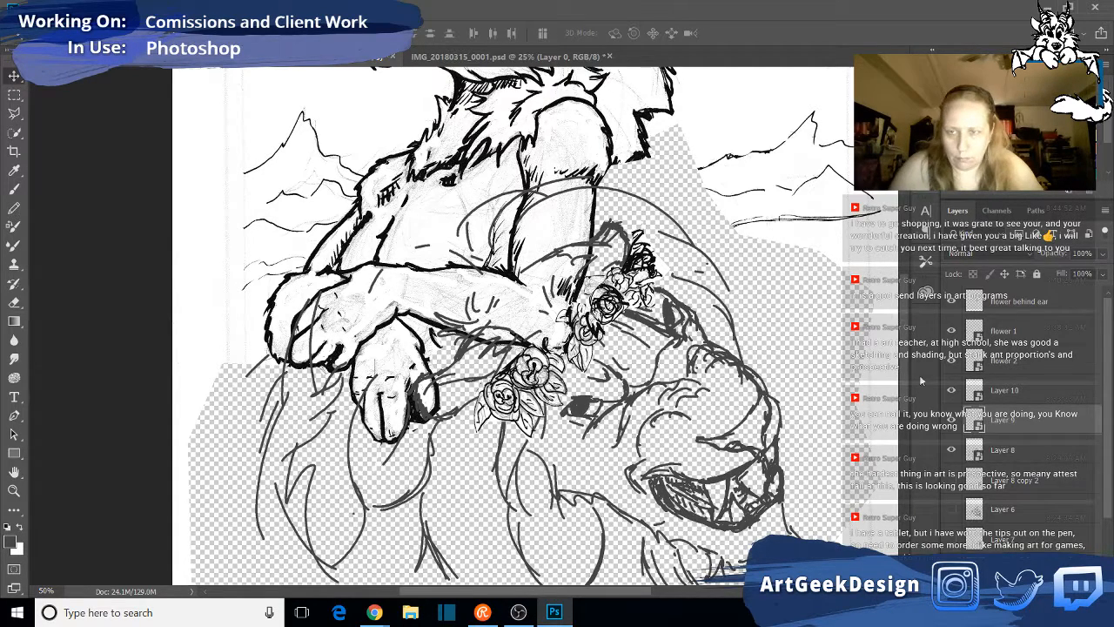
mouse_move(1056, 414)
left_mouse_down()
mouse_move(1054, 359)
mouse_move(1054, 396)
left_mouse_up()
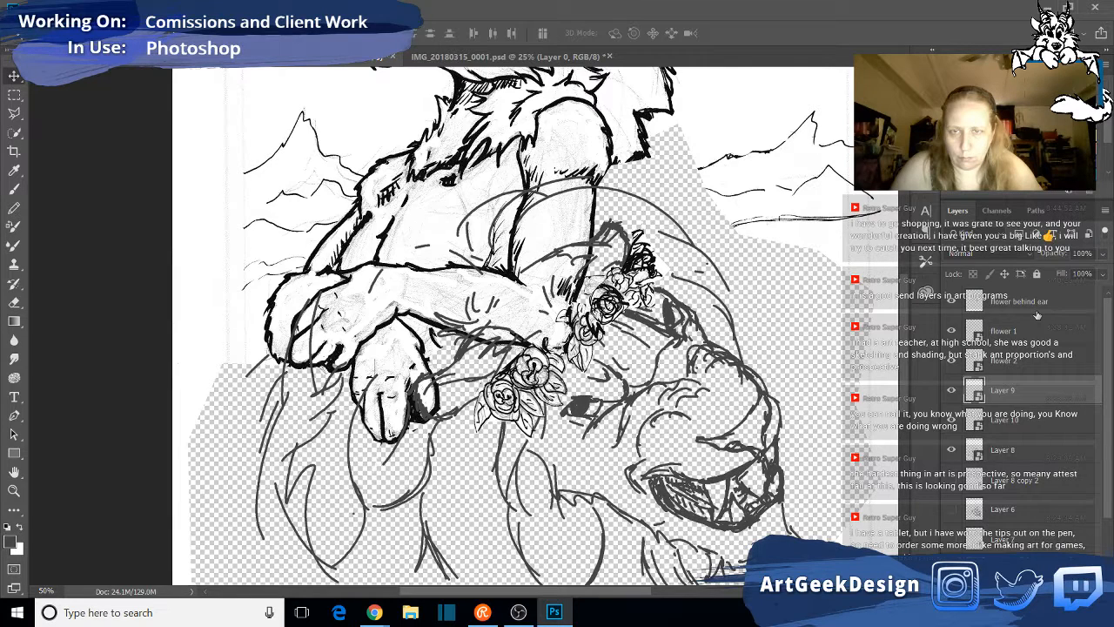
left_click_drag(1036, 315, 1041, 402)
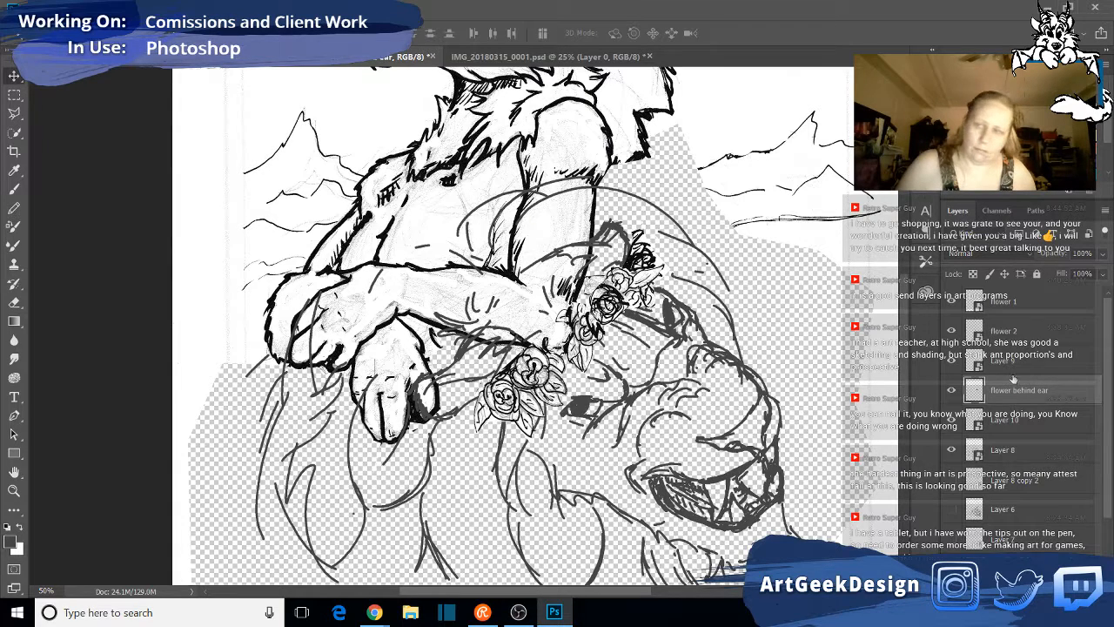
- Duplicate the "flower behind ear" layer and move the copy onto the mane below the crossed arms and lower roses
scroll(1058, 392, "down", 1)
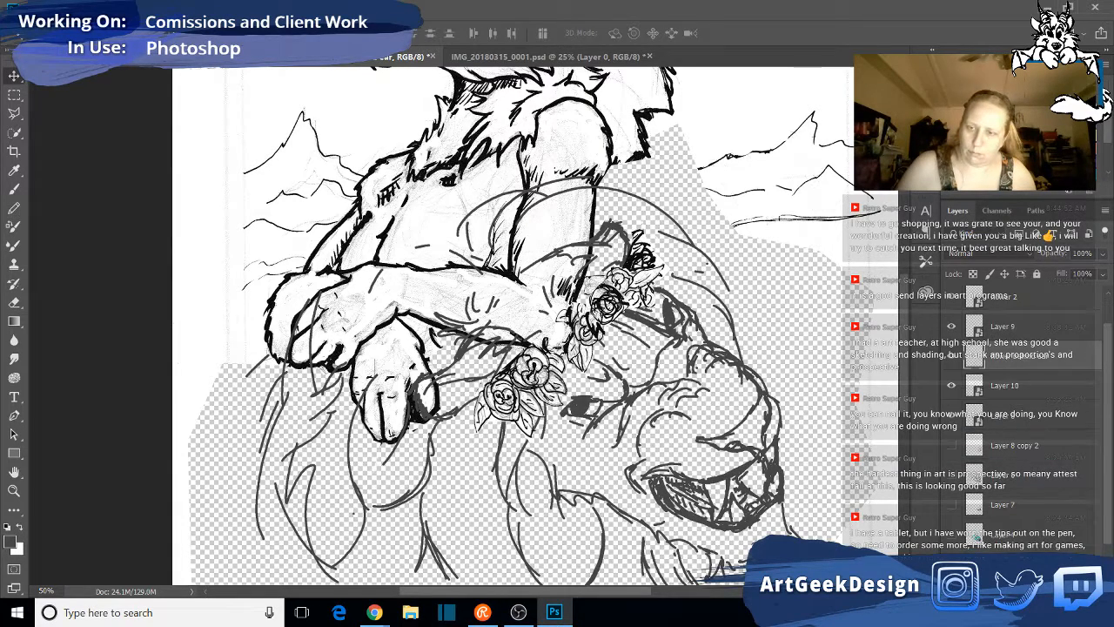
key("ctrl+j")
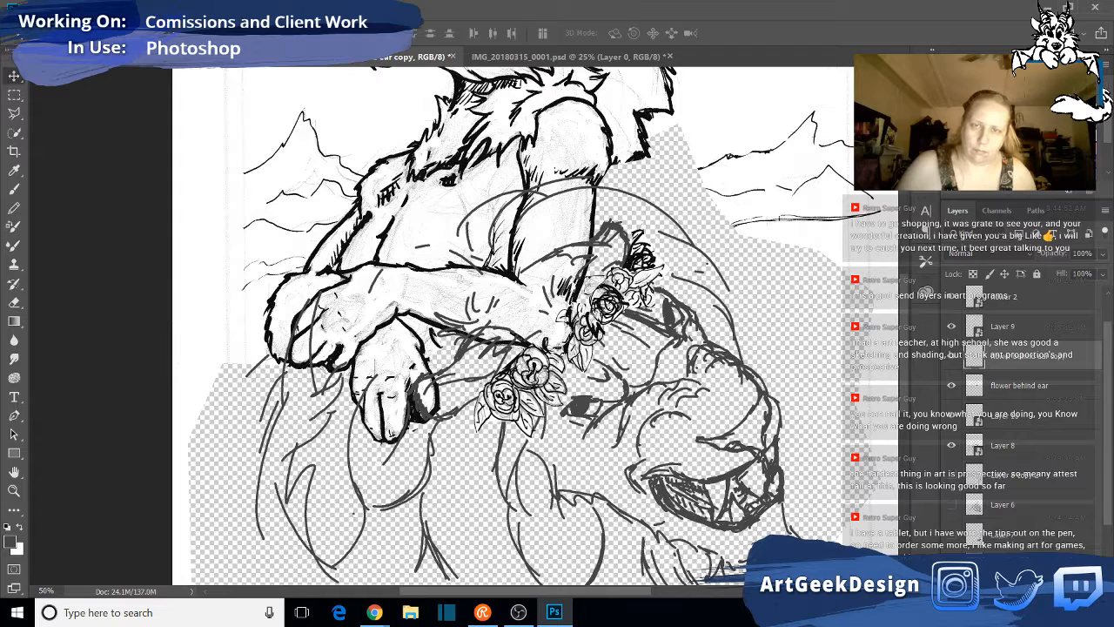
left_click_drag(634, 258, 440, 473)
right_click(447, 475)
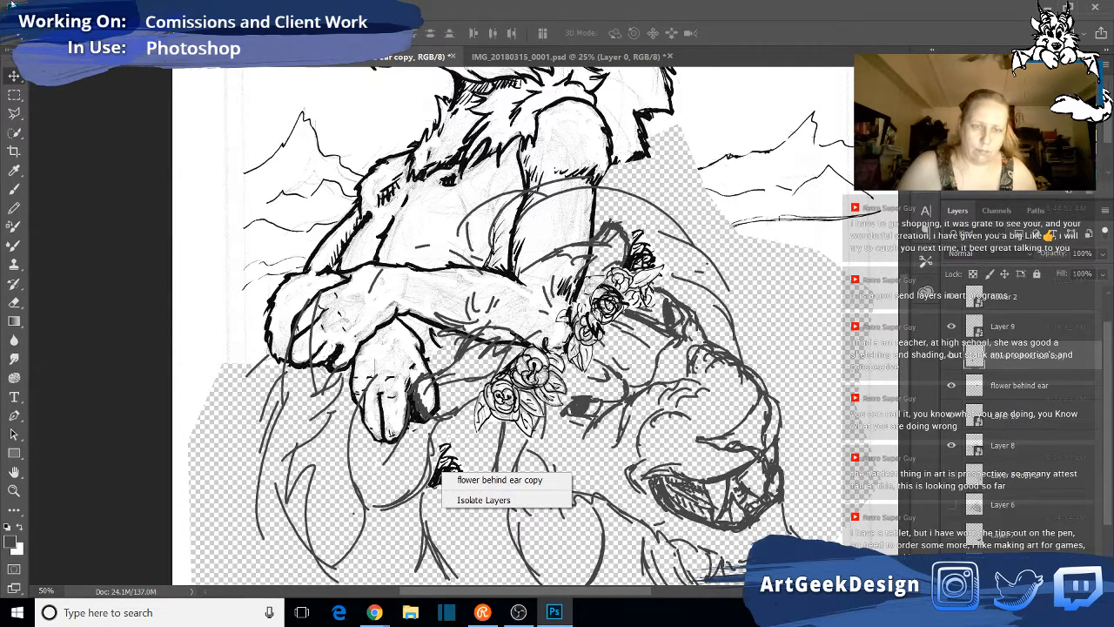
key("Escape")
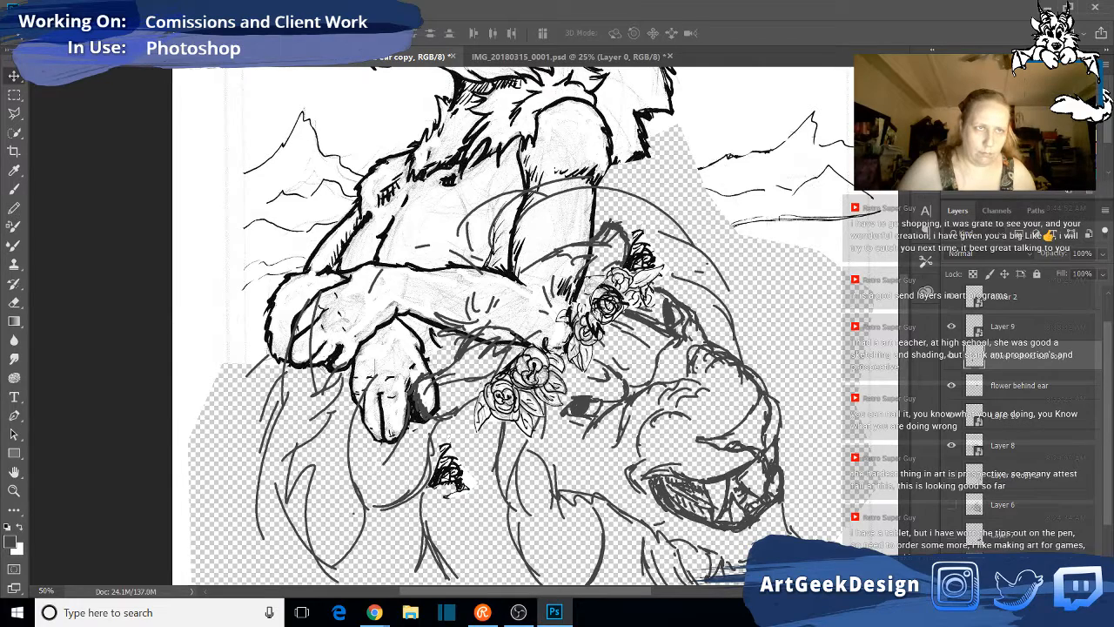
- Flip the copied flower horizontally, rotate it counter-clockwise and move it up beside the "flower 1" roses
left_click(37, 8)
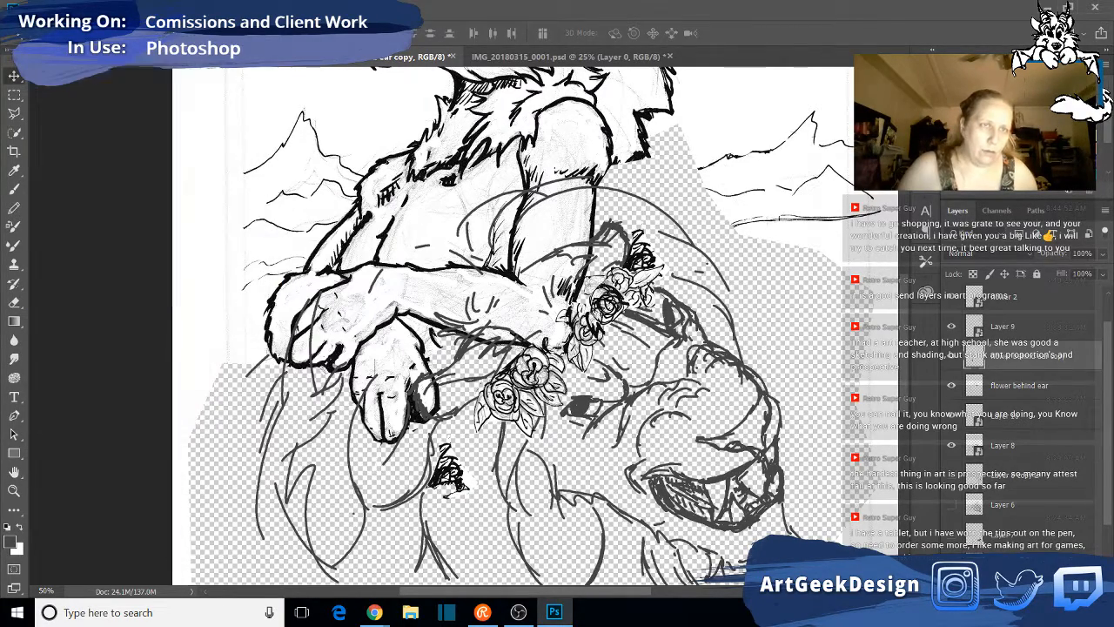
left_click(65, 8)
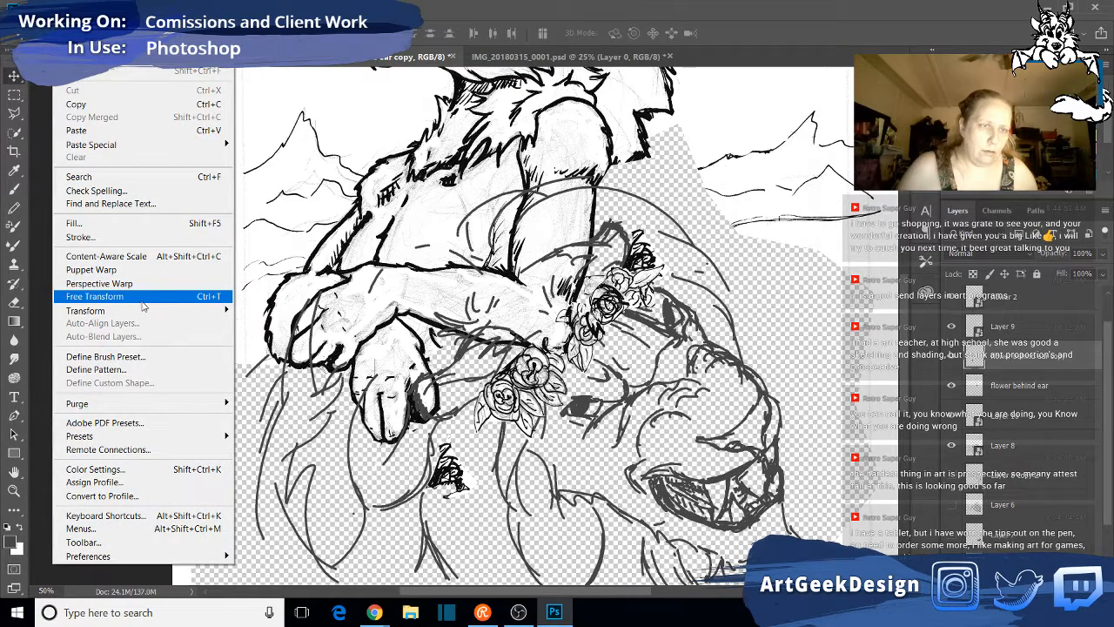
mouse_move(145, 310)
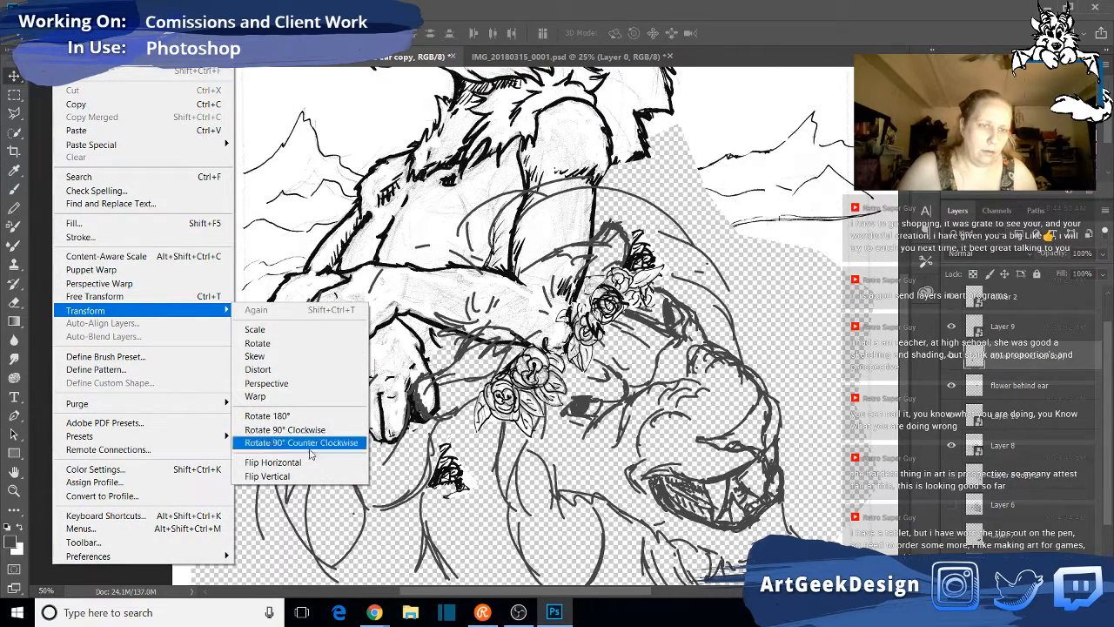
left_click(307, 463)
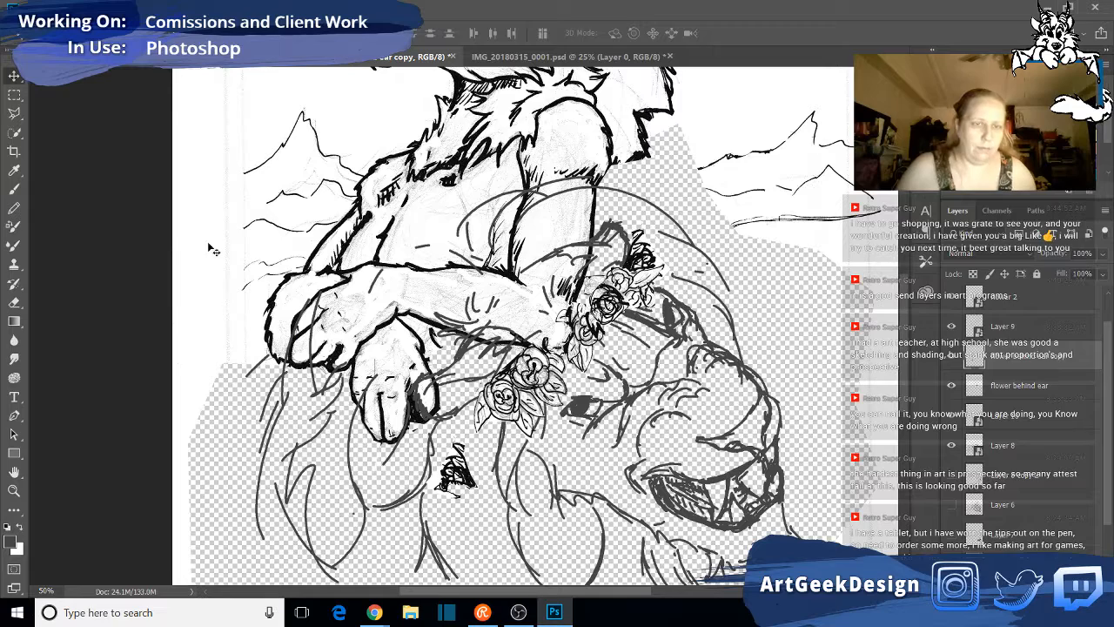
key("ctrl+t")
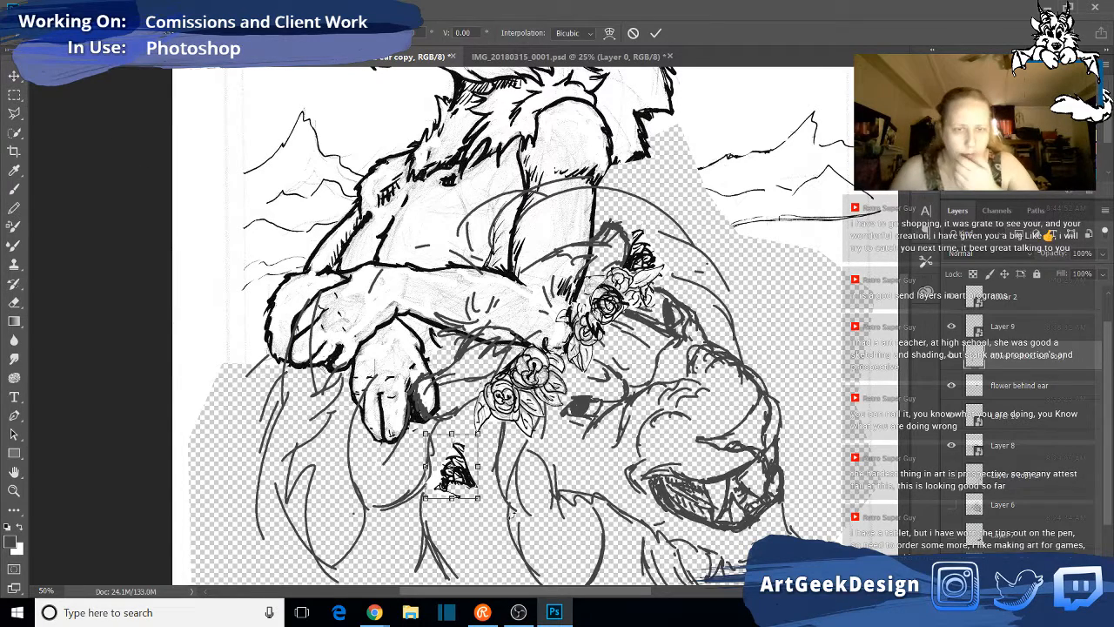
mouse_move(504, 508)
left_mouse_down()
mouse_move(541, 477)
mouse_move(542, 403)
left_mouse_up()
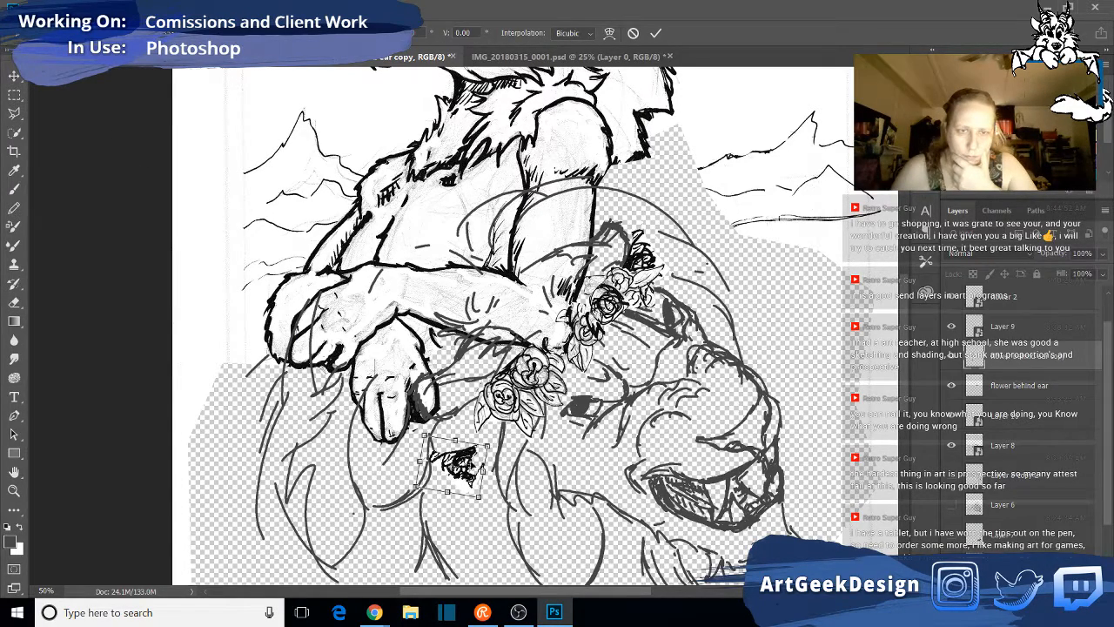
mouse_move(477, 439)
left_mouse_down()
mouse_move(484, 379)
mouse_move(479, 388)
left_mouse_up()
key("Return")
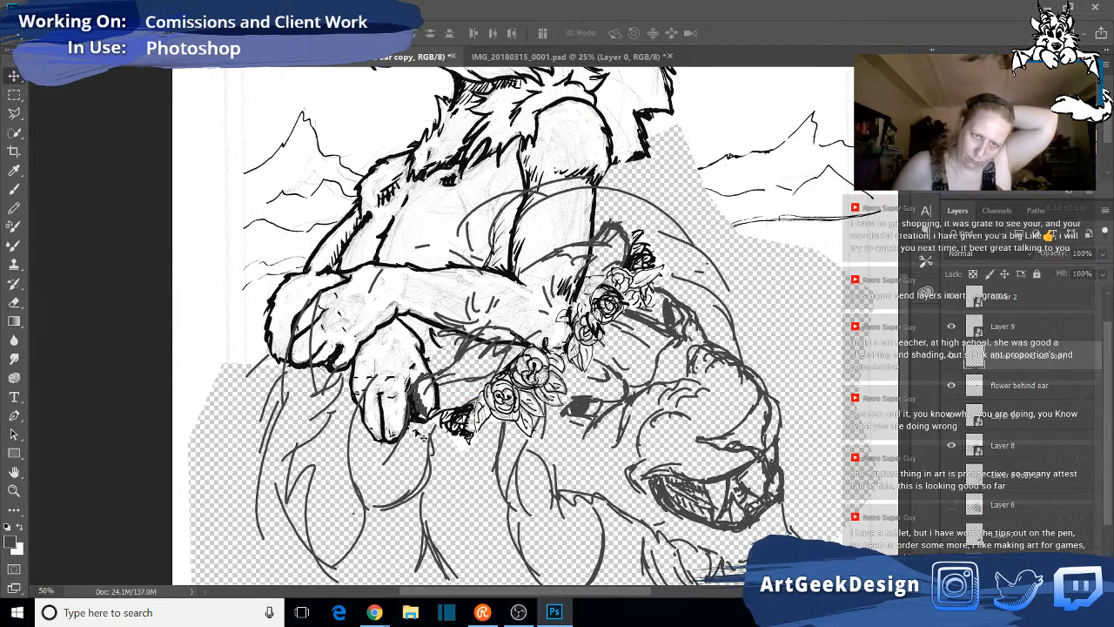
- Shift the copied flower and rotate it slightly counter-clockwise to tuck it behind the lower rose of "flower 1"
left_click_drag(476, 436, 486, 439)
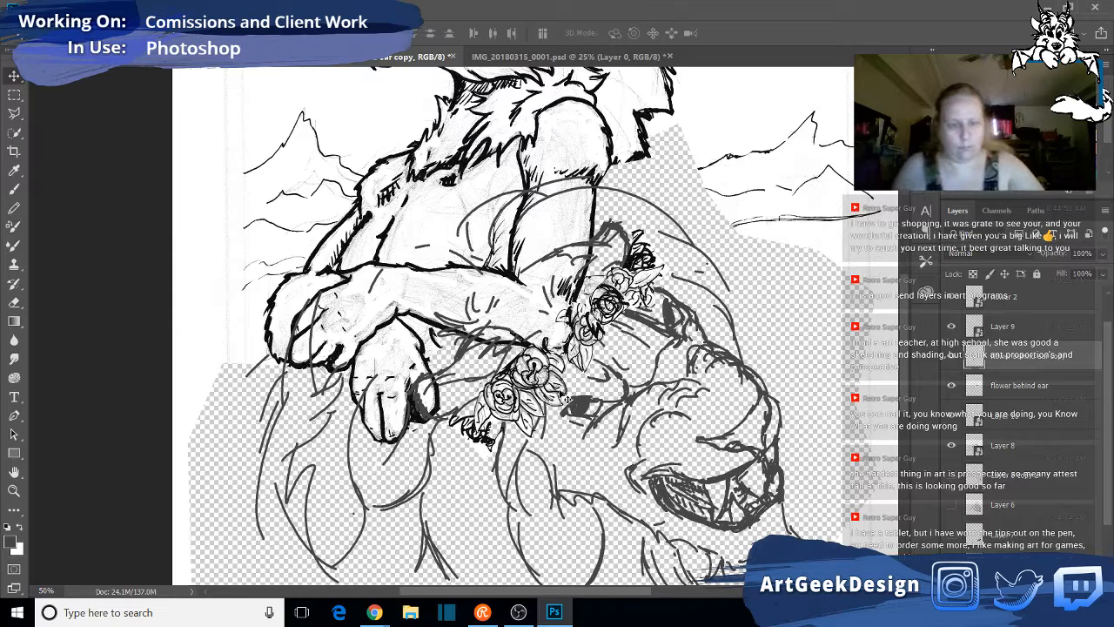
key("ctrl+t")
left_click_drag(531, 456, 536, 438)
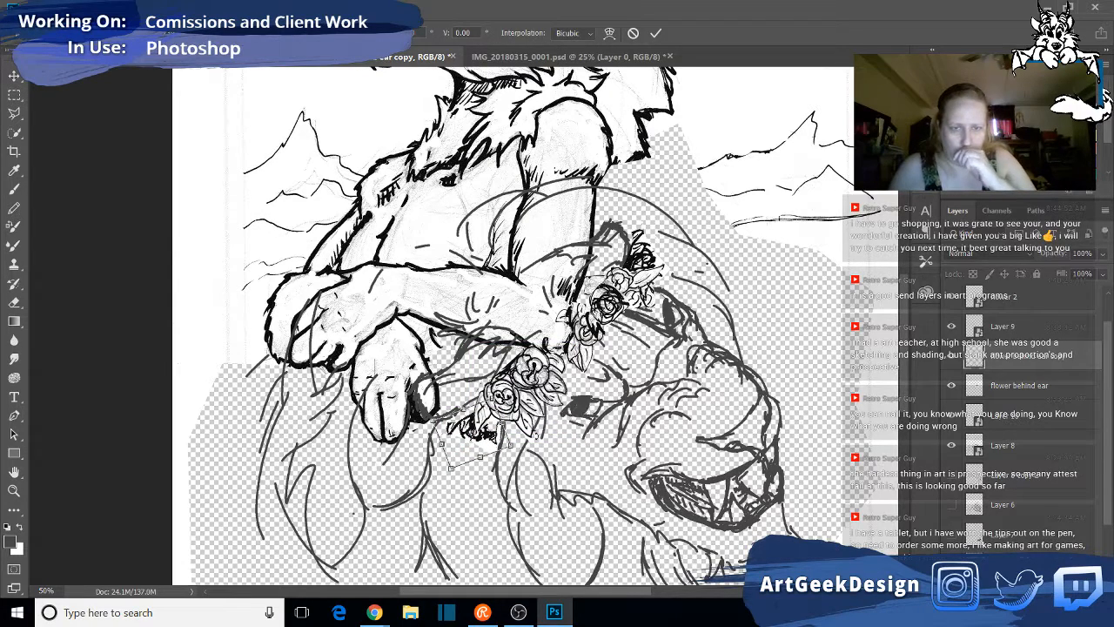
key("Return")
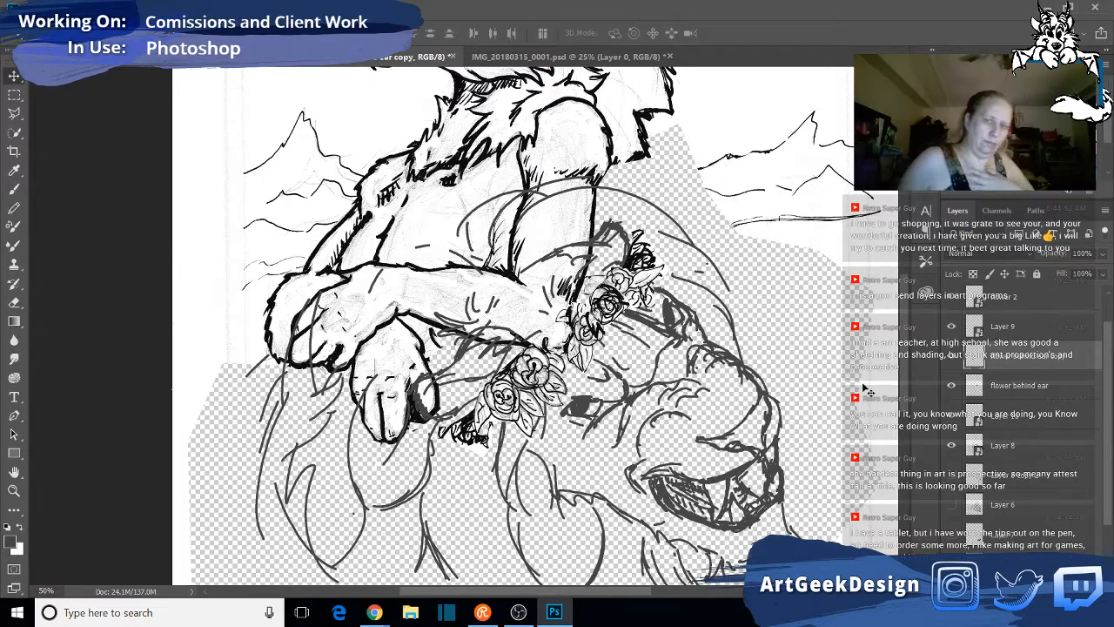
- Review the whole drawing, compare it with Layer 8 hidden and shown, and select the visible Layer 8 lion head
scroll(817, 299, "up", 4)
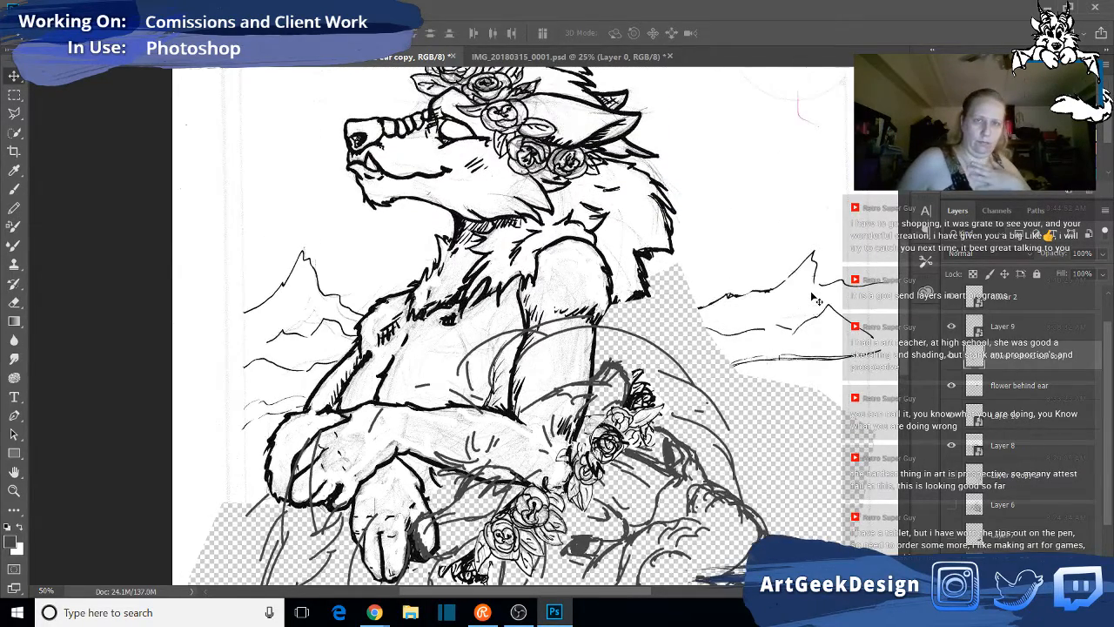
scroll(817, 299, "up", 1)
scroll(819, 303, "down", 4)
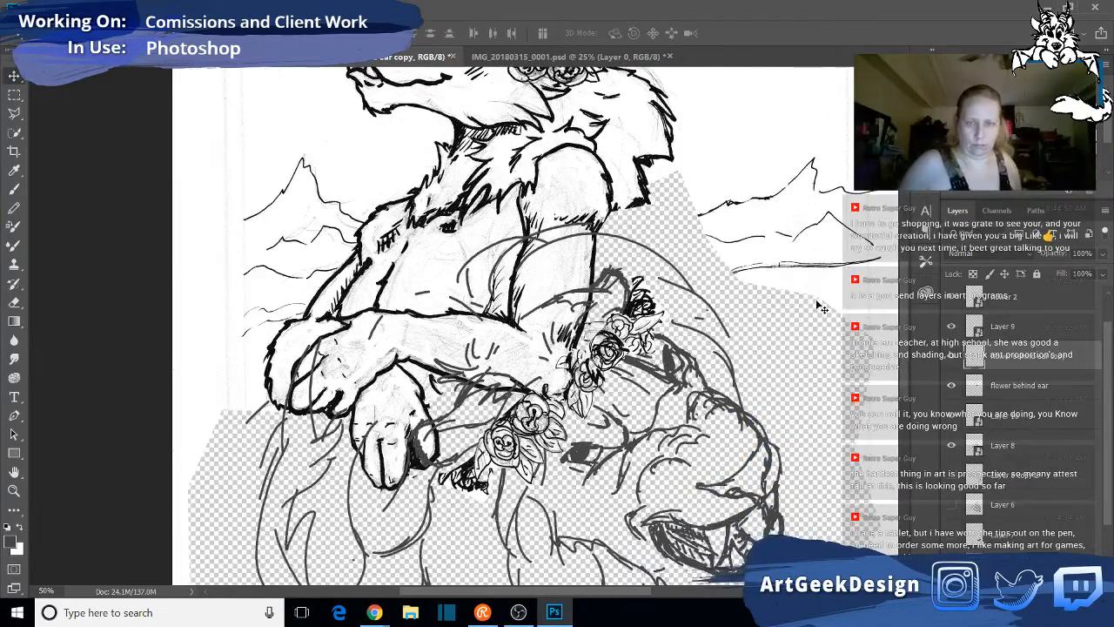
scroll(821, 308, "down", 3)
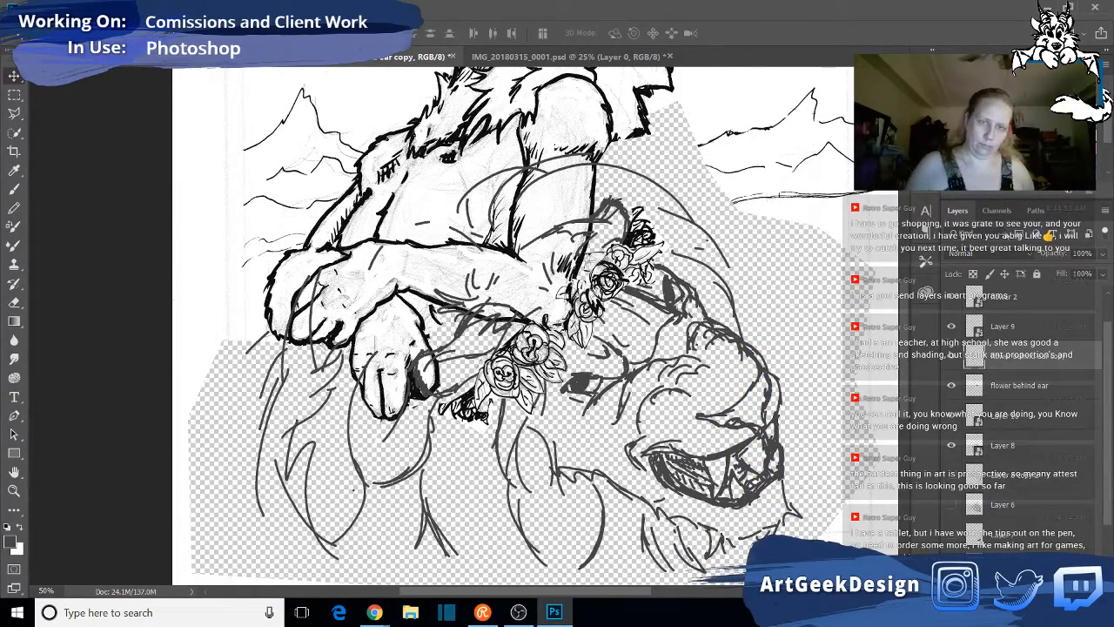
left_click(953, 446)
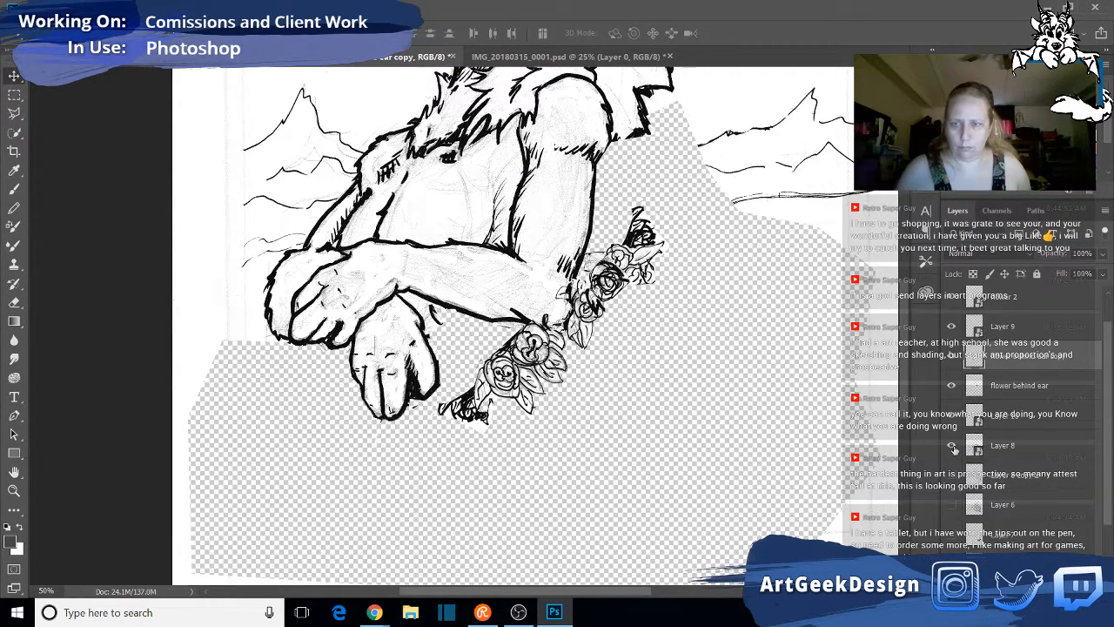
left_click(952, 445)
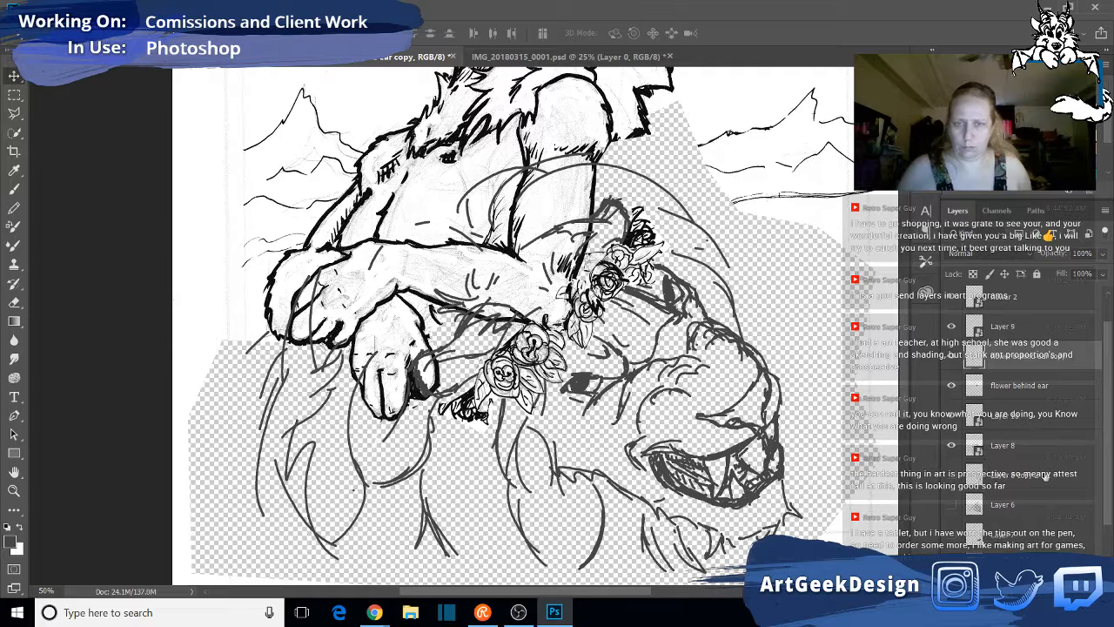
scroll(1045, 474, "down", 2)
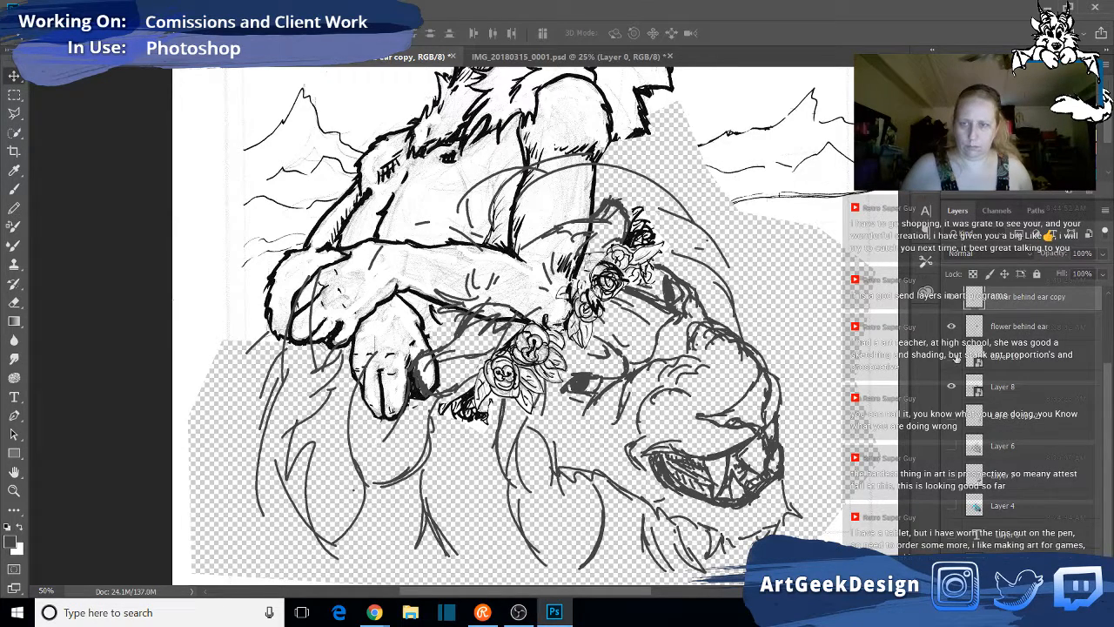
left_click(951, 388)
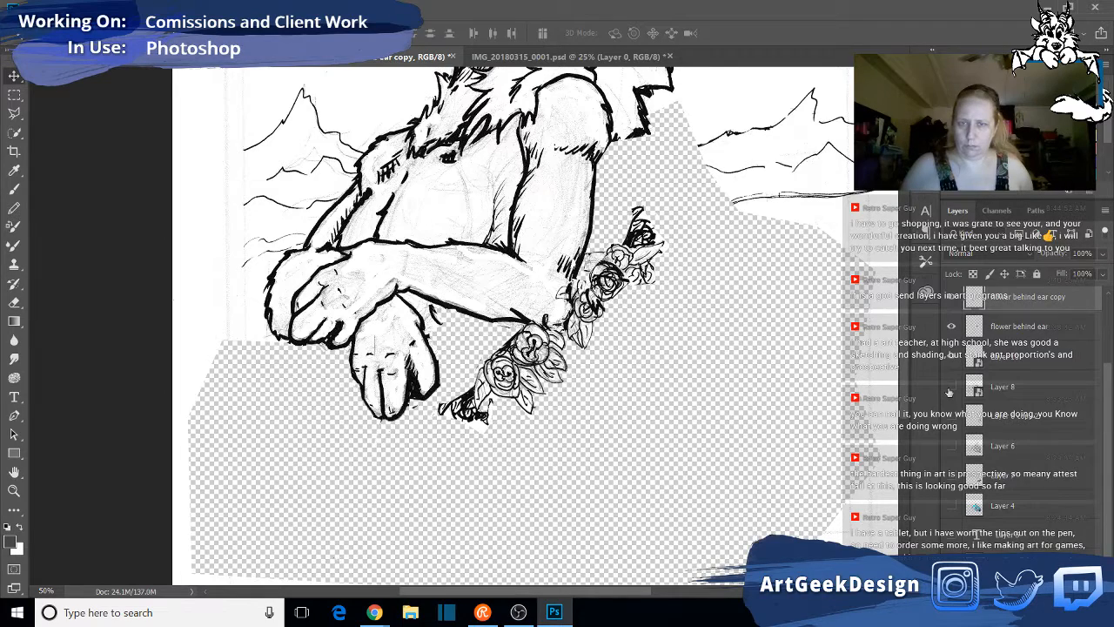
left_click(950, 387)
left_click(1035, 399)
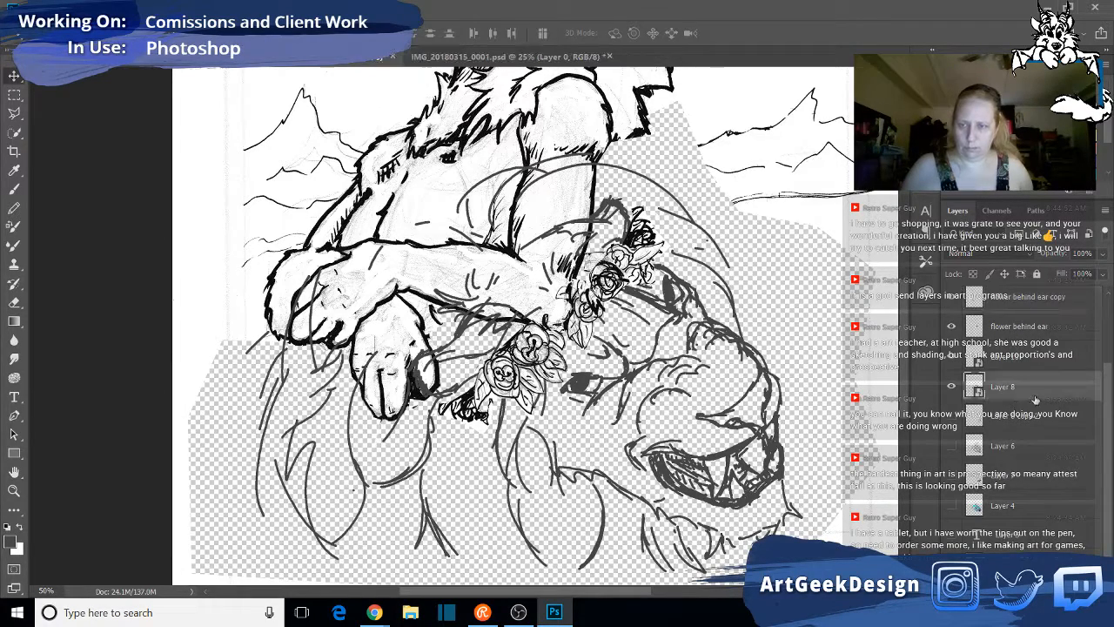
- Move the Layer 8 lion head beneath Layer 0 in the layer stack and check how the figure overlaps the mane
left_click_drag(1036, 398, 1059, 546)
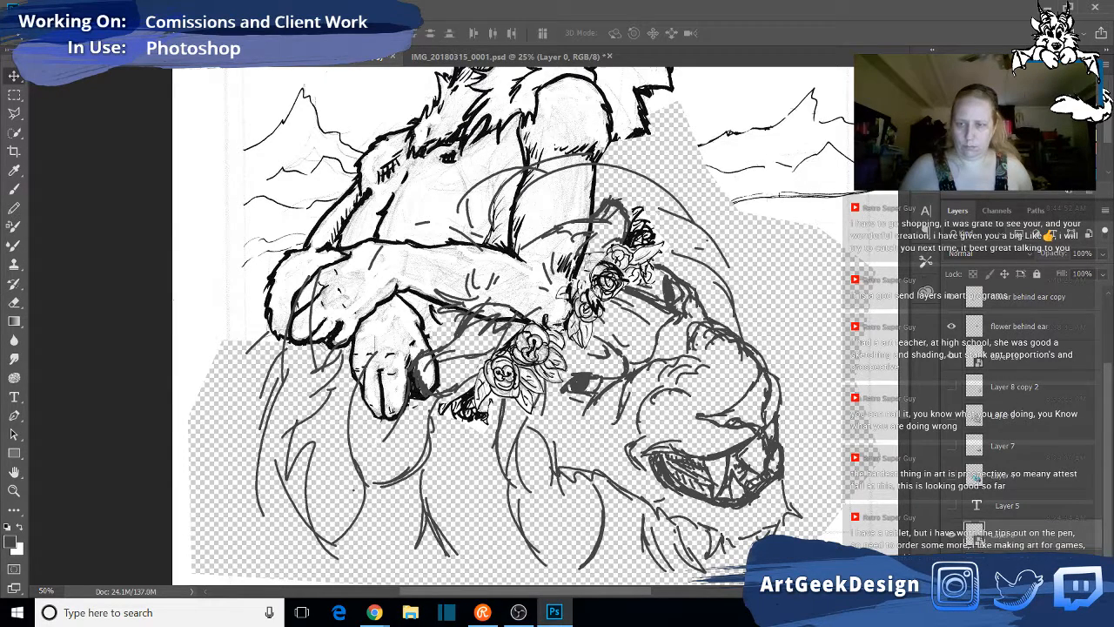
left_click_drag(1024, 562, 1020, 525)
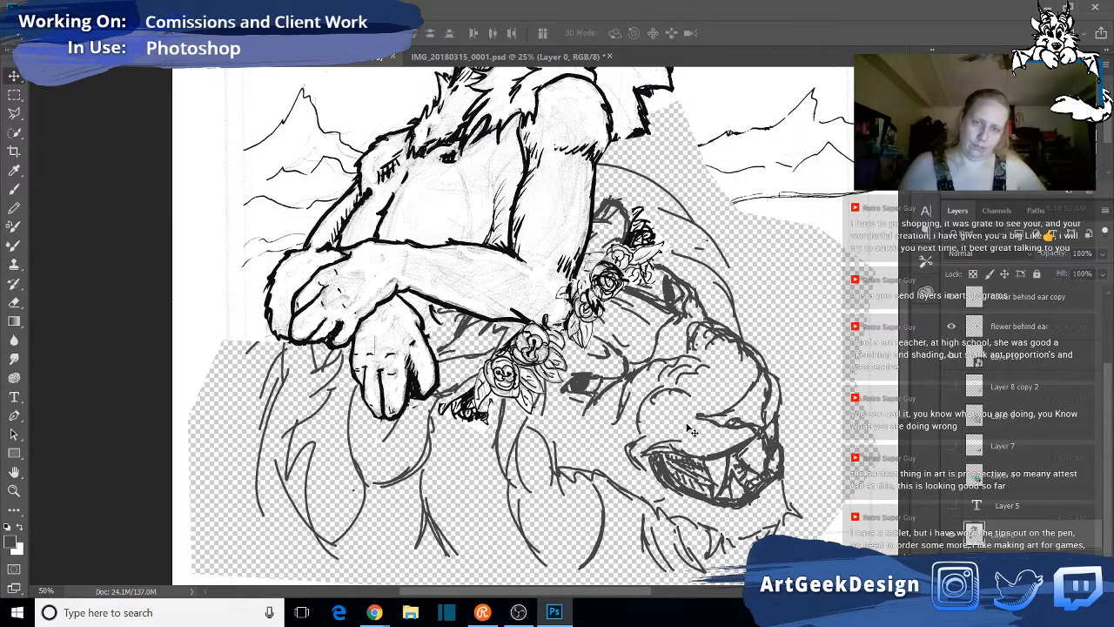
scroll(698, 343, "down", 2)
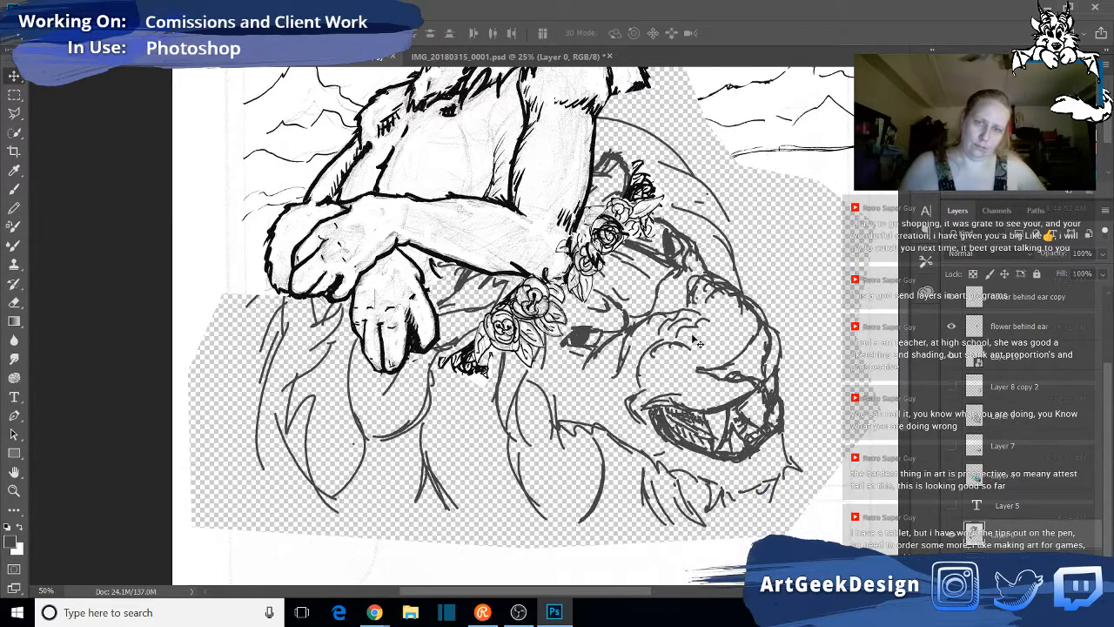
scroll(697, 343, "up", 3)
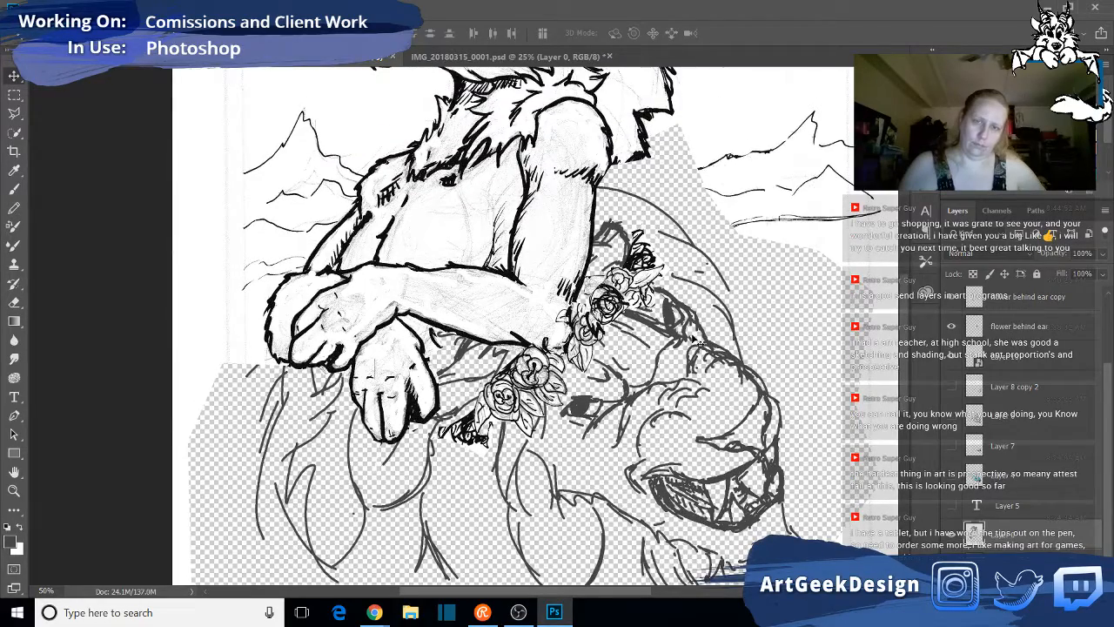
scroll(697, 343, "up", 2)
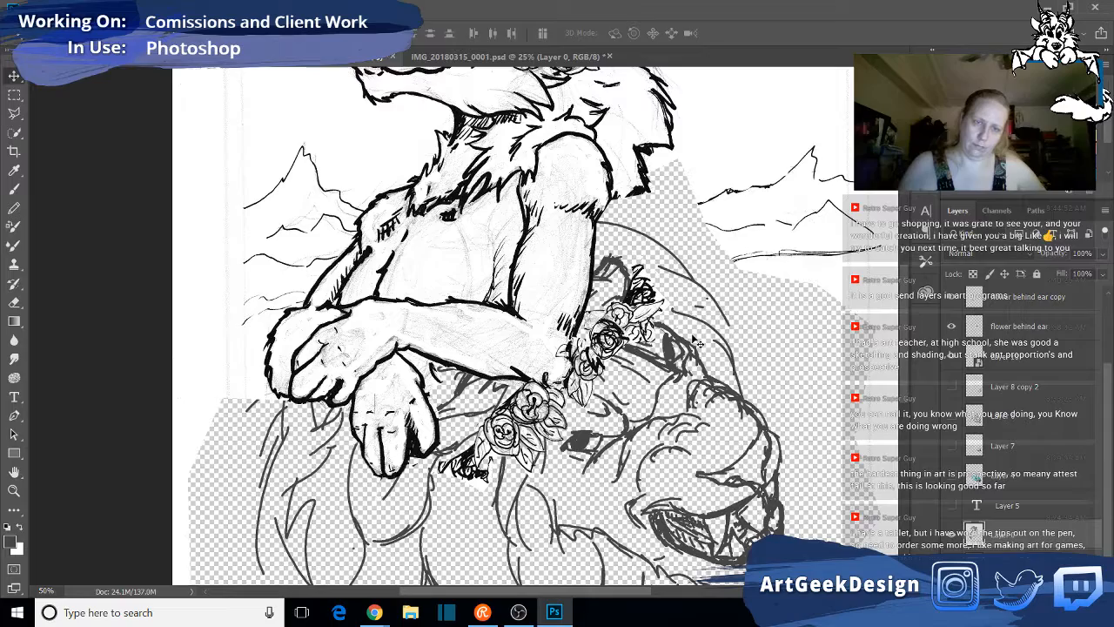
scroll(698, 343, "down", 2)
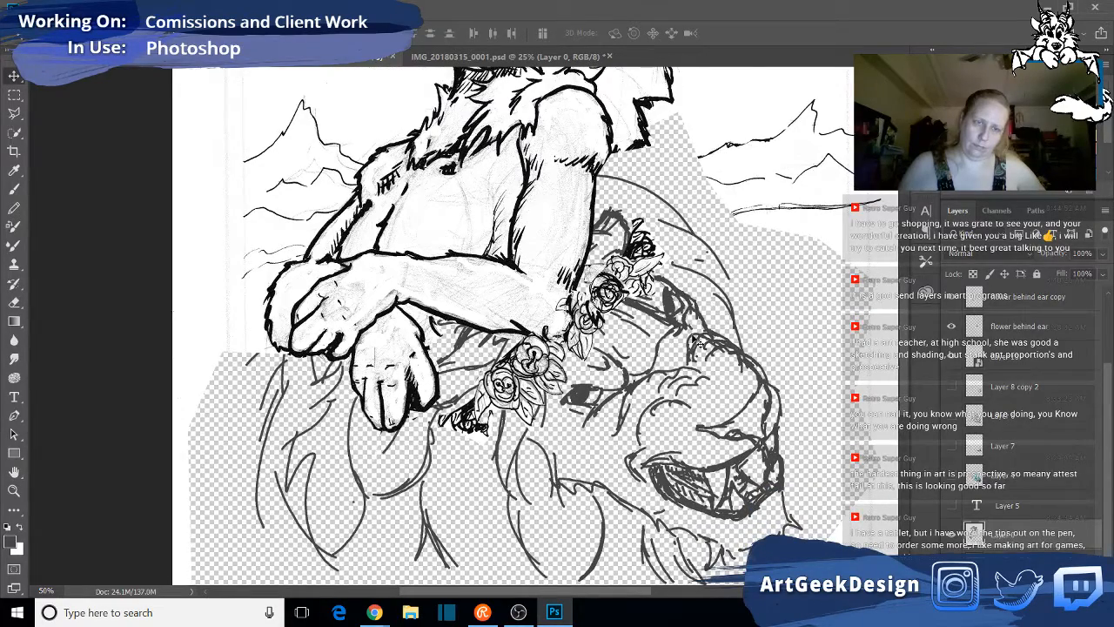
scroll(700, 344, "down", 2)
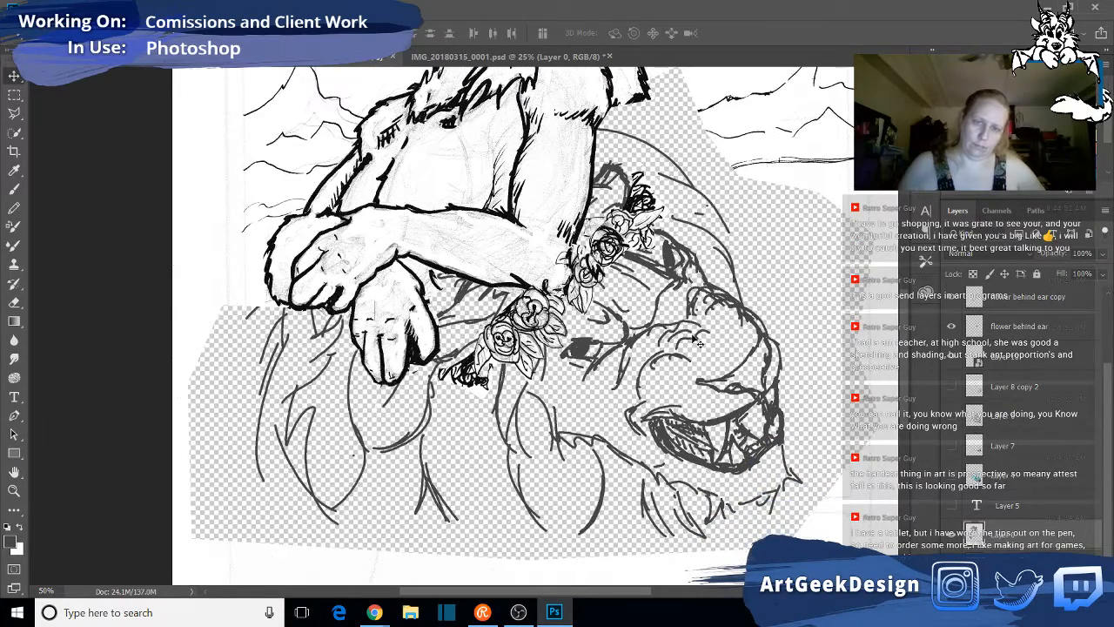
scroll(697, 343, "up", 2)
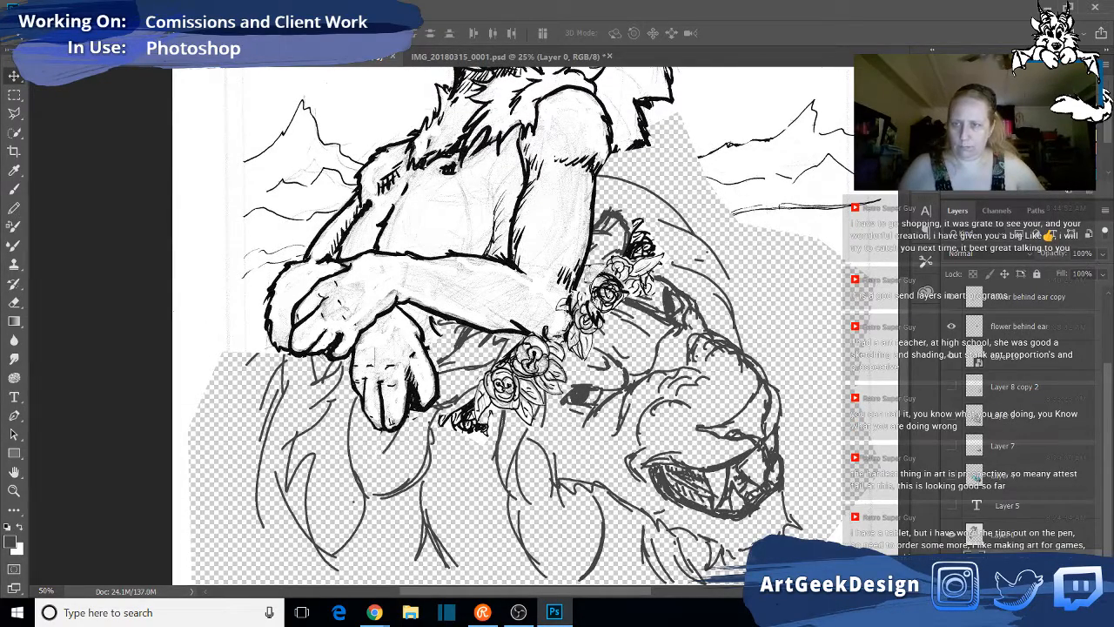
double_click(974, 357)
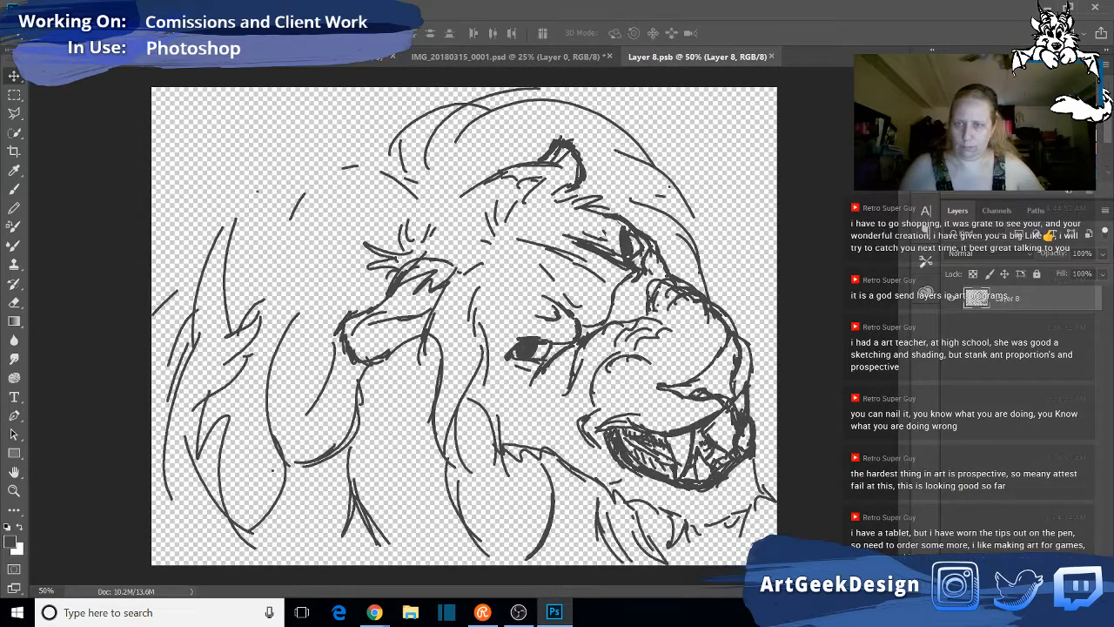
left_click(1101, 258)
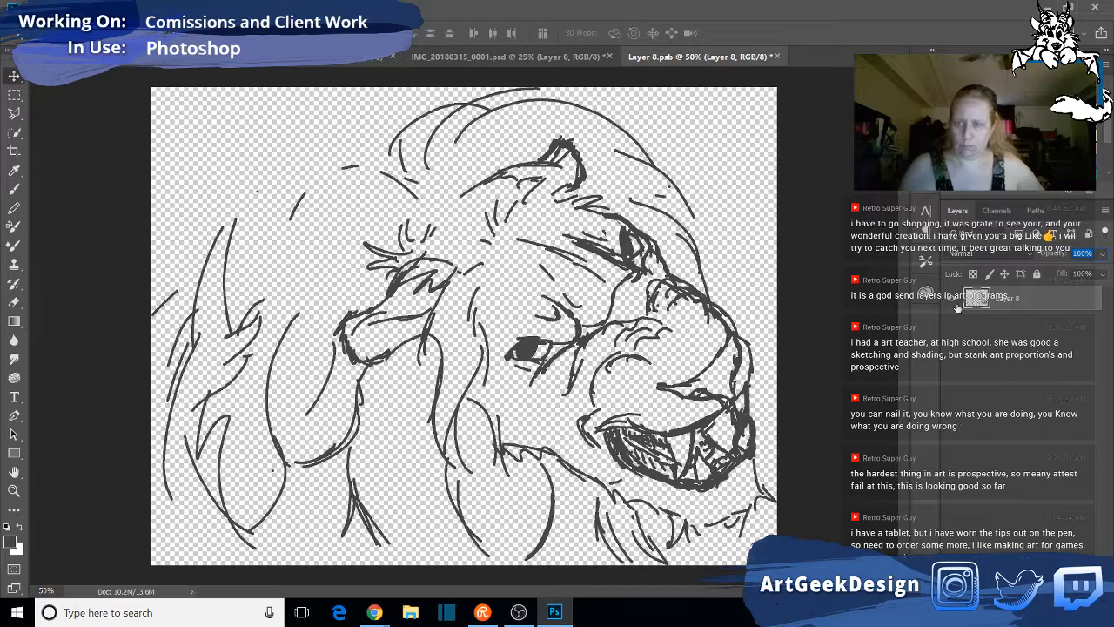
left_click(777, 57)
left_click(579, 239)
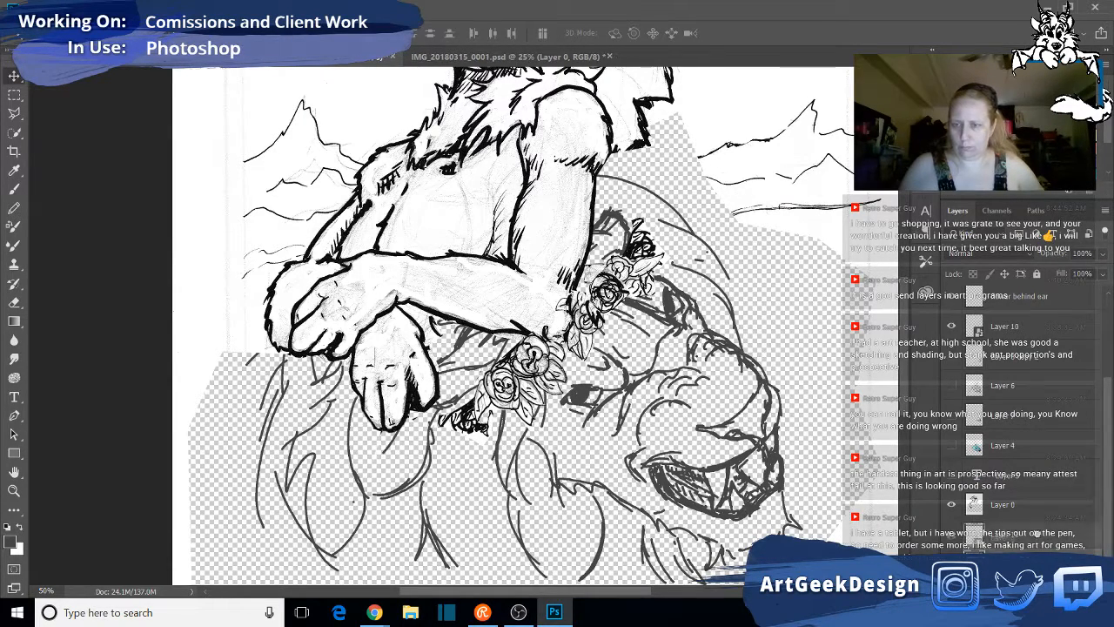
- Fill the transparent area around and behind the lion head with white using the Paint Bucket
left_click(14, 320)
left_click(45, 337)
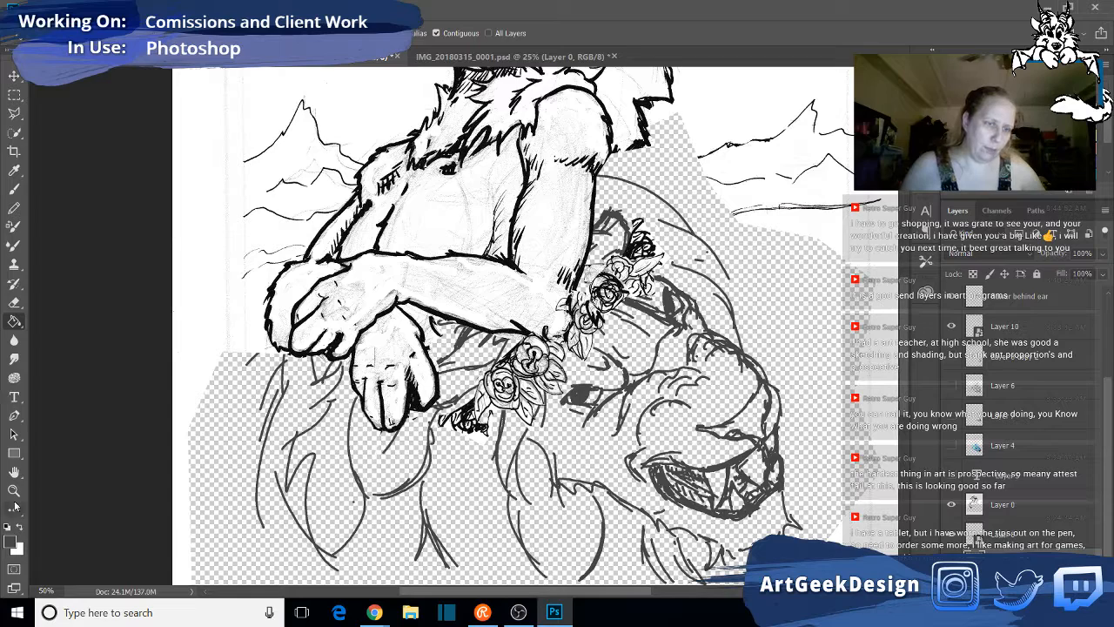
left_click(419, 511)
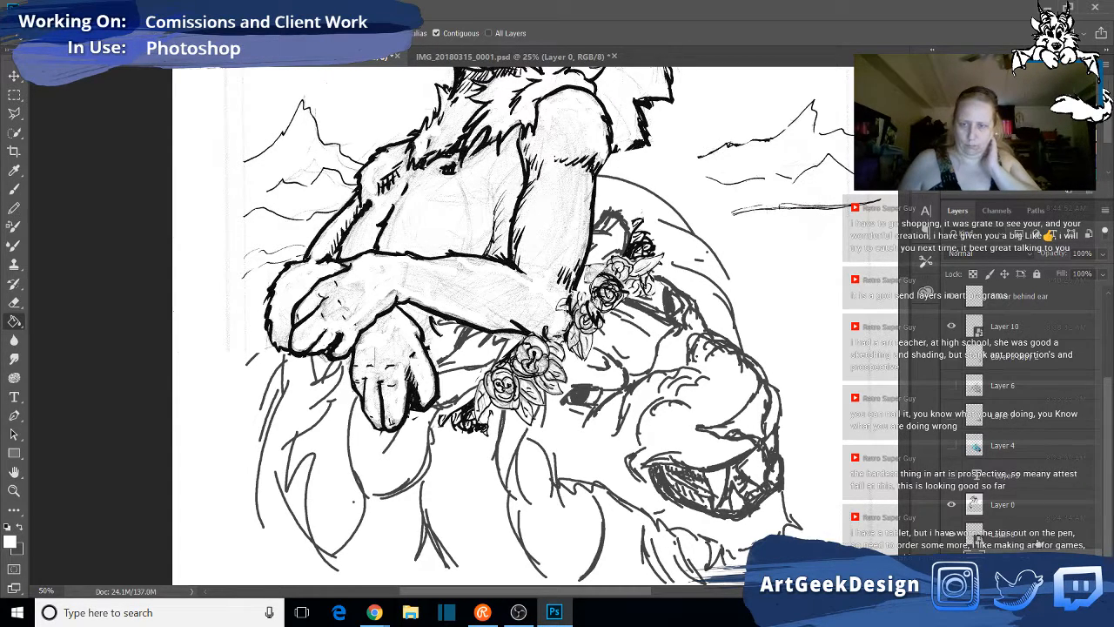
- On Layer 0, fill the figure's upper arm, torso and face with white to cover the pencil shading
left_click(1027, 514)
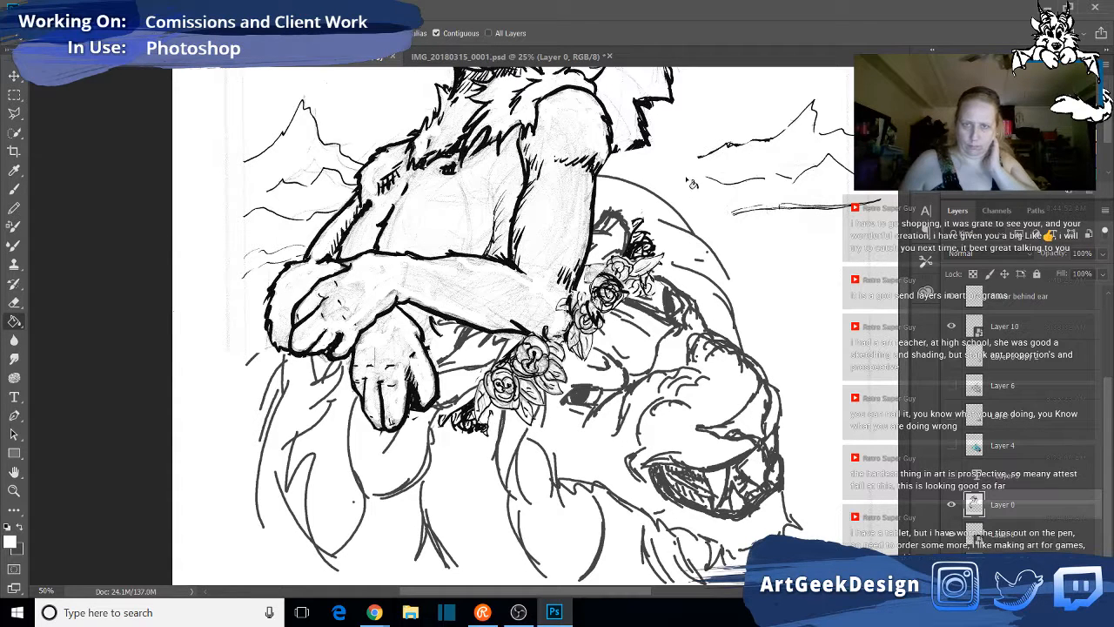
left_click(558, 224)
left_click(446, 221)
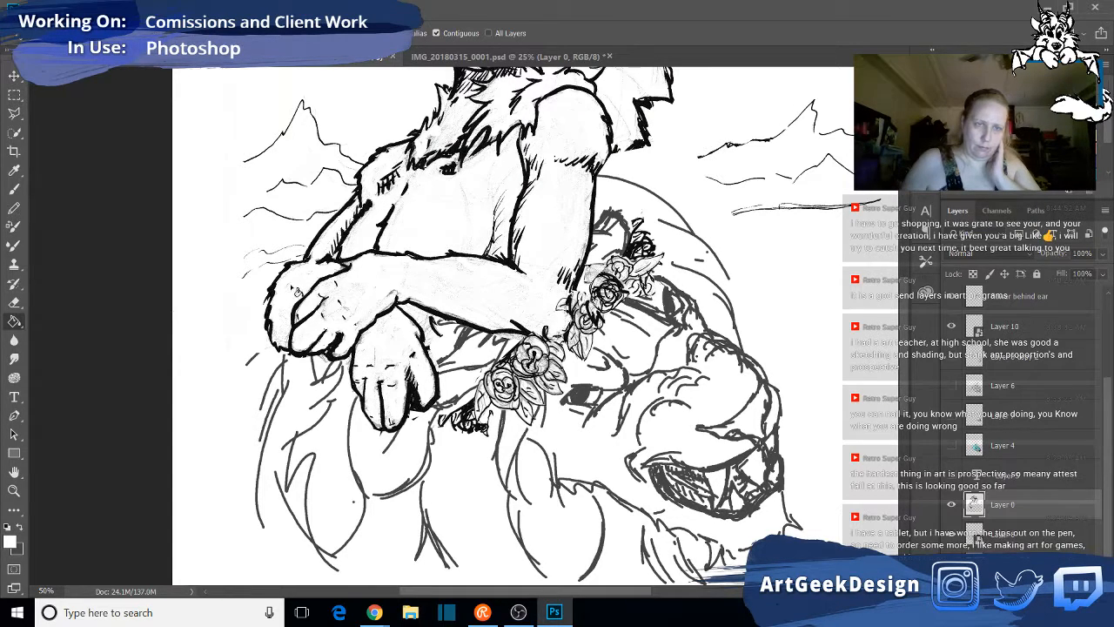
scroll(502, 235, "up", 2)
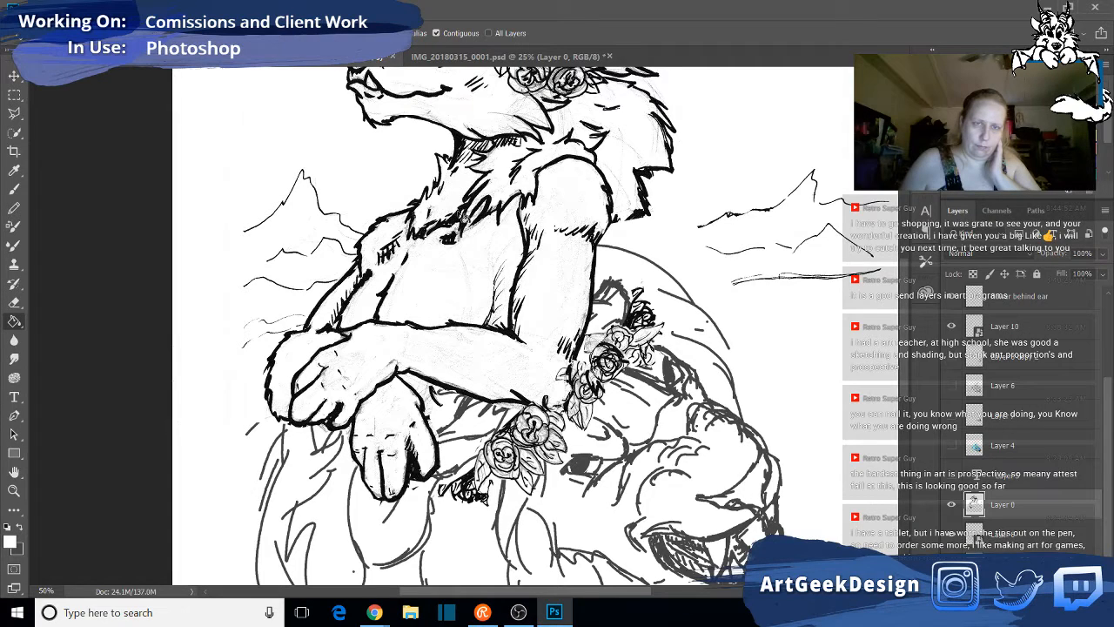
scroll(459, 207, "up", 2)
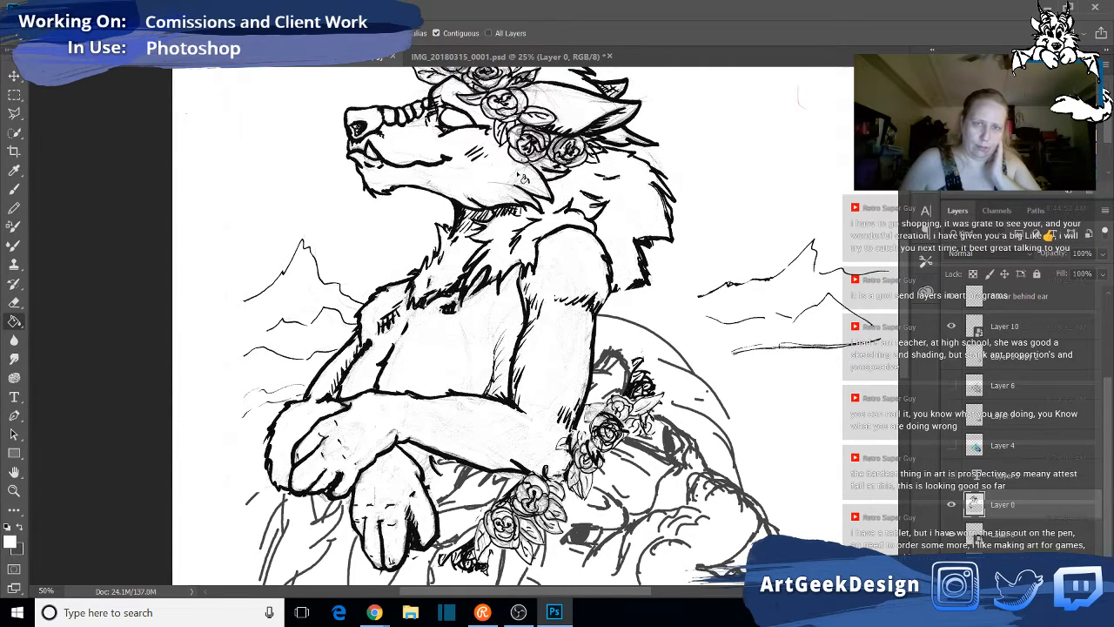
scroll(539, 230, "up", 2)
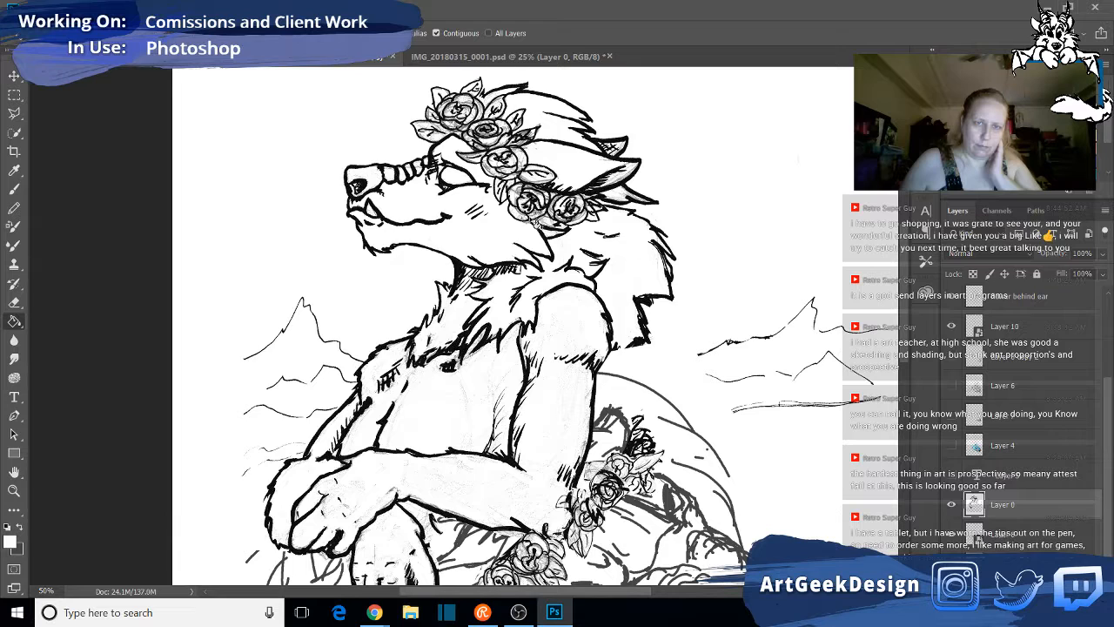
- Undo a stray fill beside the crown's lower roses and whiten the remaining shaded areas of the crossed arms and hands
left_click(542, 224)
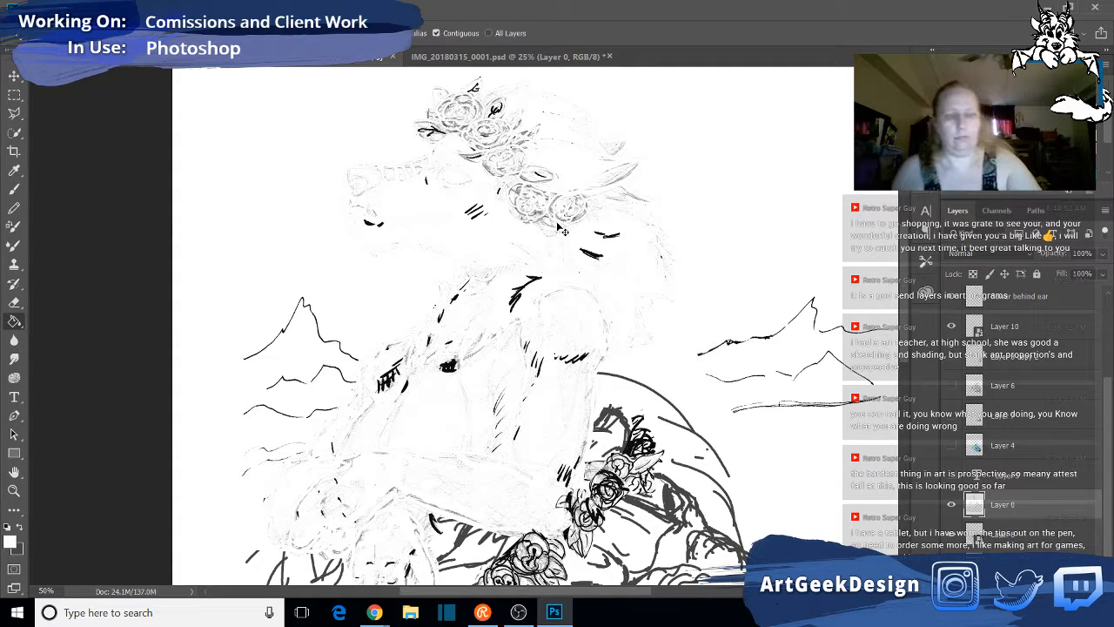
key("ctrl+z")
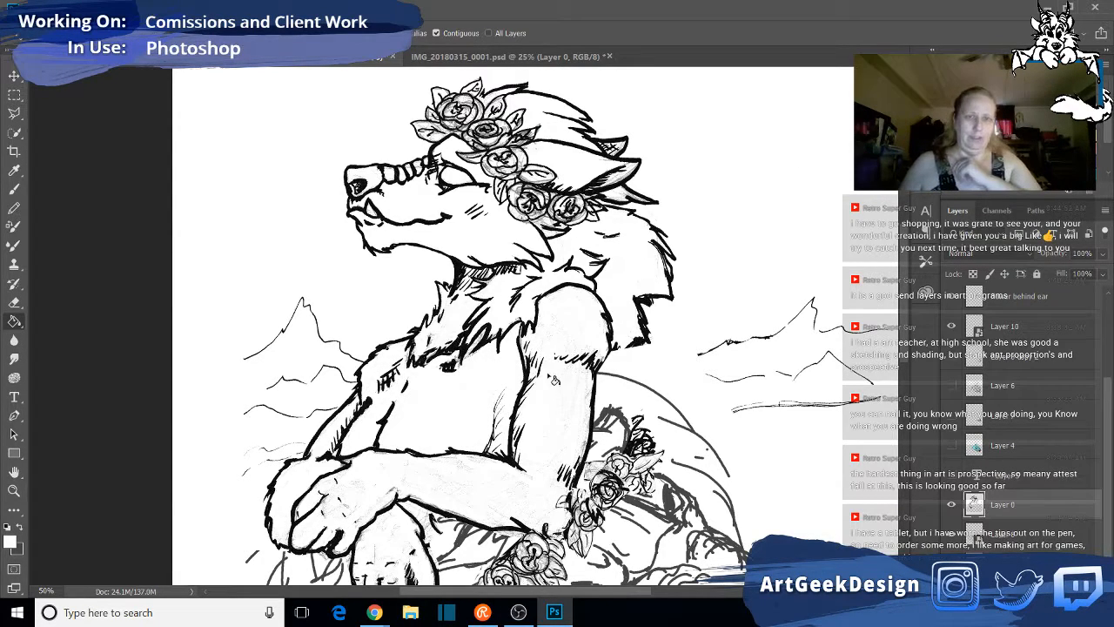
scroll(589, 417, "down", 1)
scroll(589, 416, "down", 1)
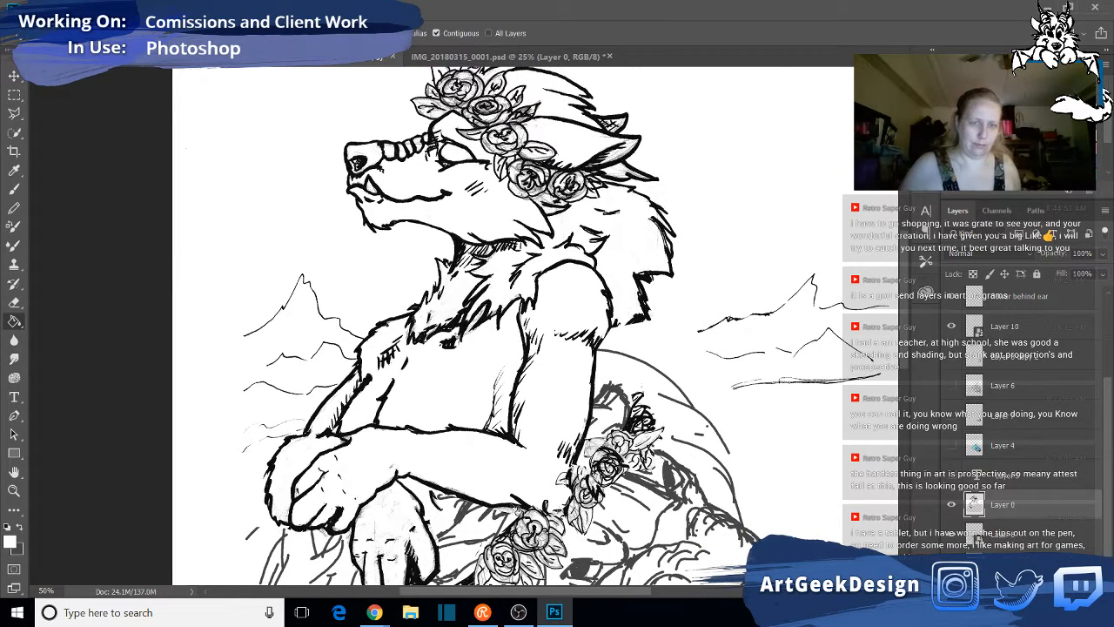
scroll(518, 510, "down", 5)
scroll(525, 490, "down", 5)
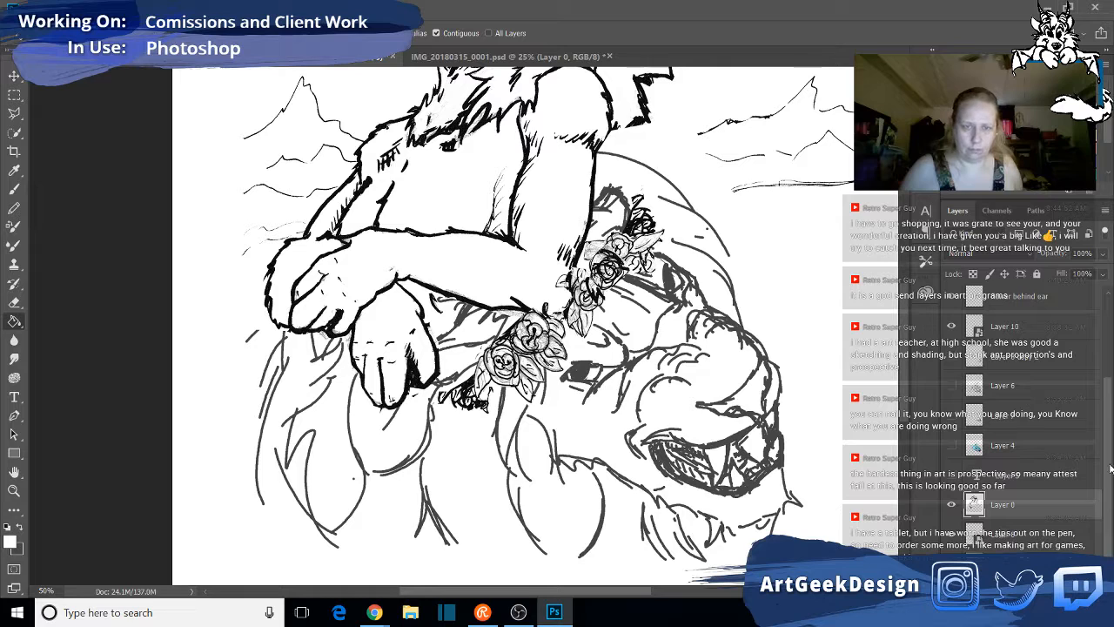
- Identify the Layer 10 flower by switching its visibility off and on, and open its smart object contents for editing
scroll(1048, 495, "up", 3)
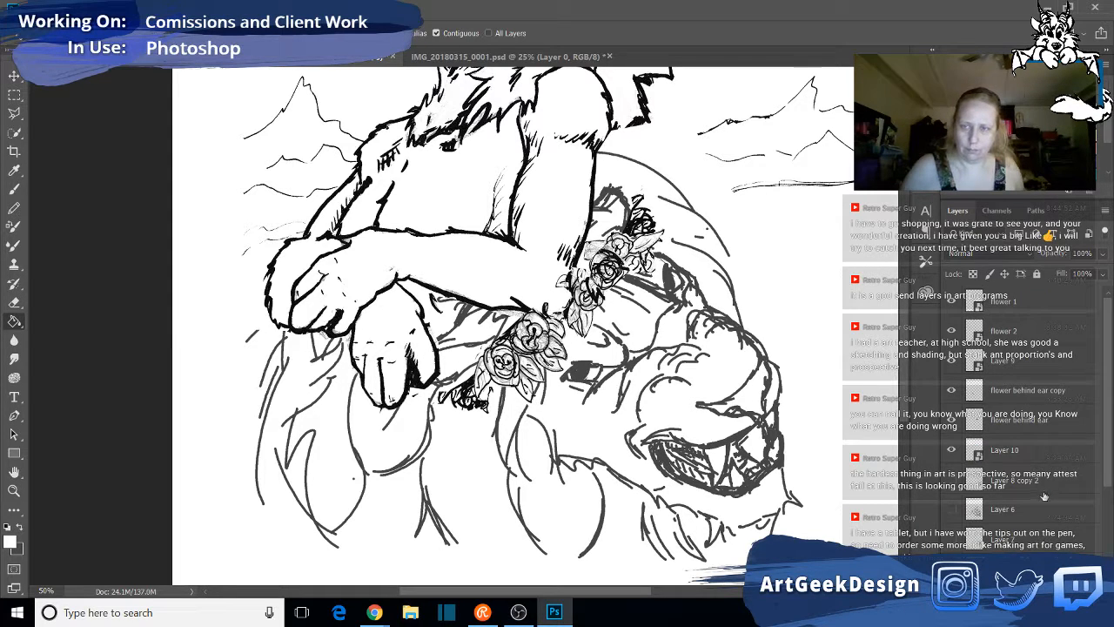
left_click(952, 450)
left_click(951, 450)
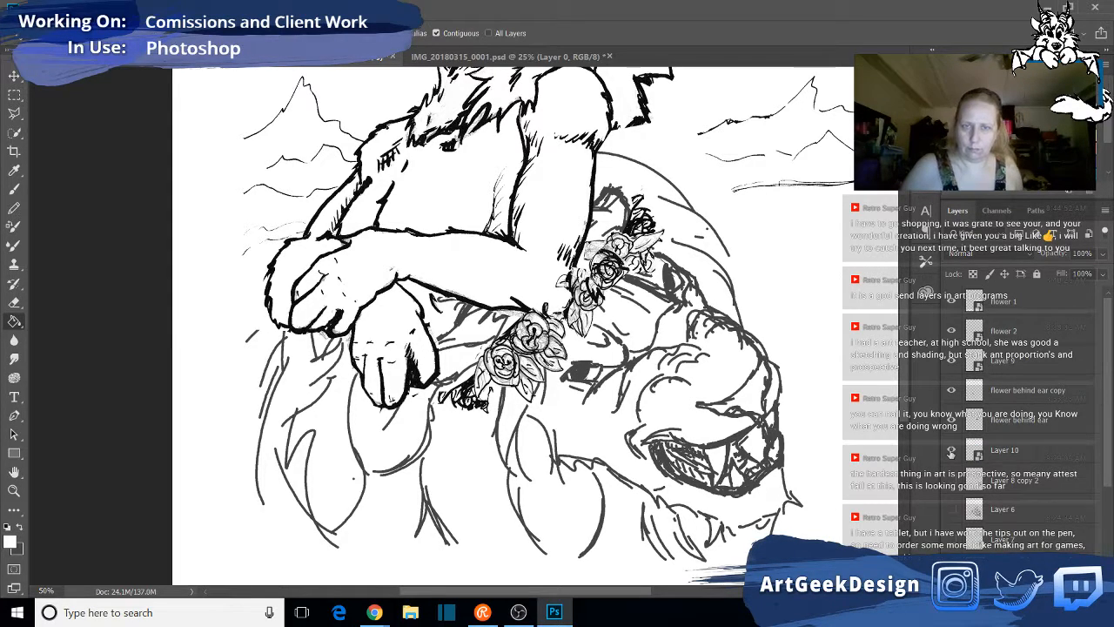
left_click(1043, 460)
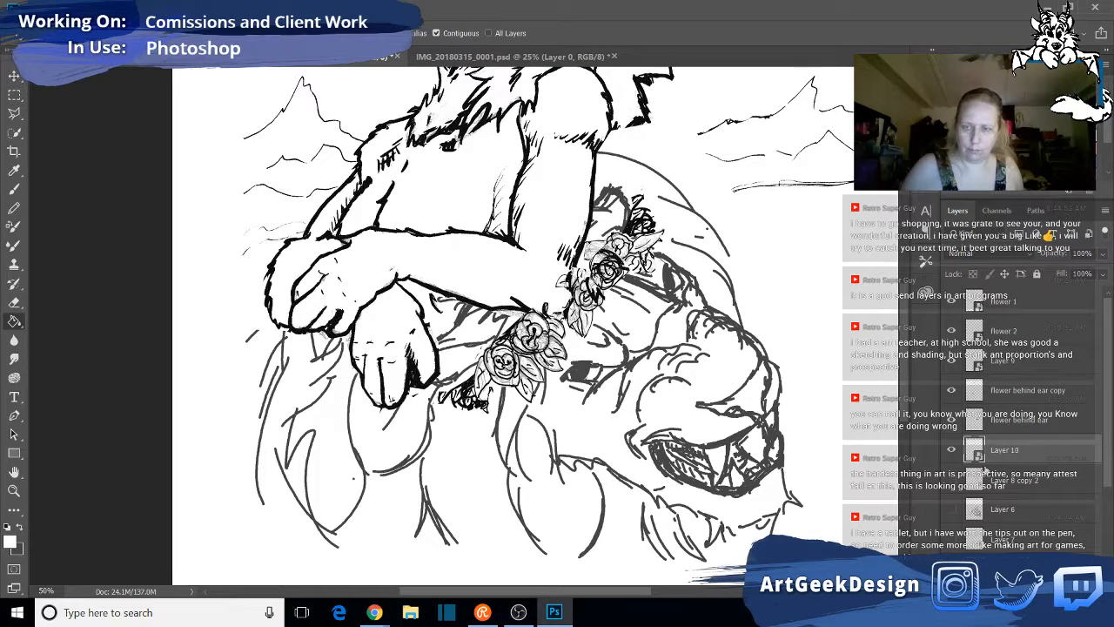
double_click(997, 468)
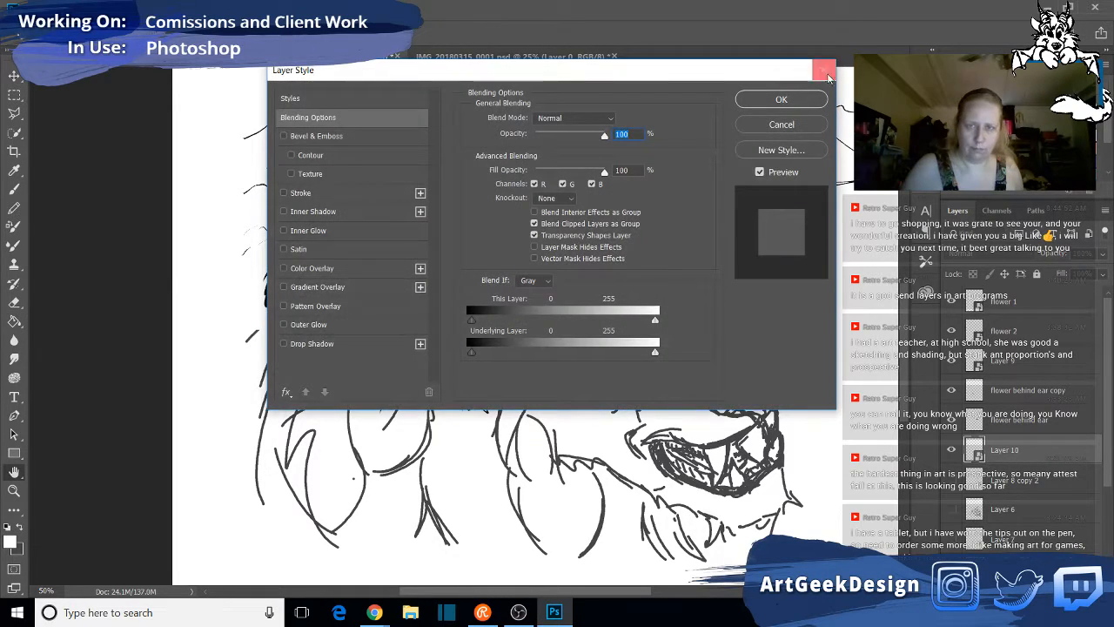
left_click(782, 125)
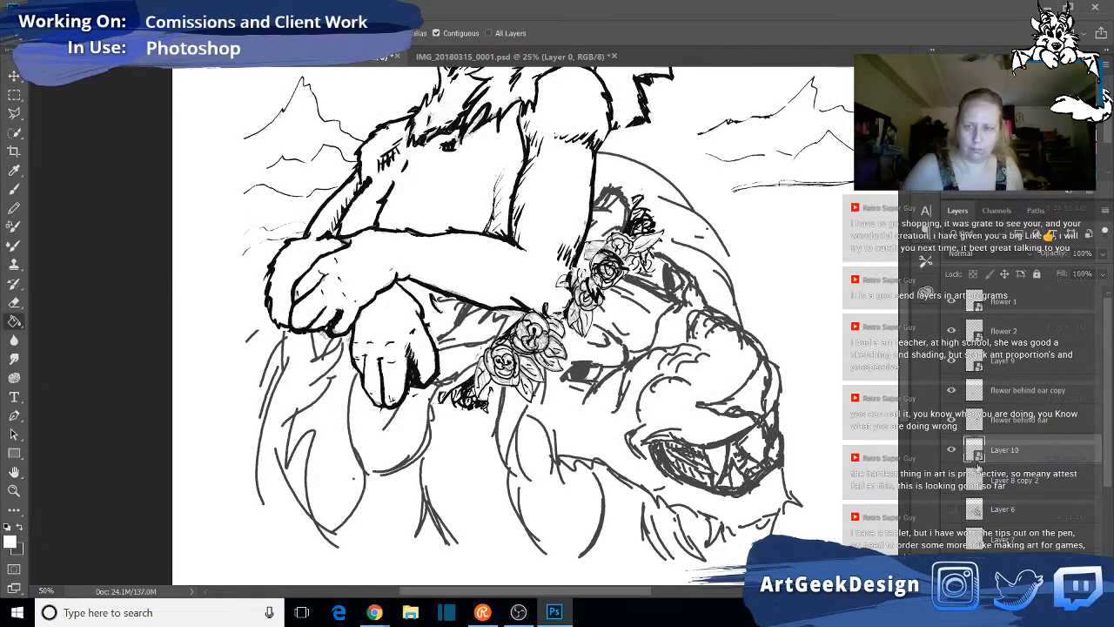
double_click(975, 453)
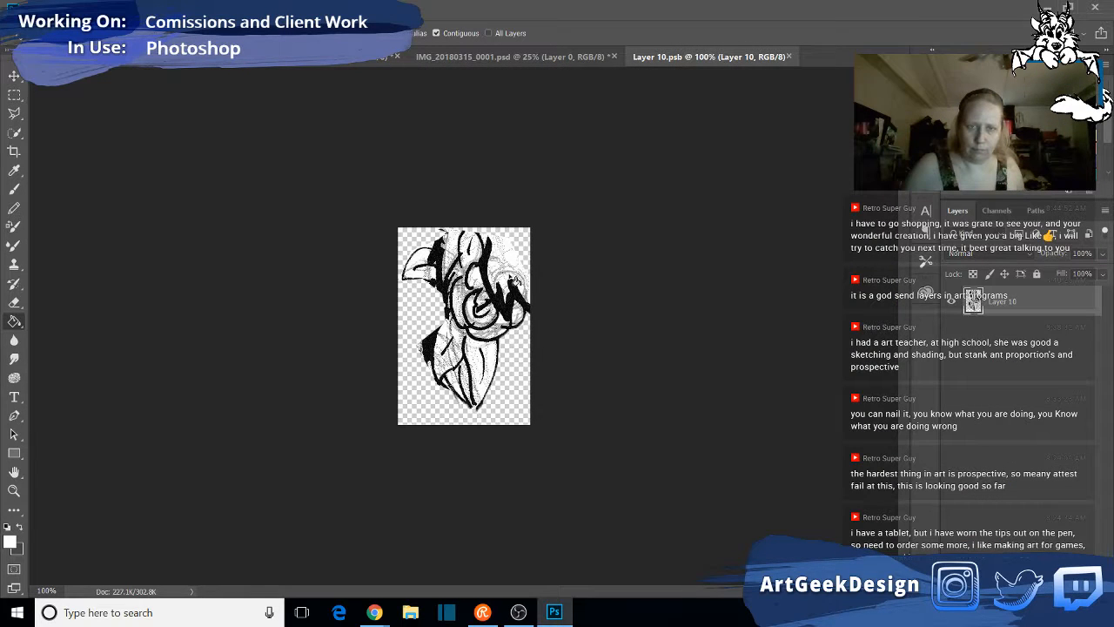
- Fill the grey patch beside the rose, the rose petals and the lower leaves with white
left_click(514, 282)
left_click(510, 274)
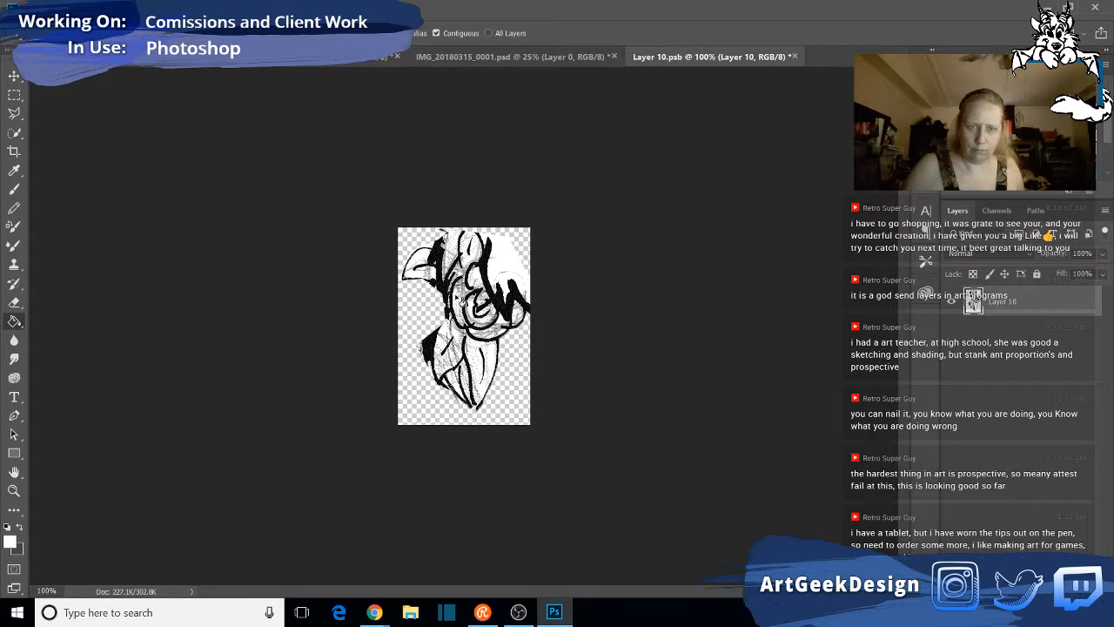
left_click(462, 302)
left_click(464, 301)
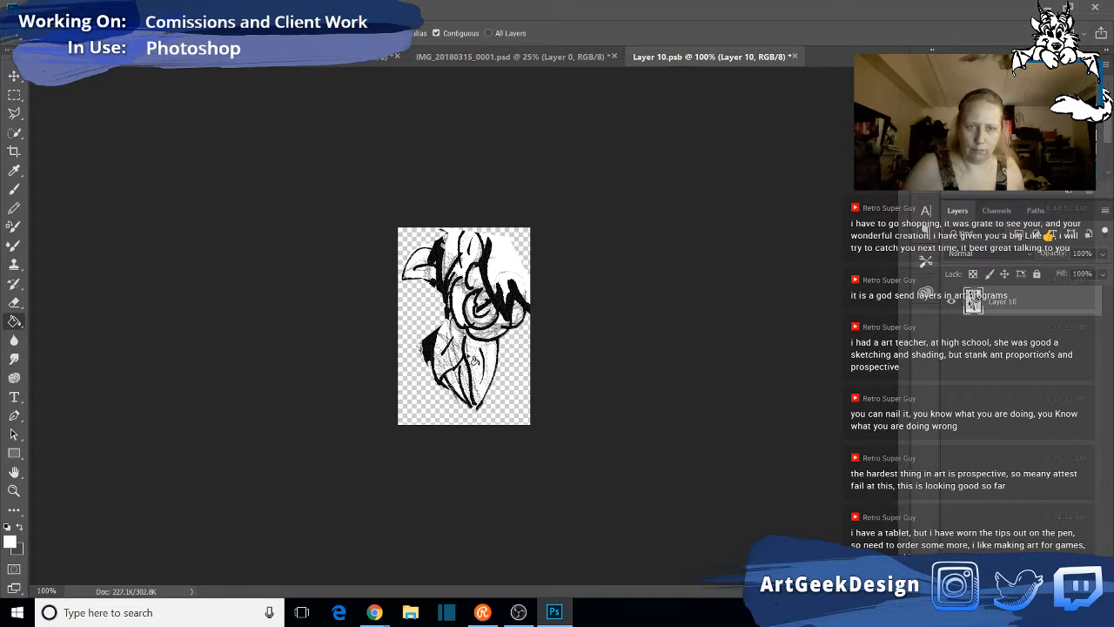
left_click(482, 365)
left_click(449, 363)
left_click(448, 357)
left_click(458, 357)
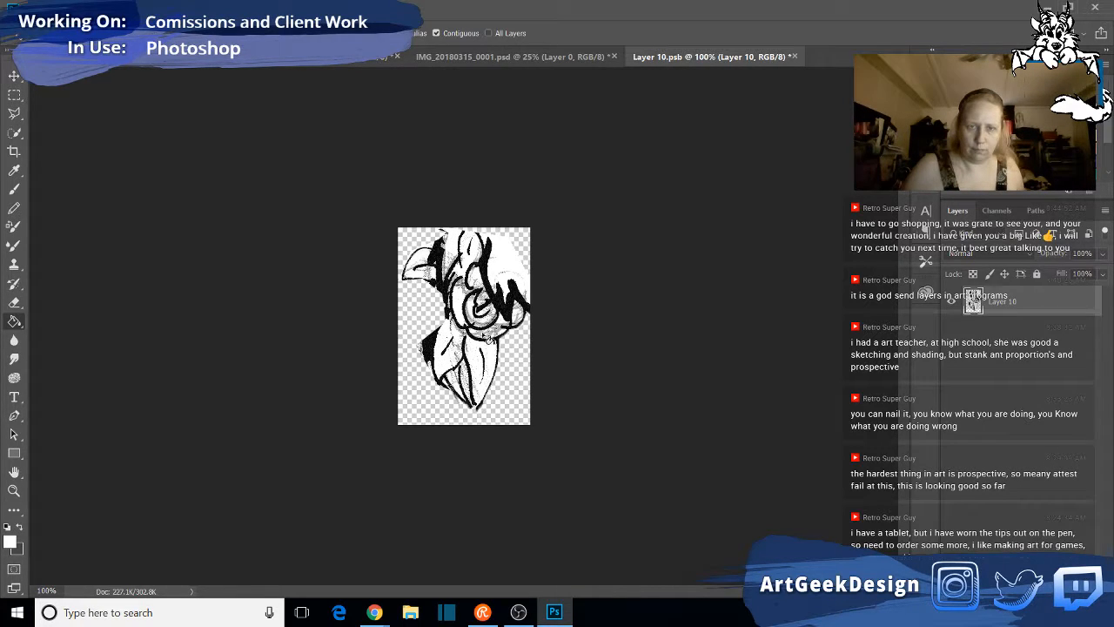
- Undo a stray white fill in the rose's lower petals, and save and close the Layer 10 contents
left_click(482, 324)
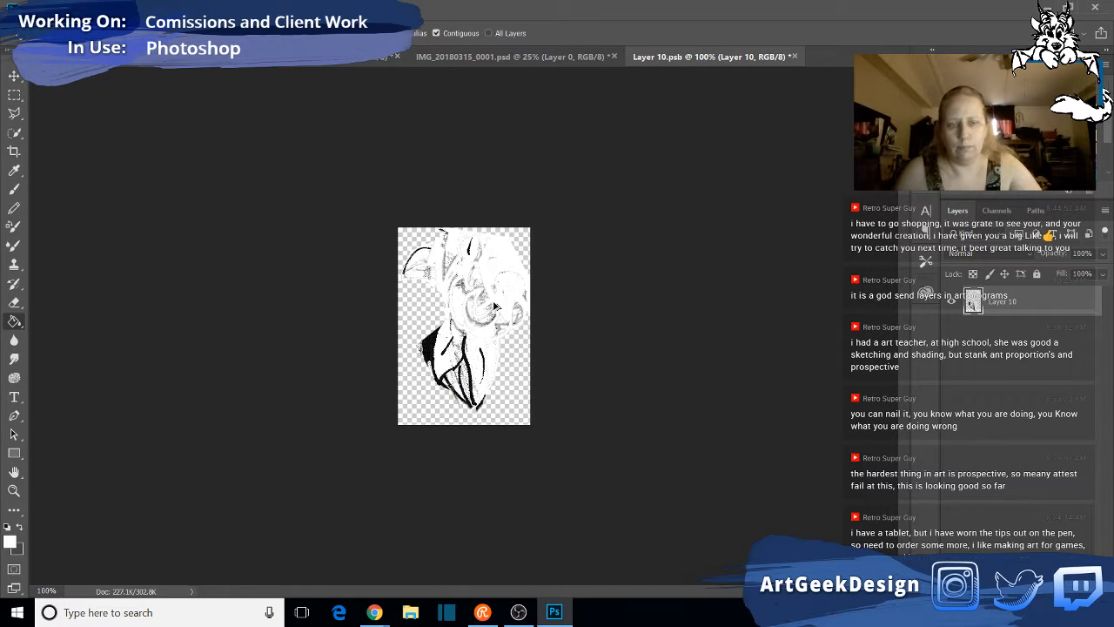
key("ctrl+z")
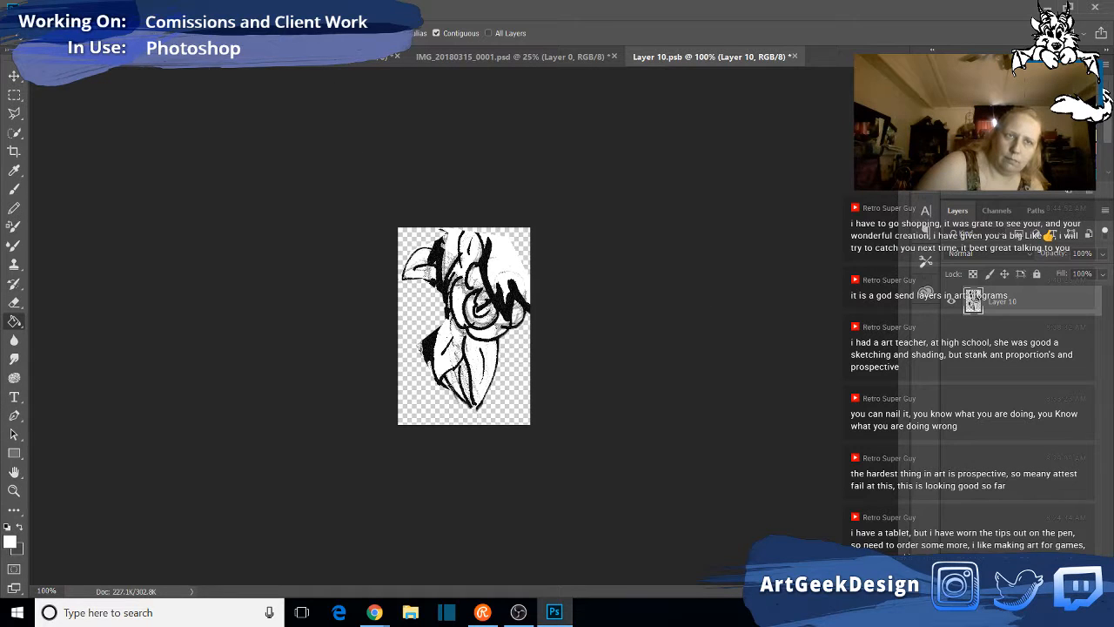
left_click(14, 11)
left_click(52, 148)
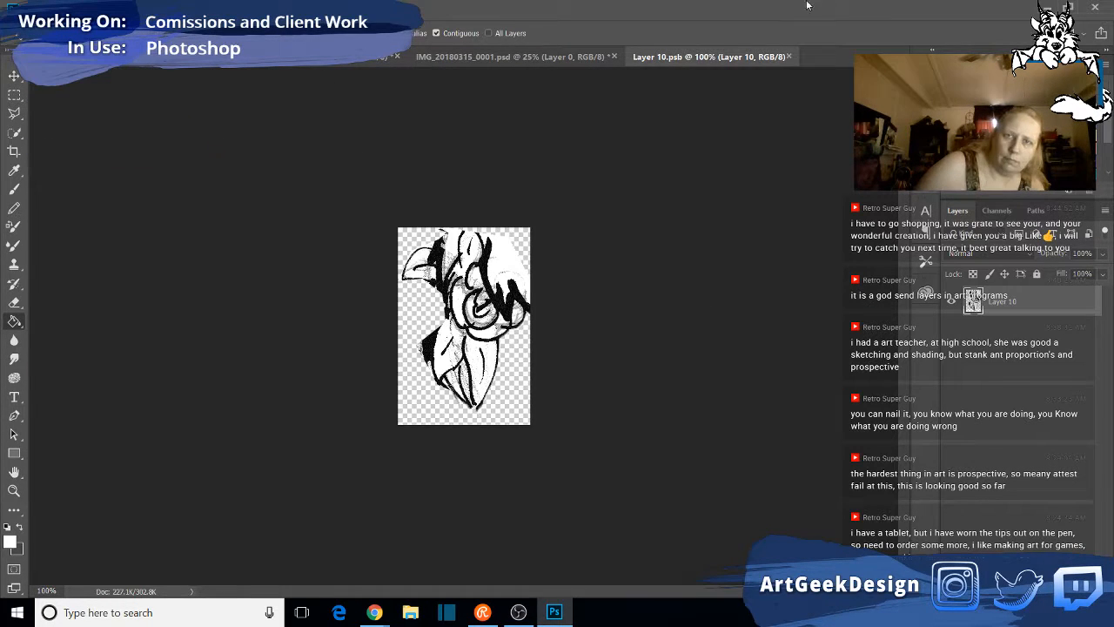
left_click(789, 56)
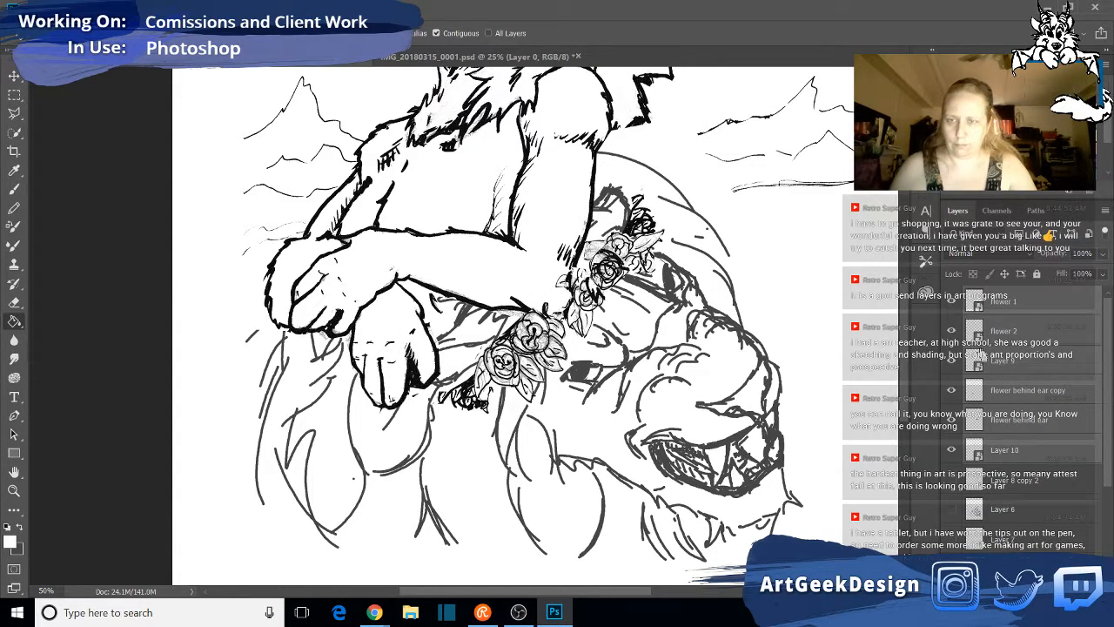
- Lower the opacity of the selected flower layers to 77%
left_click(1103, 253)
left_click_drag(1104, 270, 1088, 273)
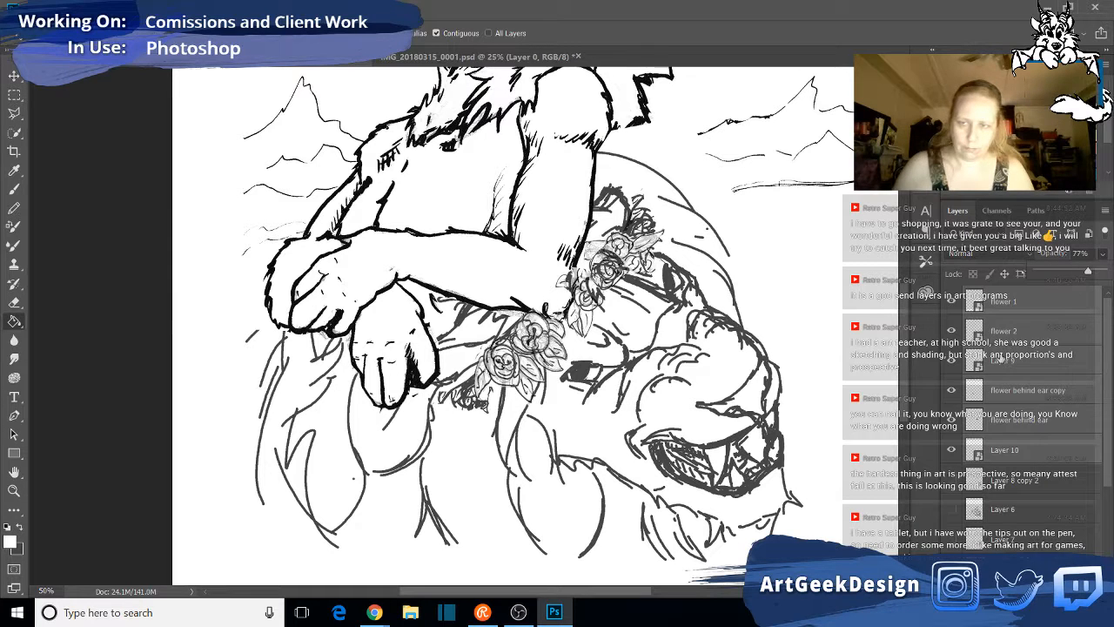
left_click(1000, 354)
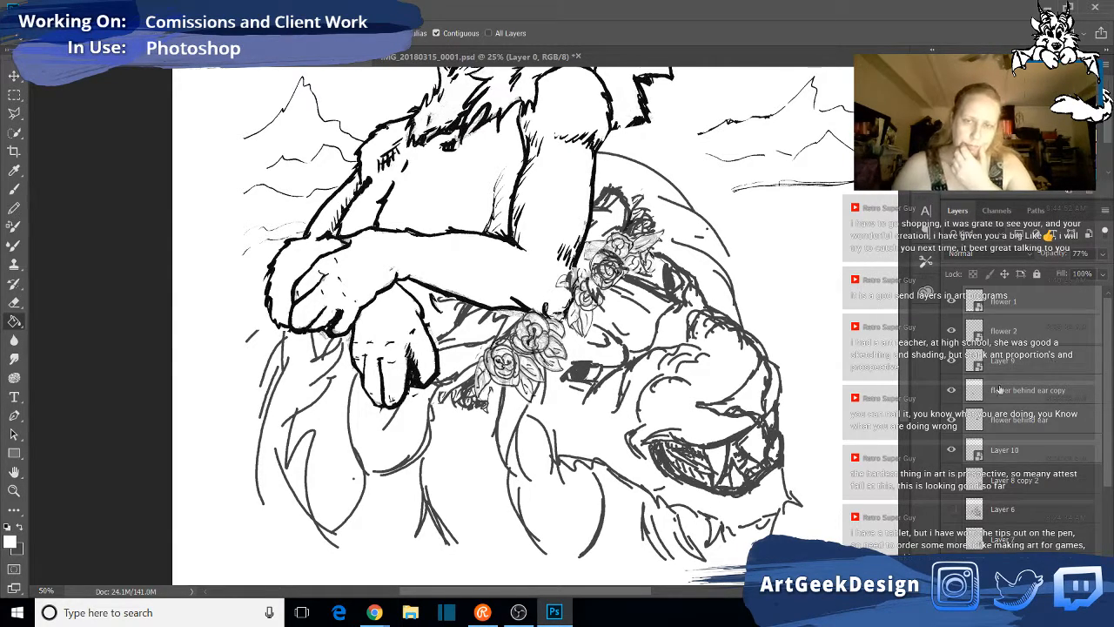
- Check what each flower layer from flower 1 to Layer 10 contributes by switching their visibility off and back on
left_click(951, 452)
left_click(951, 420)
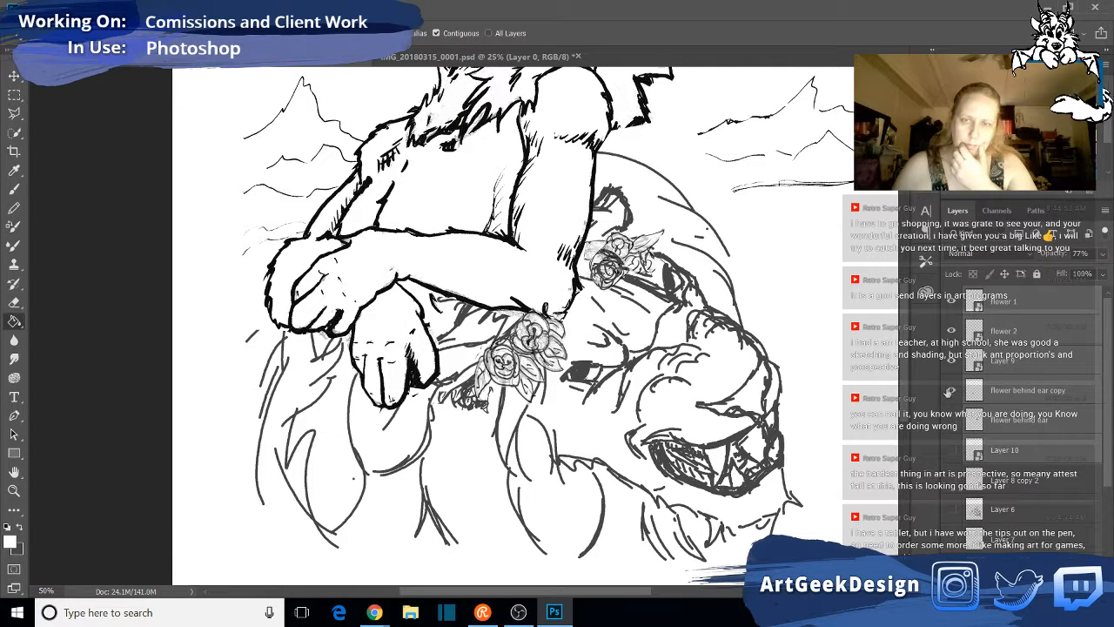
left_click(950, 391)
left_click(951, 361)
left_click(950, 331)
left_click(951, 301)
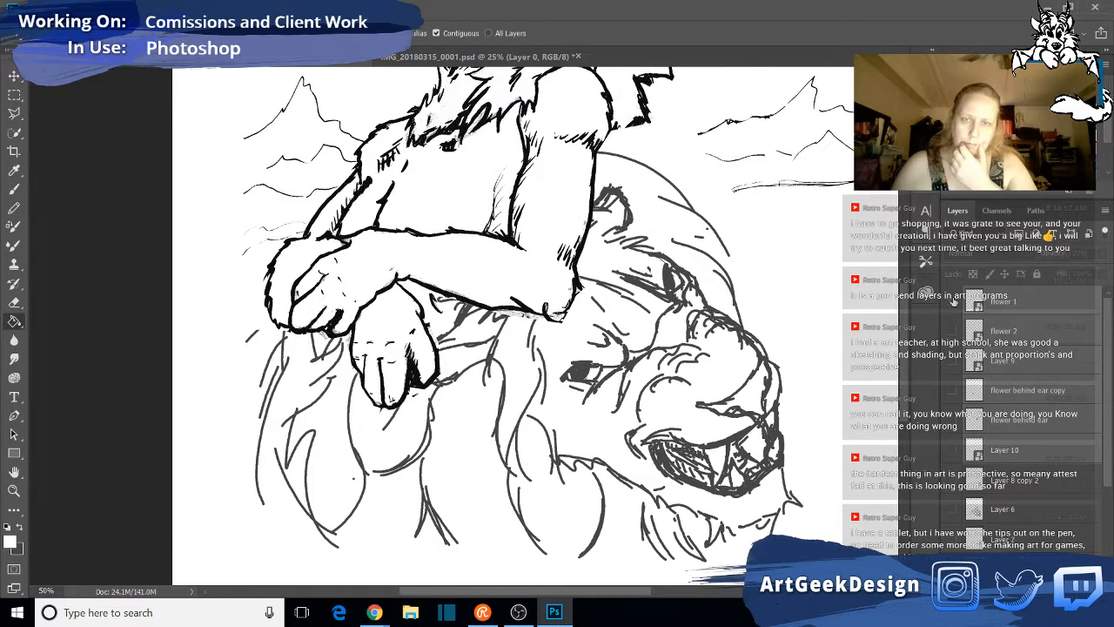
left_click(951, 301)
left_click(951, 331)
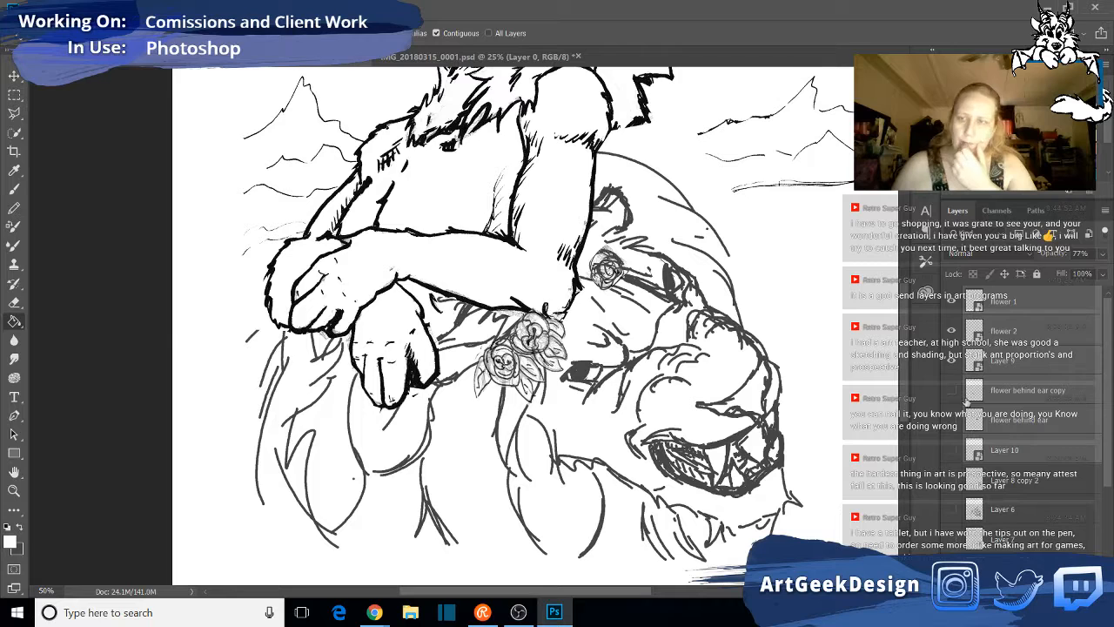
left_click(950, 391)
left_click(952, 420)
left_click(952, 451)
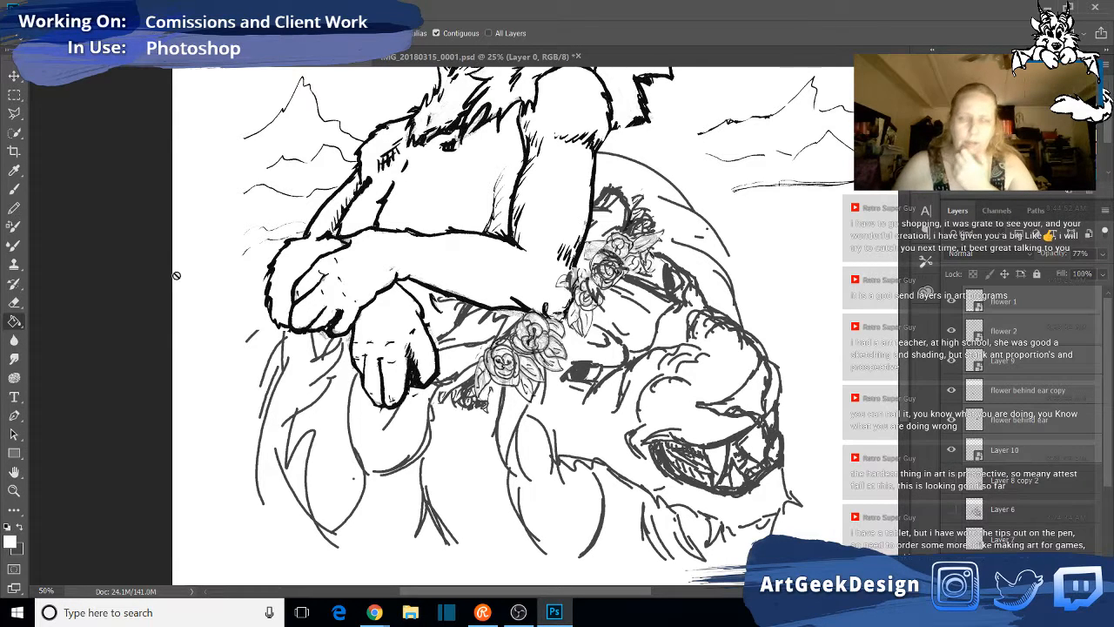
- Save the drawing and close IMG_20180315_0001.psd without saving its changes
left_click(39, 9)
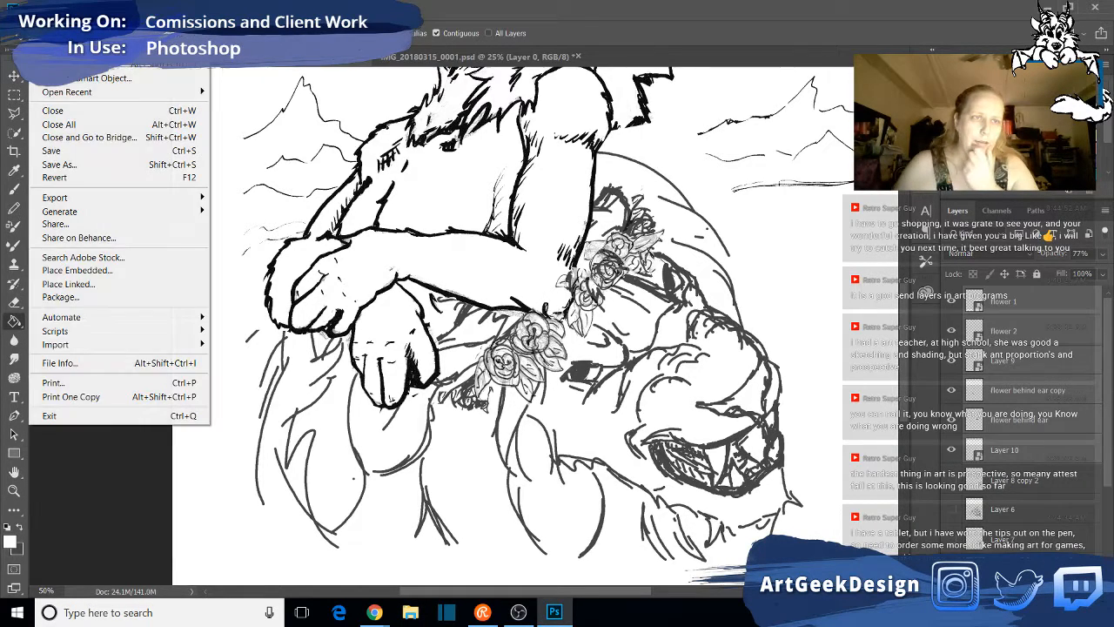
left_click(40, 153)
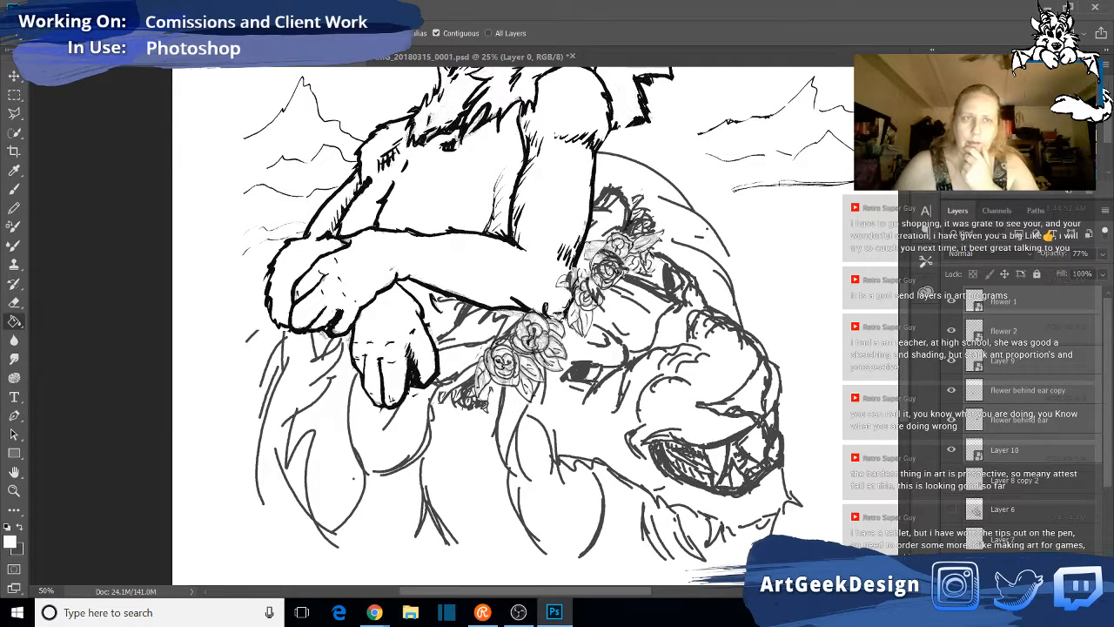
left_click(574, 58)
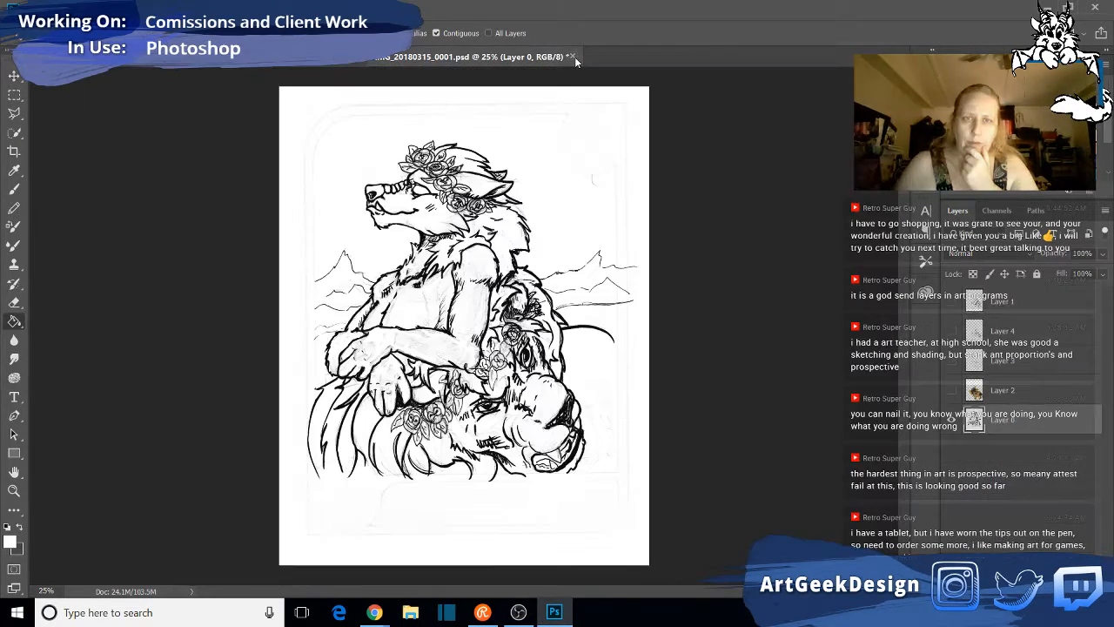
left_click(575, 57)
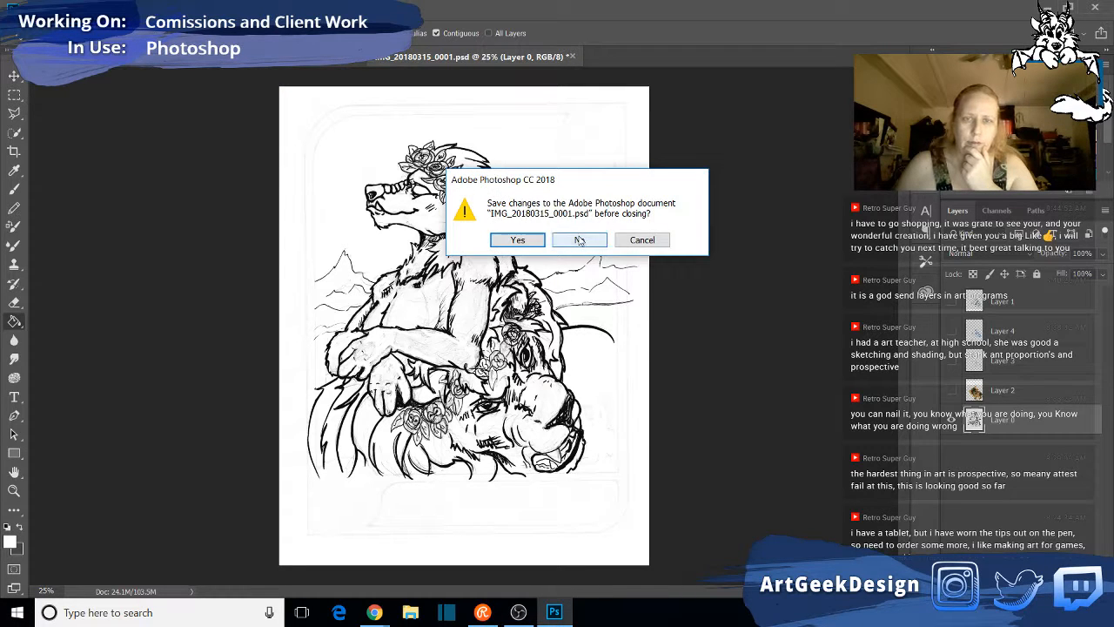
left_click(579, 239)
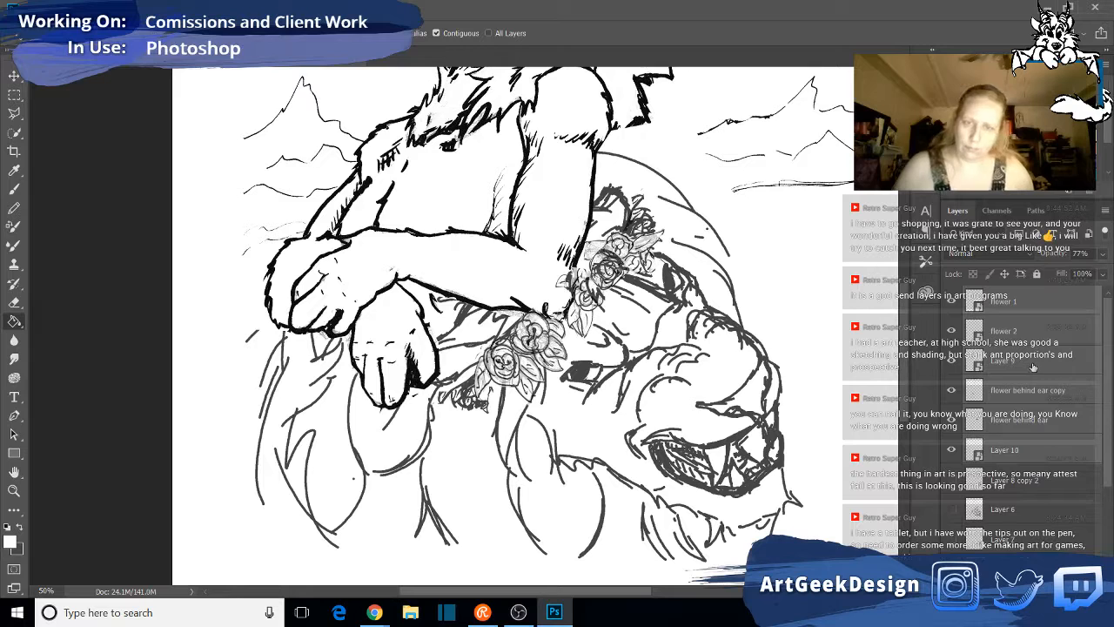
- Merge the selected flower layers into one and adjust the merged layer's brightness to 98 and contrast to 17
right_click(1035, 302)
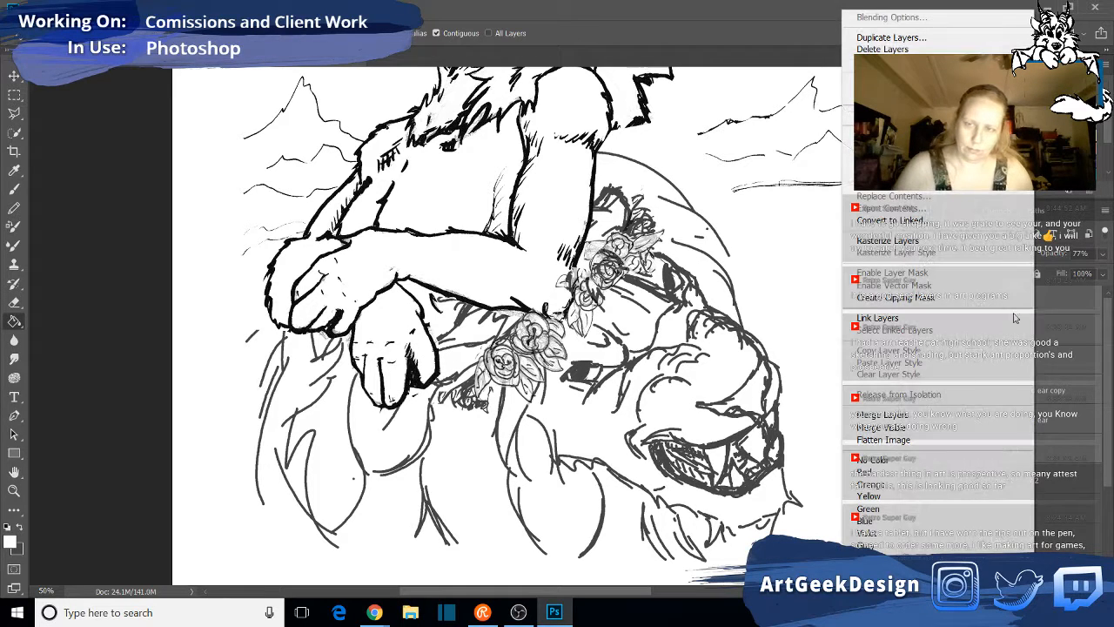
left_click(914, 416)
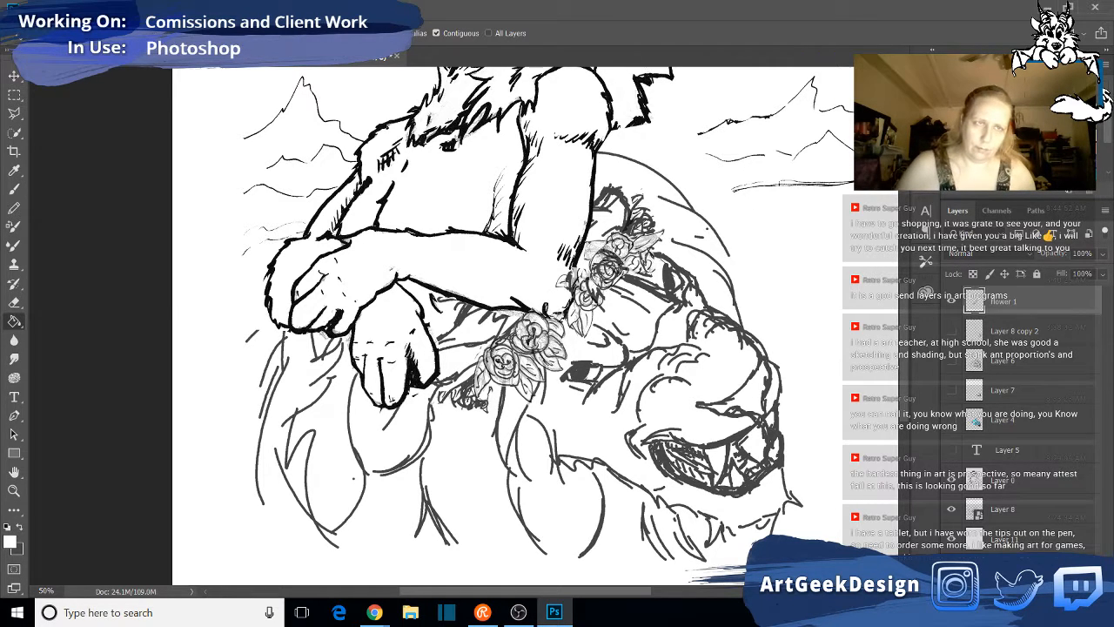
left_click(92, 8)
mouse_move(119, 44)
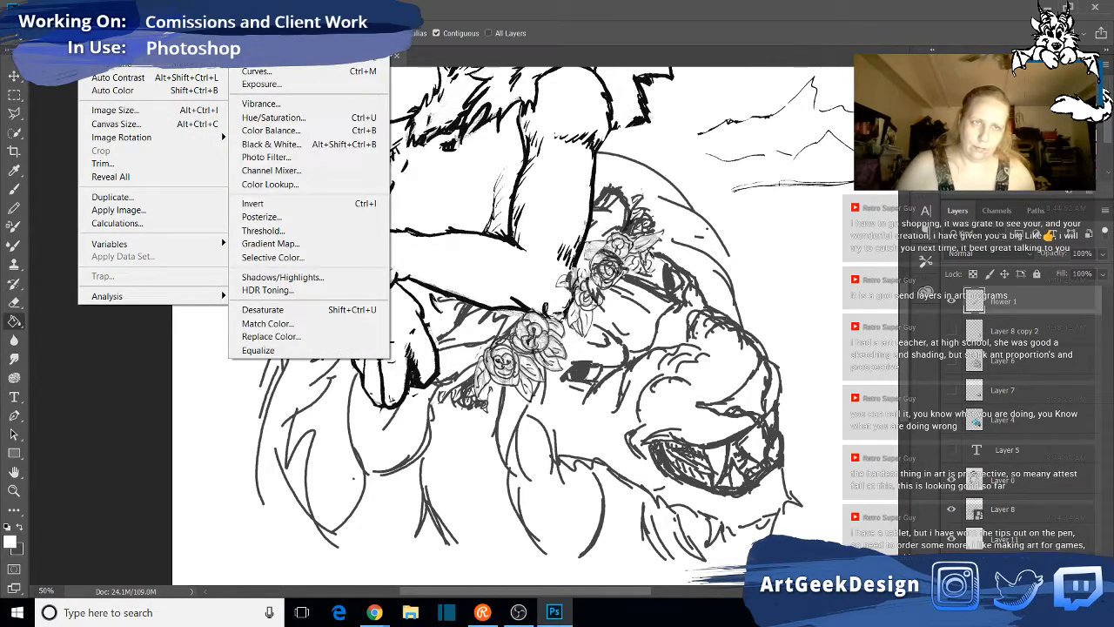
left_click(270, 57)
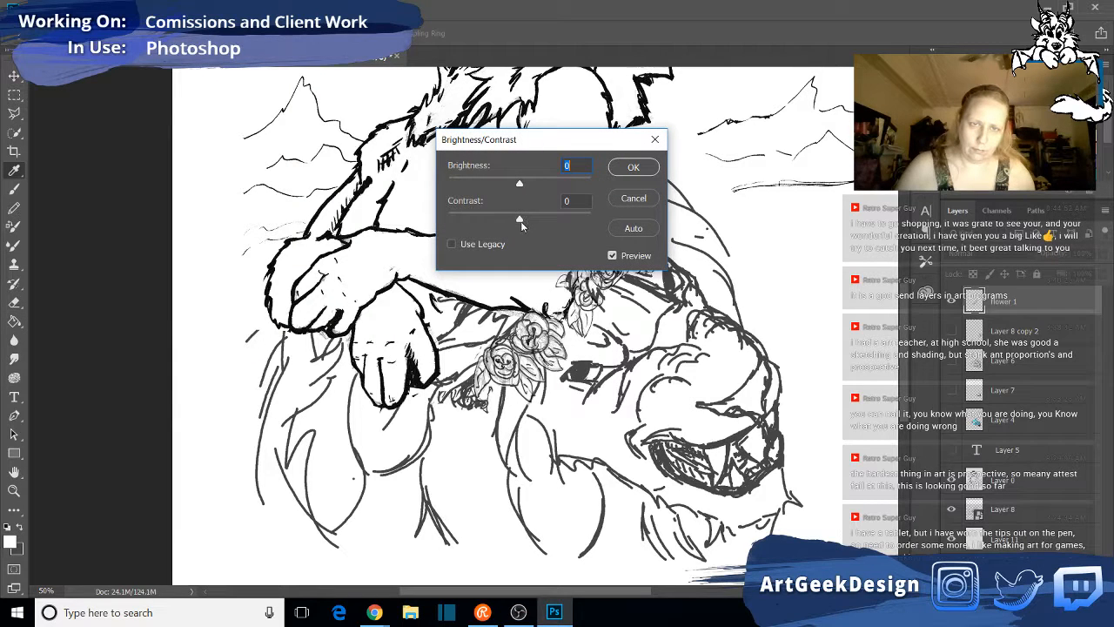
left_click_drag(521, 221, 485, 221)
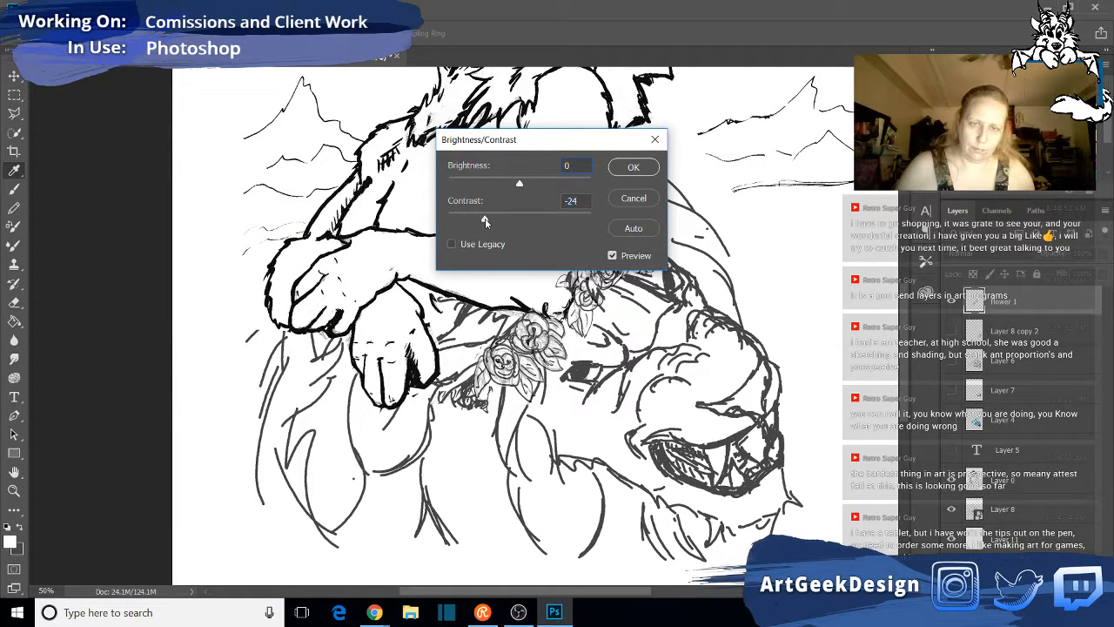
left_click_drag(520, 184, 460, 218)
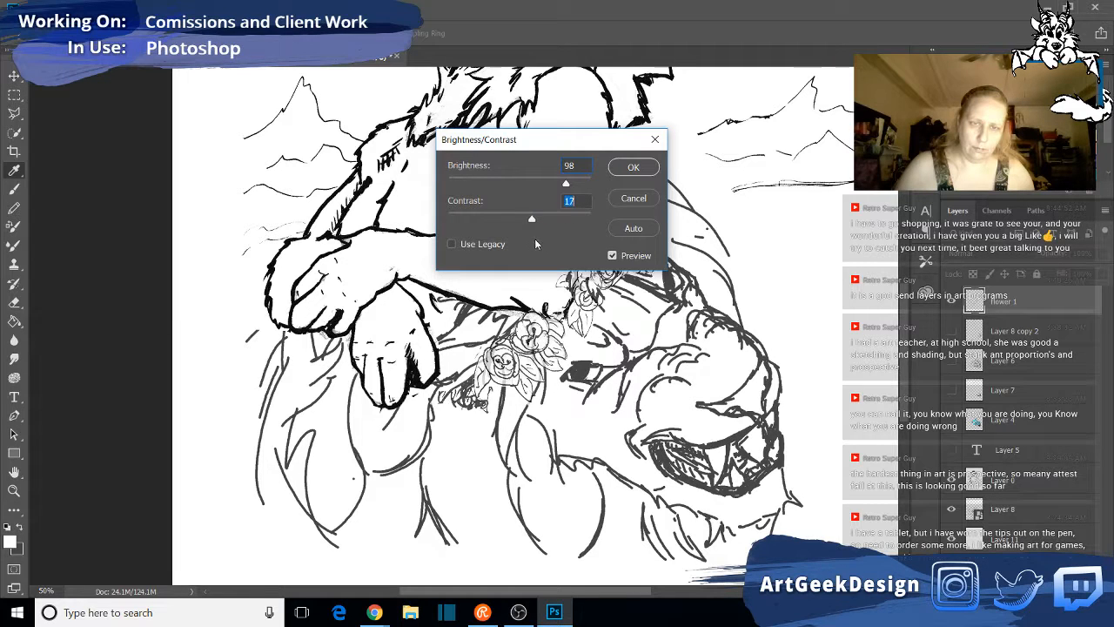
left_click(628, 169)
key("g")
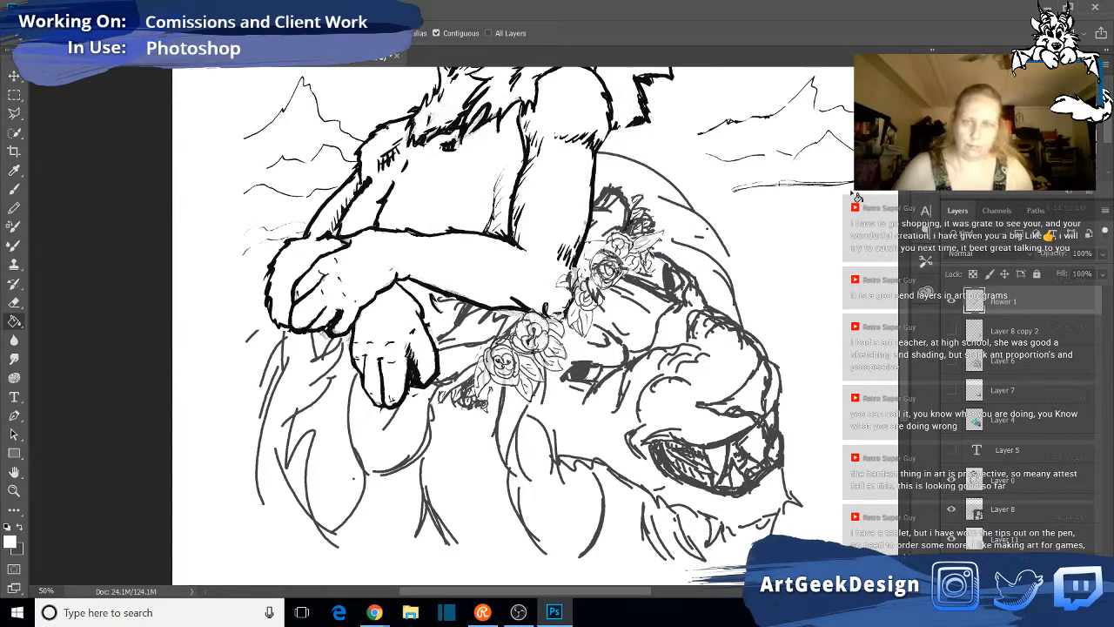
left_click(1103, 254)
left_click(1103, 255)
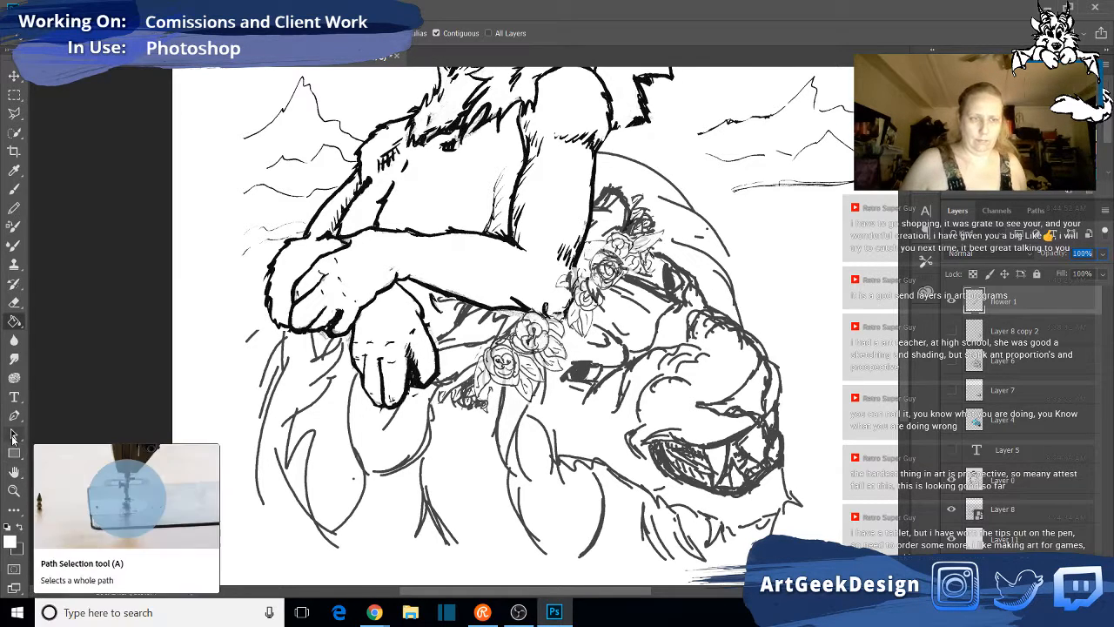
- Draw short dark pencil strokes below the pointed hair tip at the figure's back, with the foreground and background colours swapped
left_click(17, 493)
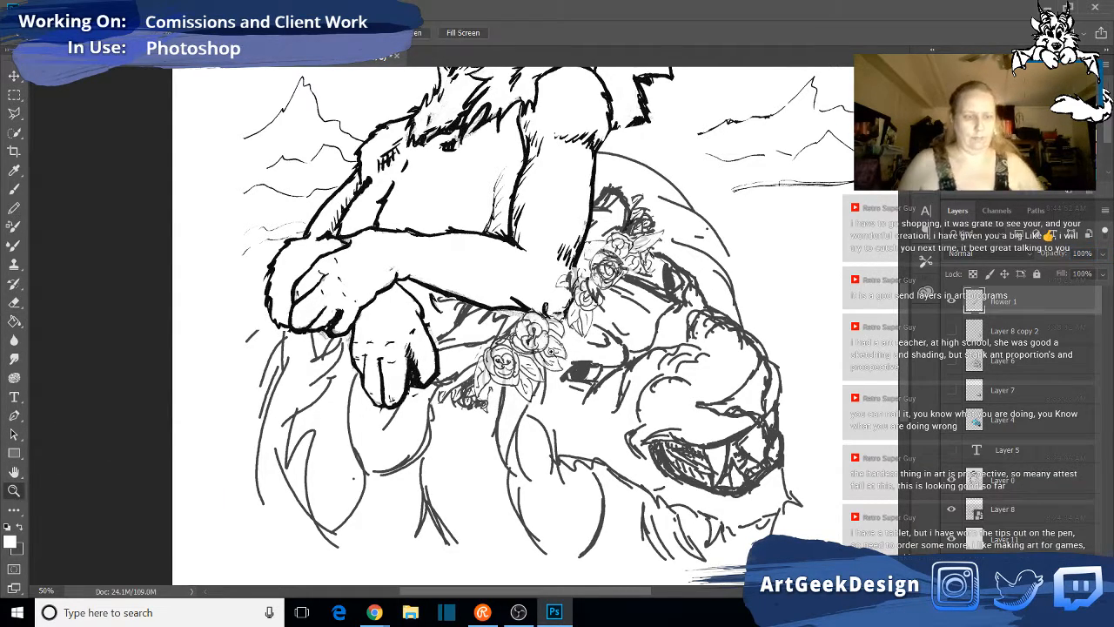
left_click(683, 256, "alt")
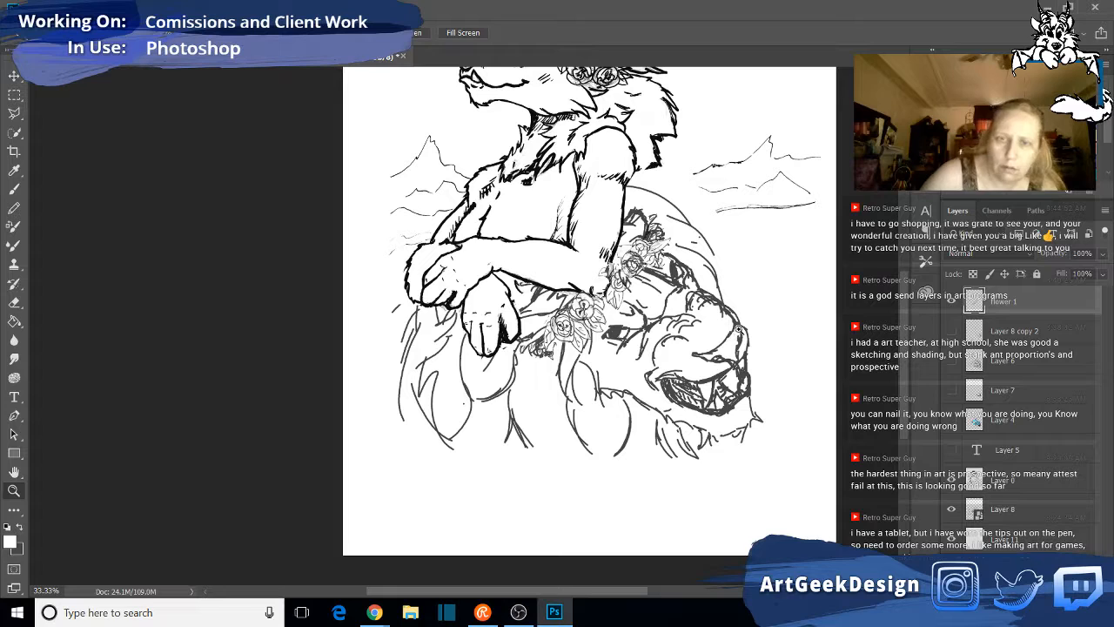
left_click_drag(696, 303, 637, 395)
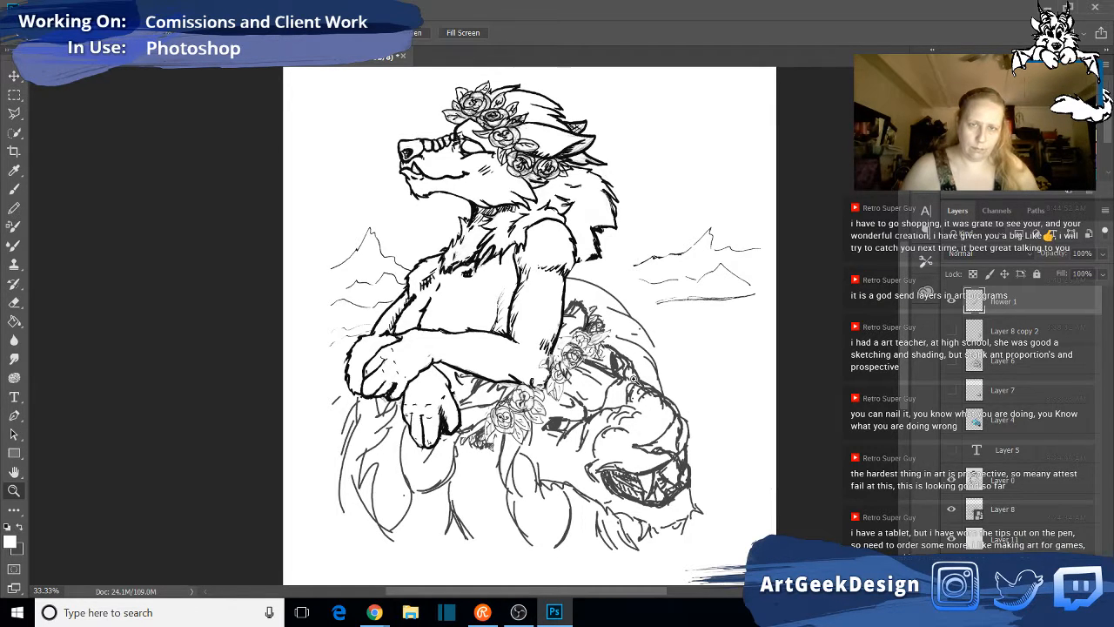
left_click(14, 207)
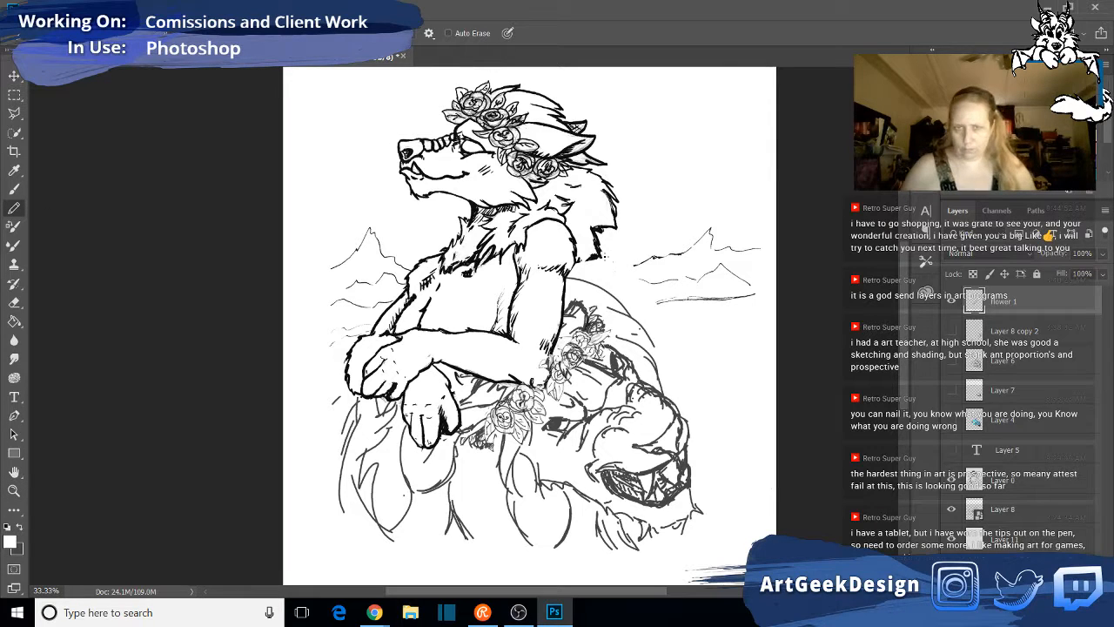
left_click(20, 528)
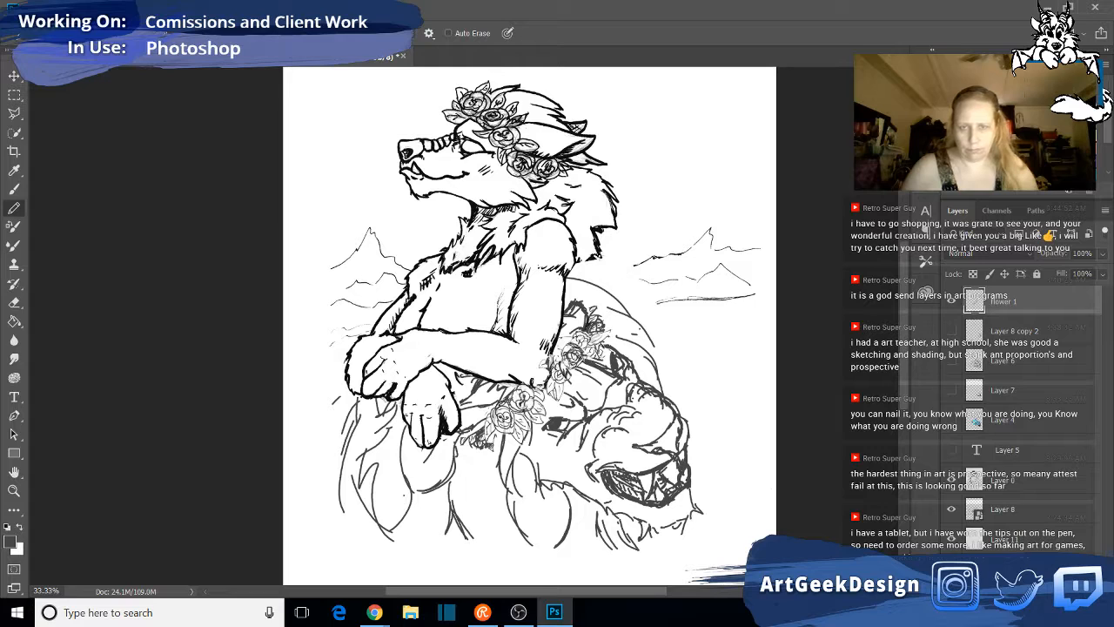
left_click_drag(598, 260, 610, 276)
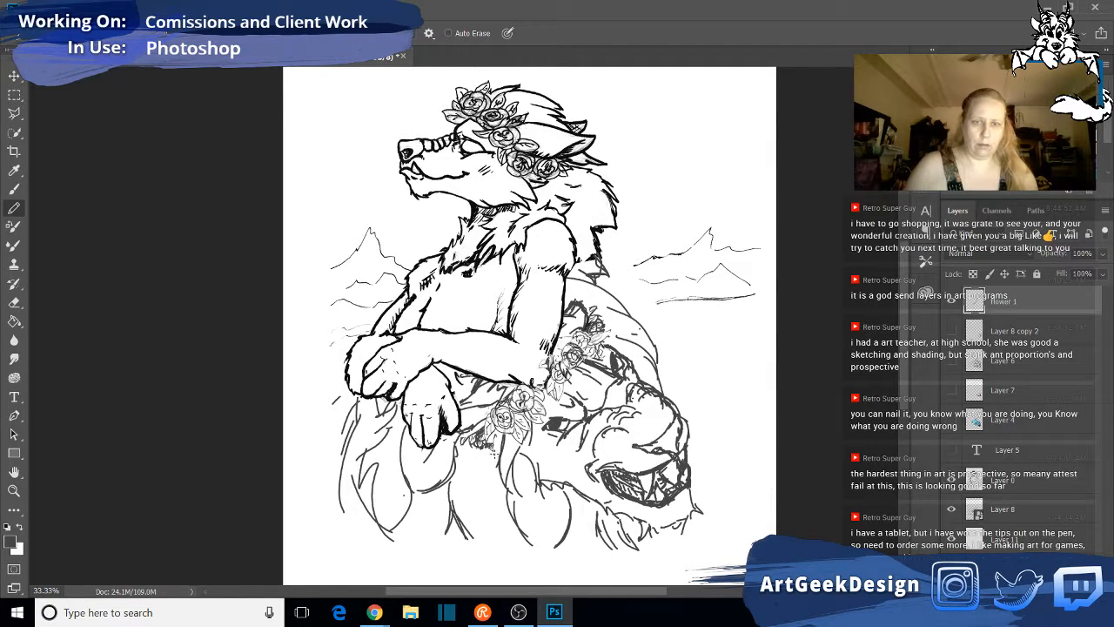
- Try a pencil stroke below the lower mane and another along the outer edge of the lion's head, and undo both
left_click_drag(446, 512, 418, 561)
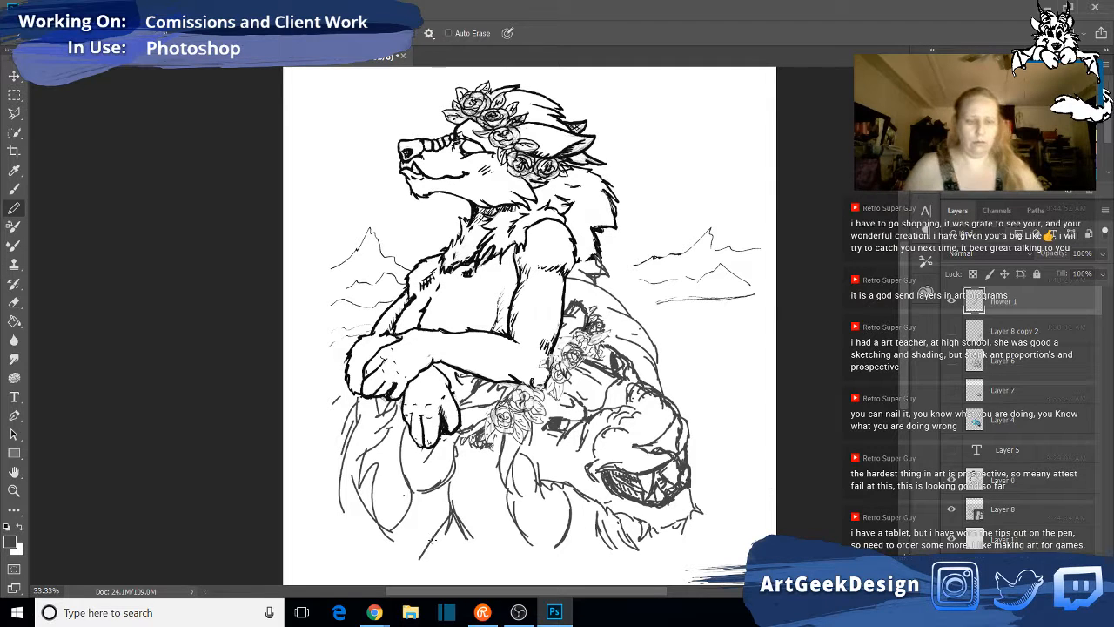
key("ctrl+z")
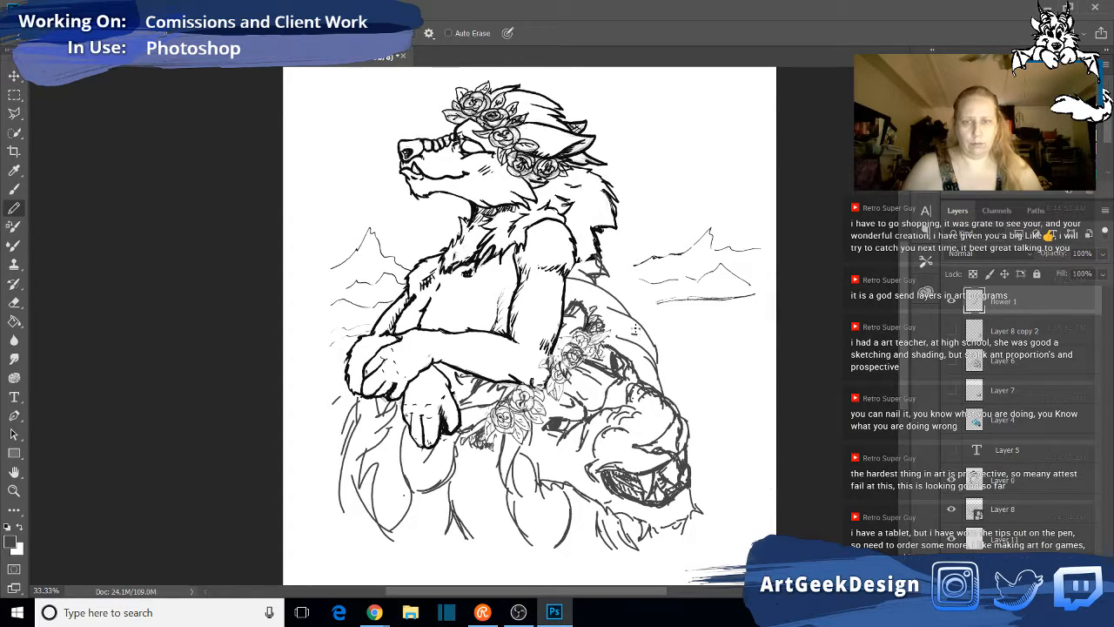
left_click_drag(648, 333, 685, 420)
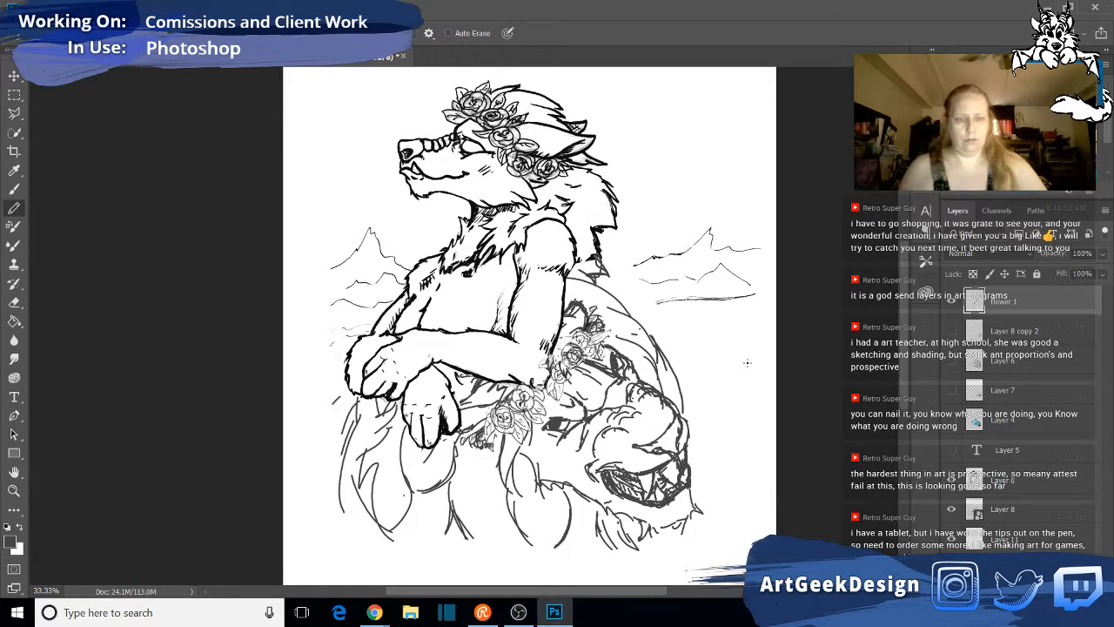
key("ctrl+z")
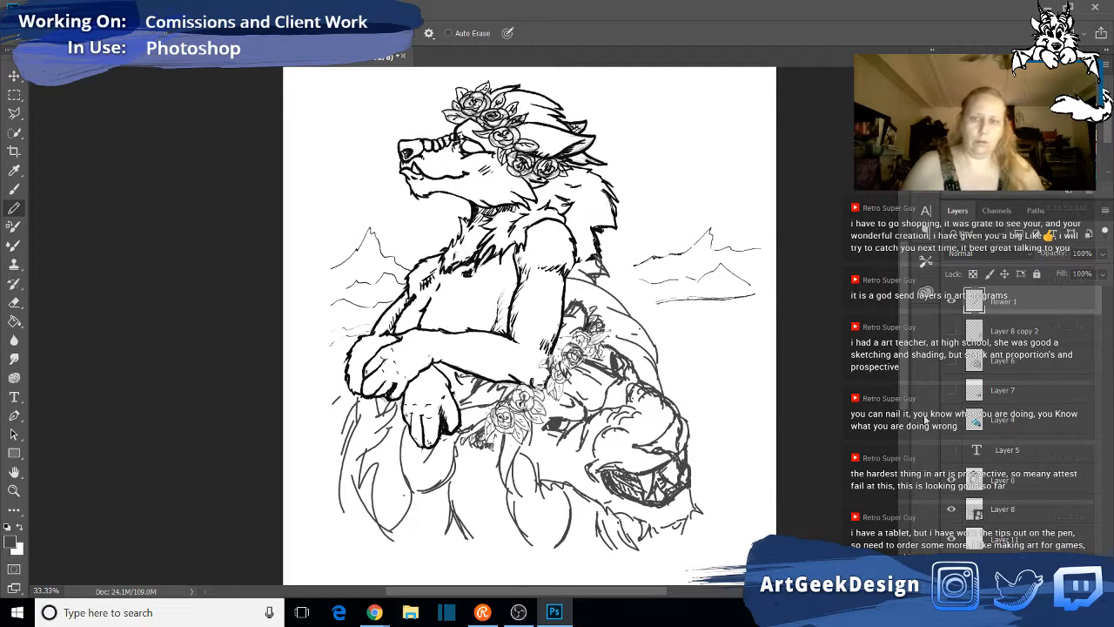
- Add a new layer above the flower layer and sketch long pencil guide strokes from the crossed paws down through the lower mane
left_click(1073, 591)
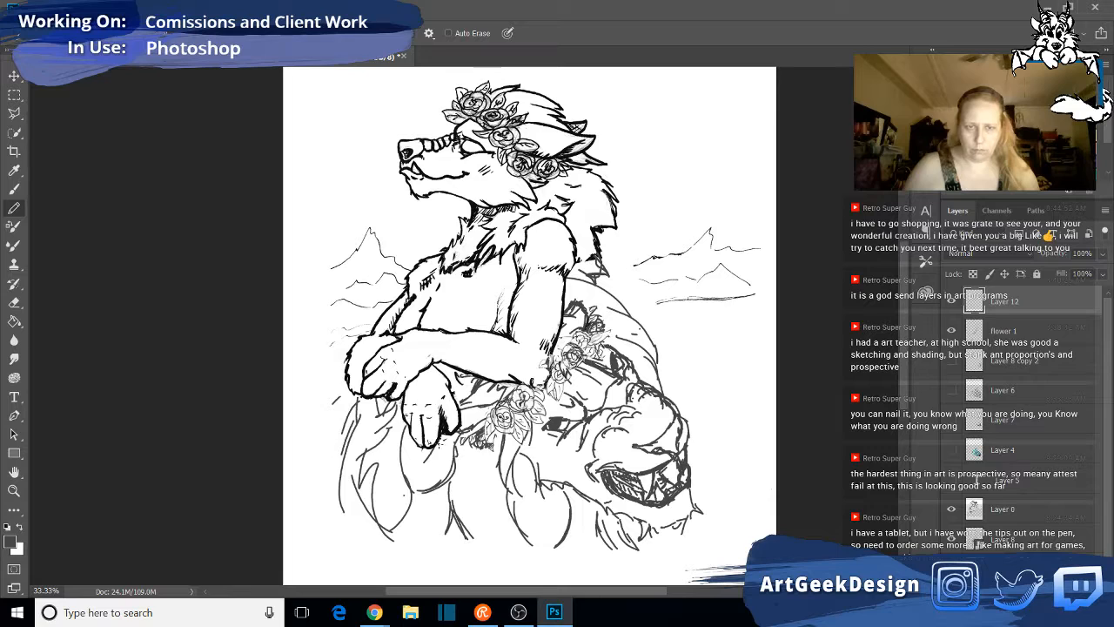
left_click_drag(440, 444, 364, 507)
mouse_move(549, 271)
left_mouse_down()
mouse_move(504, 397)
mouse_move(462, 431)
mouse_move(402, 519)
left_mouse_up()
left_click_drag(461, 433, 379, 549)
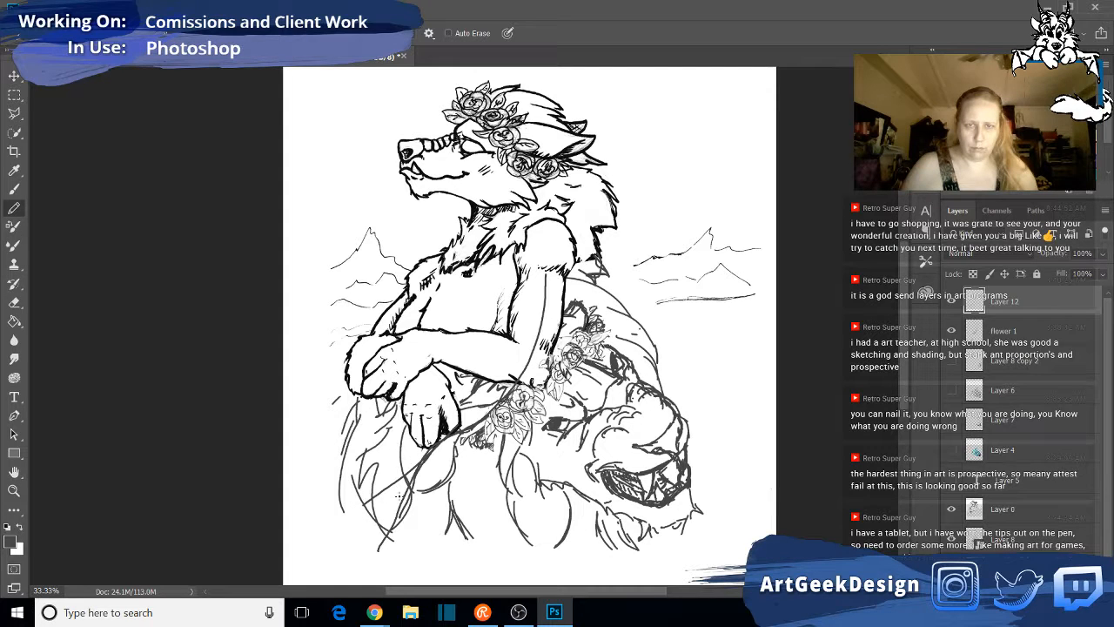
left_click_drag(396, 502, 380, 537)
mouse_move(376, 379)
left_mouse_down()
mouse_move(307, 526)
mouse_move(298, 573)
left_mouse_up()
left_click_drag(440, 447, 472, 584)
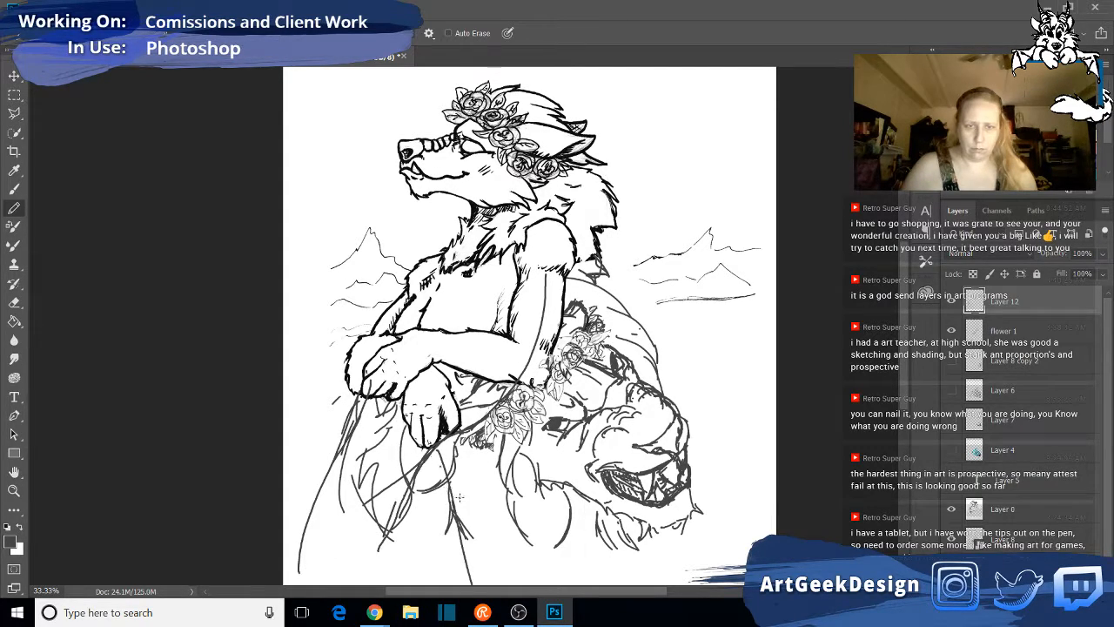
left_click_drag(440, 466, 488, 561)
left_click_drag(458, 405, 494, 463)
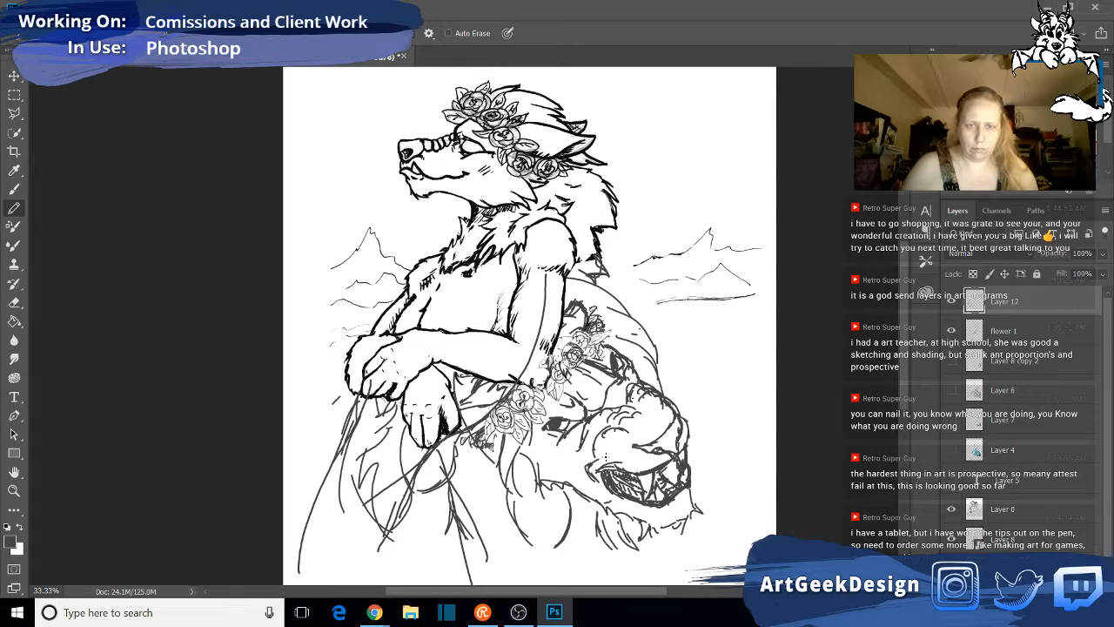
- Sketch large overlapping construction circles around the lion's head and flowers, plus a long stroke down the mane below the paws
mouse_move(454, 377)
left_mouse_down()
mouse_move(509, 324)
mouse_move(615, 339)
left_mouse_up()
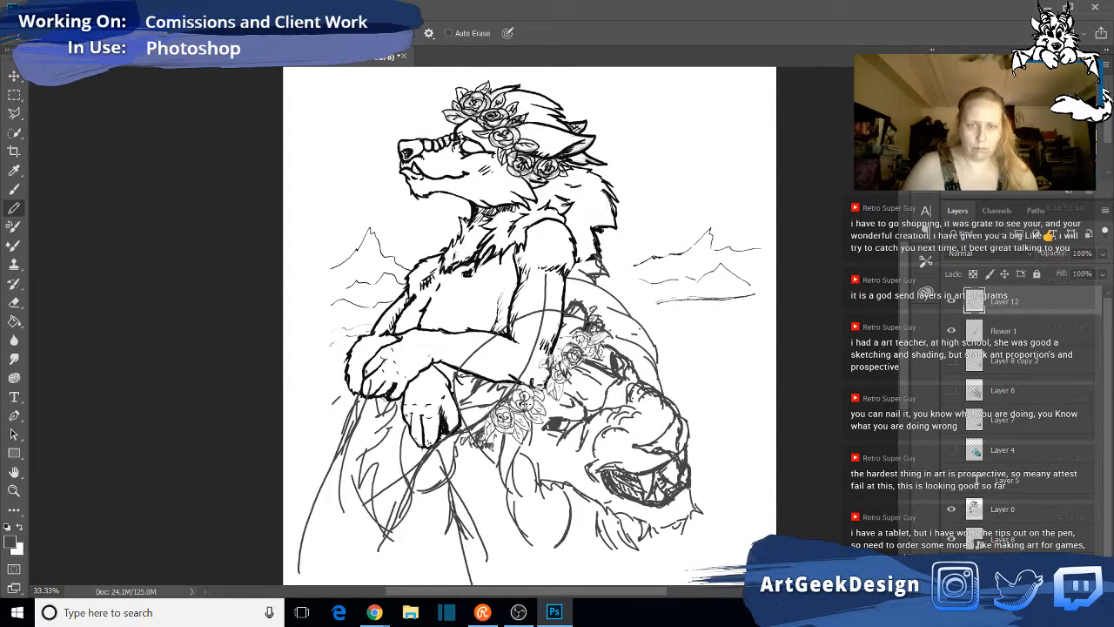
mouse_move(449, 396)
left_mouse_down()
mouse_move(543, 383)
mouse_move(430, 453)
left_mouse_up()
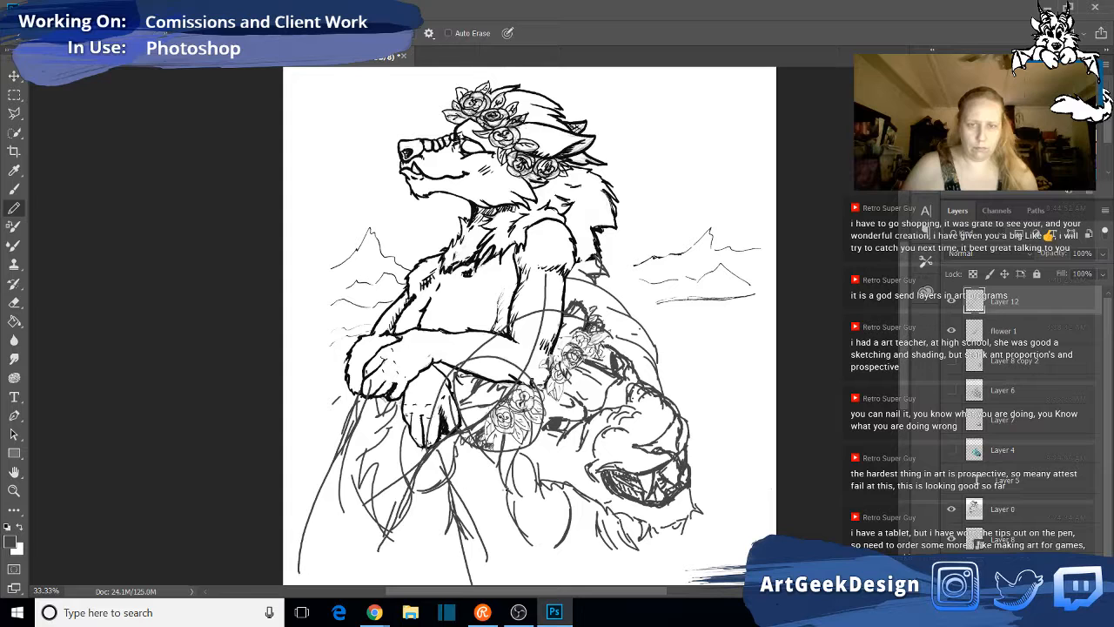
mouse_move(402, 366)
left_mouse_down()
mouse_move(573, 545)
mouse_move(634, 394)
mouse_move(573, 325)
mouse_move(398, 355)
left_mouse_up()
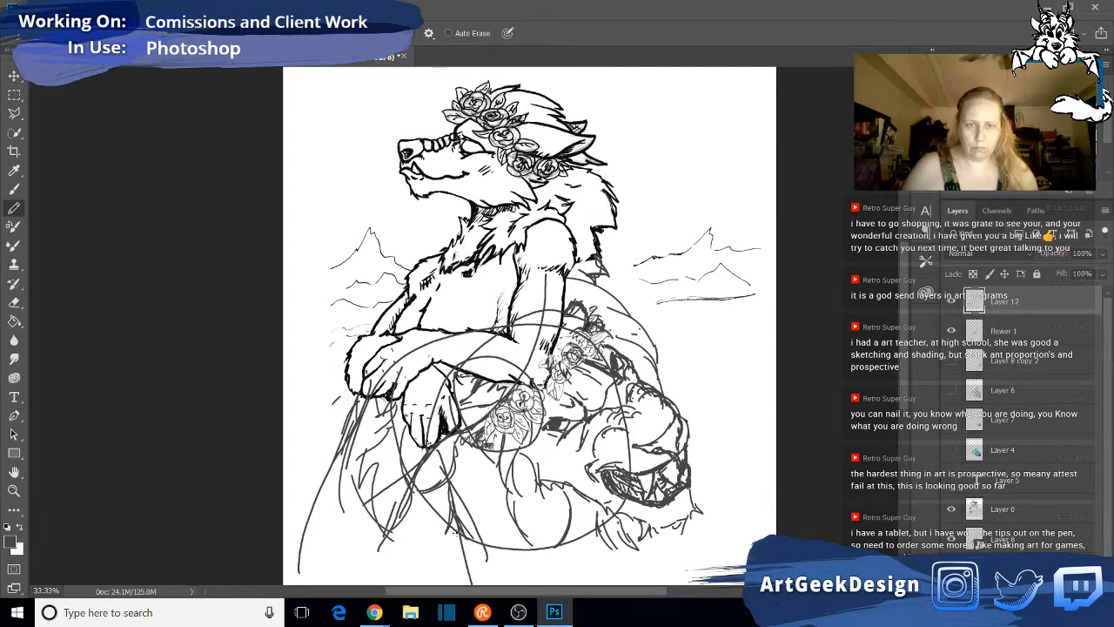
left_click_drag(447, 390, 364, 536)
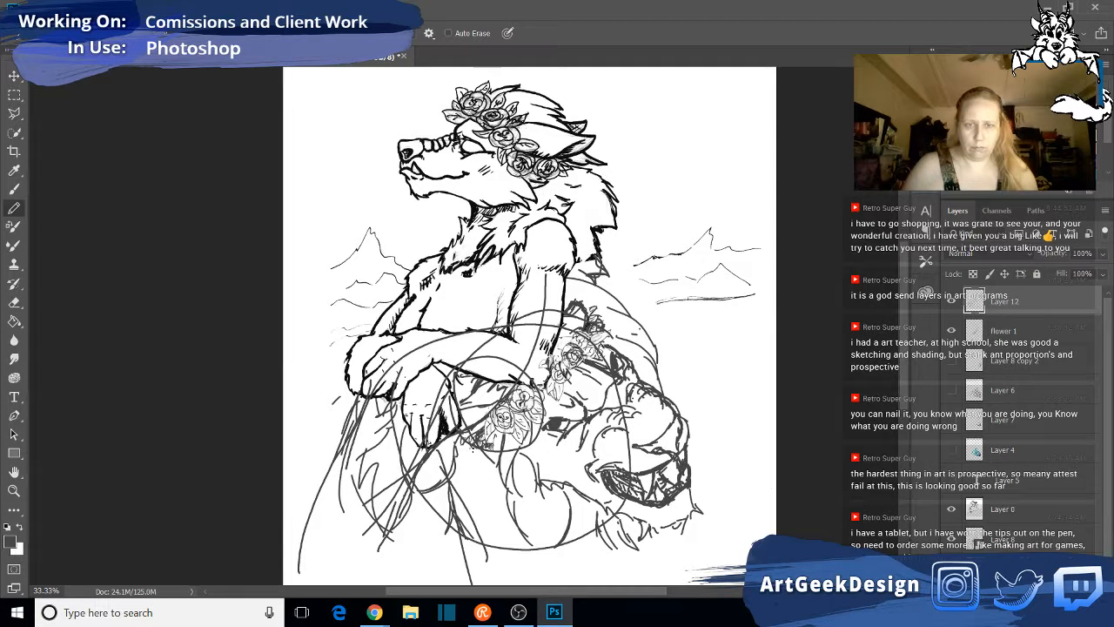
- Draw long pencil guide lines fanning down from the lower mane and the lion's chin to the canvas's lower edge
left_click_drag(492, 493, 545, 585)
left_click_drag(460, 499, 464, 584)
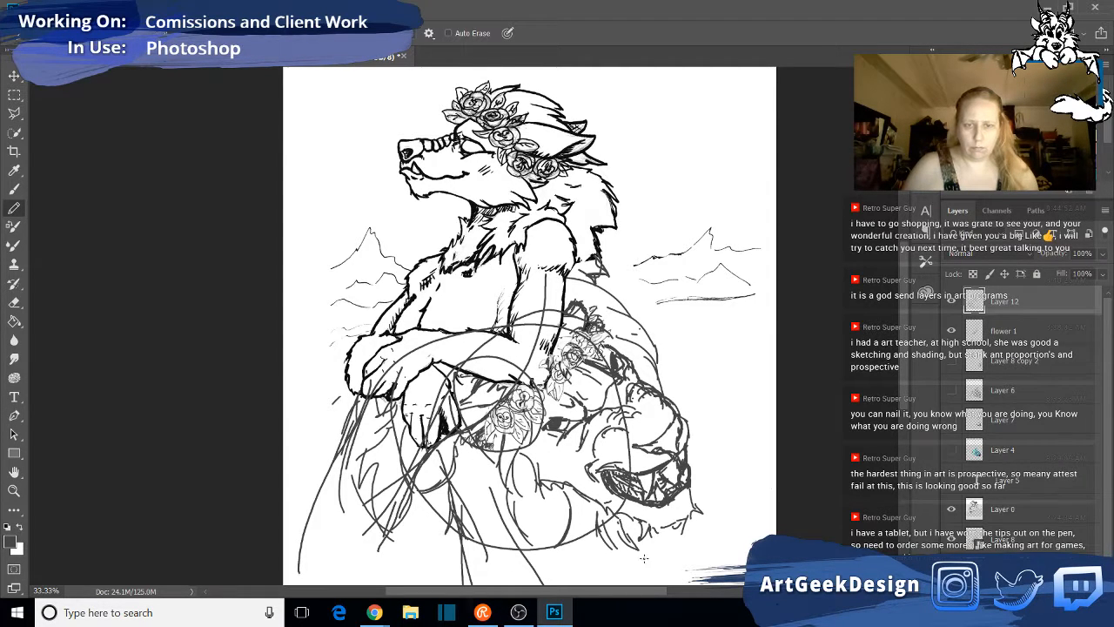
left_click_drag(601, 535, 662, 585)
left_click_drag(462, 477, 434, 585)
left_click_drag(453, 508, 449, 585)
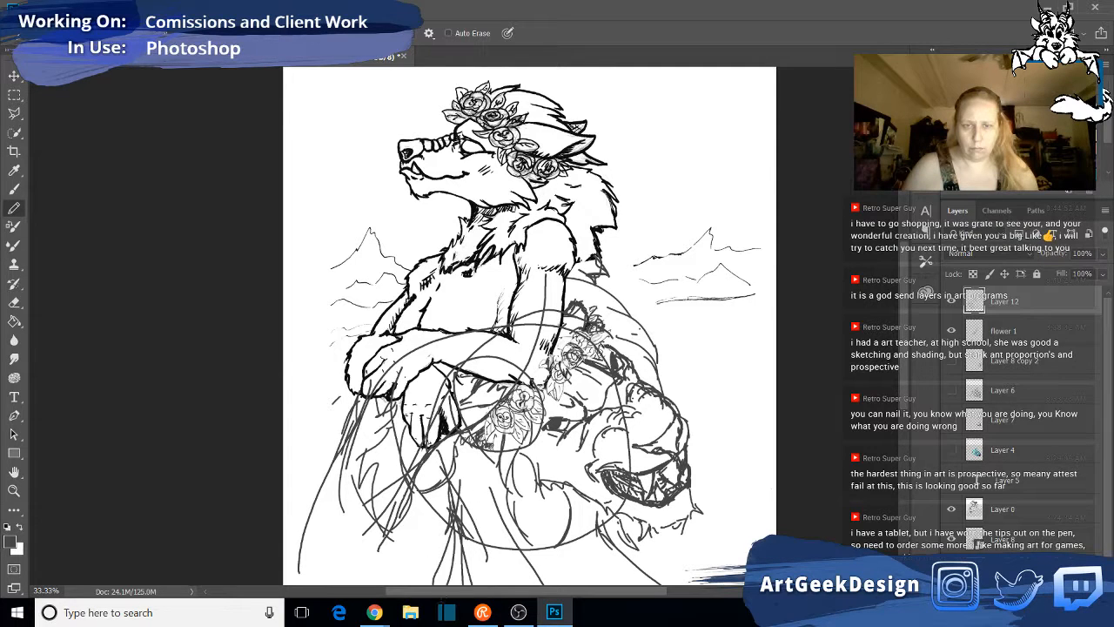
left_click_drag(450, 527, 439, 584)
left_click_drag(464, 464, 424, 594)
left_click_drag(576, 520, 664, 595)
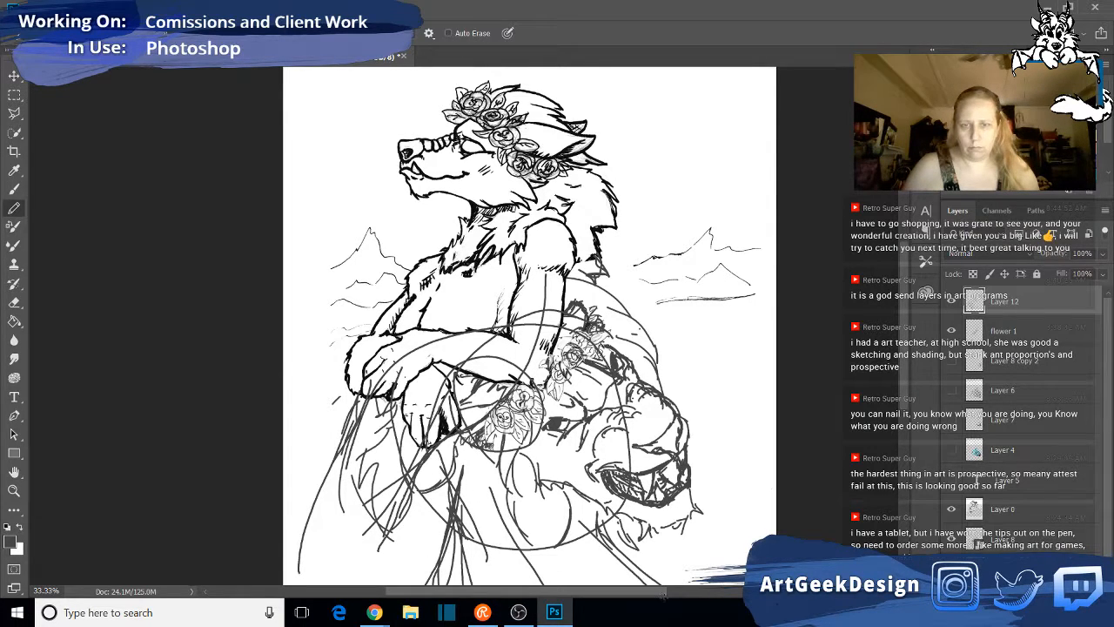
- Sketch an arc across the lion's muzzle and wide construction circles around its whole face
mouse_move(599, 327)
left_mouse_down()
mouse_move(617, 340)
mouse_move(657, 450)
left_mouse_up()
left_click_drag(602, 521, 651, 474)
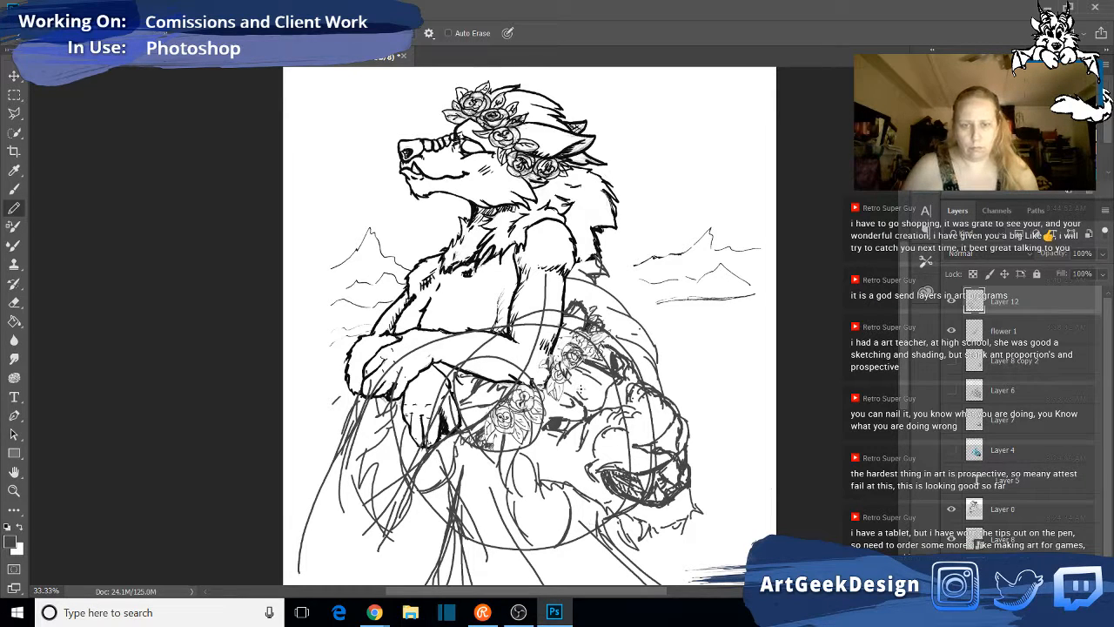
mouse_move(484, 331)
left_mouse_down()
mouse_move(604, 519)
mouse_move(491, 481)
mouse_move(622, 360)
mouse_move(599, 489)
mouse_move(514, 387)
left_mouse_up()
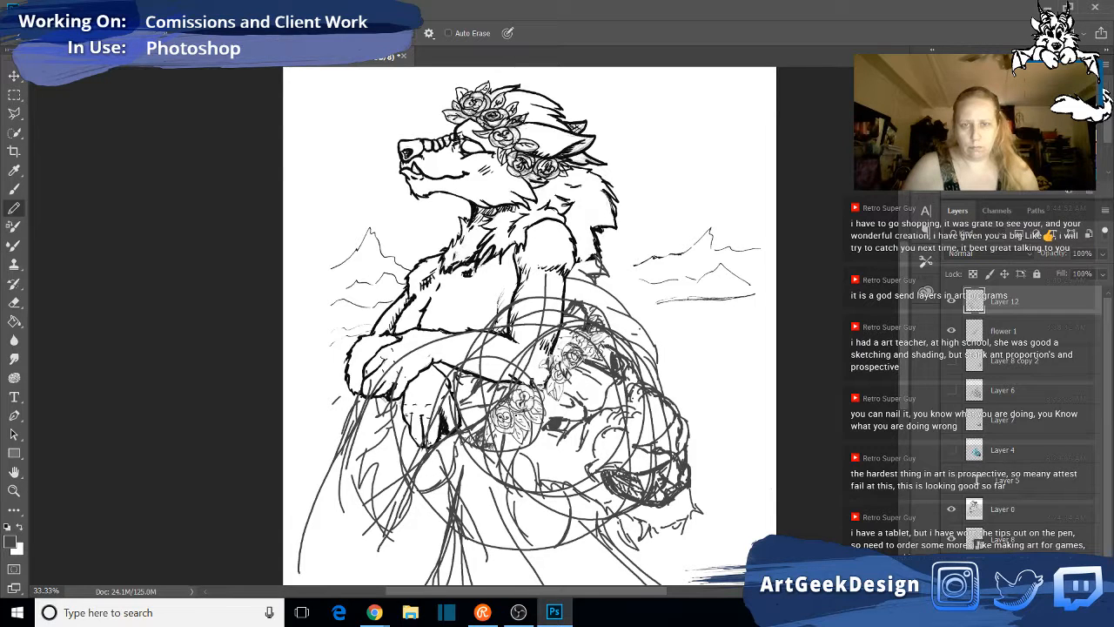
- Sketch a big rounded loop with a small oval inside it beside the lion's face, below the distant mountains
left_click_drag(632, 389, 805, 360)
mouse_move(669, 402)
left_mouse_down()
mouse_move(754, 393)
mouse_move(754, 284)
mouse_move(681, 375)
mouse_move(692, 311)
mouse_move(694, 377)
mouse_move(700, 311)
mouse_move(774, 310)
mouse_move(648, 427)
left_mouse_up()
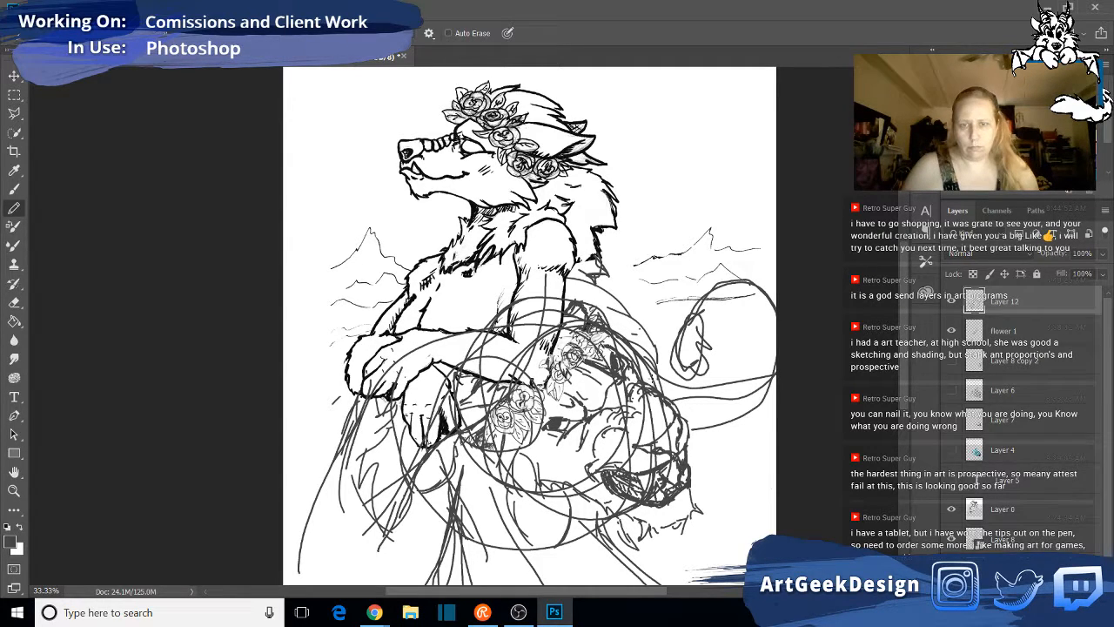
mouse_move(663, 377)
left_mouse_down()
mouse_move(763, 384)
mouse_move(712, 409)
mouse_move(775, 372)
left_mouse_up()
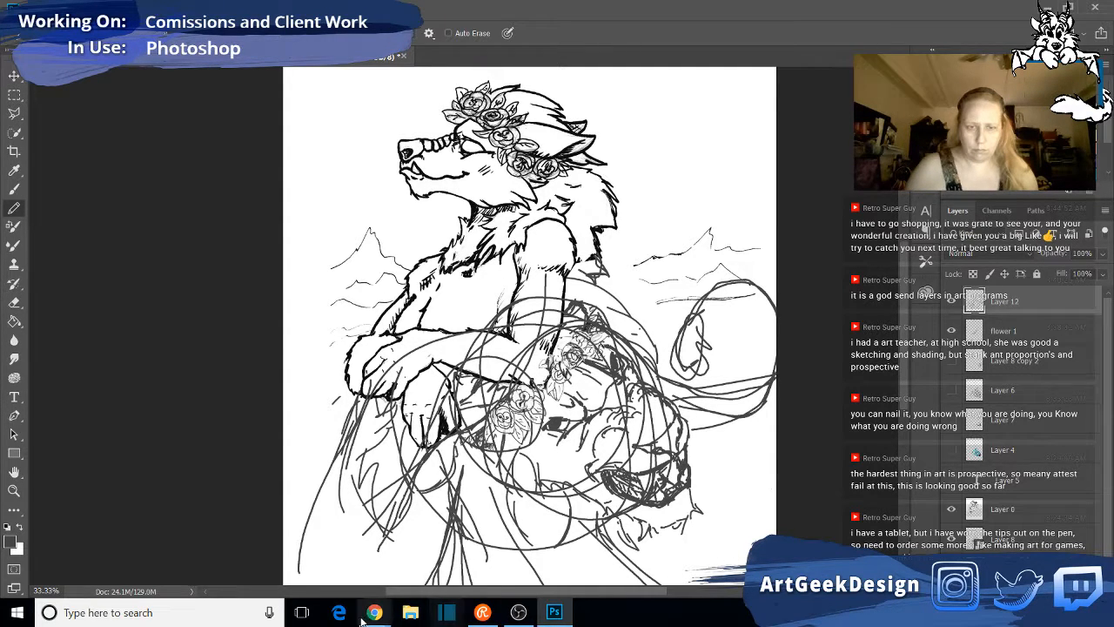
- Switch to Chrome and search images for "male african lion" instead of lion skulls
mouse_move(375, 612)
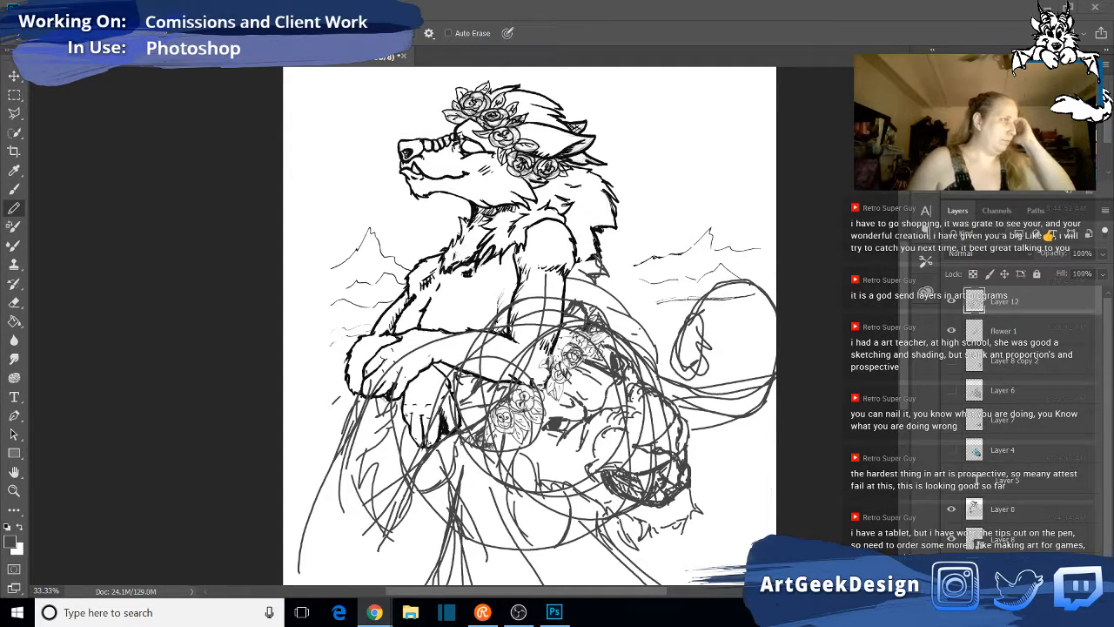
left_click(374, 612)
left_click_drag(616, 104, 701, 110)
scroll(688, 269, "up", 10)
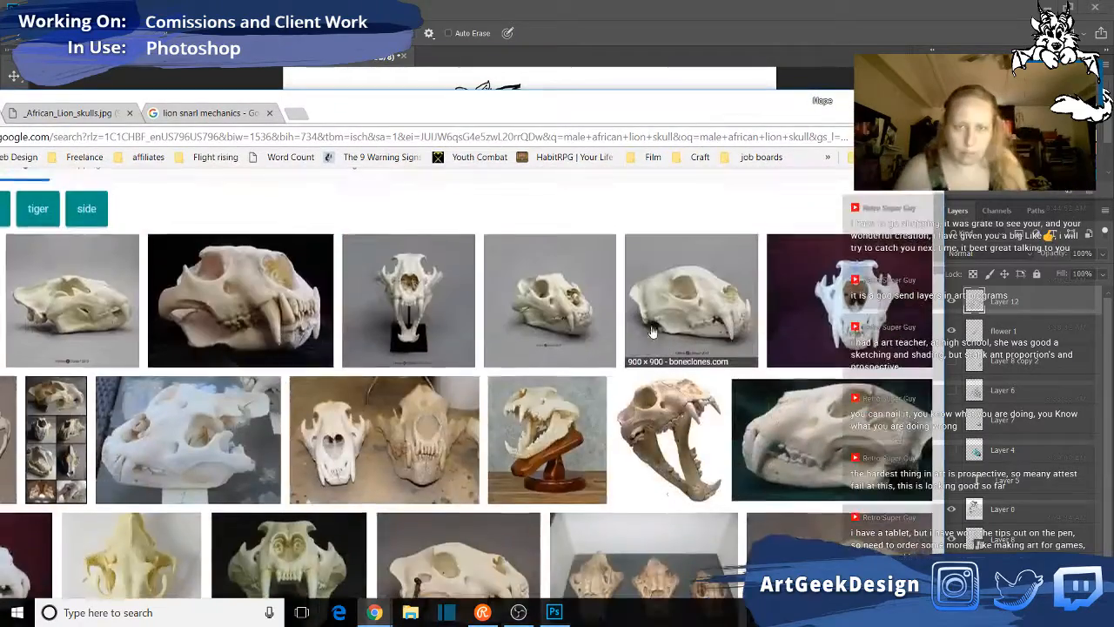
scroll(645, 344, "up", 2)
left_click_drag(449, 116, 590, 100)
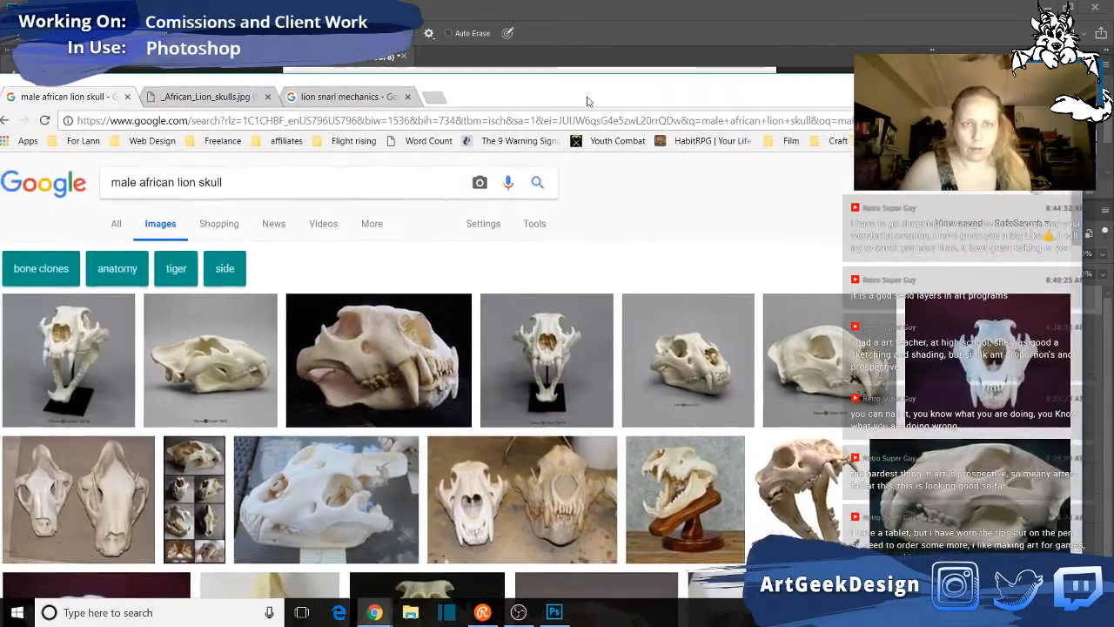
left_click_drag(241, 177, 199, 177)
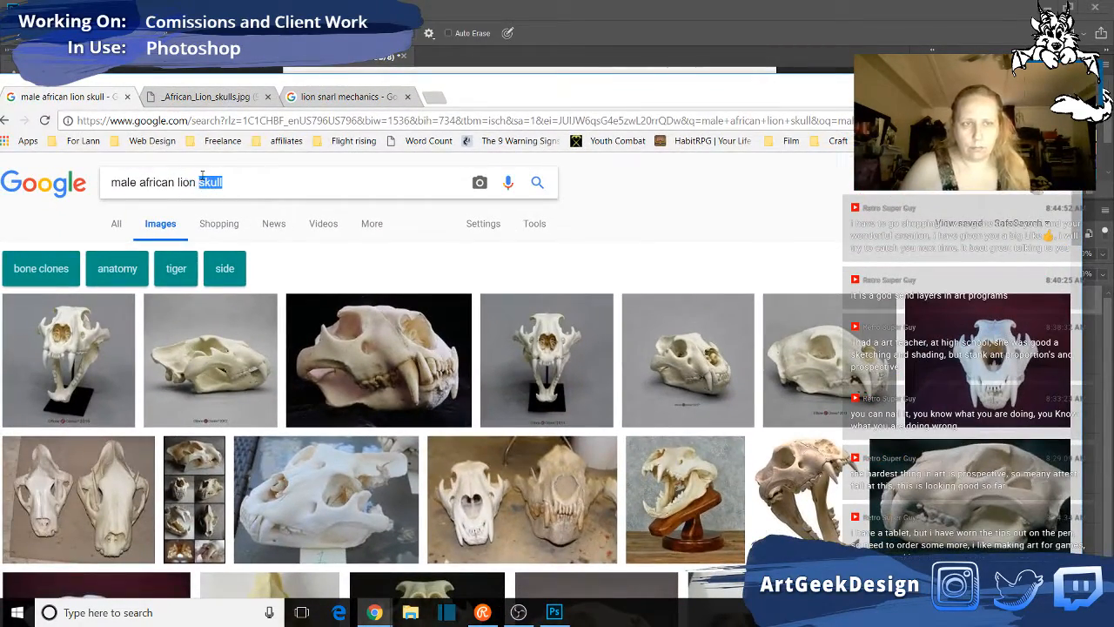
key("BackSpace")
key("Return")
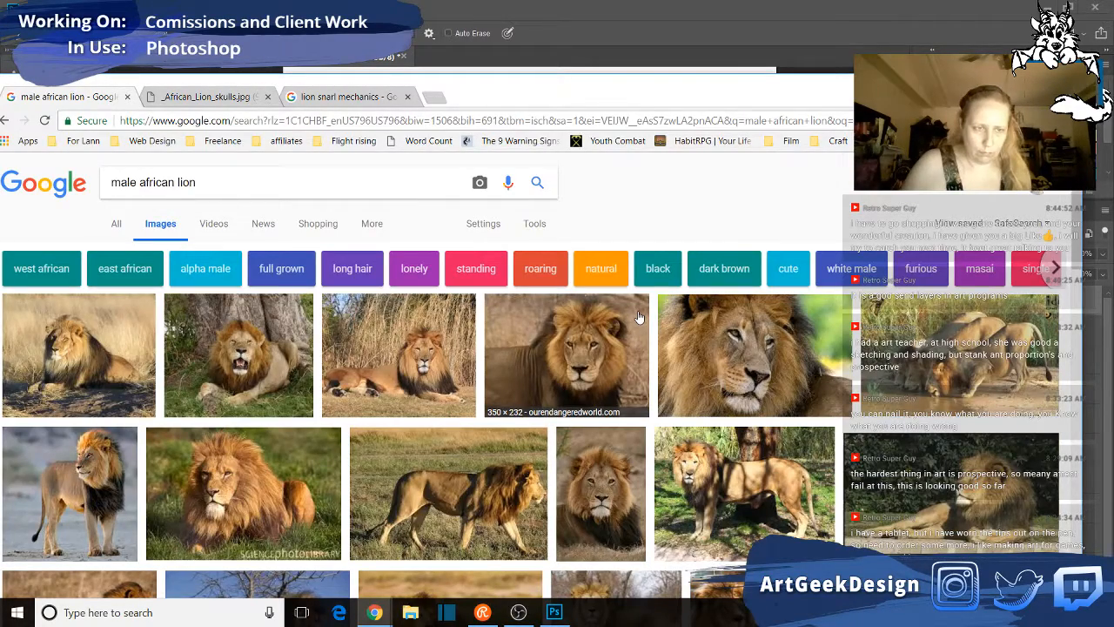
- Examine the male African lion photos for pose, mane and body proportion references
scroll(639, 316, "down", 3)
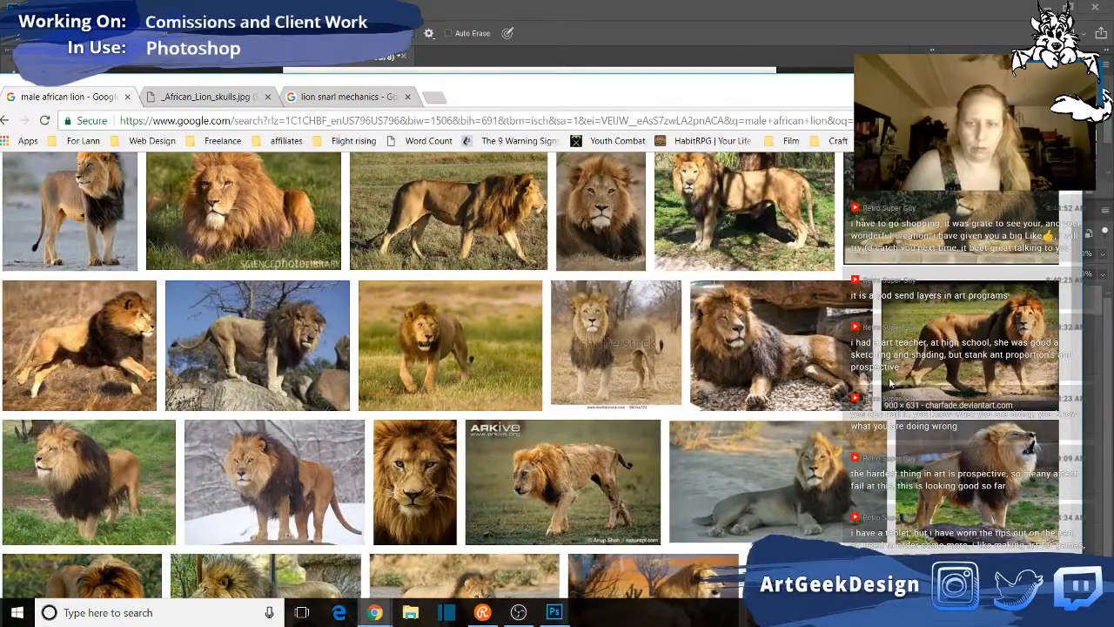
scroll(890, 384, "down", 3)
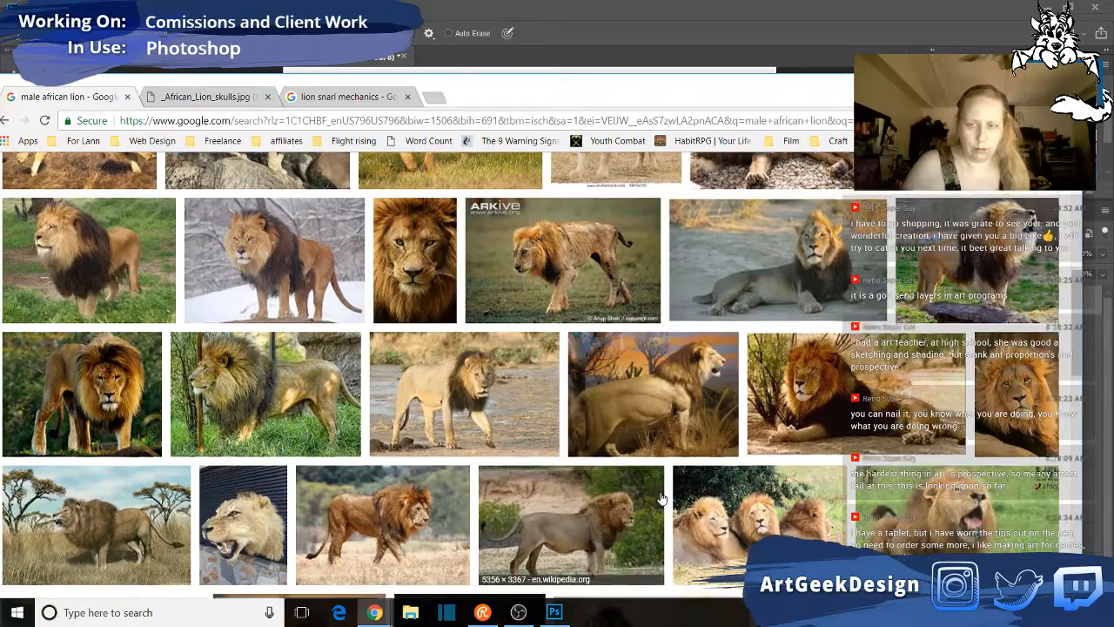
scroll(662, 498, "down", 2)
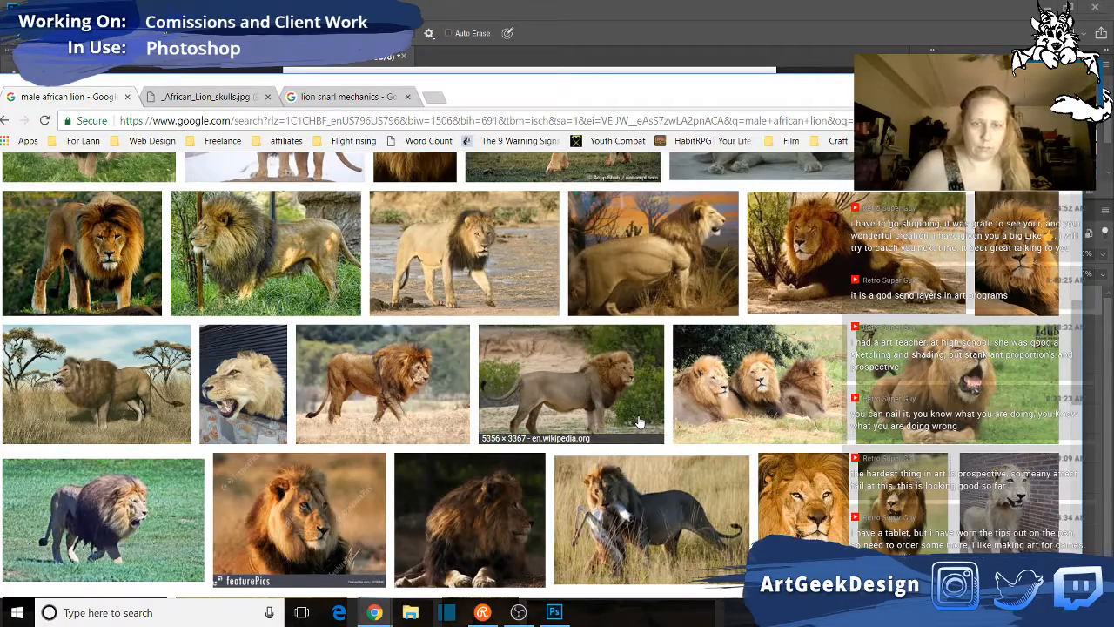
scroll(640, 422, "down", 1)
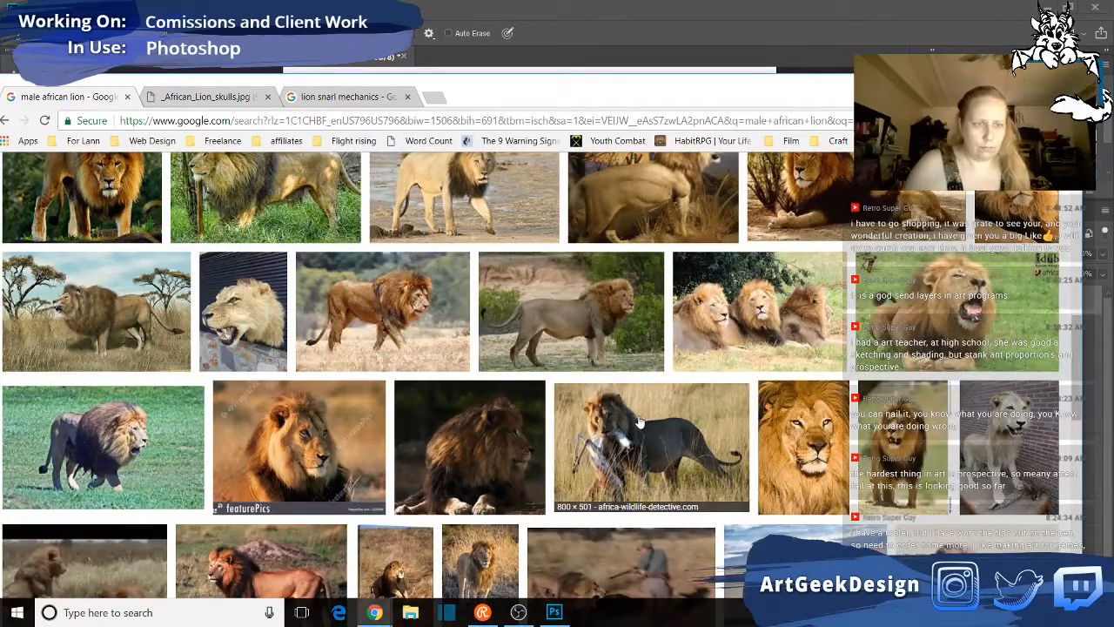
scroll(640, 422, "down", 2)
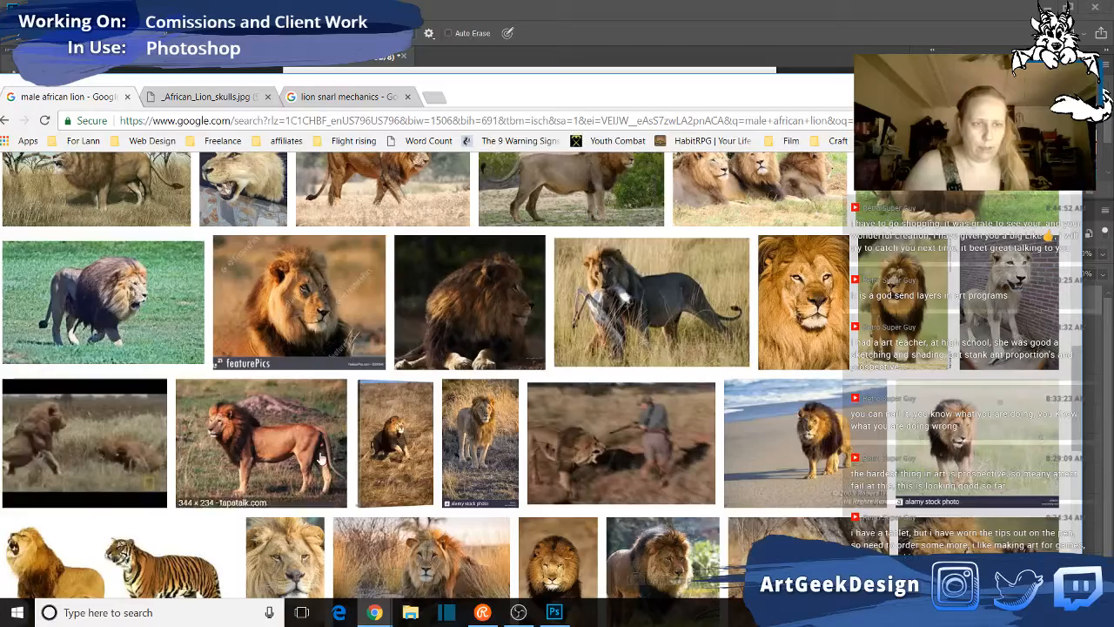
scroll(564, 489, "down", 2)
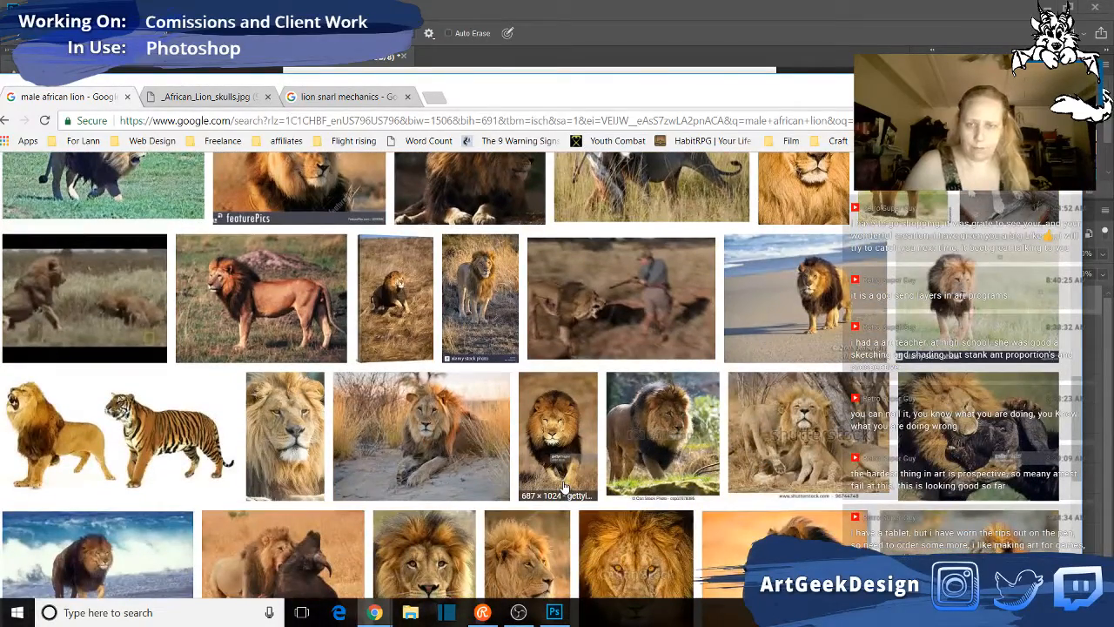
scroll(564, 489, "down", 3)
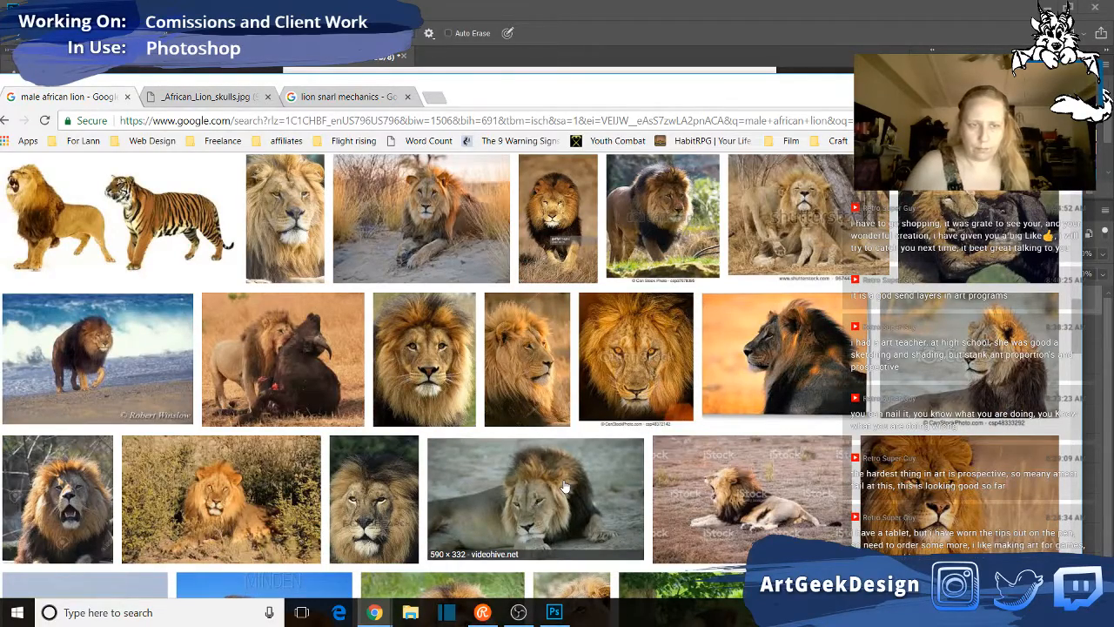
scroll(565, 487, "down", 1)
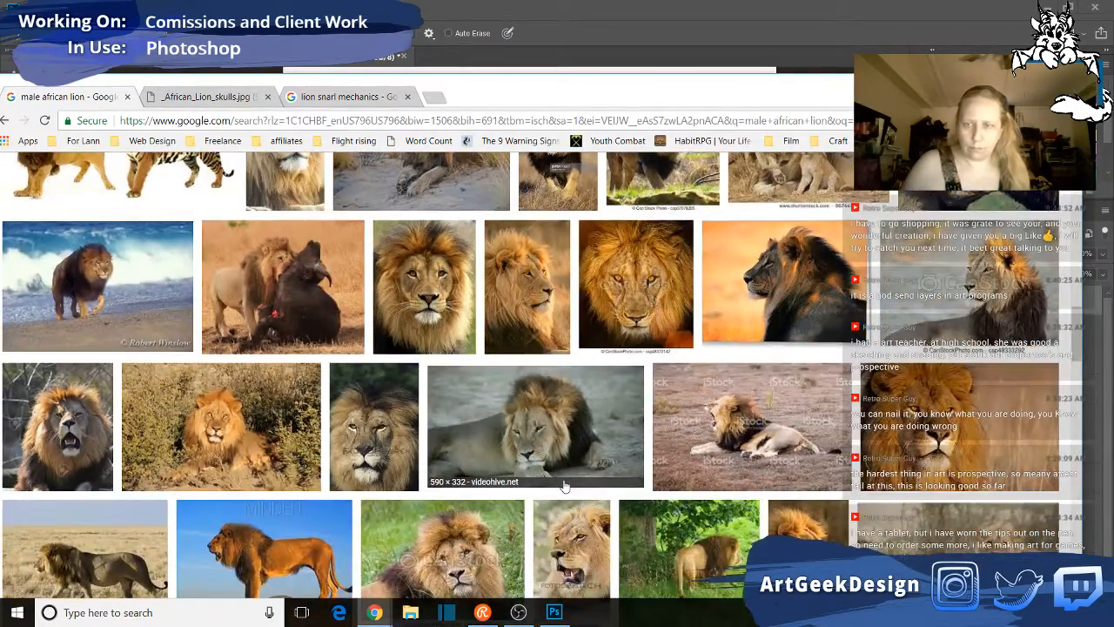
scroll(564, 488, "down", 2)
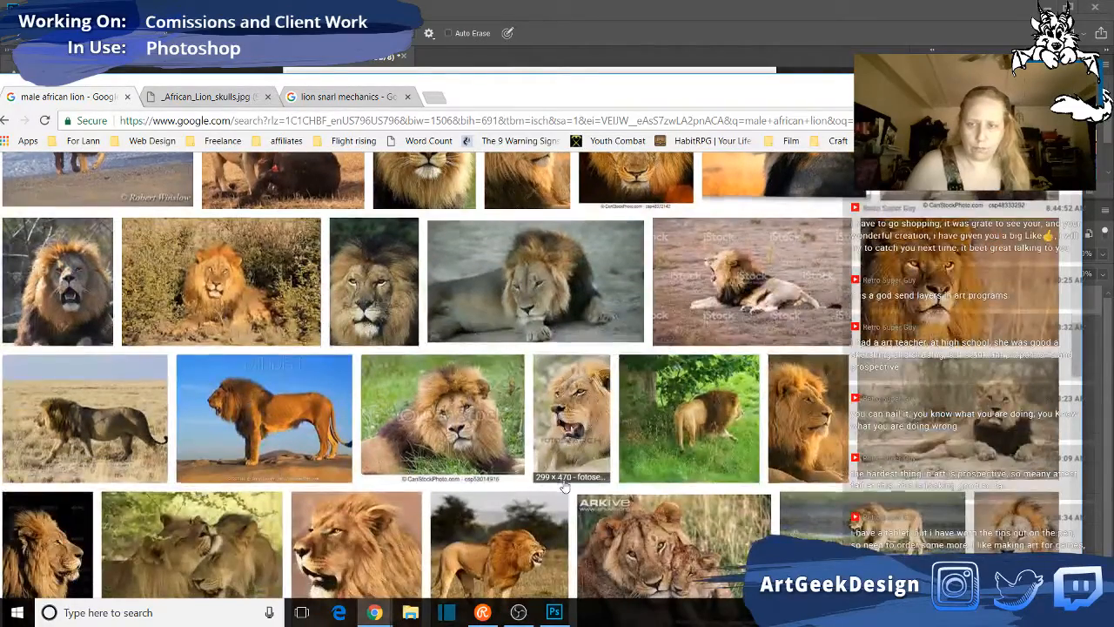
scroll(565, 487, "down", 2)
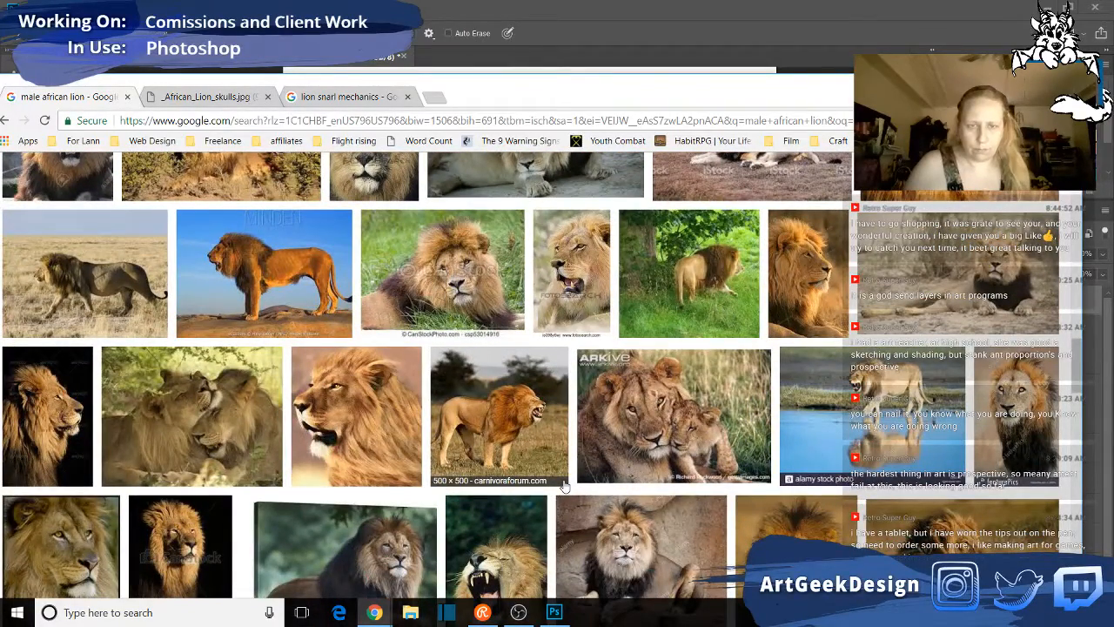
scroll(565, 486, "down", 5)
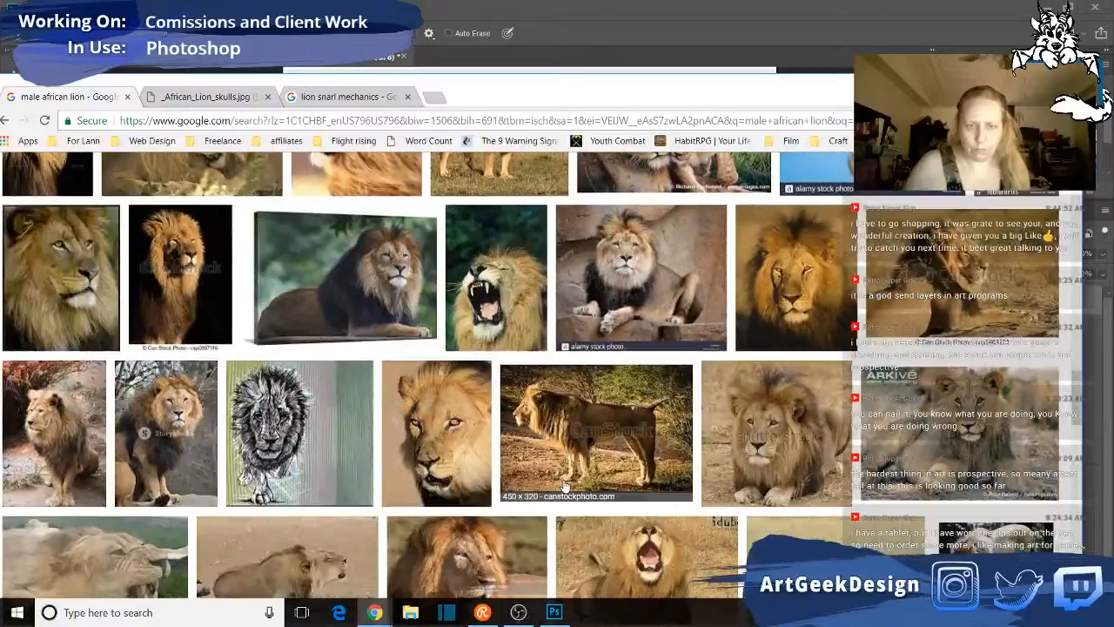
scroll(1090, 443, "down", 7)
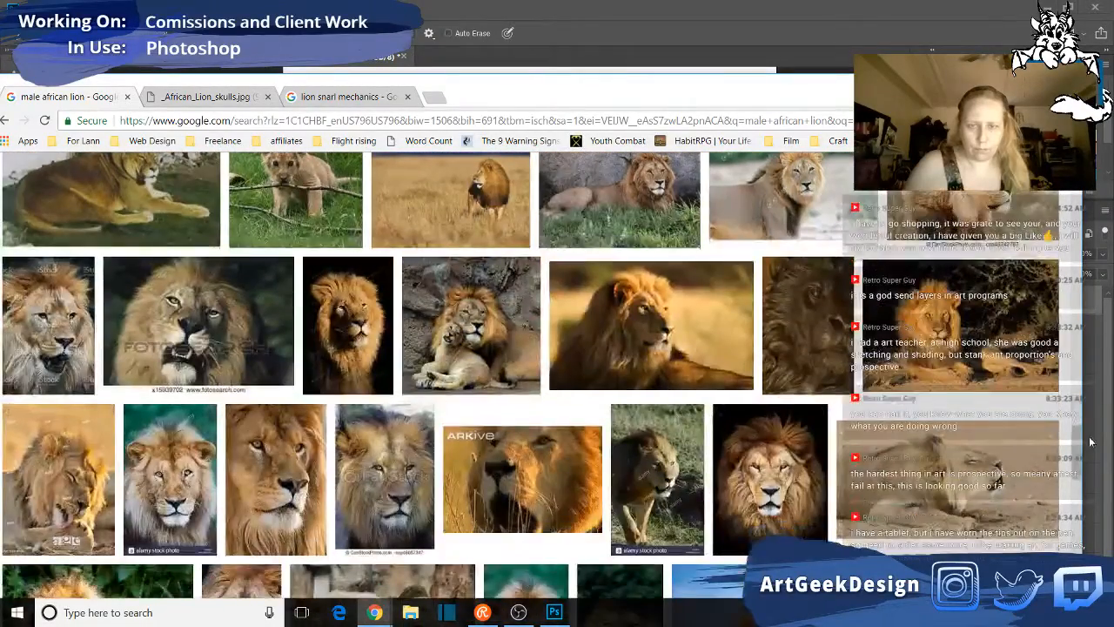
- Refine the image search to "male african lion and trainer"
left_click_drag(1090, 443, 1081, 184)
left_click(226, 177)
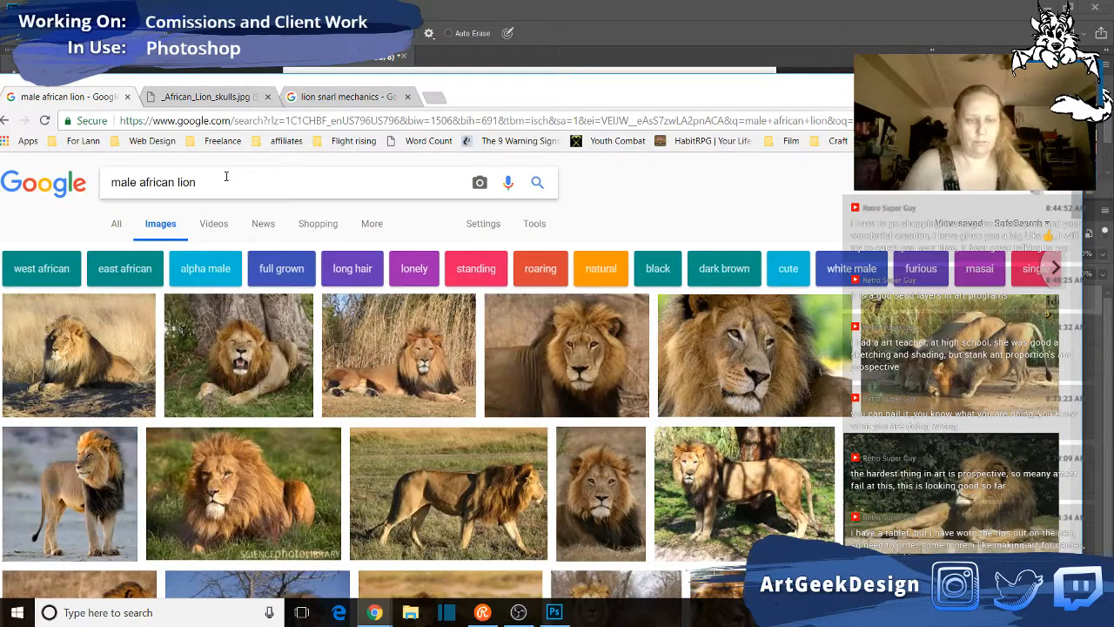
type("and trainer")
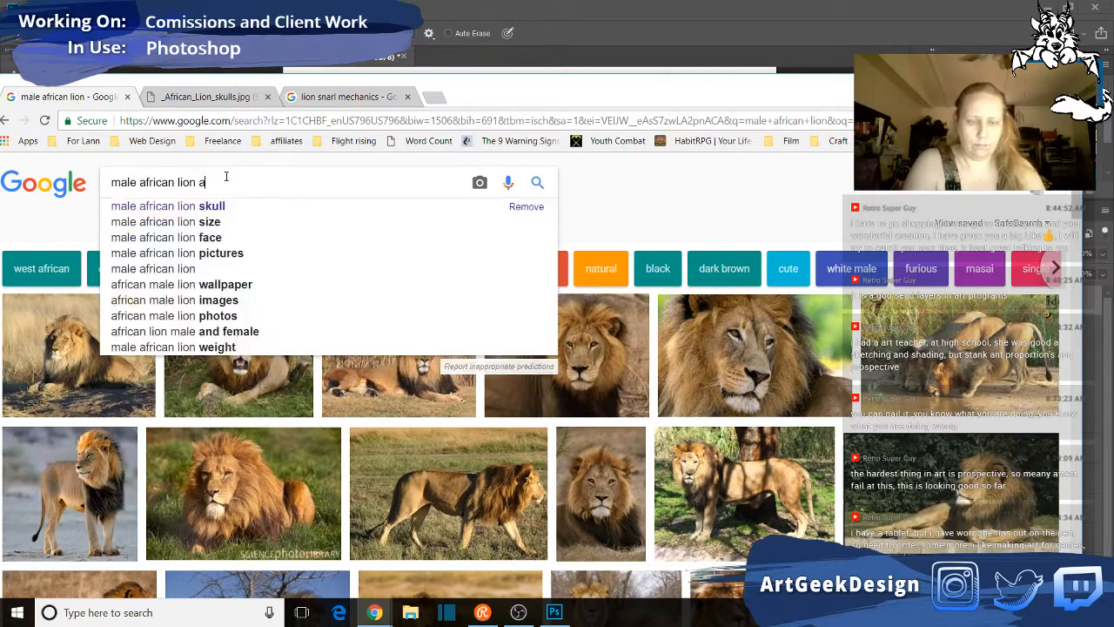
key("Return")
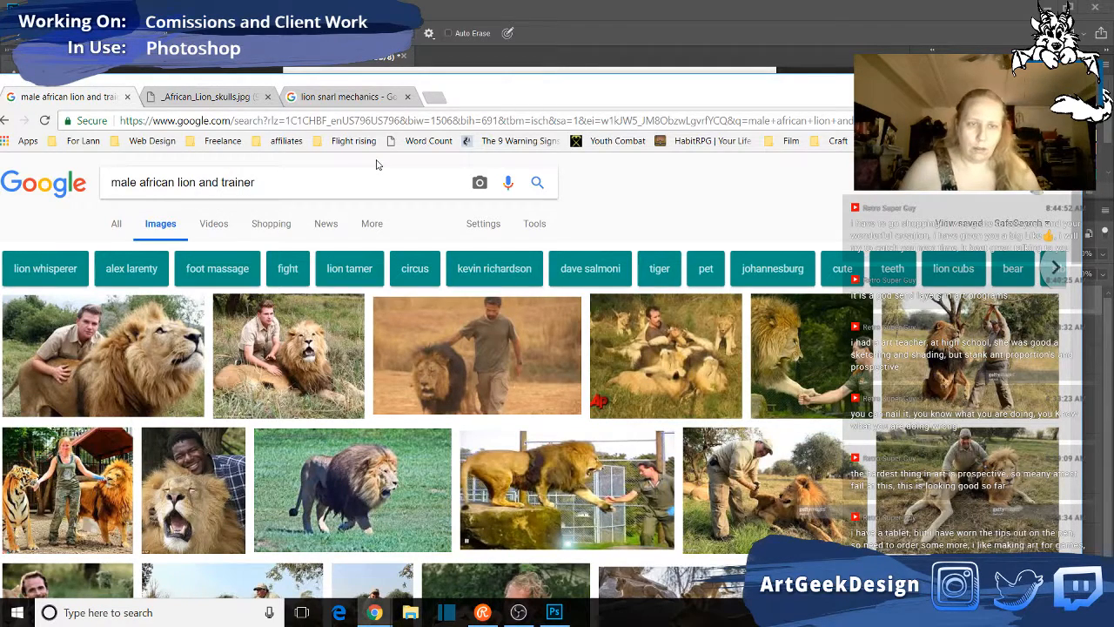
- Examine the lion and trainer photos for how large a male lion's head and body are beside a person
scroll(323, 174, "down", 1)
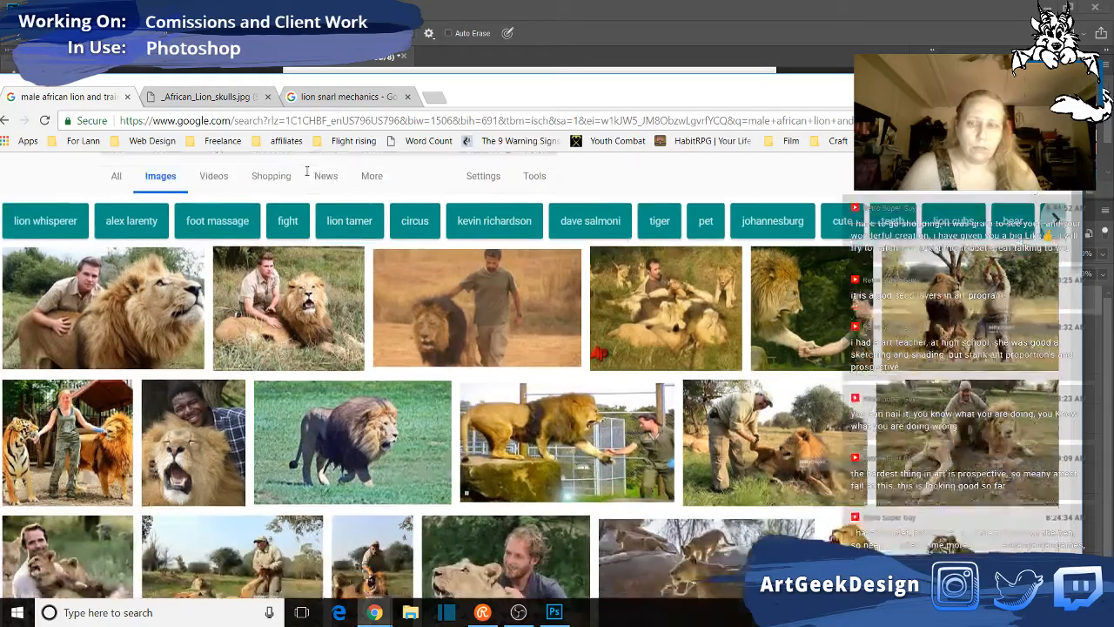
scroll(305, 170, "down", 2)
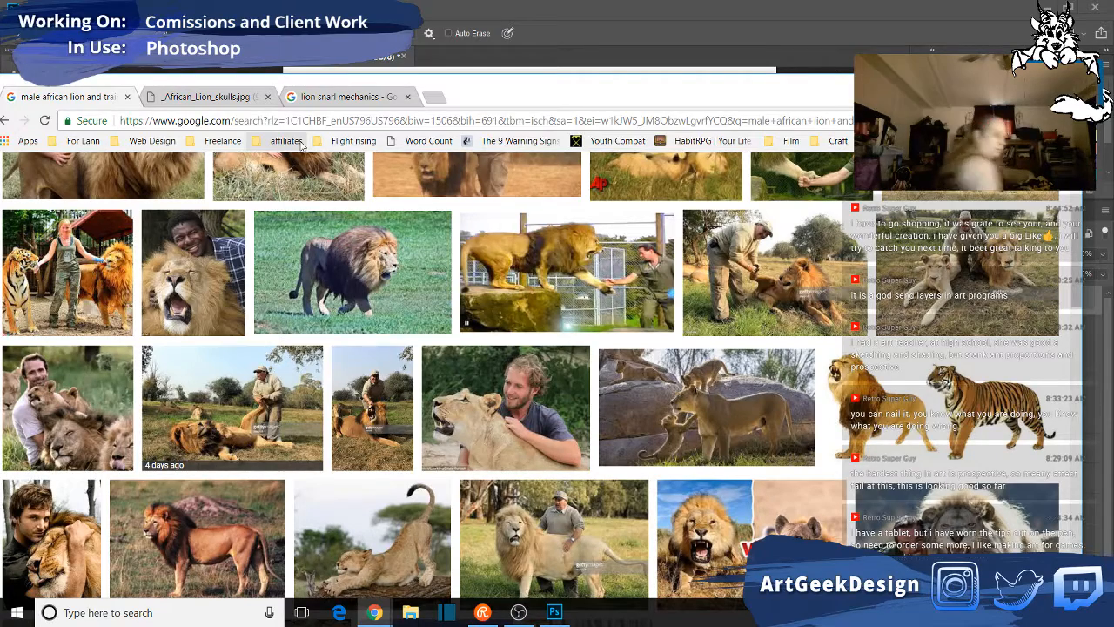
left_click(856, 6)
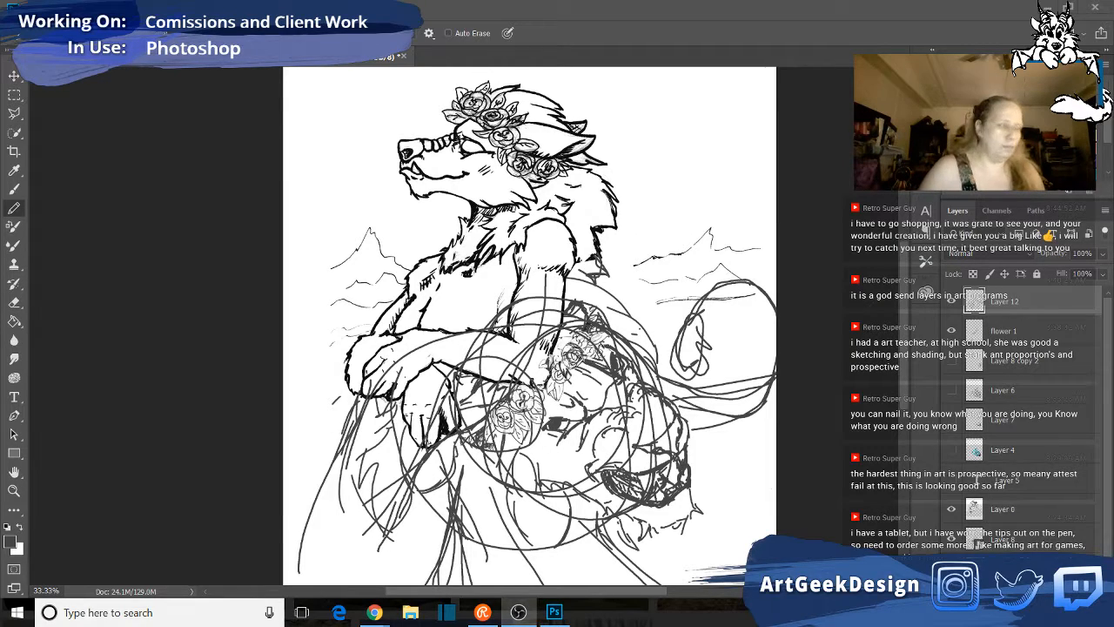
mouse_move(374, 612)
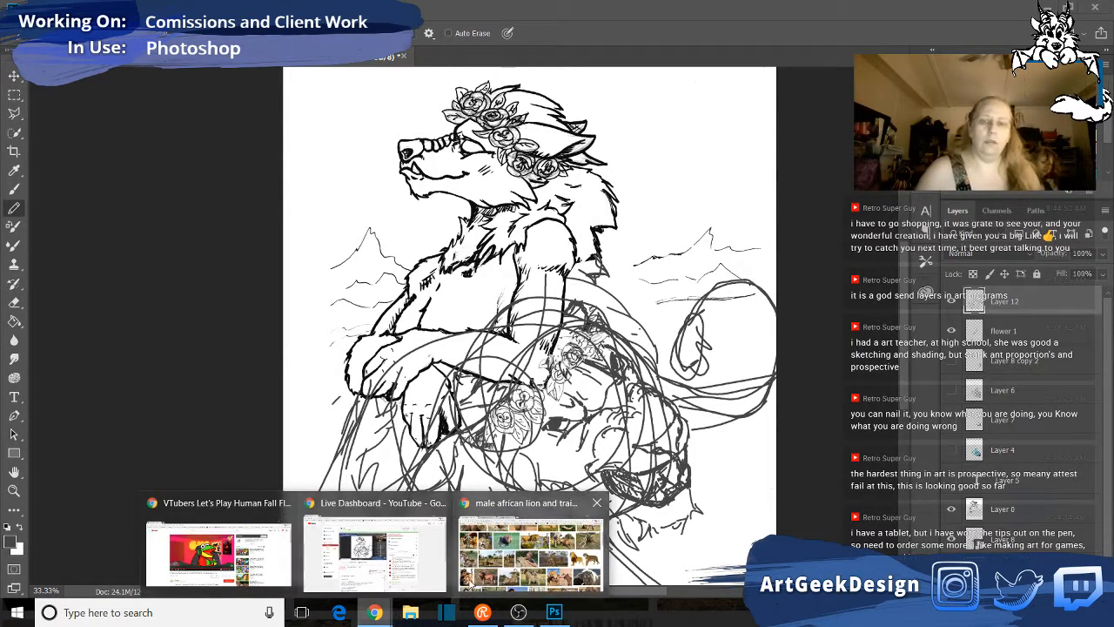
left_click(470, 586)
scroll(662, 366, "down", 3)
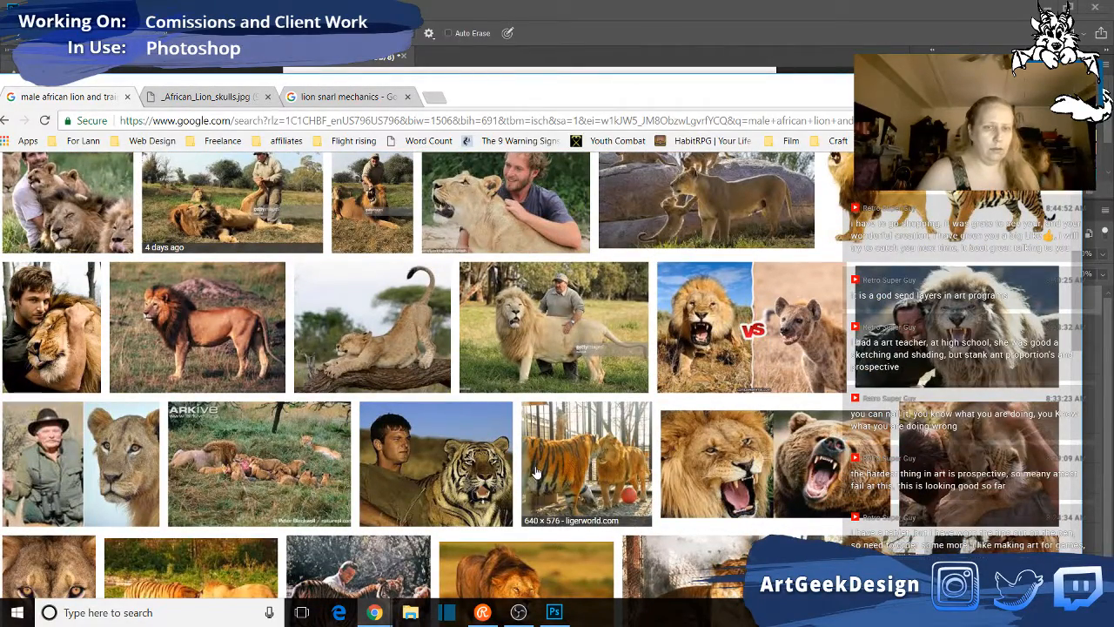
scroll(536, 473, "down", 3)
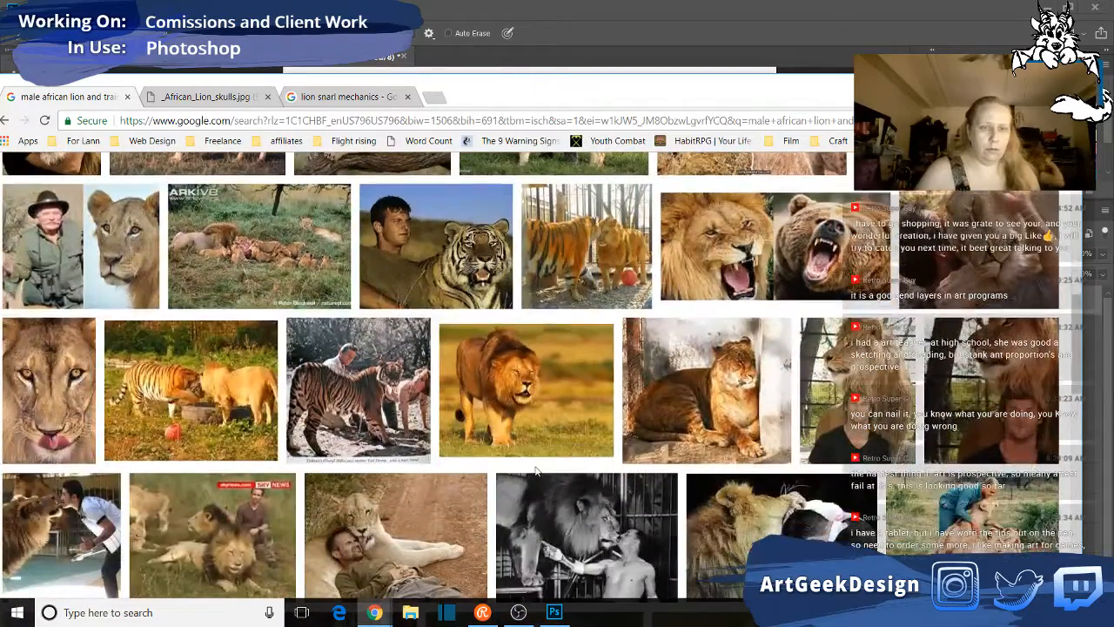
scroll(536, 471, "down", 2)
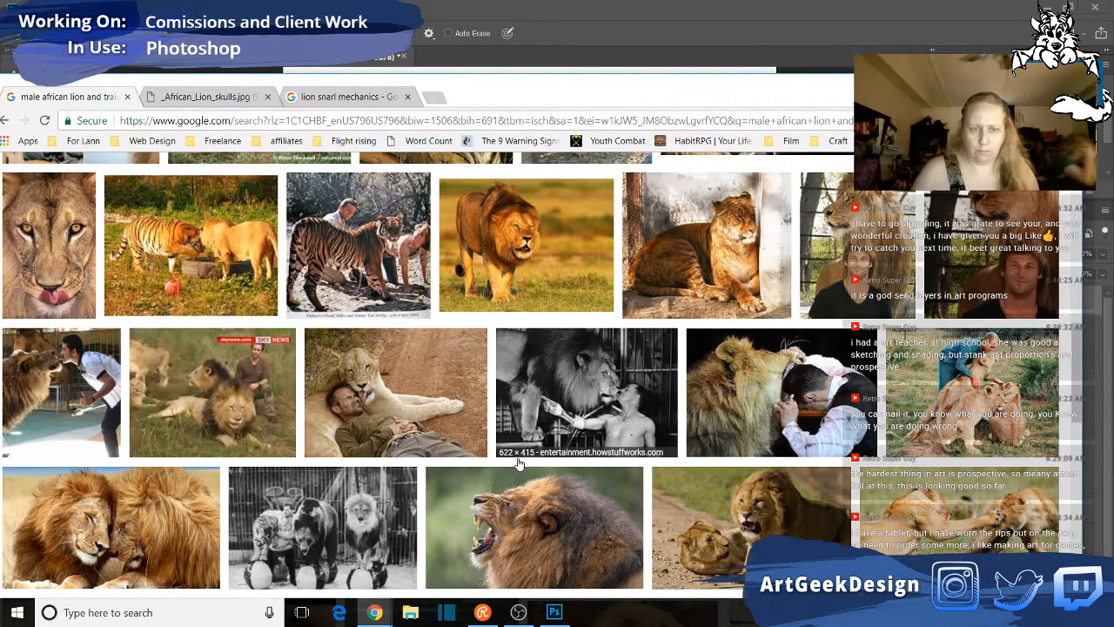
scroll(518, 463, "down", 1)
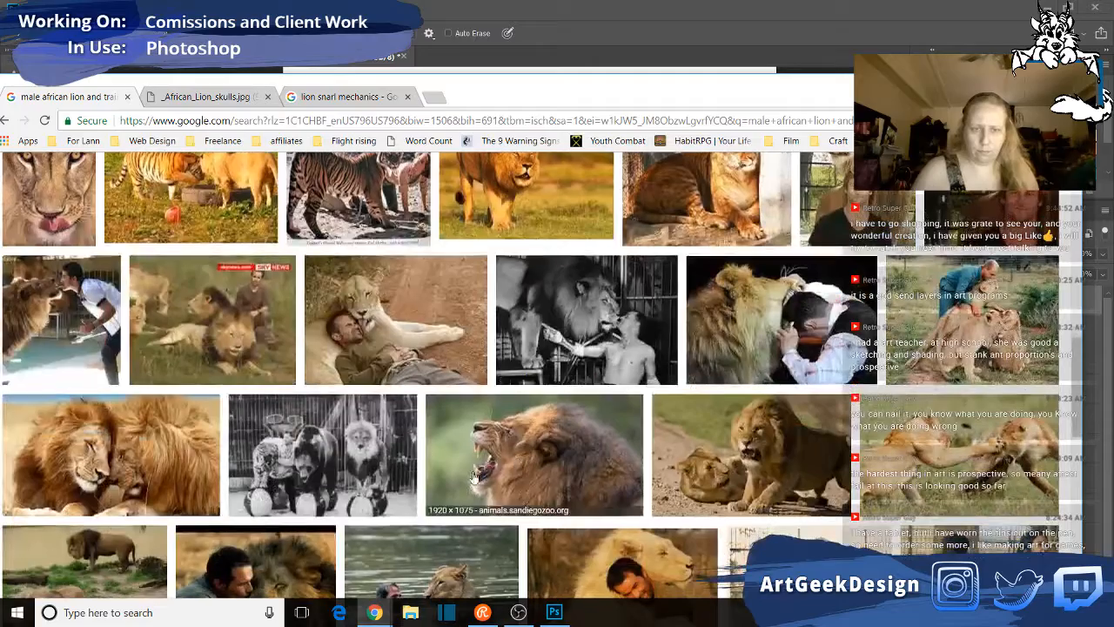
- Open the black-and-white circus photo of a lion, bear and tiger on balls, and look through the photos below it
left_click(372, 472)
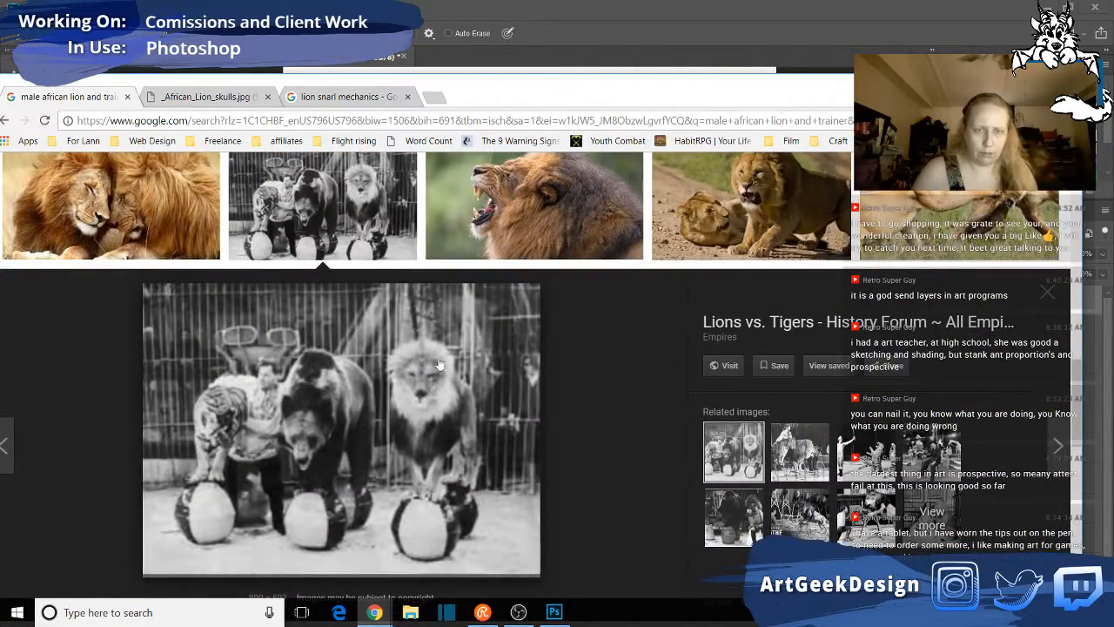
scroll(442, 444, "down", 1)
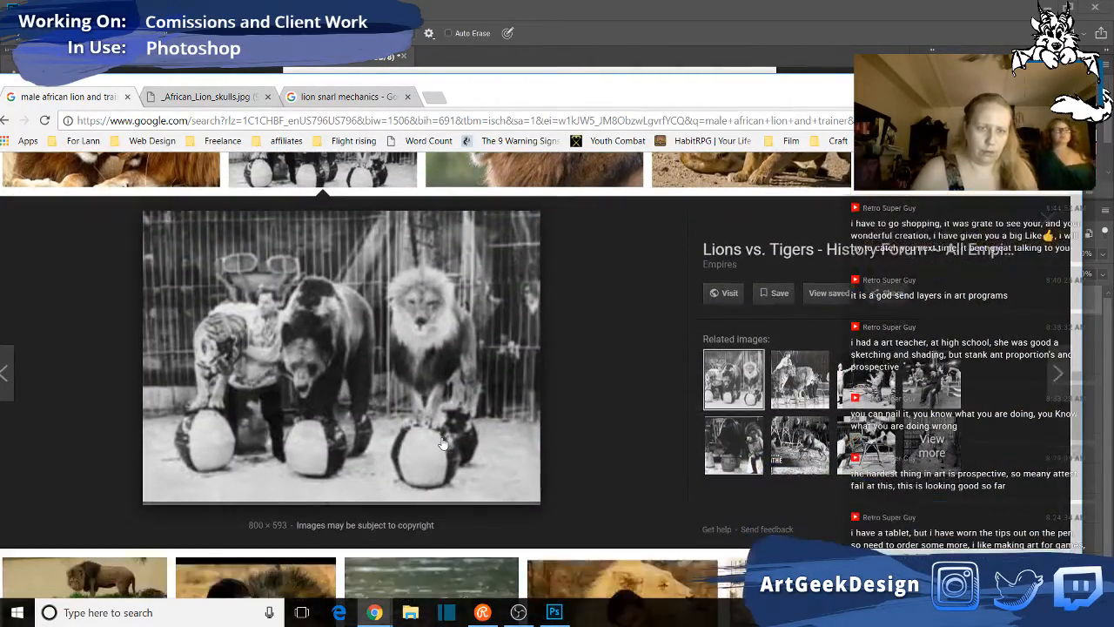
scroll(442, 444, "down", 2)
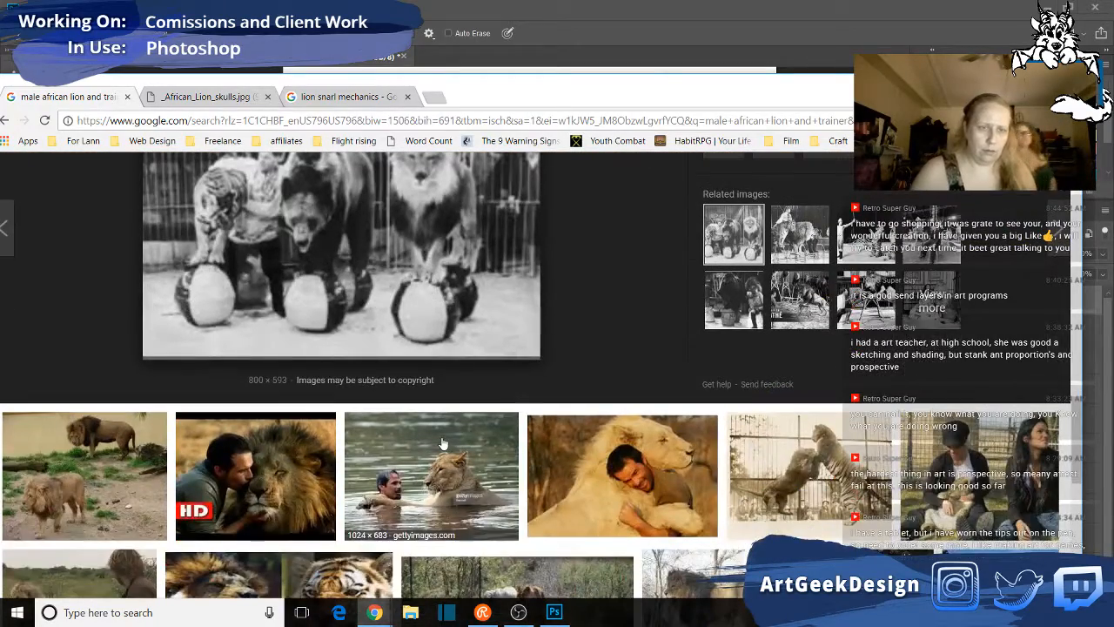
scroll(442, 444, "down", 2)
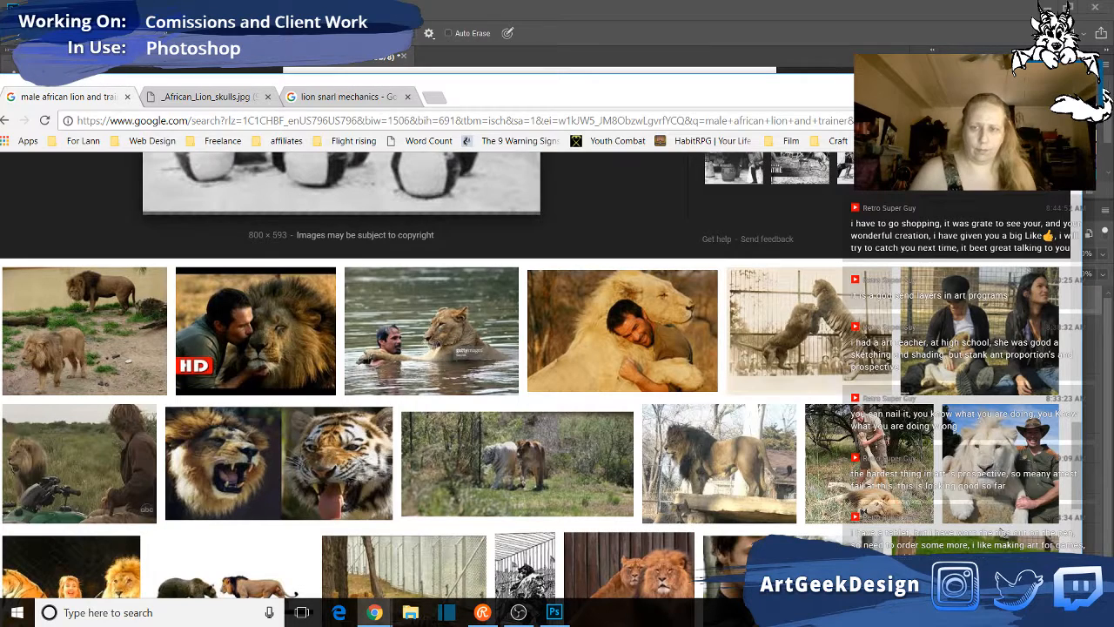
- Switch to Photoshop and sketch small ovals just below the lion's chin on Layer 12
left_click(204, 58)
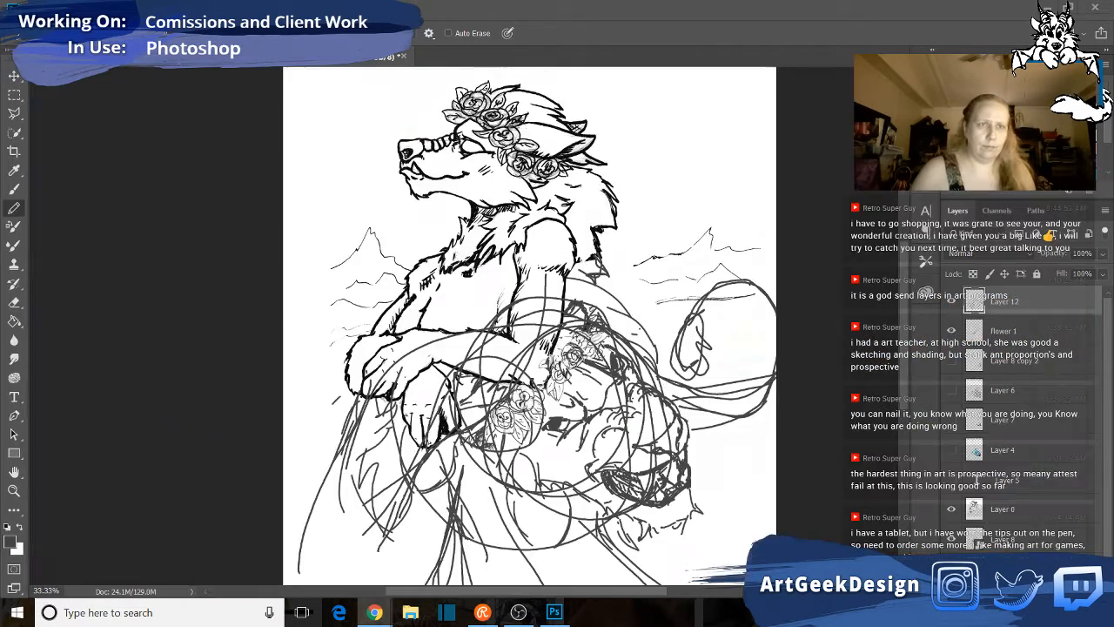
left_click(352, 57)
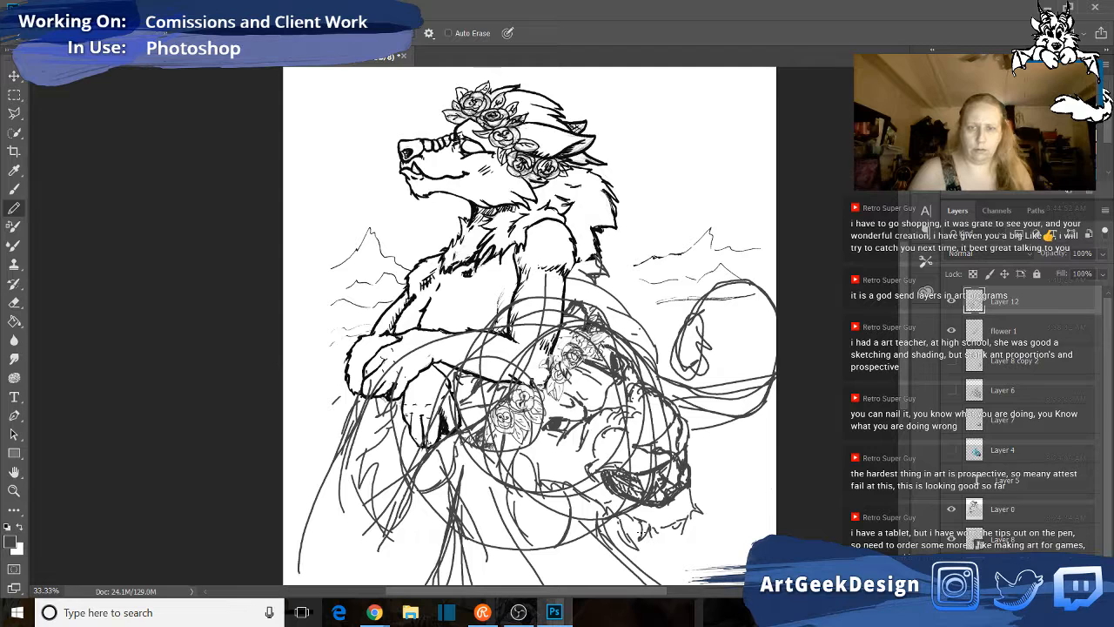
mouse_move(644, 548)
left_mouse_down()
mouse_move(670, 558)
mouse_move(632, 559)
mouse_move(670, 538)
mouse_move(660, 565)
left_mouse_up()
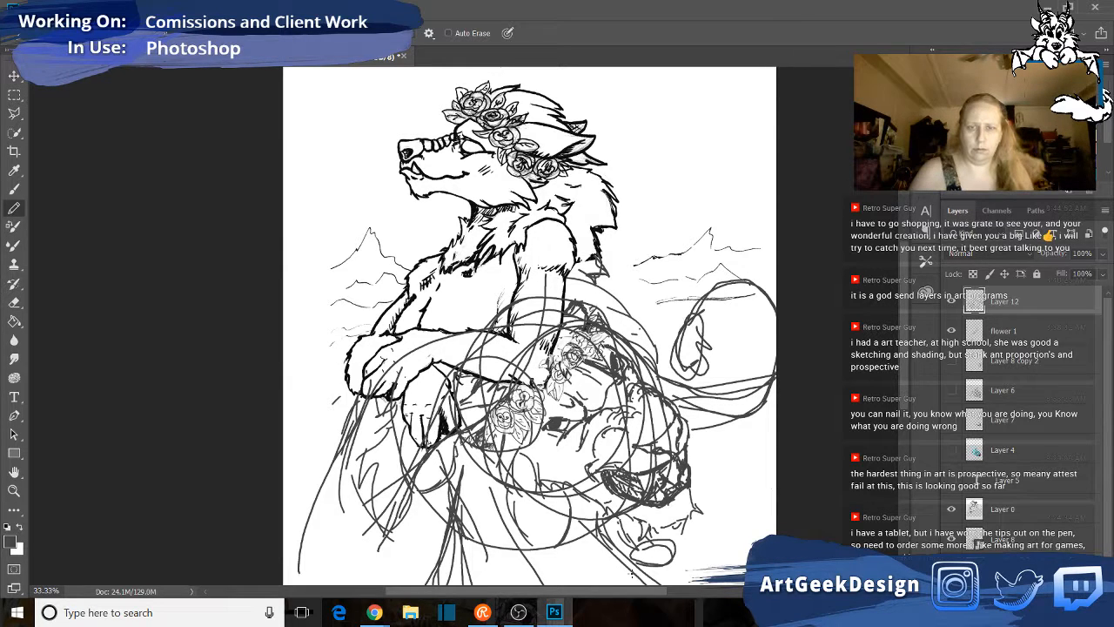
- Compare the drawing with Layer 12 hidden and shown, and add a new layer above it
left_click(951, 305)
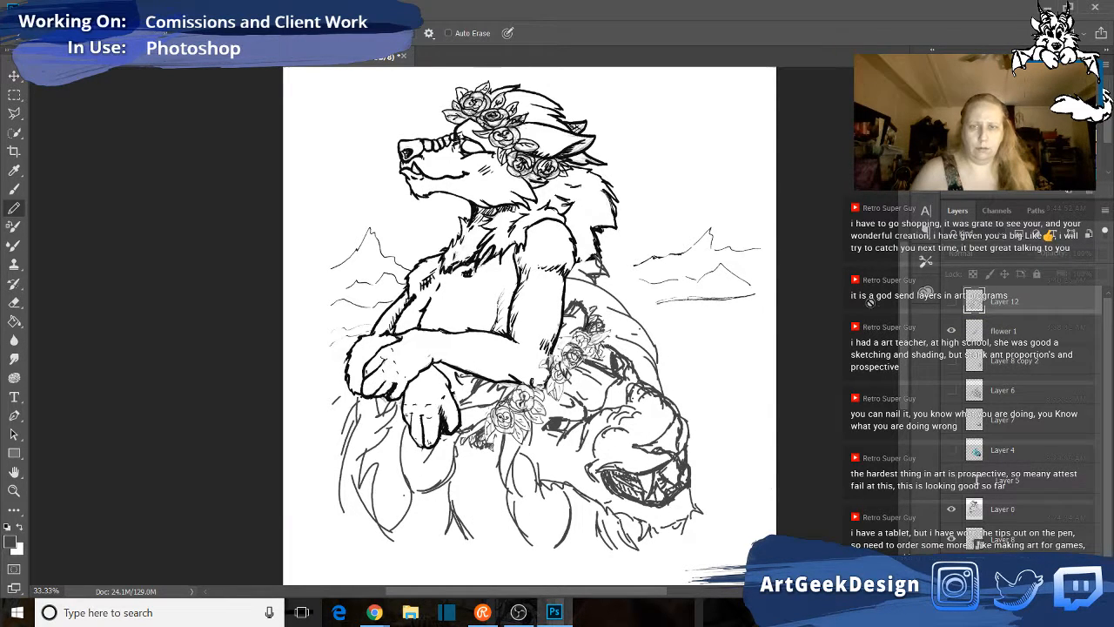
left_click(951, 304)
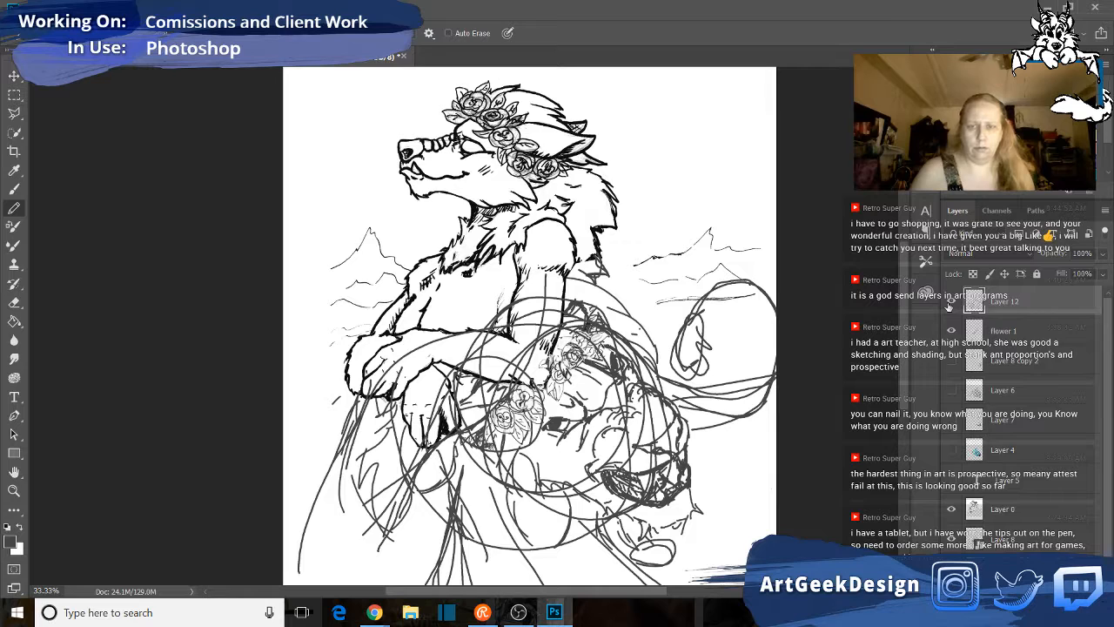
key("ctrl+alt+shift+n")
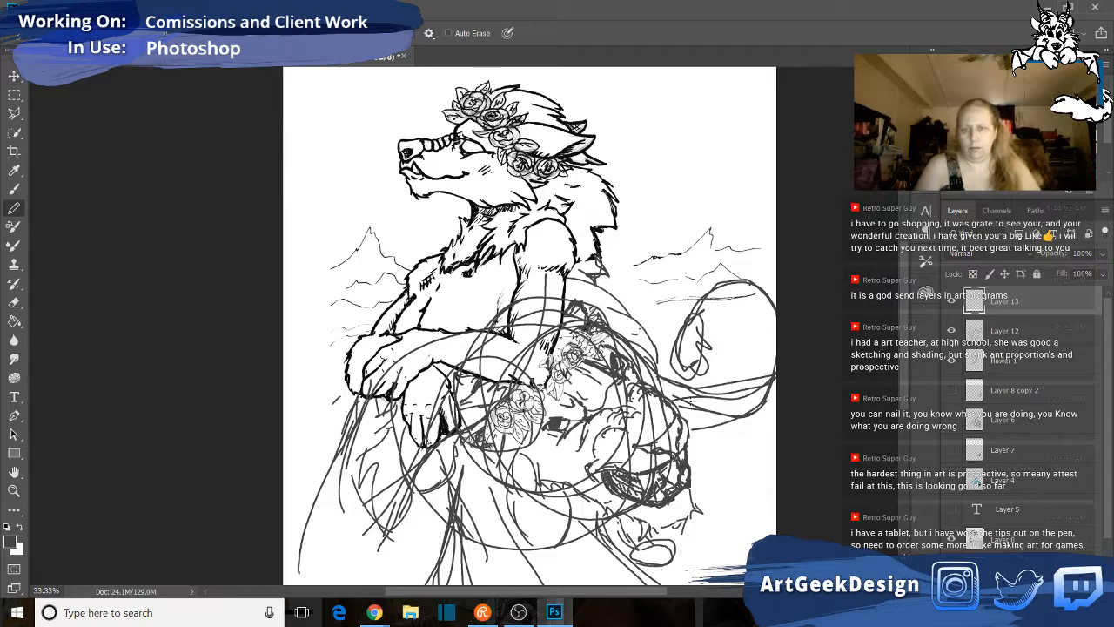
- Trace the lion's back outline and the large looped tail on Layer 13, hiding the Layer 12 construction sketch
mouse_move(654, 357)
left_mouse_down()
mouse_move(676, 390)
mouse_move(671, 400)
mouse_move(666, 373)
mouse_move(674, 413)
left_mouse_up()
left_click_drag(655, 367, 670, 380)
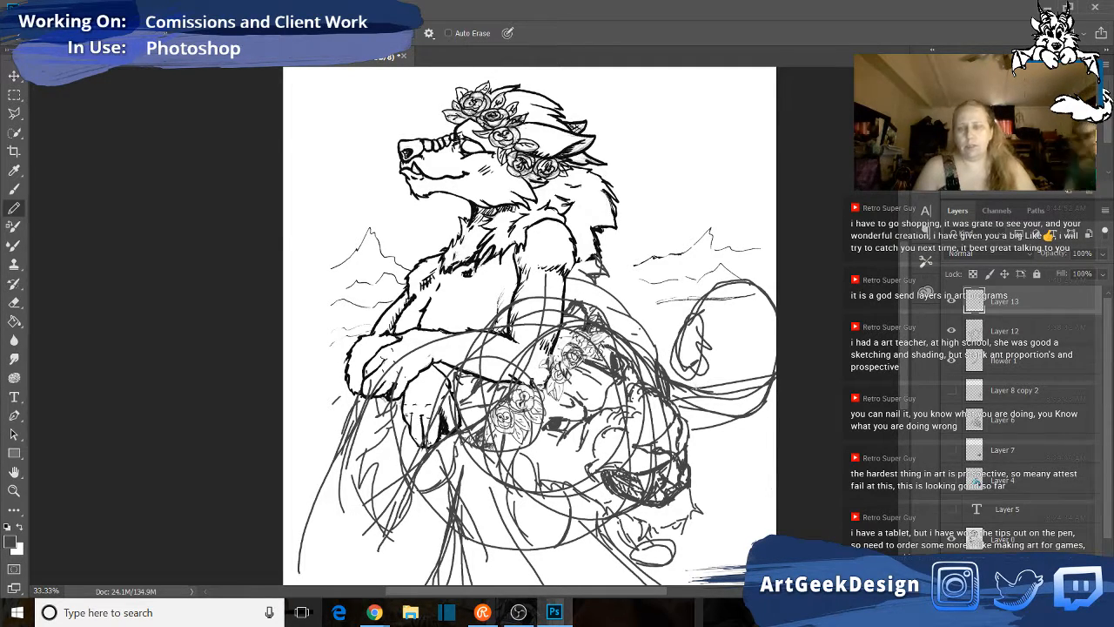
mouse_move(740, 388)
left_mouse_down()
mouse_move(766, 343)
mouse_move(764, 298)
mouse_move(710, 293)
mouse_move(761, 294)
mouse_move(752, 369)
mouse_move(729, 400)
mouse_move(754, 378)
left_mouse_up()
mouse_move(673, 404)
left_mouse_down()
mouse_move(738, 409)
mouse_move(768, 386)
mouse_move(759, 392)
left_mouse_up()
left_click_drag(759, 294, 775, 322)
mouse_move(700, 299)
left_mouse_down()
mouse_move(721, 295)
mouse_move(697, 334)
mouse_move(679, 340)
mouse_move(686, 368)
mouse_move(701, 374)
mouse_move(695, 334)
left_mouse_up()
left_click(953, 330)
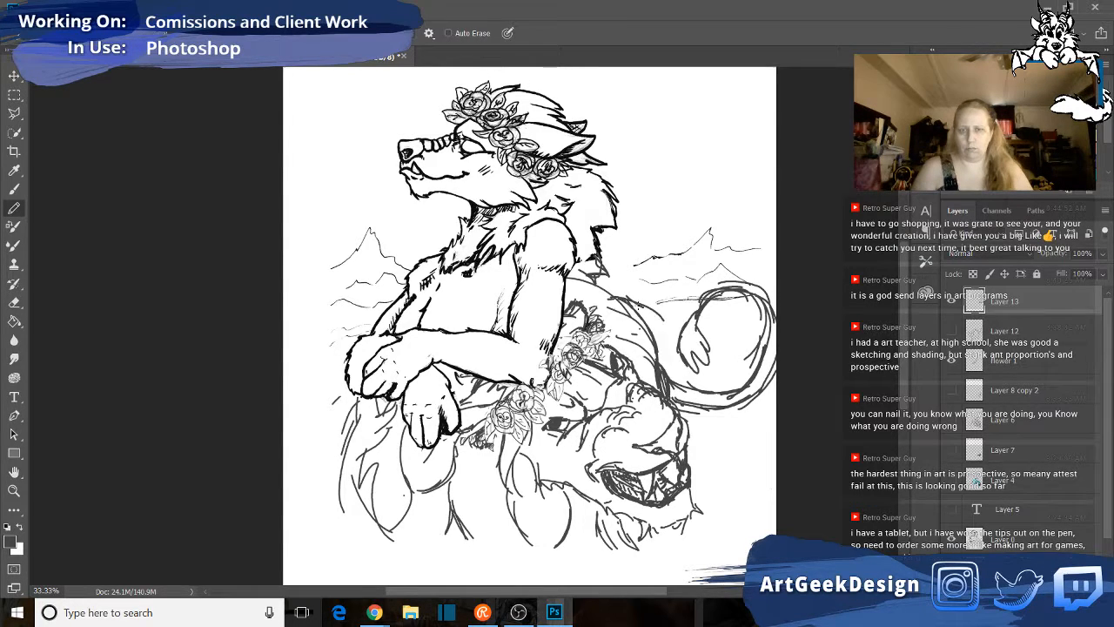
mouse_move(671, 350)
left_mouse_down()
mouse_move(673, 395)
mouse_move(652, 317)
mouse_move(611, 300)
mouse_move(656, 323)
mouse_move(673, 357)
left_mouse_up()
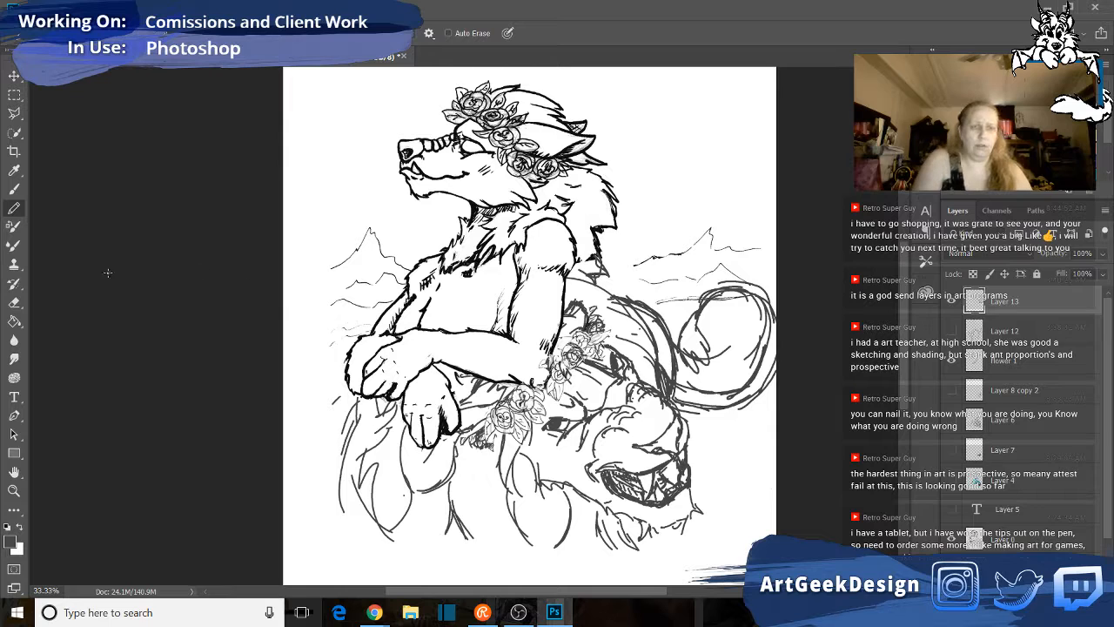
- Erase the large looped tail and the back outline from Layer 13 with an enlarged Eraser
left_click(14, 302)
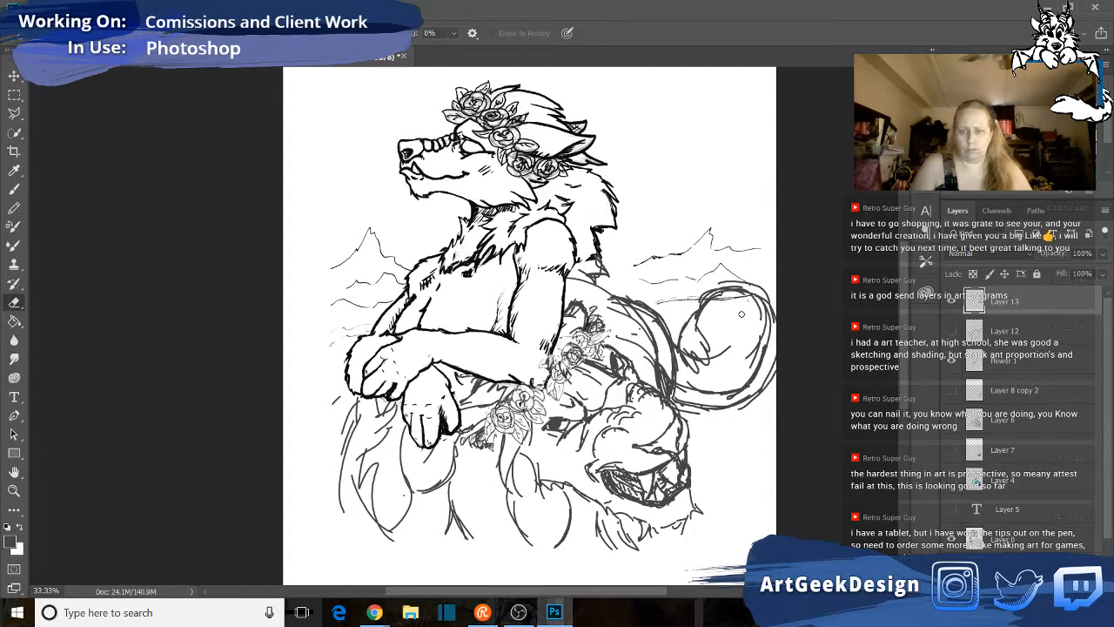
key("]")
key("]")
key("]")
key("]")
key("]")
key("]")
key("]")
key("]")
key("]")
key("]")
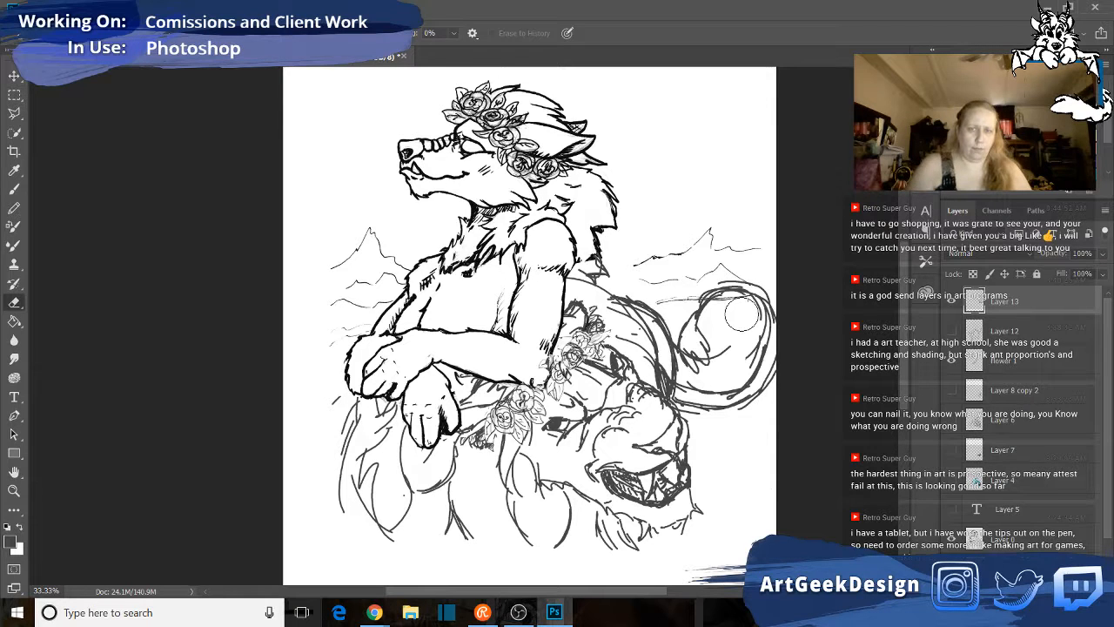
left_click_drag(720, 316, 731, 261)
mouse_move(763, 279)
left_mouse_down()
mouse_move(722, 374)
mouse_move(600, 283)
mouse_move(702, 363)
mouse_move(757, 427)
mouse_move(753, 457)
left_mouse_up()
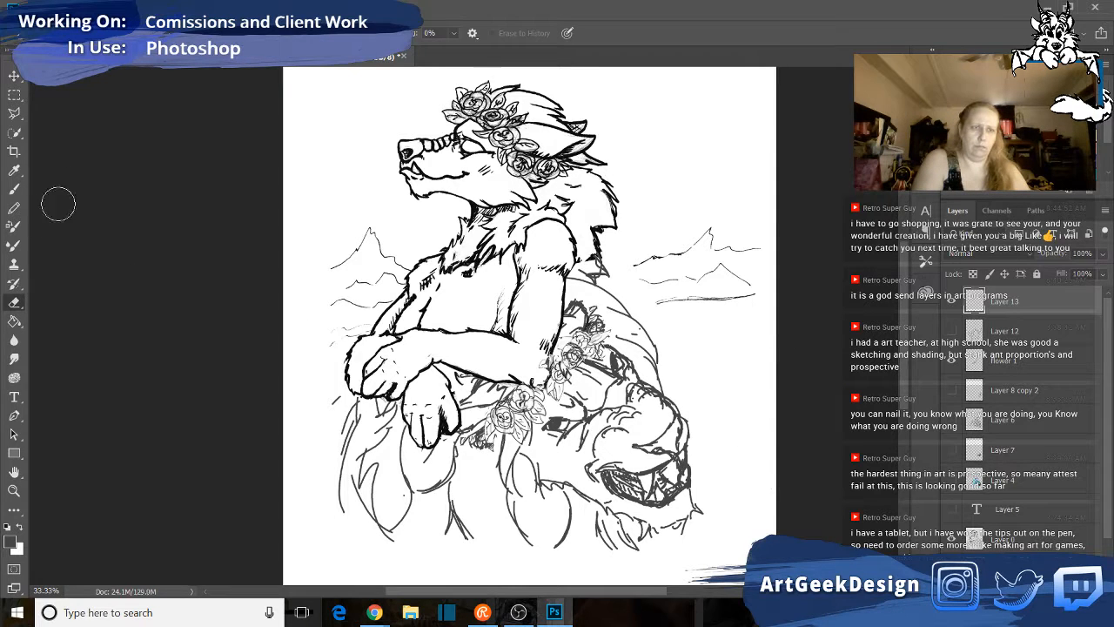
- Check the Layer 12 construction sketch, hide it again, and redraw the lion's rounded back outline behind the mane with the Pencil
left_click(21, 209)
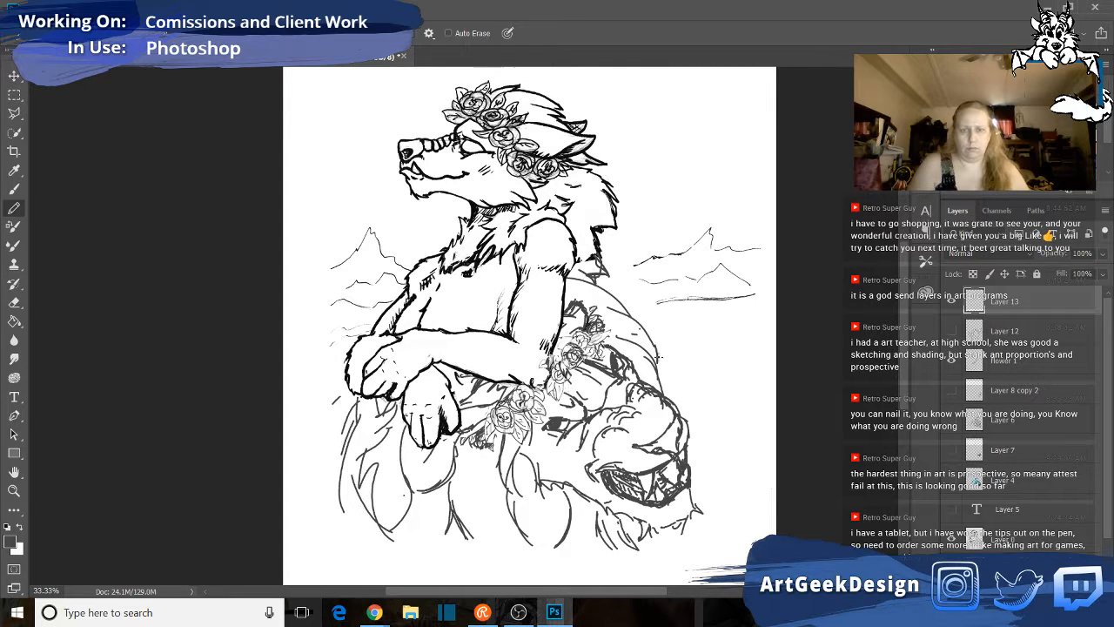
left_click(953, 331)
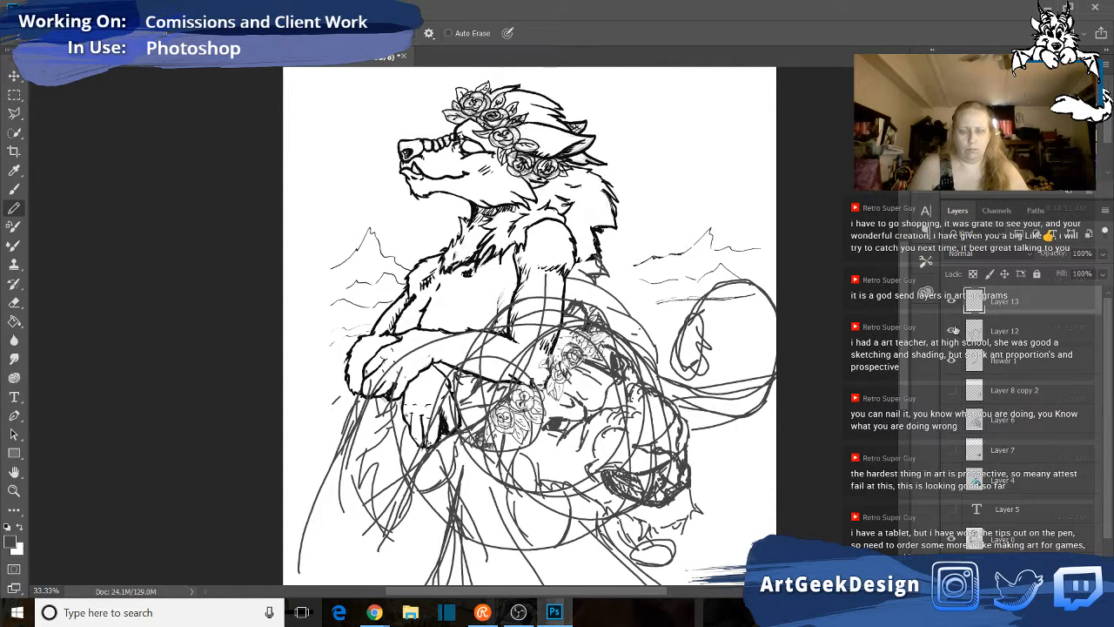
left_click(953, 331)
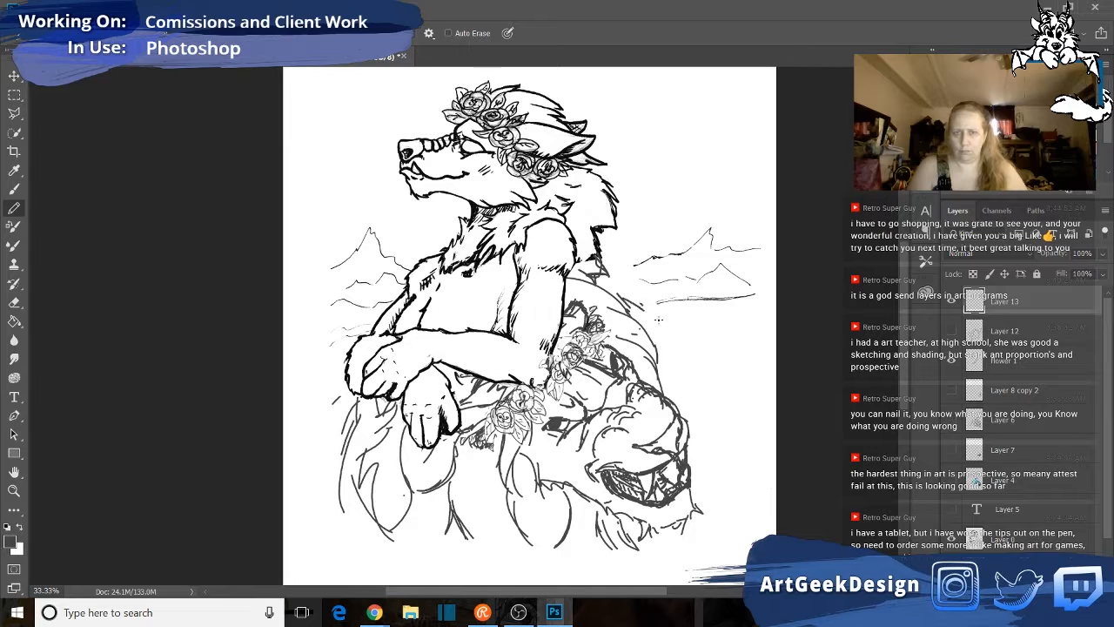
mouse_move(659, 320)
left_mouse_down()
mouse_move(672, 389)
mouse_move(669, 370)
left_mouse_up()
left_click_drag(639, 289, 615, 301)
left_click_drag(653, 315, 665, 394)
mouse_move(643, 308)
left_mouse_down()
mouse_move(671, 387)
mouse_move(651, 385)
left_mouse_up()
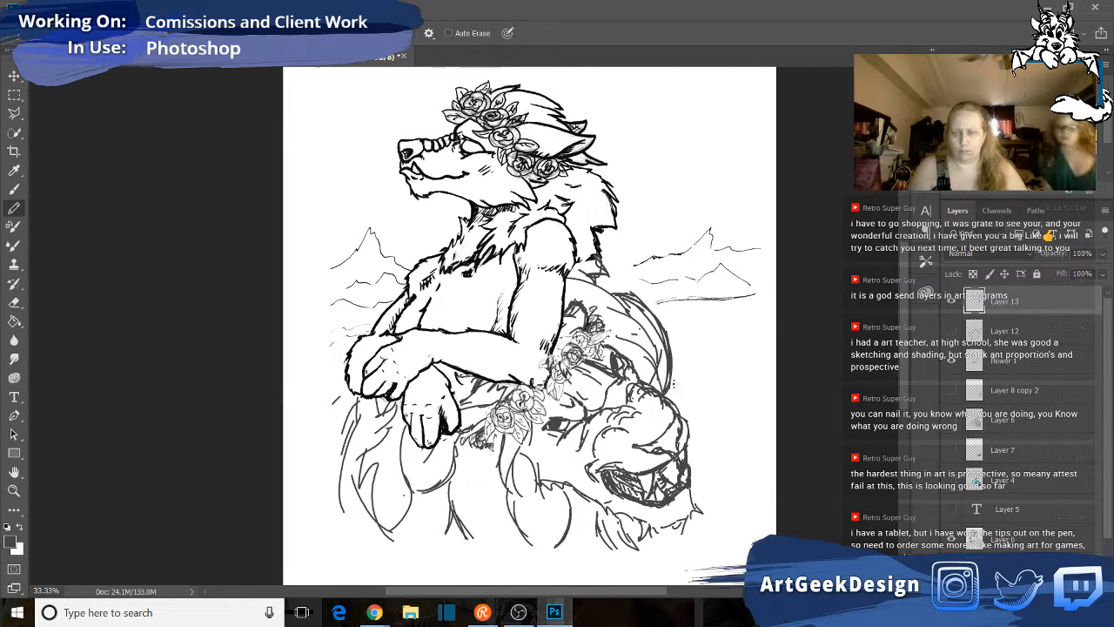
- Sketch a smaller curled tail with a tufted end below the distant mountains, and extend the top of the back outline
mouse_move(651, 309)
left_mouse_down()
mouse_move(707, 336)
mouse_move(738, 315)
mouse_move(718, 296)
mouse_move(712, 319)
mouse_move(740, 288)
mouse_move(716, 312)
mouse_move(731, 315)
mouse_move(740, 288)
mouse_move(742, 303)
mouse_move(695, 343)
mouse_move(744, 312)
left_mouse_up()
mouse_move(735, 305)
left_mouse_down()
mouse_move(731, 279)
mouse_move(737, 287)
left_mouse_up()
left_click_drag(731, 291, 736, 310)
left_click_drag(623, 281, 604, 292)
left_click_drag(612, 286, 593, 294)
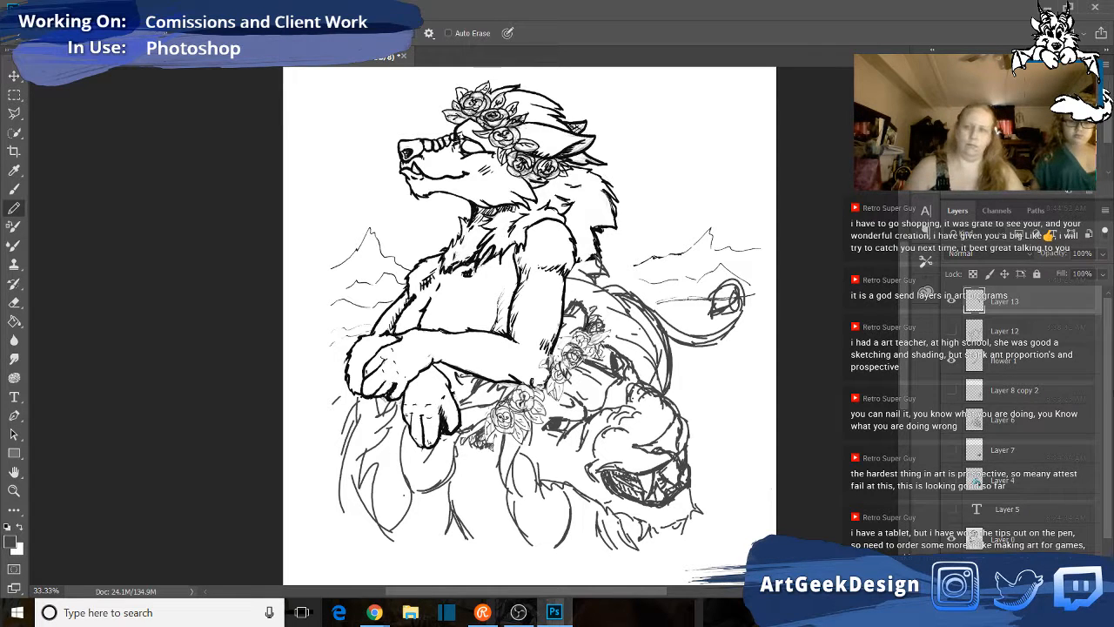
- Hide Layer 13 and inspect the lion's head and mane down to the canvas's lower edge
left_click(956, 300)
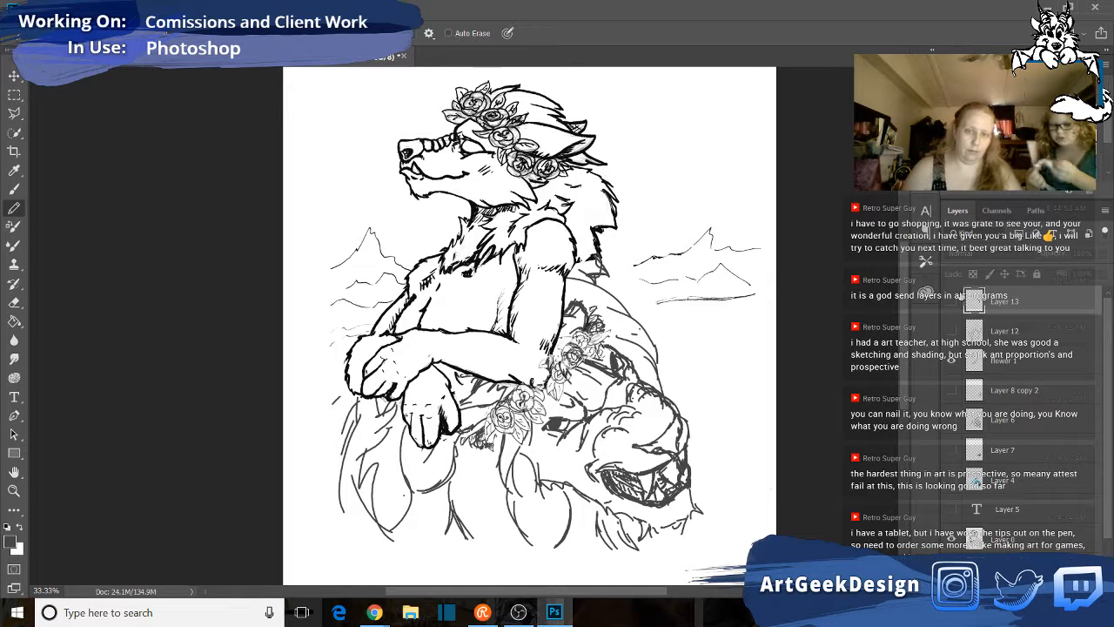
scroll(794, 444, "down", 2)
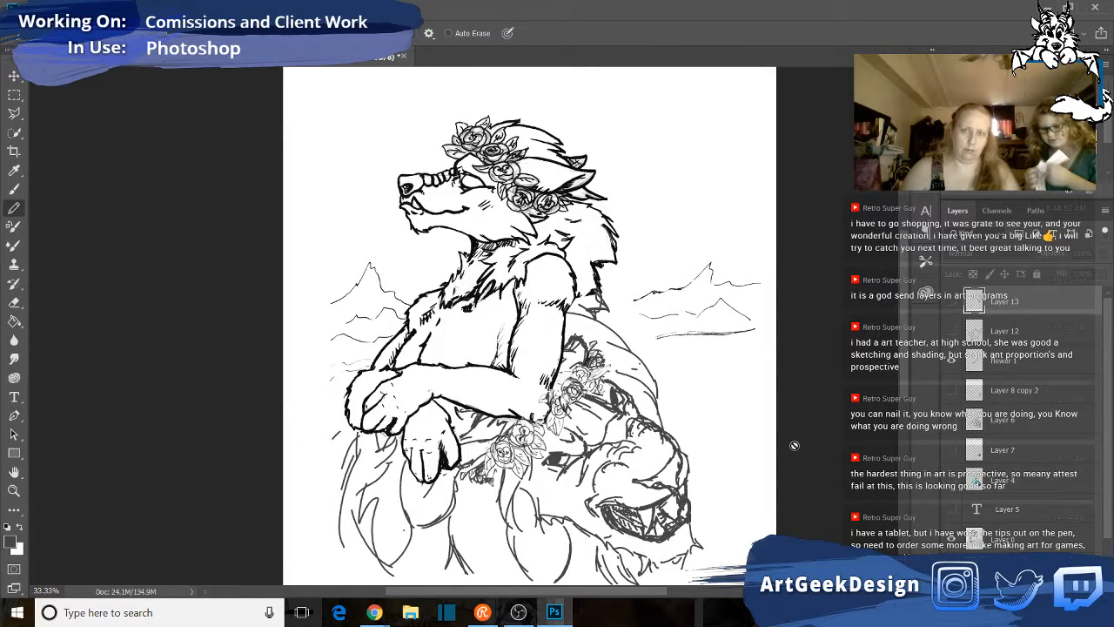
scroll(794, 444, "down", 2)
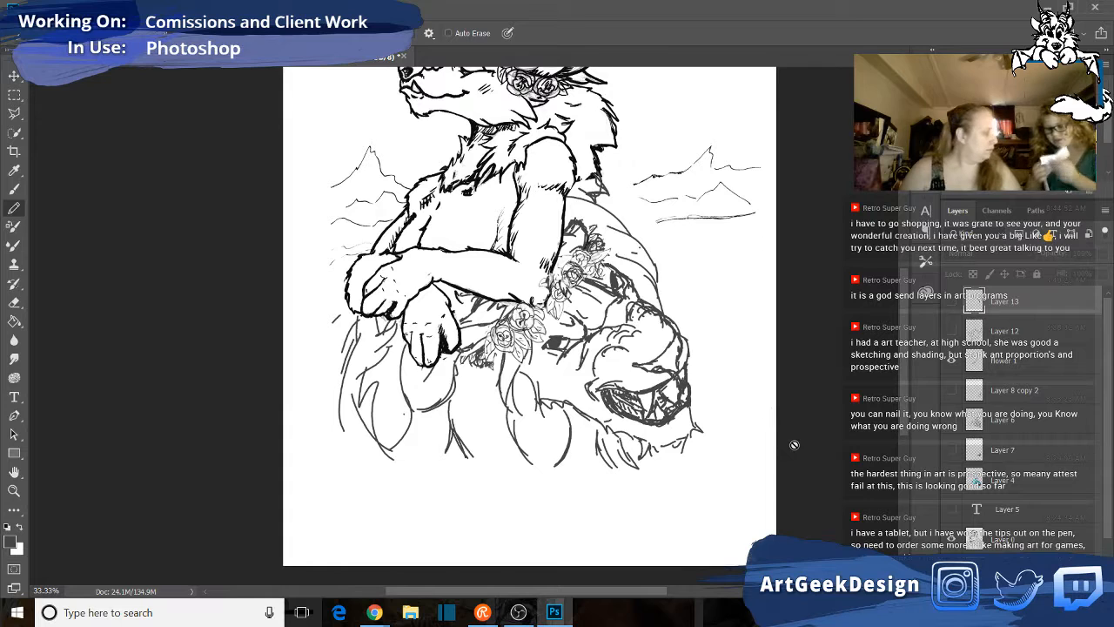